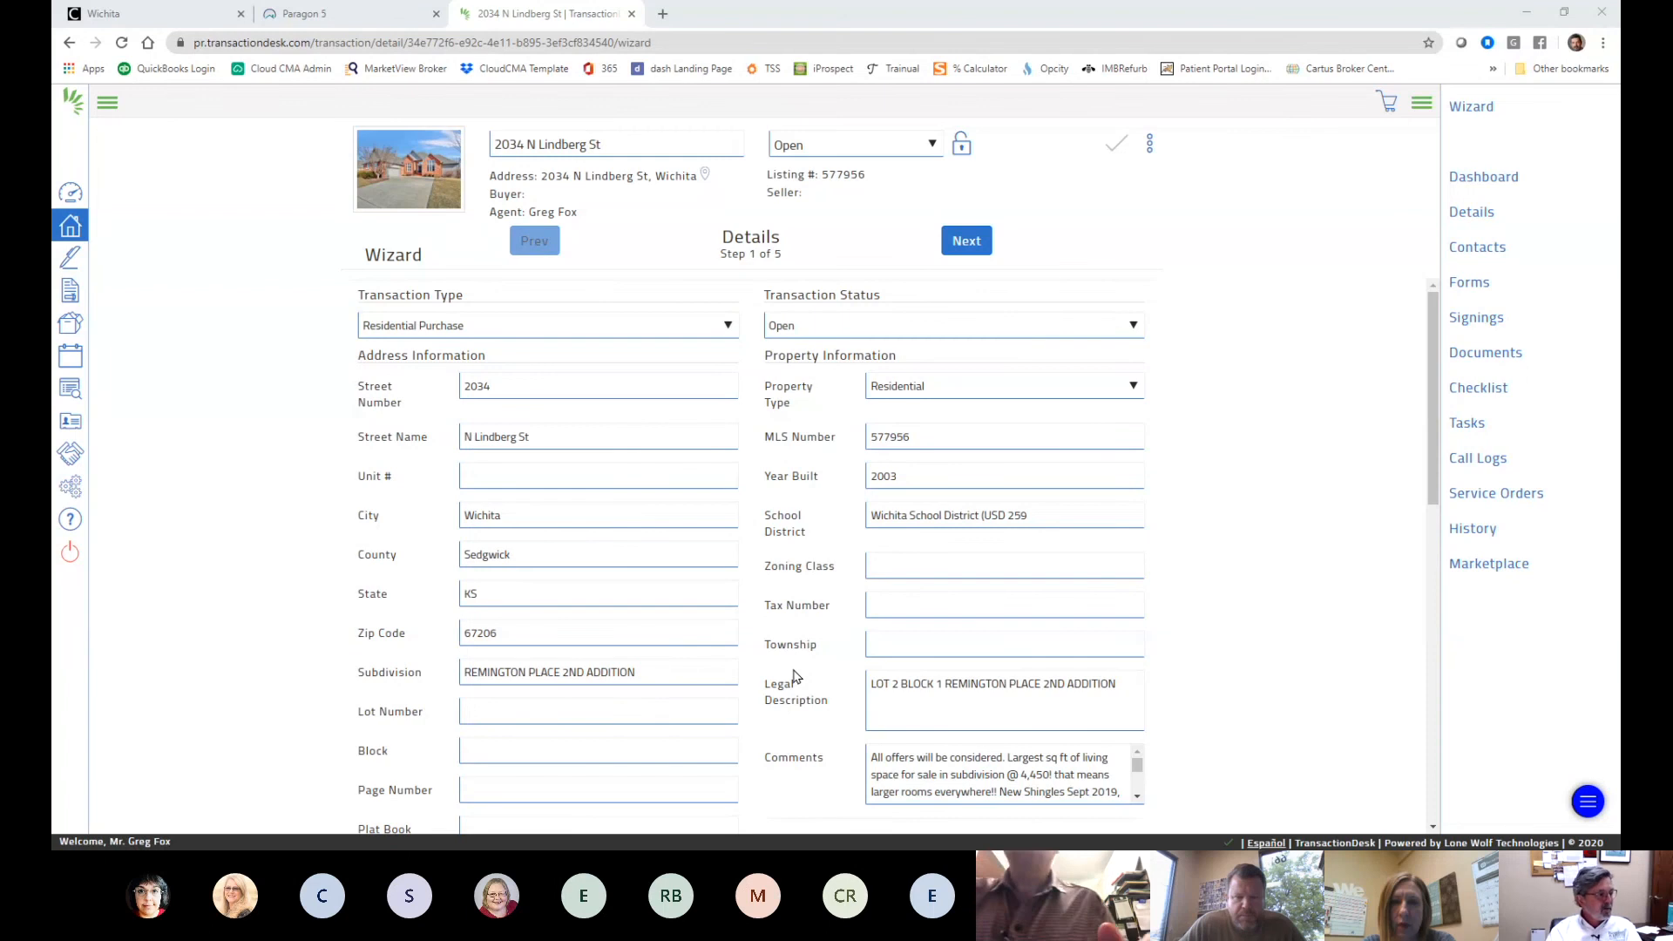
scroll(793, 677, "down", 1)
scroll(794, 676, "down", 2)
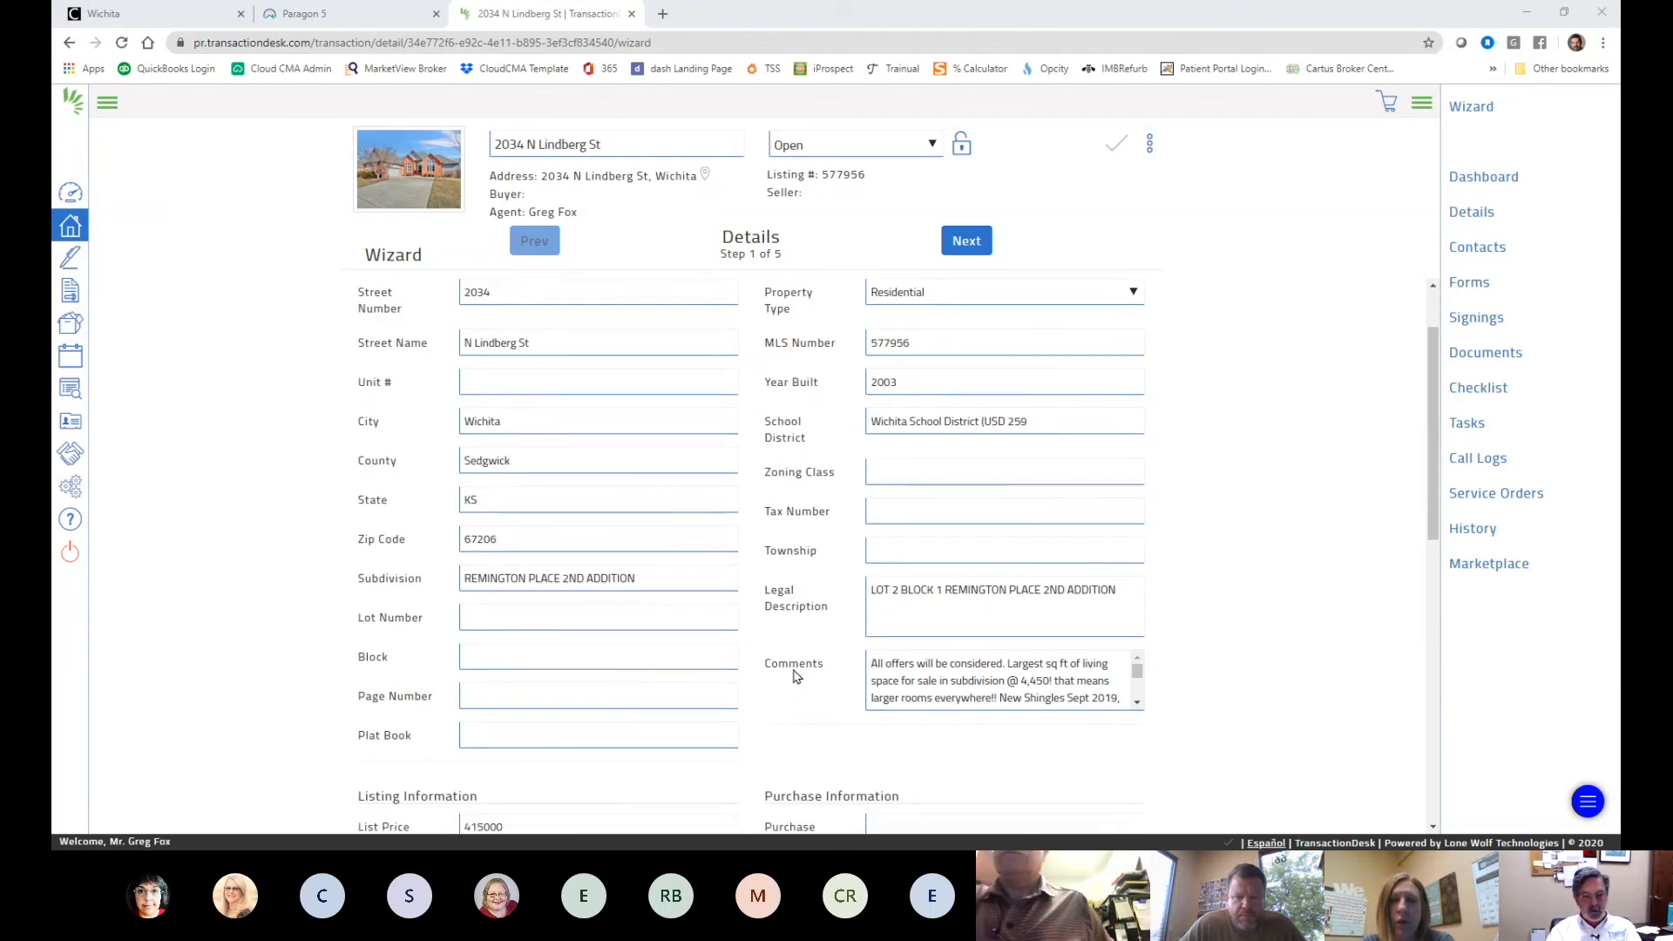
scroll(794, 677, "down", 1)
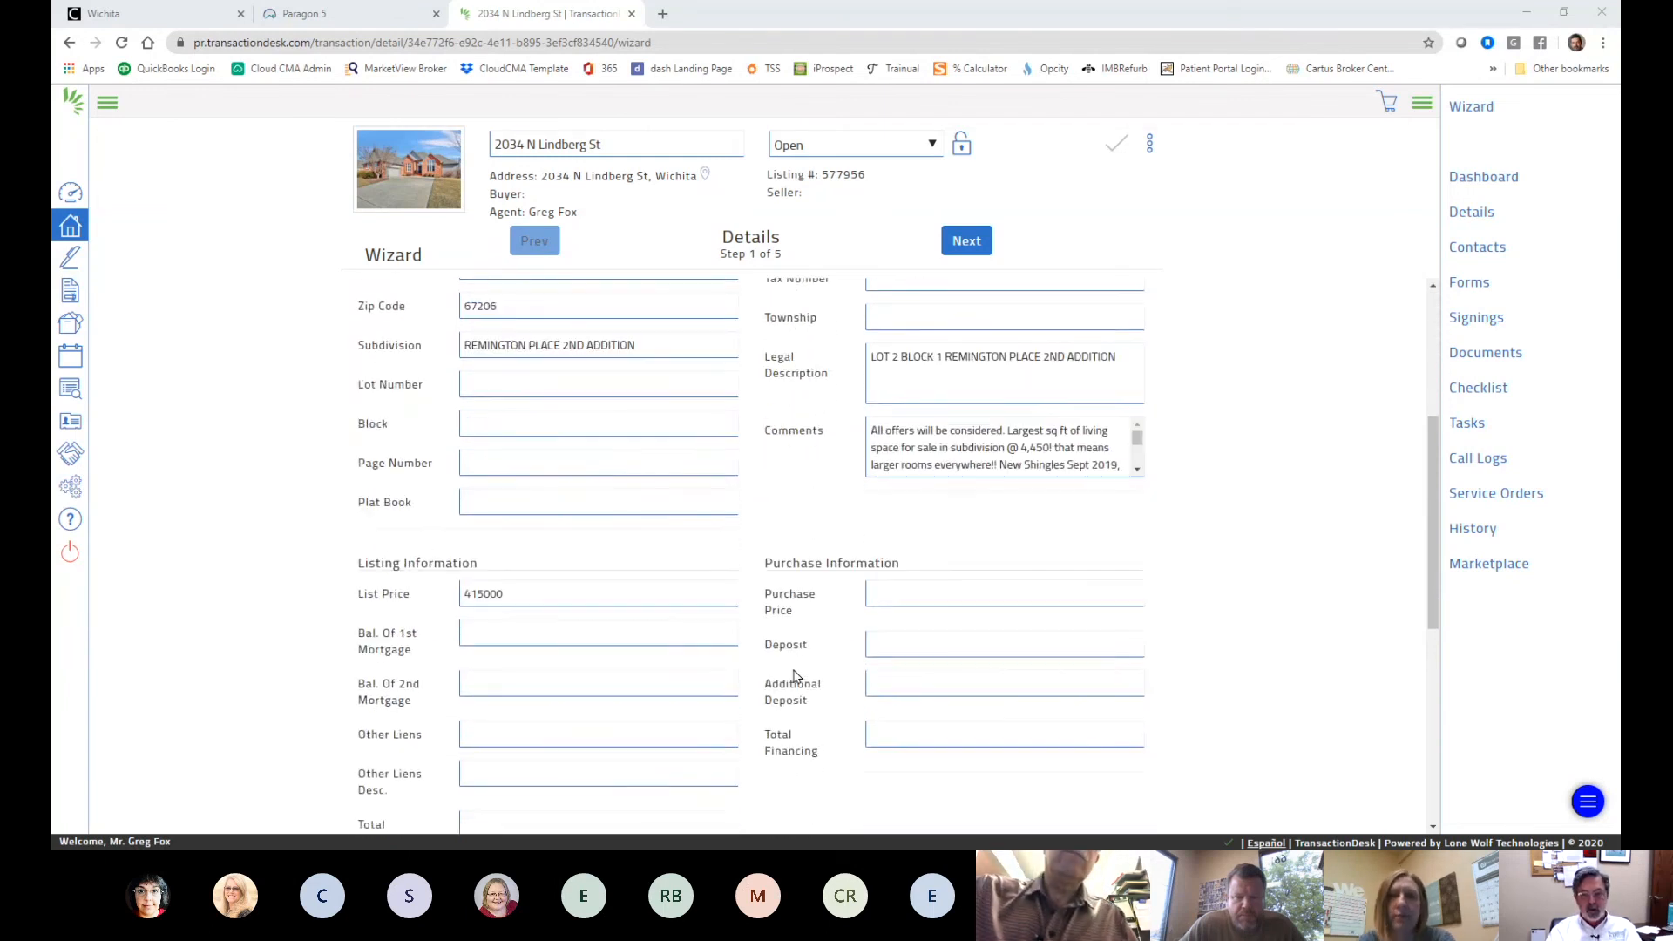
scroll(794, 676, "down", 1)
scroll(794, 676, "down", 2)
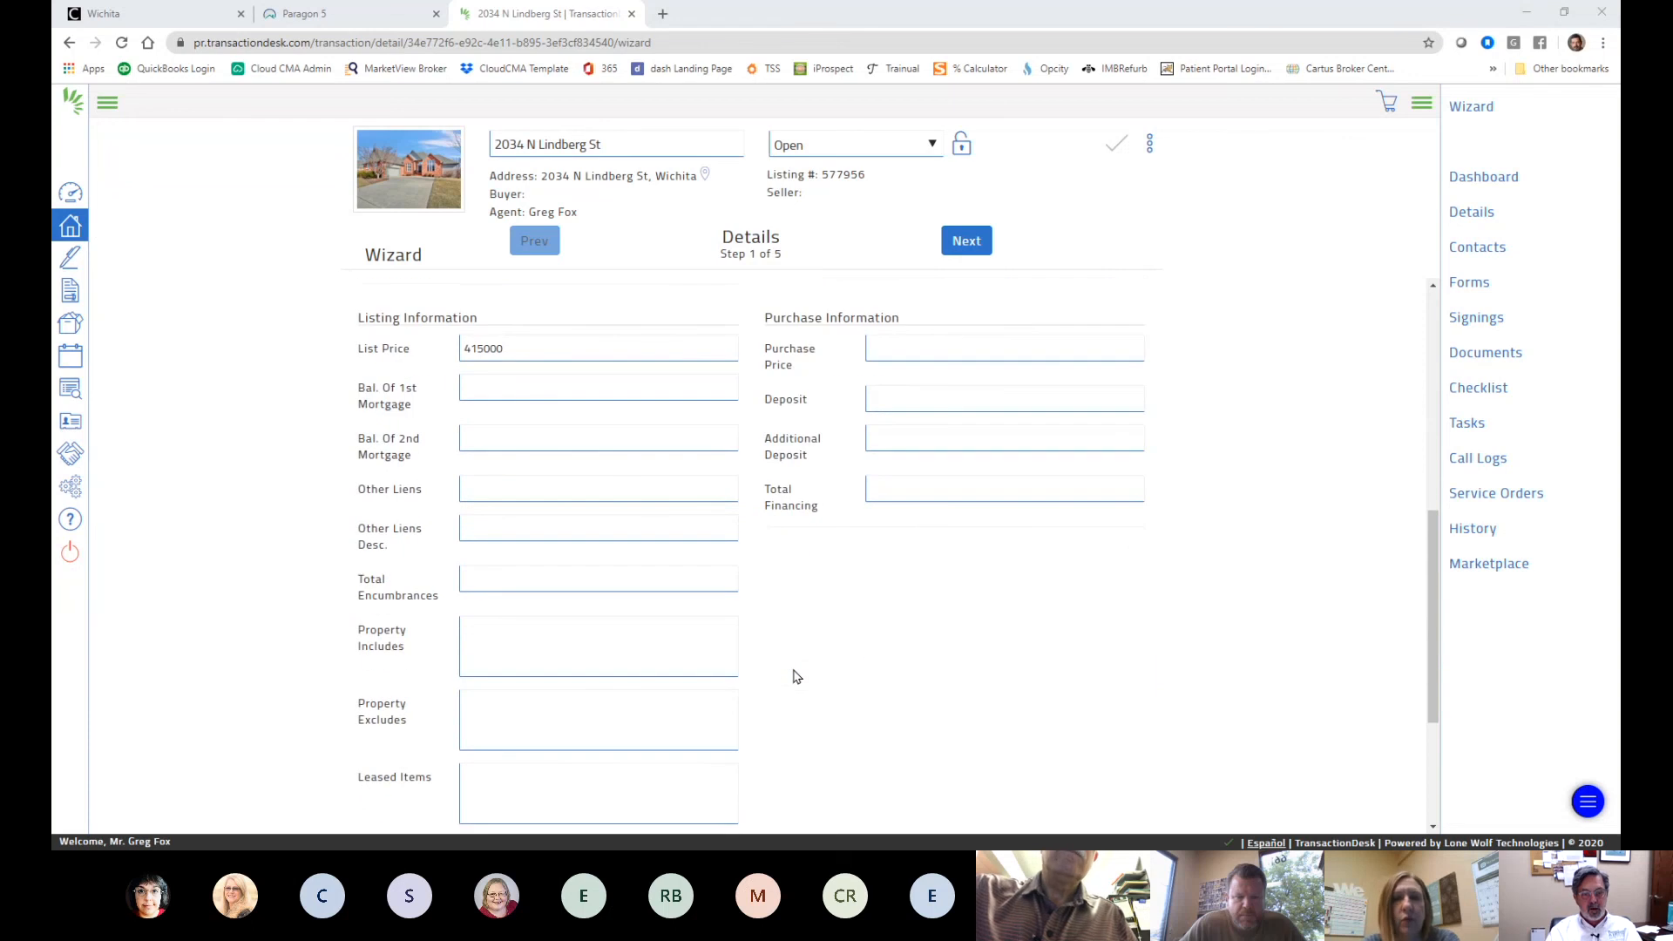
scroll(793, 676, "up", 1)
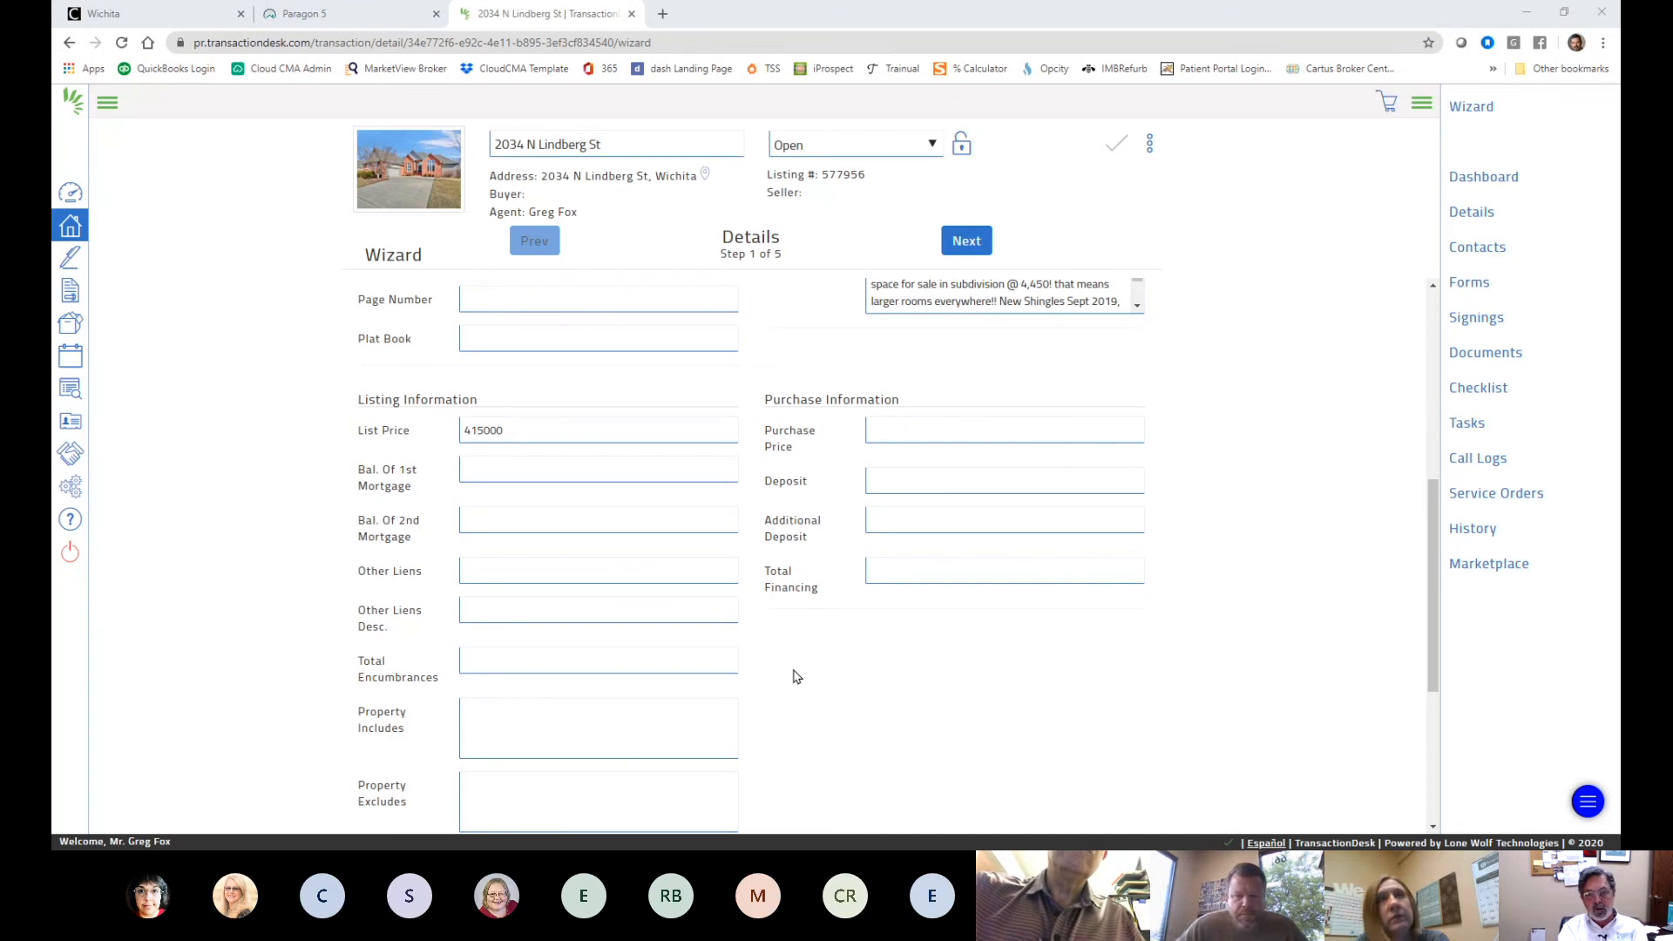
scroll(794, 676, "down", 4)
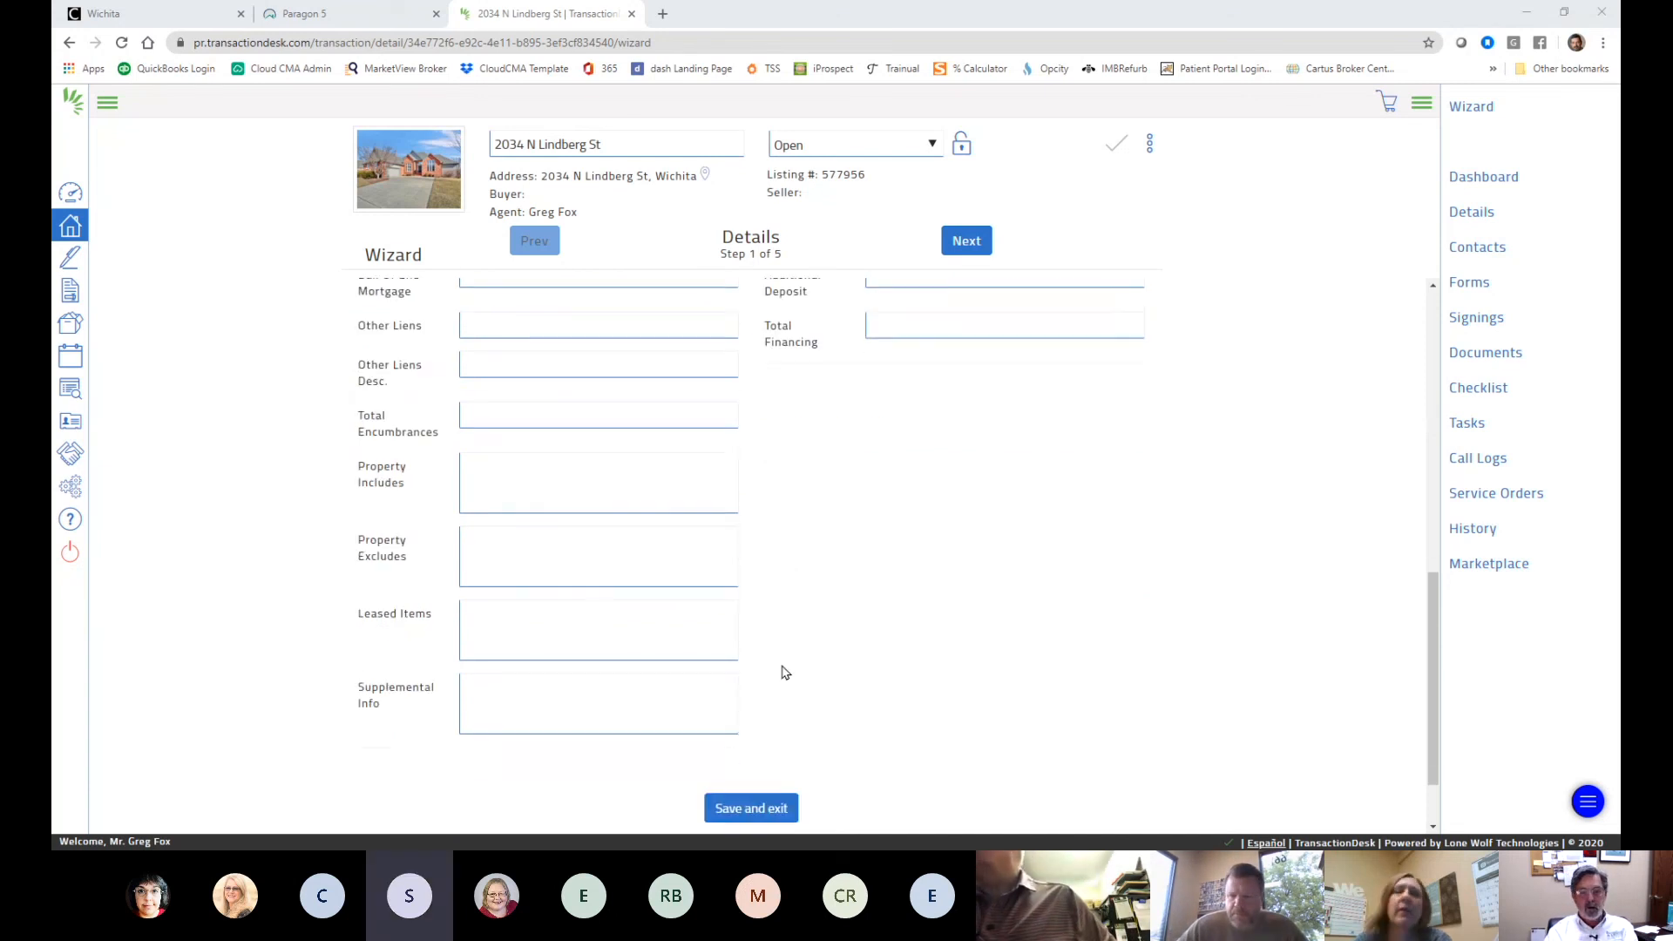
scroll(781, 672, "up", 2)
scroll(782, 672, "up", 5)
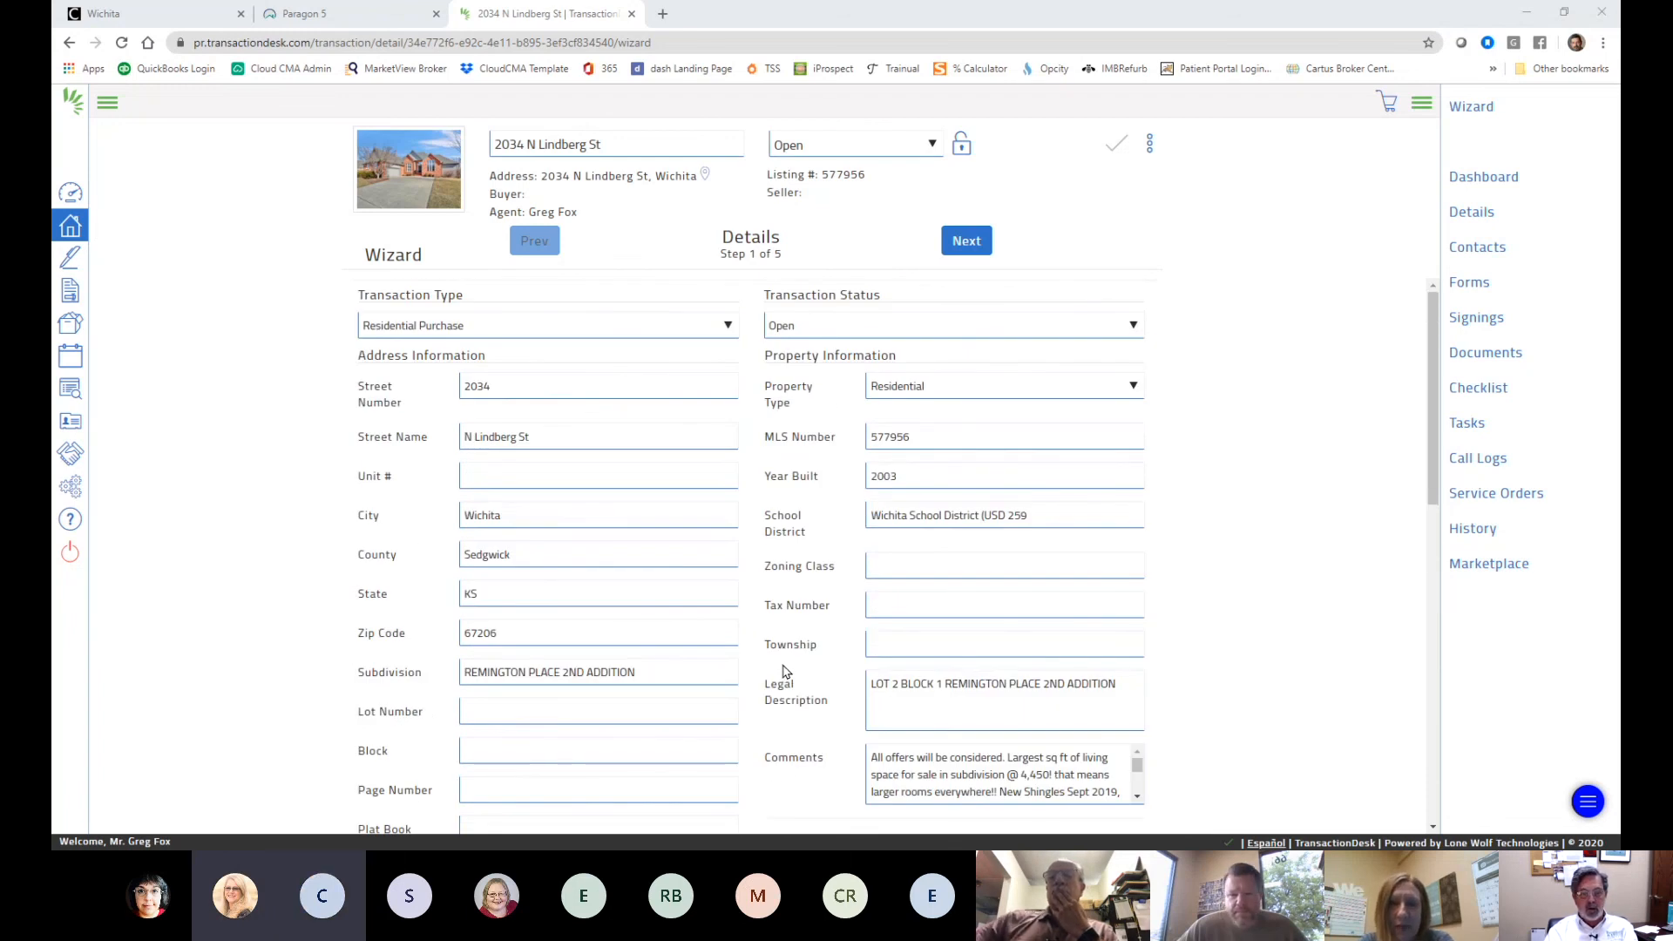
scroll(783, 672, "down", 5)
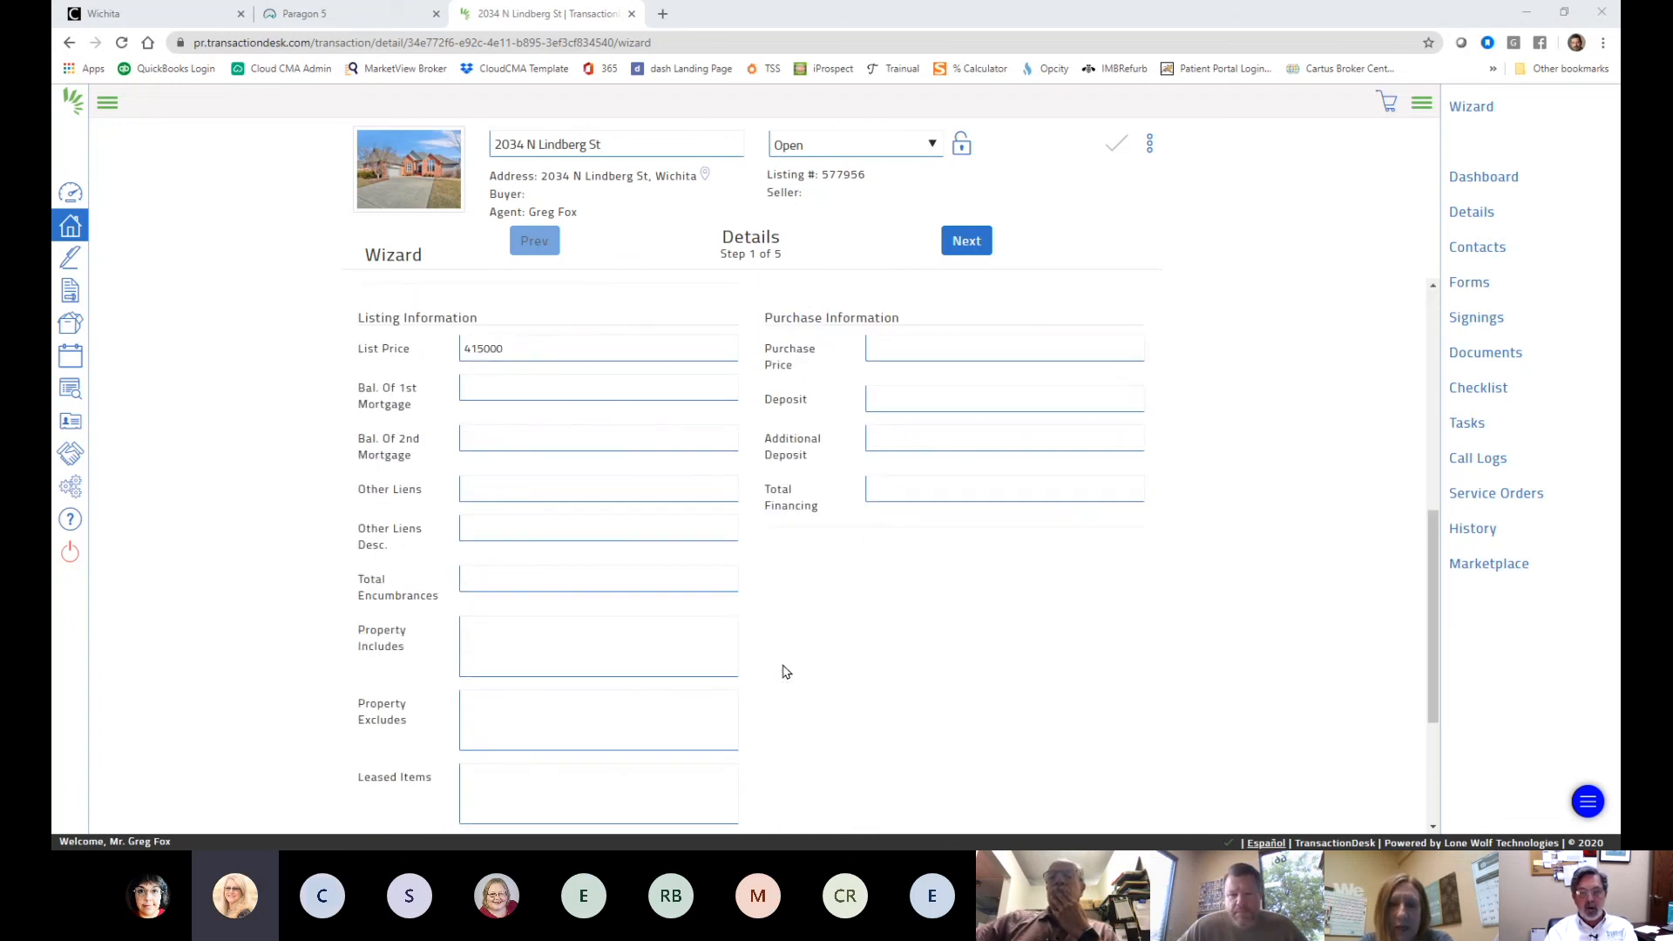
left_click(891, 348)
scroll(1312, 399, "up", 2)
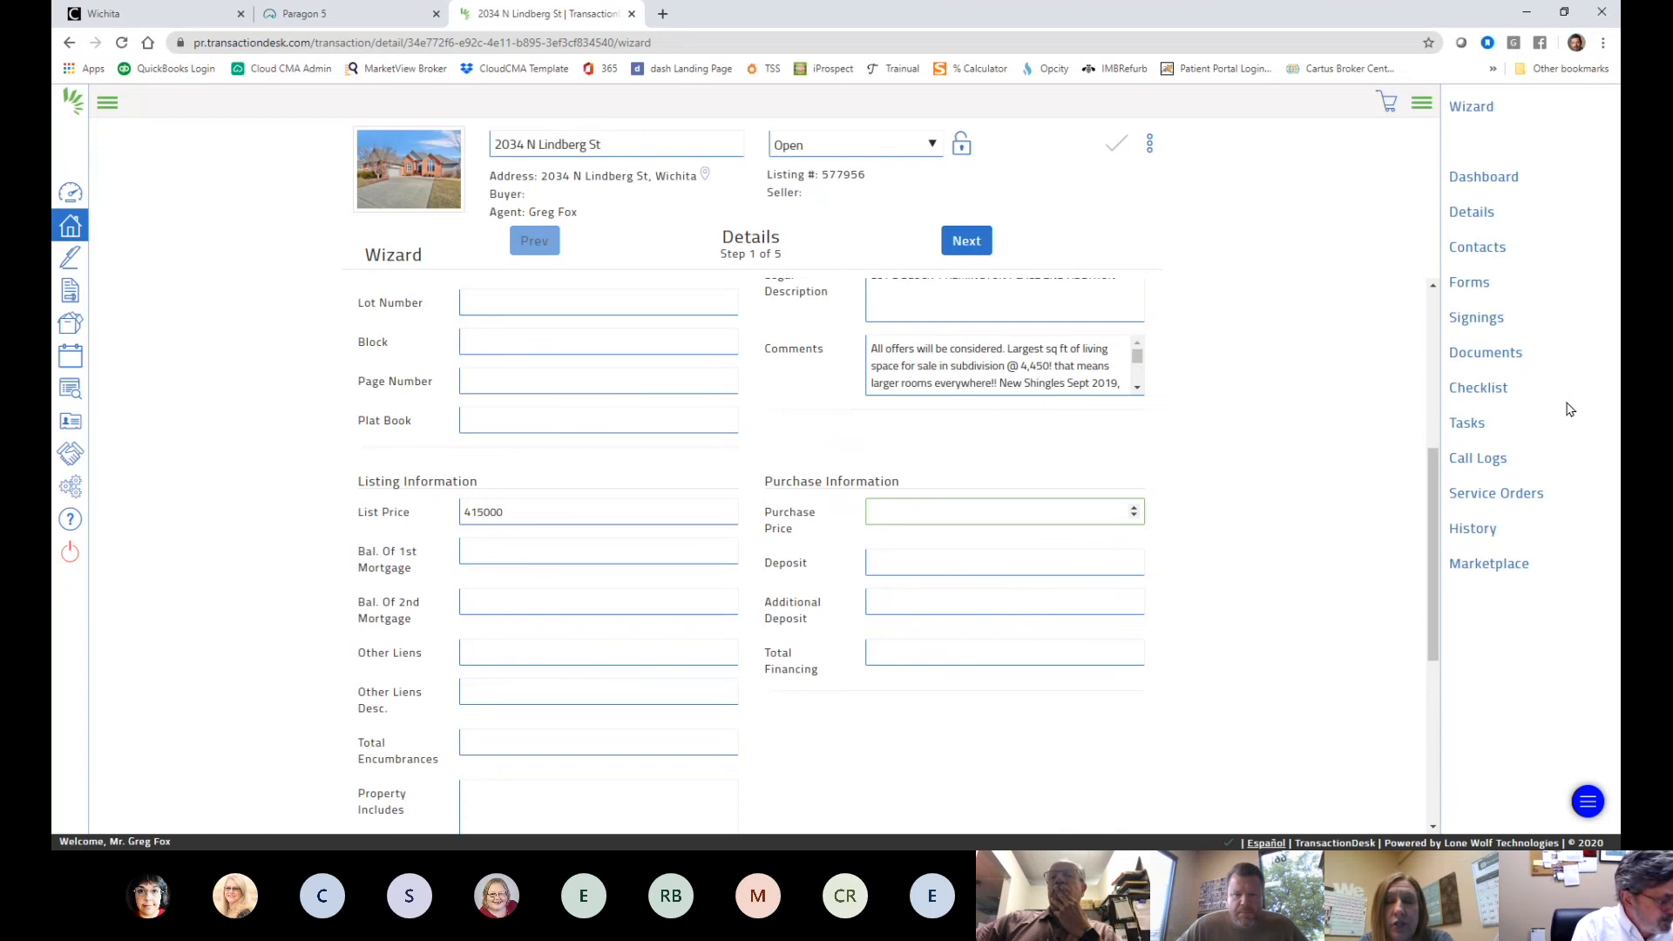
type("22")
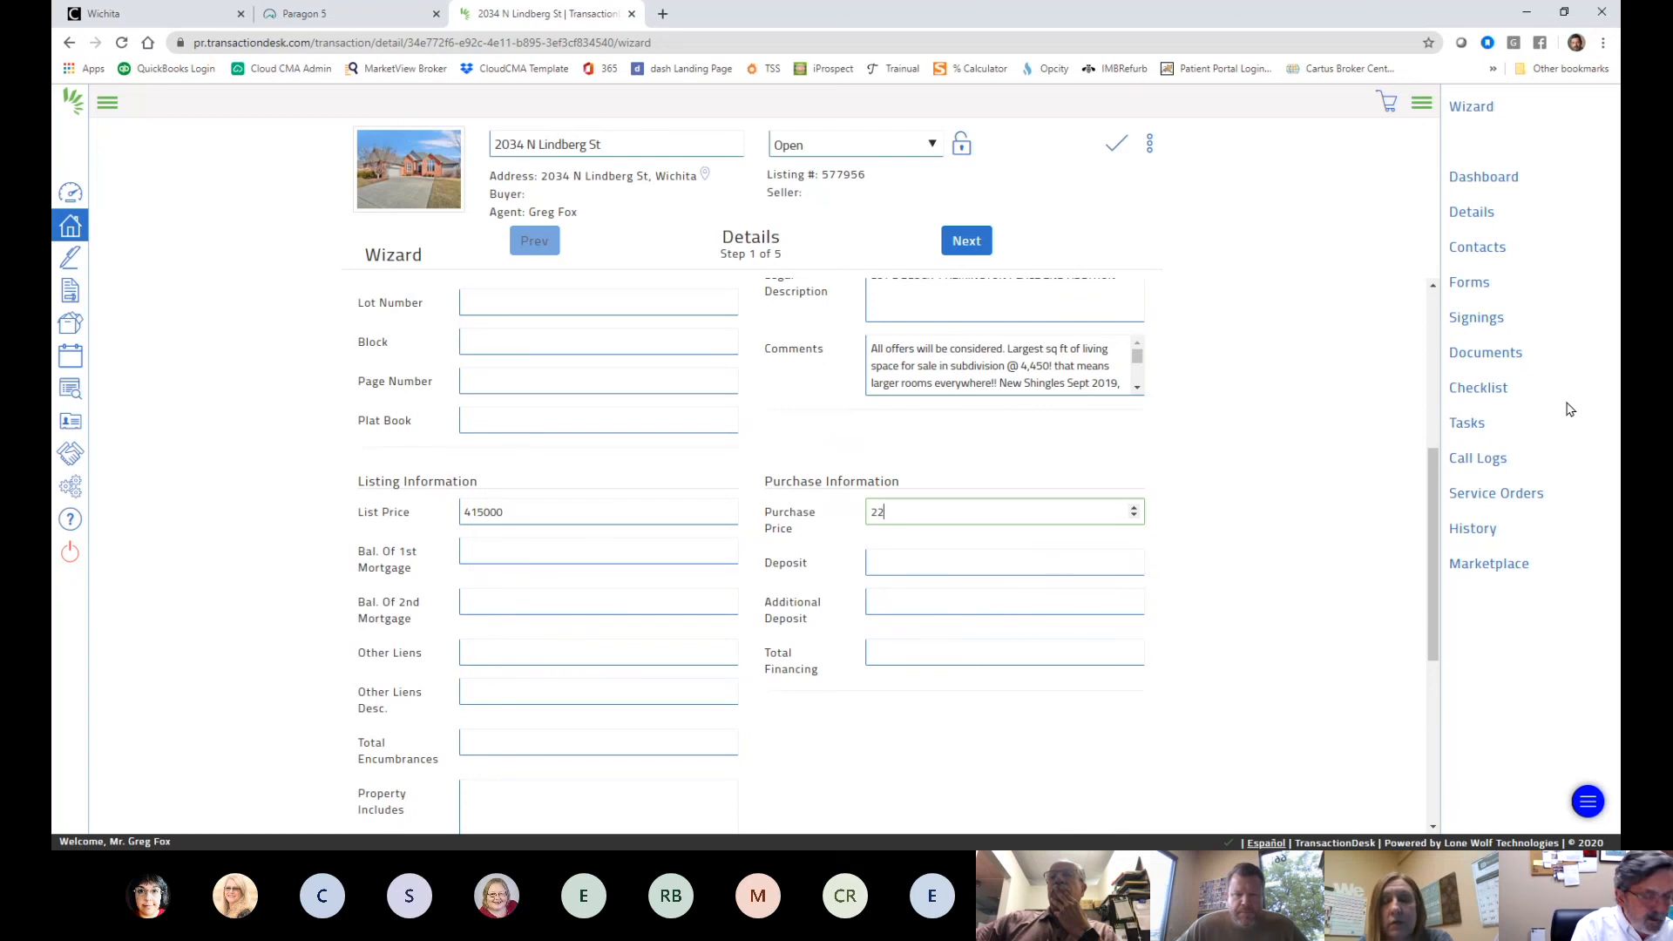
type("500")
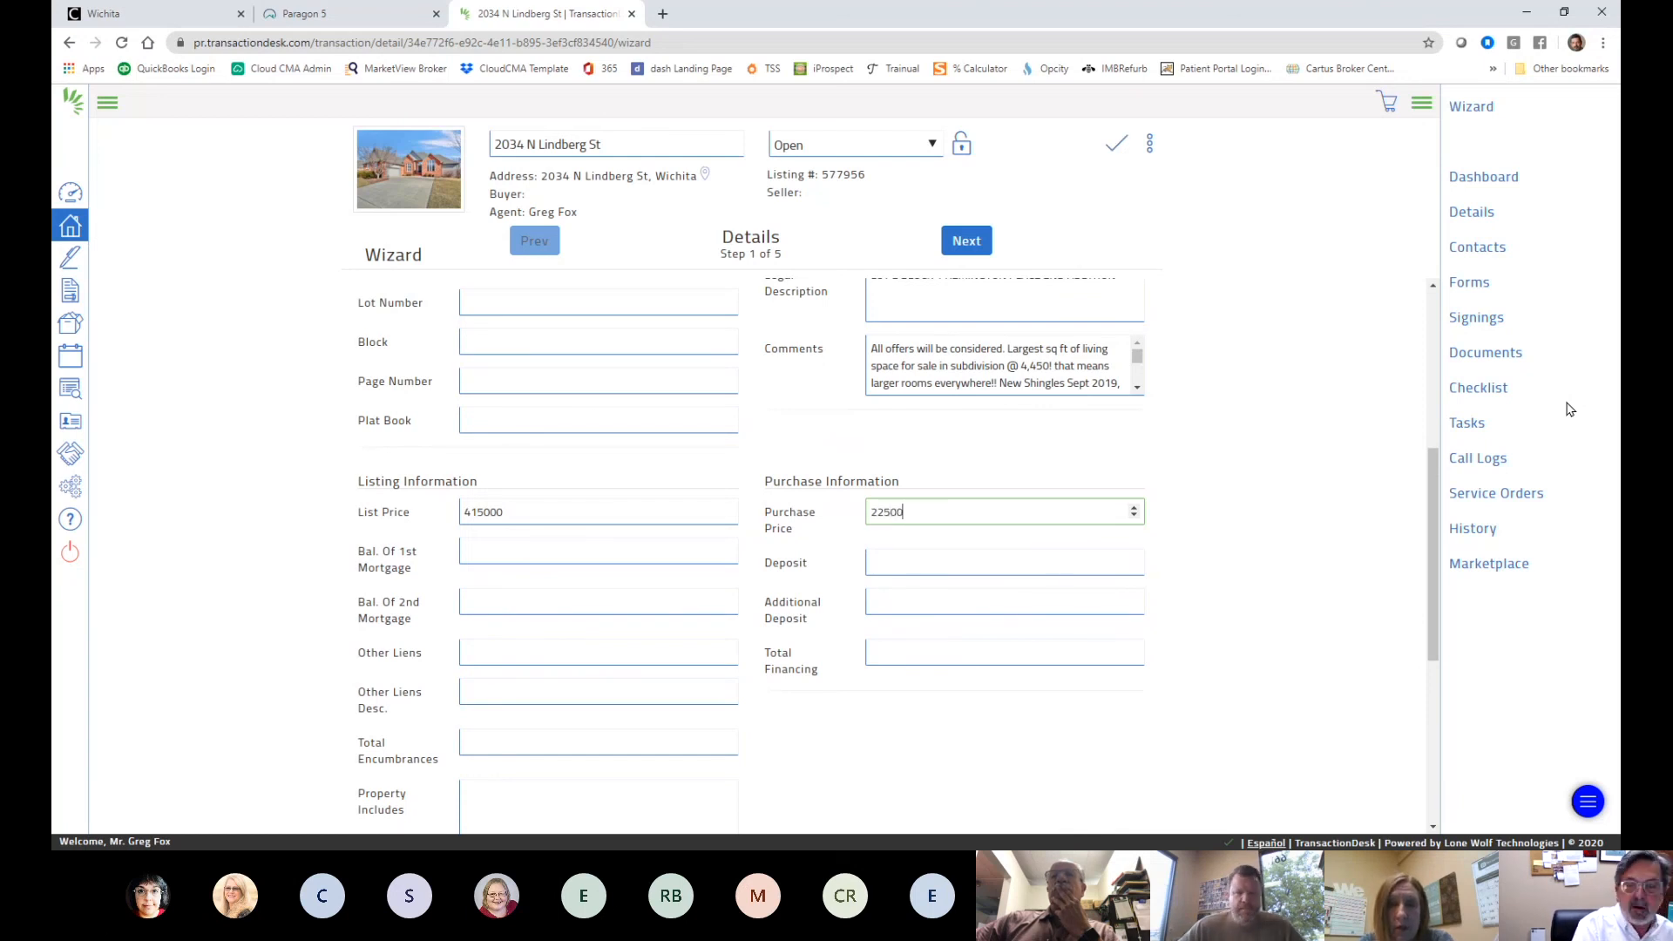
type("0")
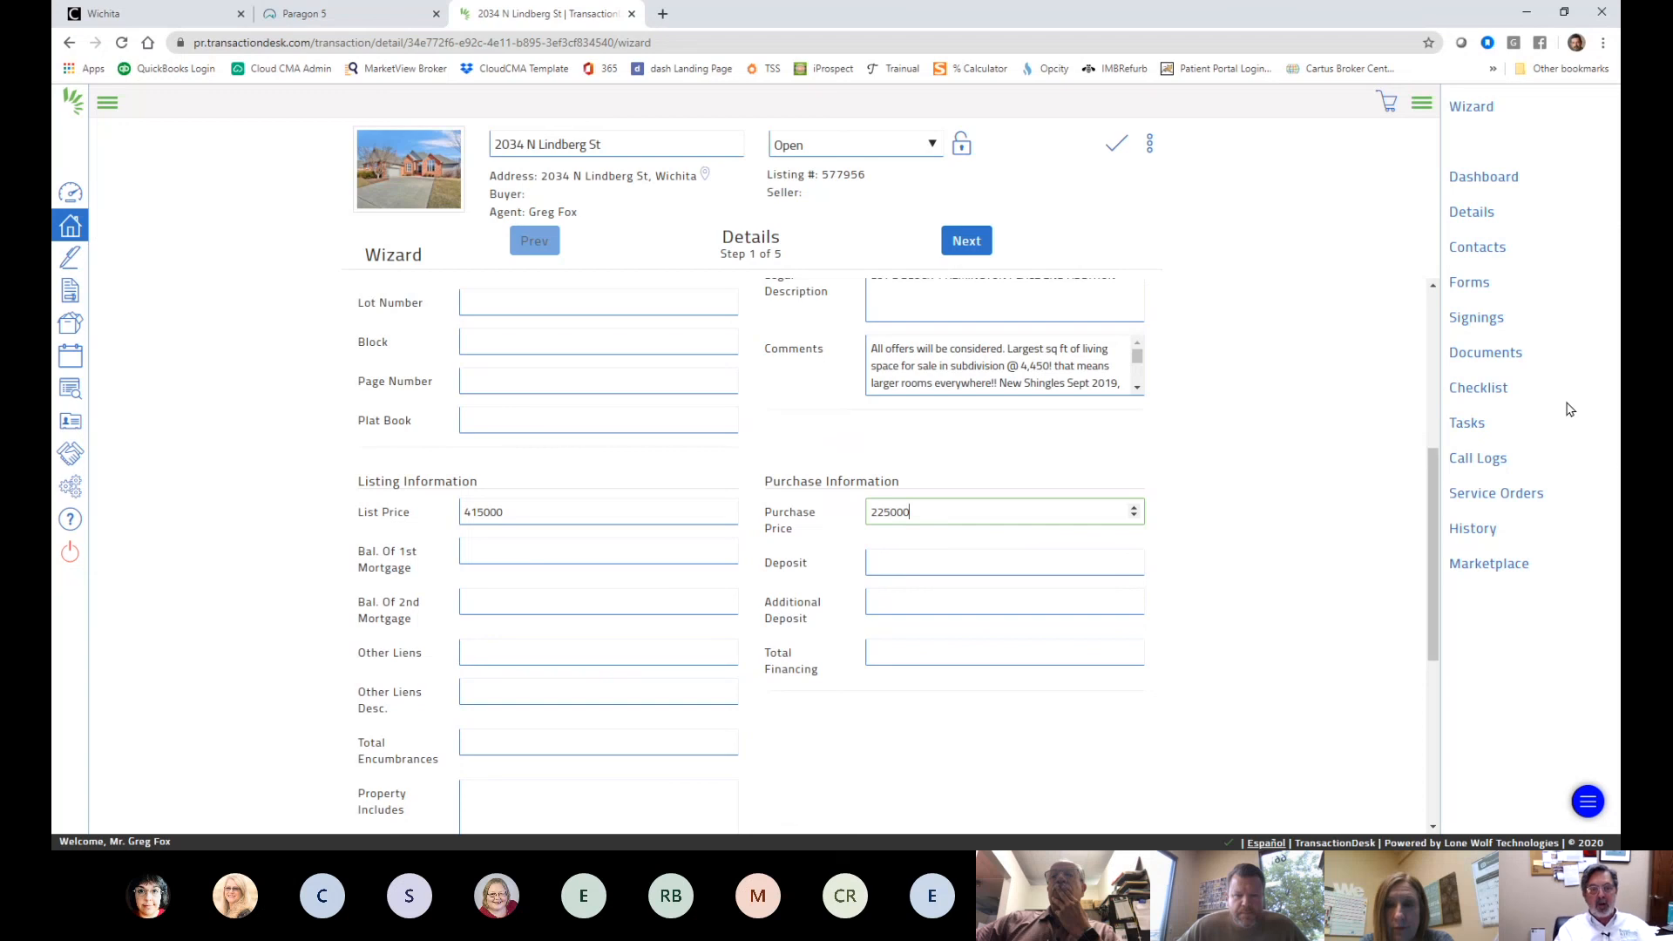
- Enter a deposit of 1000.00
key("Tab")
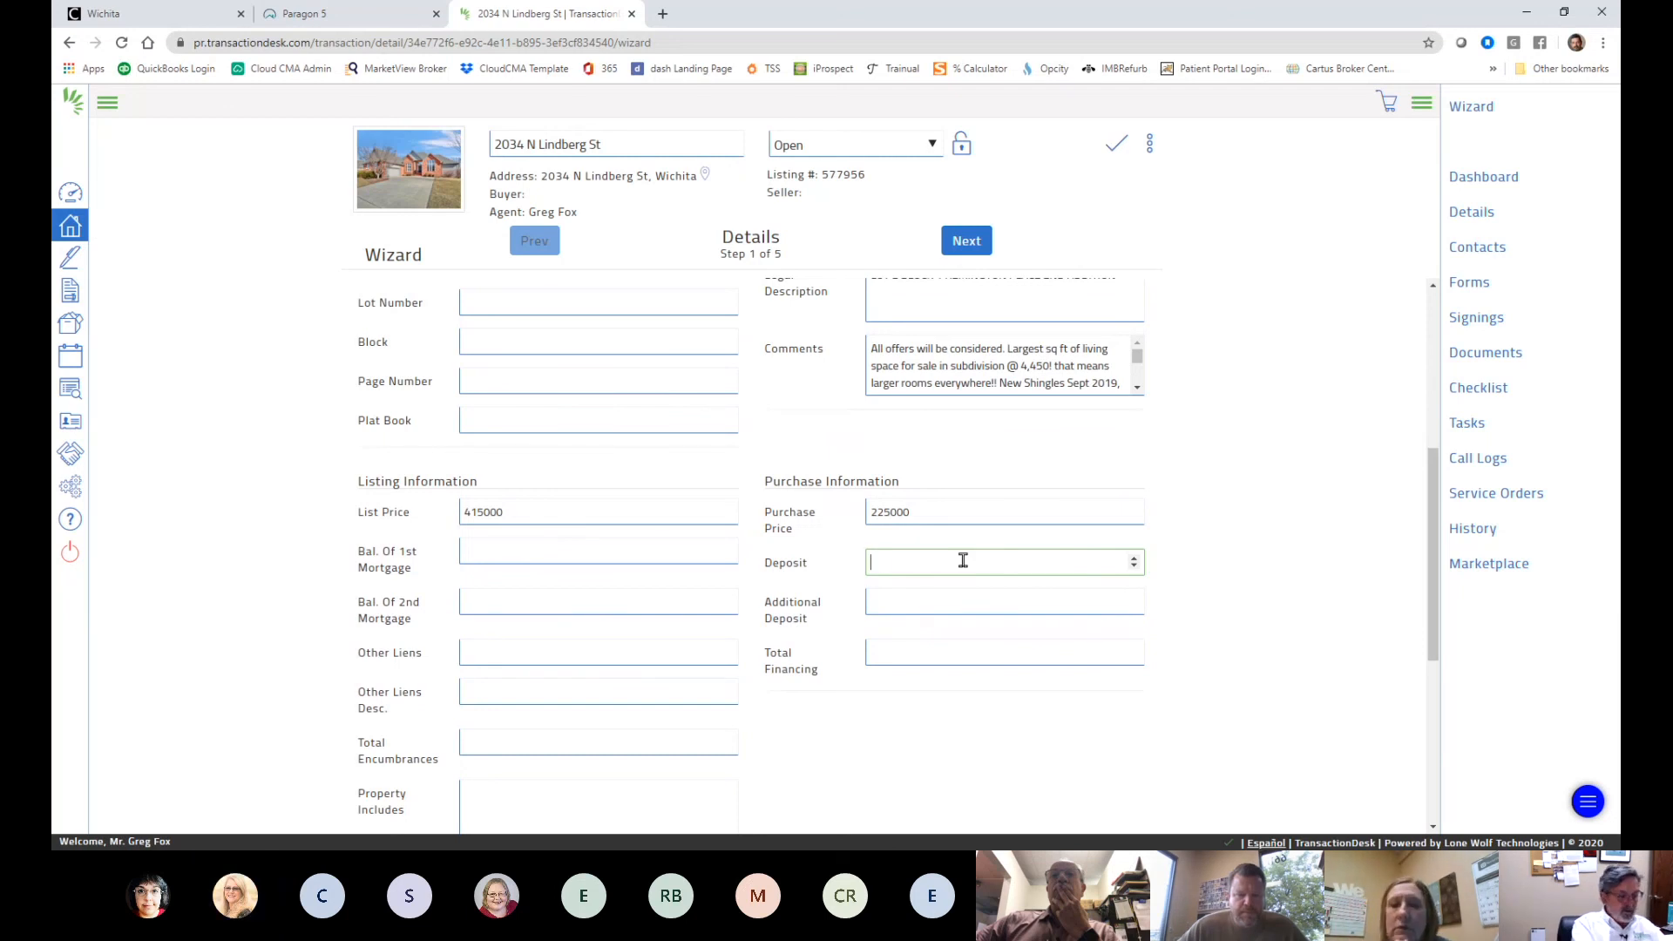
type("1000")
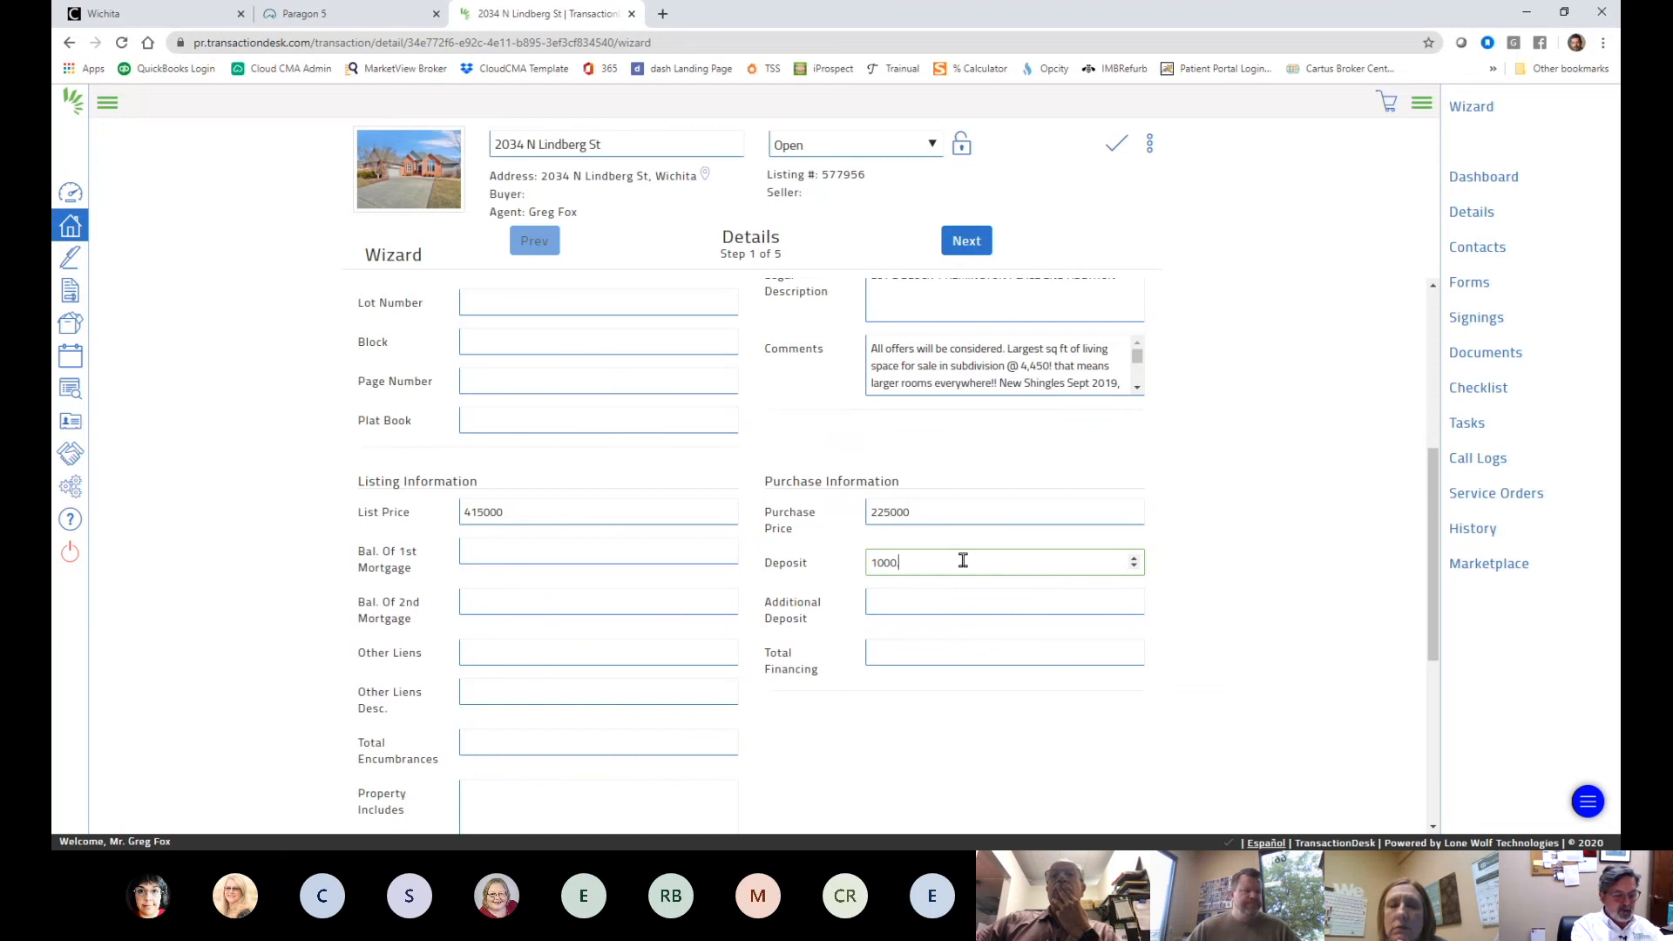
key("Tab")
scroll(1285, 517, "up", 1)
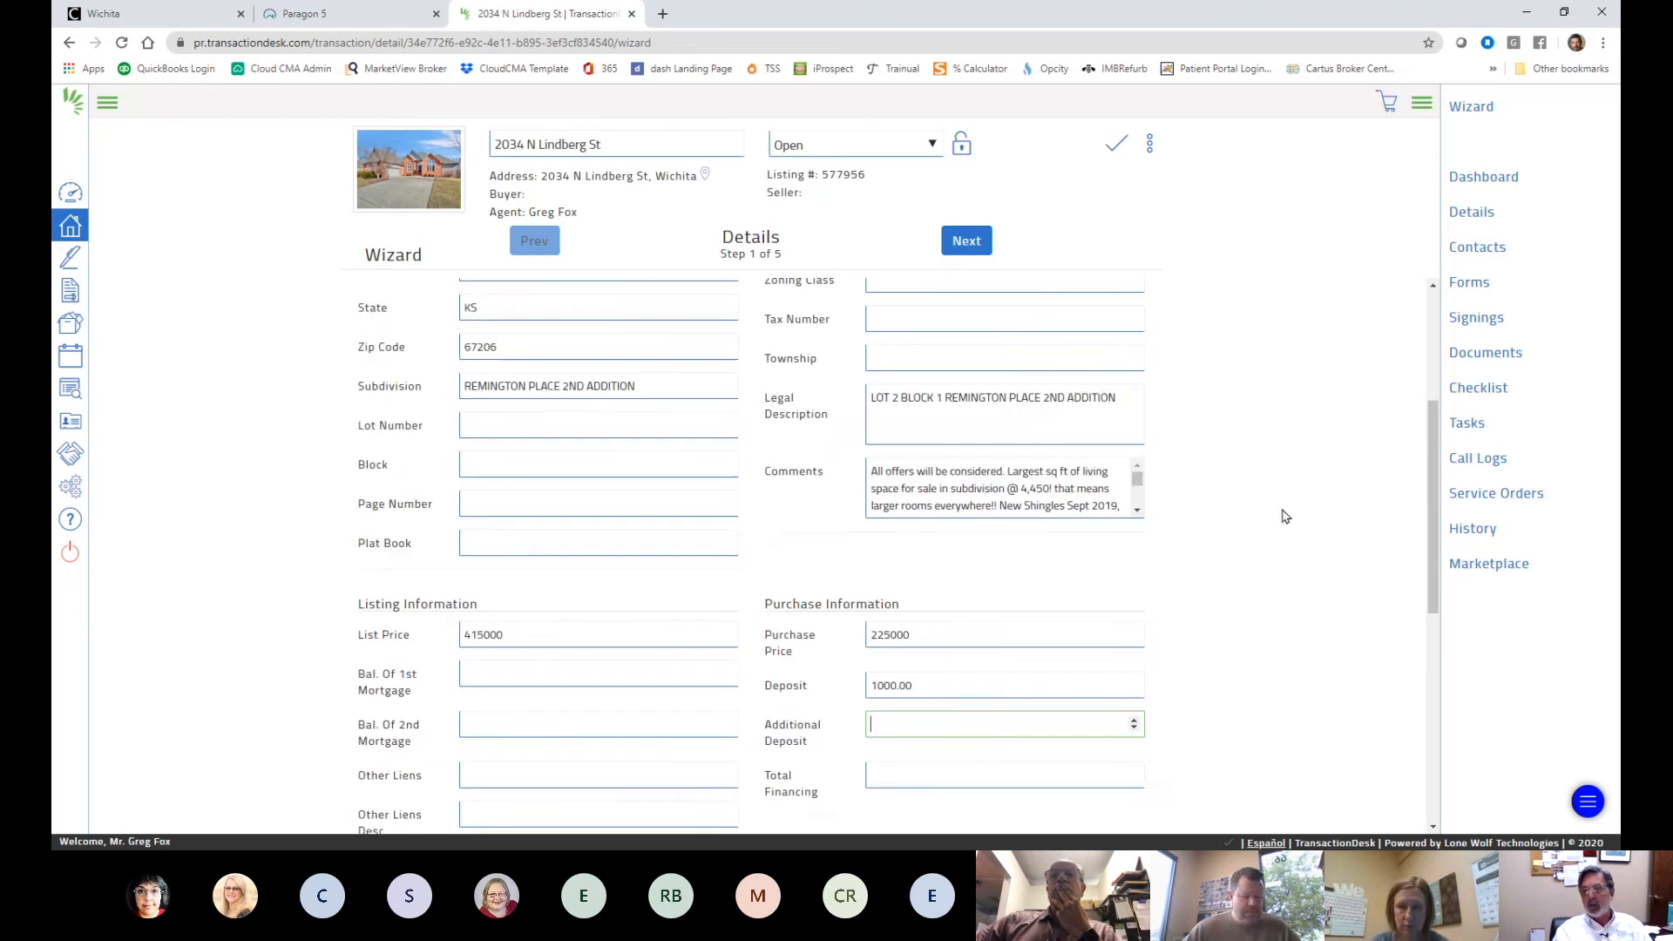
scroll(1285, 517, "up", 3)
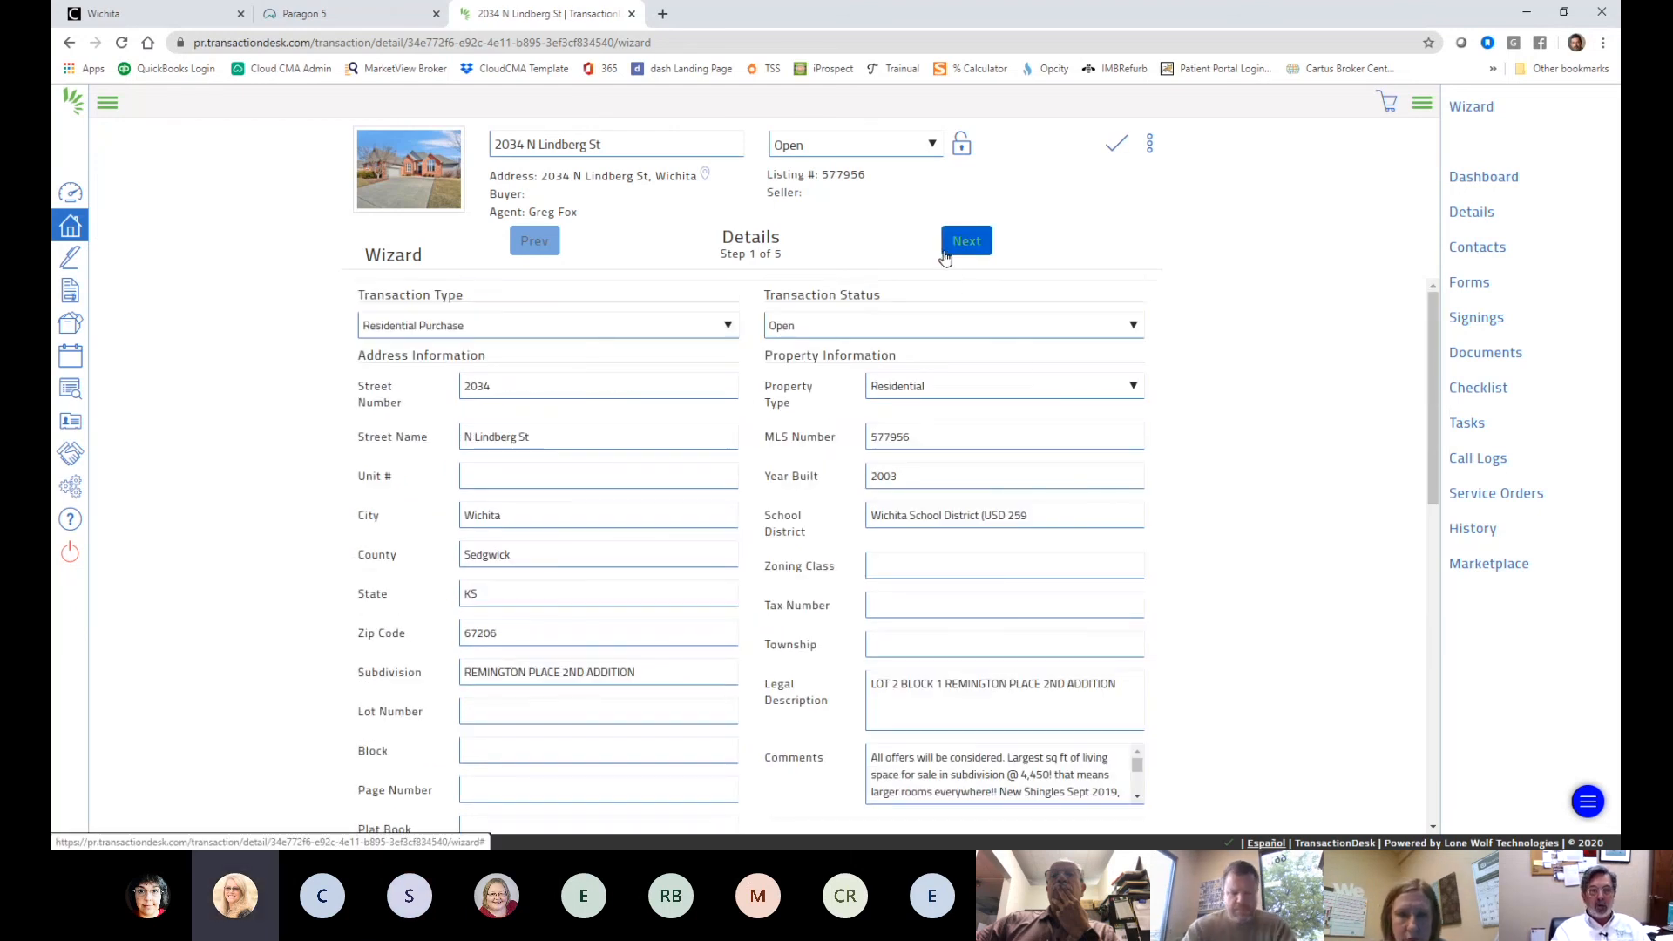
scroll(1001, 288, "down", 3)
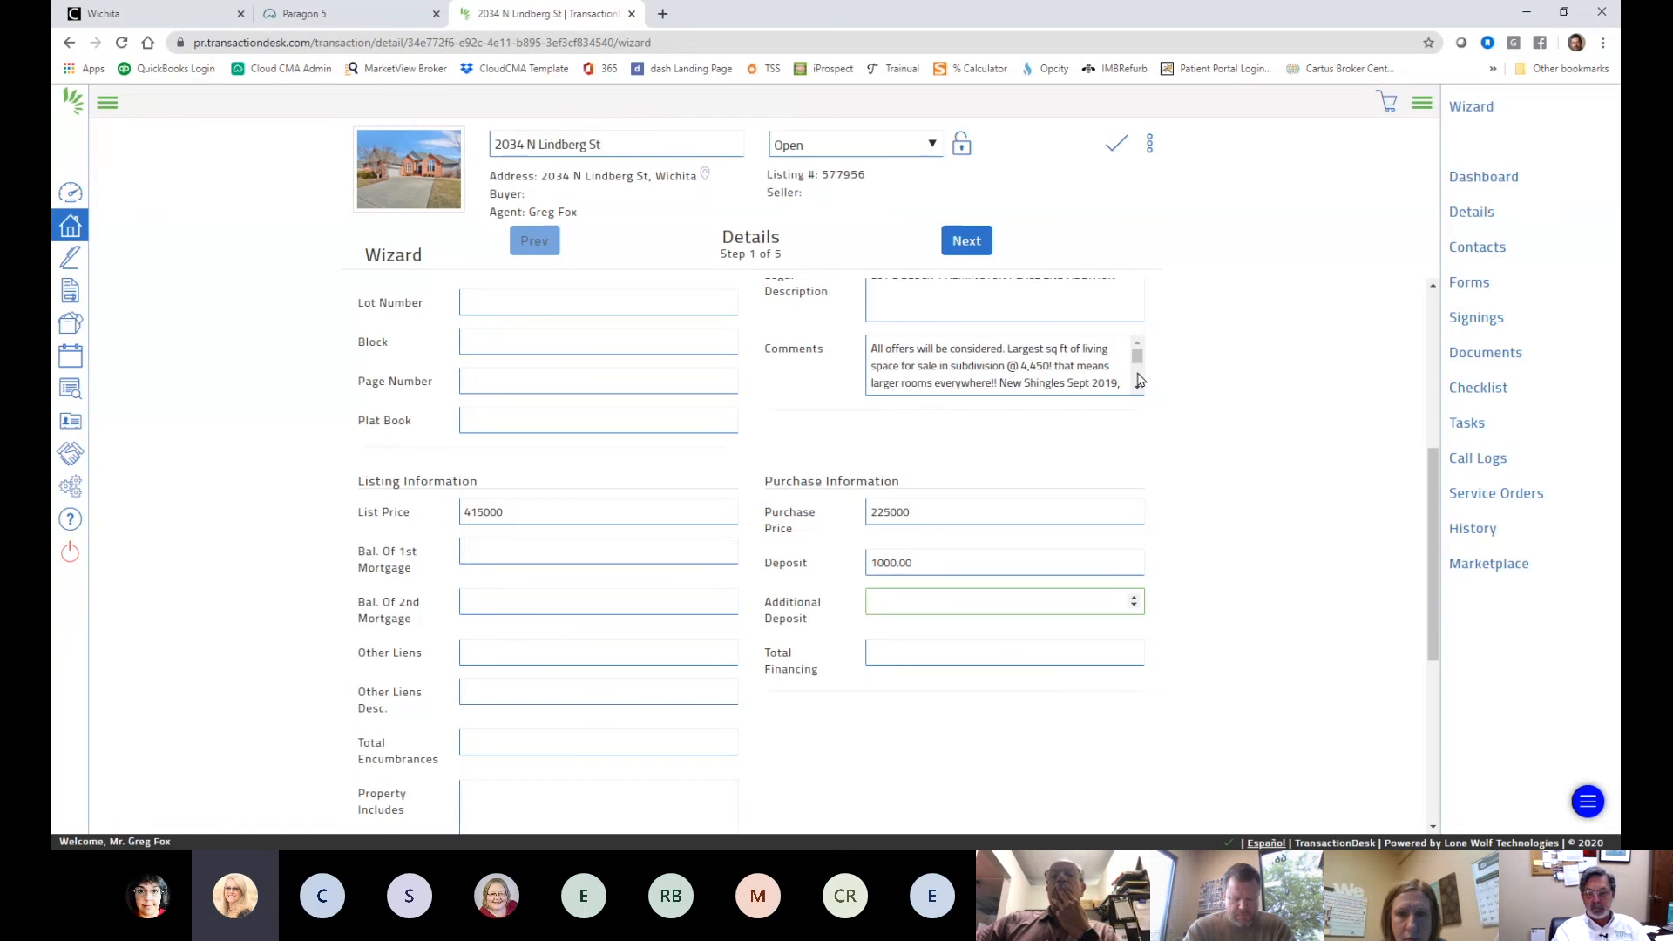
scroll(1002, 366, "down", 2)
scroll(1240, 534, "down", 3)
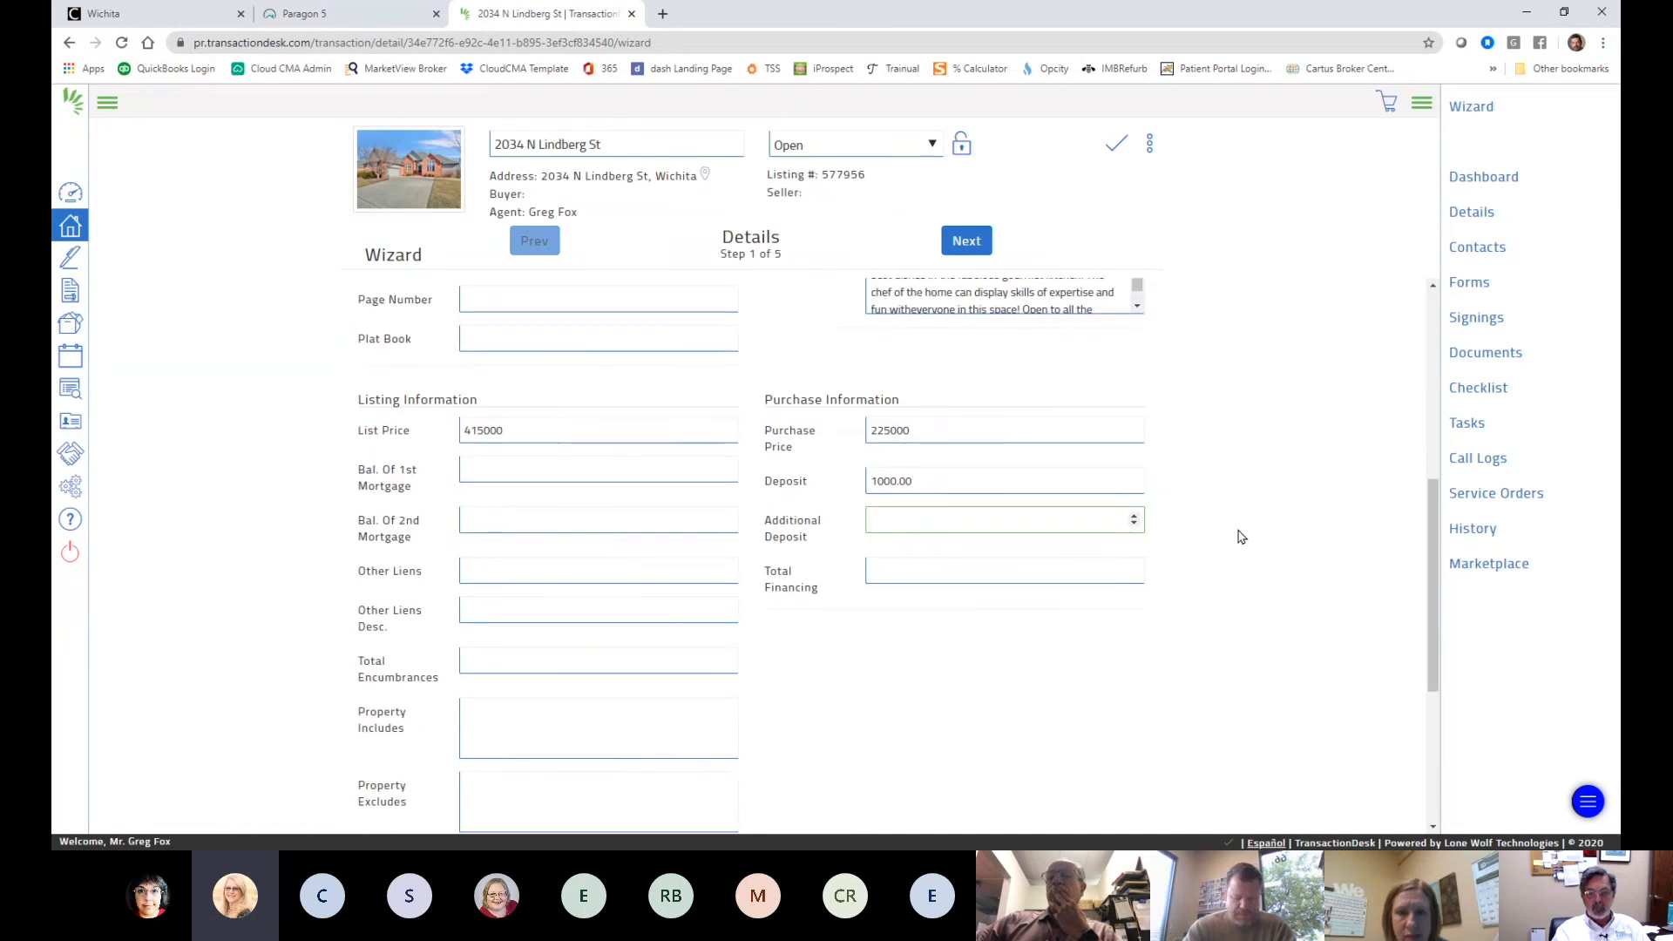
- Enter a total financing amount of 50.00
left_click(922, 407)
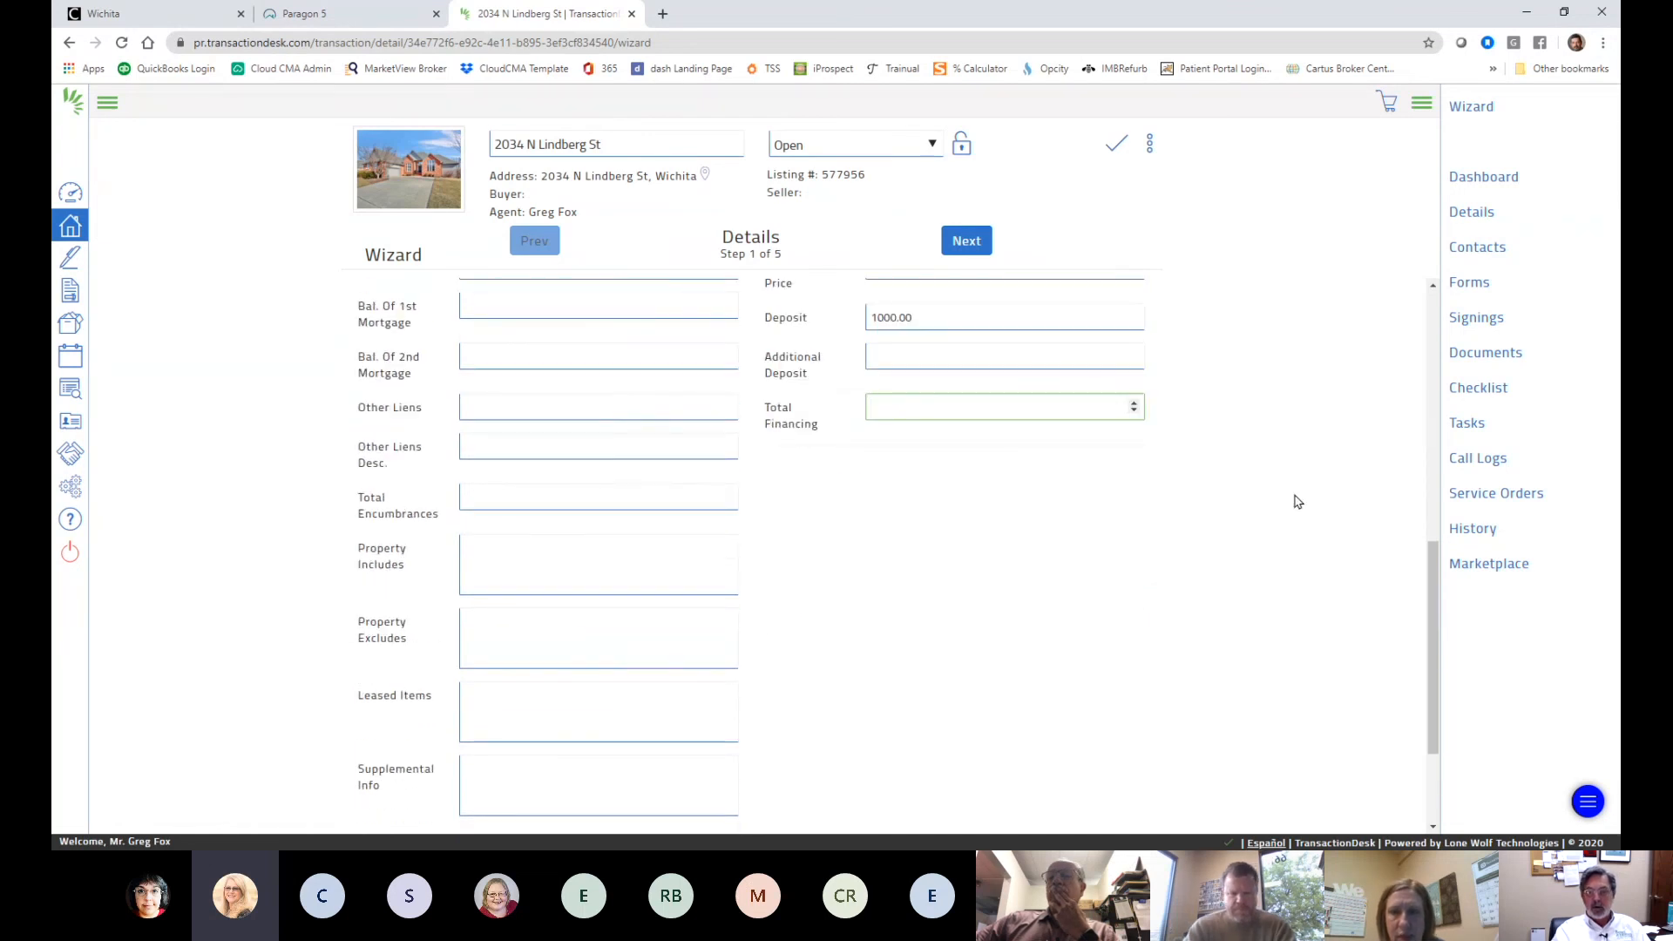
scroll(1290, 501, "up", 3)
scroll(1281, 504, "down", 1)
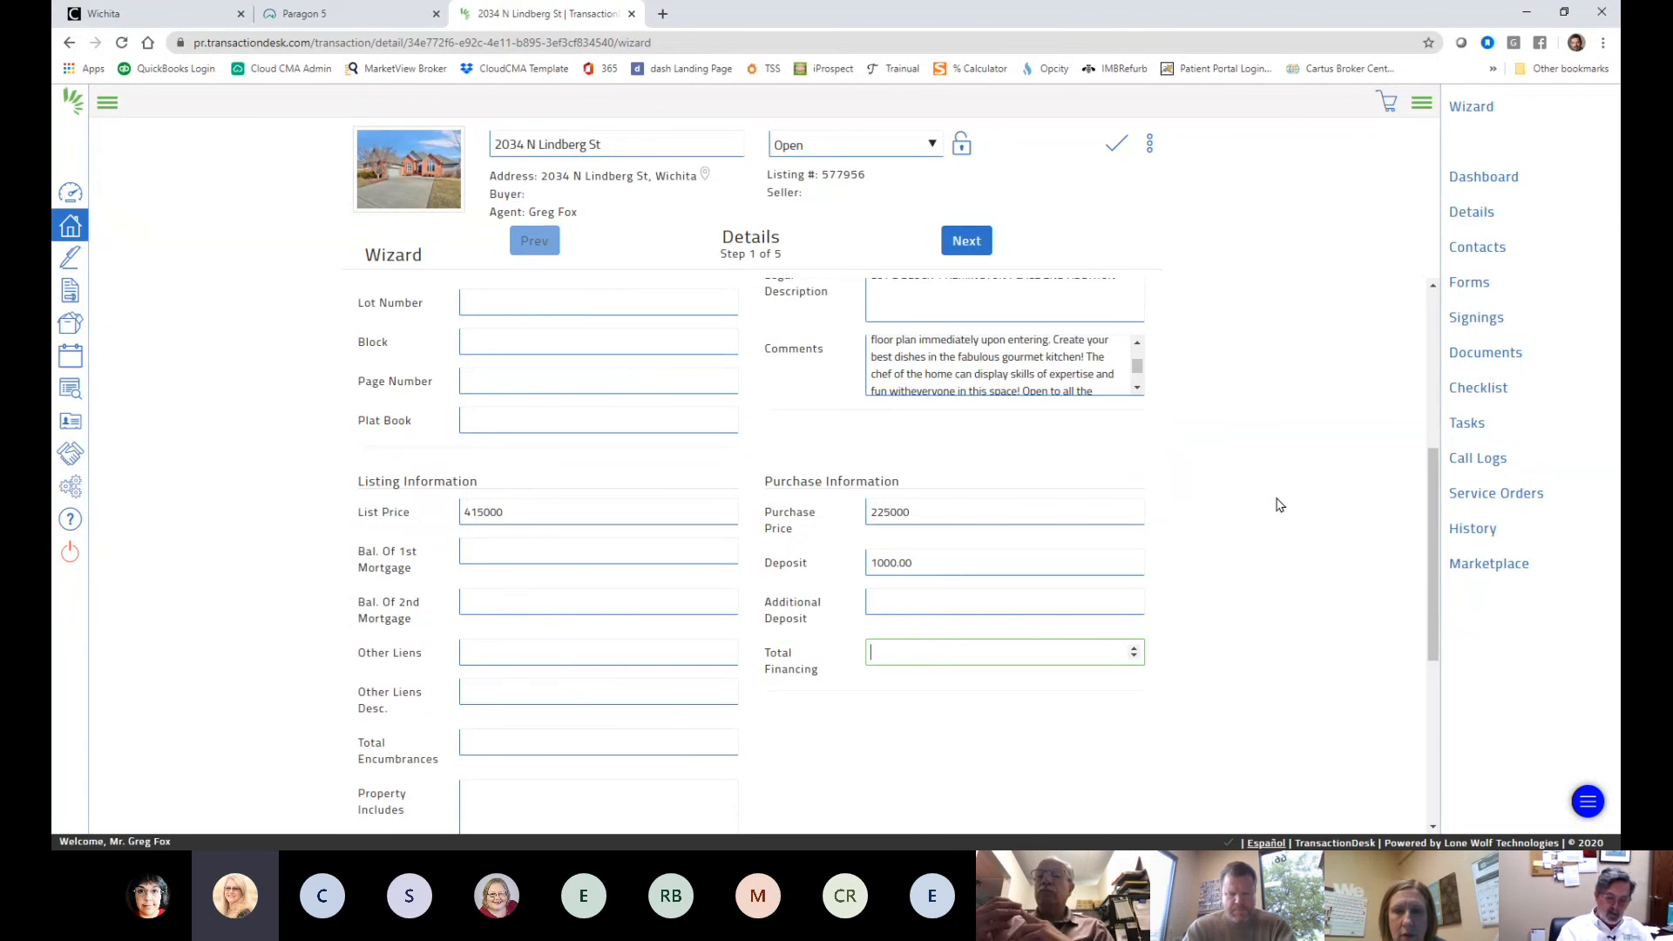
type("5000")
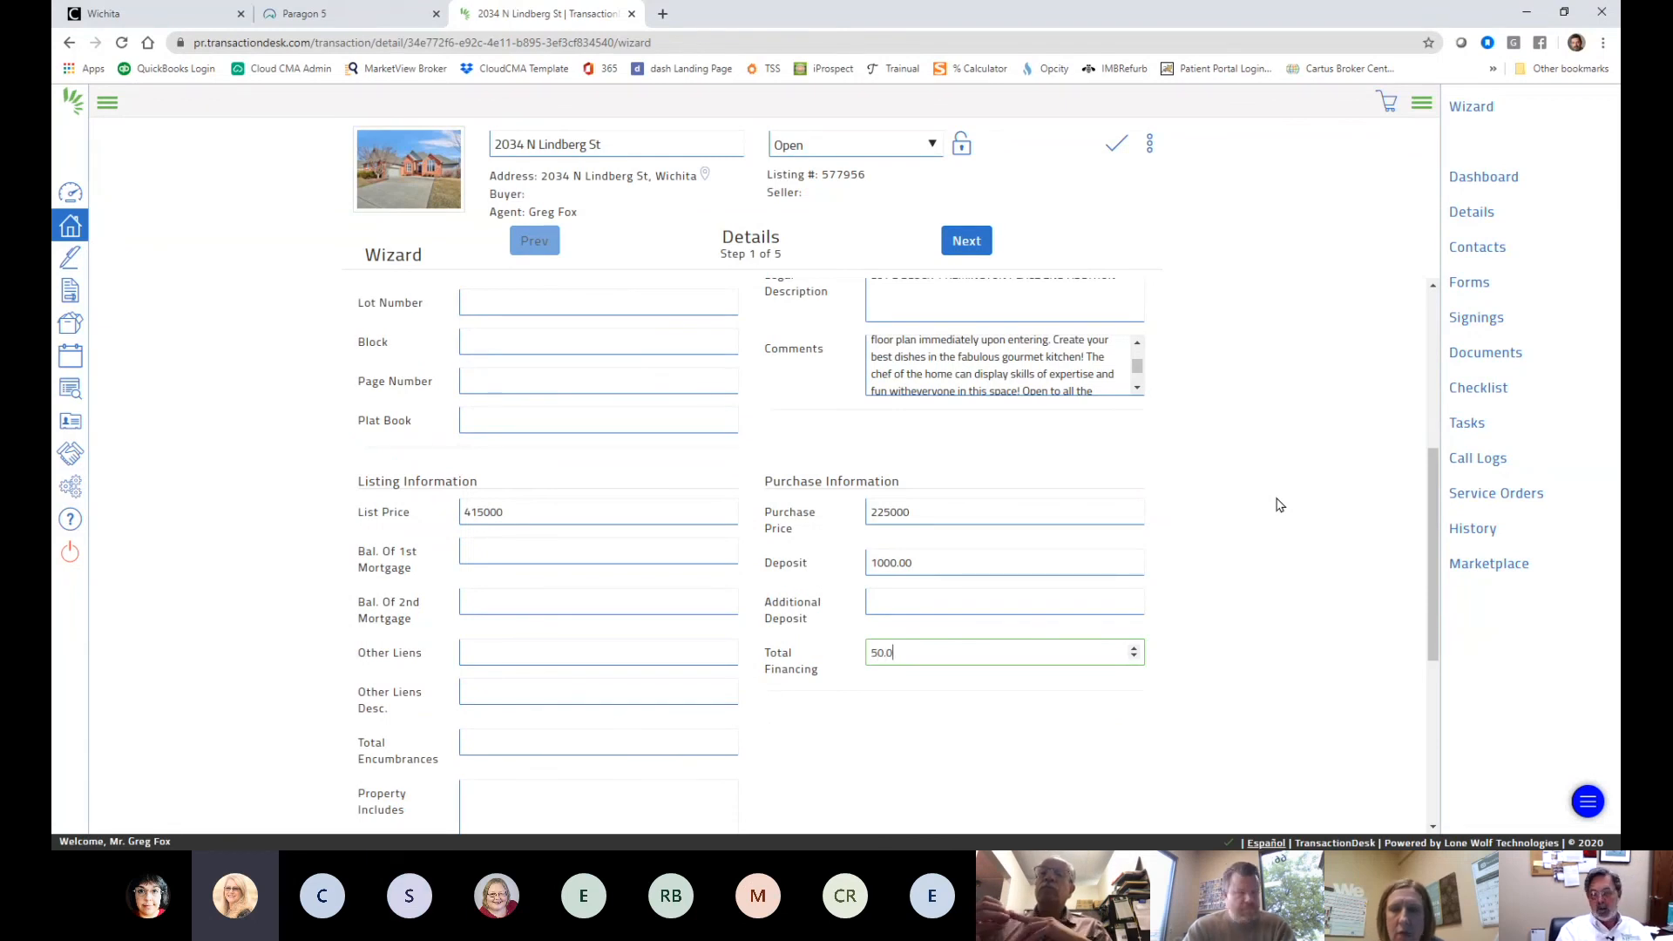
scroll(1279, 504, "down", 5)
scroll(1098, 453, "up", 6)
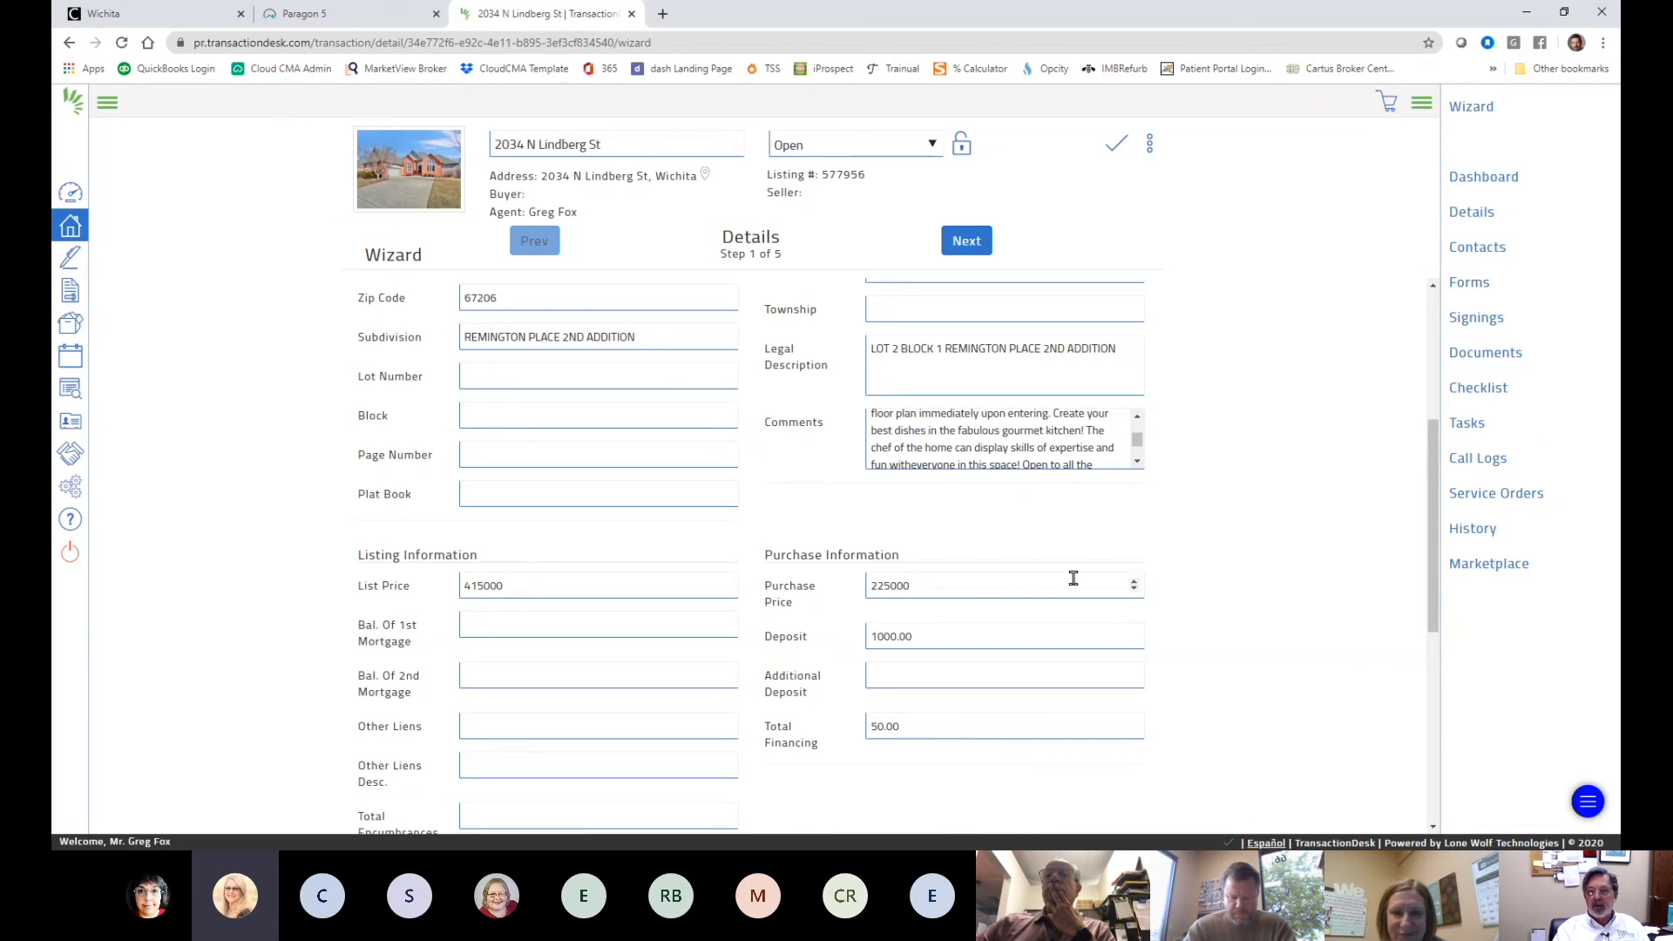
scroll(1072, 578, "up", 4)
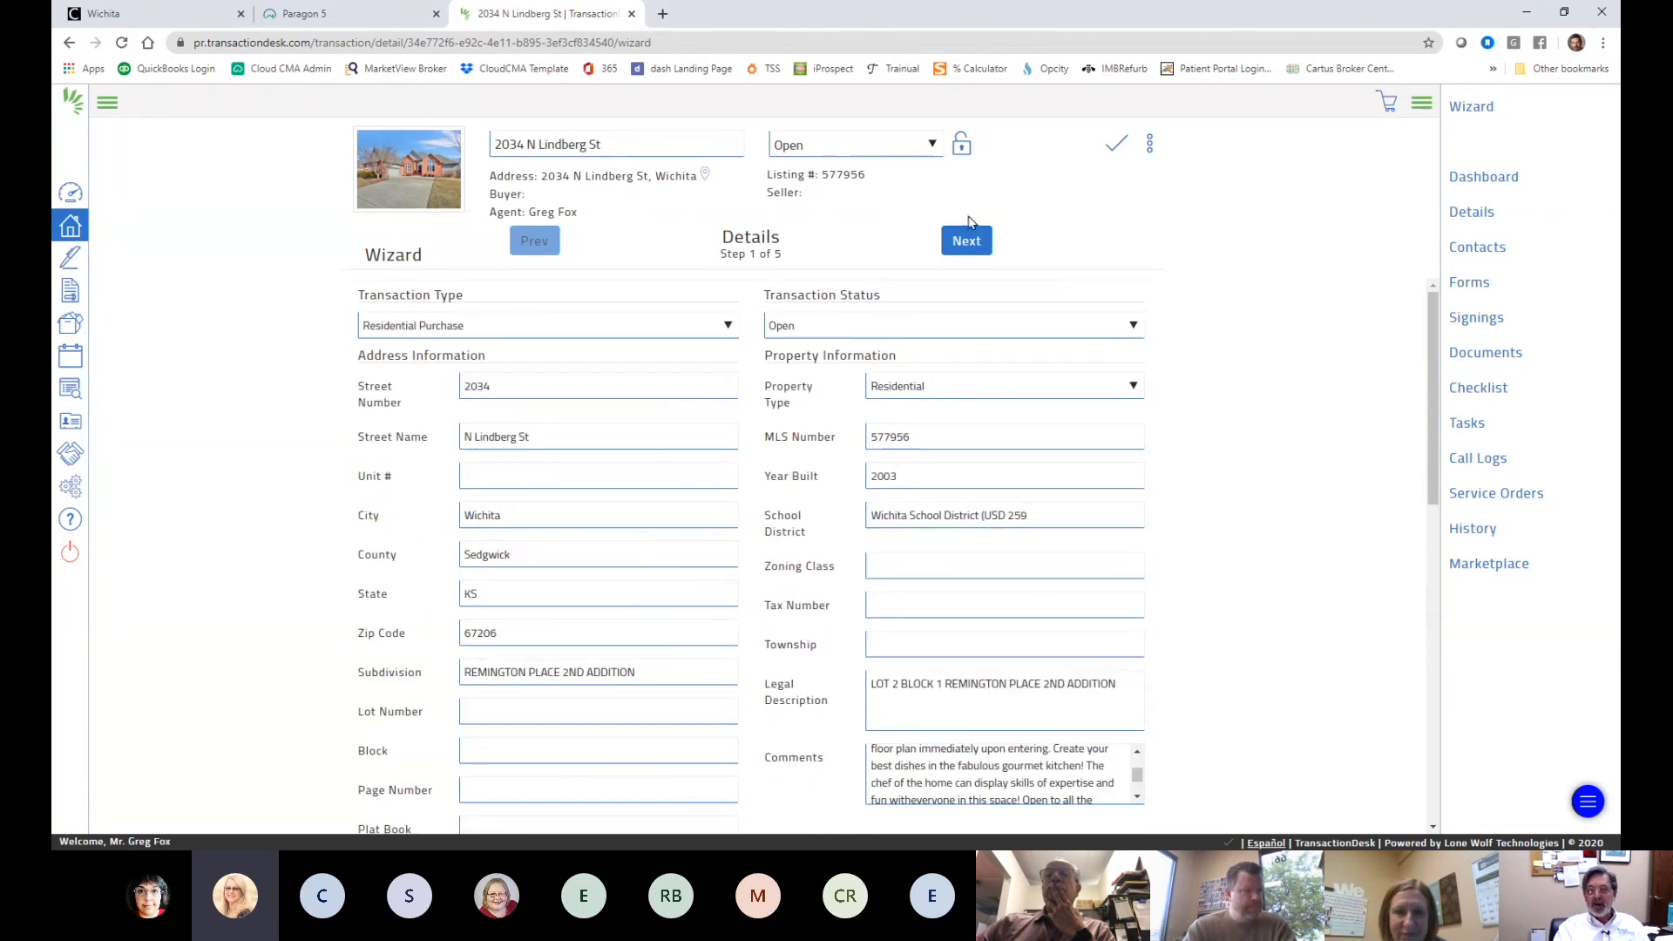
scroll(1252, 445, "down", 4)
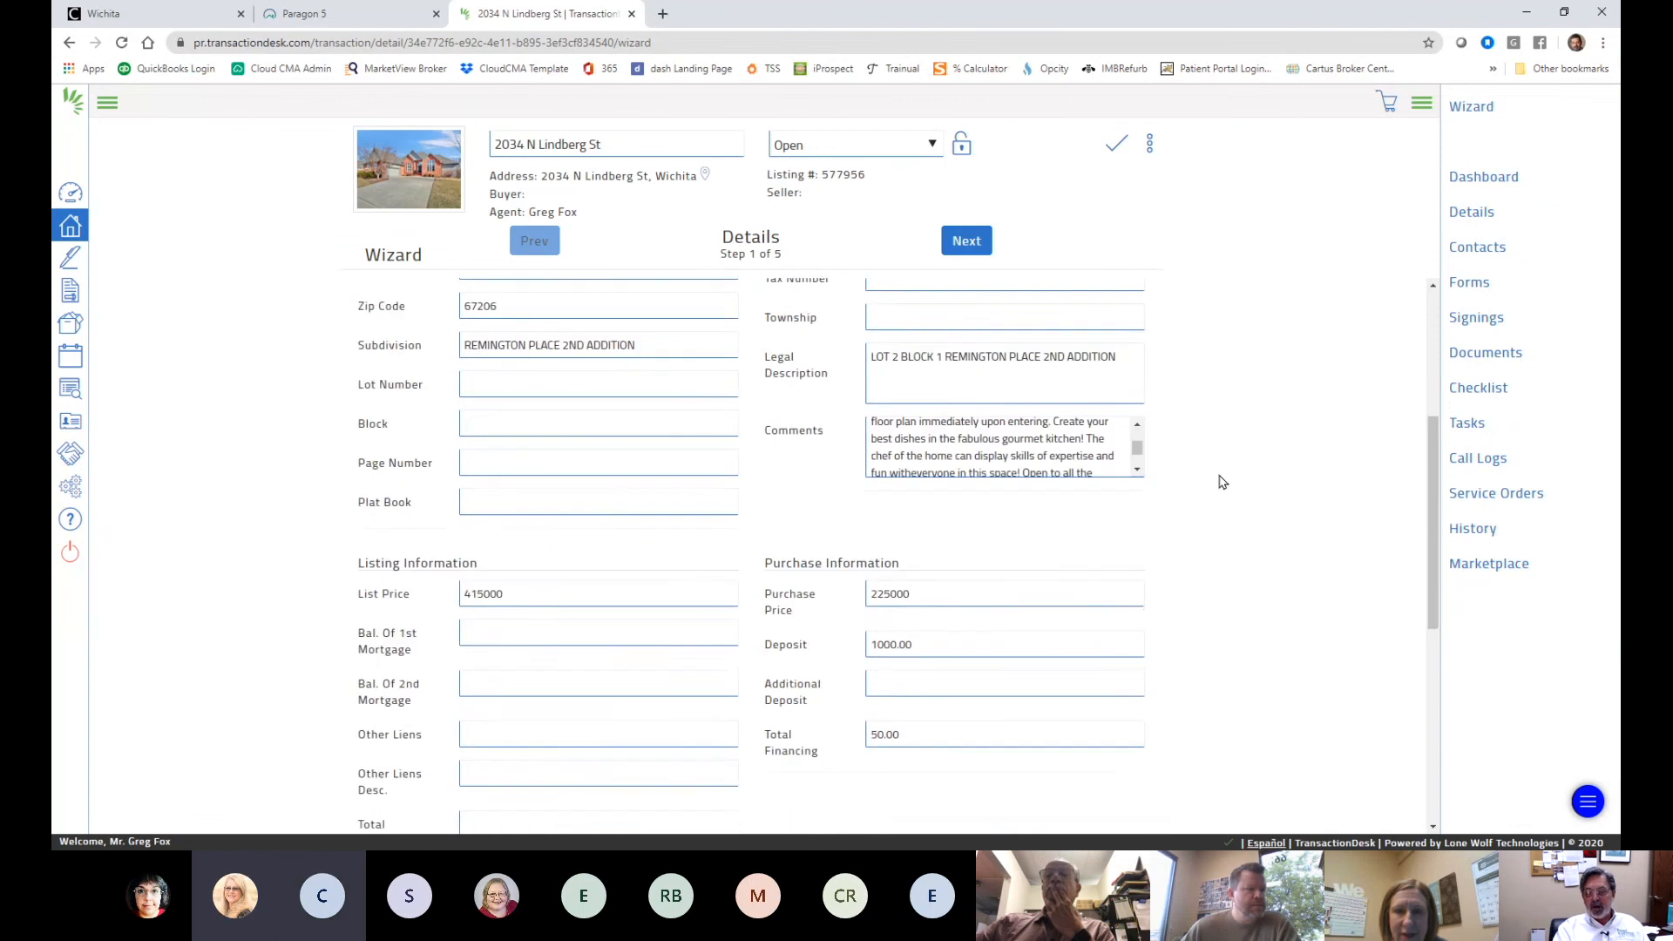
scroll(1222, 482, "down", 1)
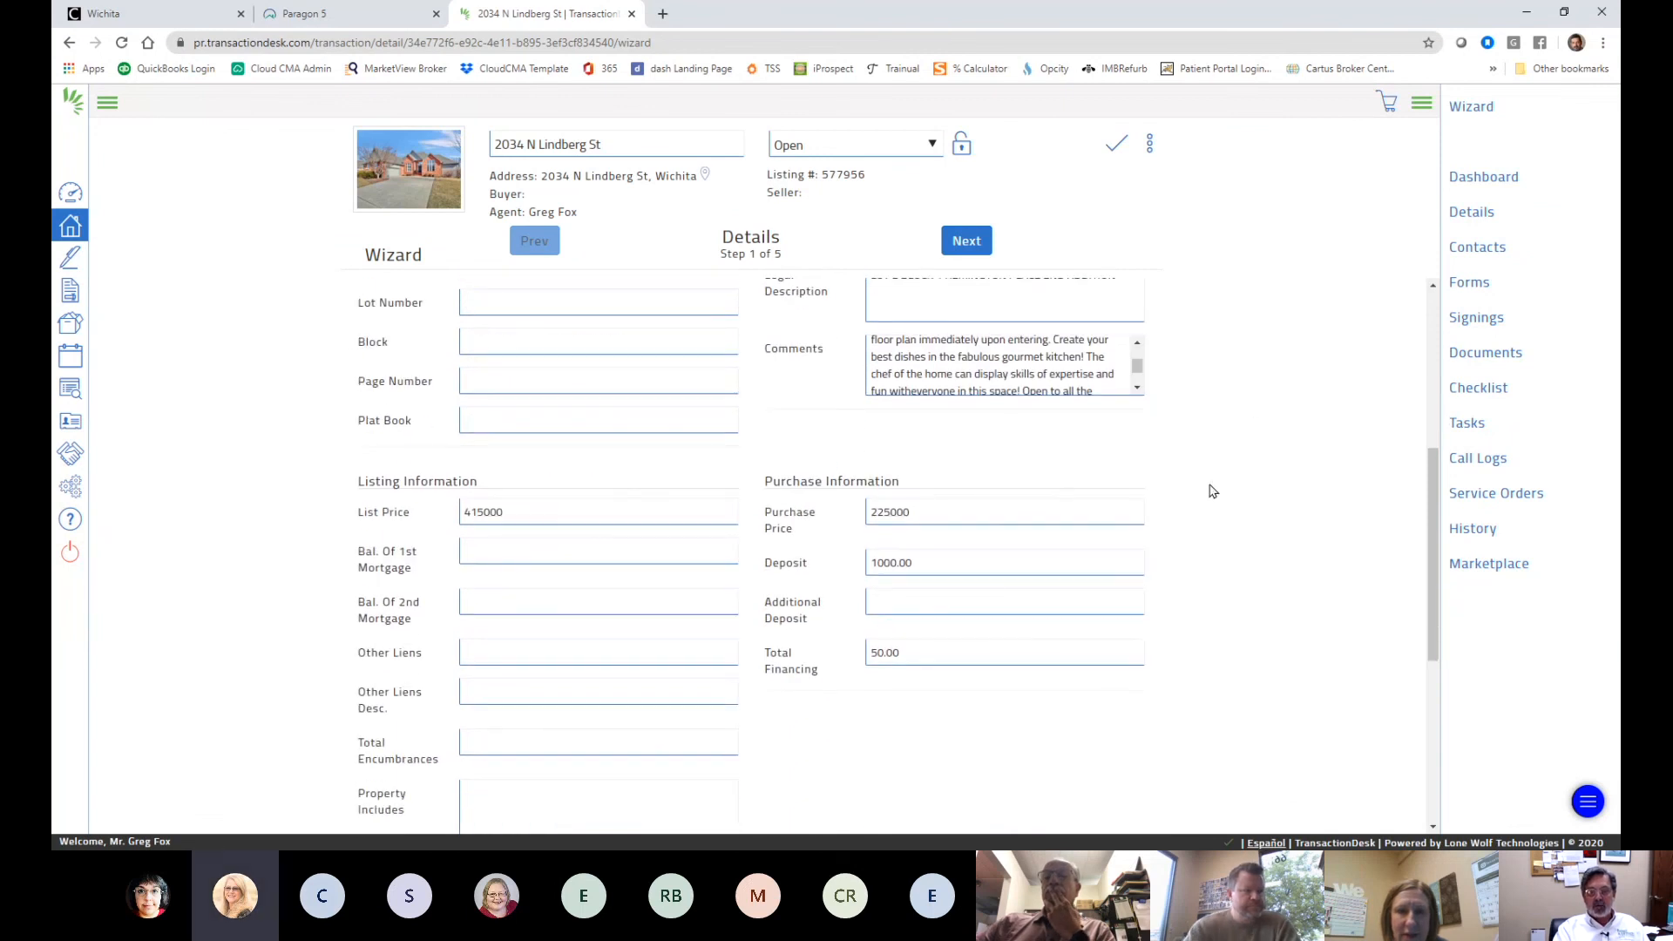
scroll(1194, 480, "up", 5)
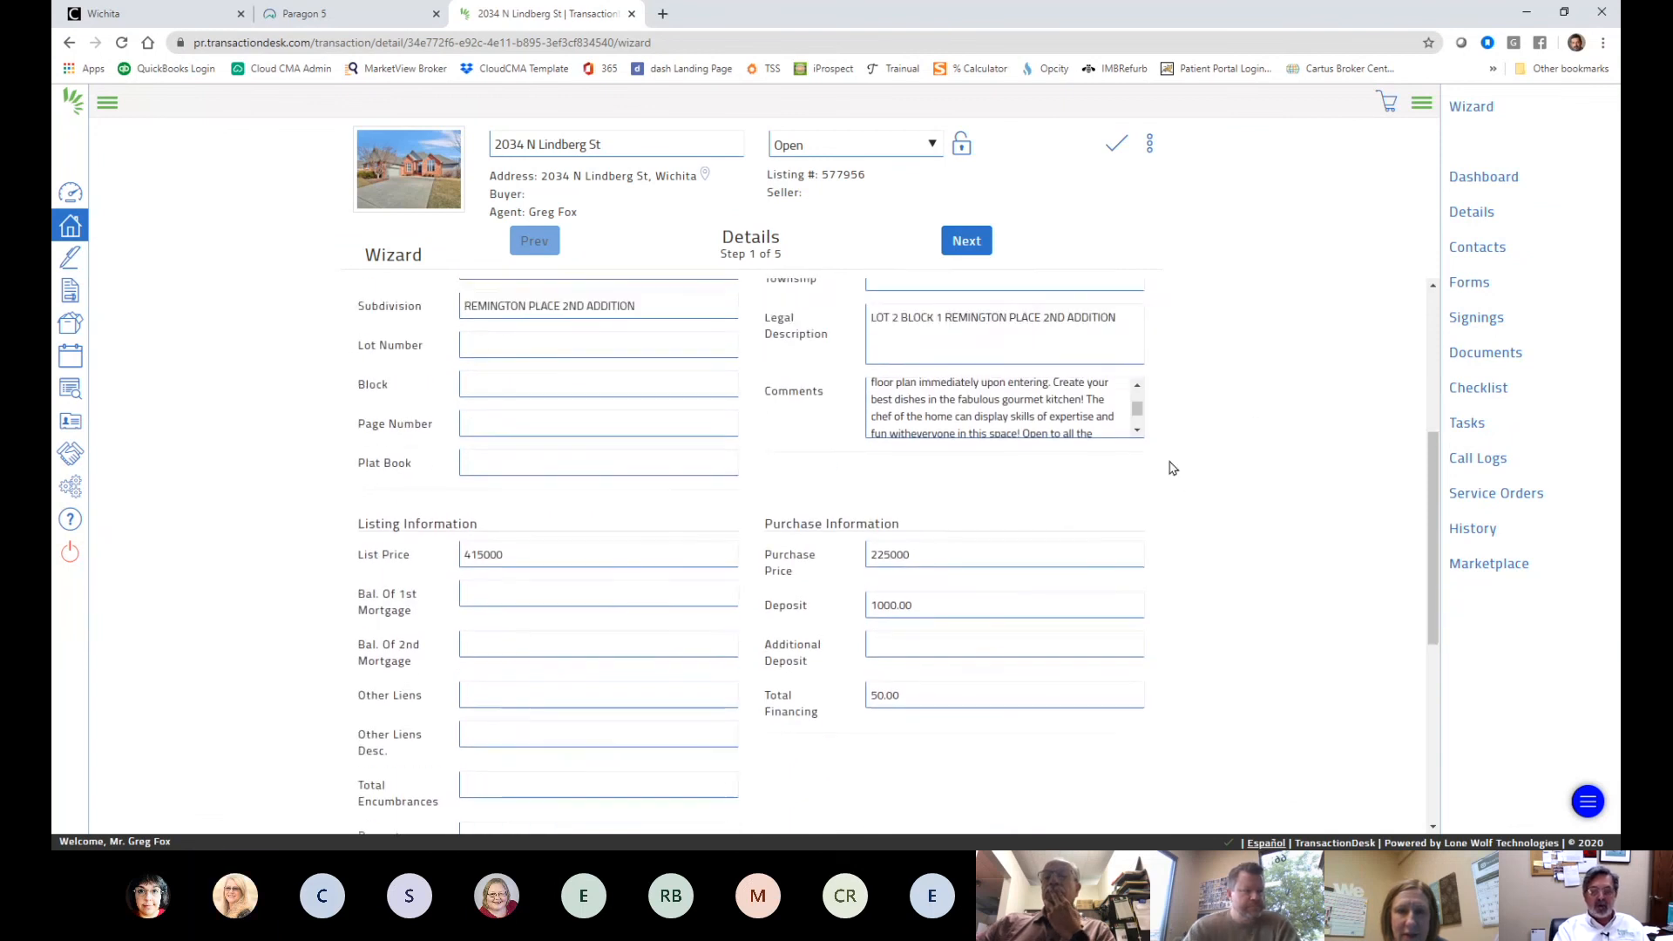
- Advance to Transaction Dates and set the Application Date to 05/14/2020
left_click(966, 243)
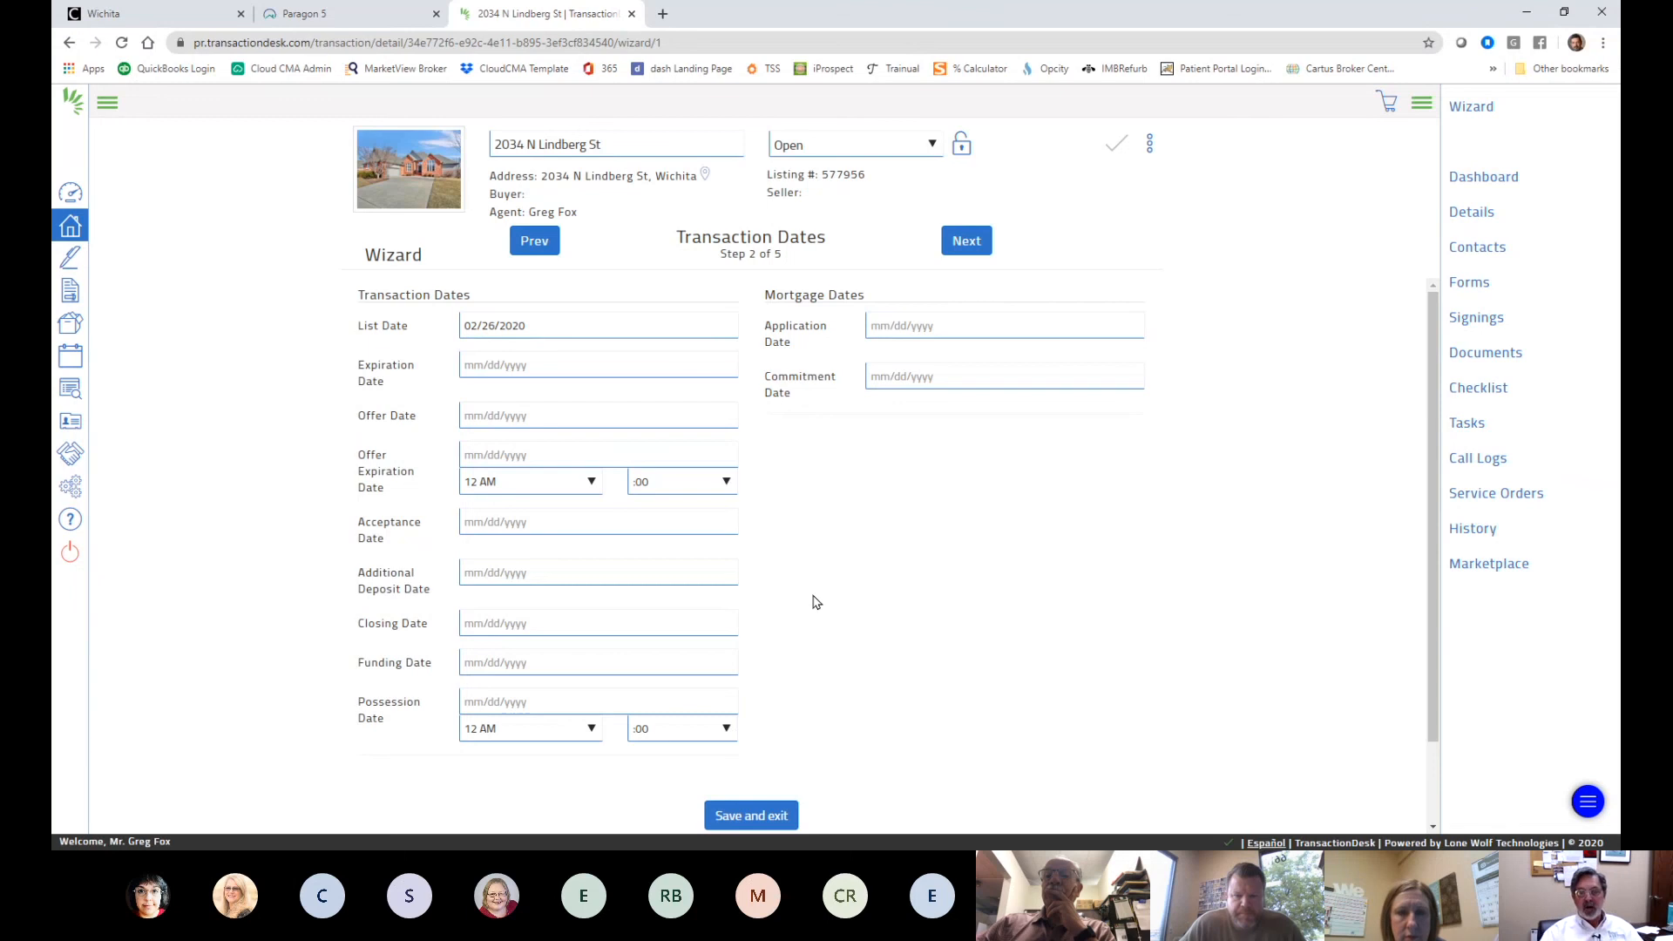
left_click(916, 323)
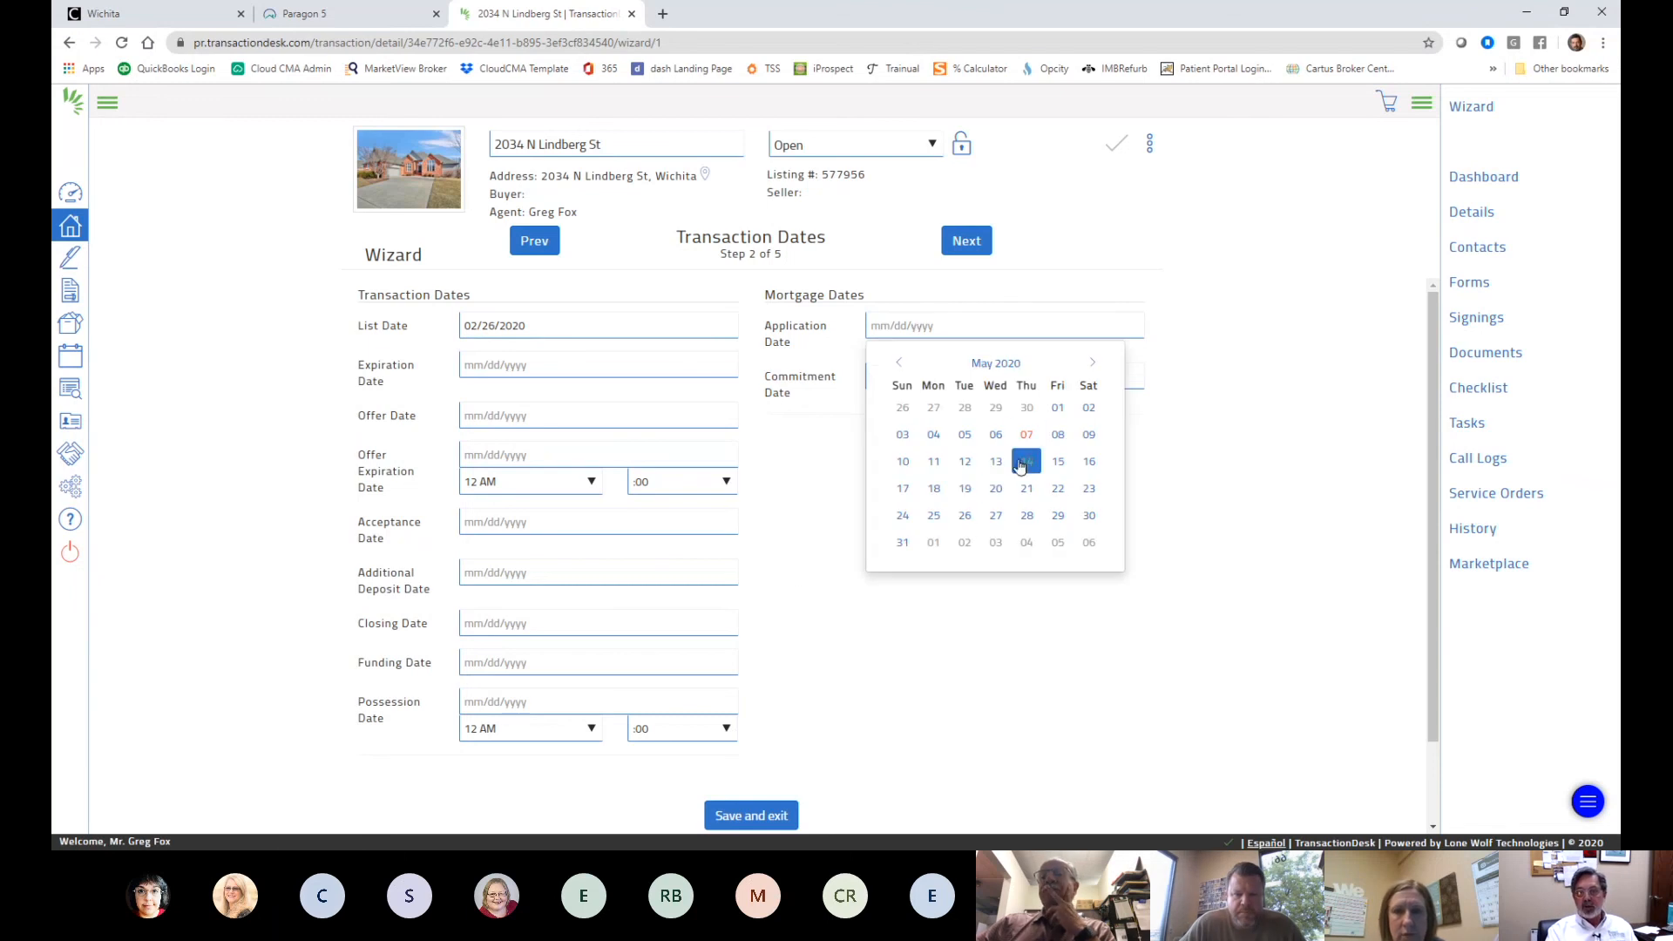
left_click(1019, 463)
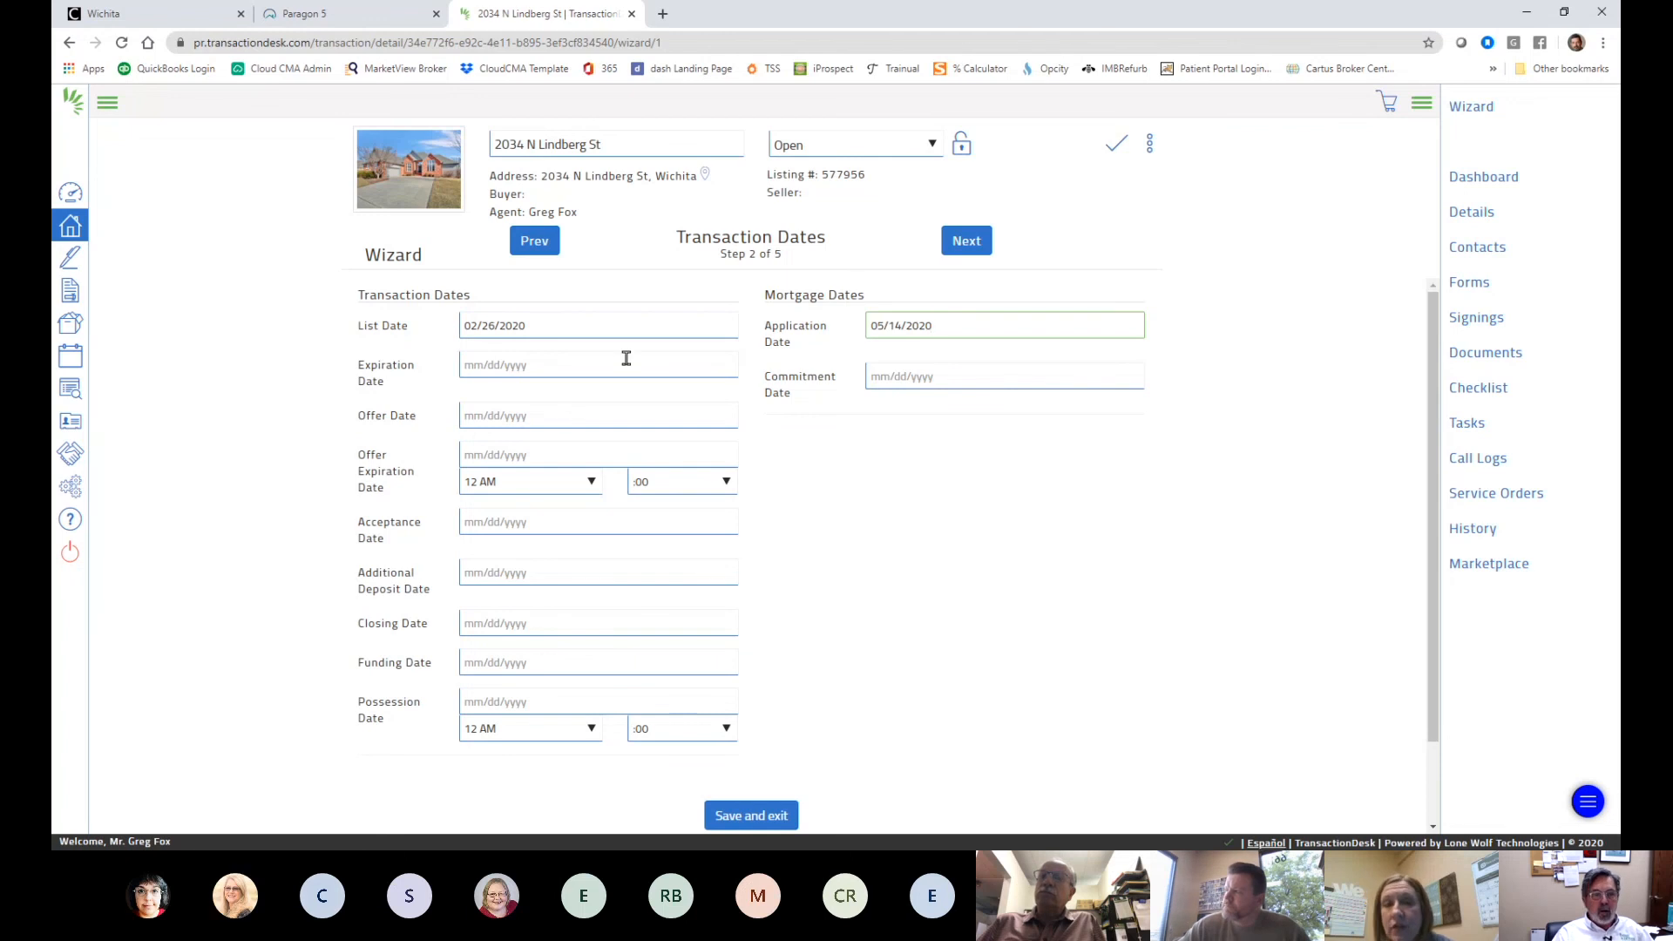
- Set both the Acceptance Date and the Offer Date to 05/07/2020
left_click(532, 523)
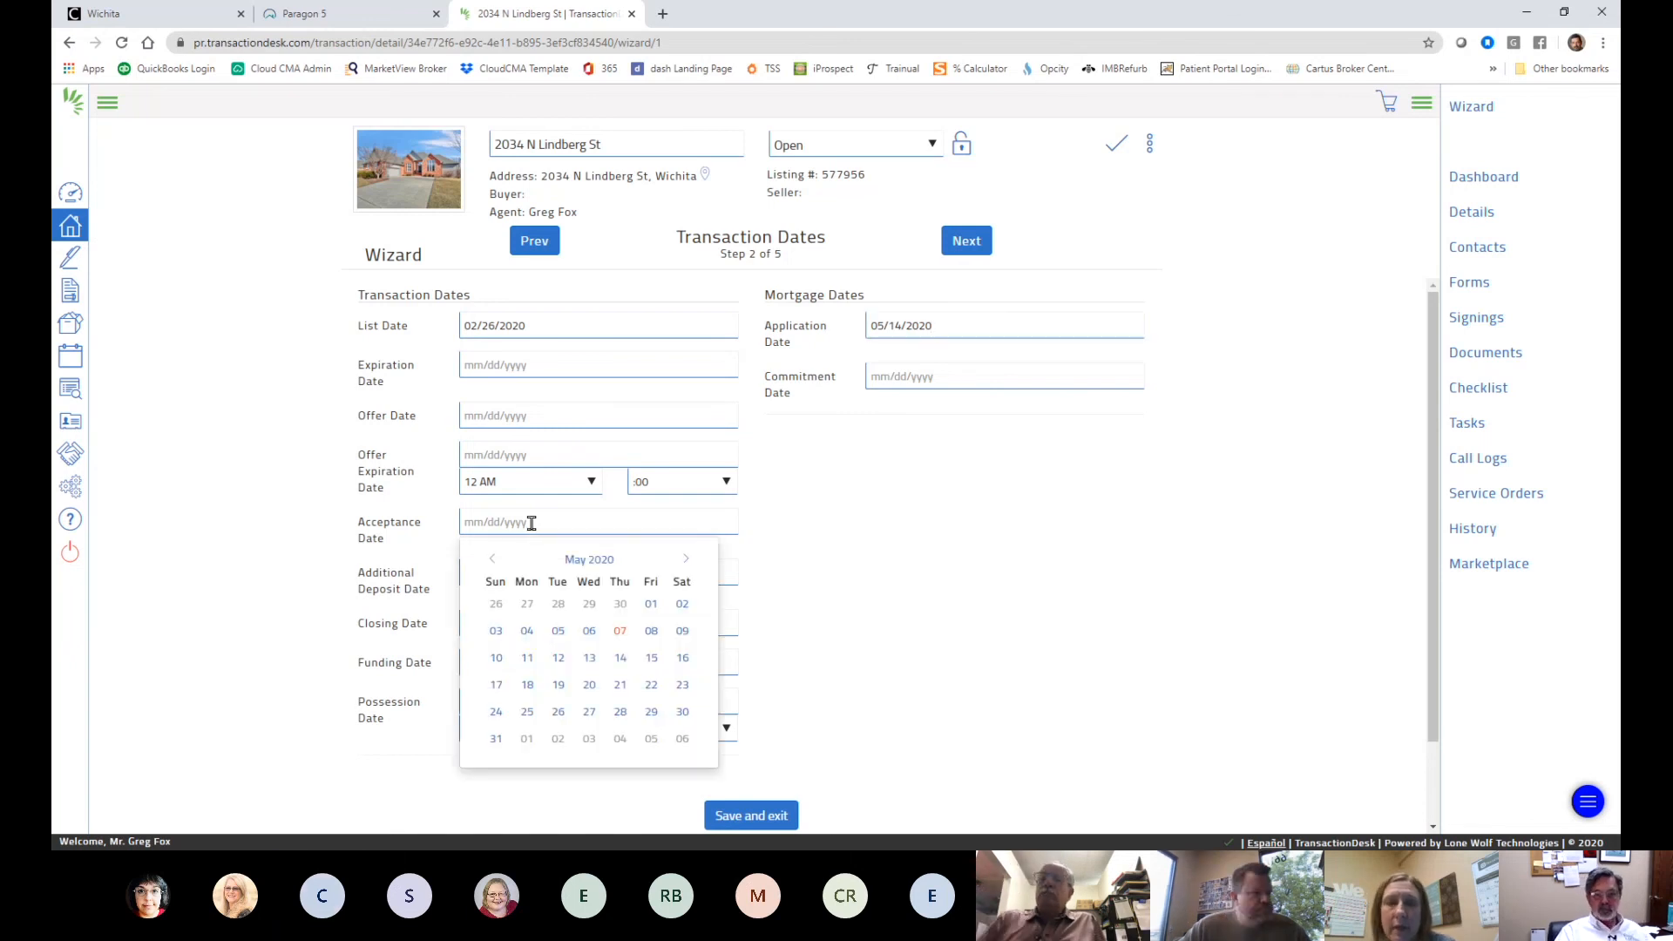
left_click(620, 630)
left_click(479, 411)
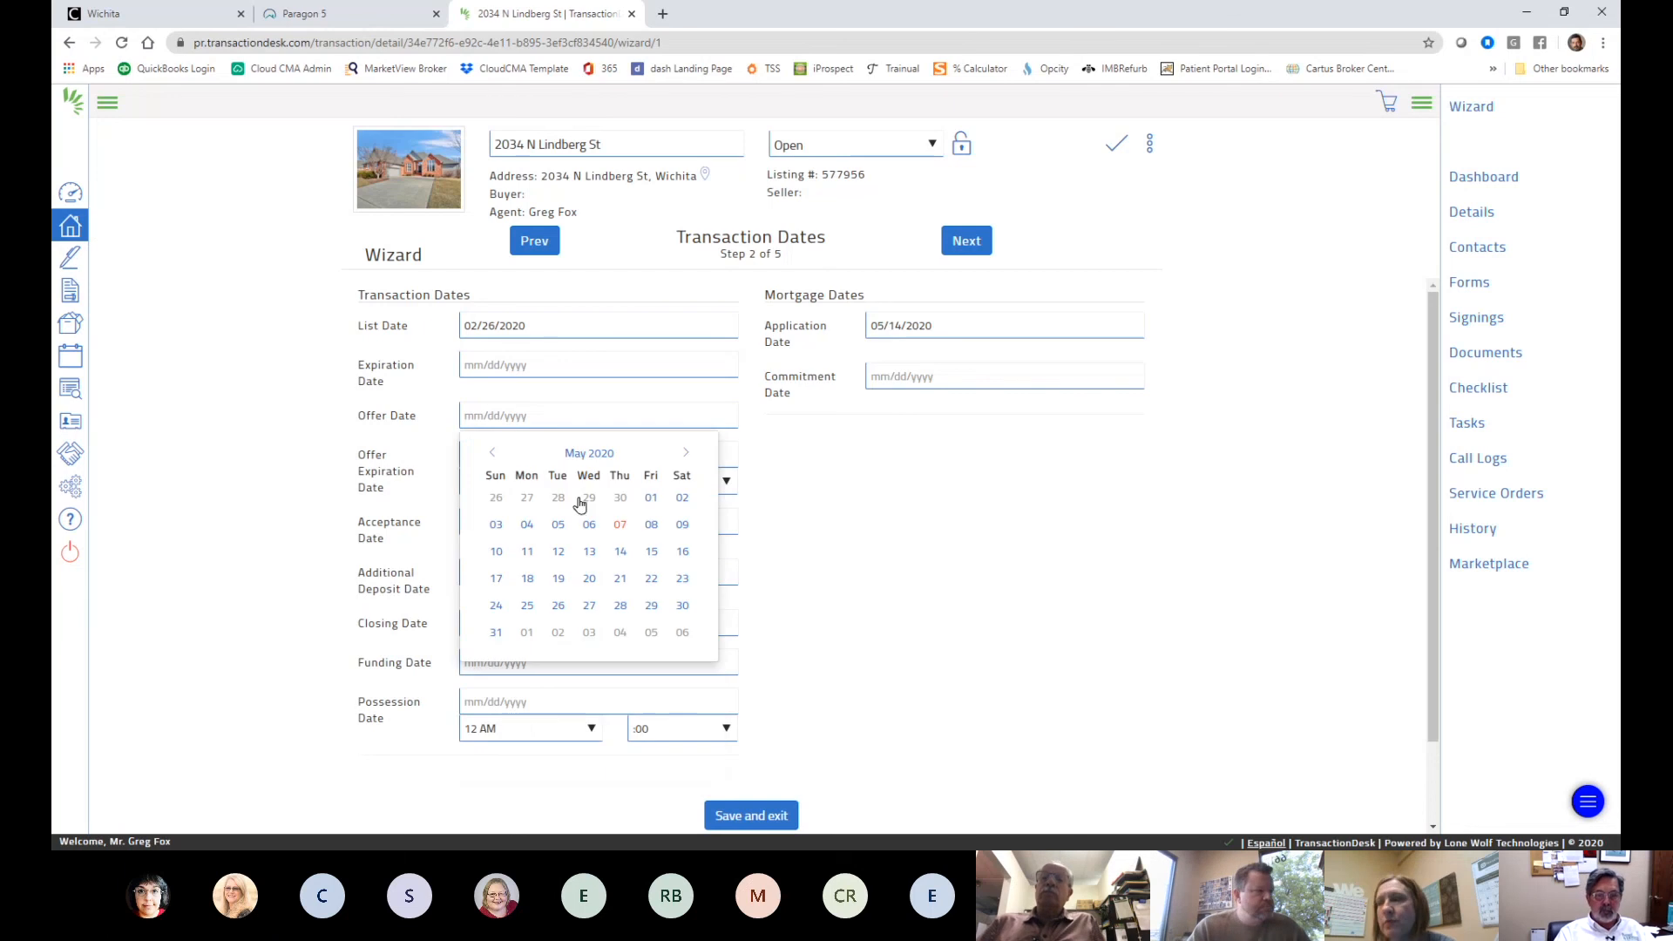
left_click(620, 524)
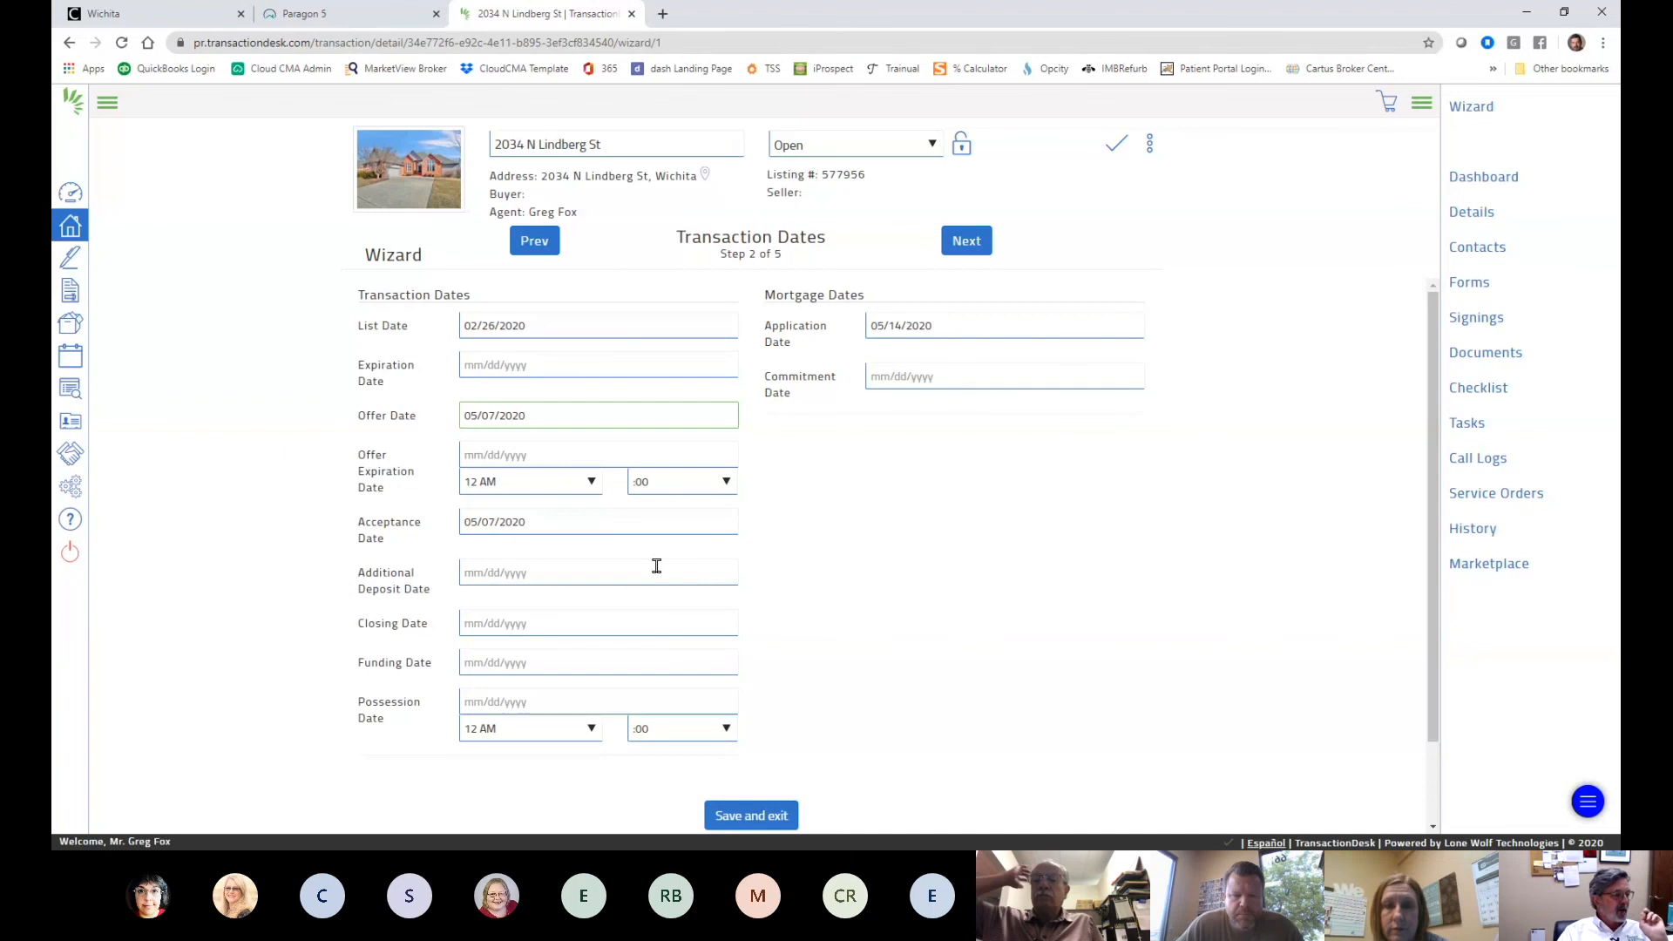
- Set the Closing Date to 06/08/2020 and the possession time to 12 PM
left_click(549, 627)
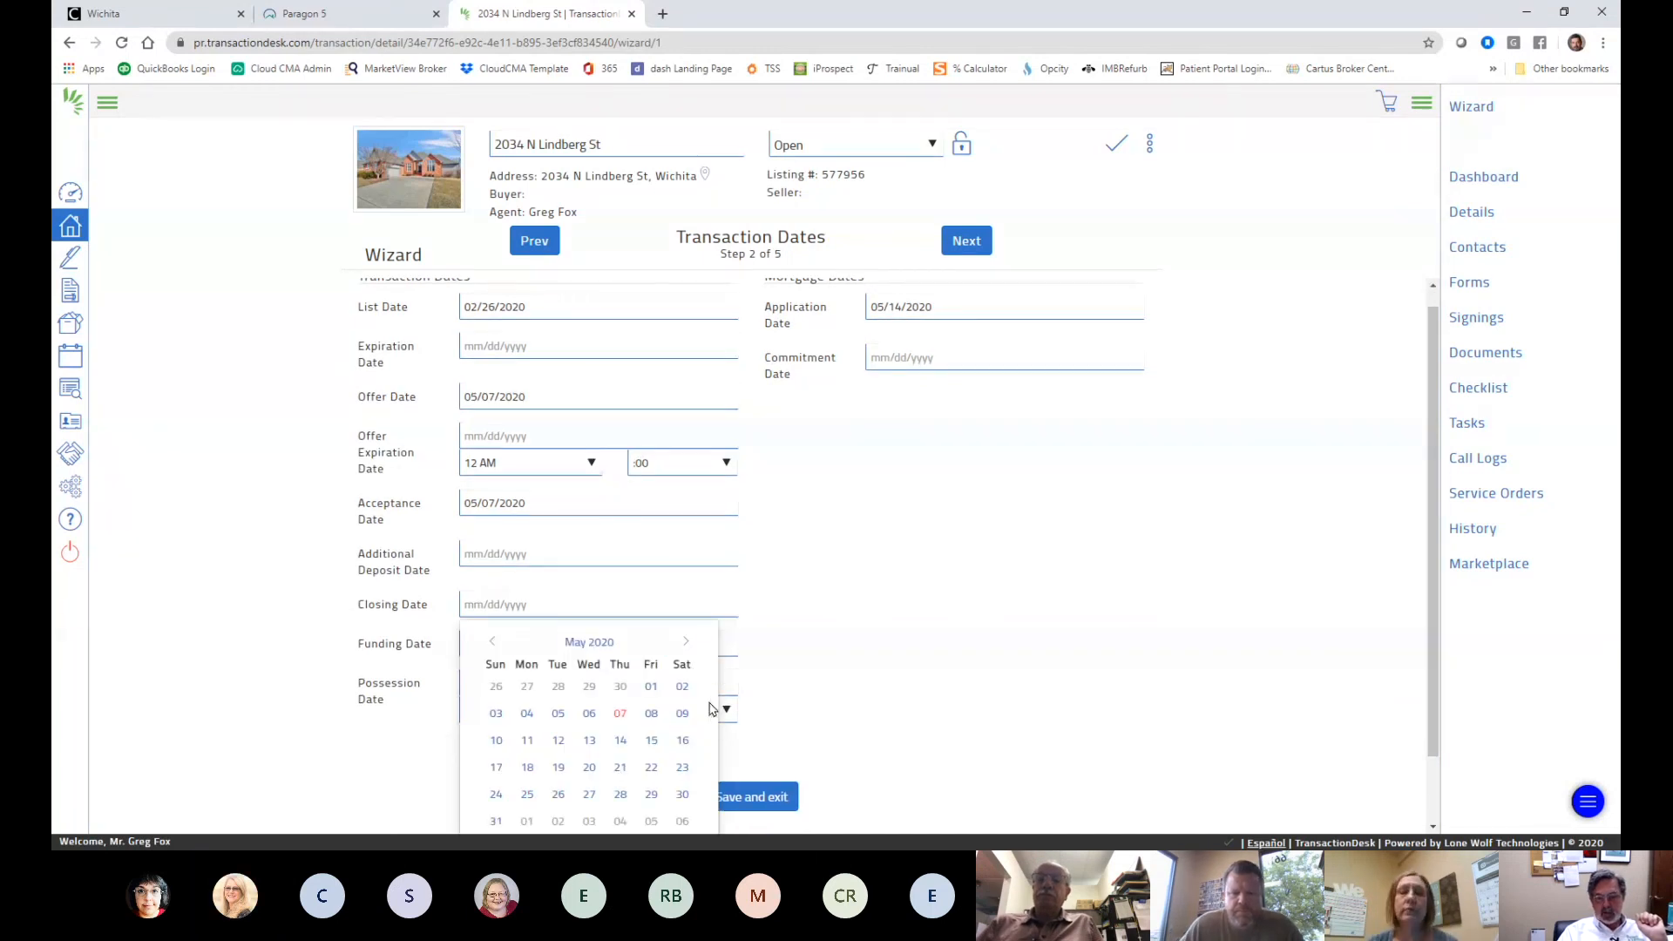
scroll(710, 709, "down", 1)
left_click(686, 568)
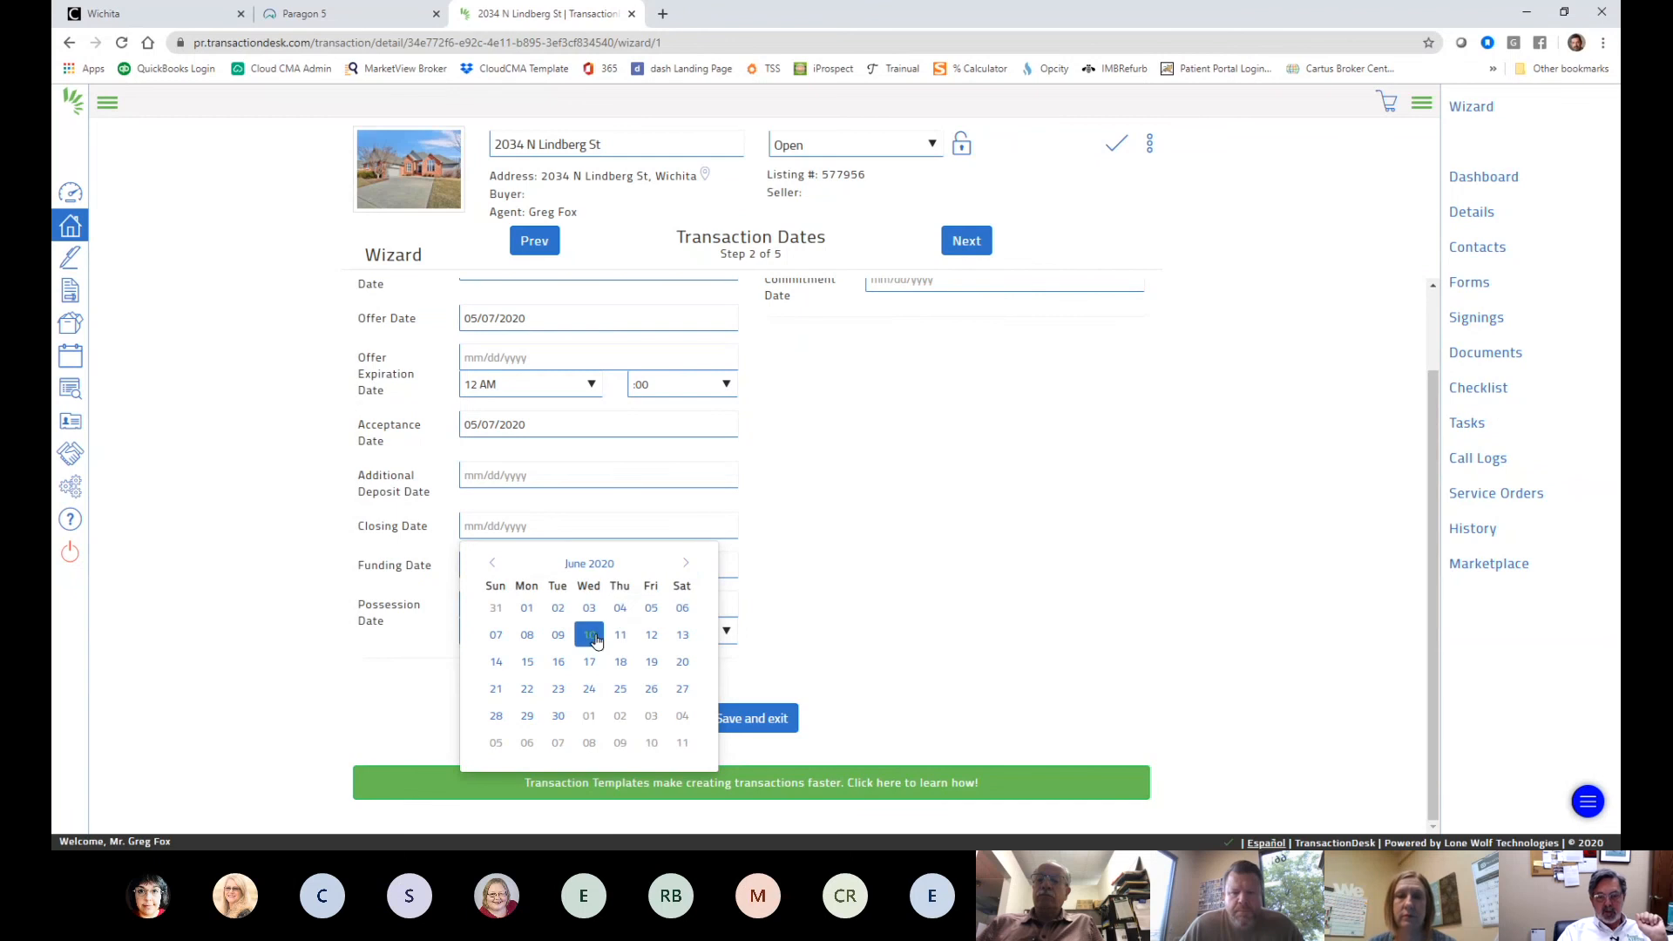
left_click(527, 634)
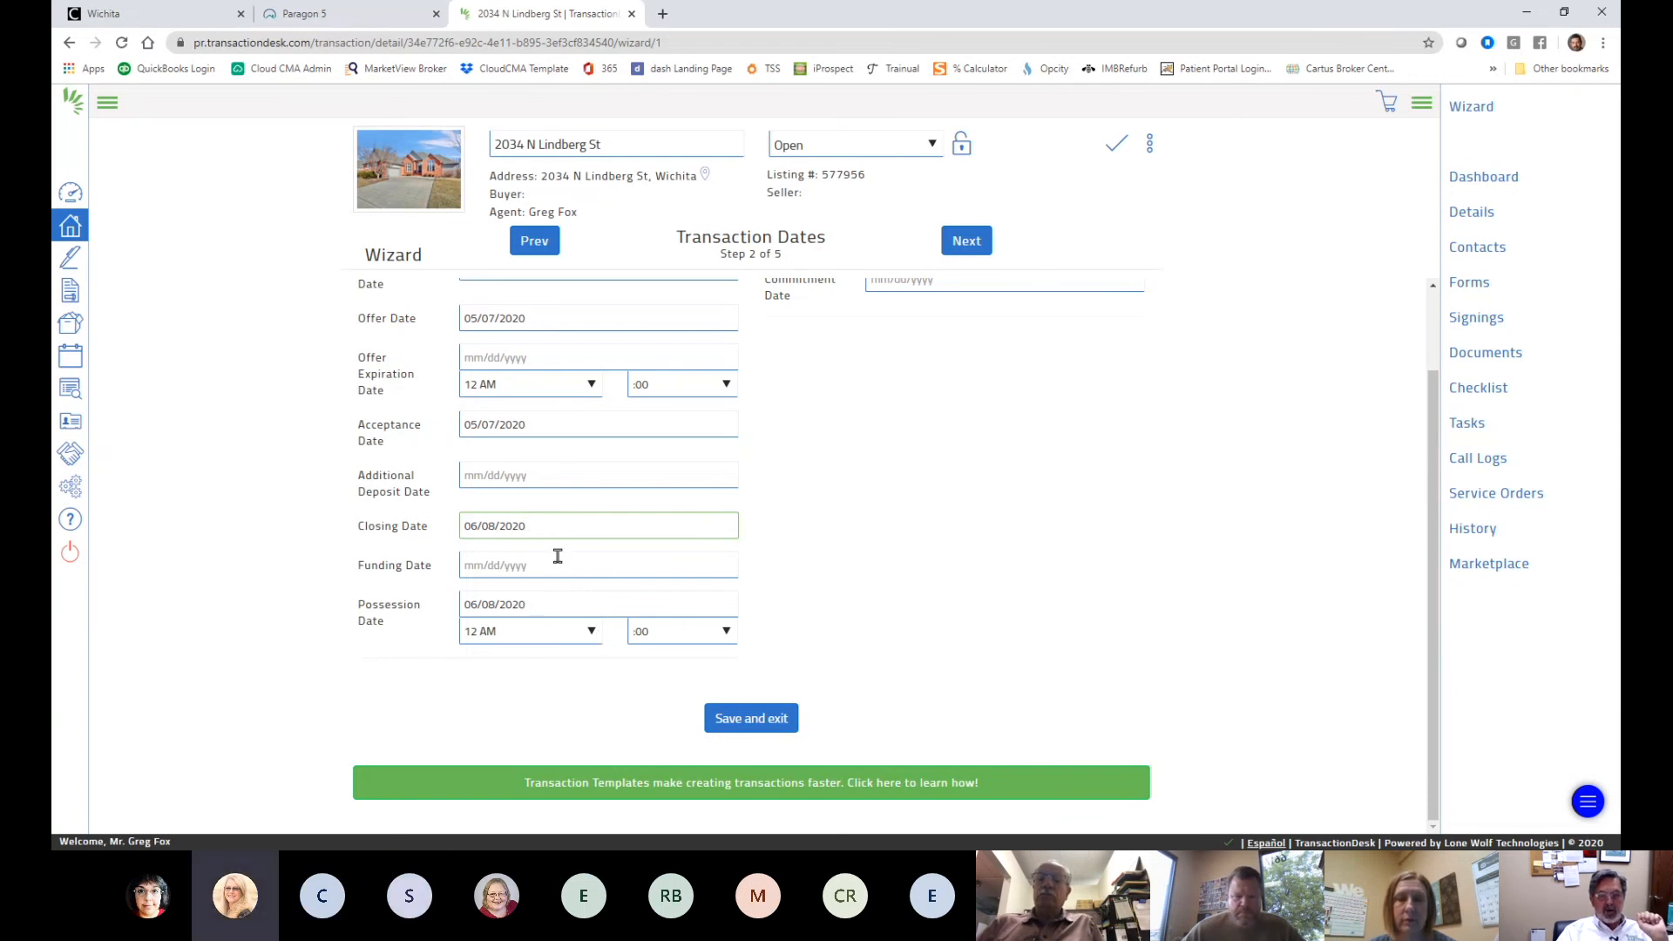
left_click(591, 631)
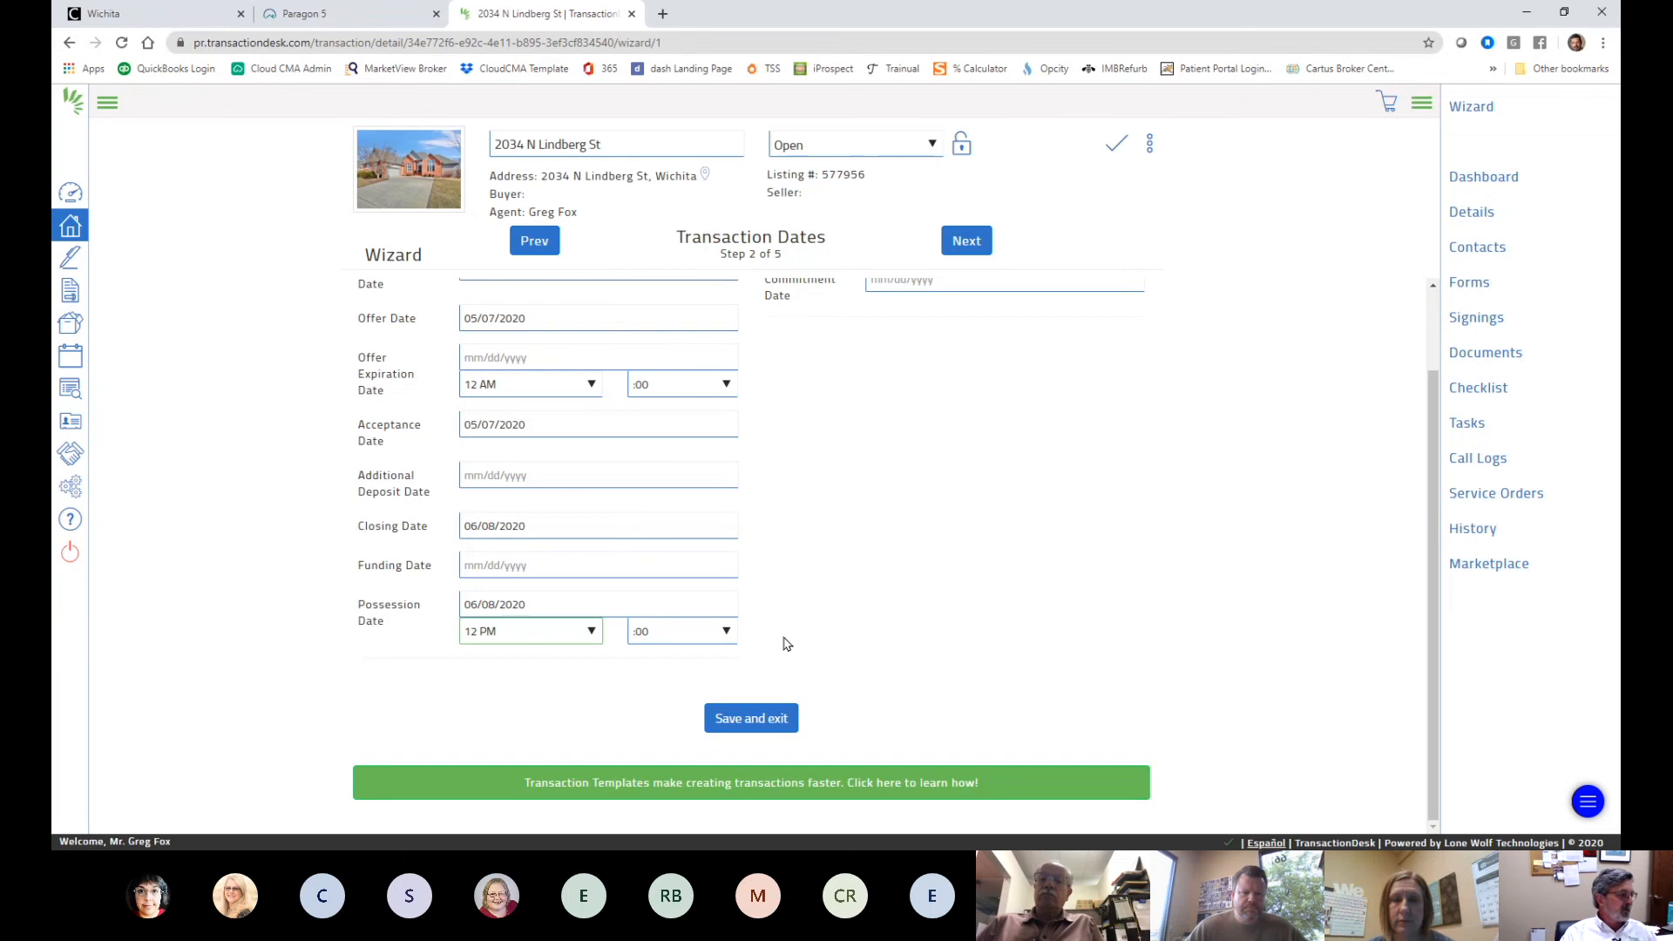
- Advance the wizard to the Contacts step and bring up the add-contact options
scroll(949, 545, "up", 2)
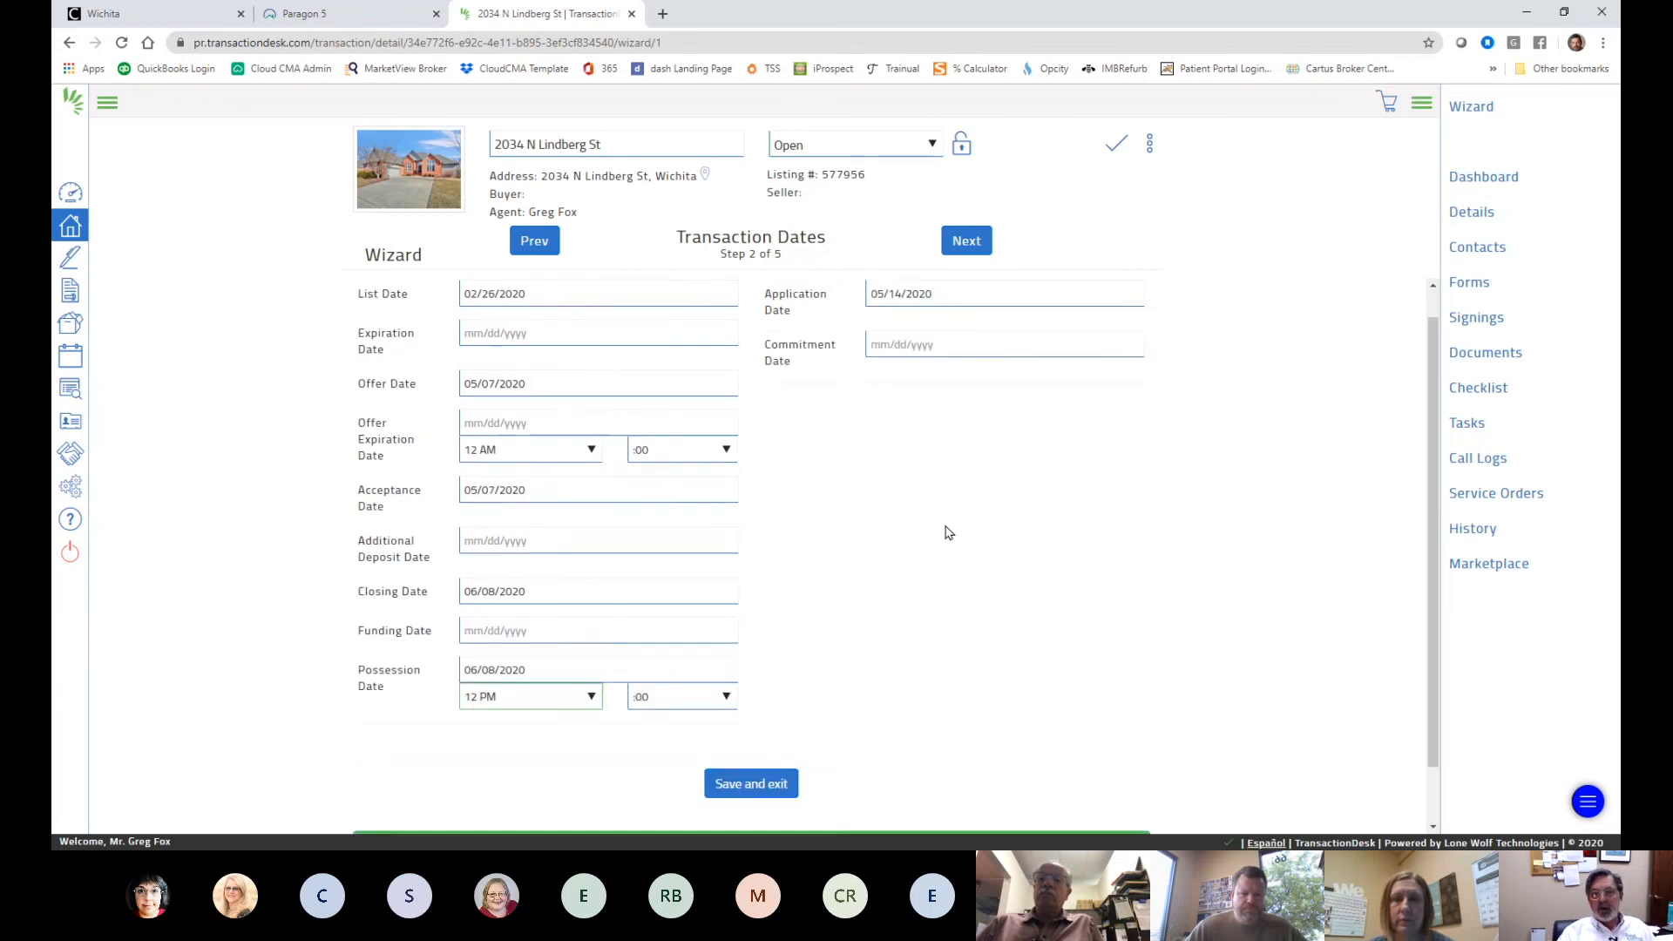
left_click(967, 245)
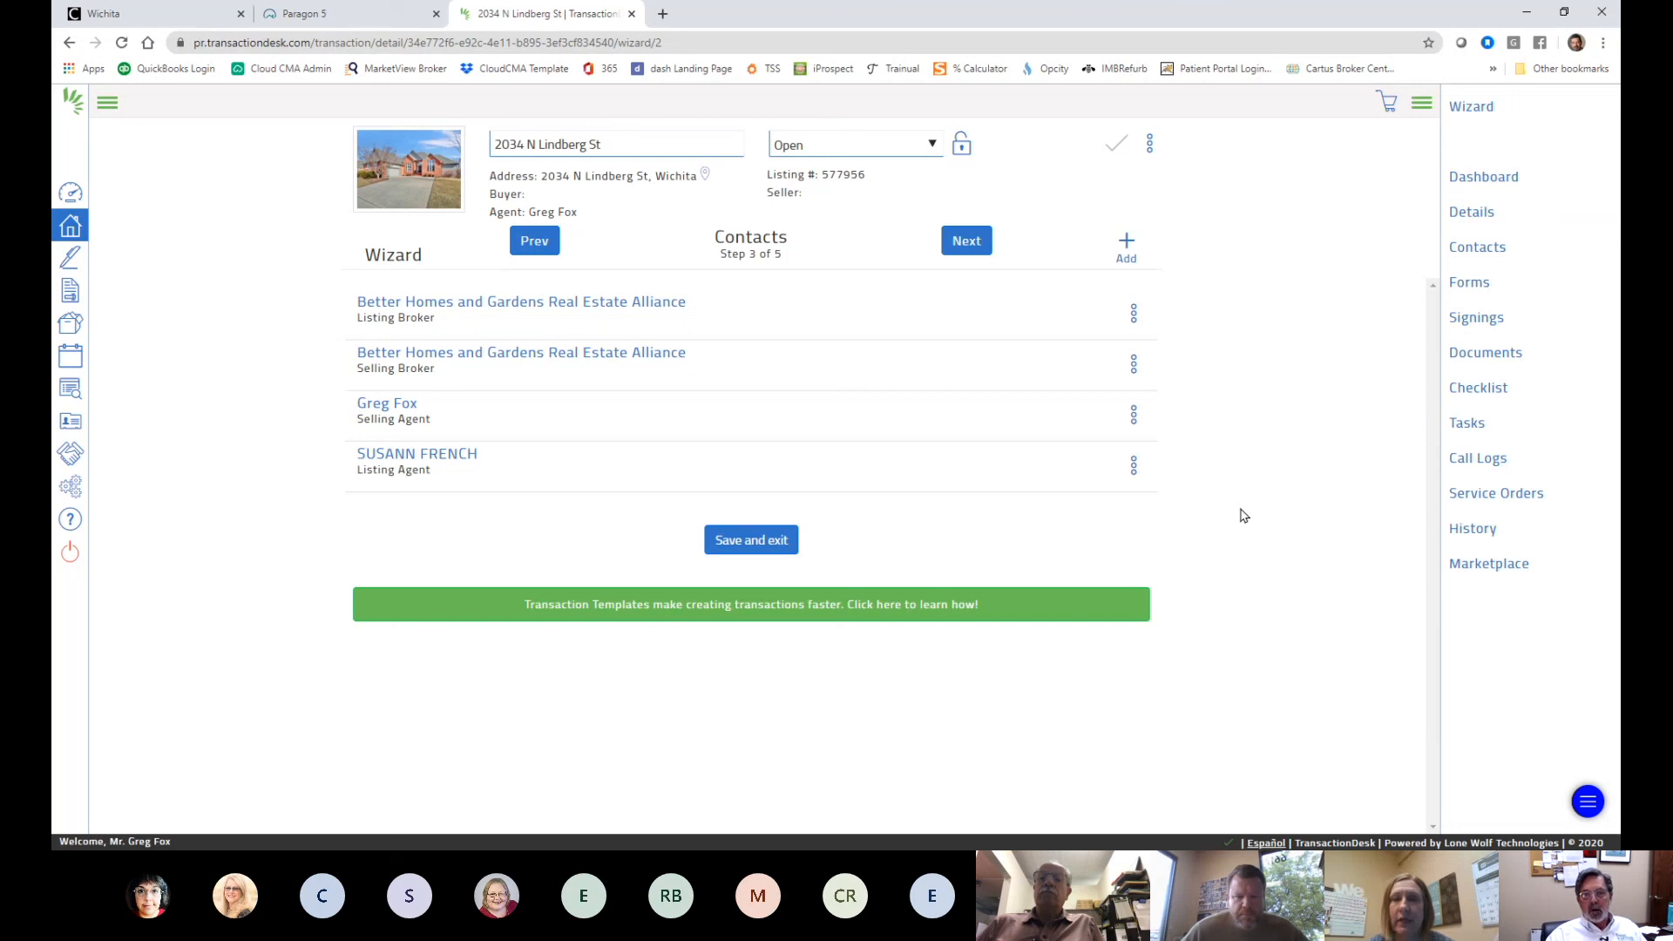
left_click(1126, 247)
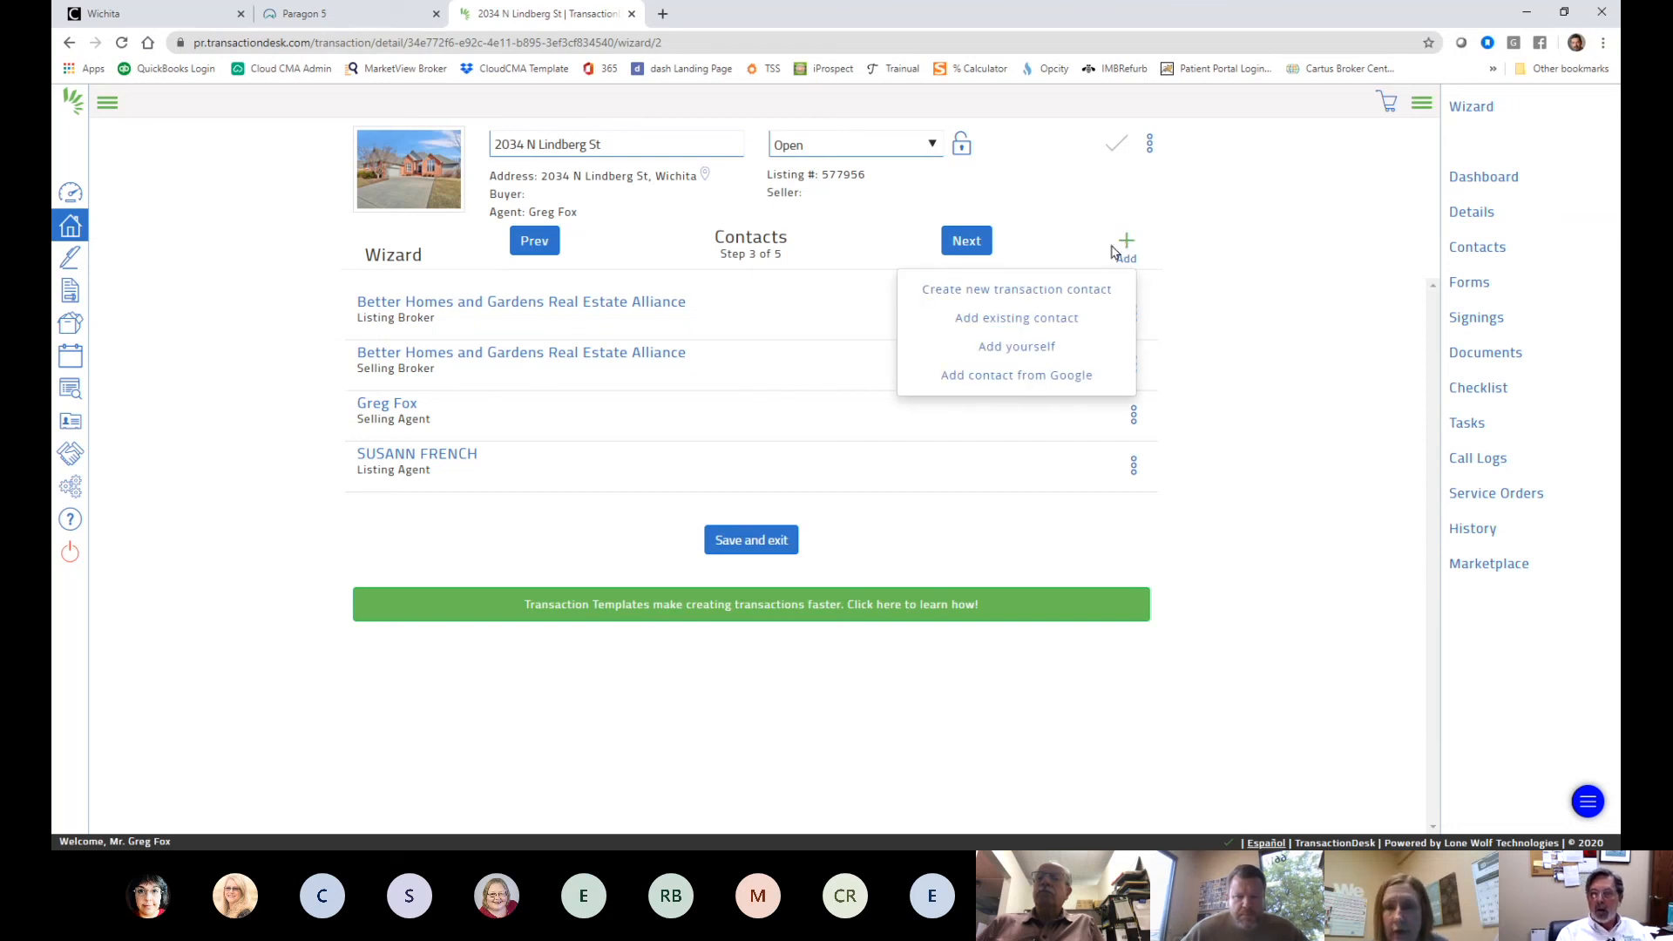
- Start a new transaction contact with type Buyer
left_click(1072, 297)
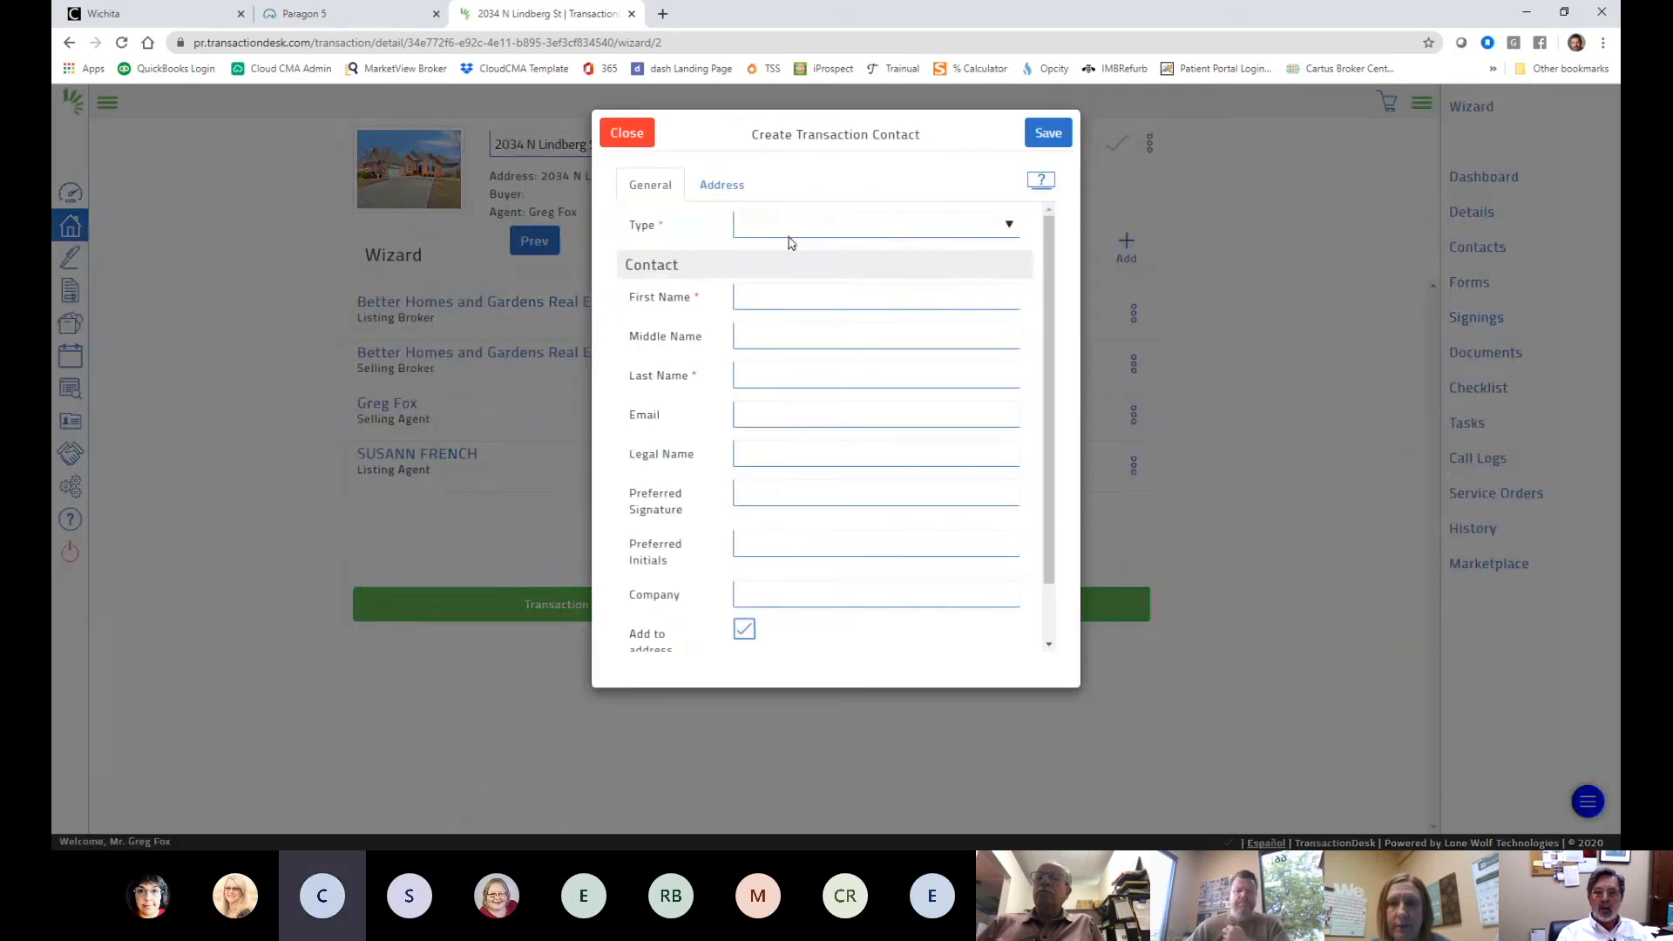
left_click(923, 231)
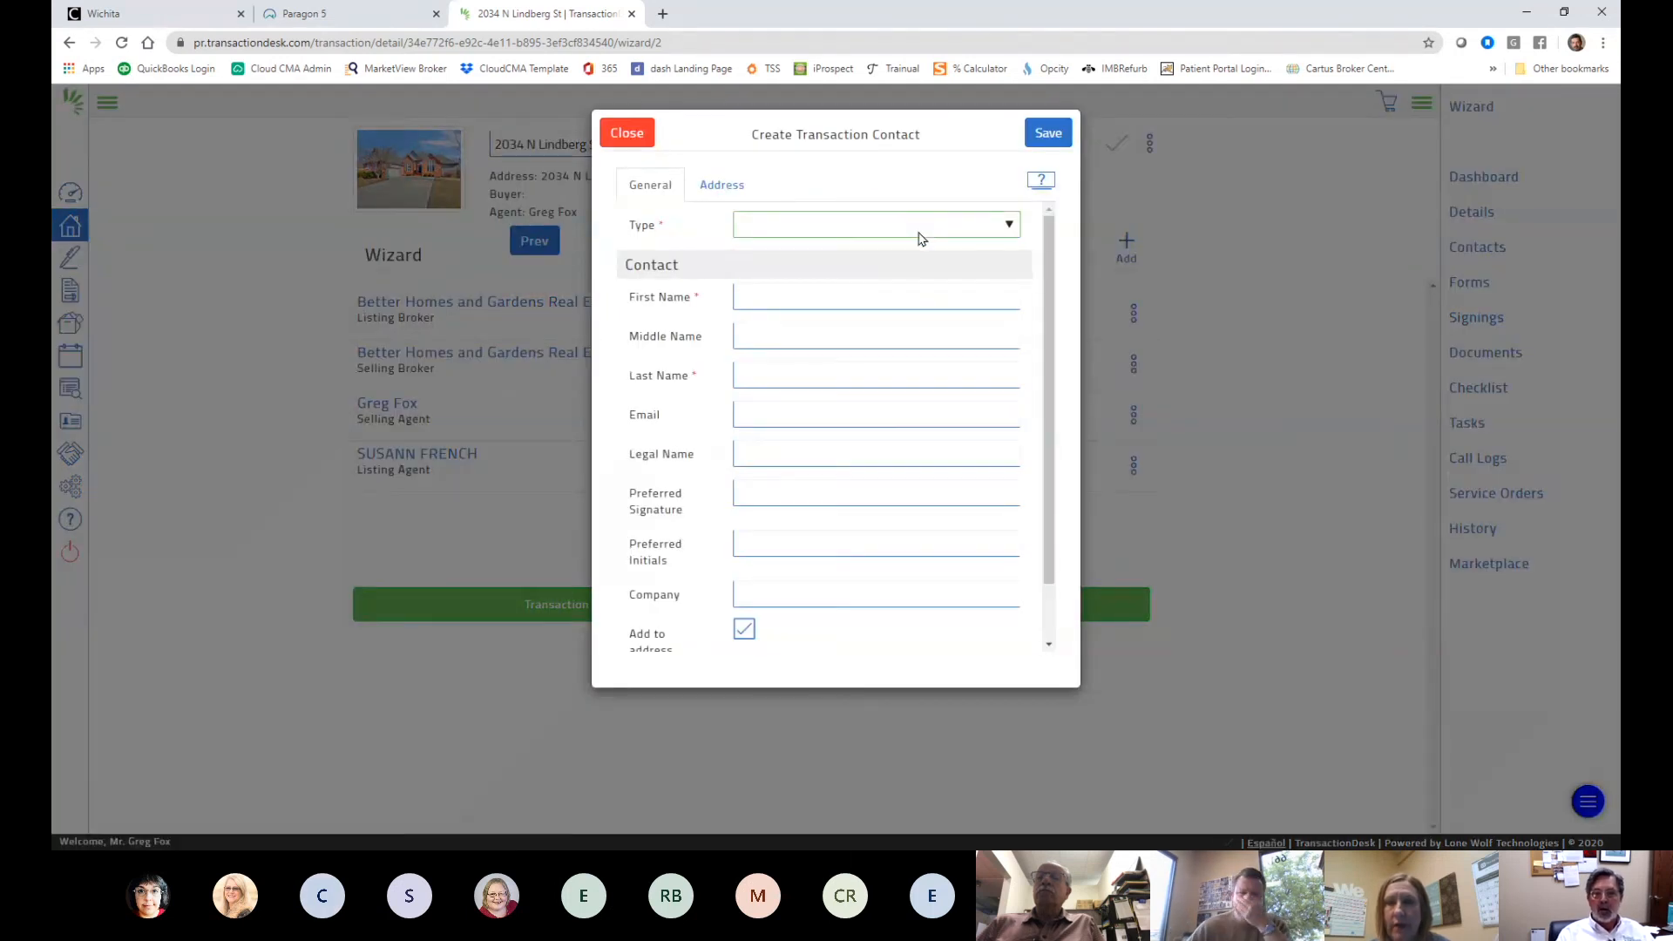
left_click(869, 304)
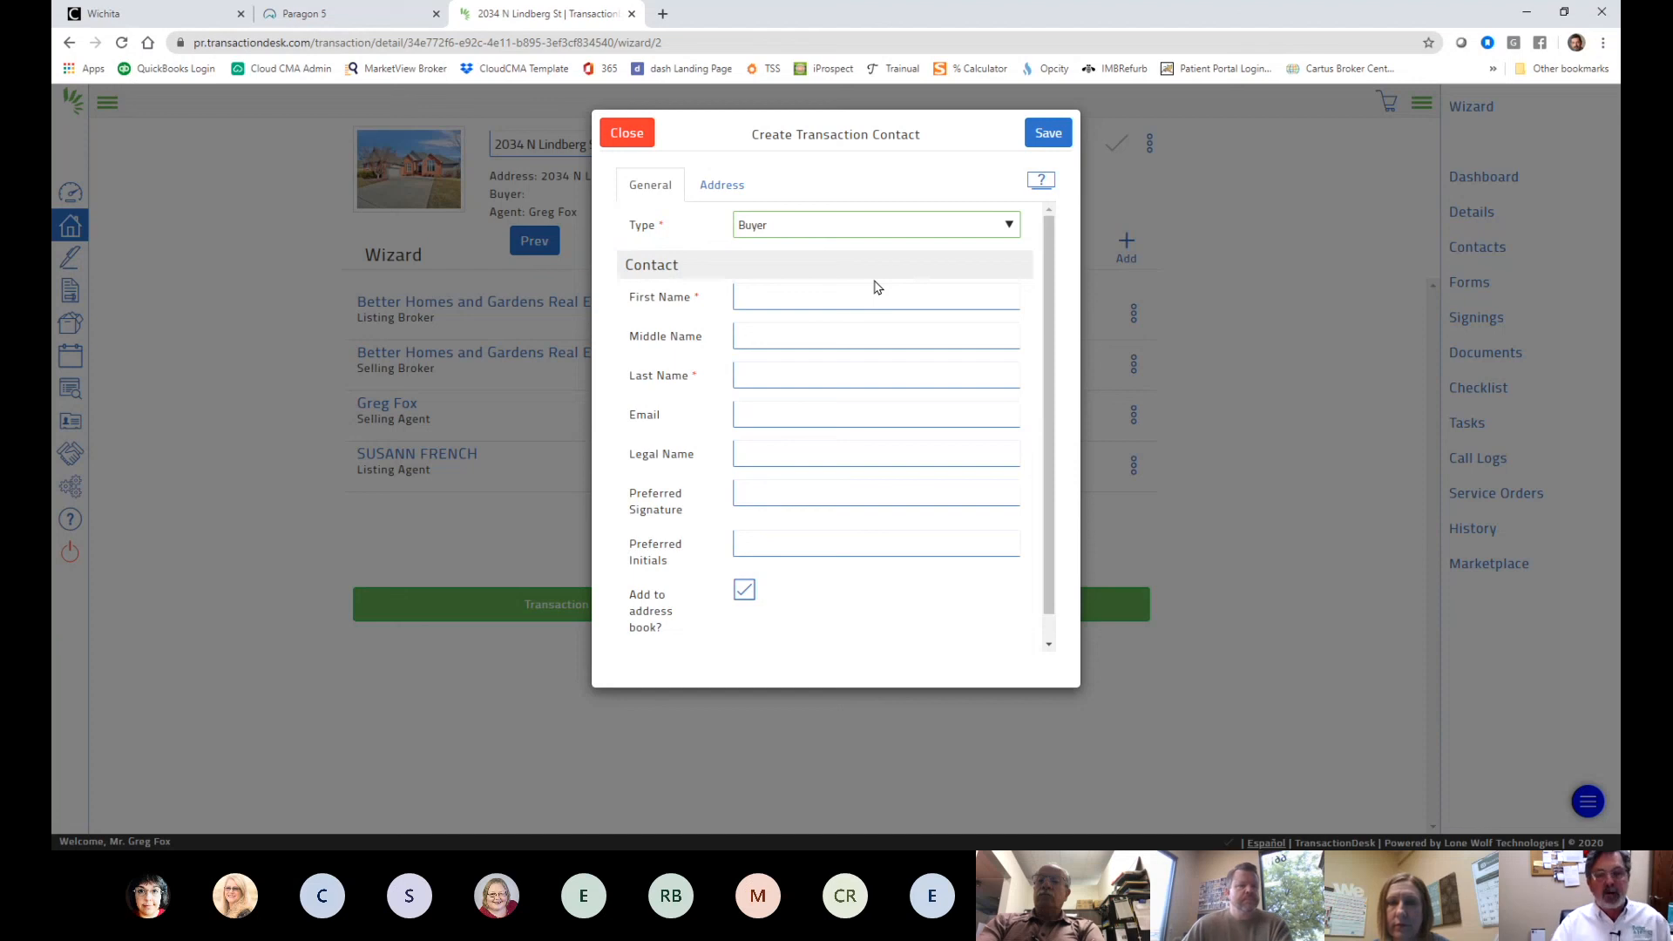
- Fill in the buyer's first name, last name and e-mail, then save the contact
left_click(812, 297)
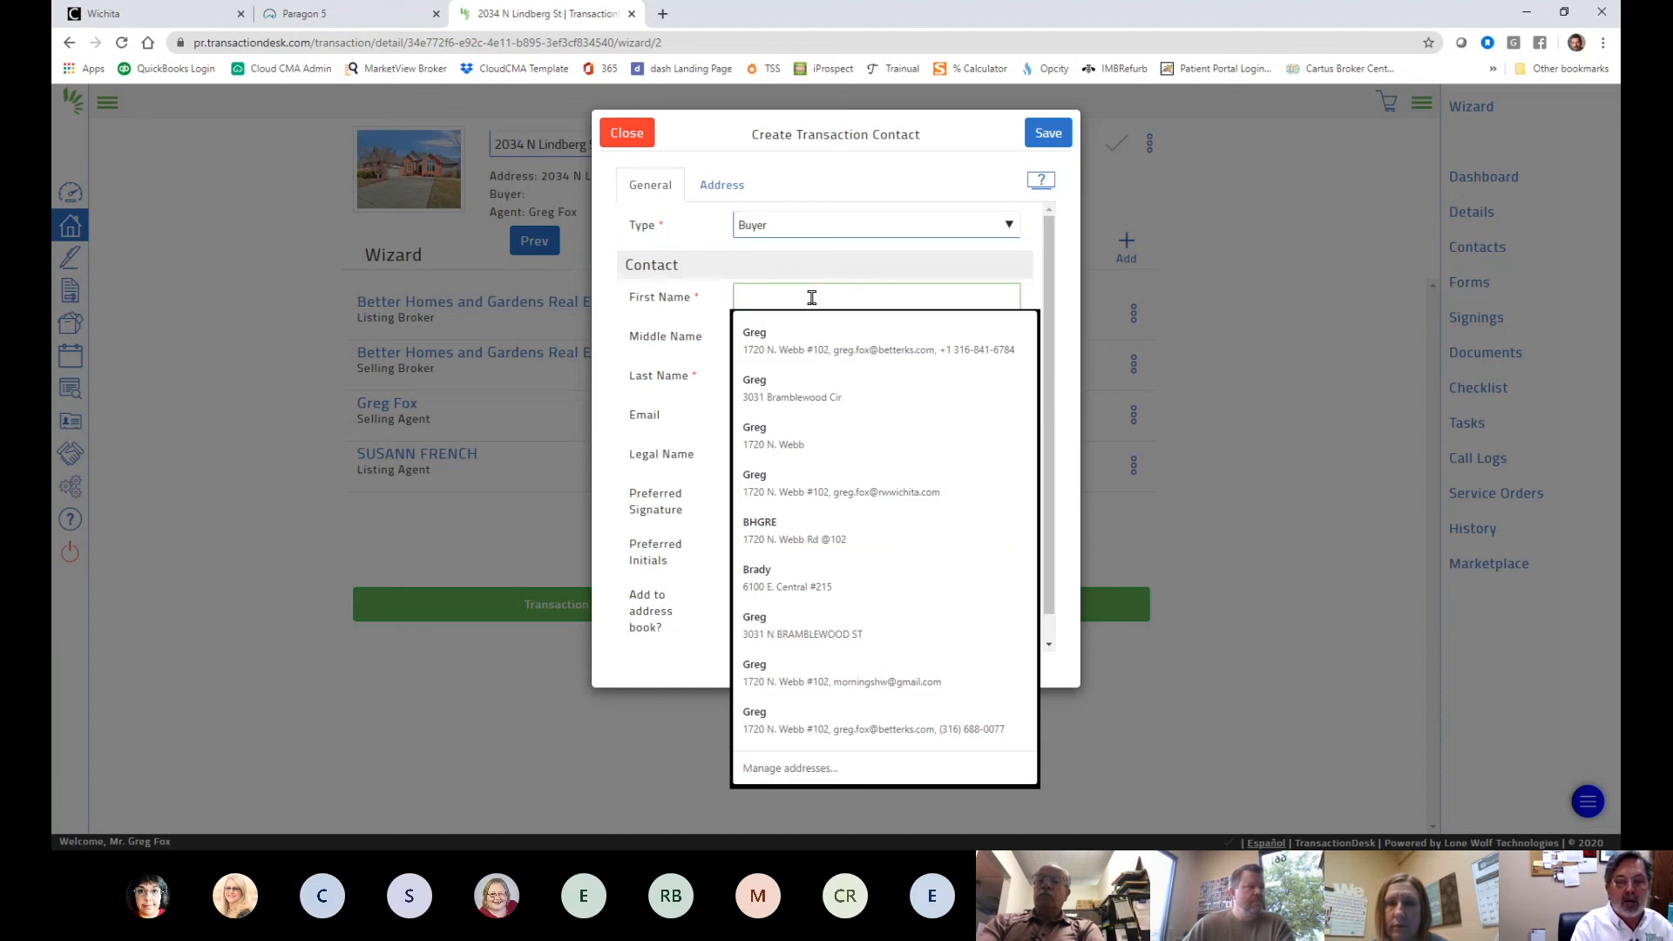
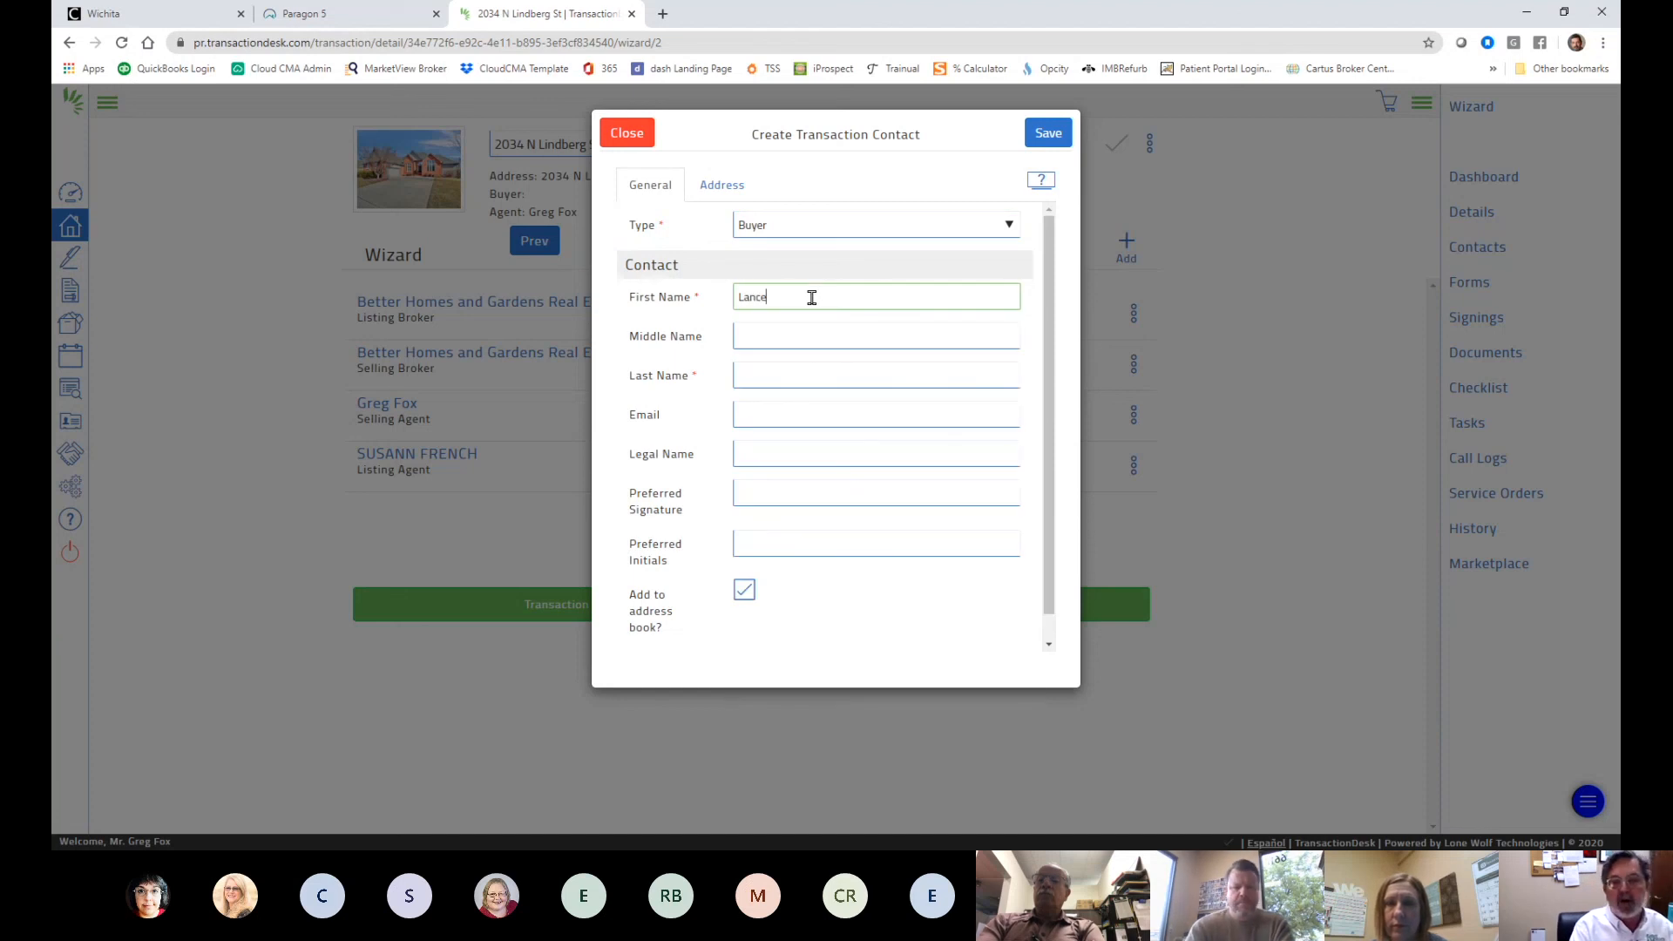
key("Tab")
key("Tab")
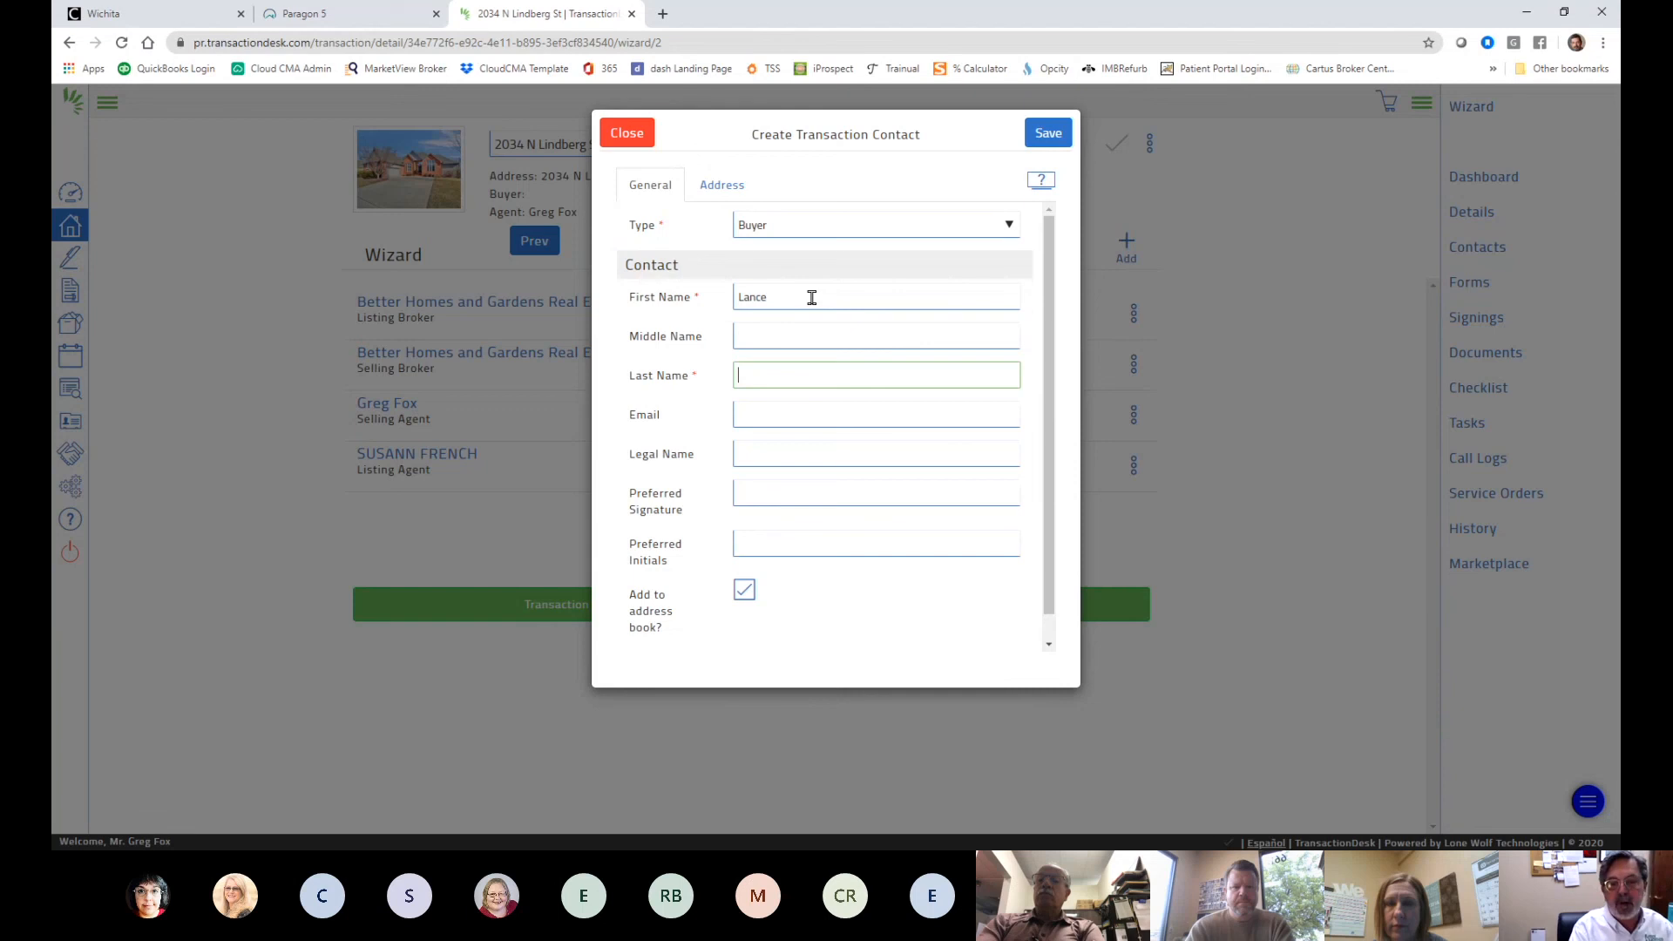
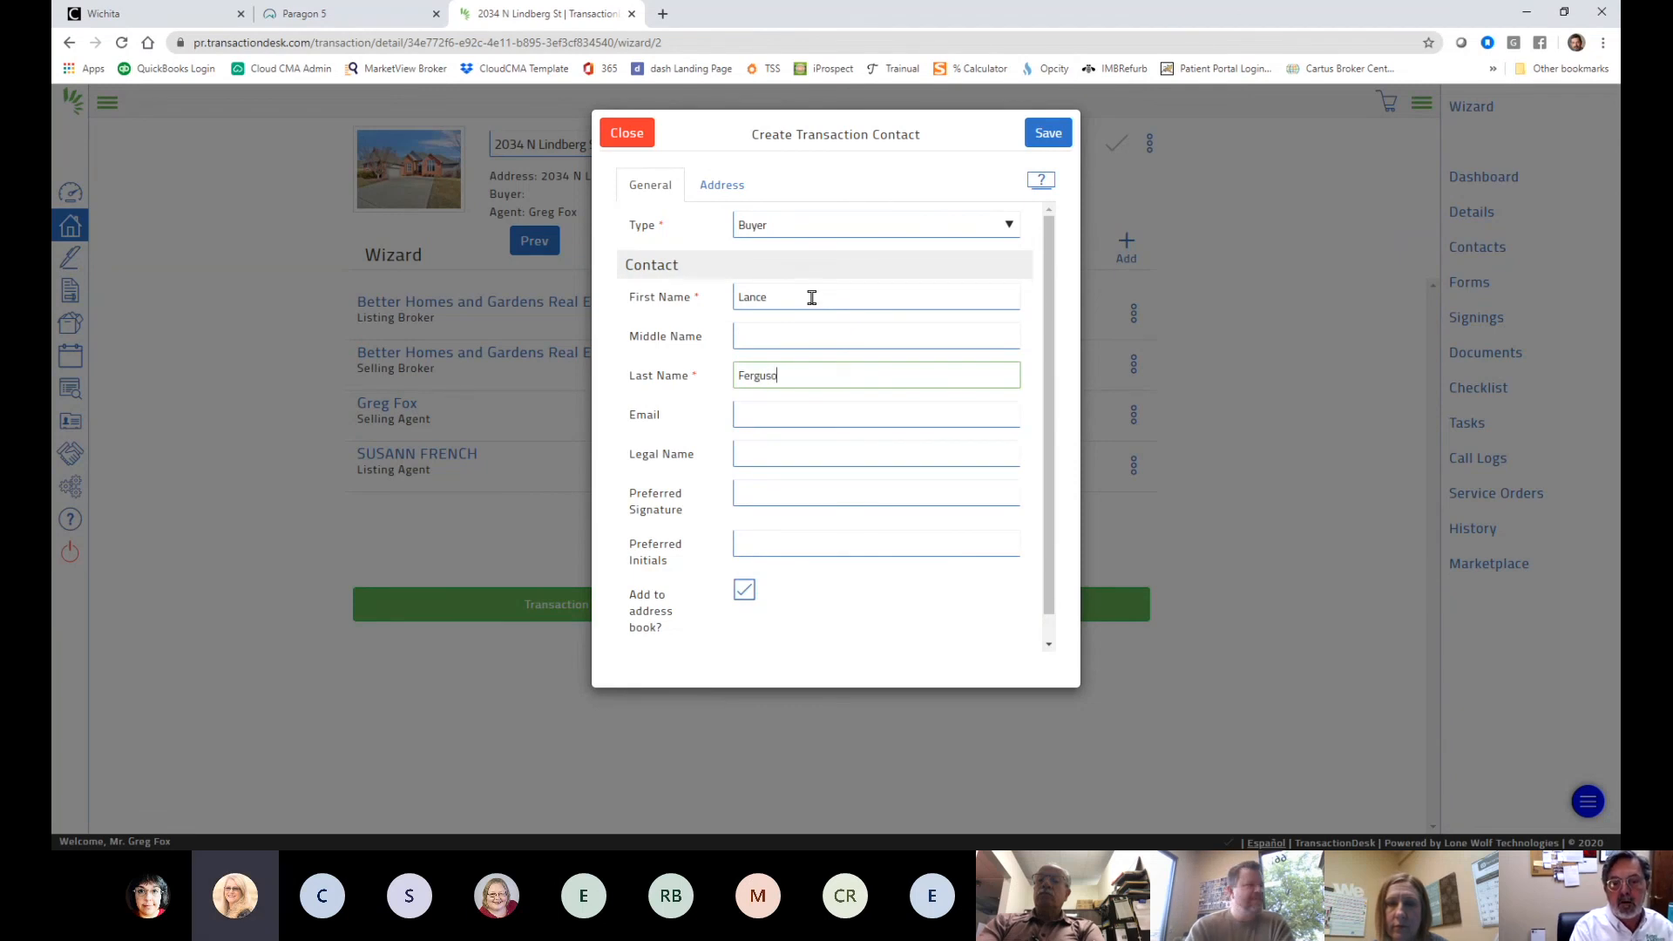
key("Tab")
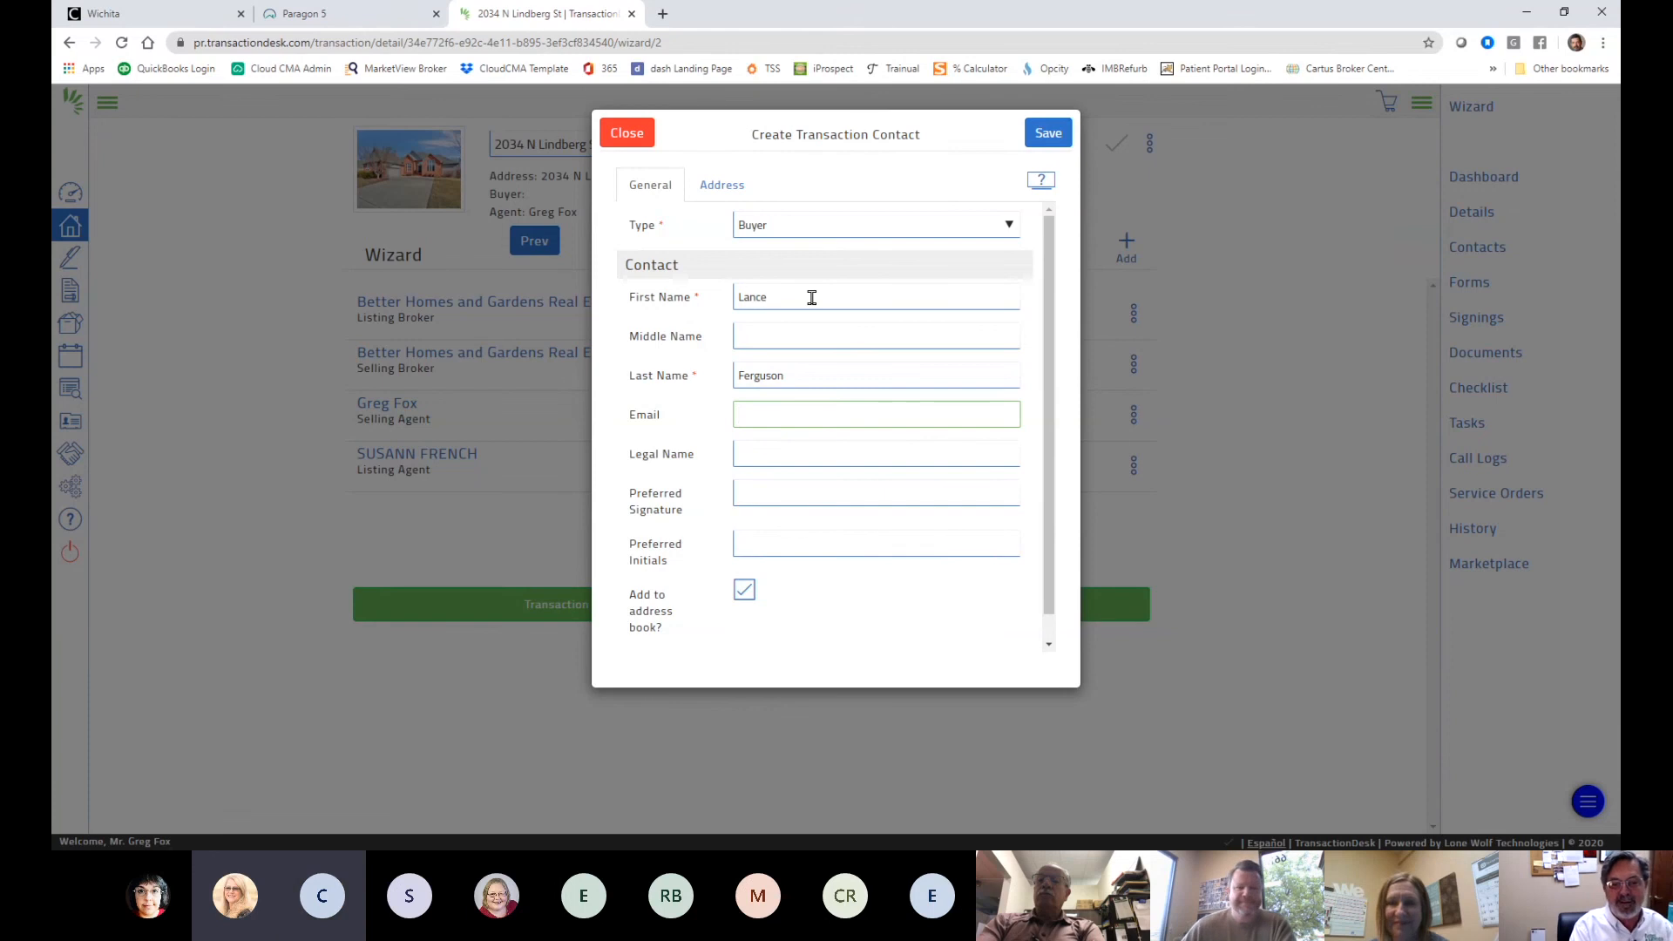
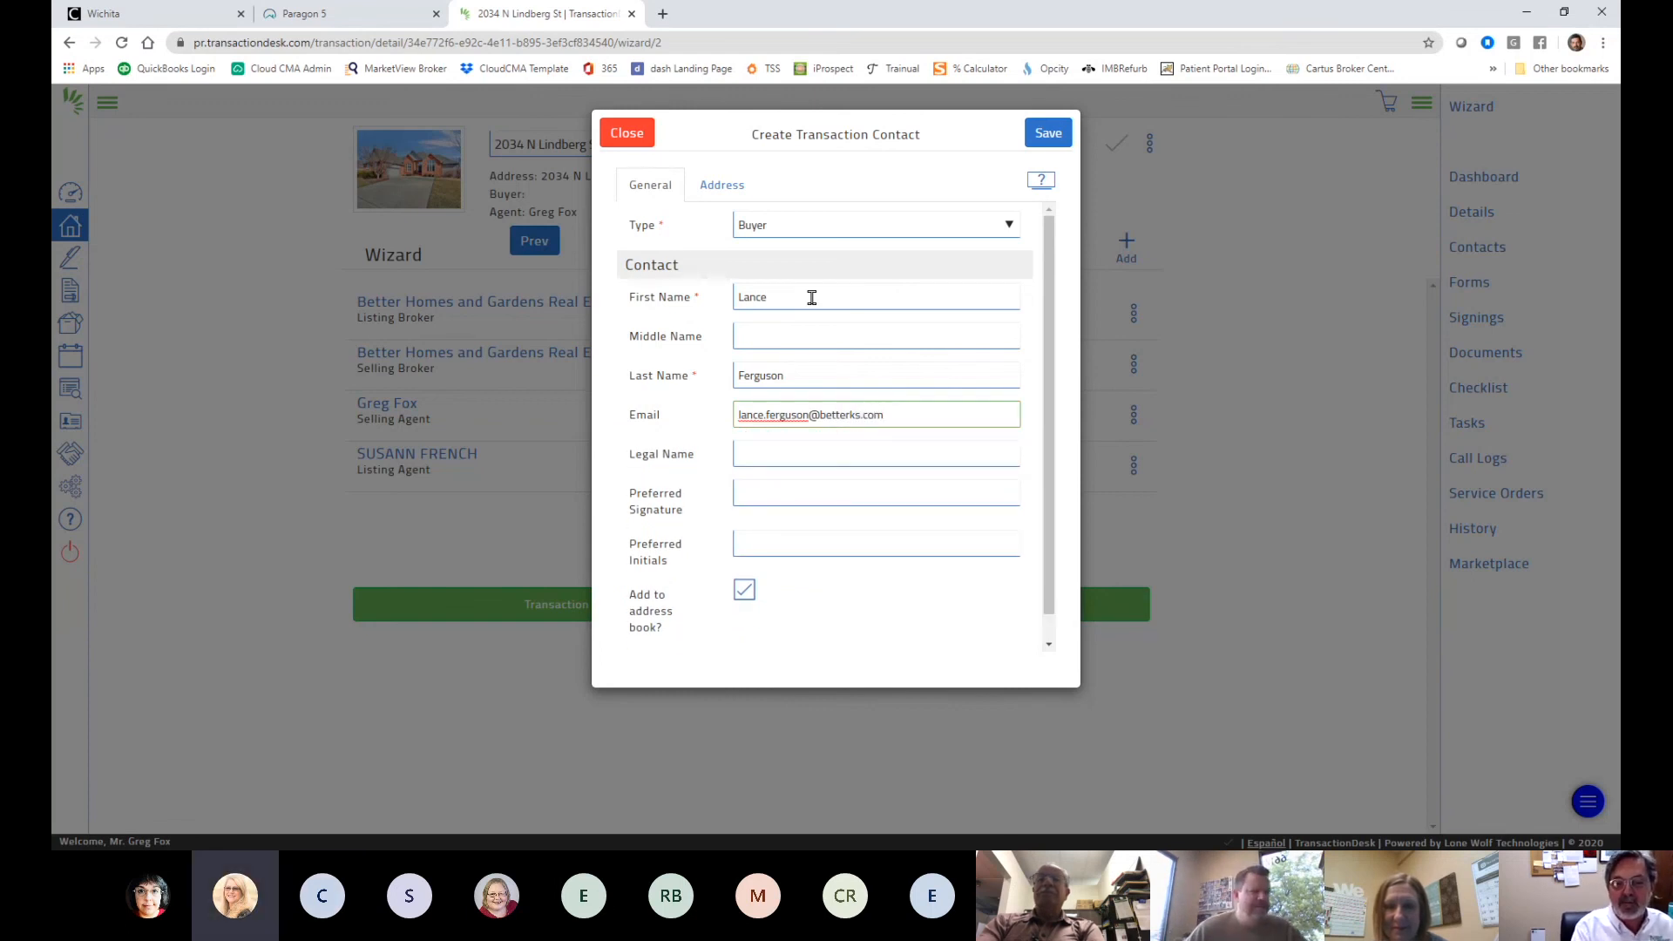
key("Tab")
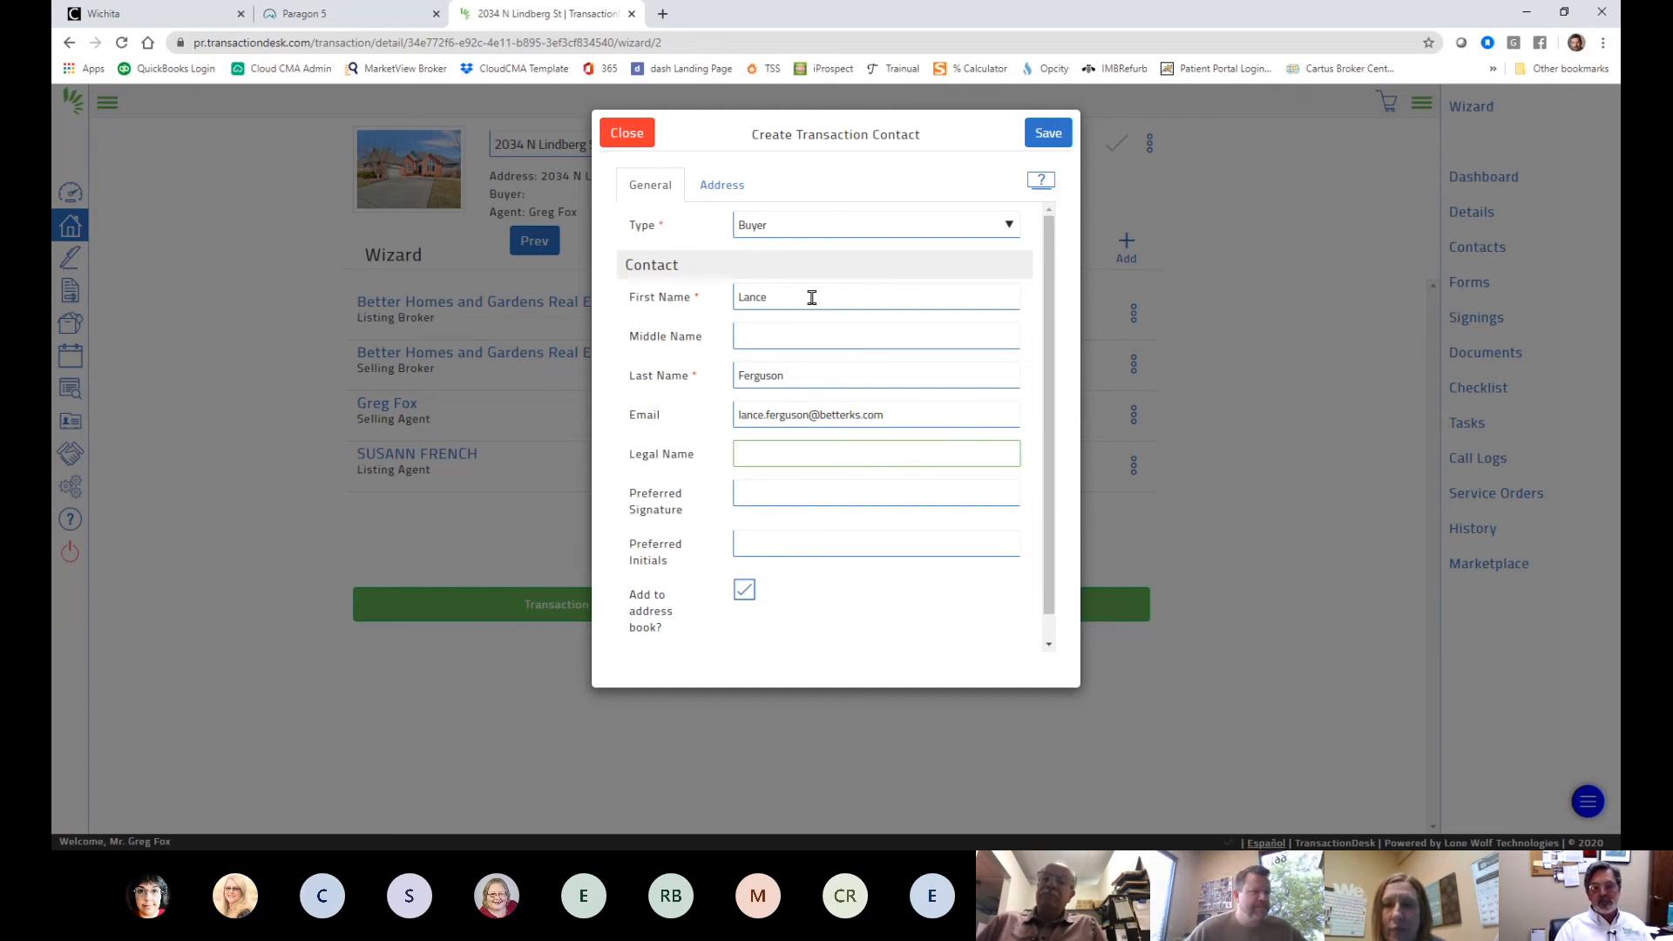
scroll(784, 571, "down", 1)
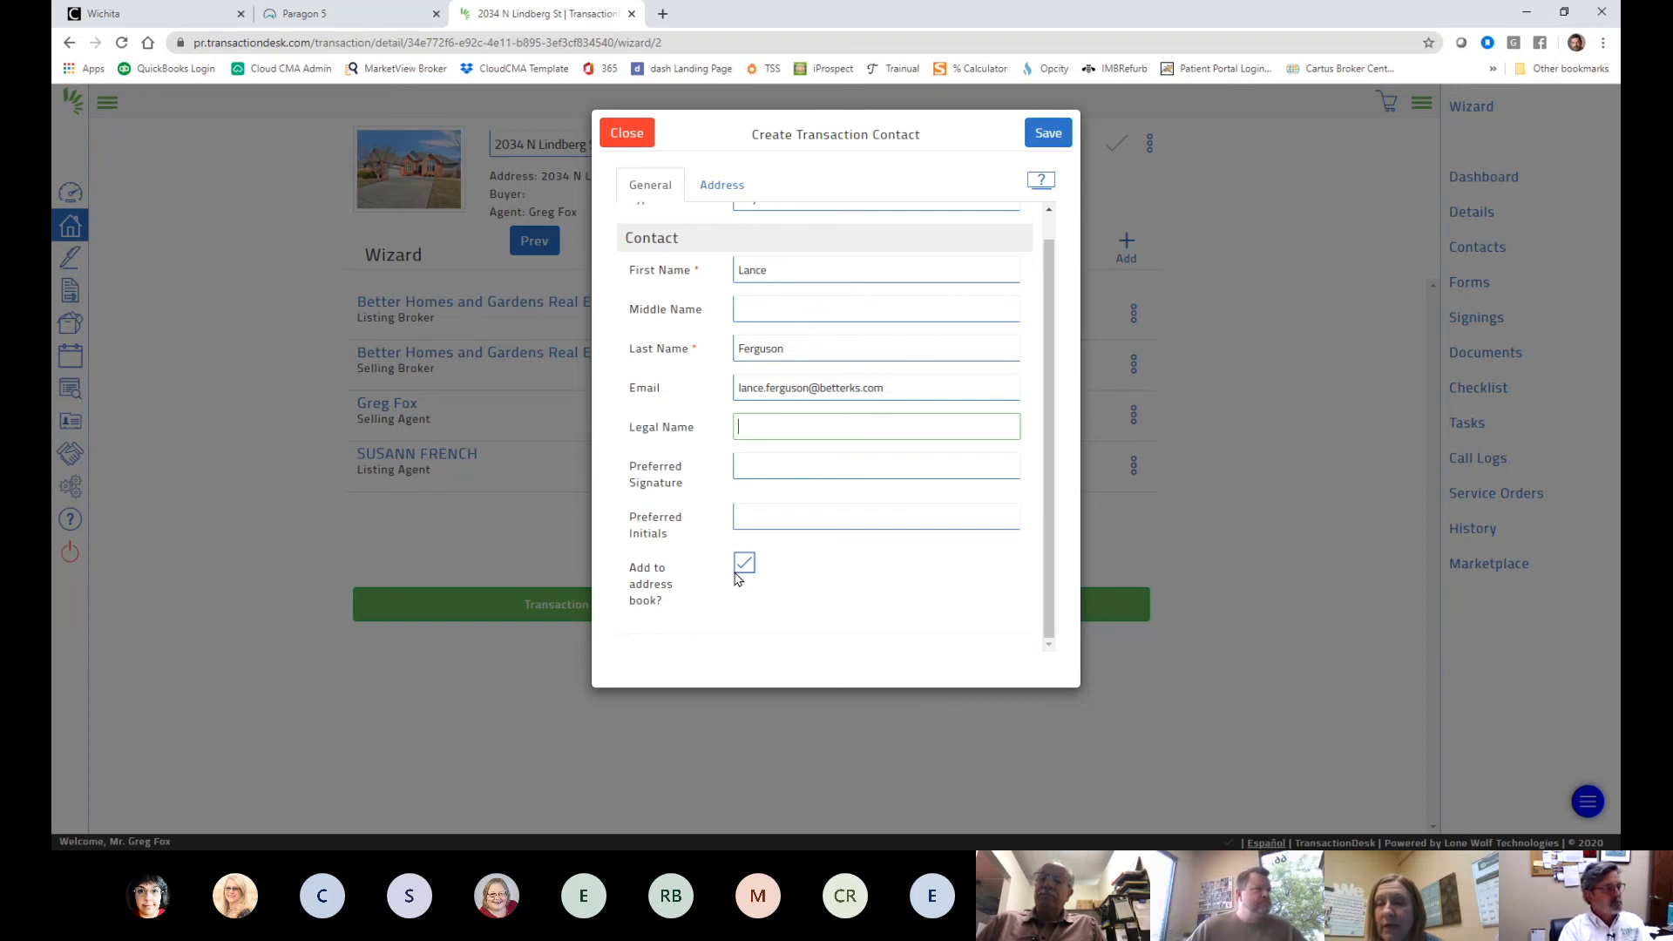
scroll(785, 567, "up", 1)
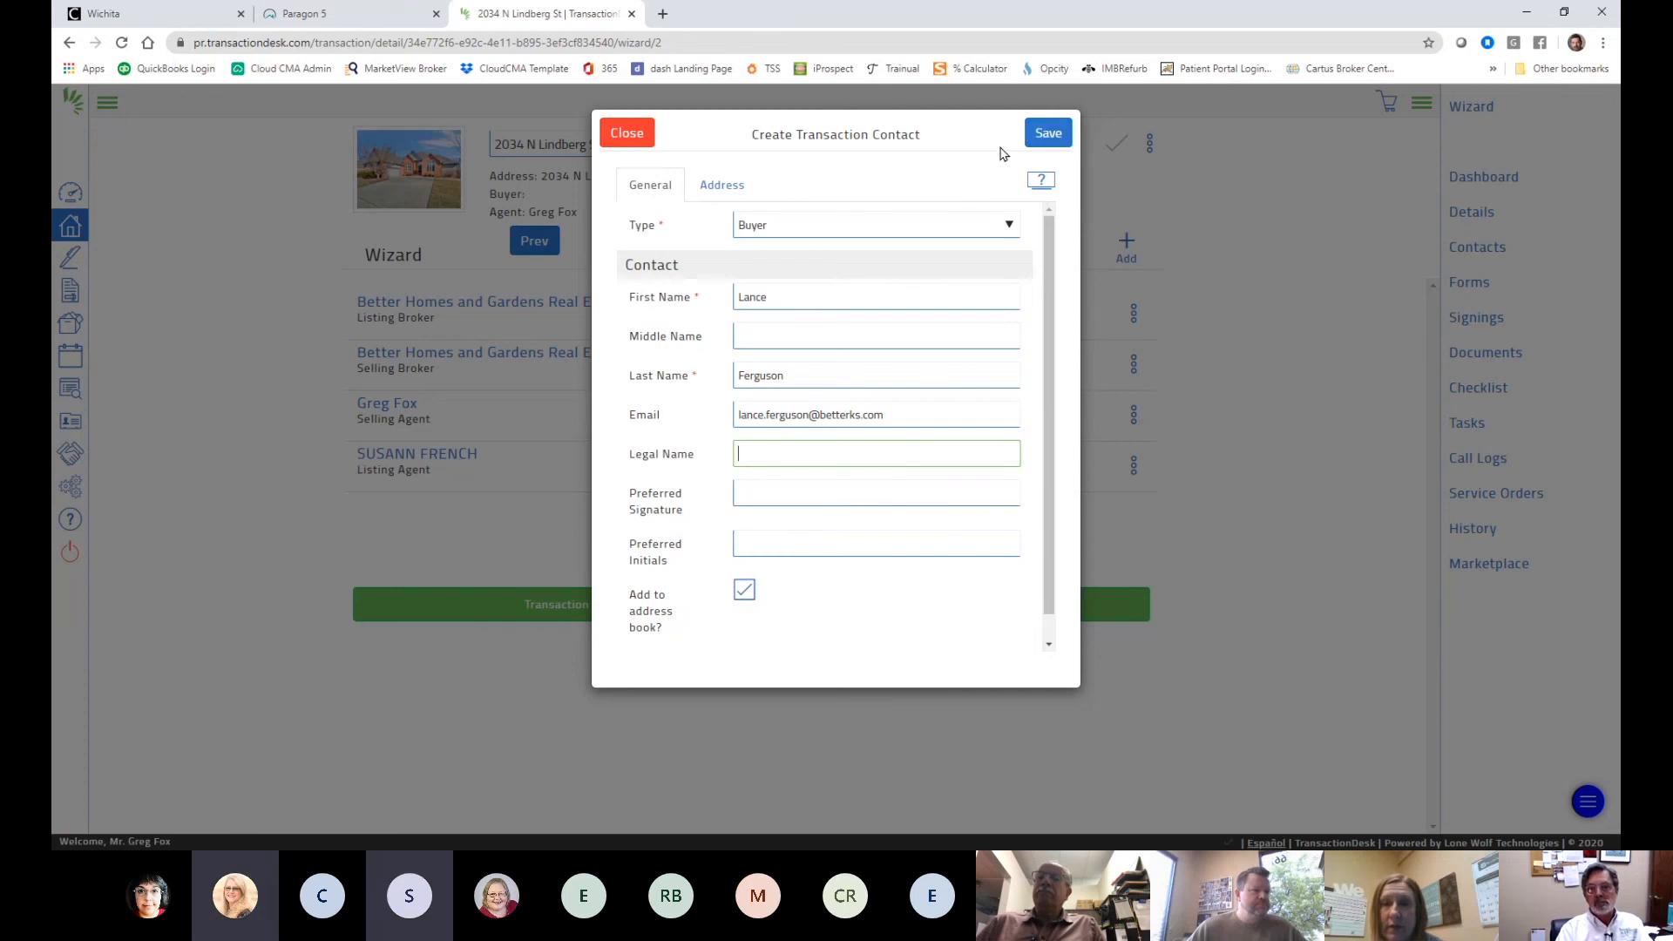
left_click(1051, 139)
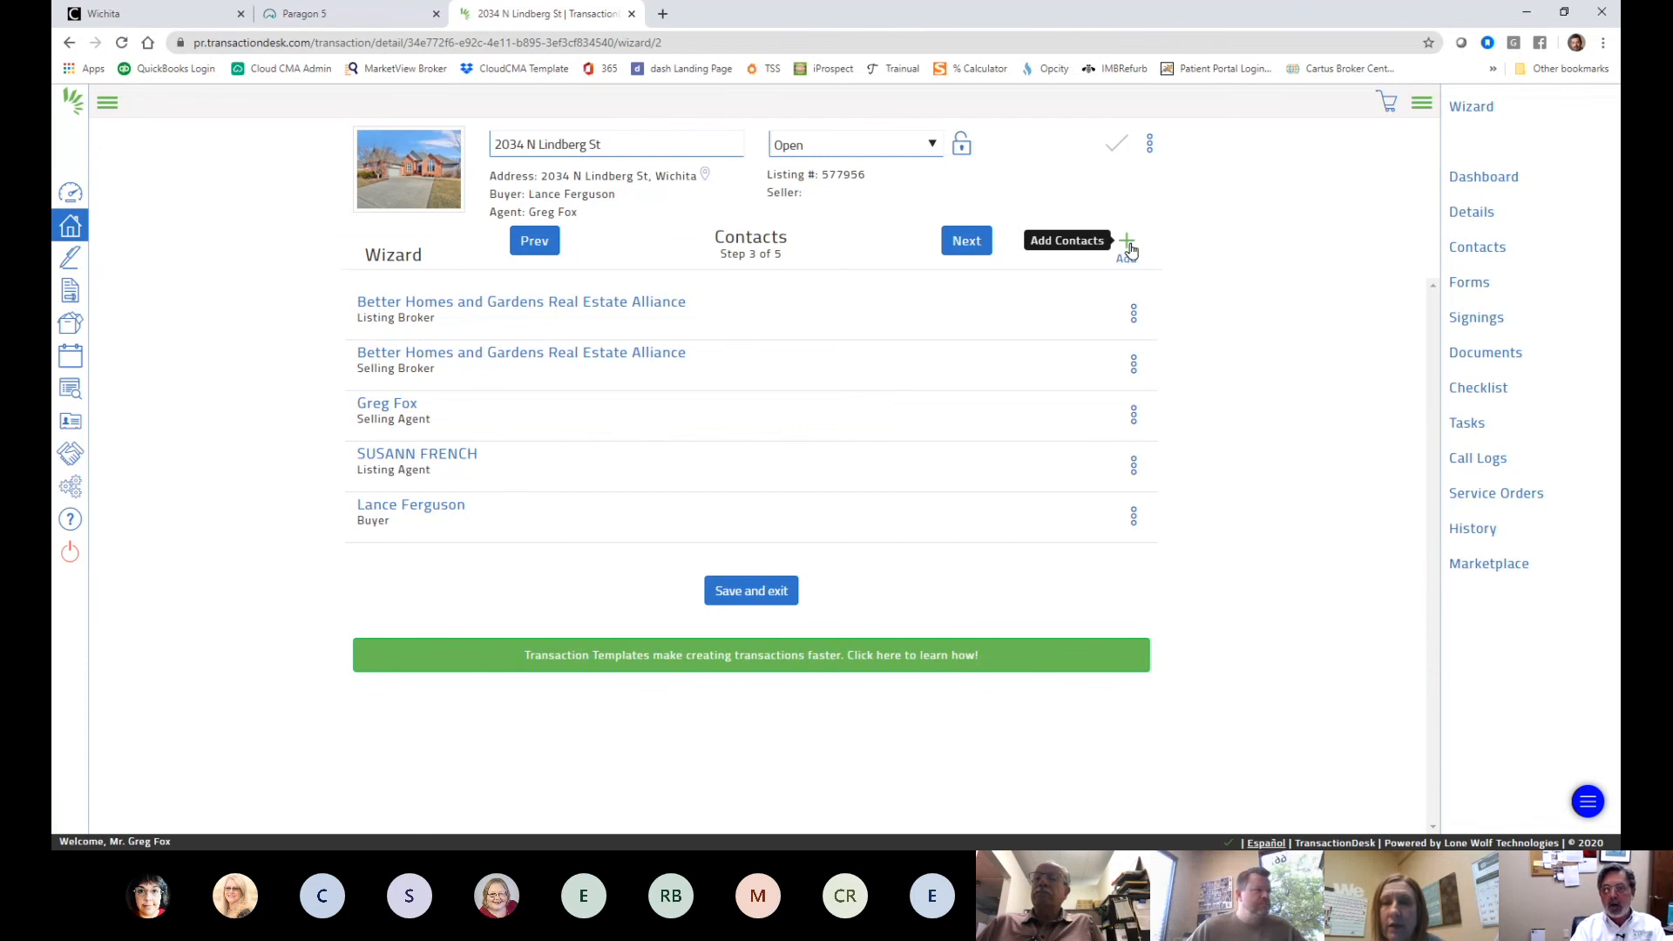
- Start another new transaction contact with type Seller
left_click(1127, 244)
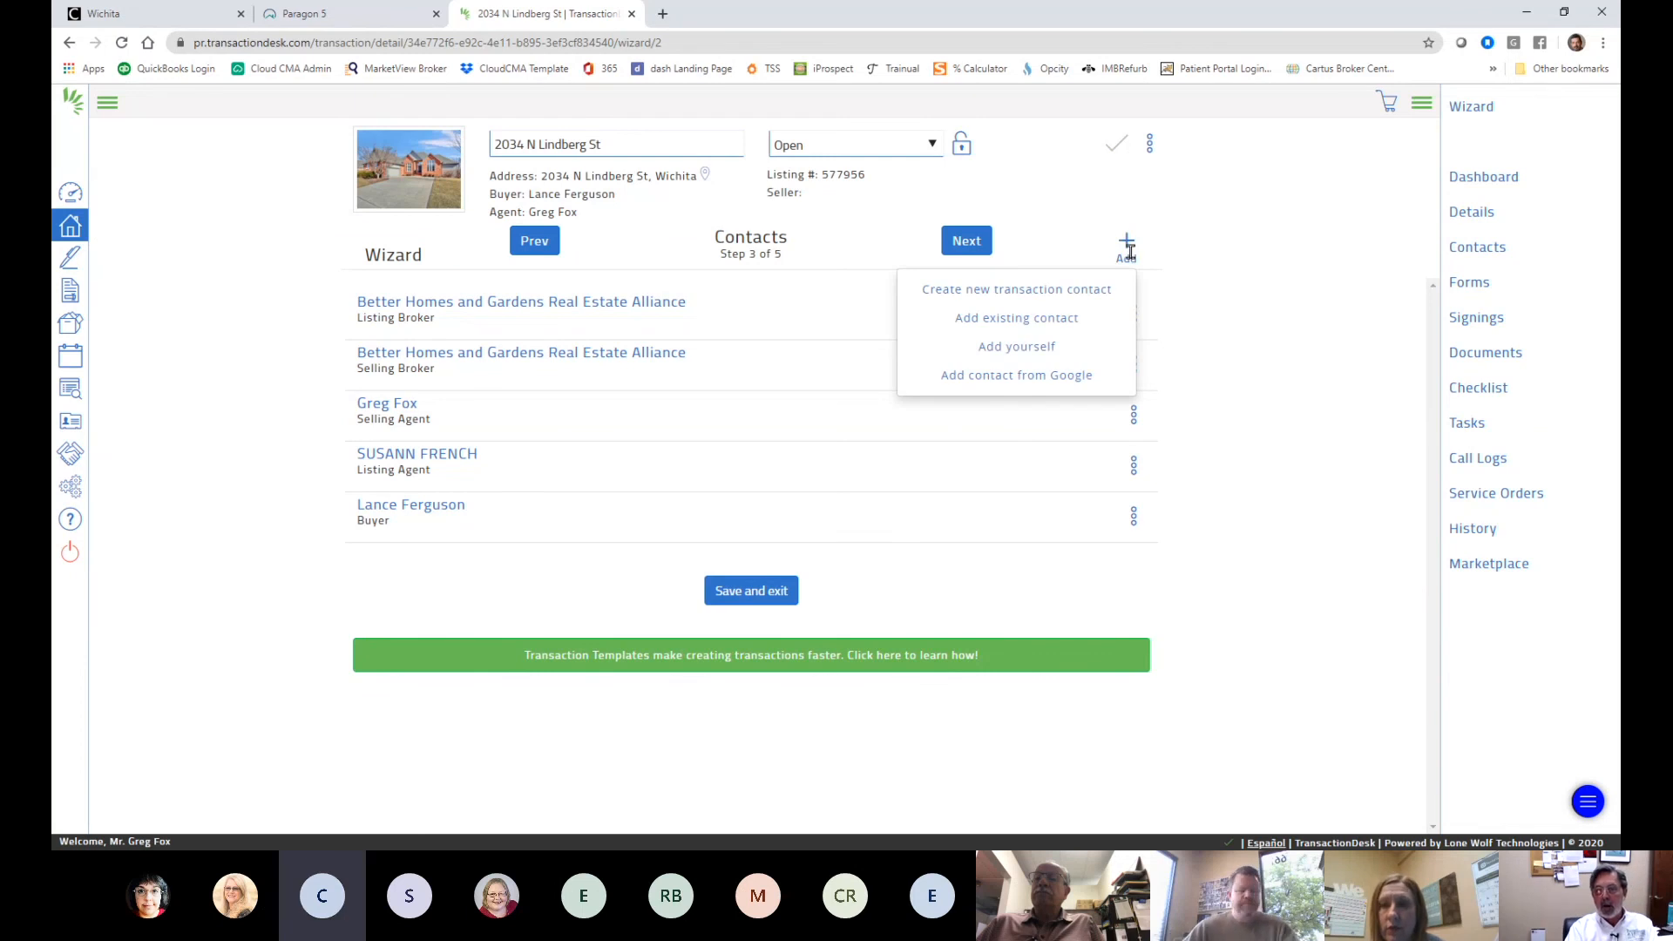
left_click(1035, 299)
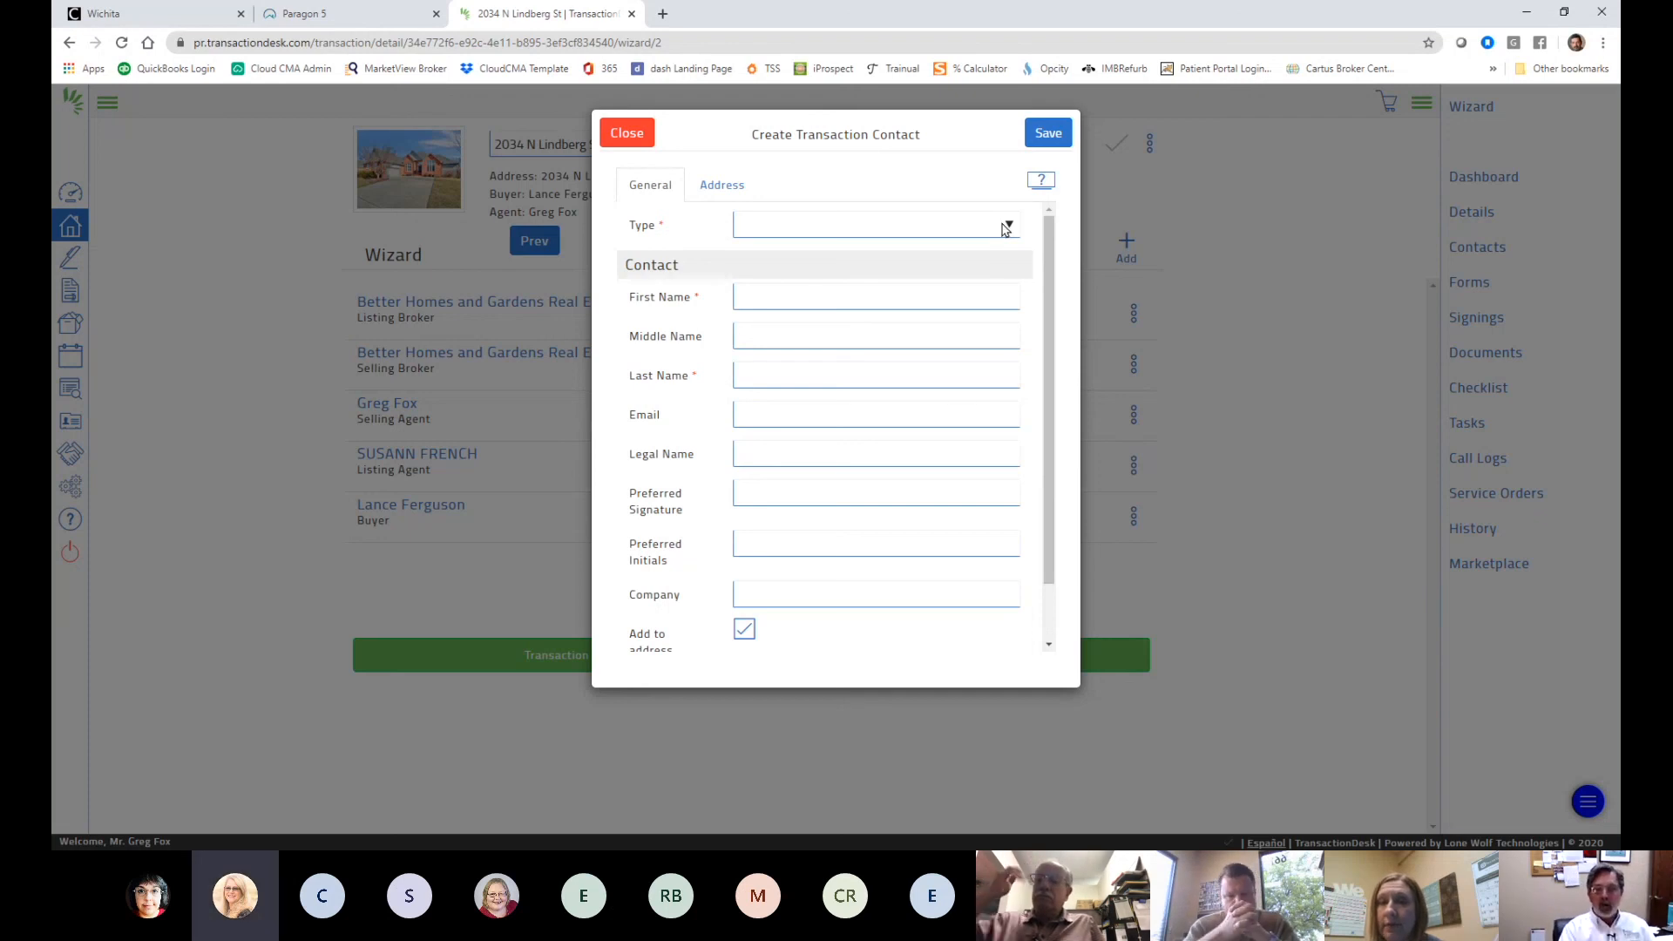
left_click(1001, 226)
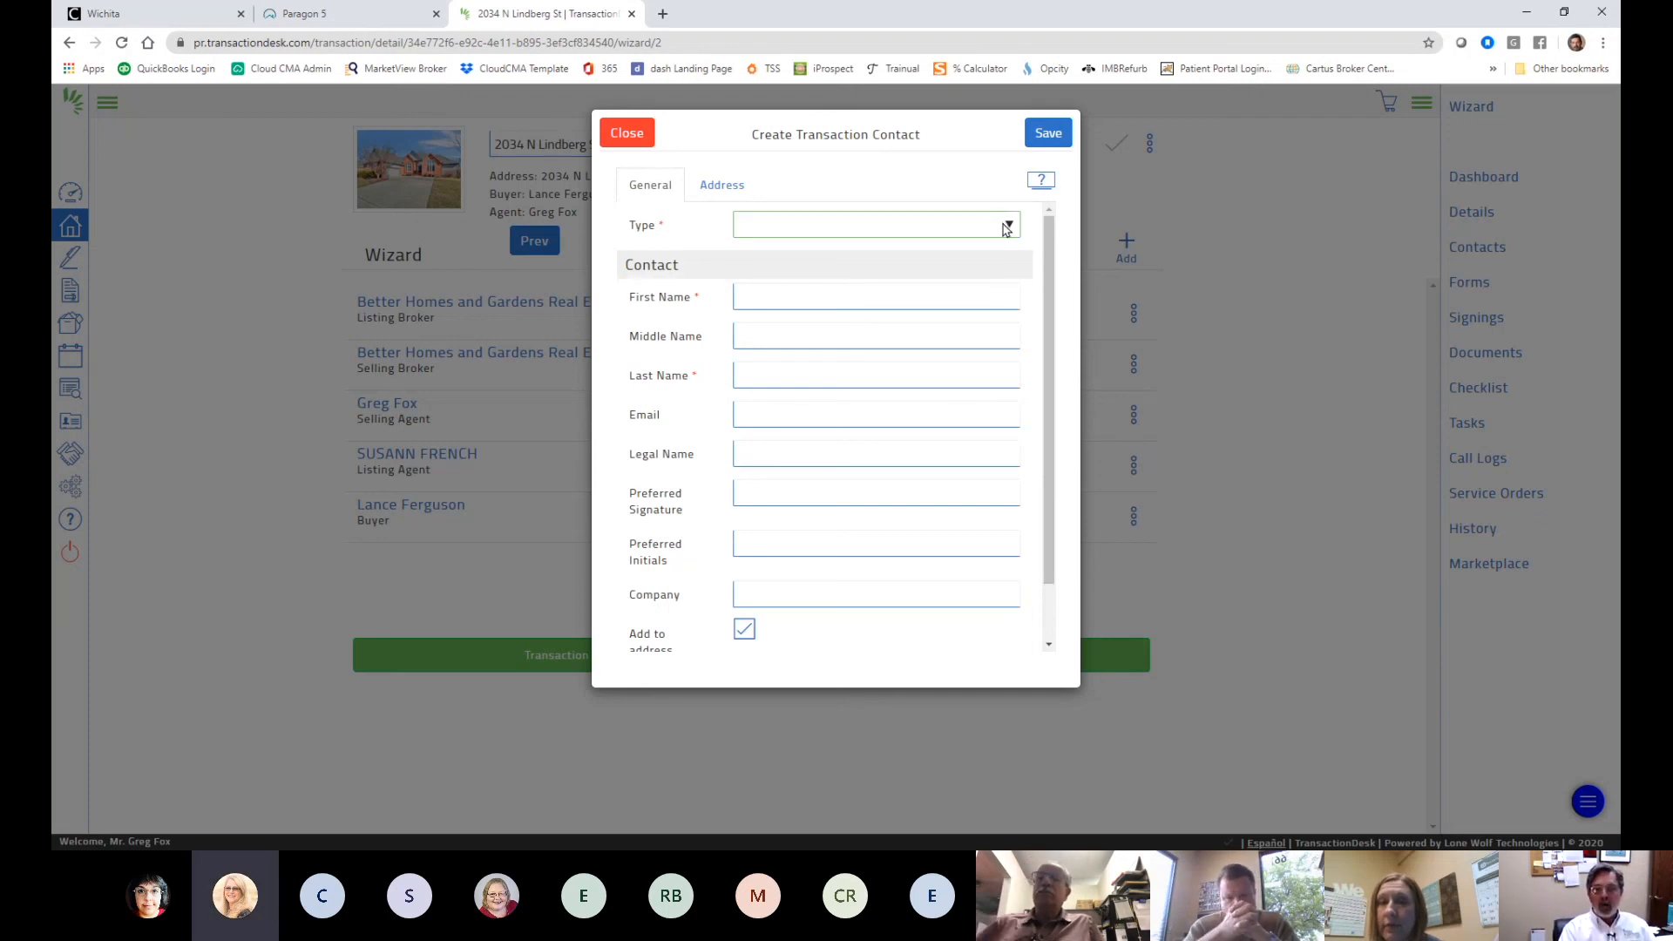
left_click(828, 463)
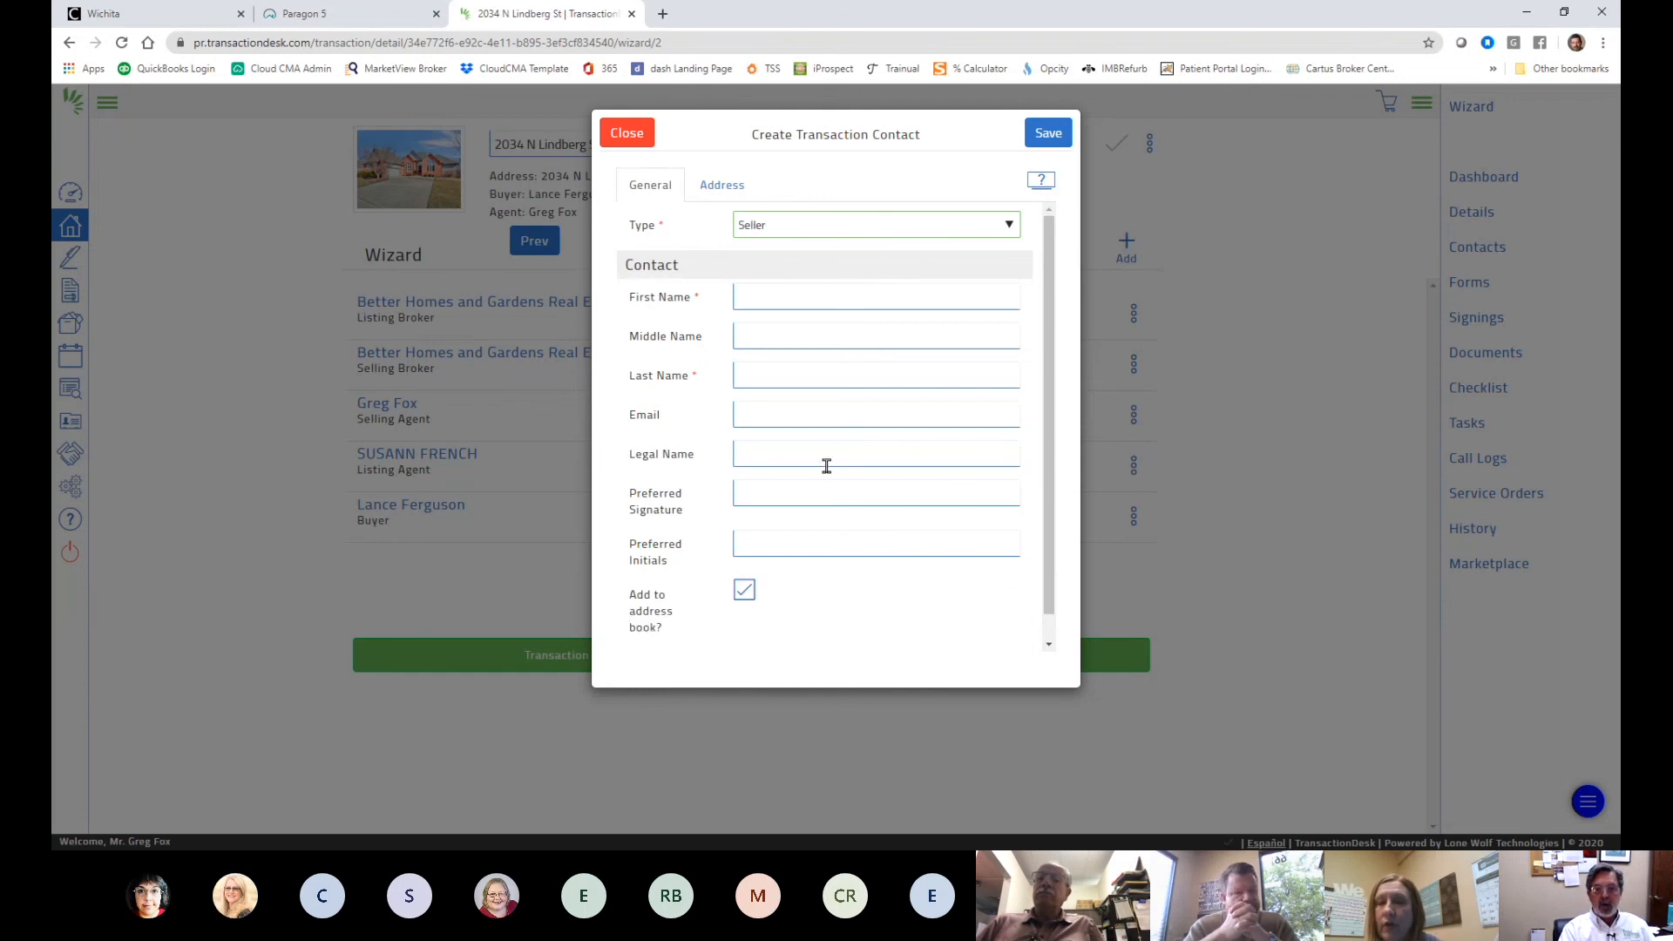
- Fill in the seller's first and last name, then save the contact
left_click(759, 295)
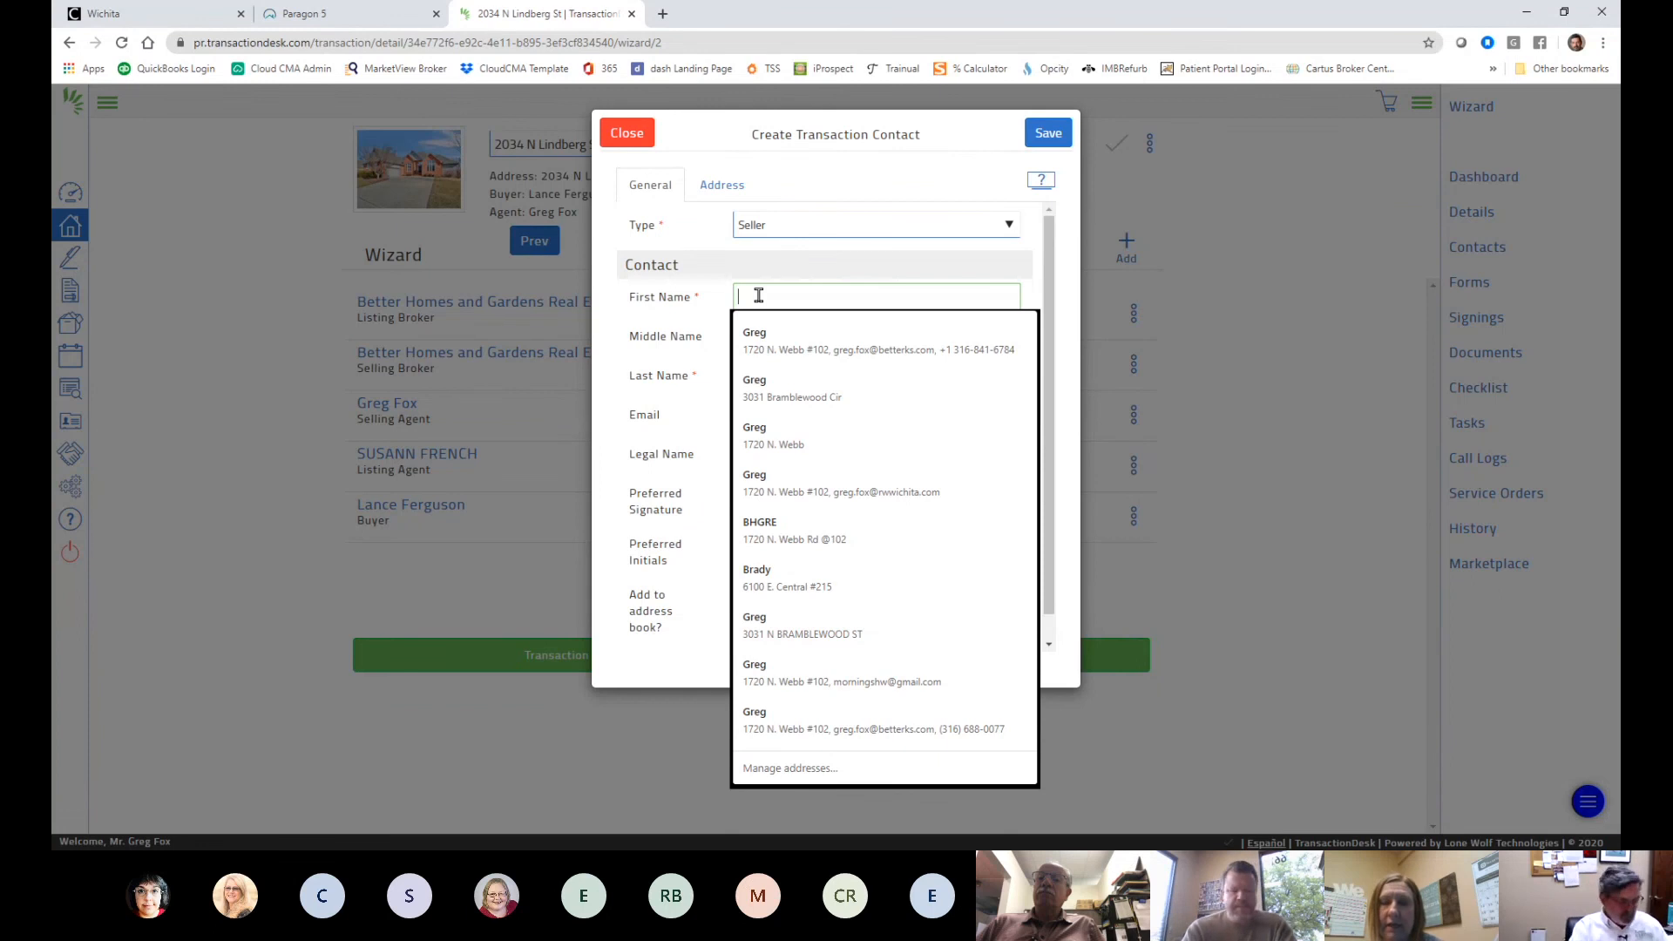
type("Cheryl")
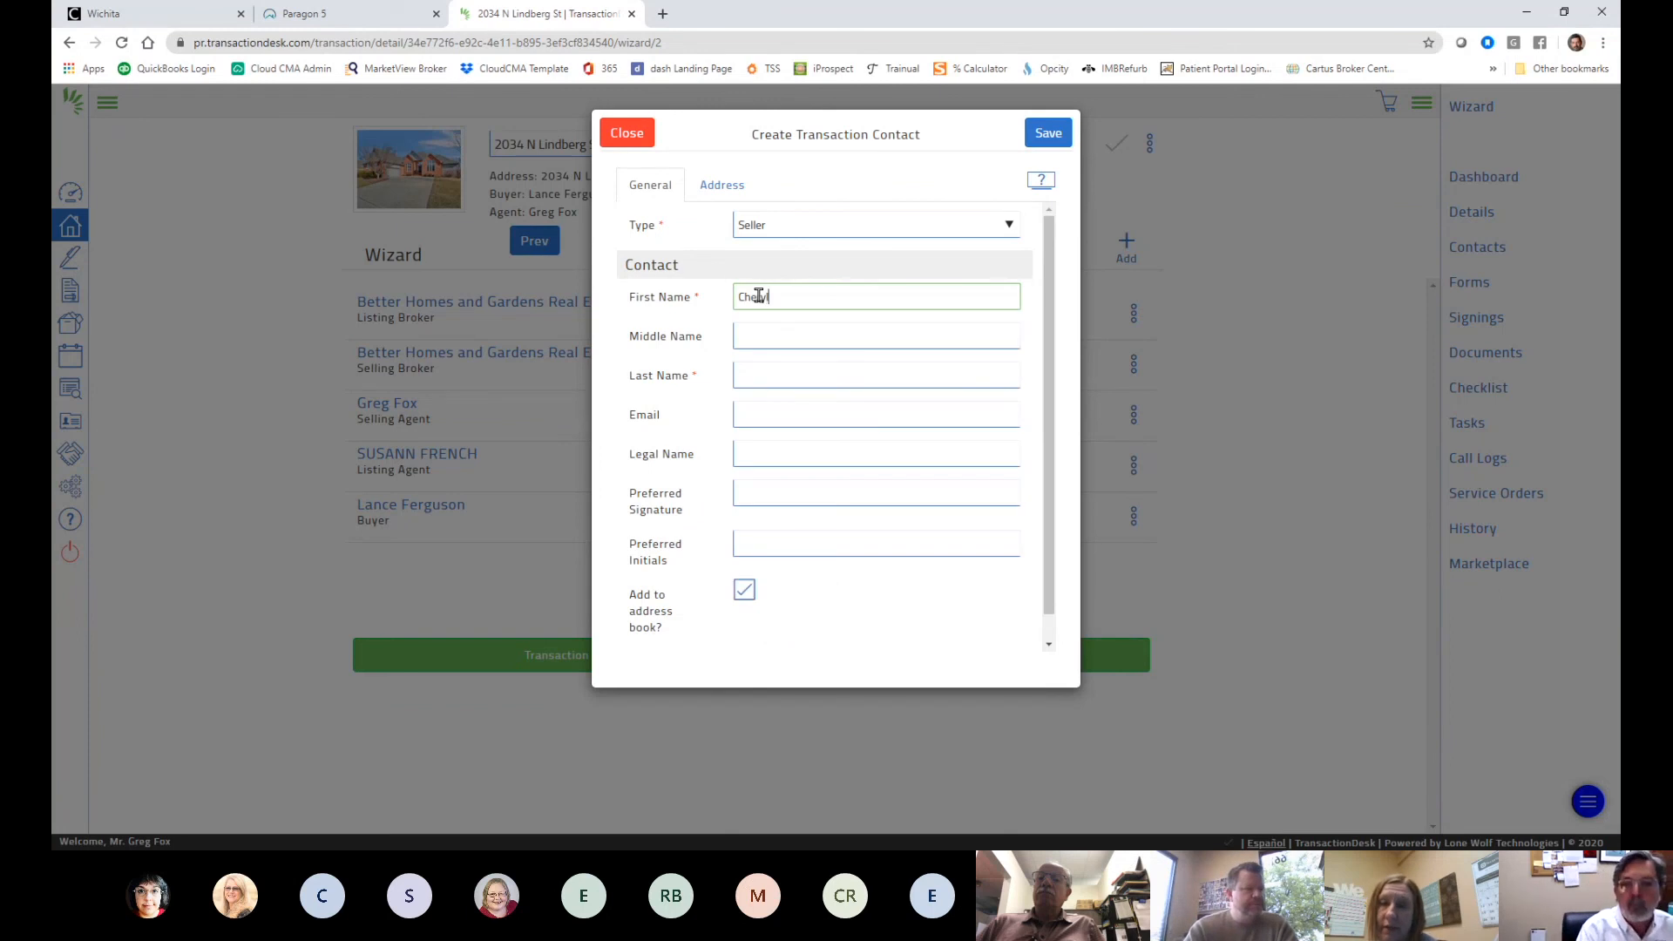
key("Tab")
key("Tab")
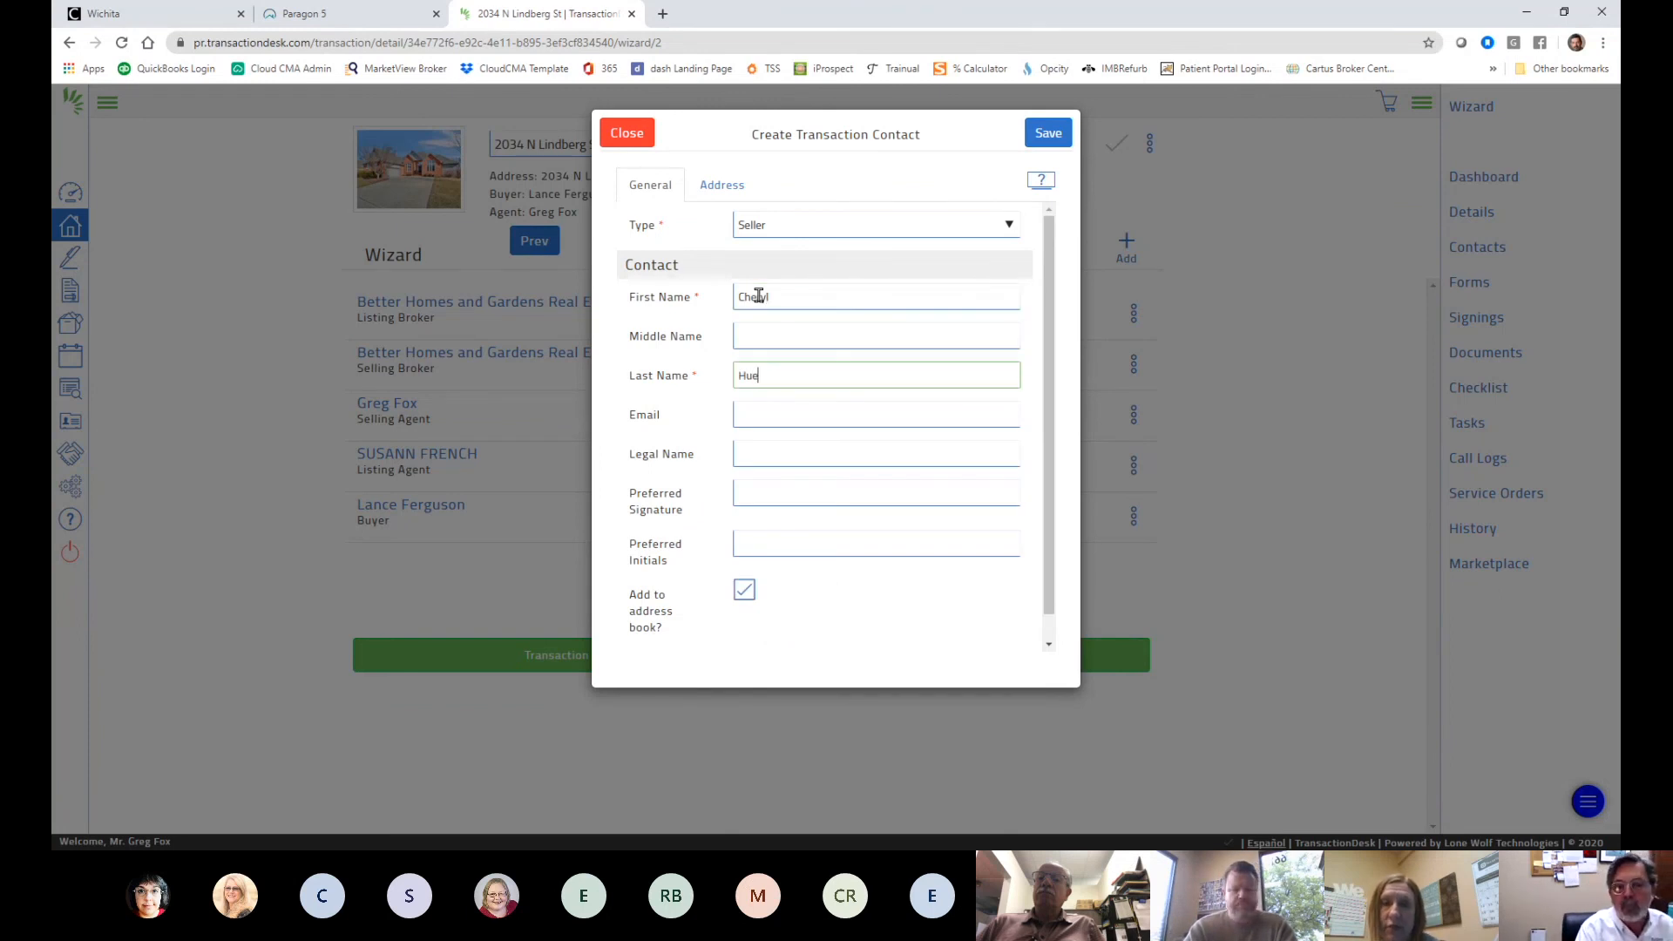
type("rt")
key("Tab")
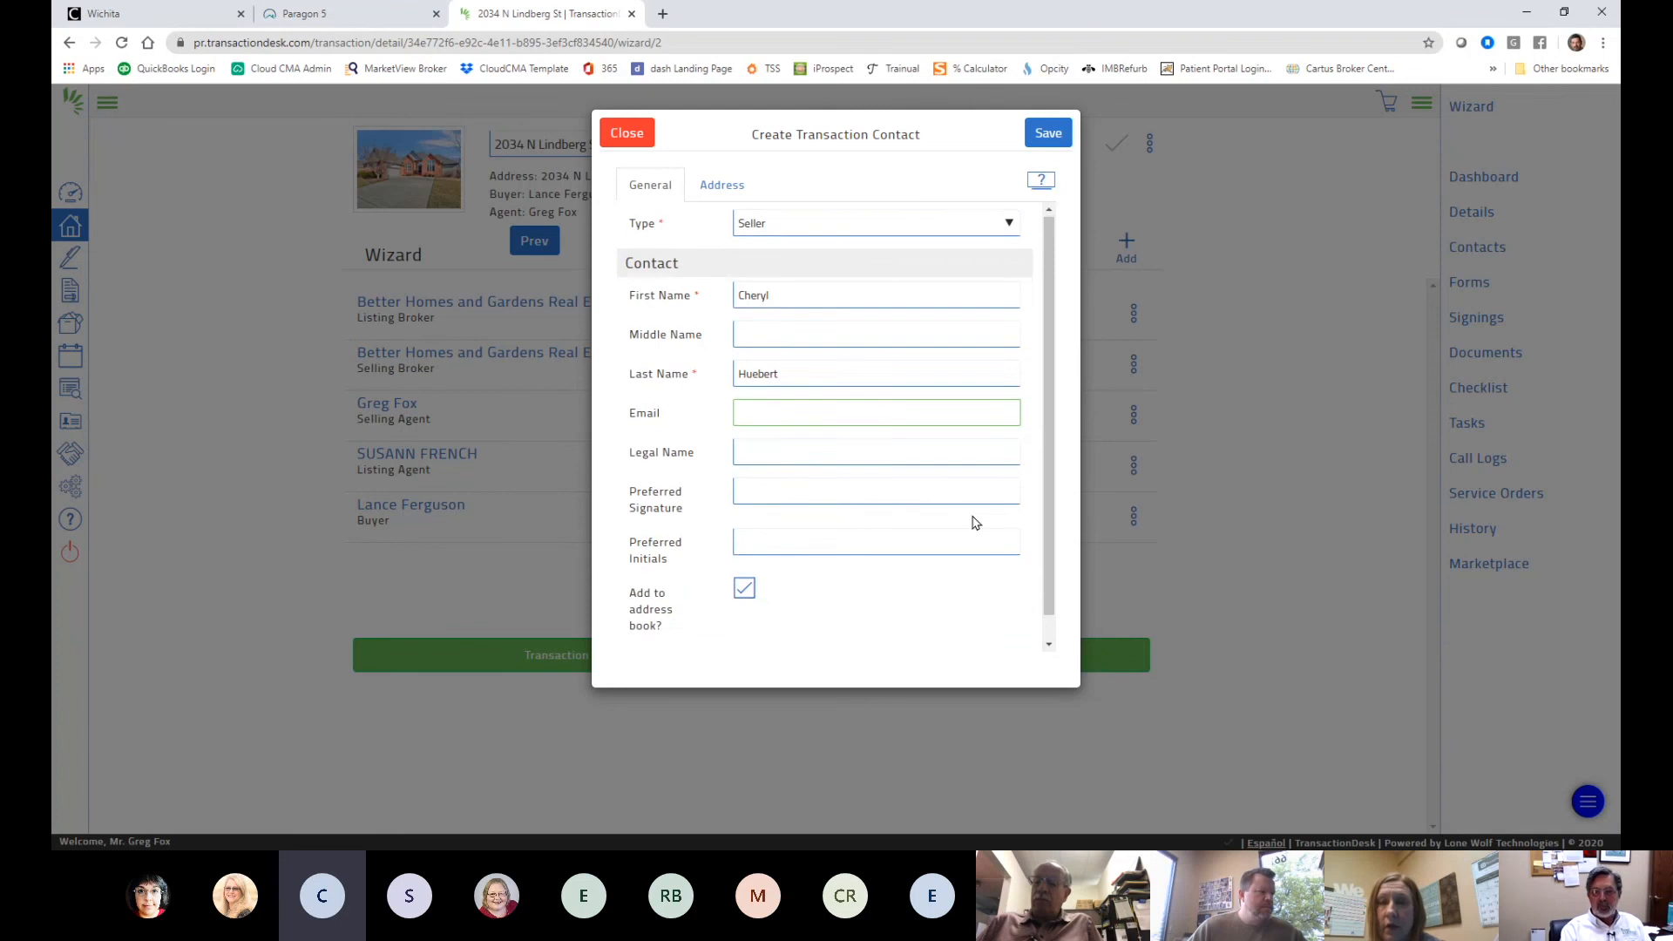
scroll(971, 518, "down", 1)
scroll(974, 512, "up", 1)
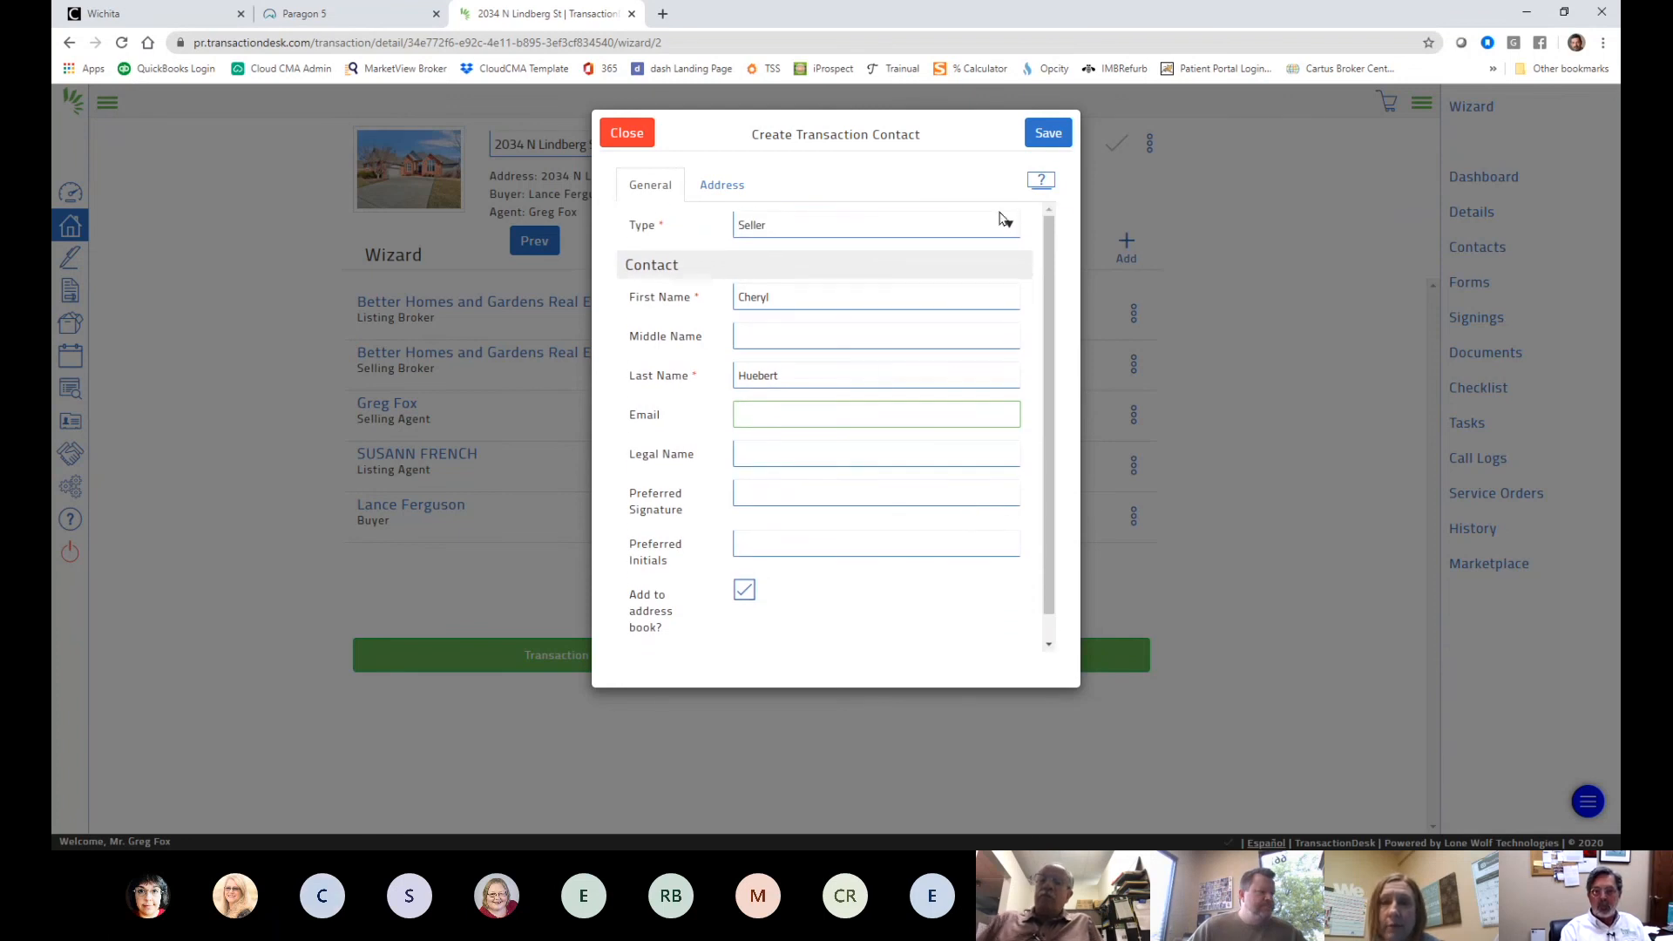
left_click(1044, 136)
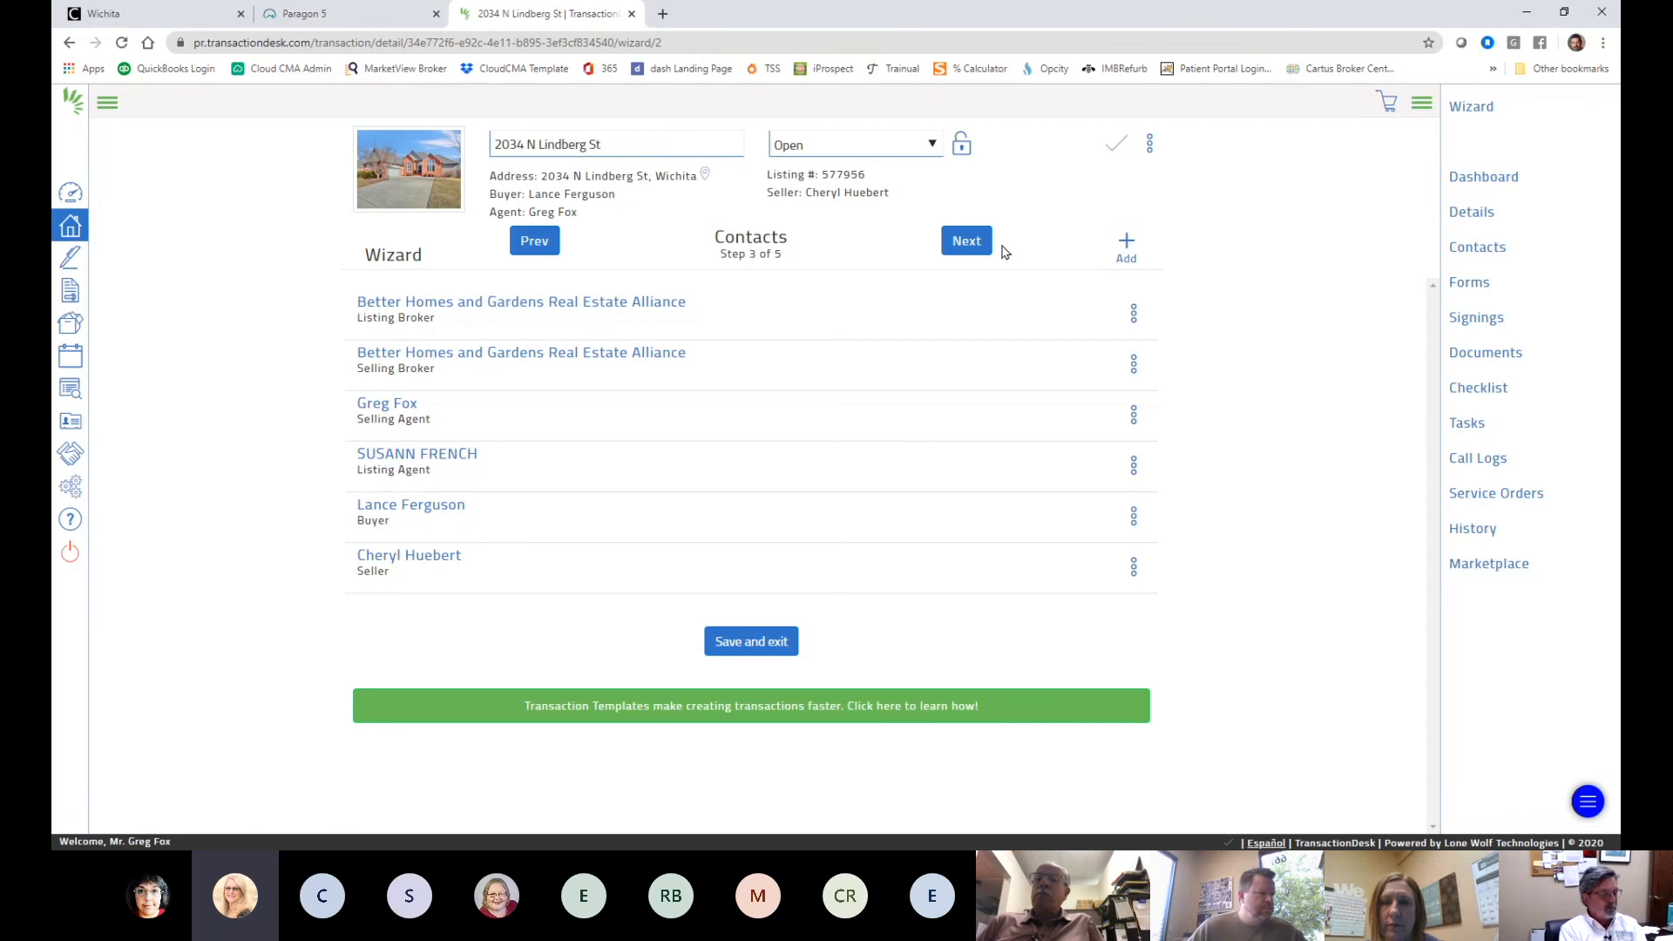
left_click(1134, 568)
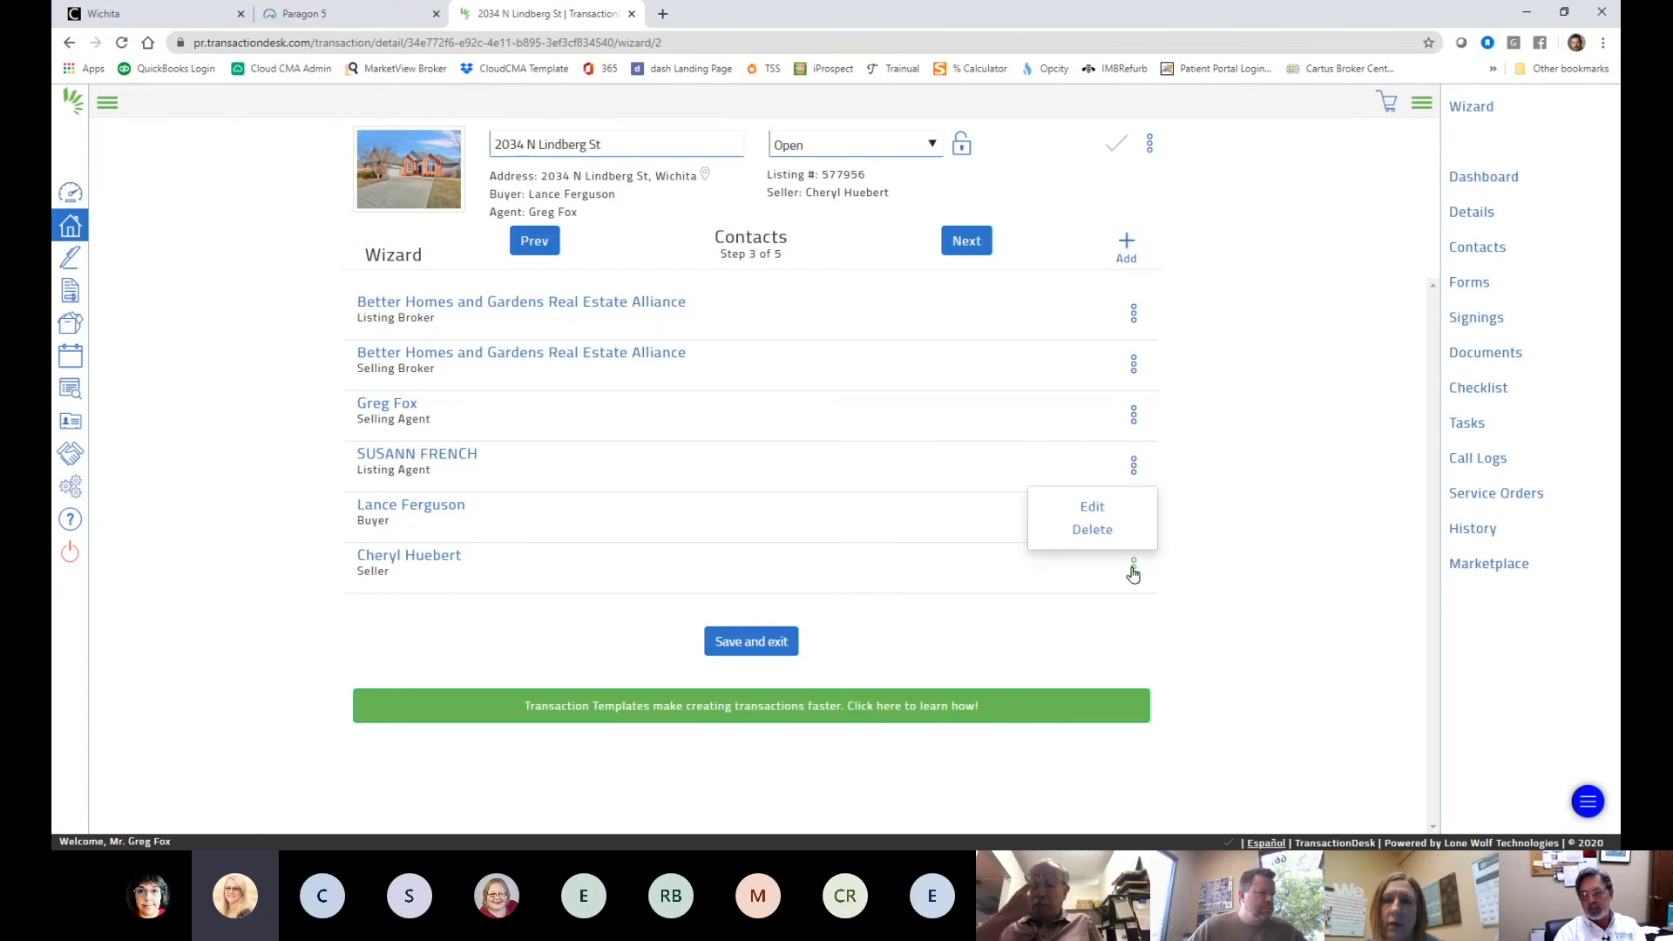
left_click(1134, 572)
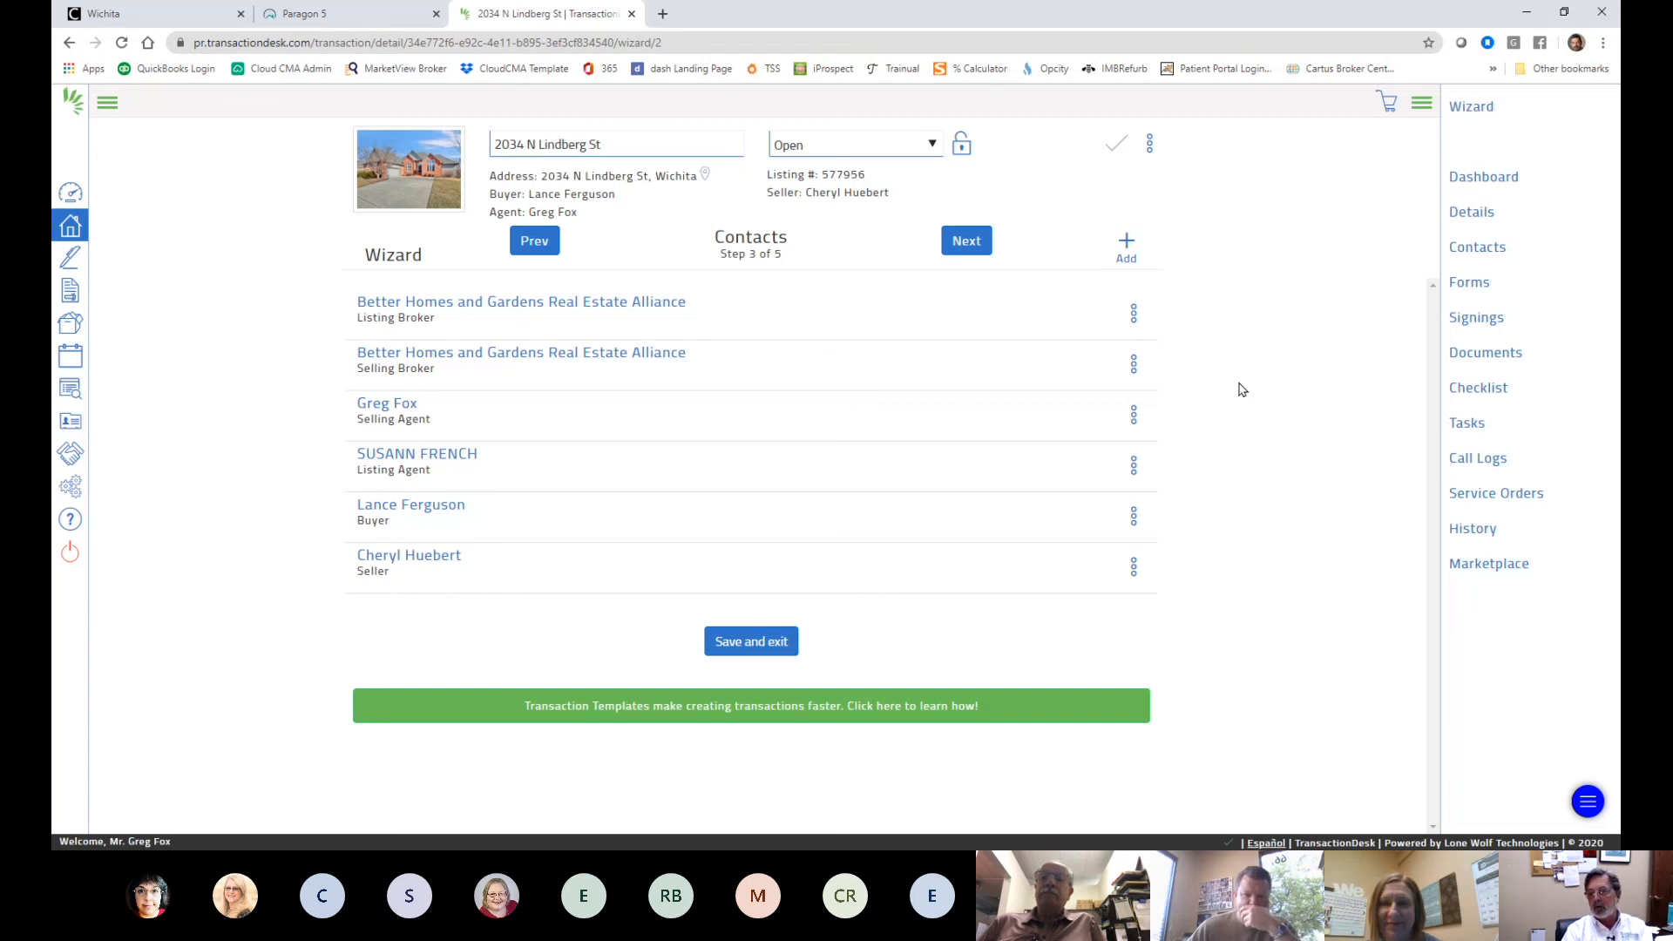
- Advance to Forms (step 4 of 5) and scroll through the attached forms list
left_click(963, 234)
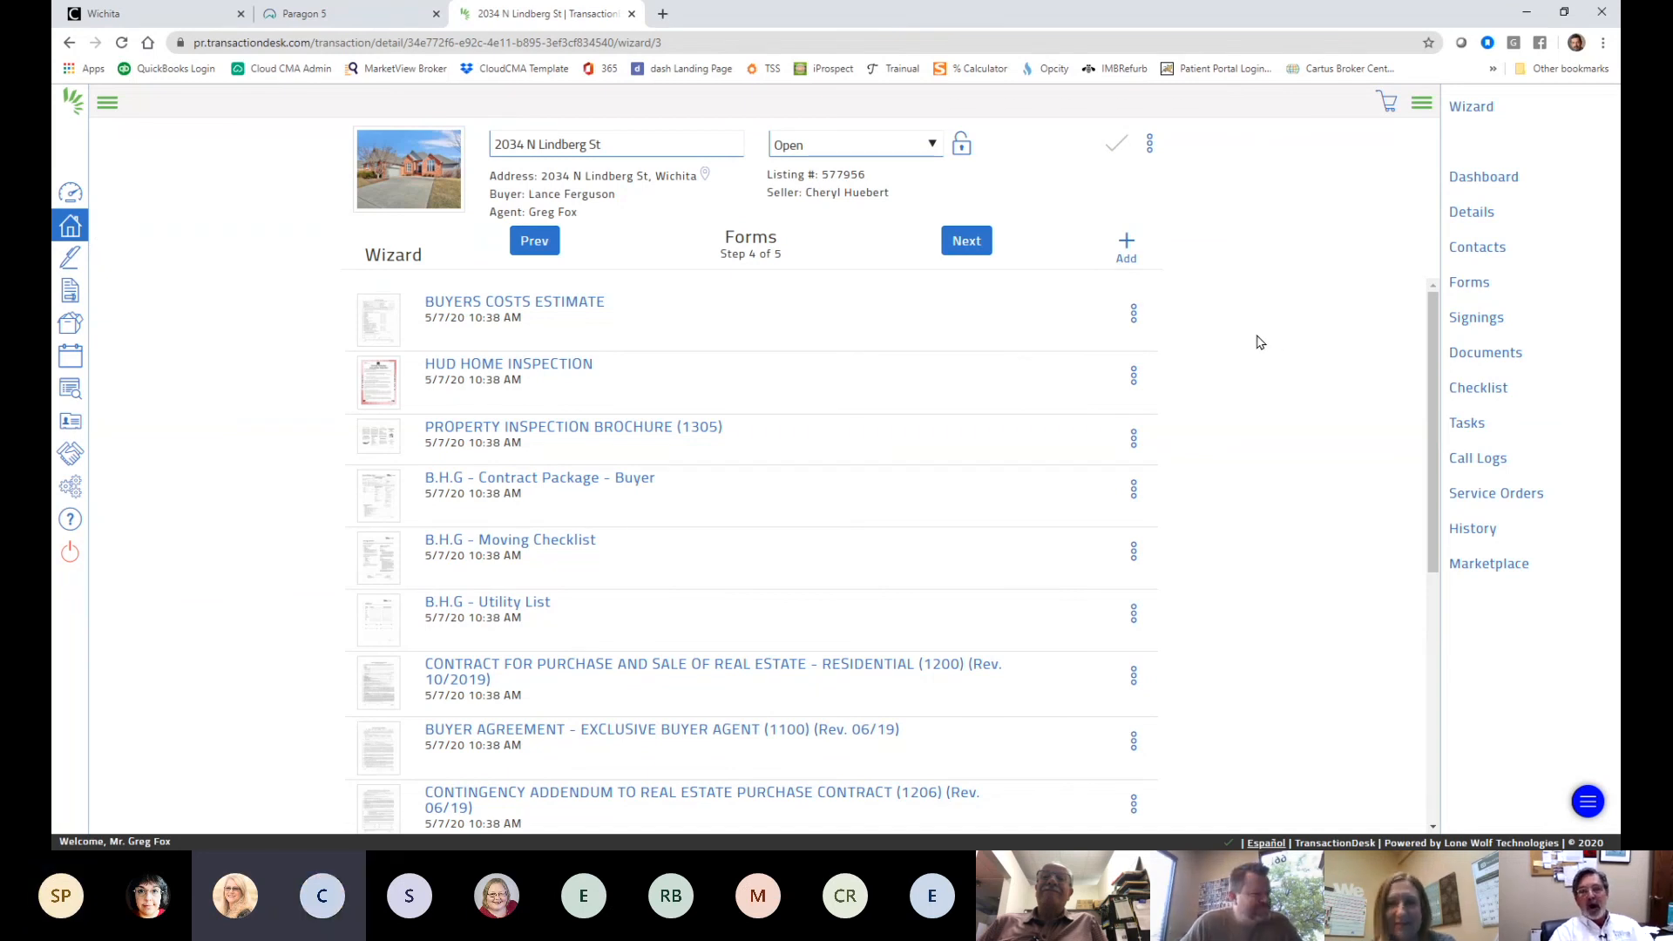
scroll(1346, 357, "down", 5)
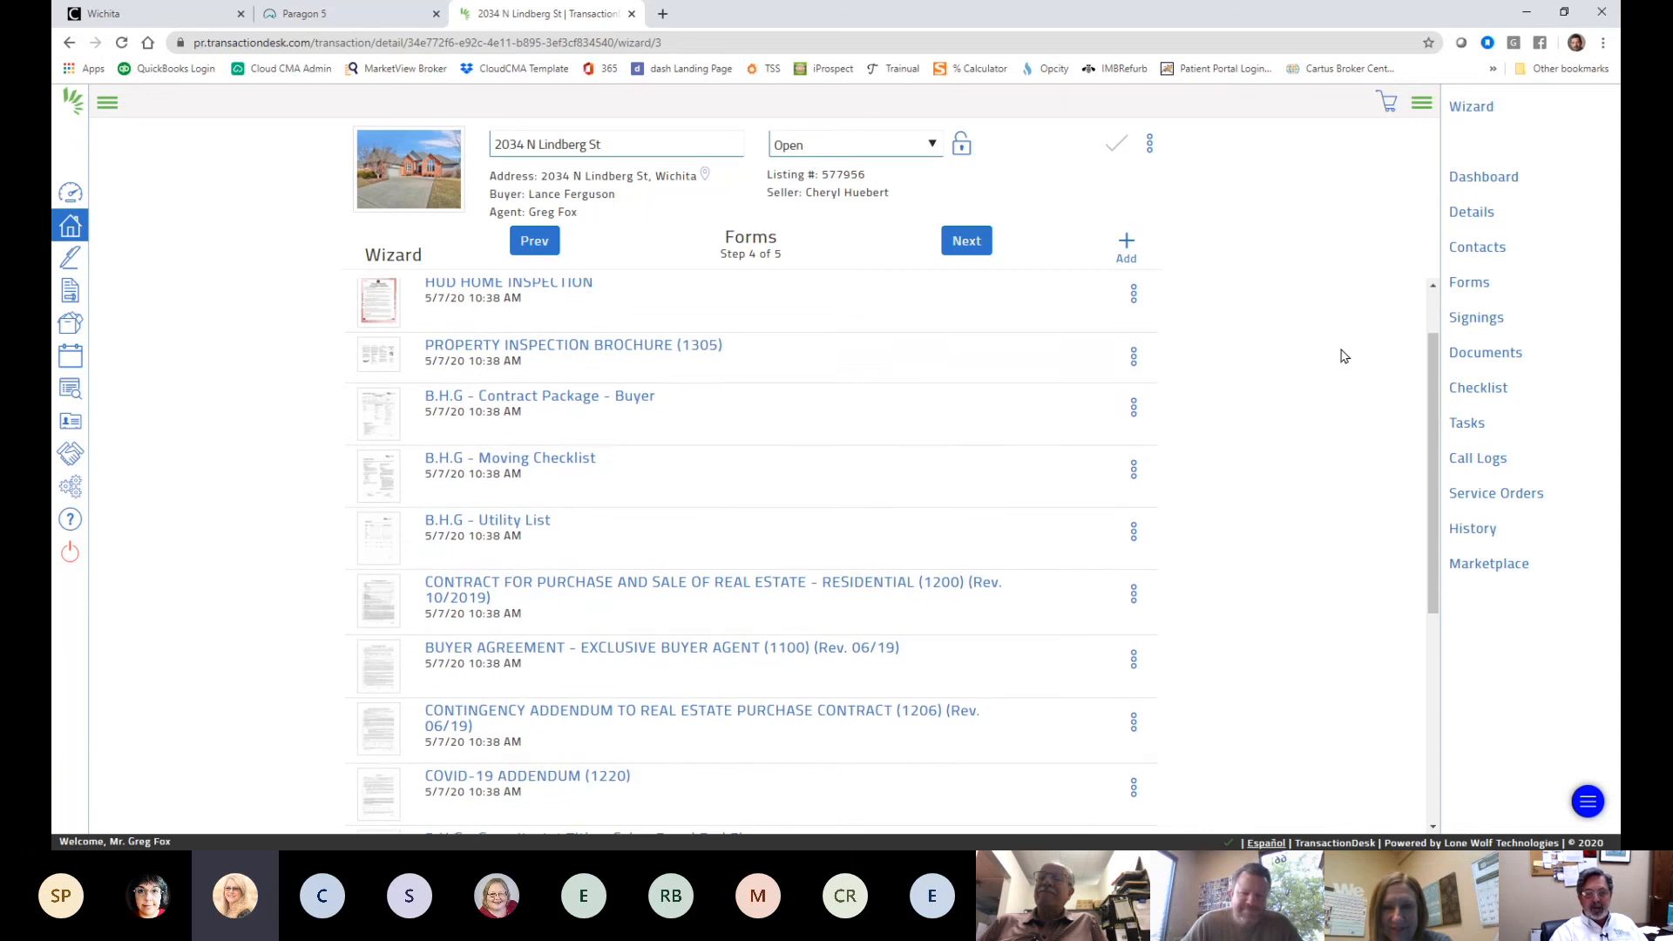
scroll(1320, 377, "down", 1)
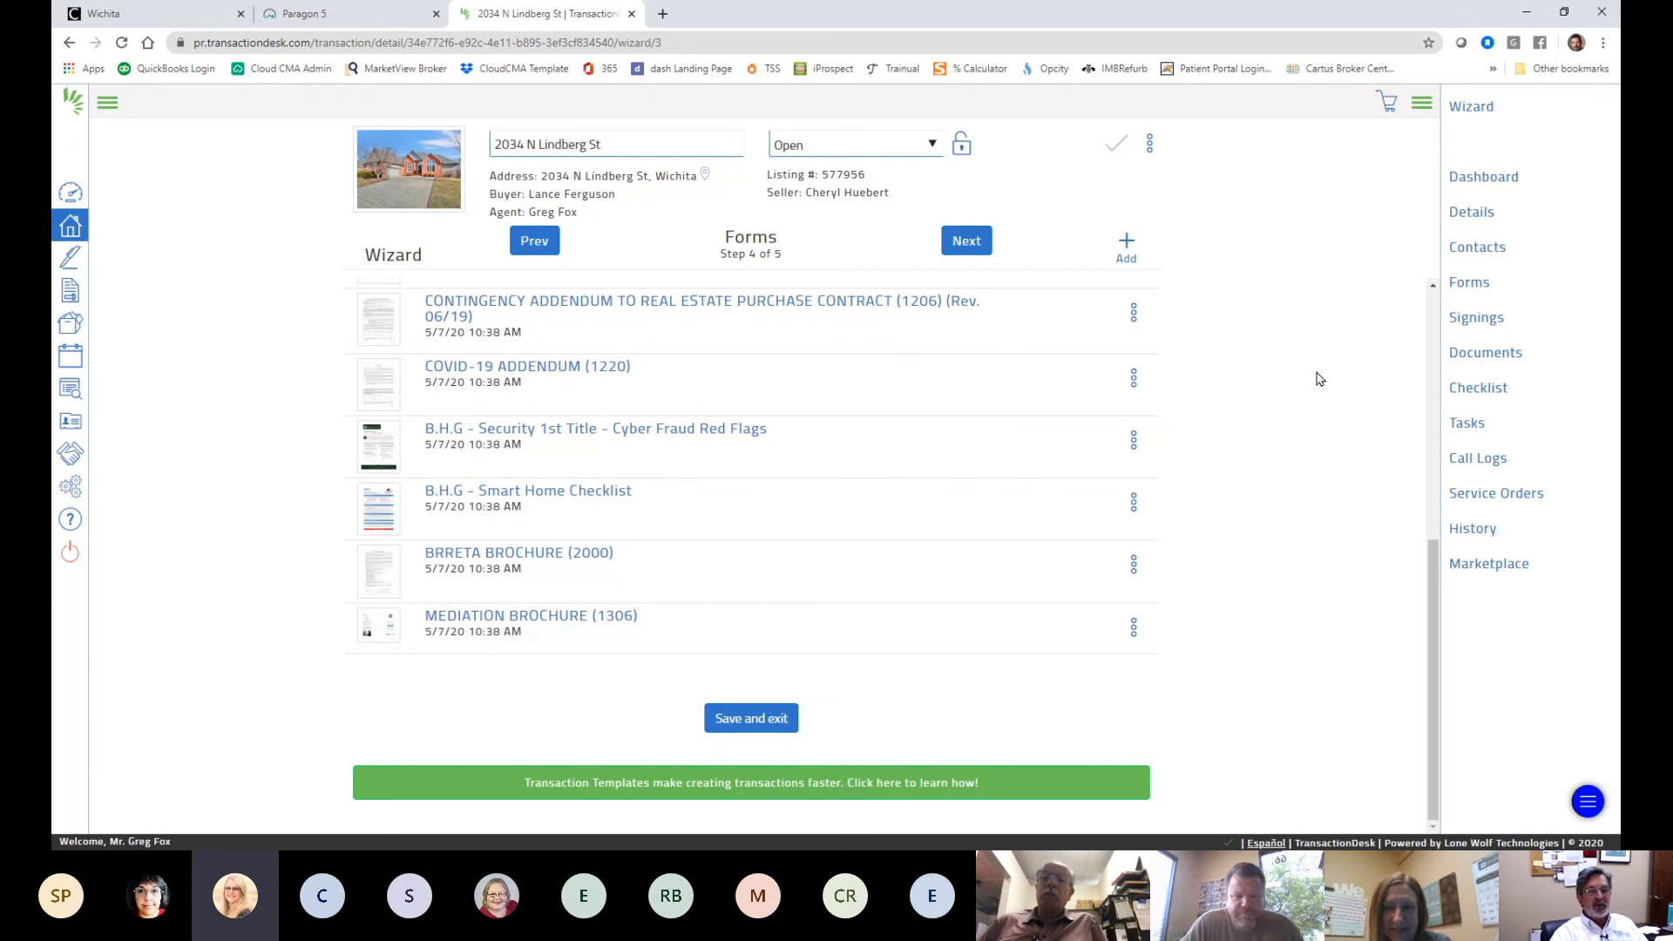
scroll(1319, 378, "up", 1)
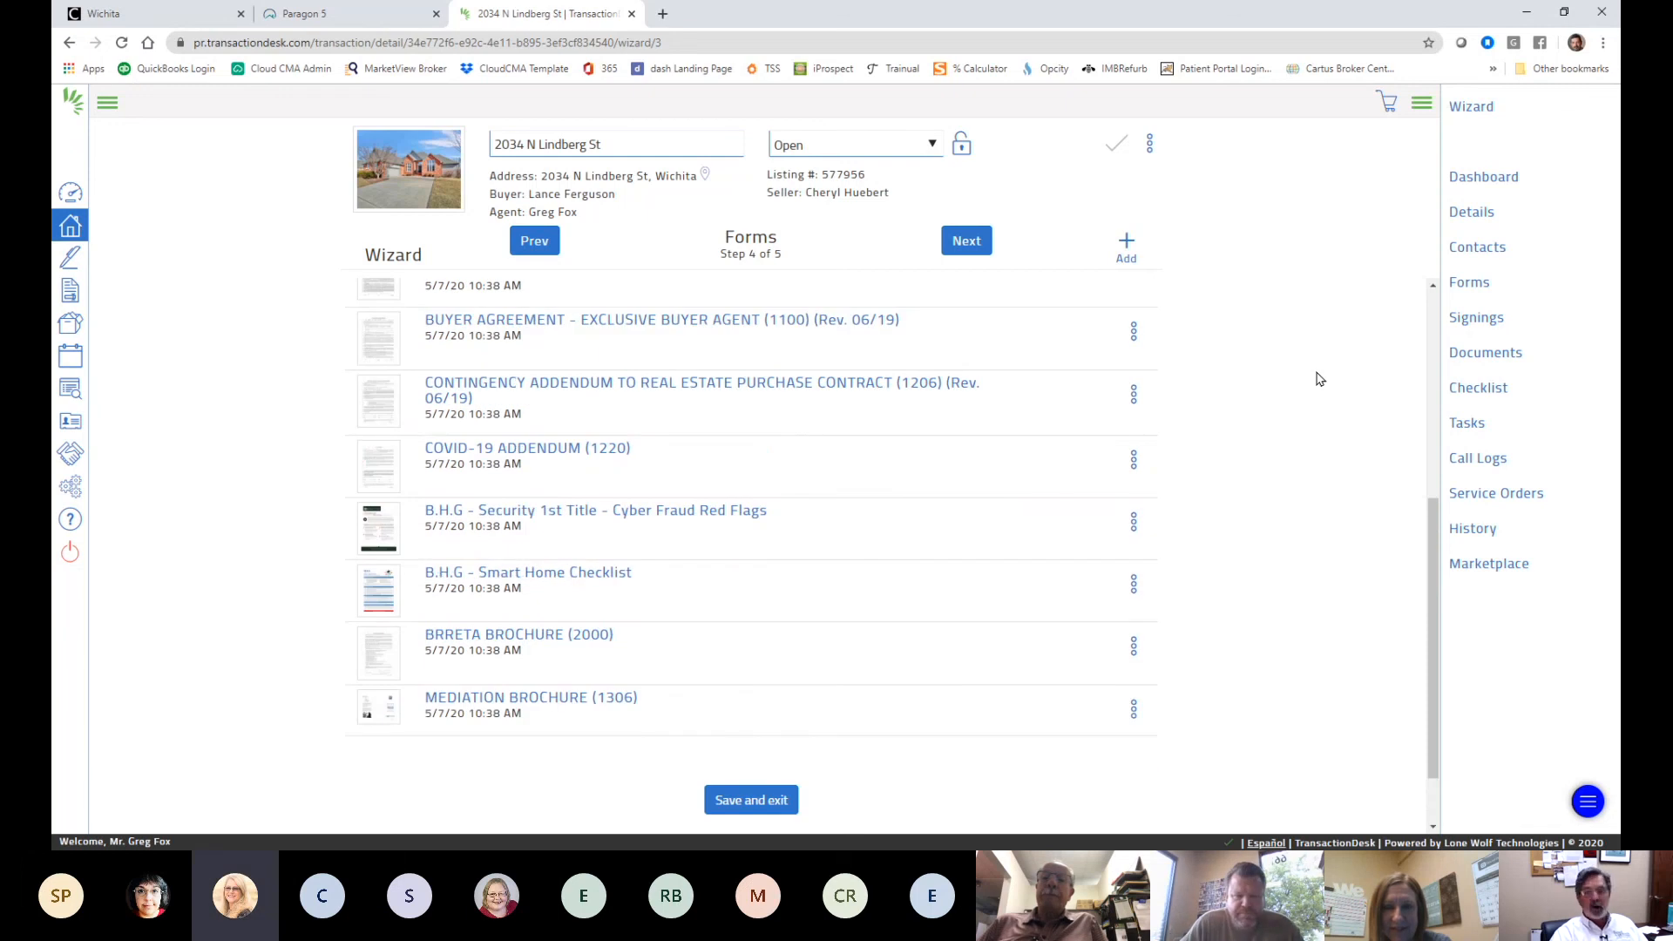
scroll(1320, 378, "up", 5)
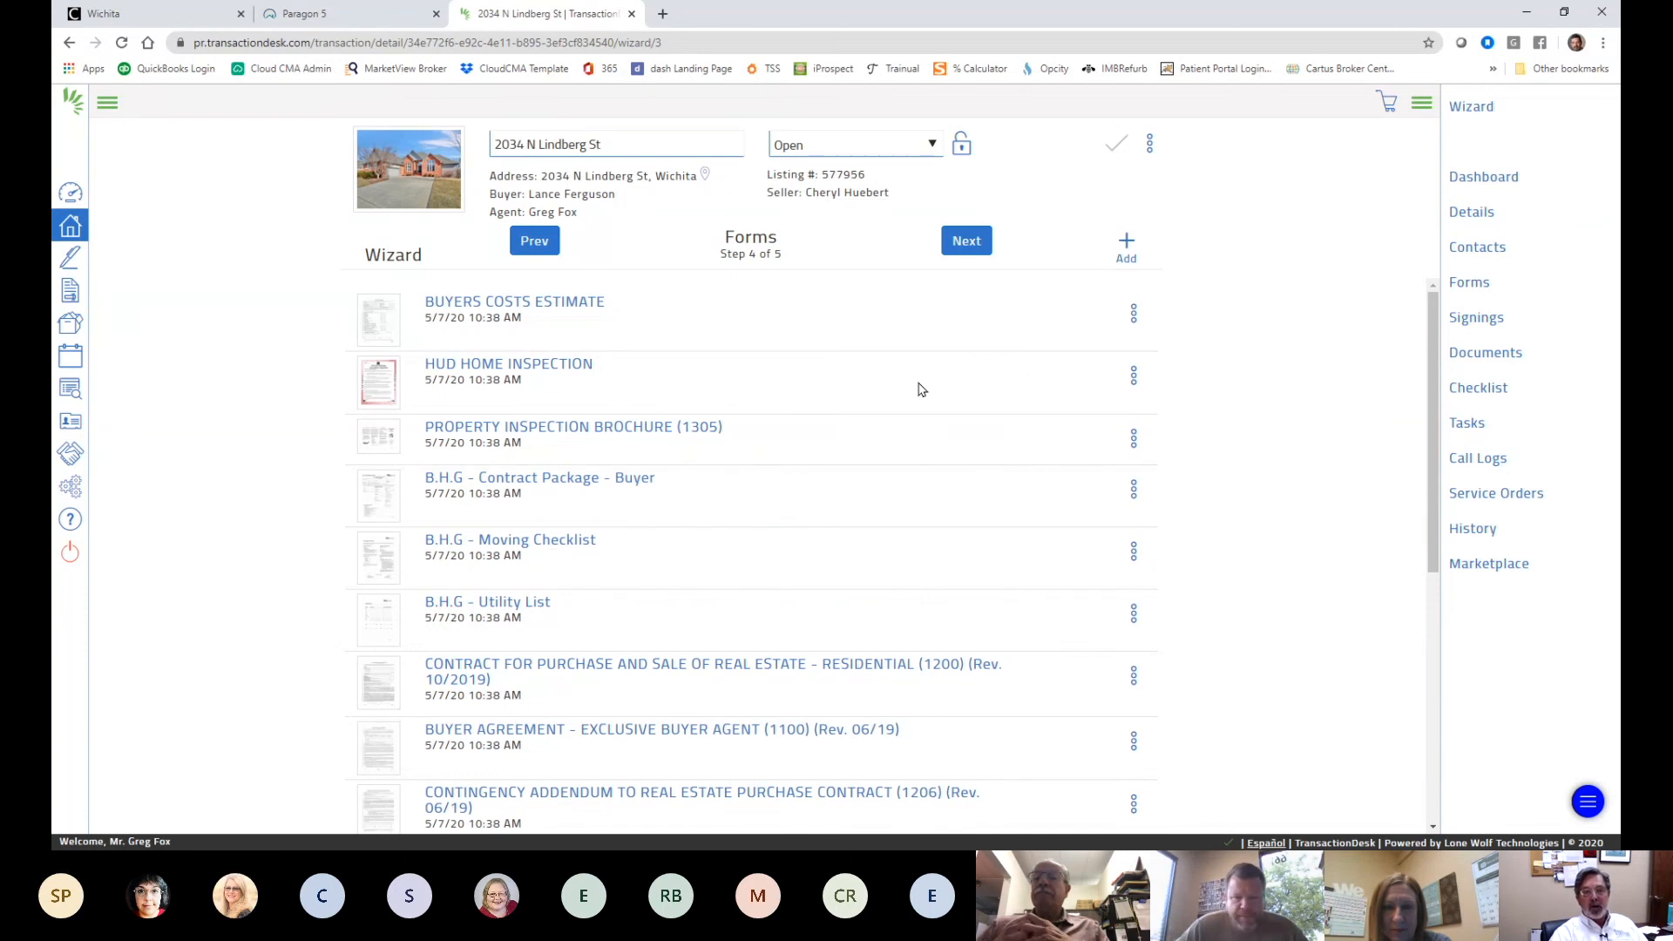
- Delete the HUD HOME INSPECTION form from the transaction
left_click(1133, 382)
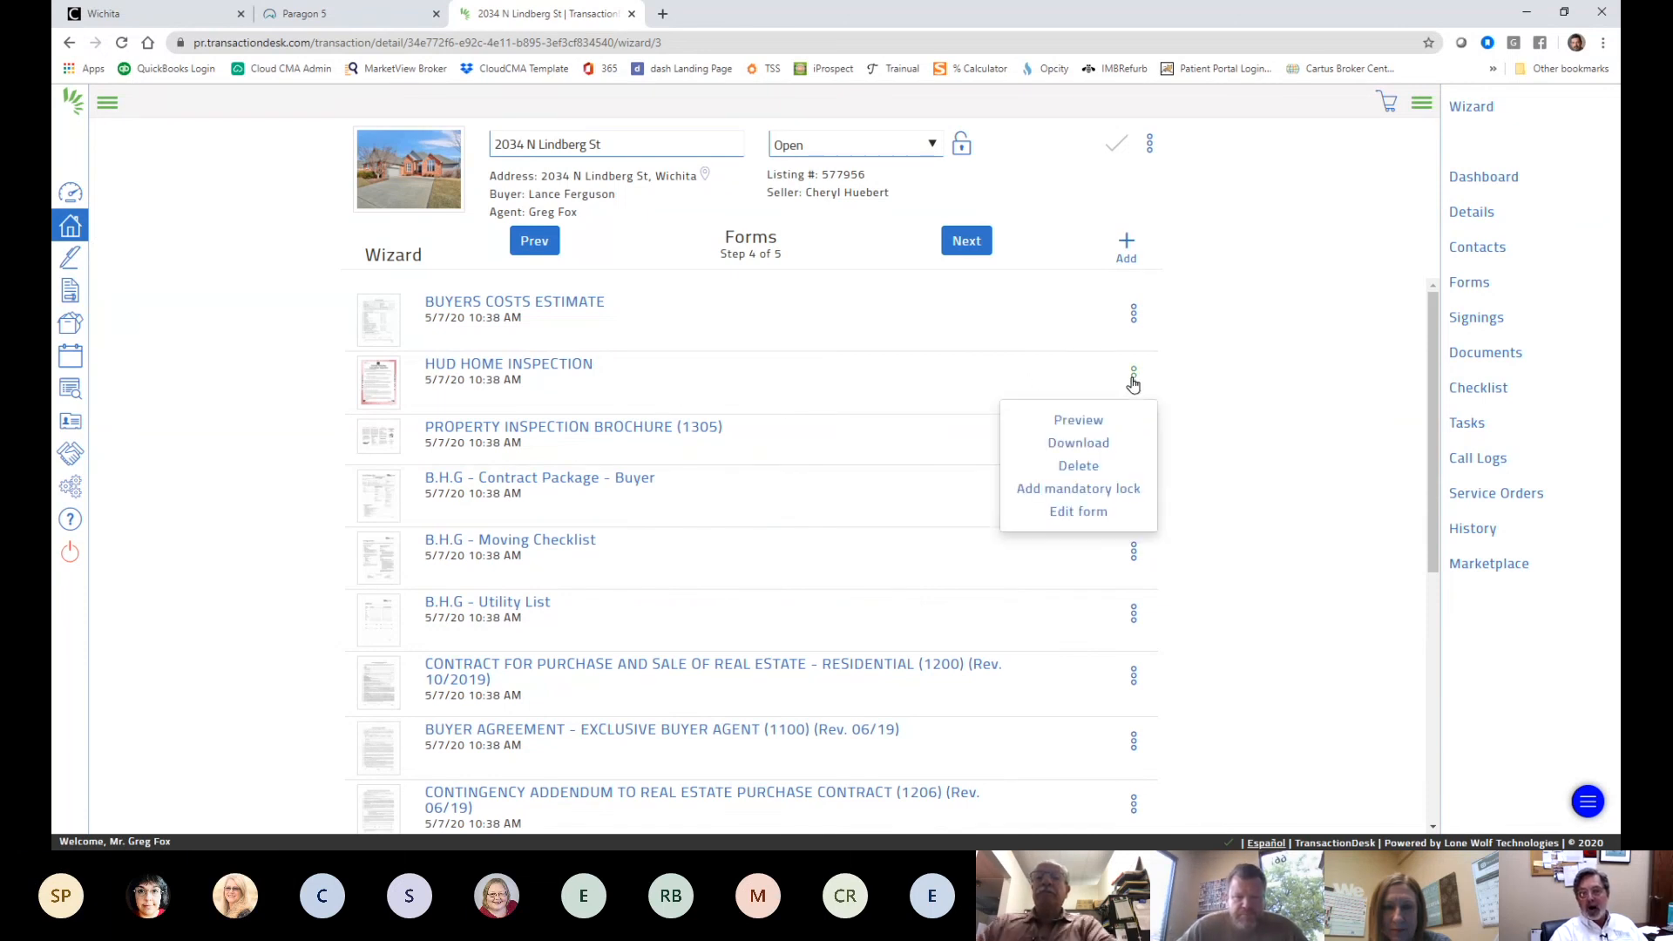
left_click(1081, 466)
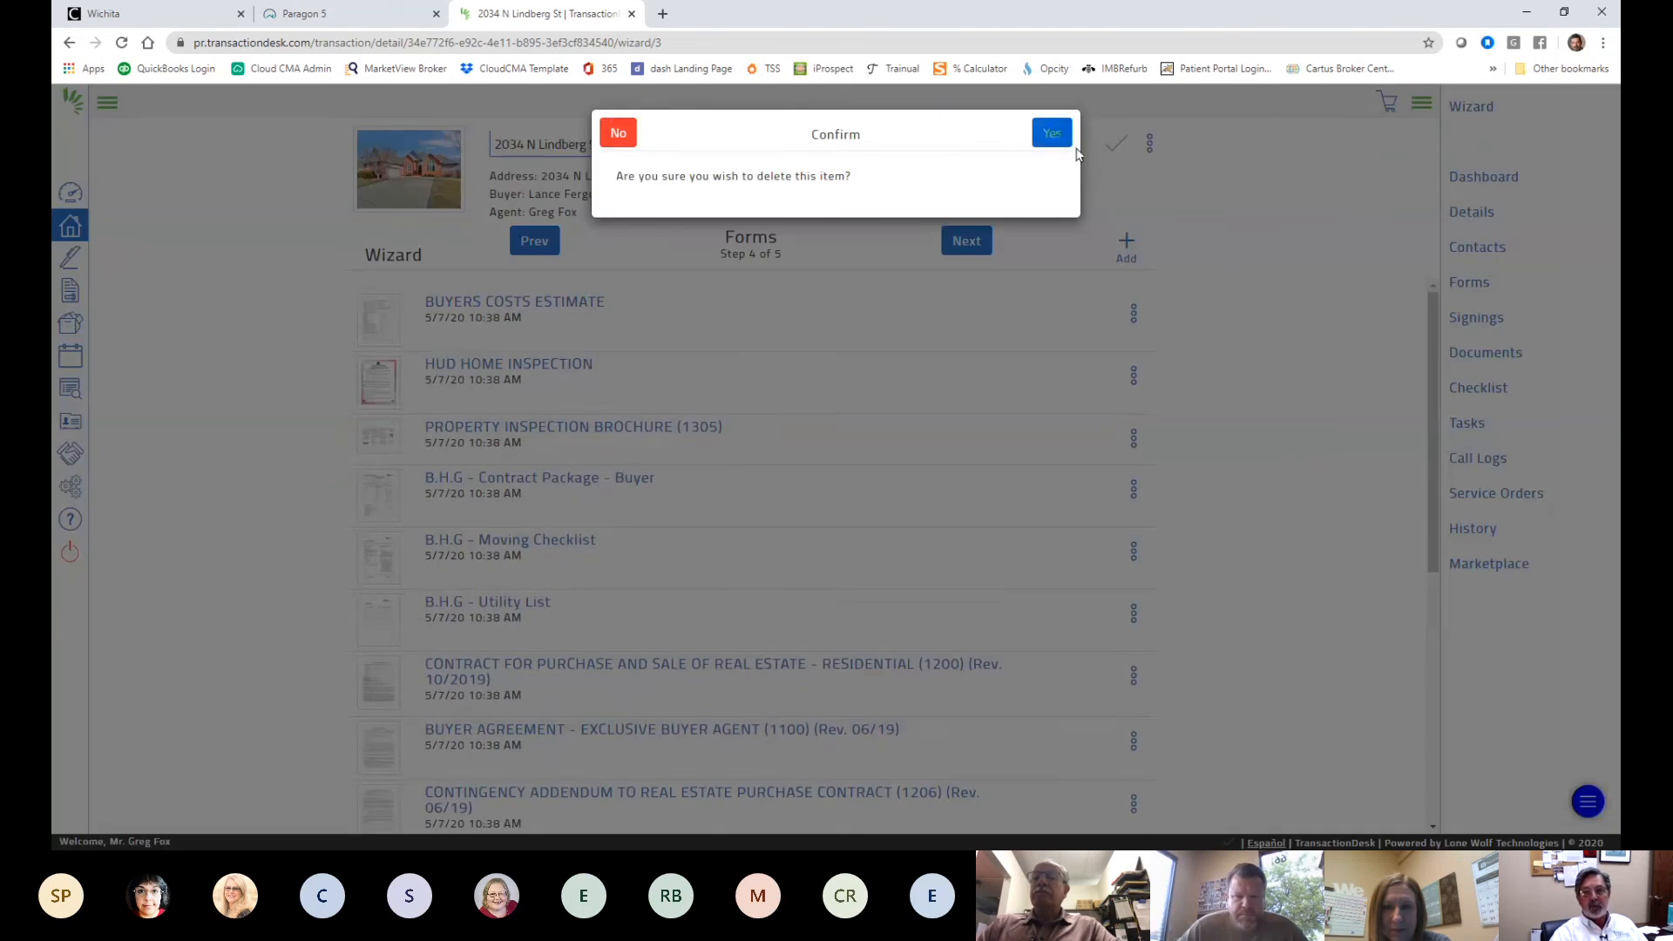
left_click(1052, 115)
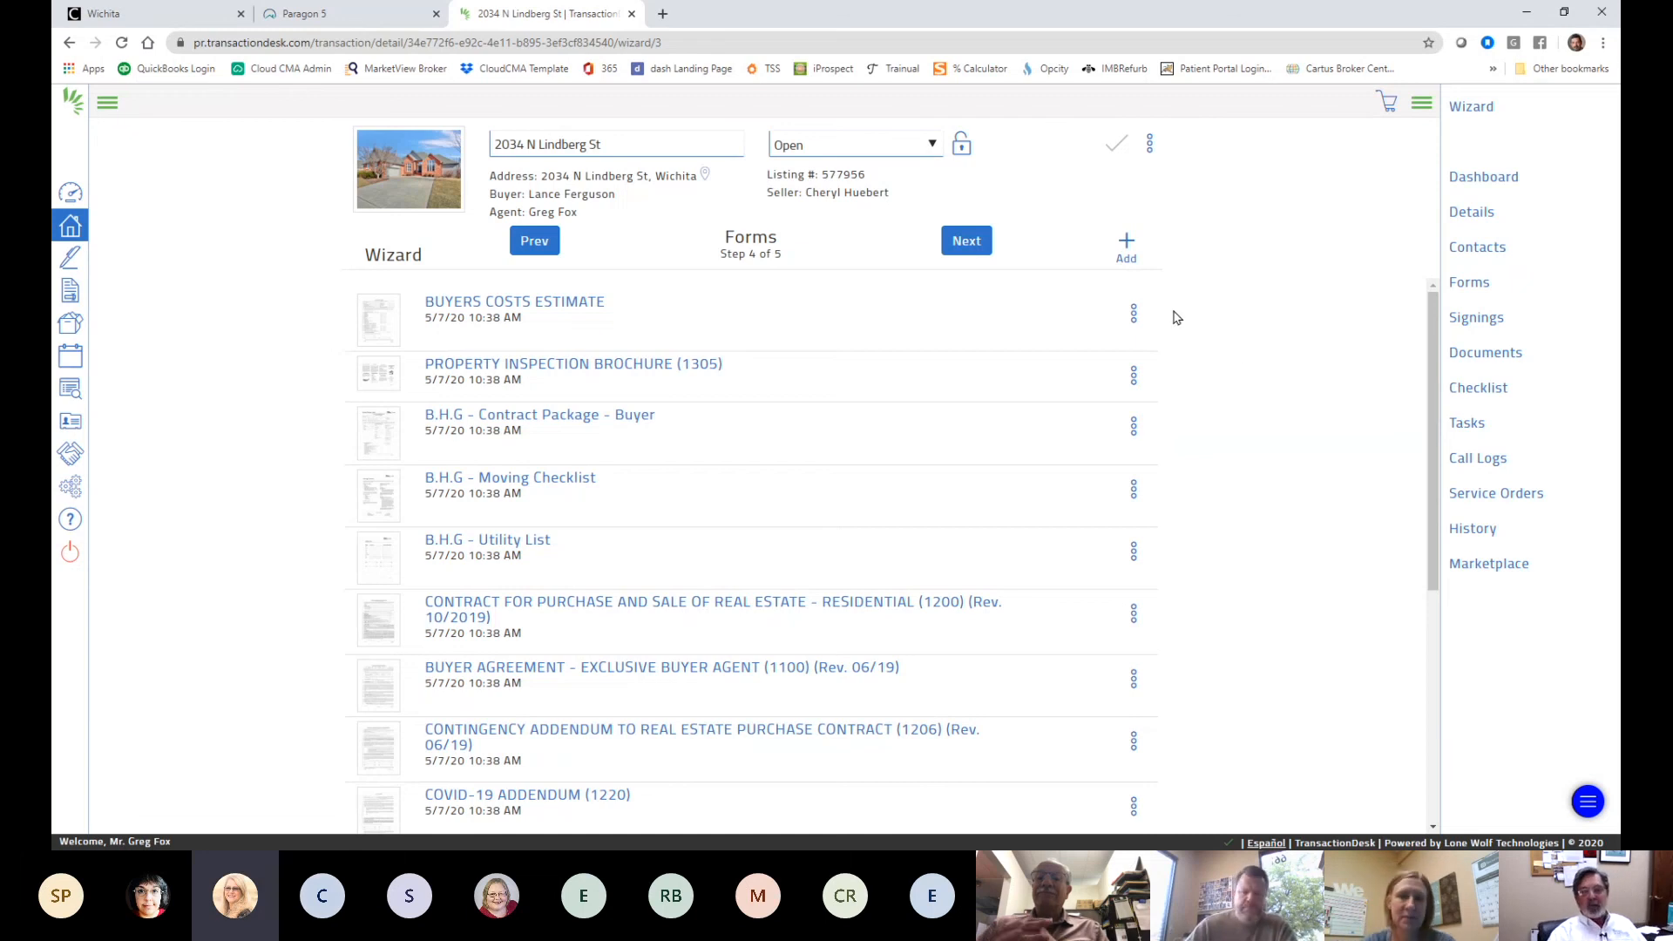
- Delete the B.H.G - Utility List form from the transaction
scroll(1255, 384, "down", 1)
scroll(1254, 390, "down", 1)
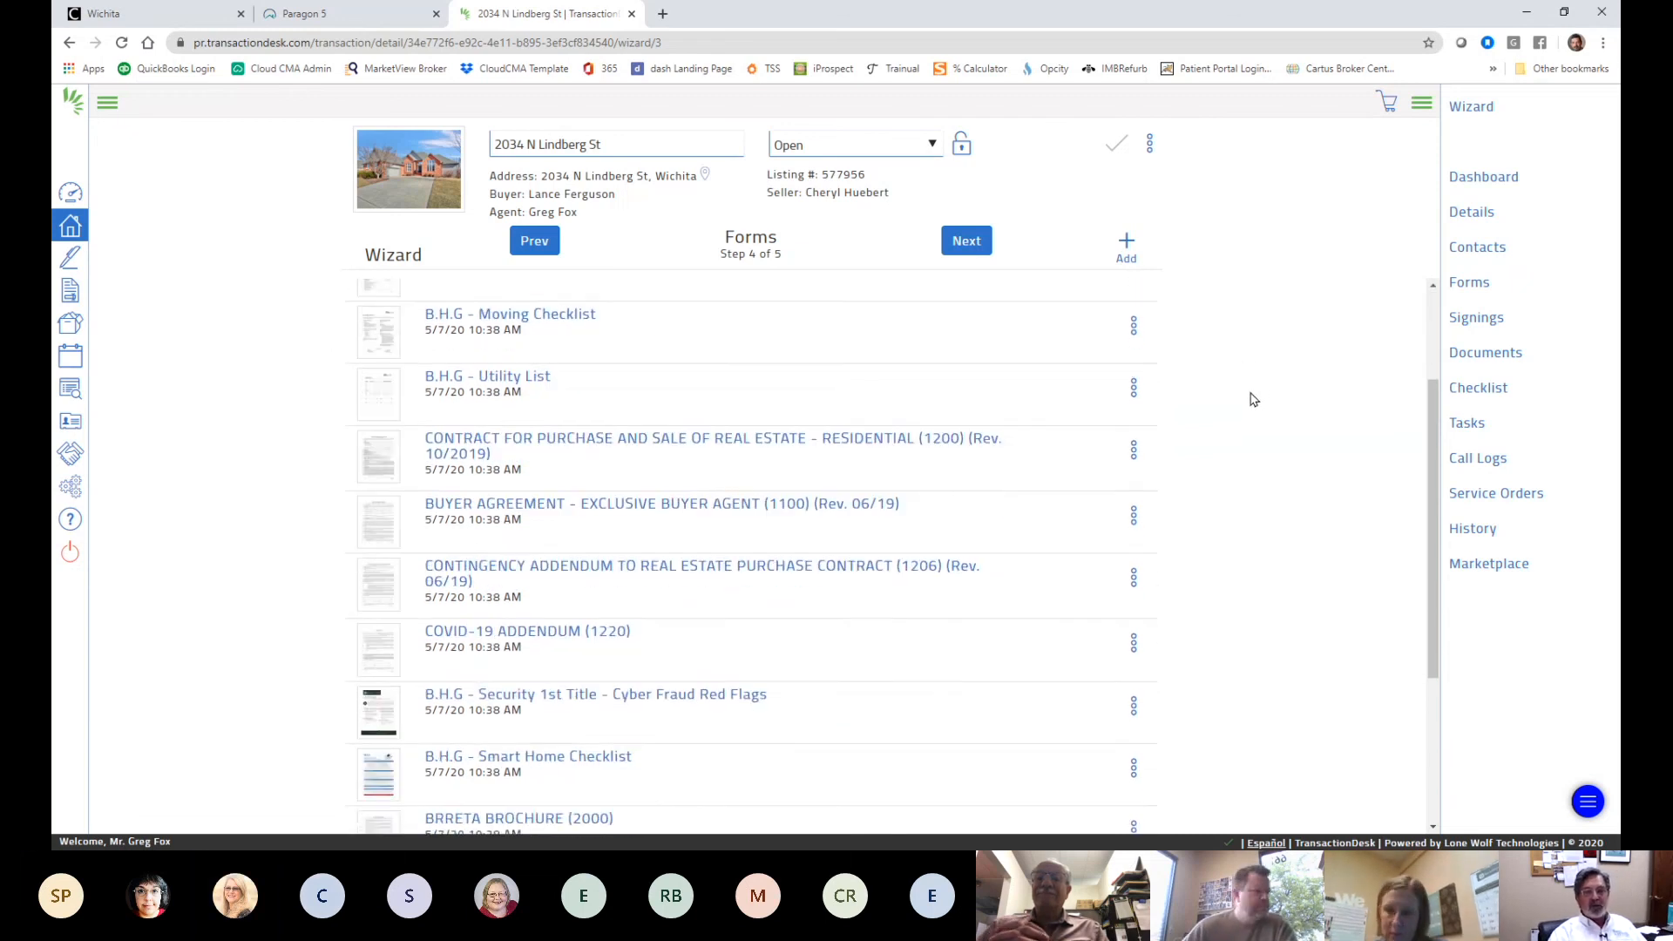
scroll(1248, 405, "up", 1)
scroll(1242, 416, "up", 1)
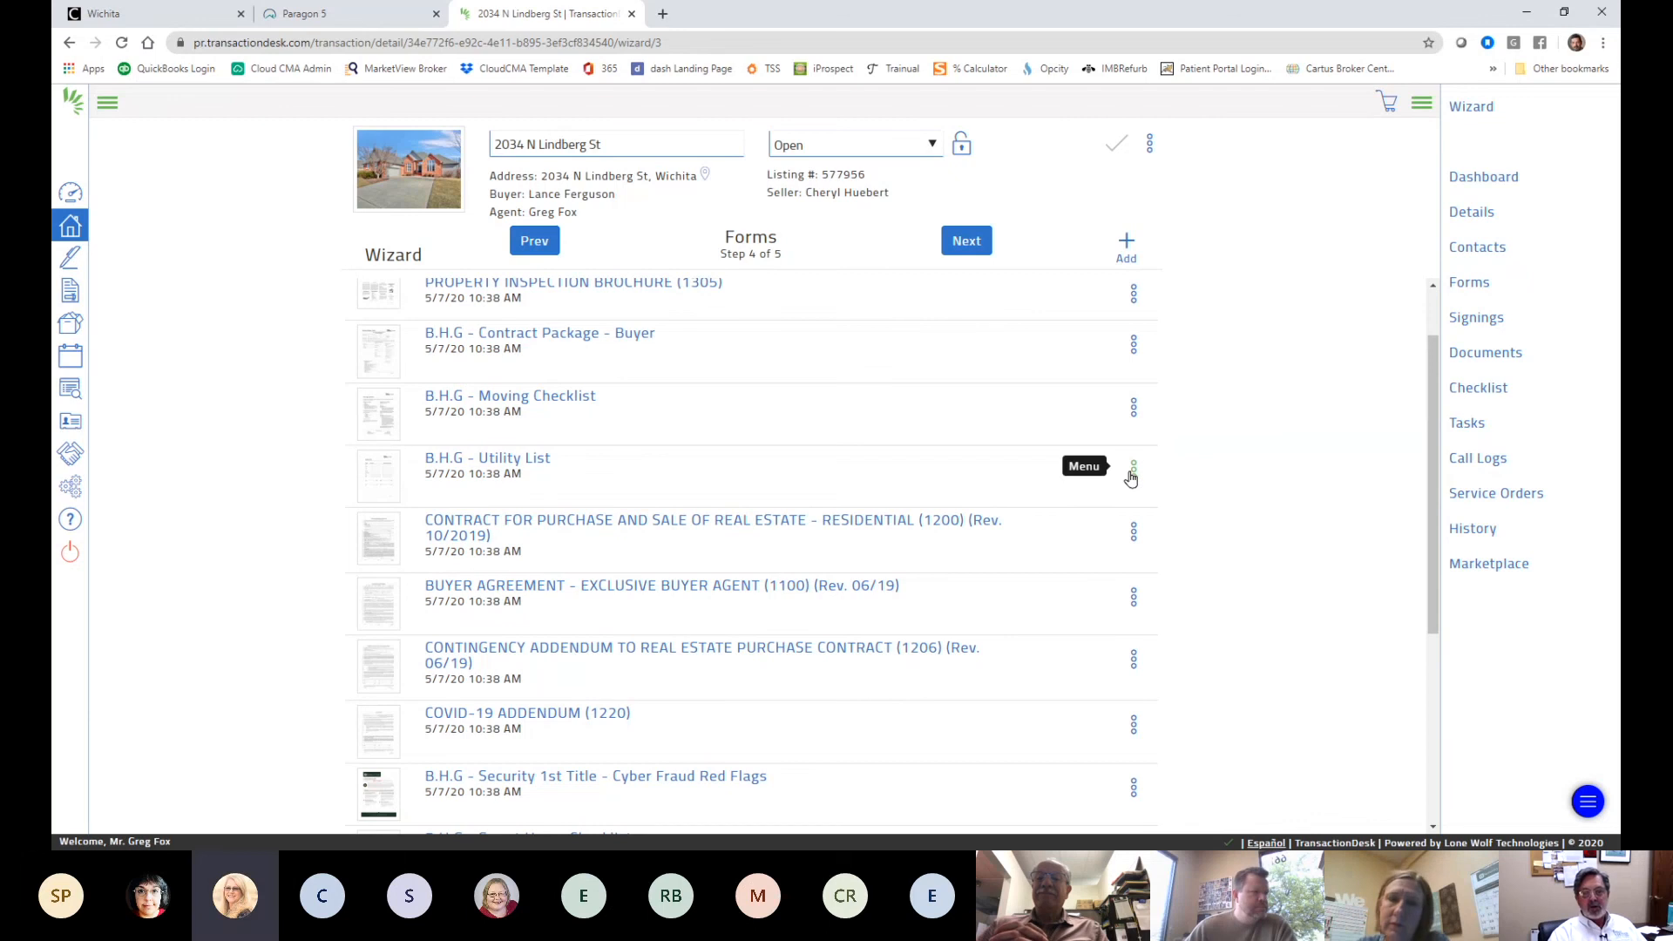
left_click(1133, 471)
left_click(1102, 562)
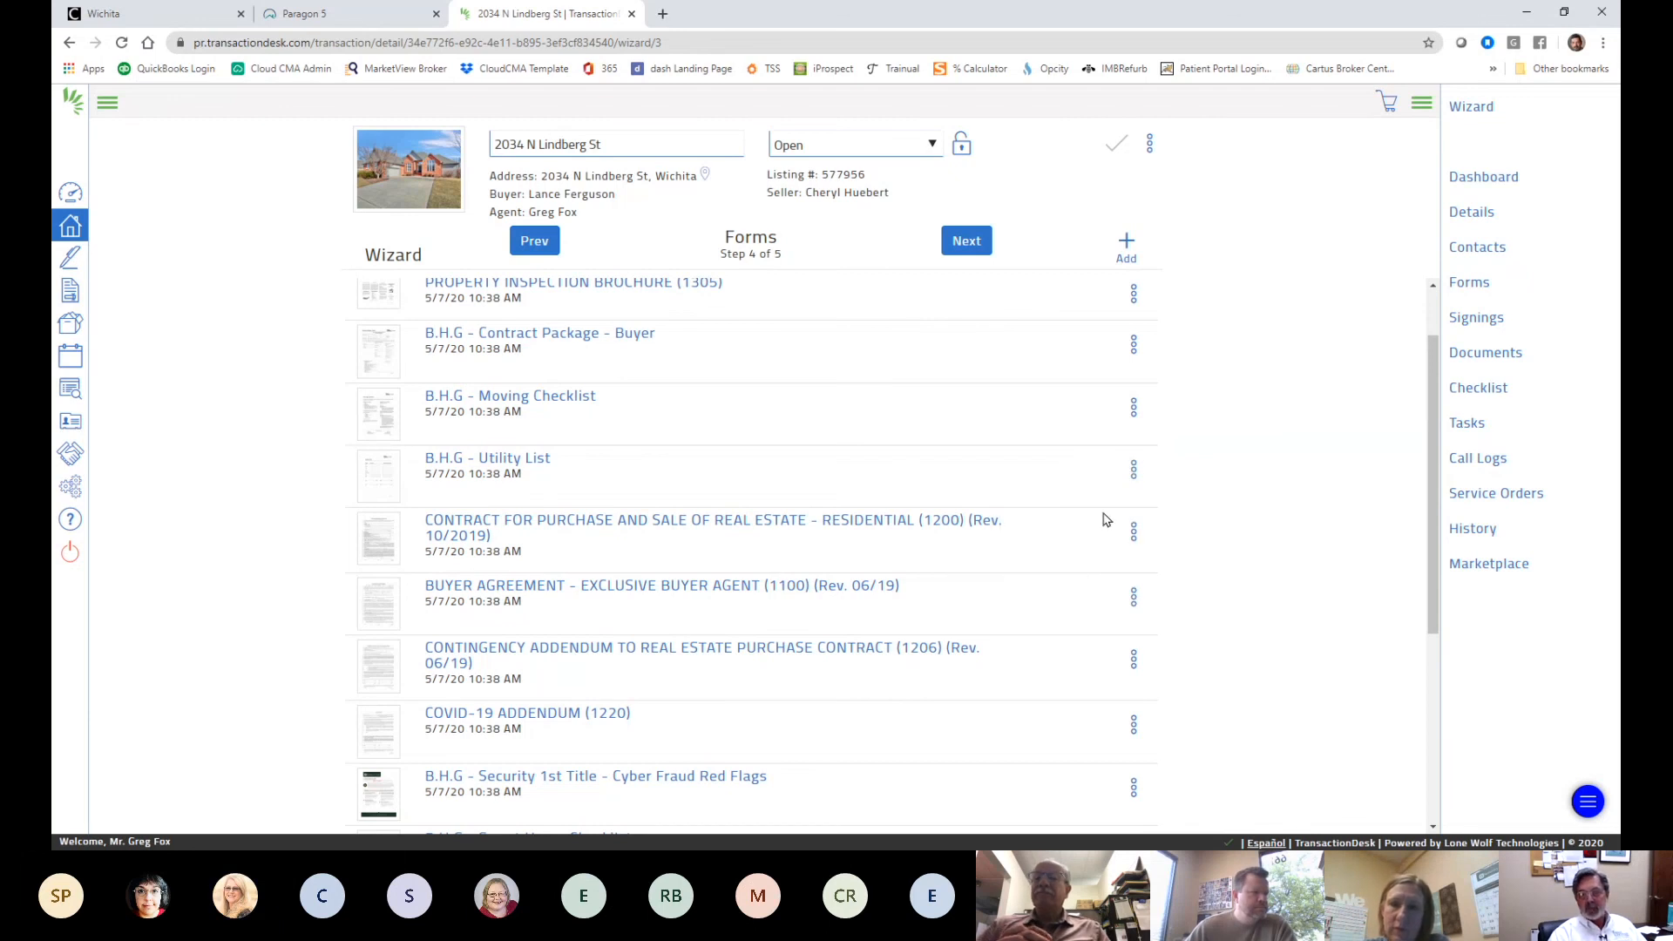
left_click(1133, 471)
left_click(1079, 561)
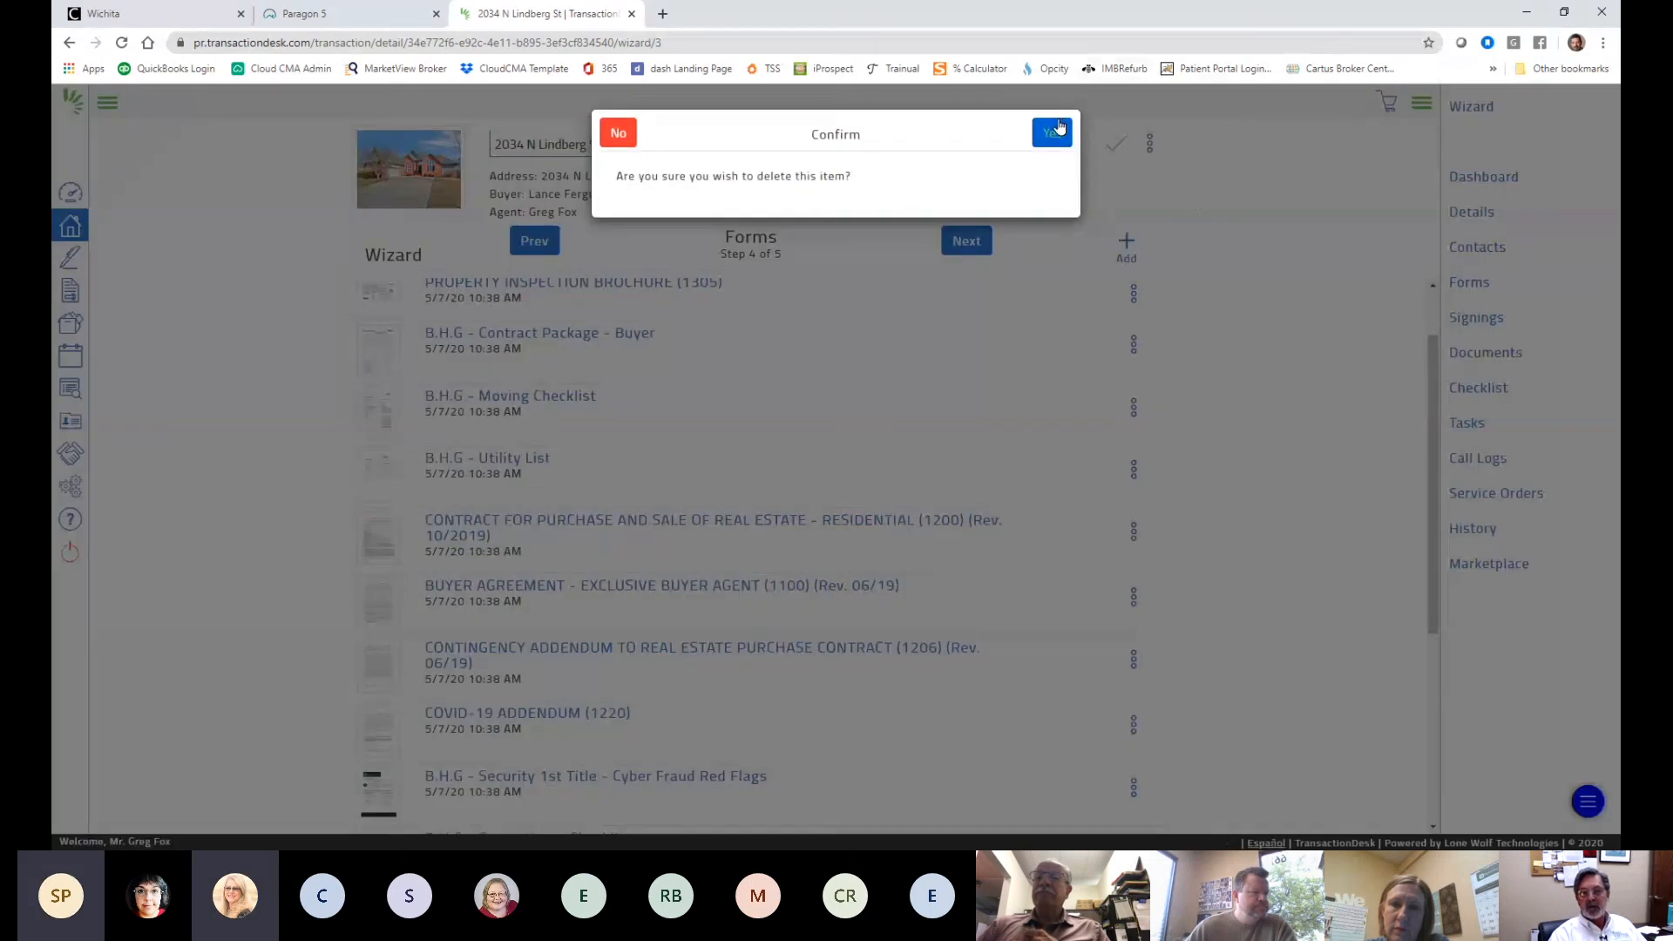
left_click(1050, 103)
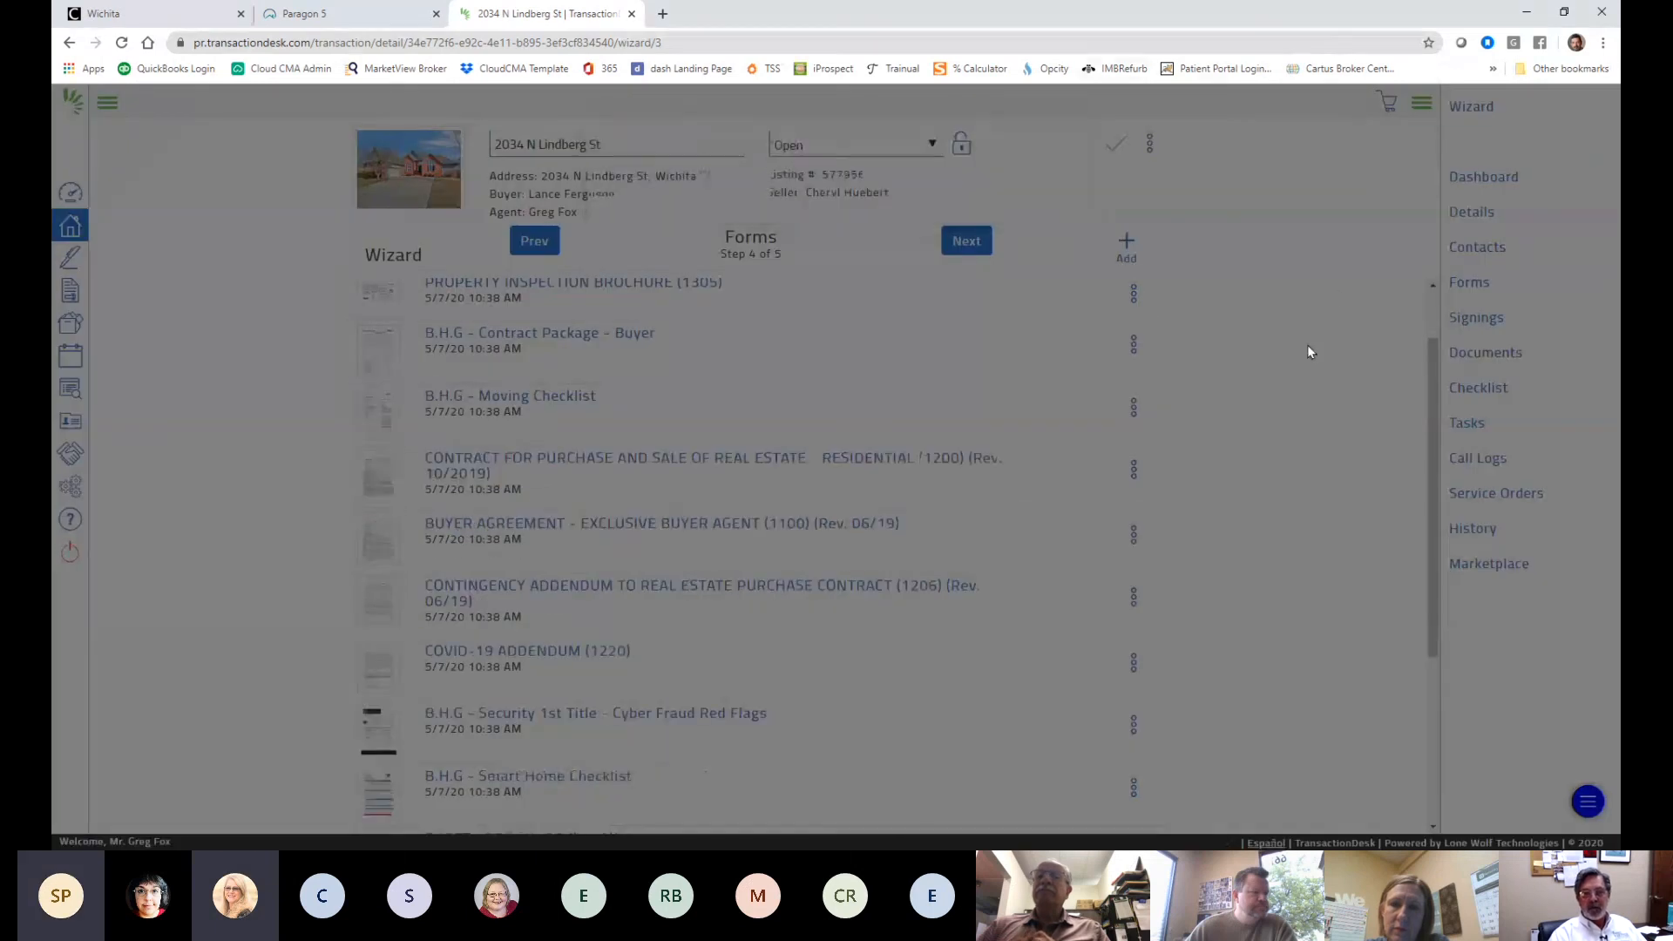
scroll(1299, 354, "down", 4)
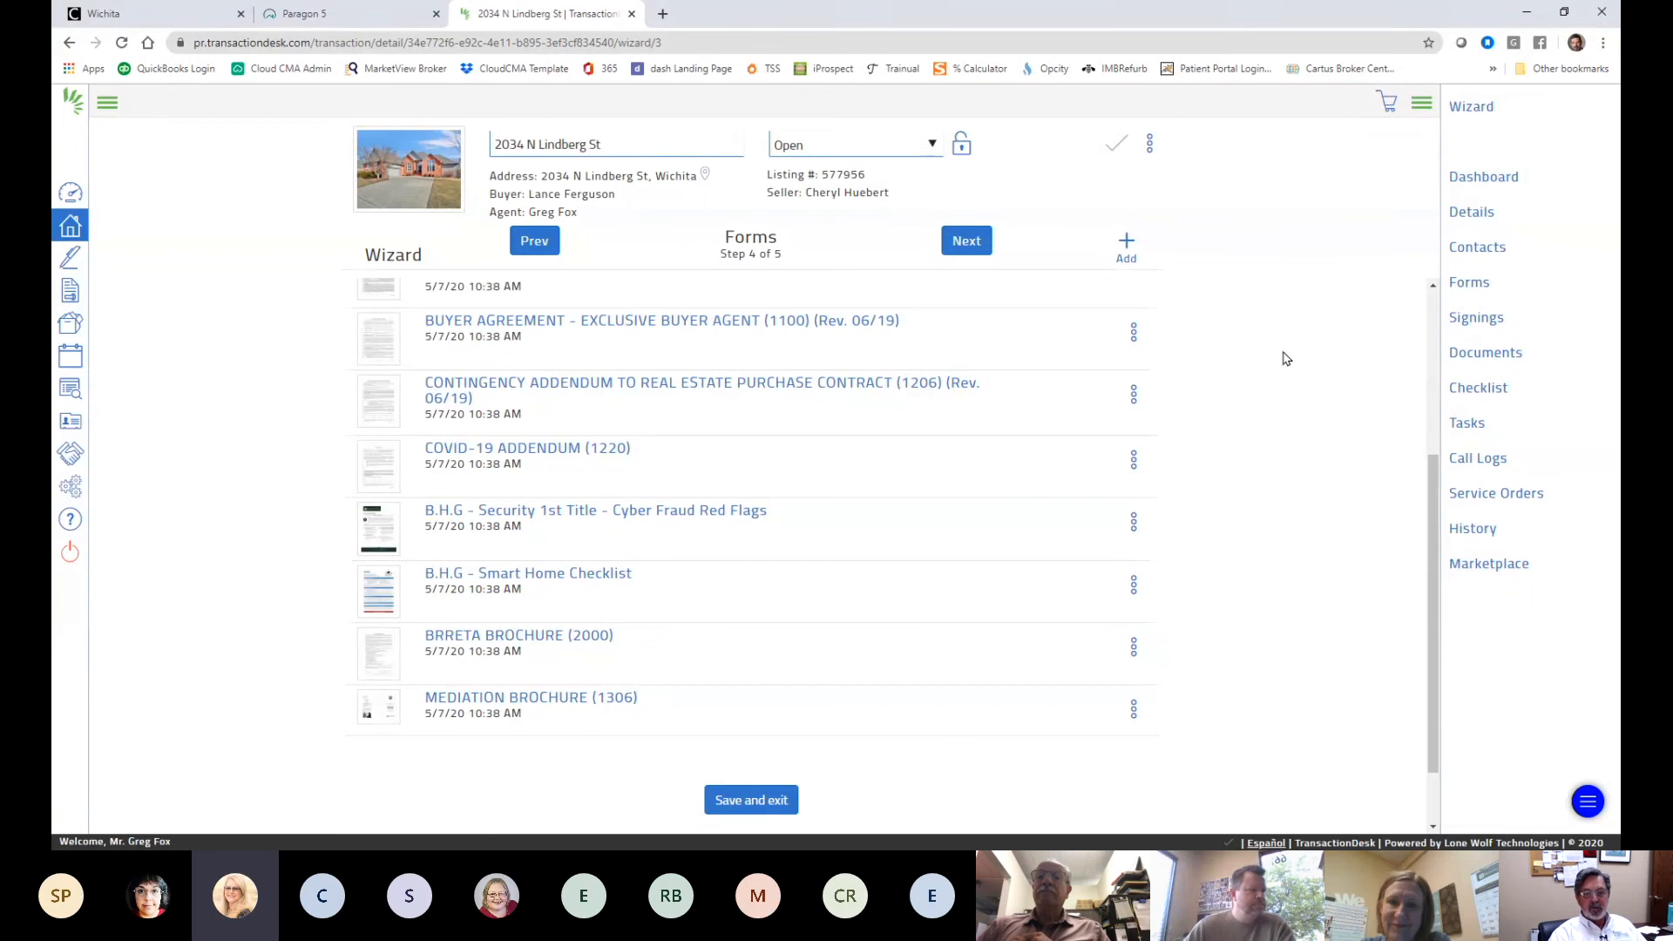
scroll(1183, 556, "up", 3)
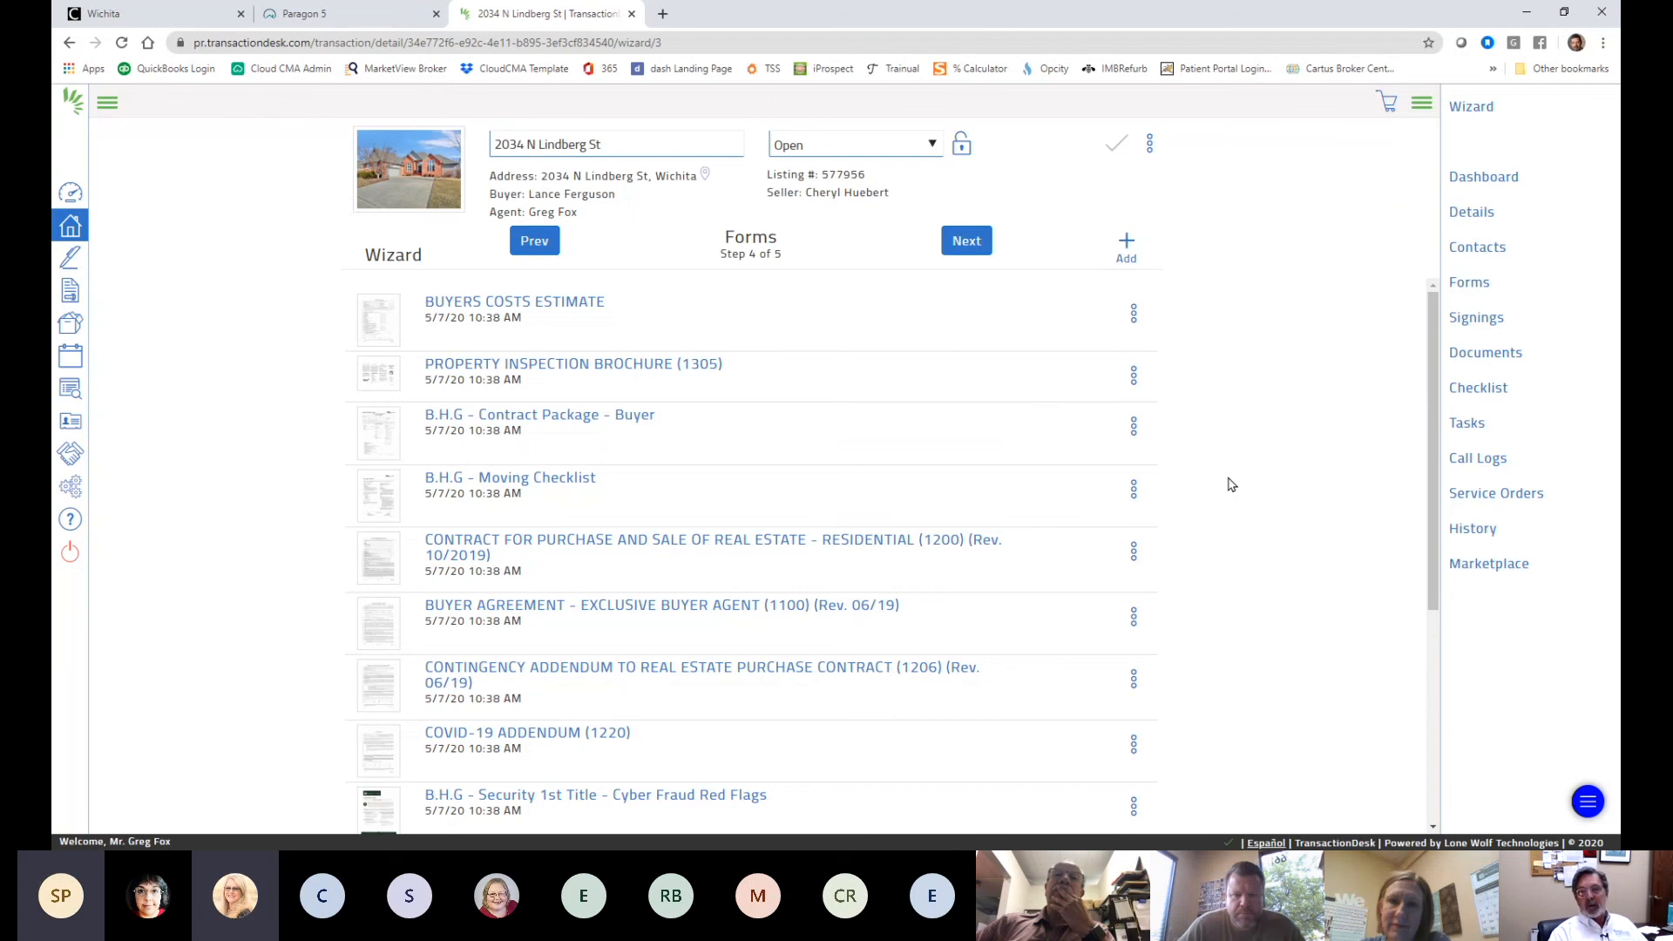
- Open the add-forms catalogue and browse the Buyer folder
left_click(1125, 242)
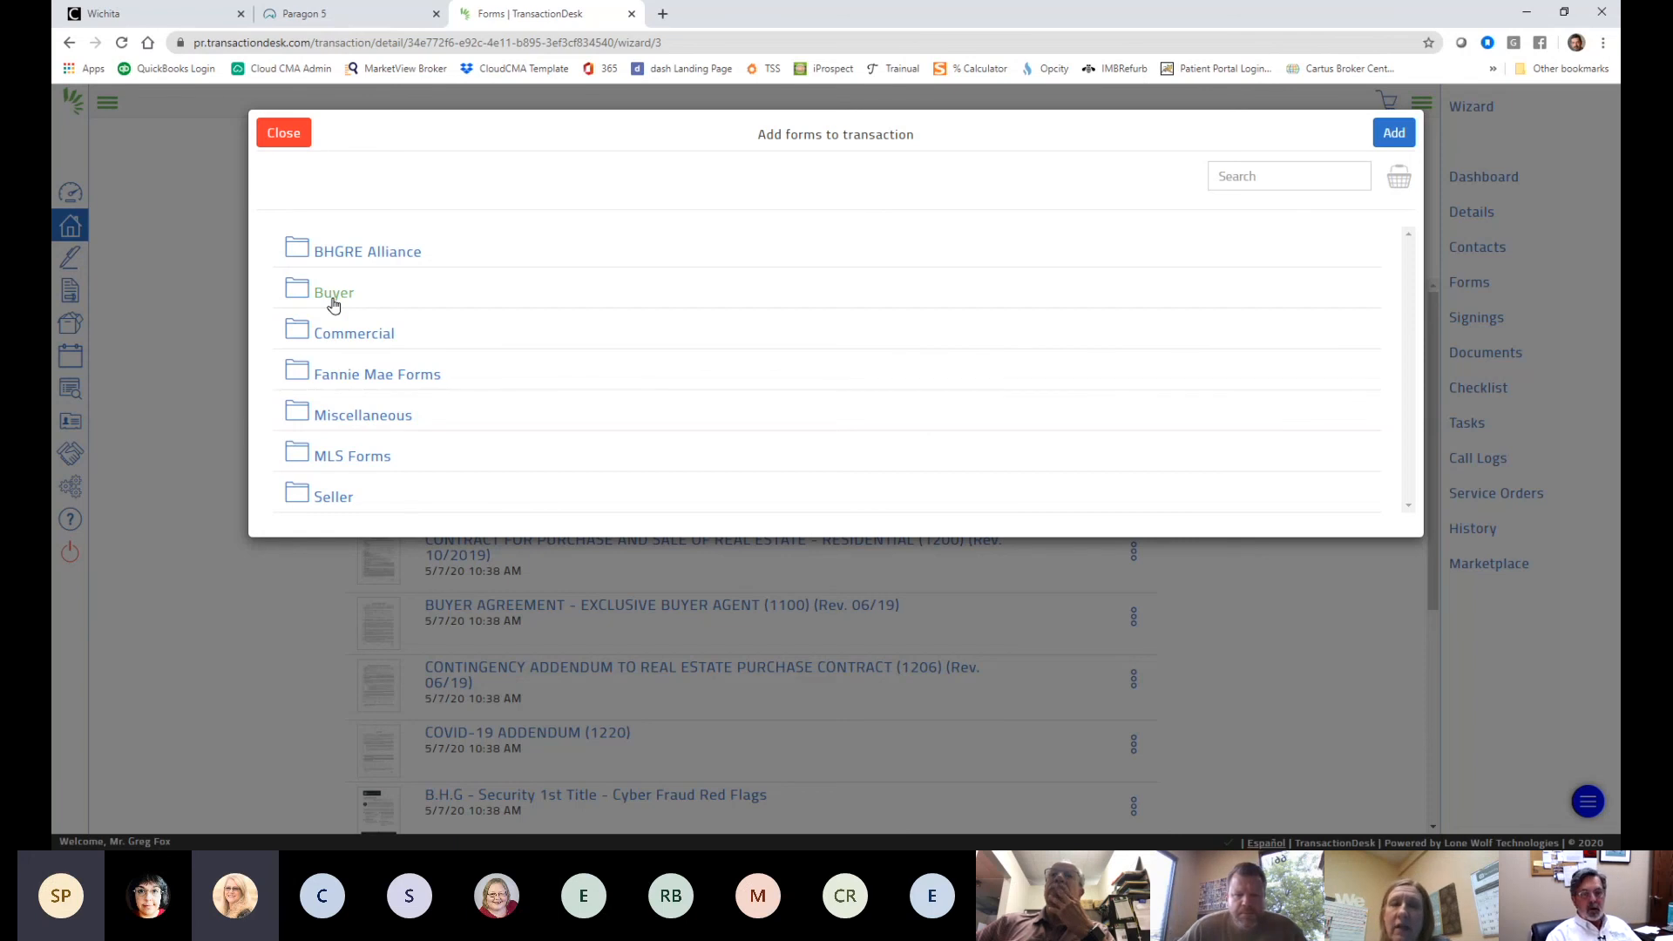
left_click(334, 294)
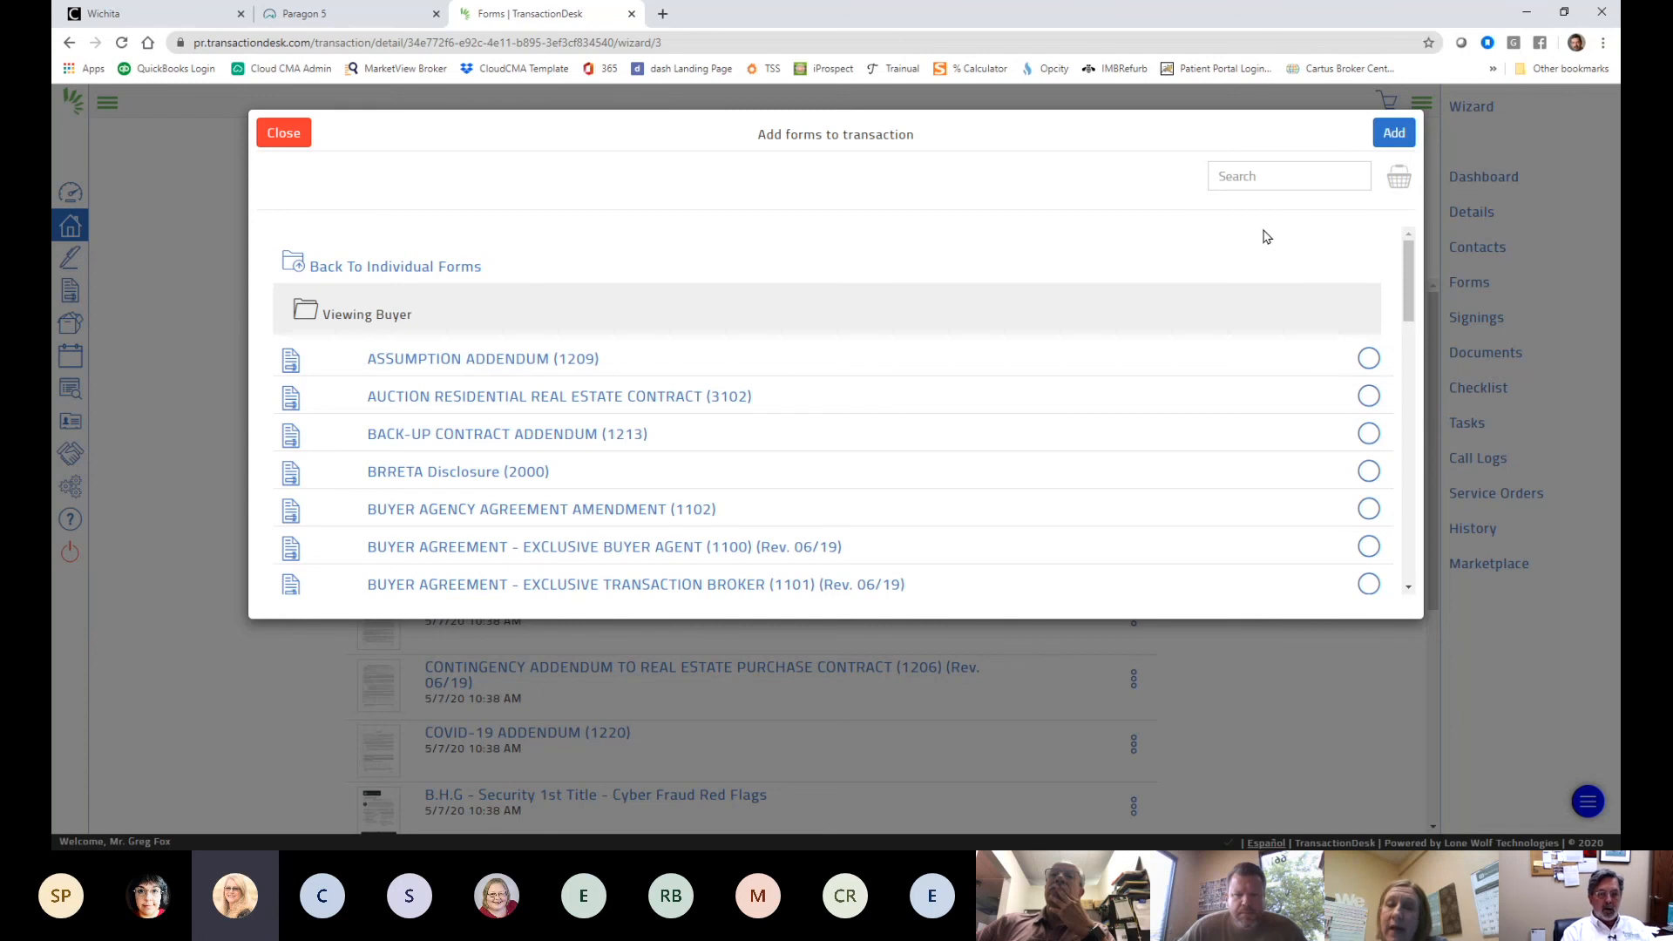
scroll(1263, 239, "down", 5)
scroll(1230, 316, "down", 6)
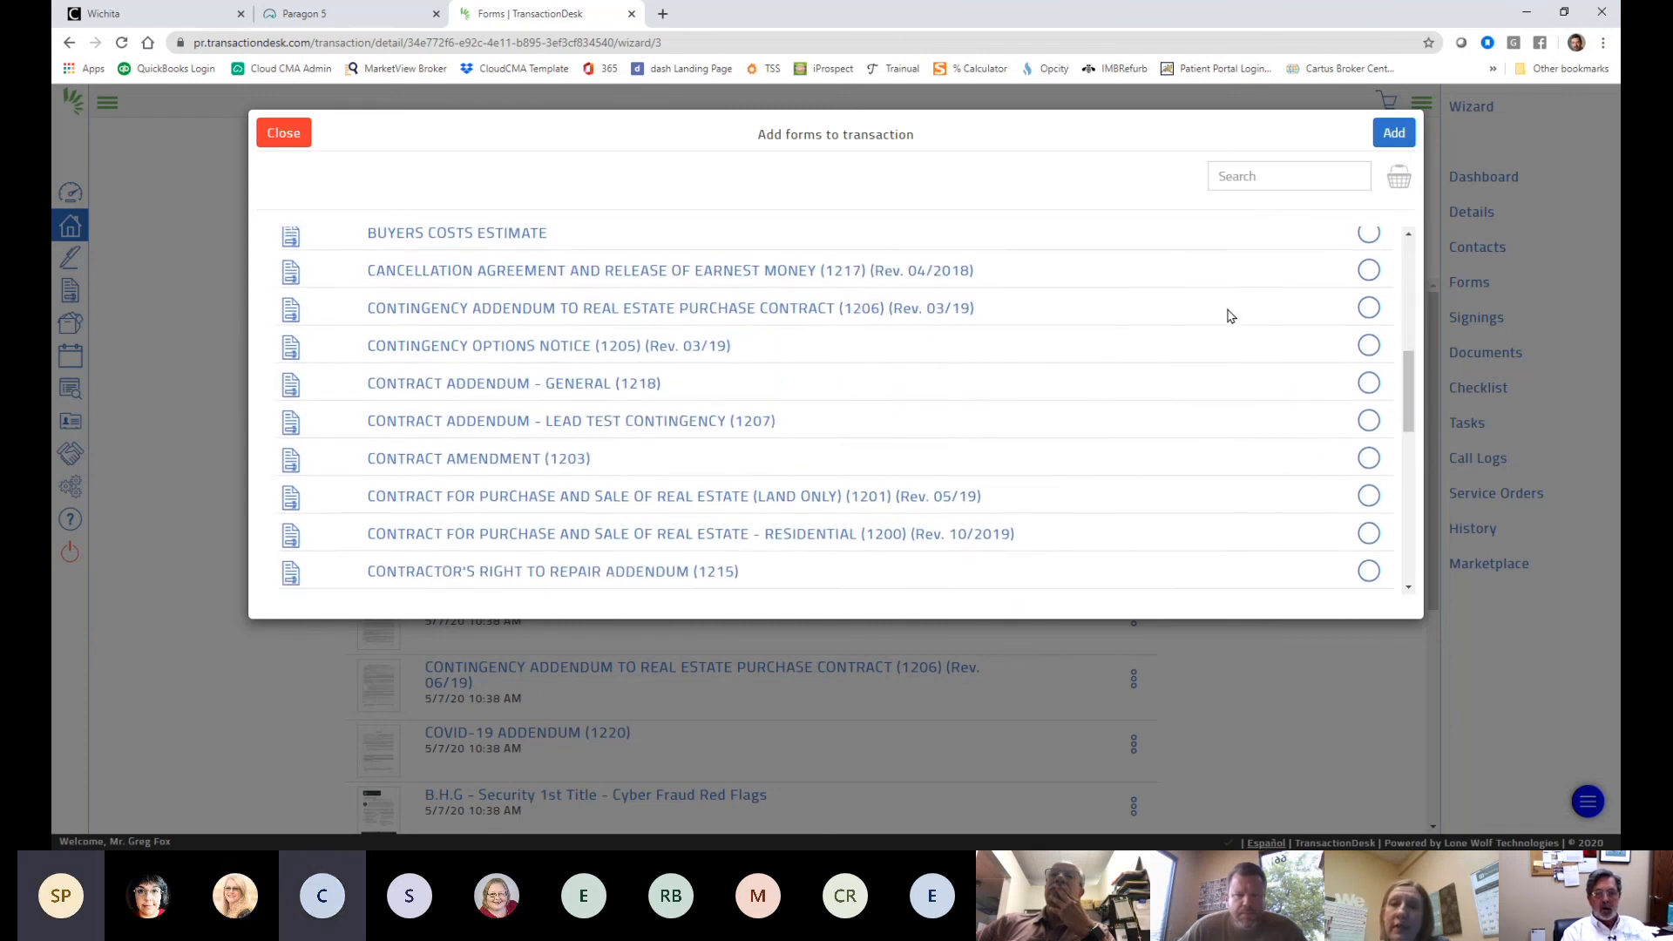
scroll(1230, 317, "down", 2)
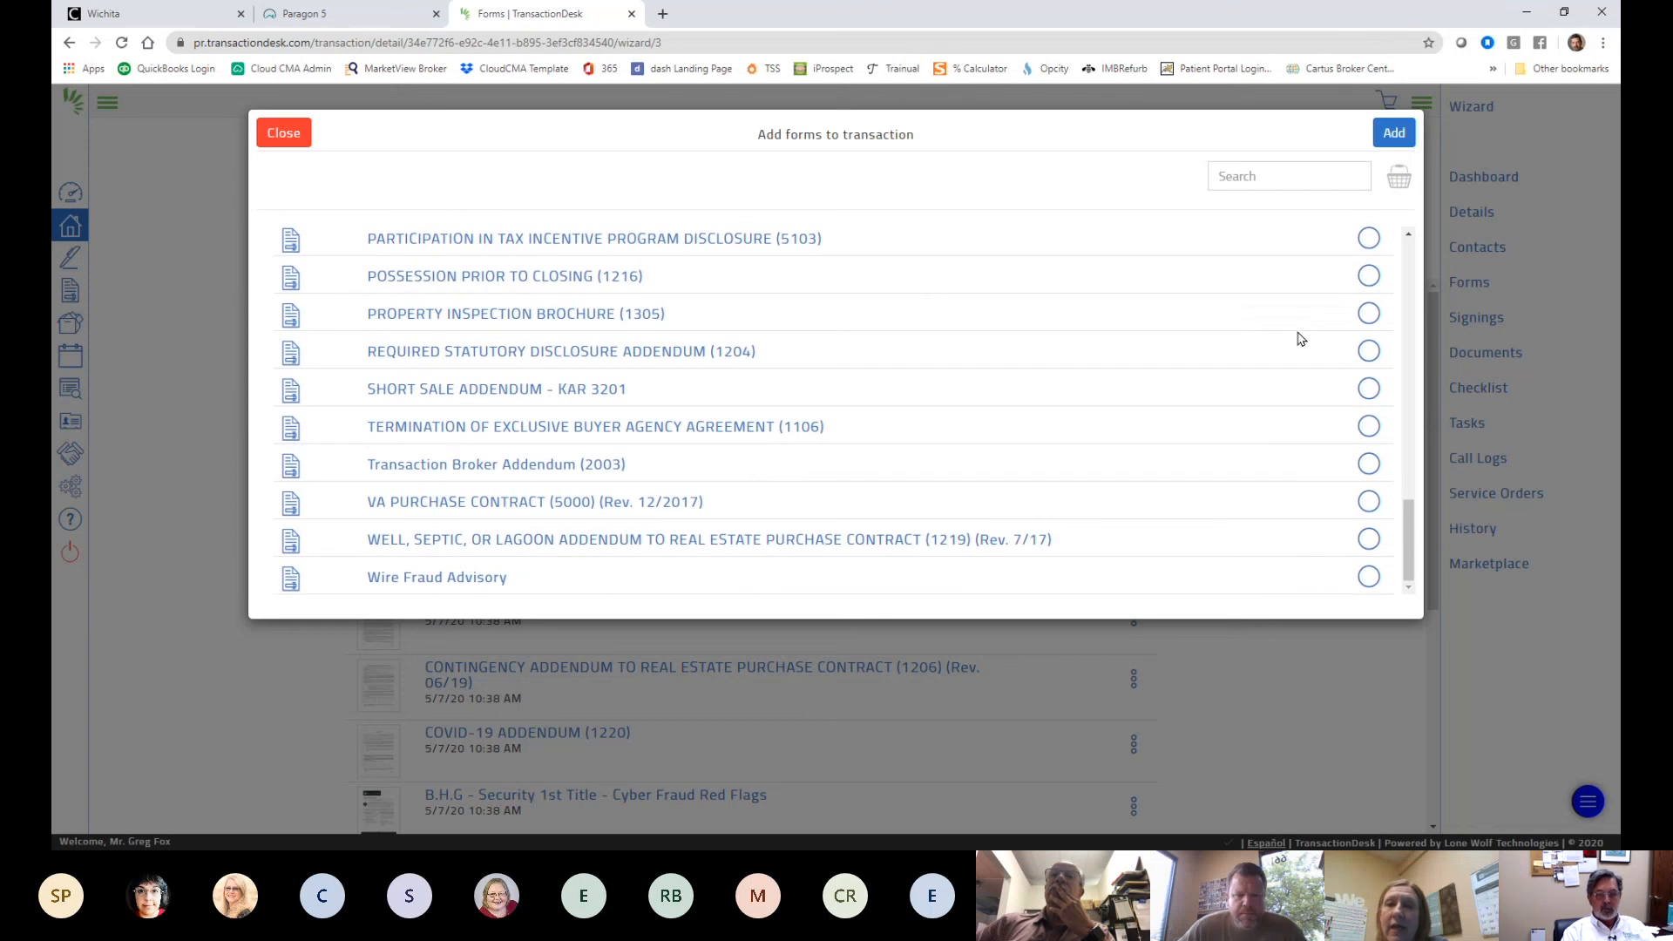
scroll(1251, 297, "up", 12)
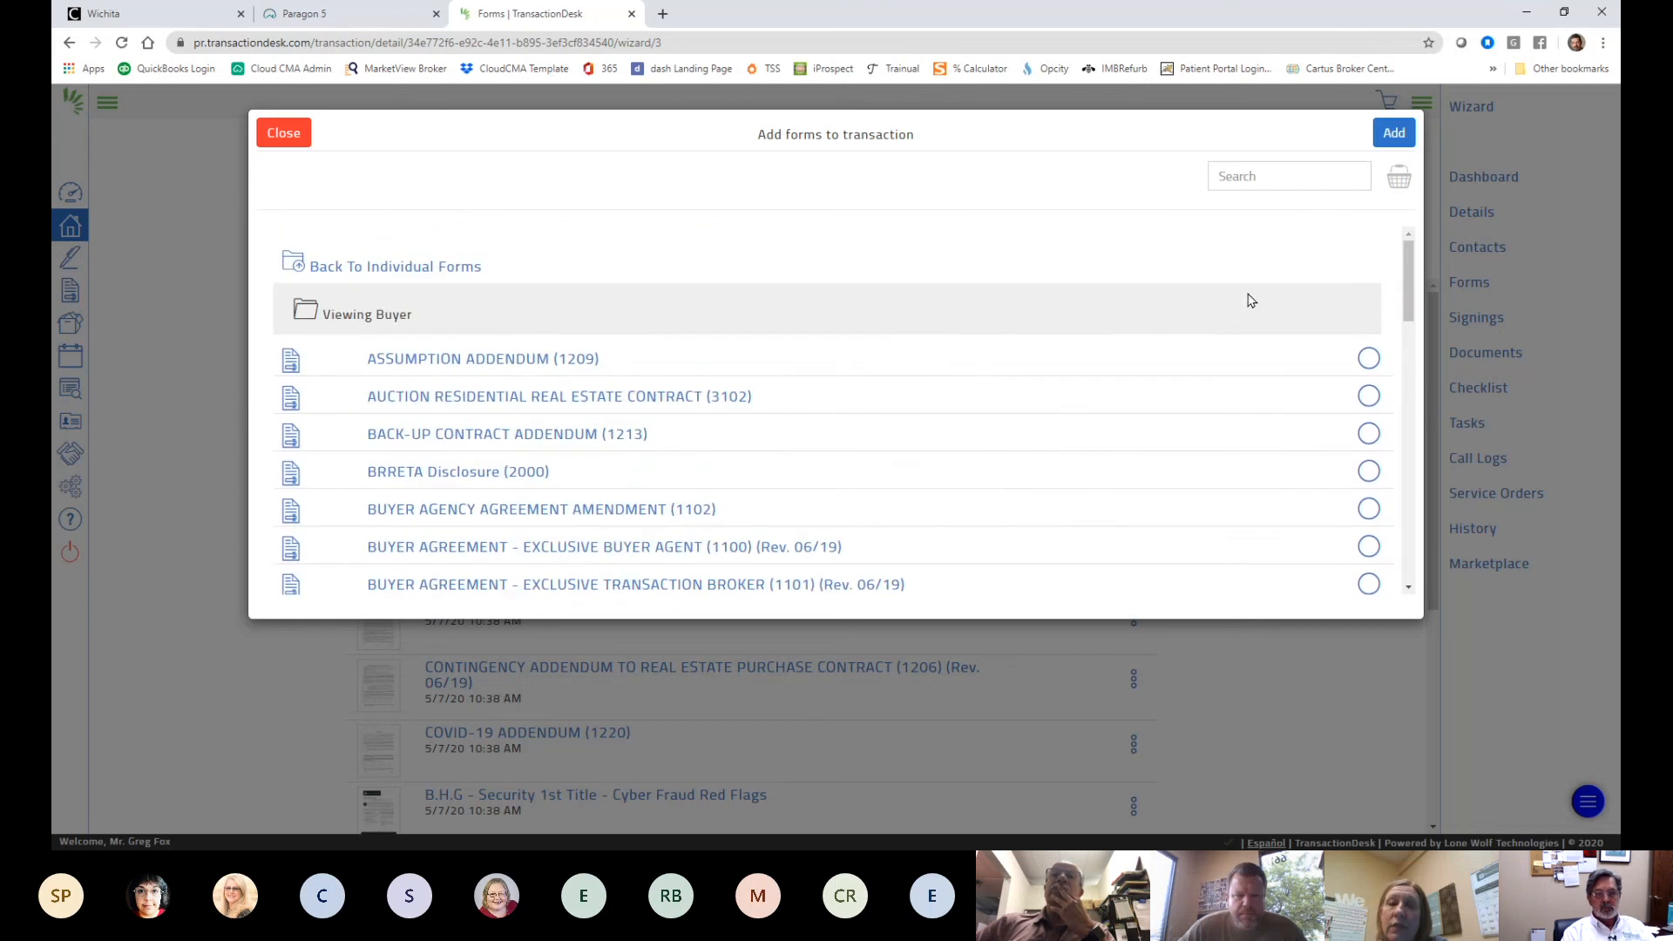
scroll(1251, 301, "down", 1)
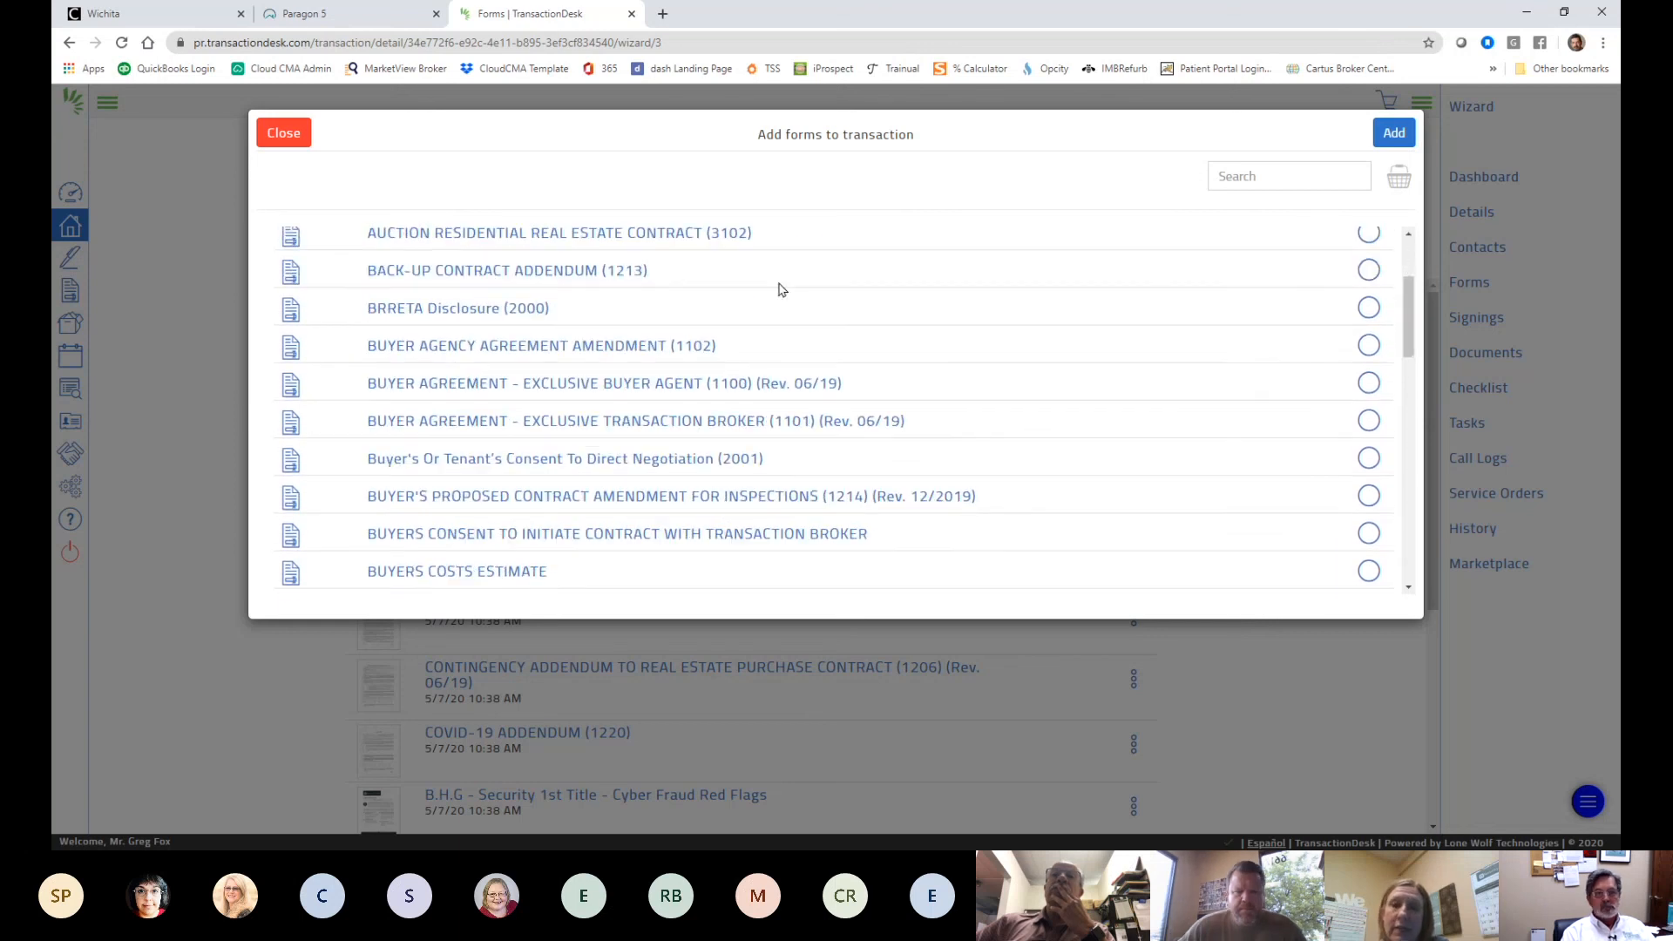
- Tick Buyer Agency Agreement Amendment (1102) and BUYERS COSTS ESTIMATE, then close the window
left_click(1367, 309)
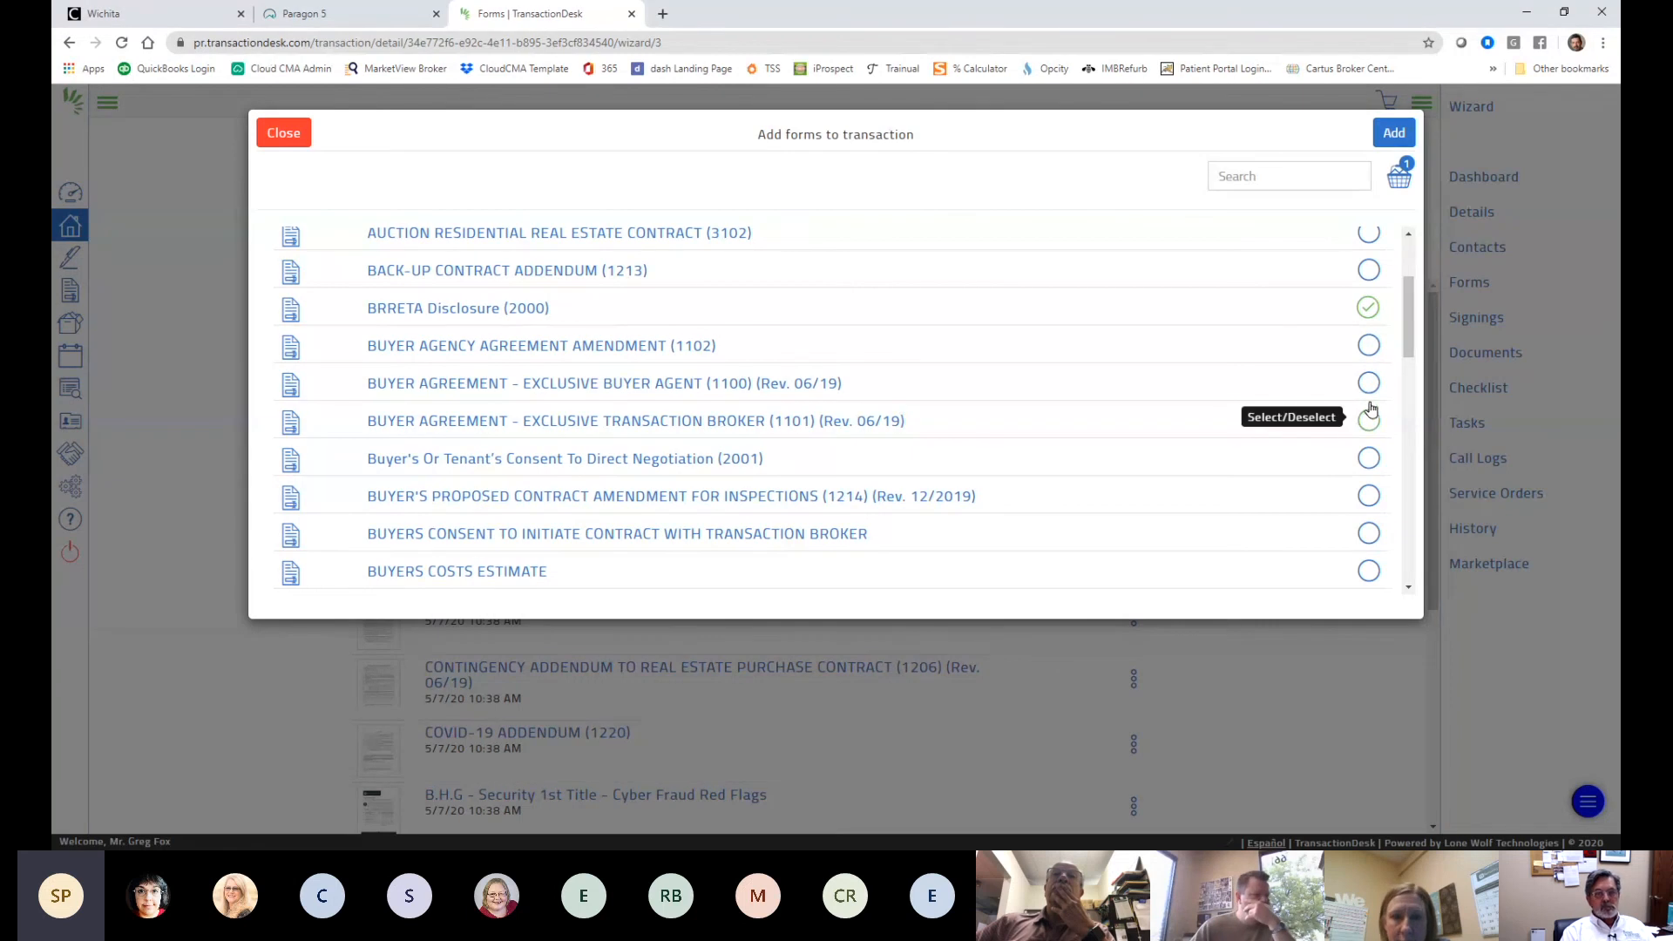
left_click(1370, 346)
scroll(1234, 513, "down", 2)
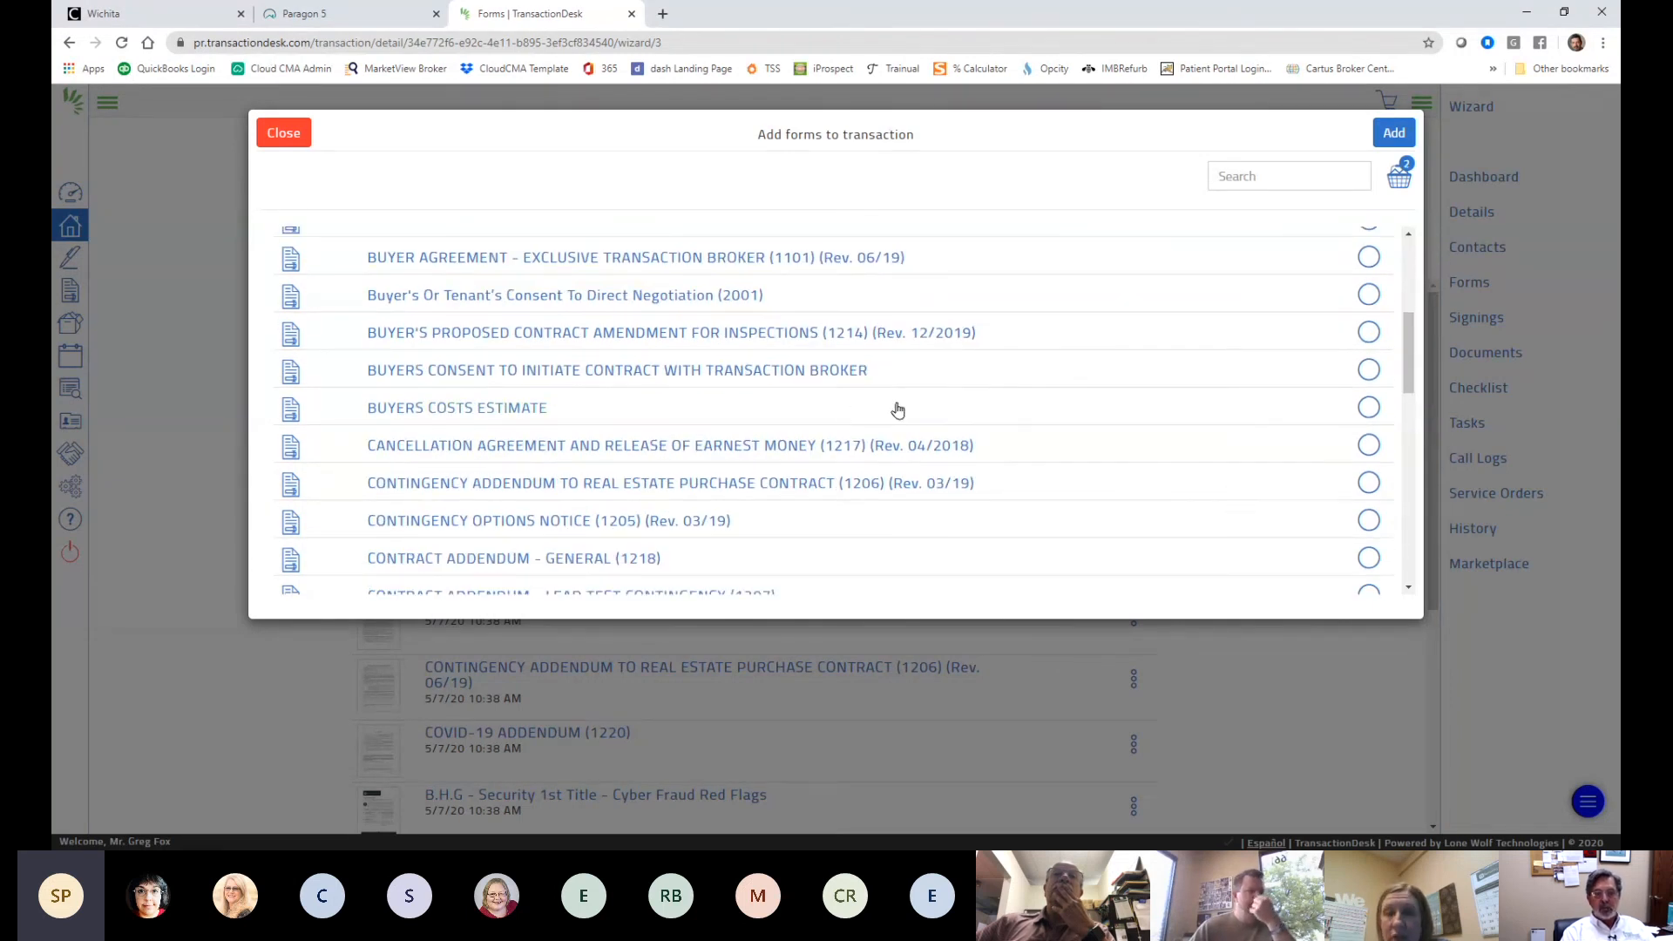
left_click(1368, 407)
scroll(1124, 486, "down", 2)
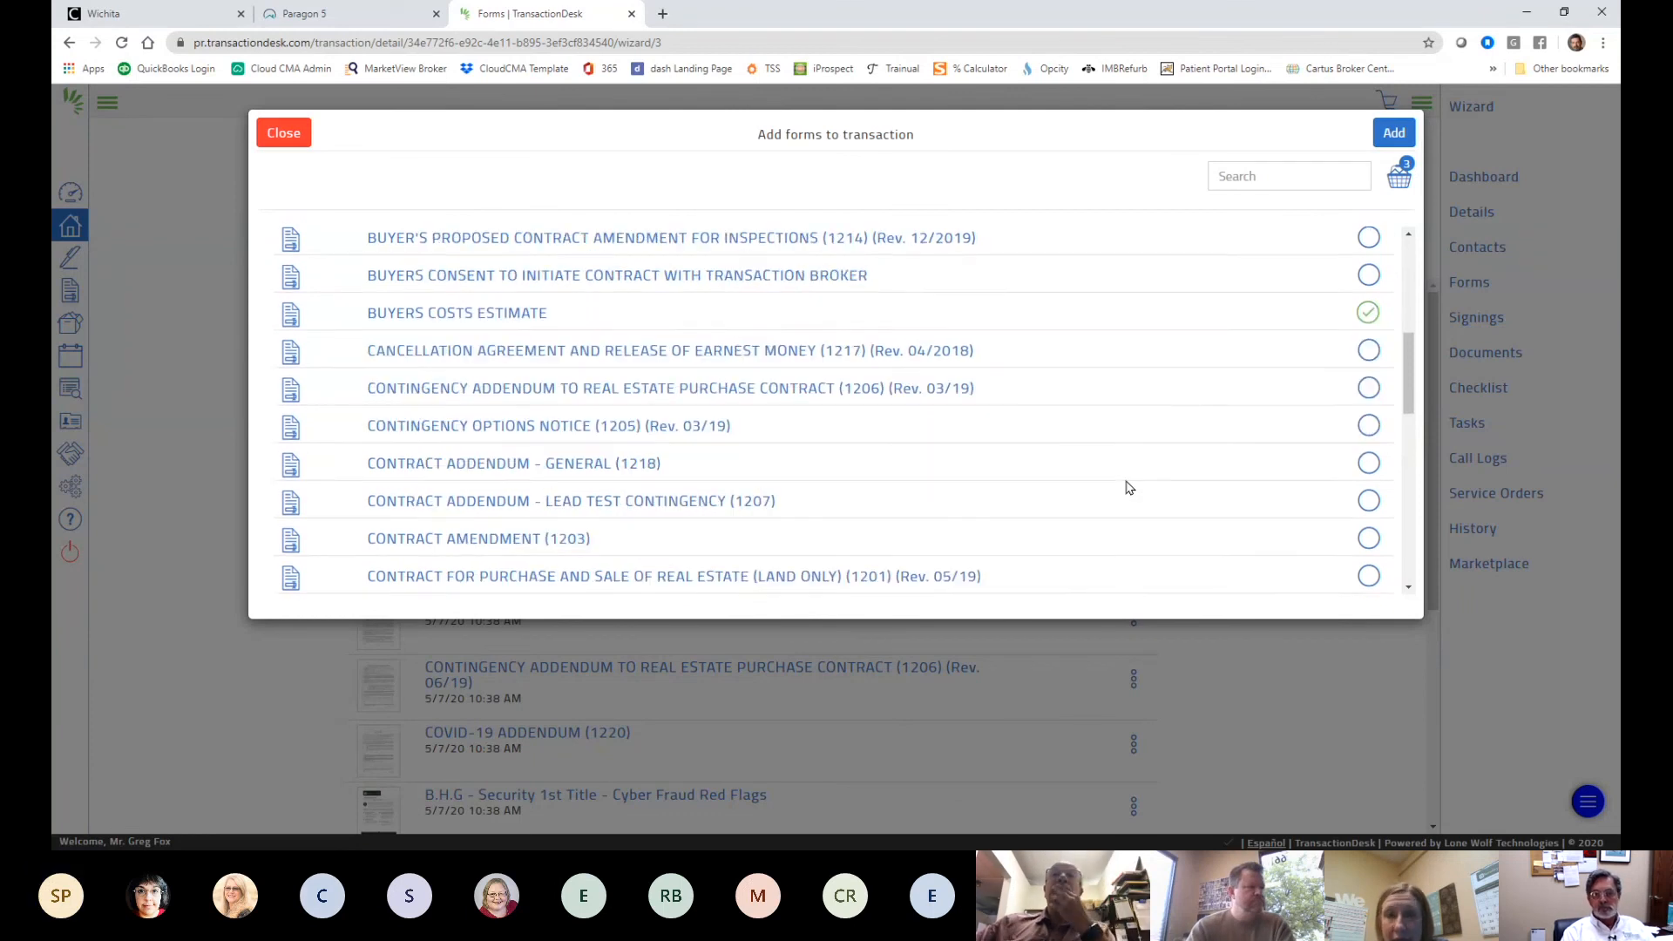
scroll(944, 477, "down", 1)
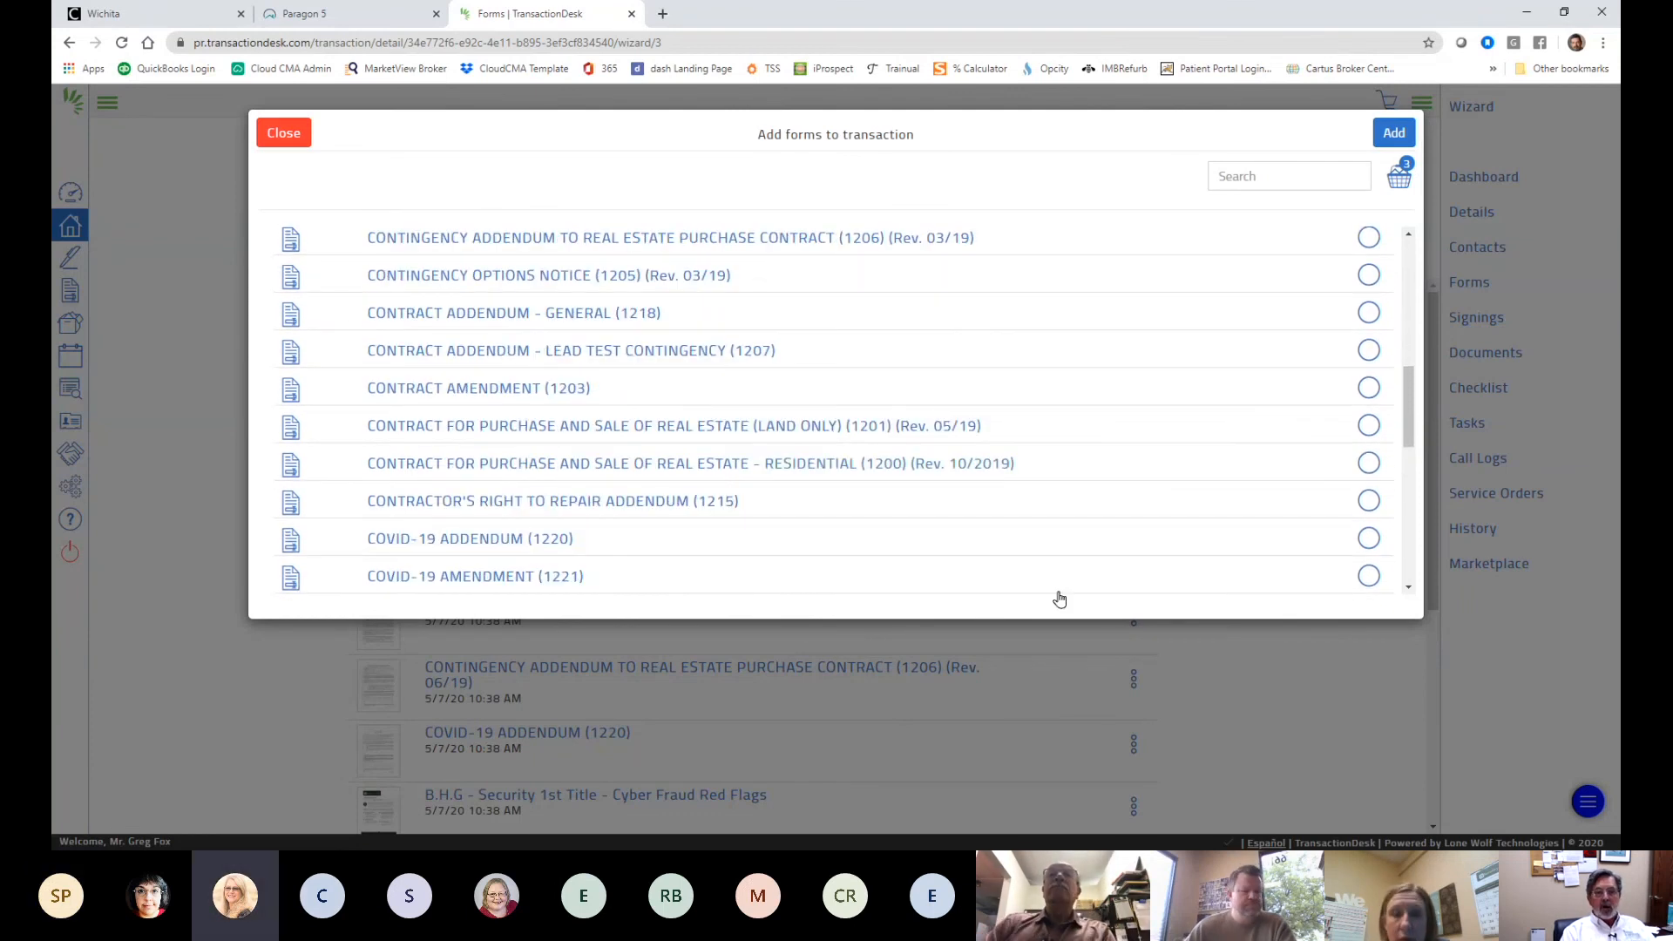
scroll(1089, 513, "down", 3)
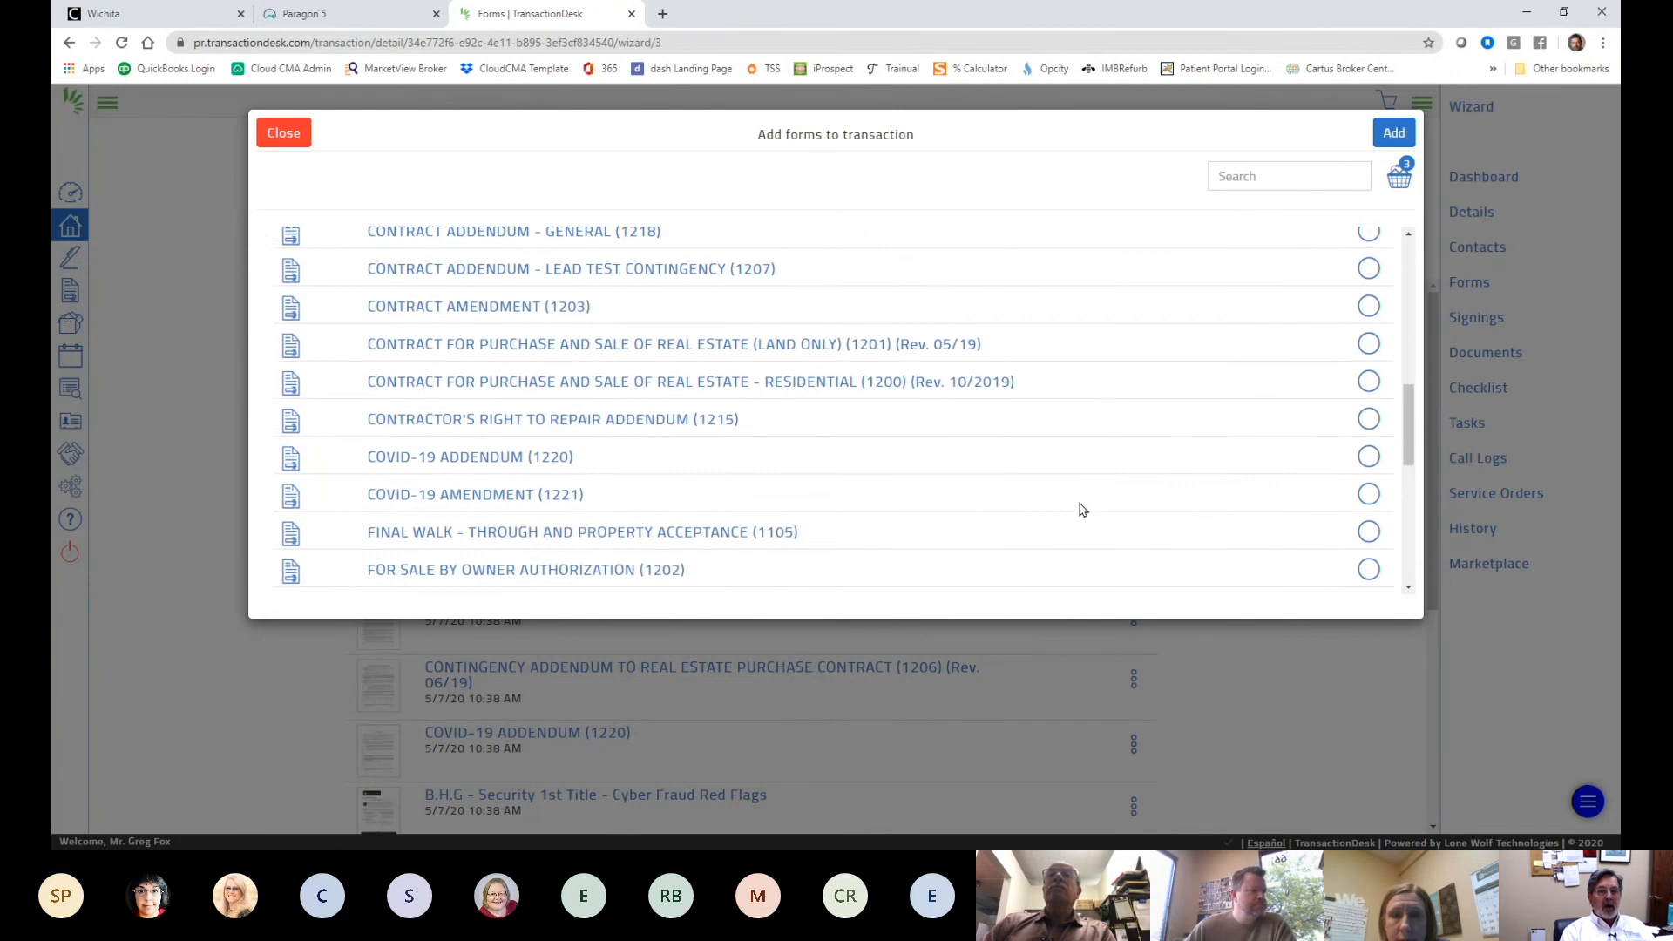
scroll(1100, 510, "down", 4)
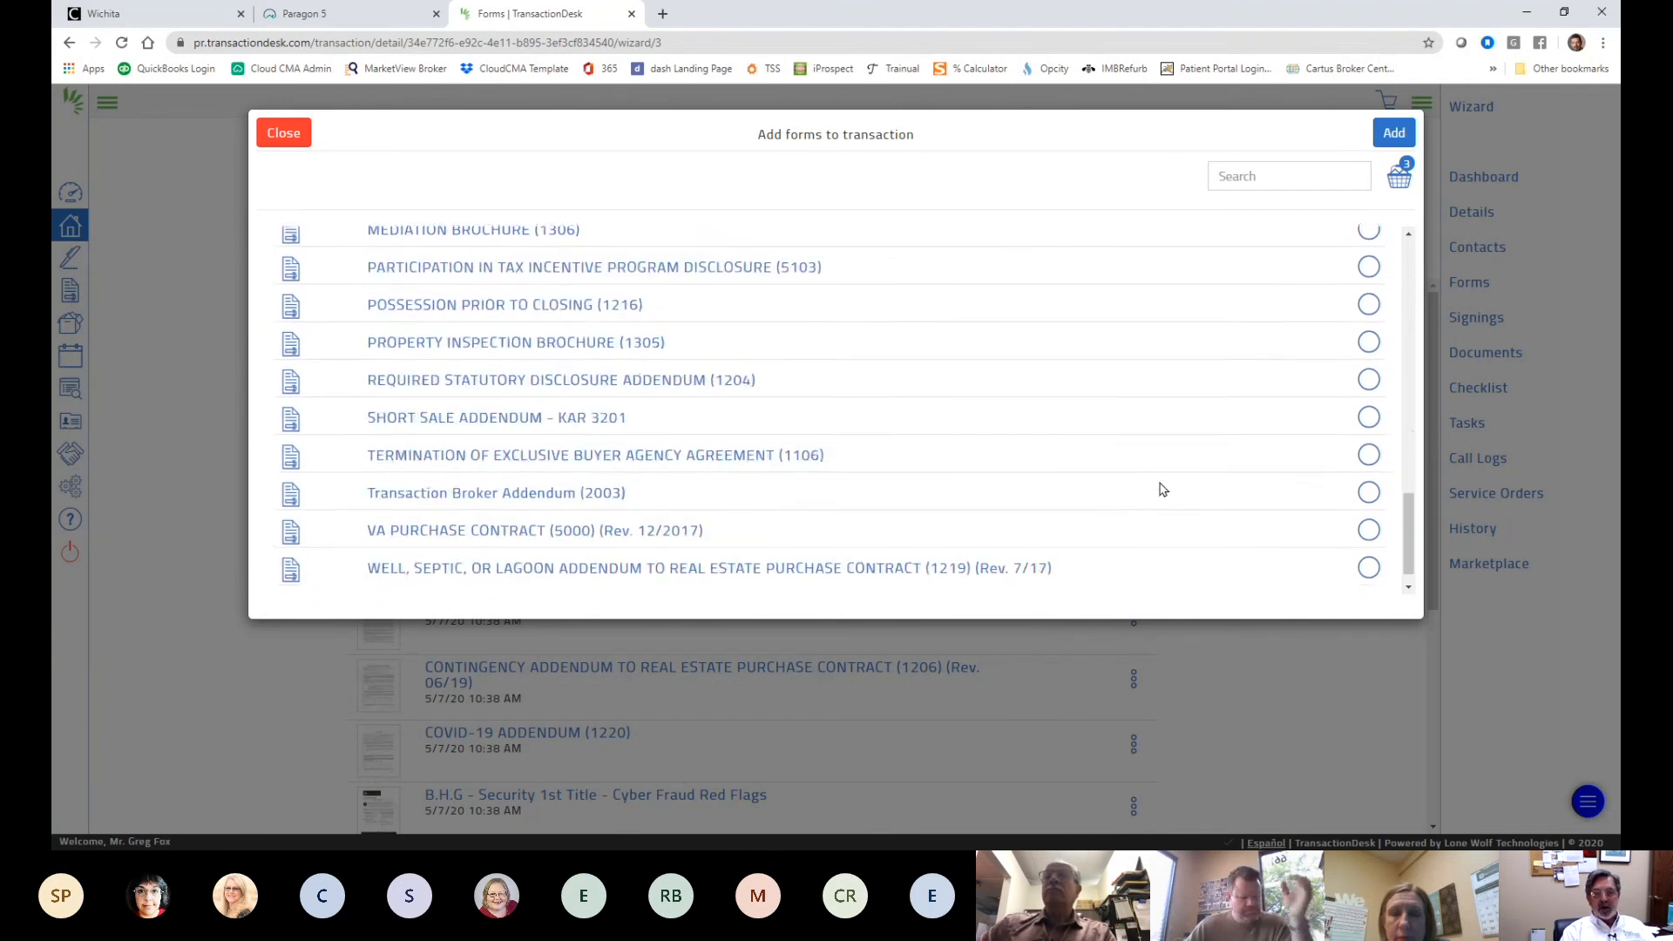
scroll(1161, 485, "up", 5)
scroll(1162, 480, "up", 4)
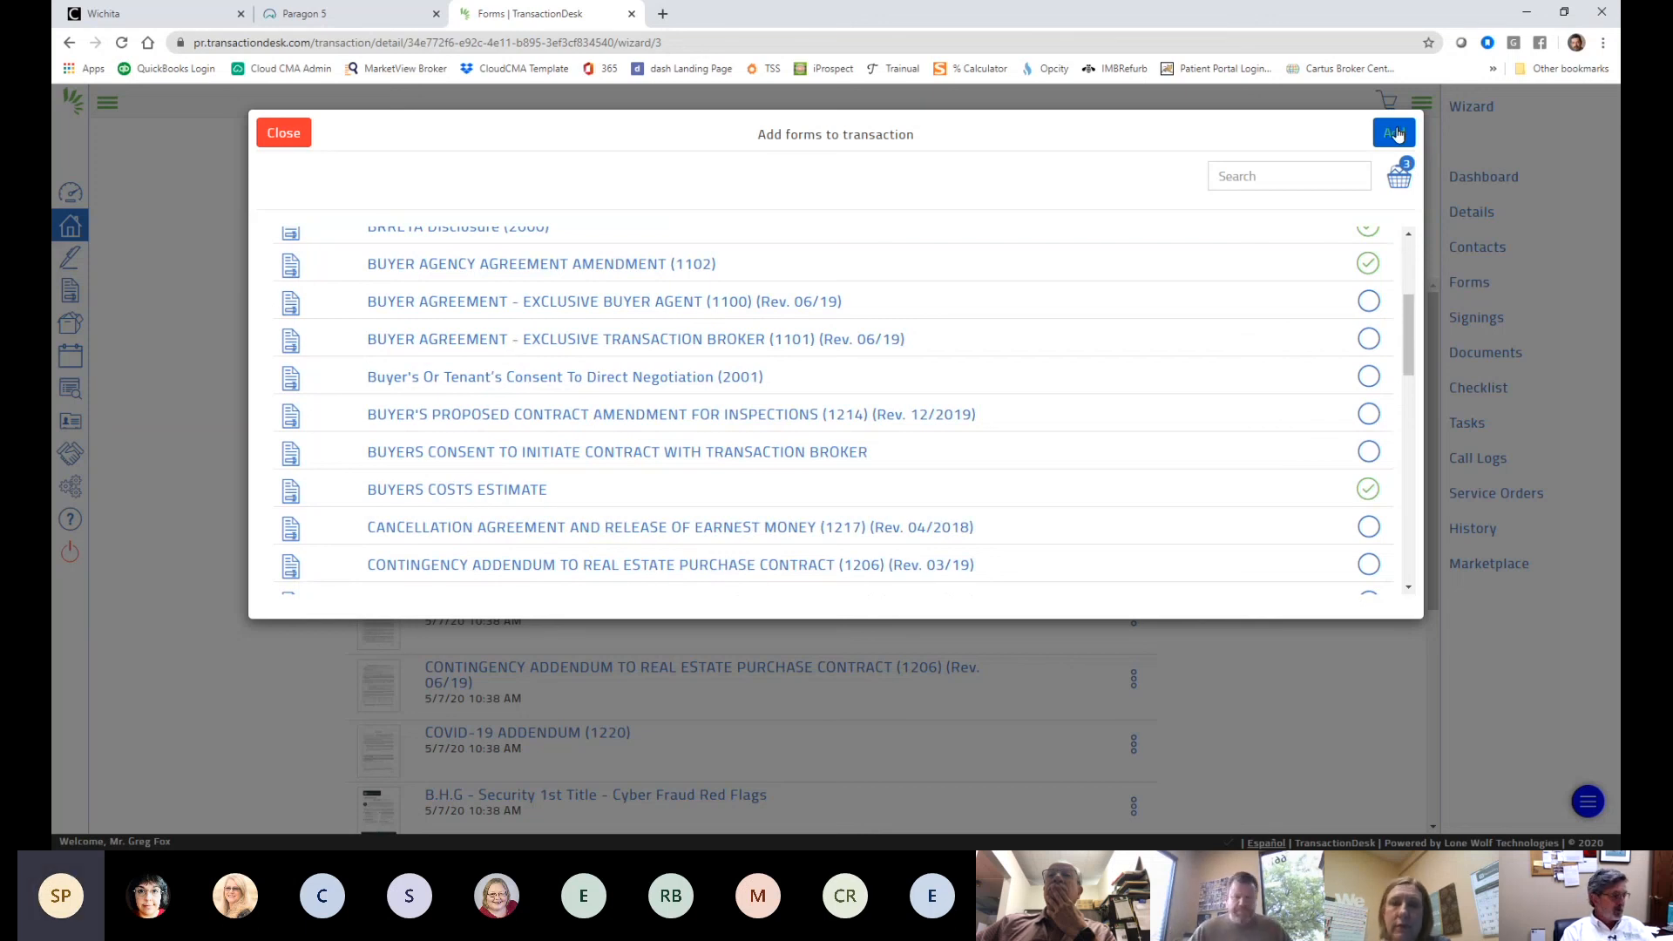
left_click(283, 133)
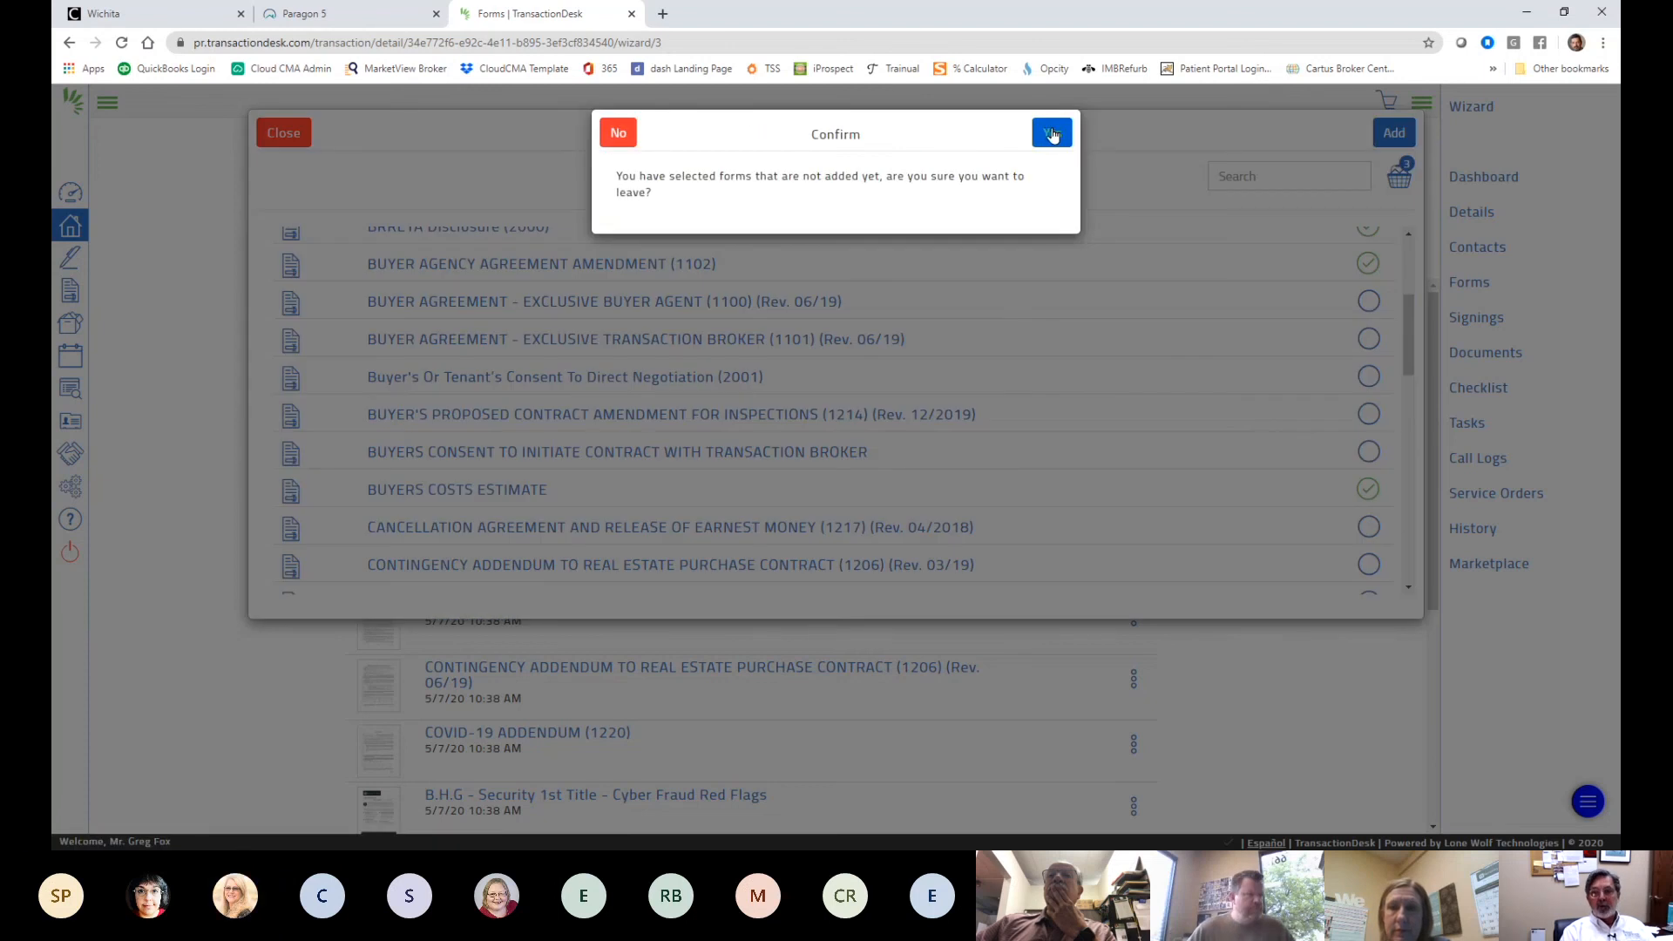
- Confirm leaving the add-forms window without adding the selected forms
left_click(1052, 134)
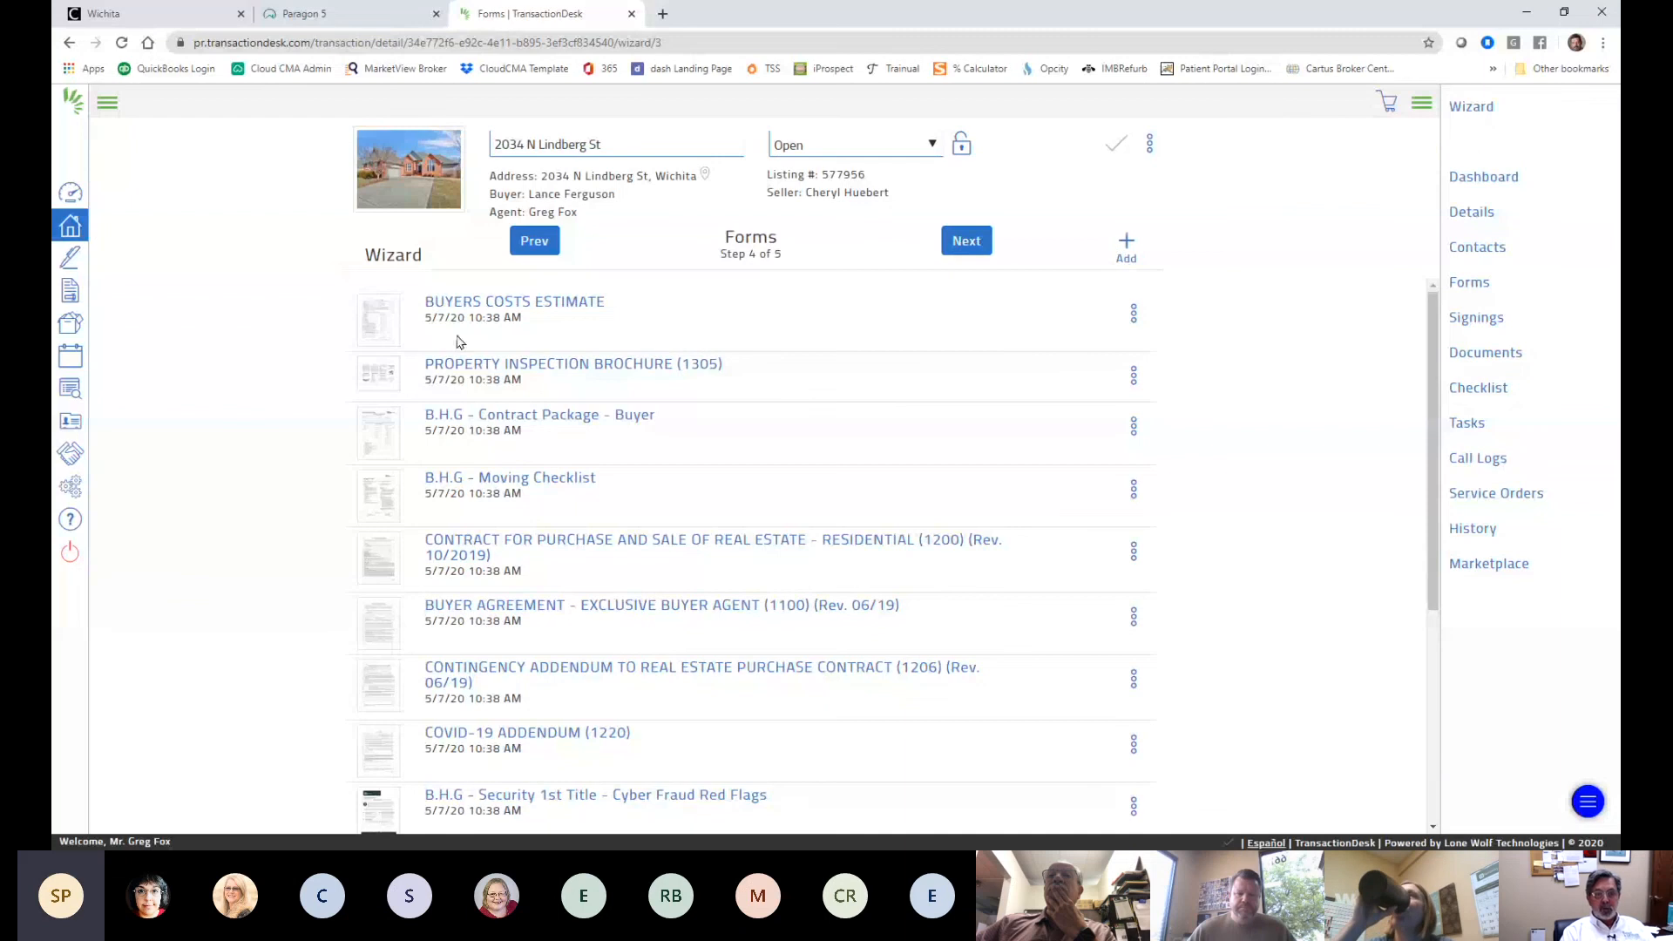
scroll(498, 521, "down", 2)
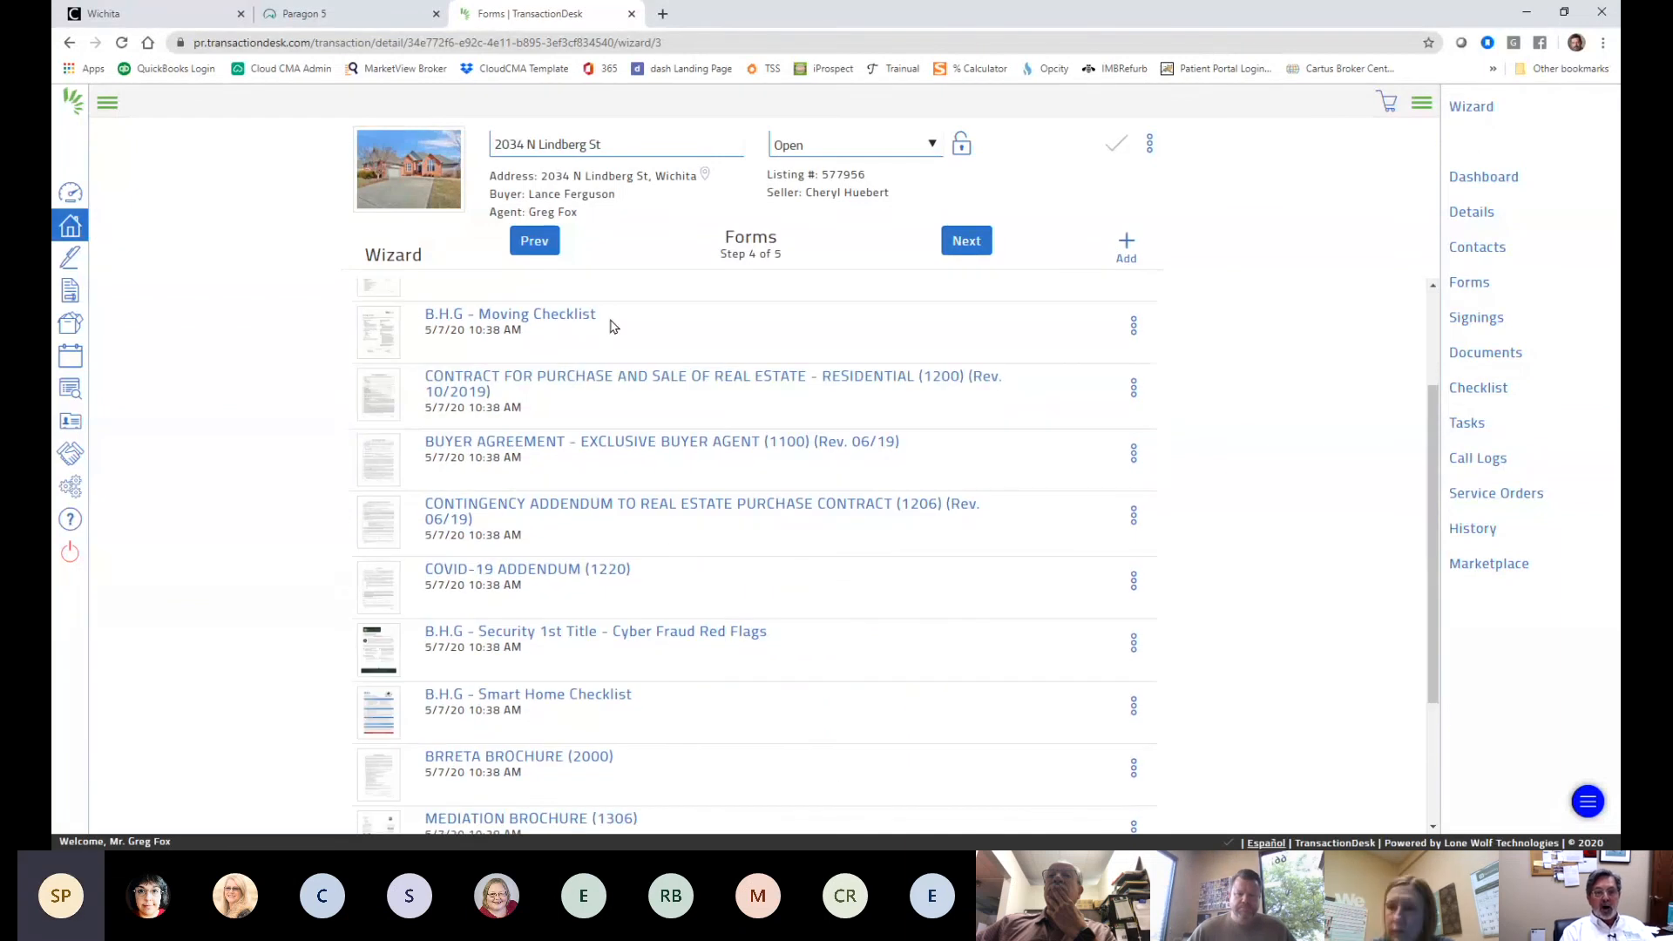
scroll(541, 740, "down", 3)
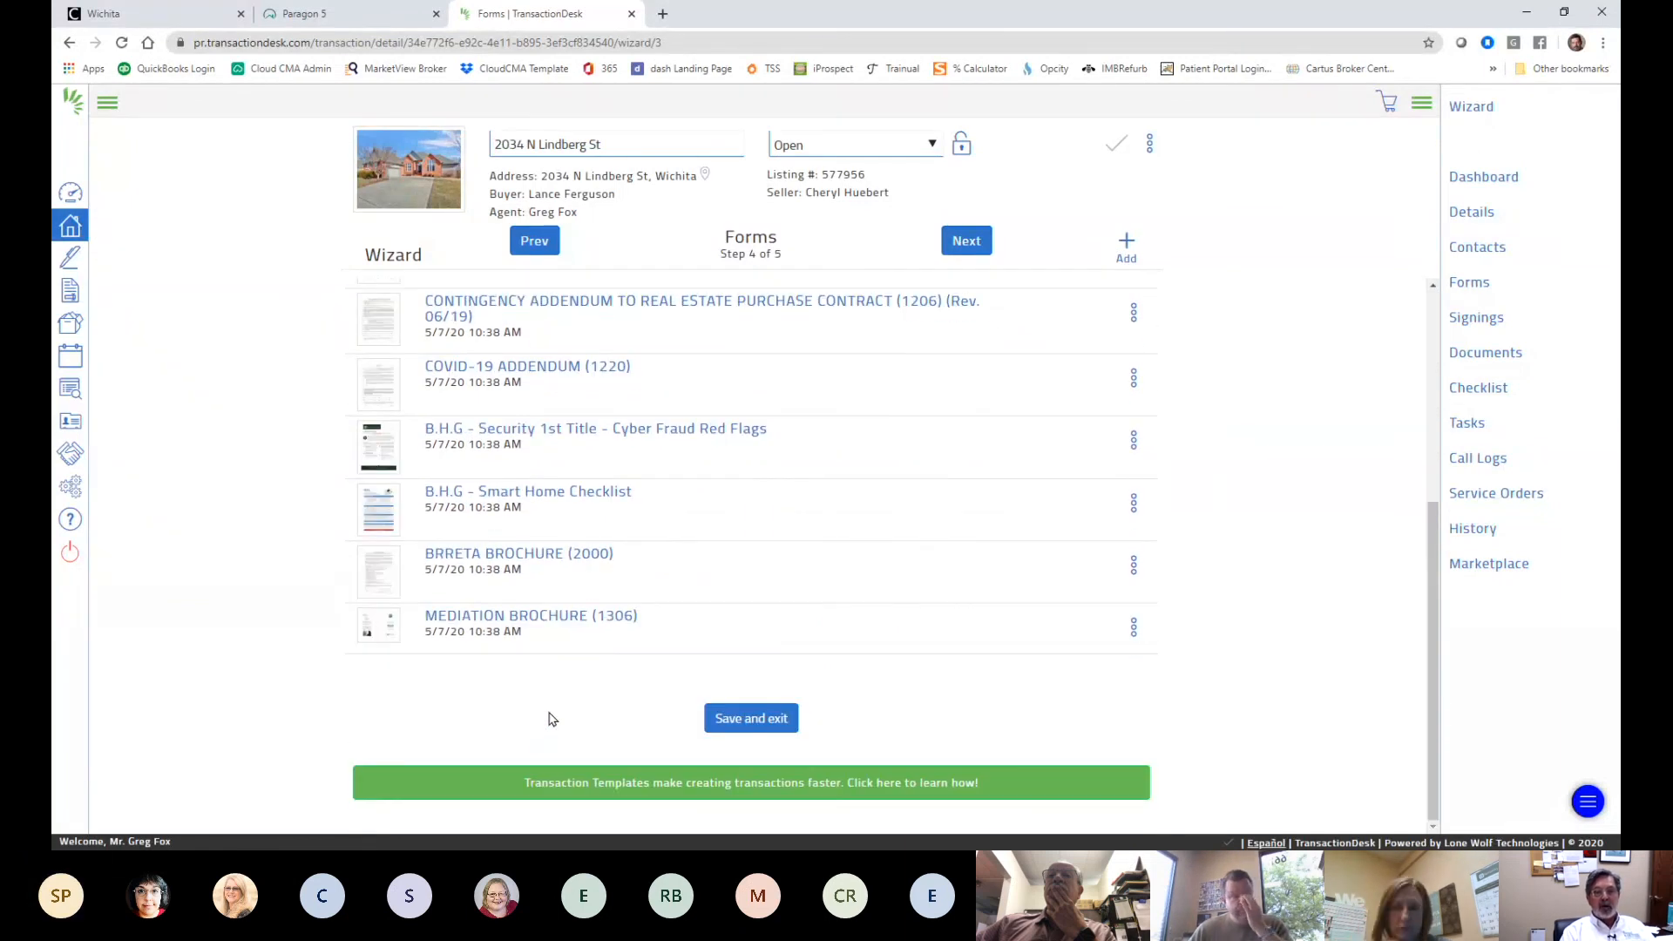
scroll(549, 713, "up", 5)
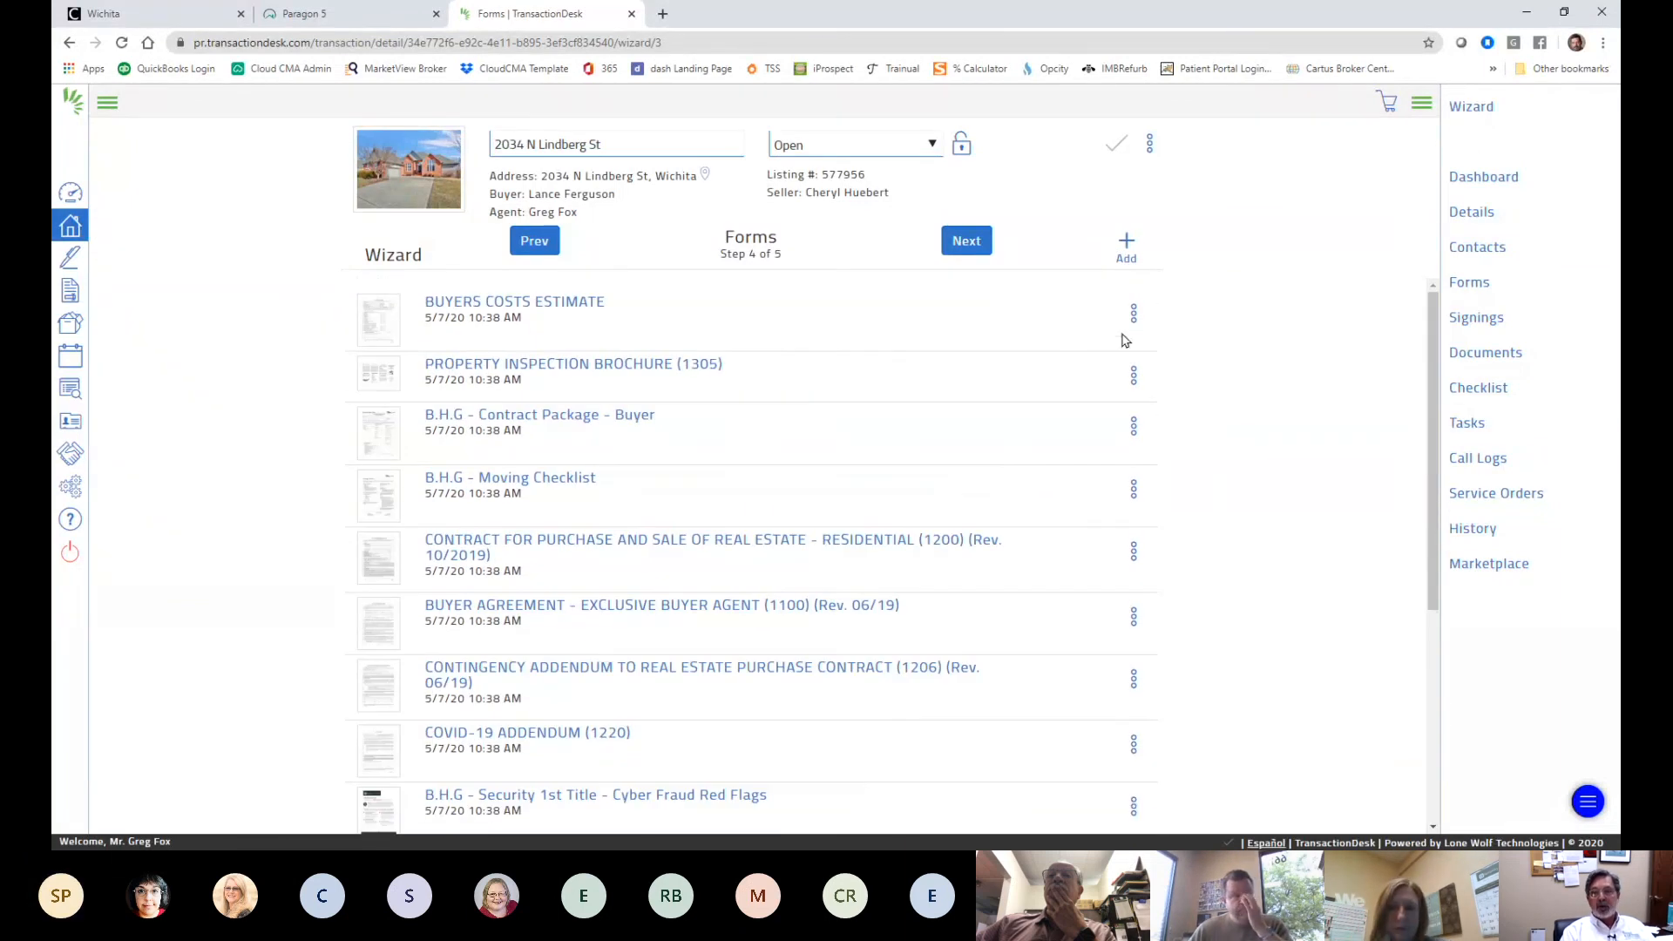
- Browse the BHGRE Alliance forms folder, then close the add-forms window without adding anything
left_click(1125, 247)
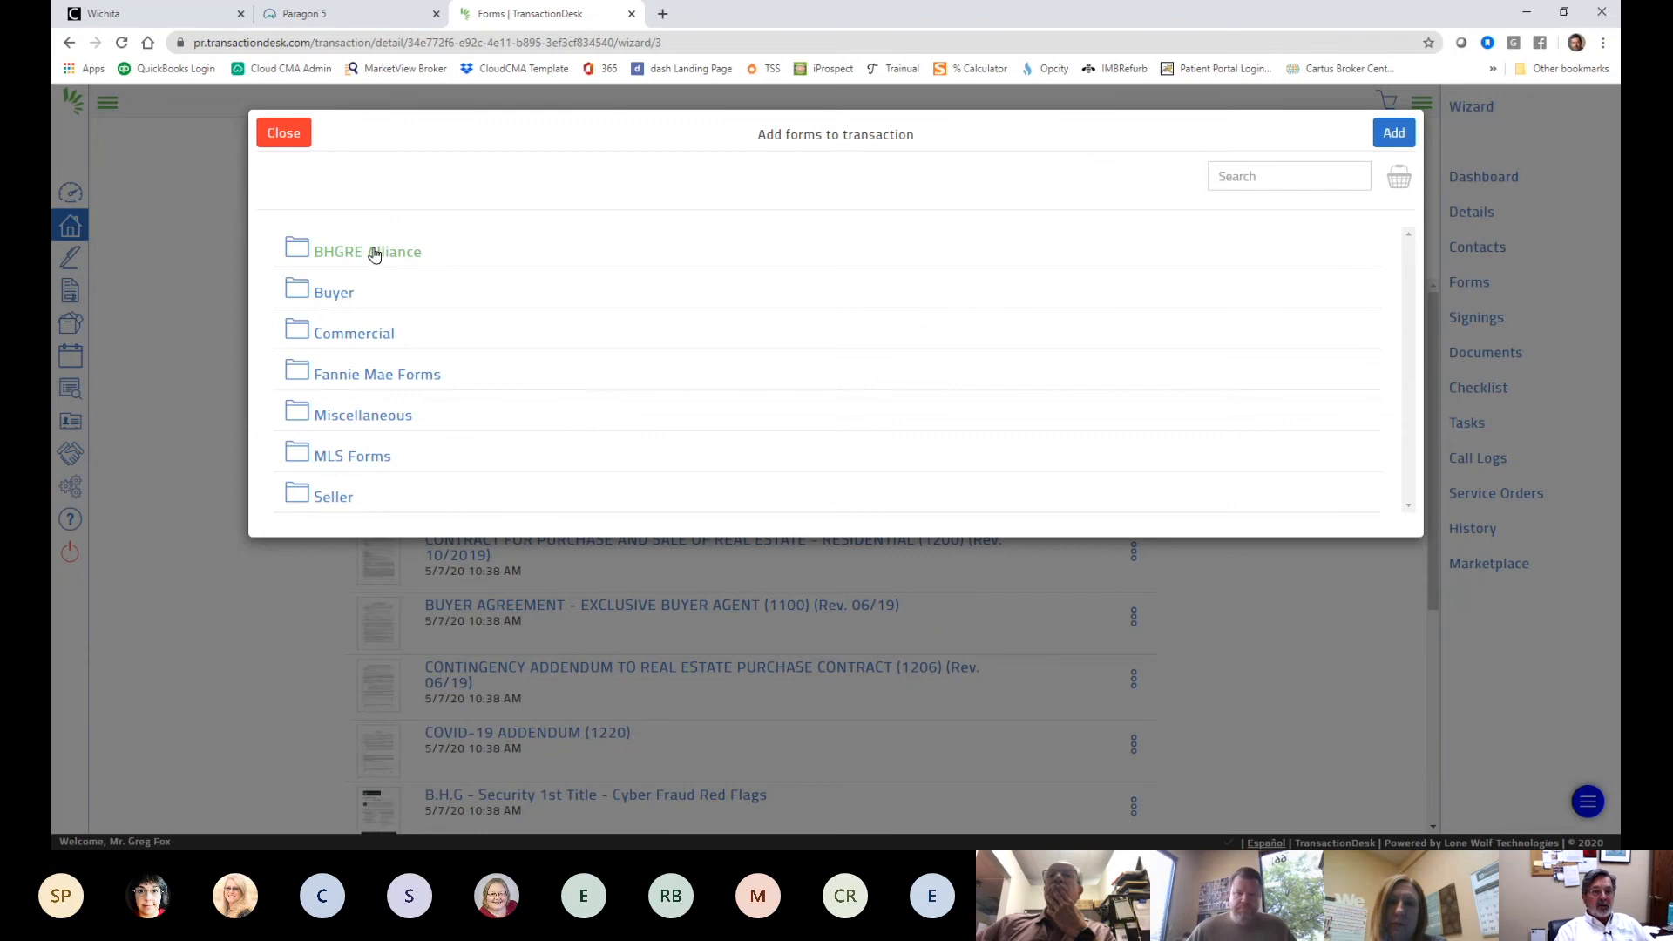
left_click(374, 253)
scroll(781, 394, "down", 3)
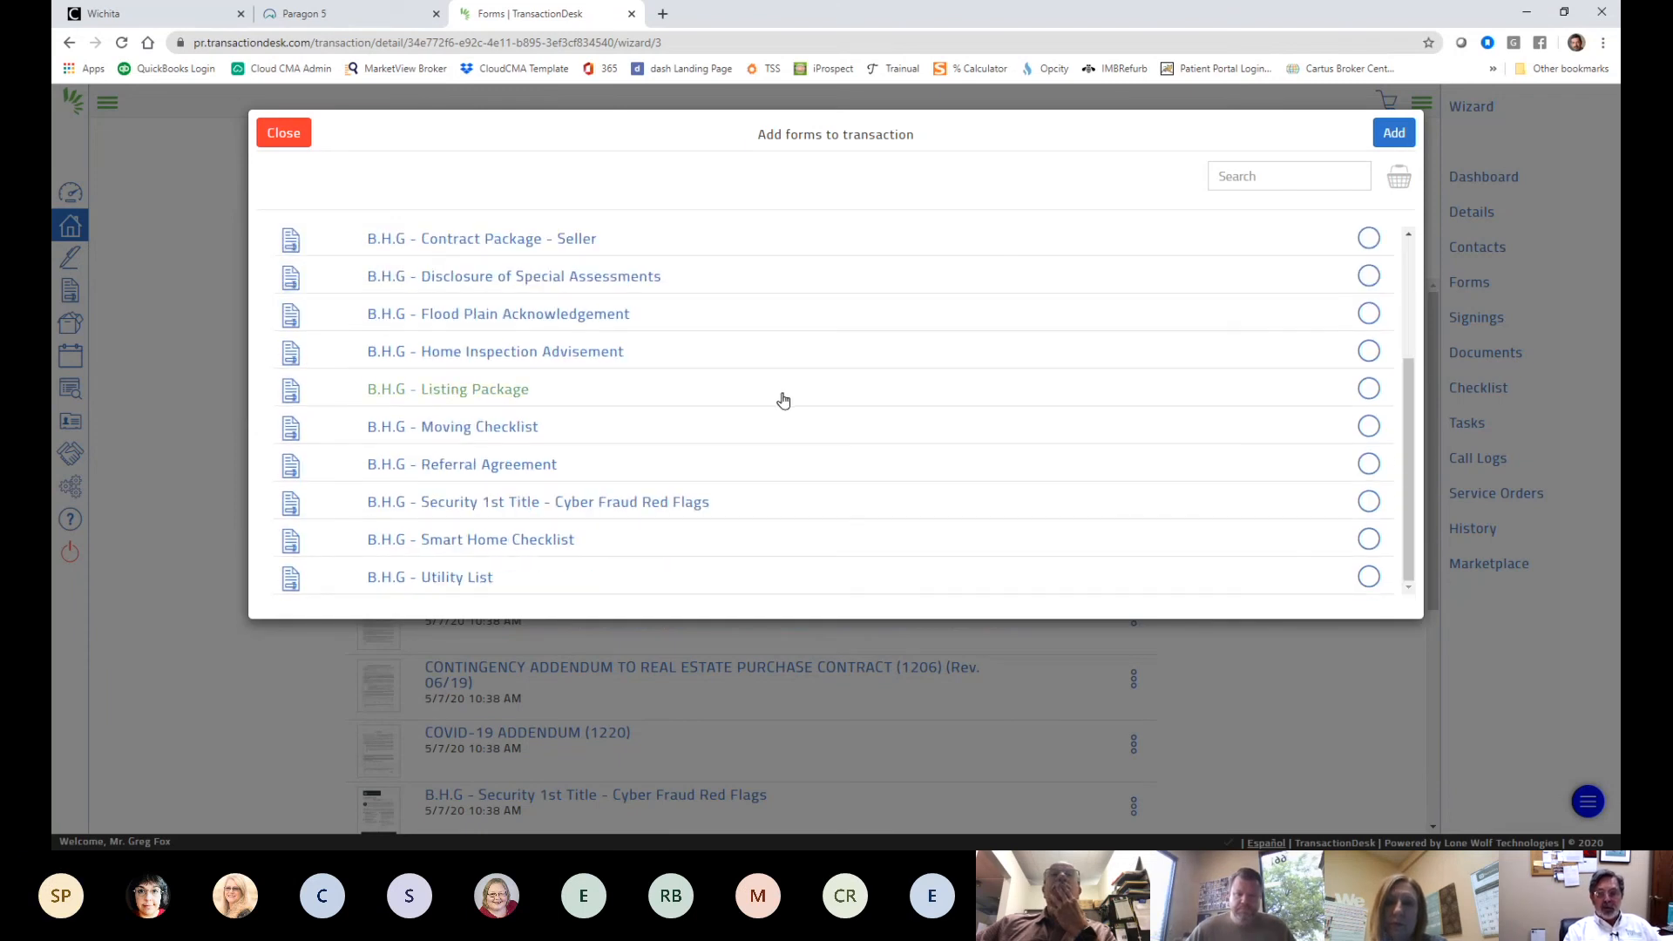
scroll(780, 396, "up", 3)
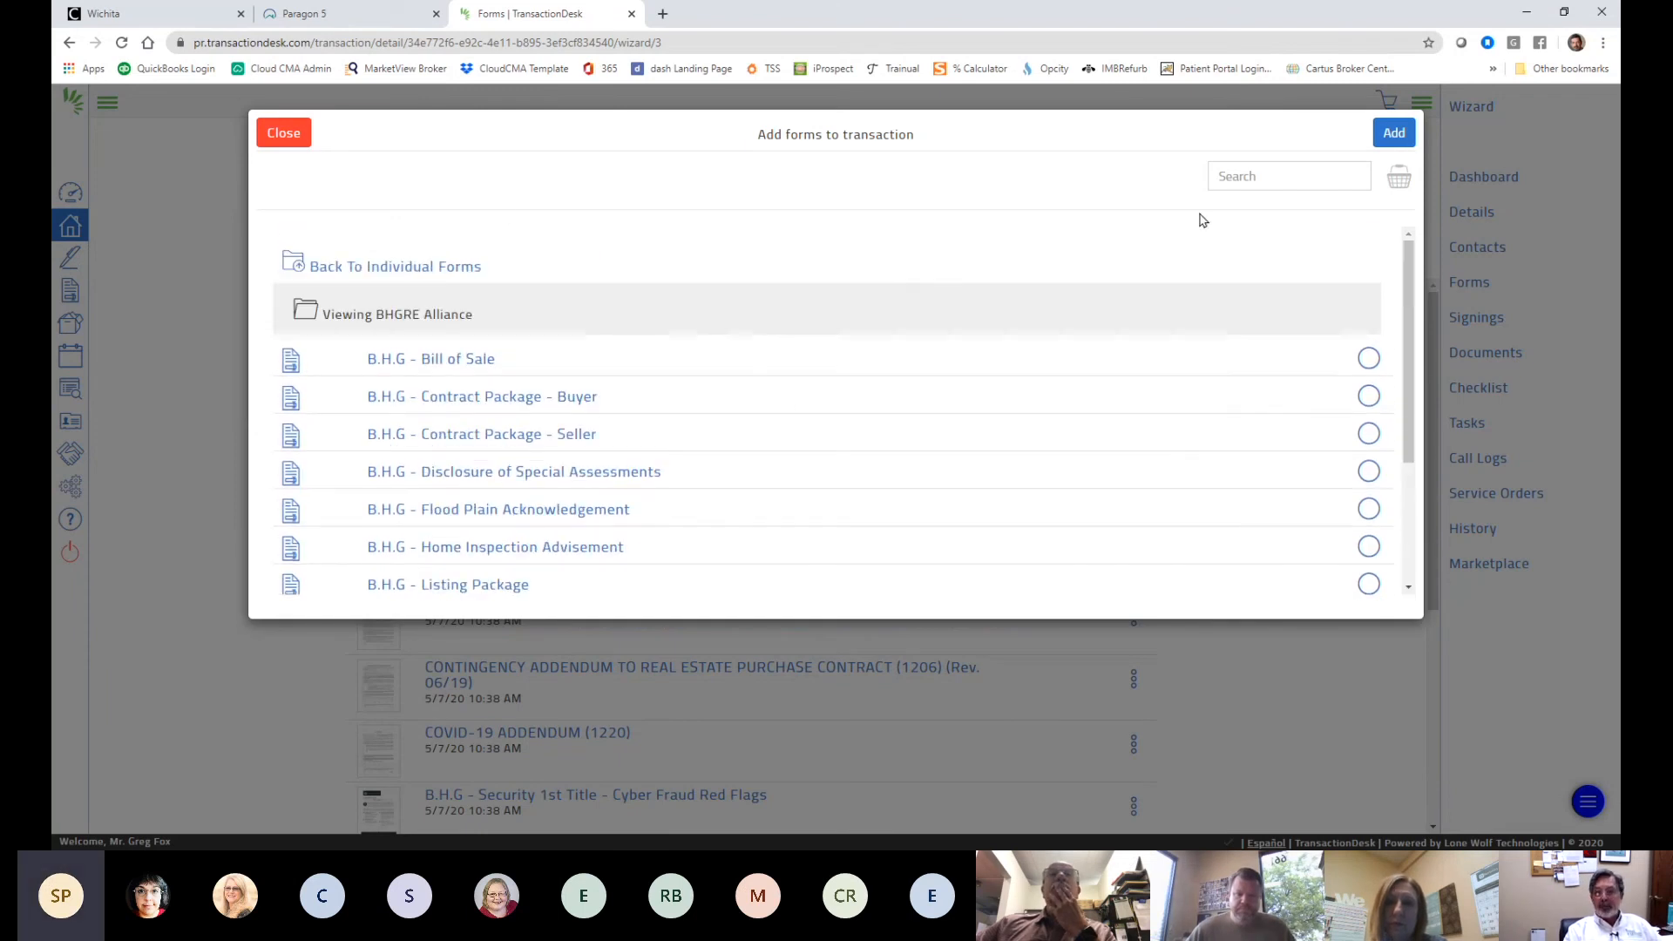
left_click(284, 136)
scroll(1206, 605, "down", 3)
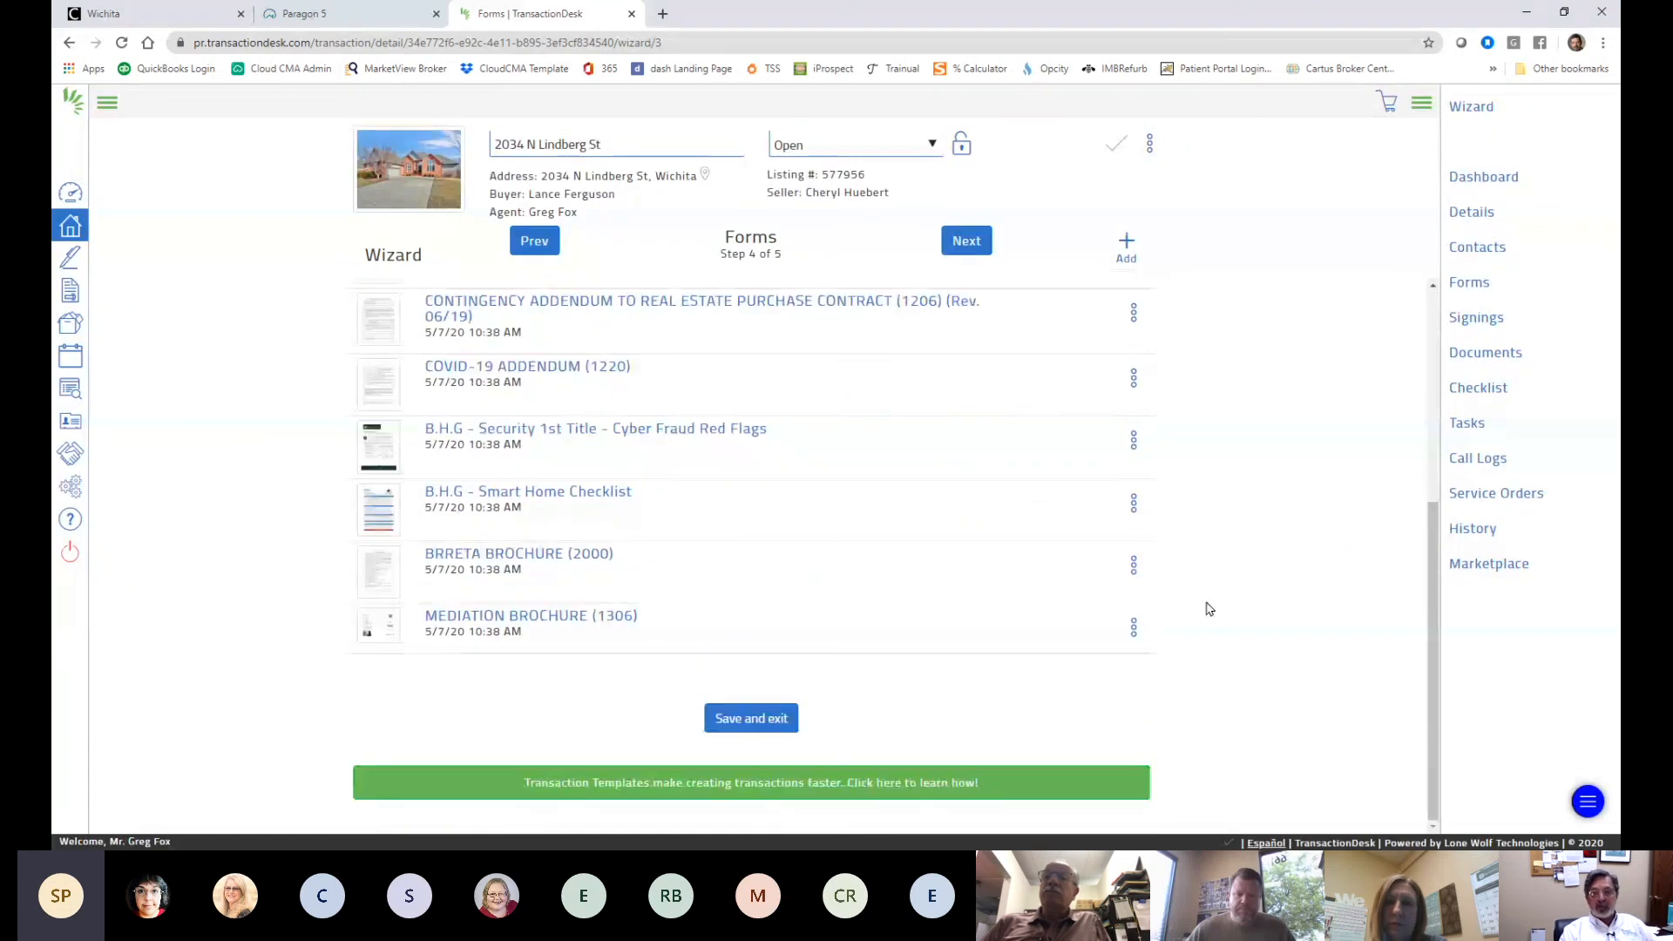
scroll(1210, 607, "up", 5)
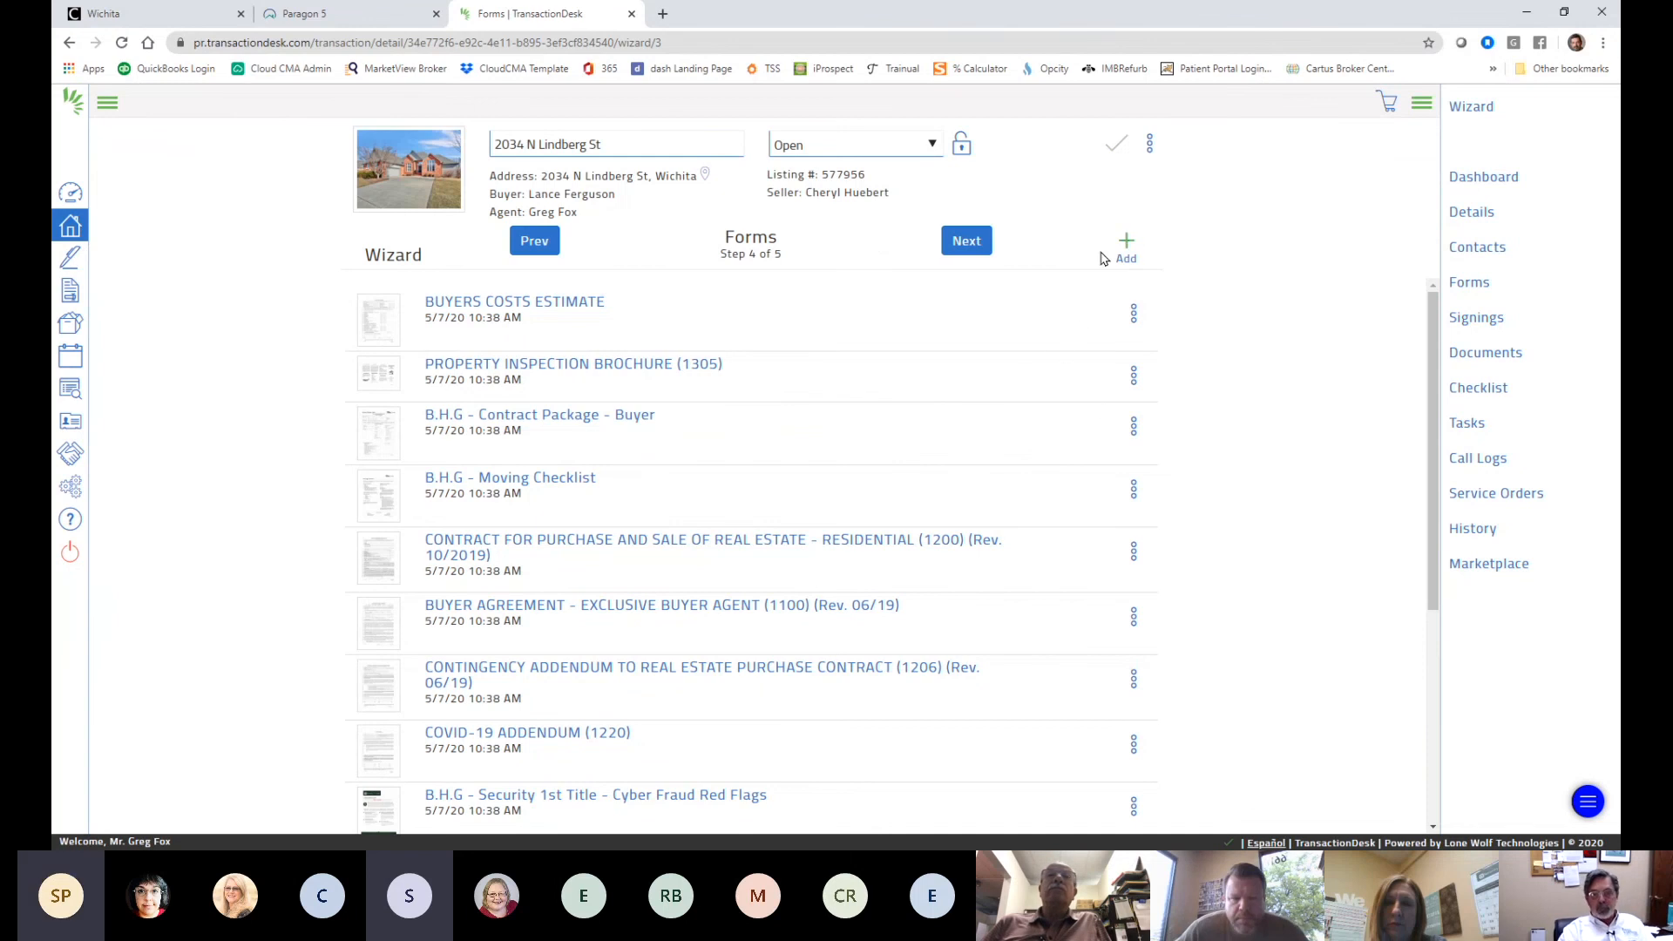
left_click(567, 418)
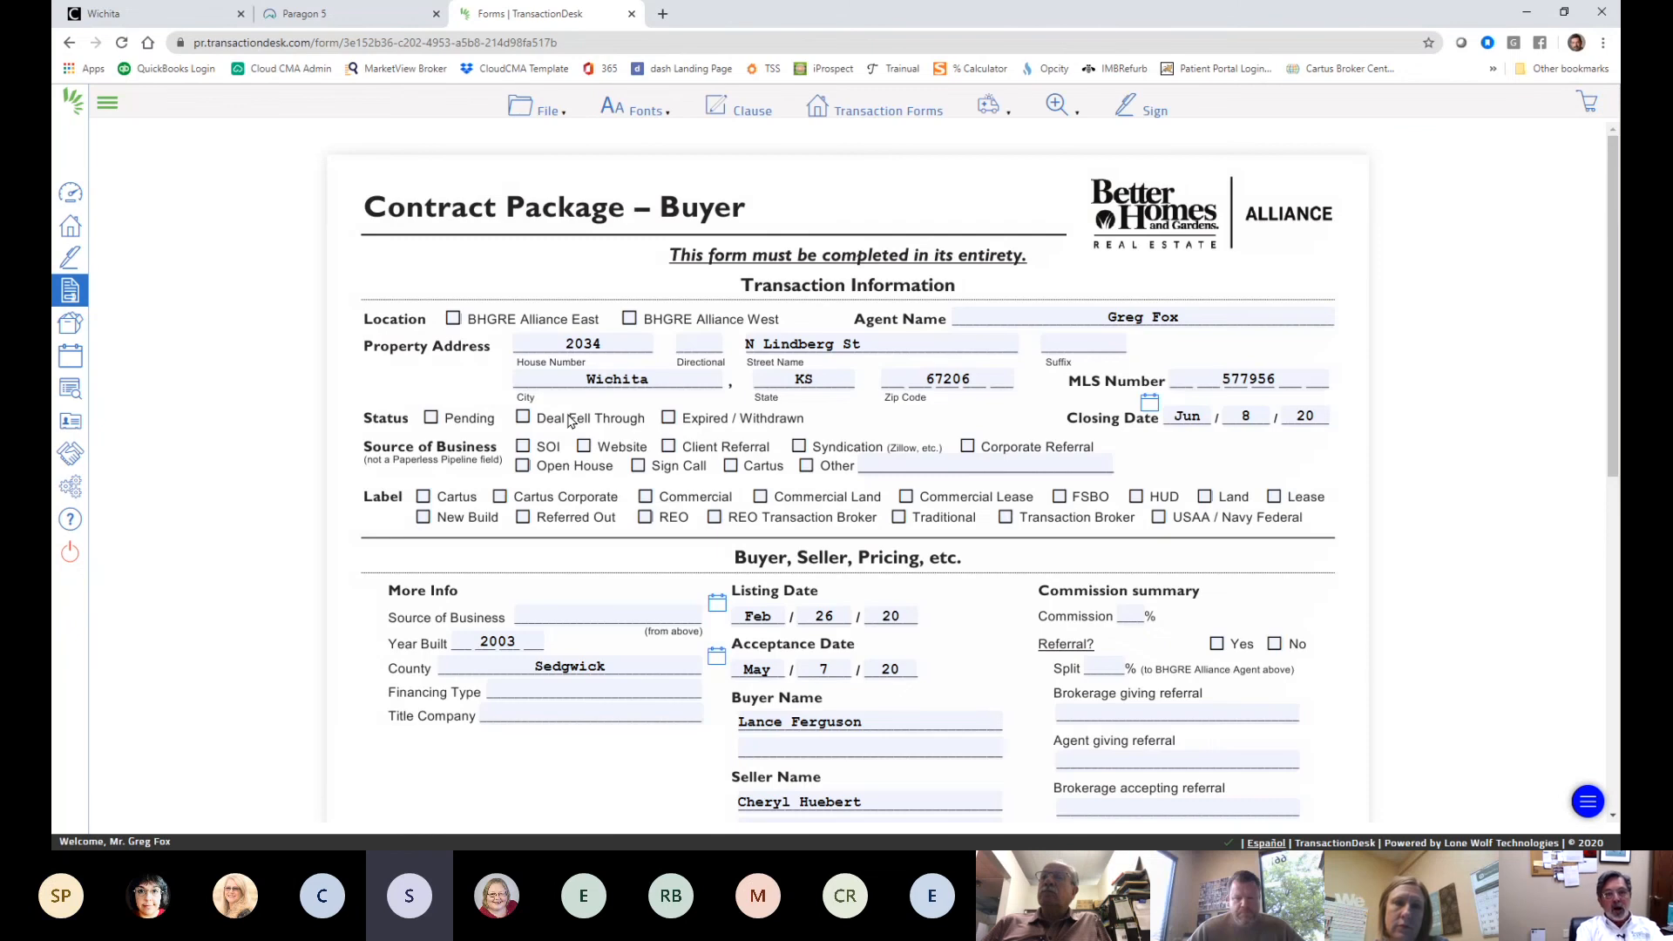
scroll(784, 449, "down", 8)
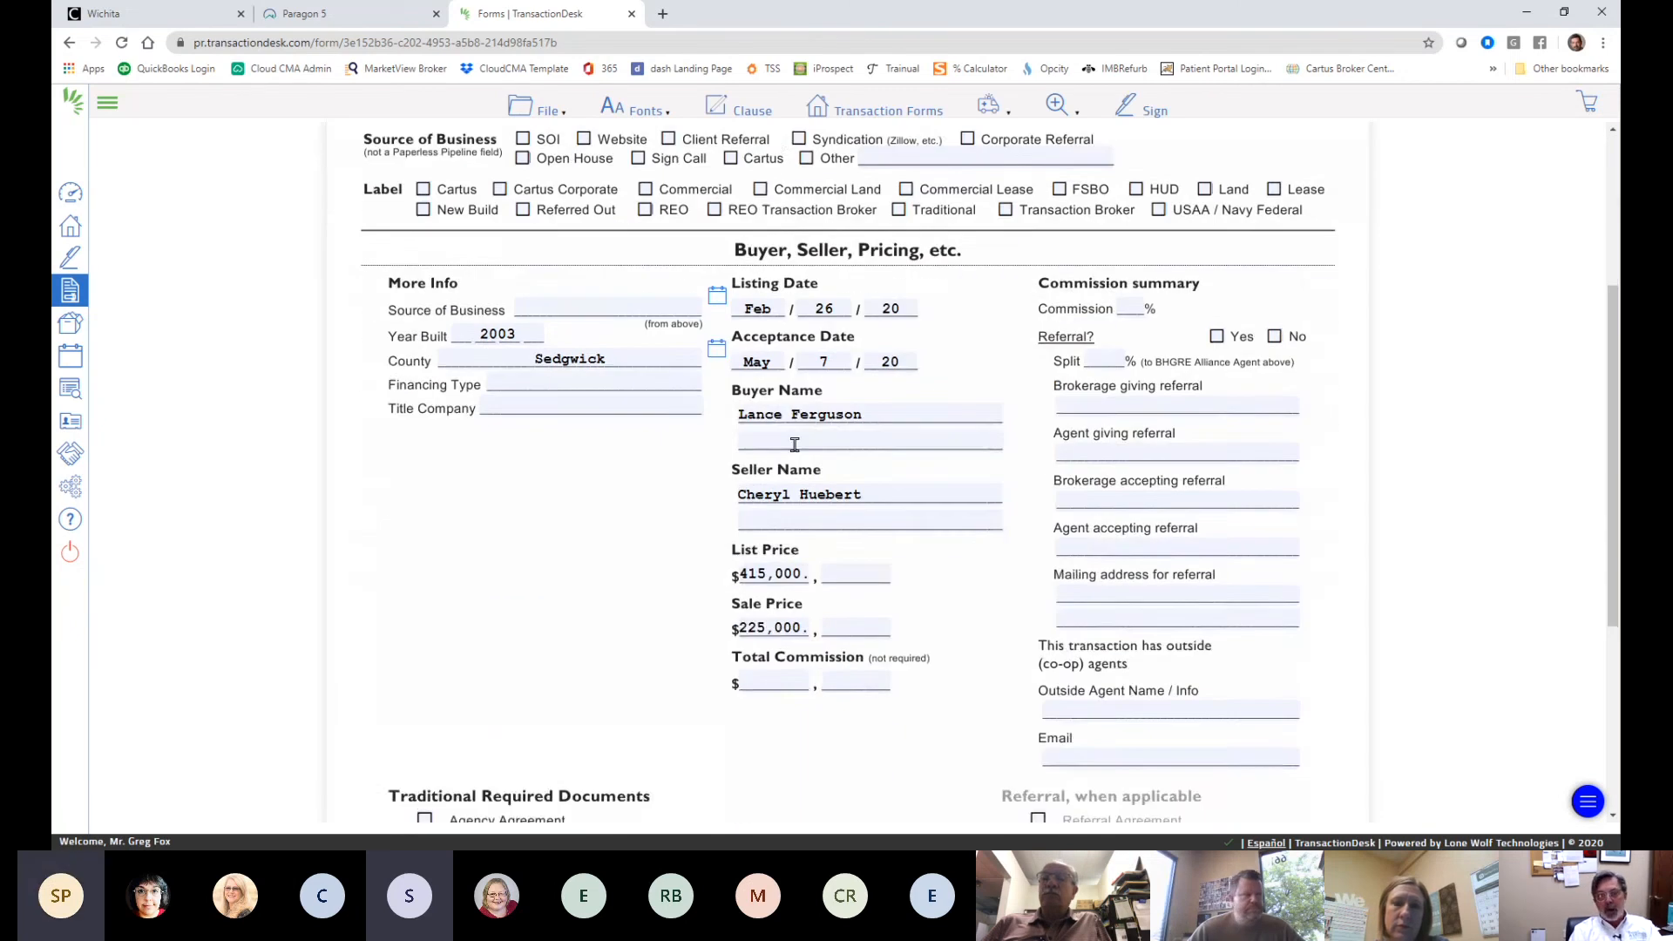
scroll(789, 431, "up", 8)
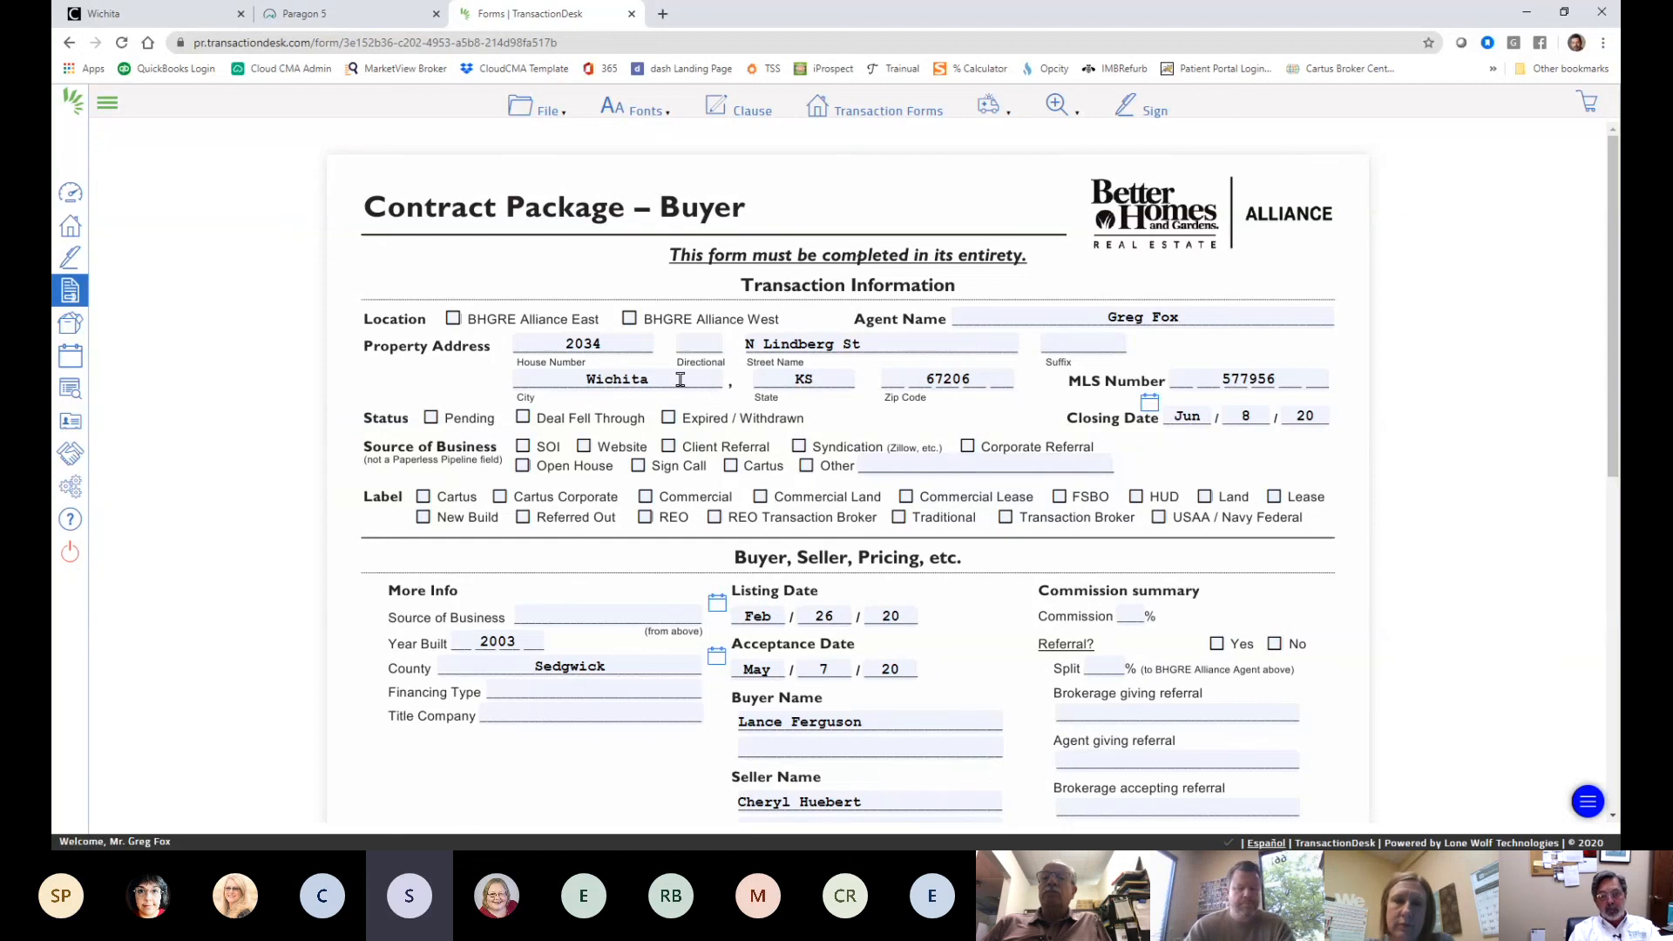
scroll(680, 381, "down", 7)
scroll(681, 384, "up", 5)
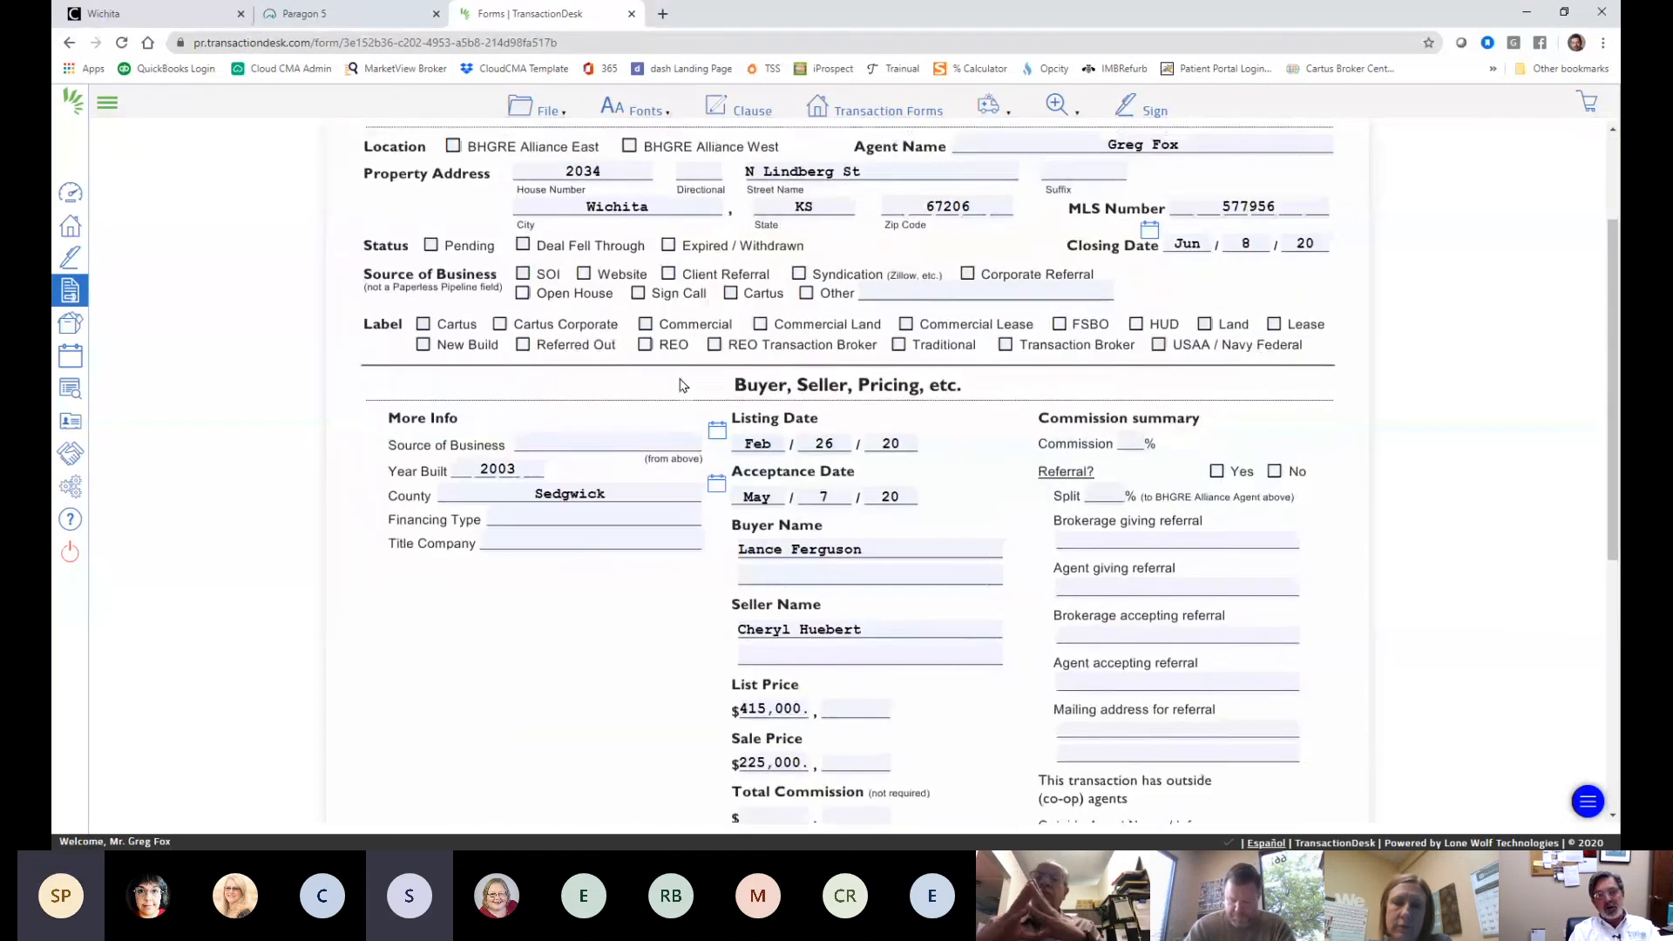
scroll(682, 384, "up", 2)
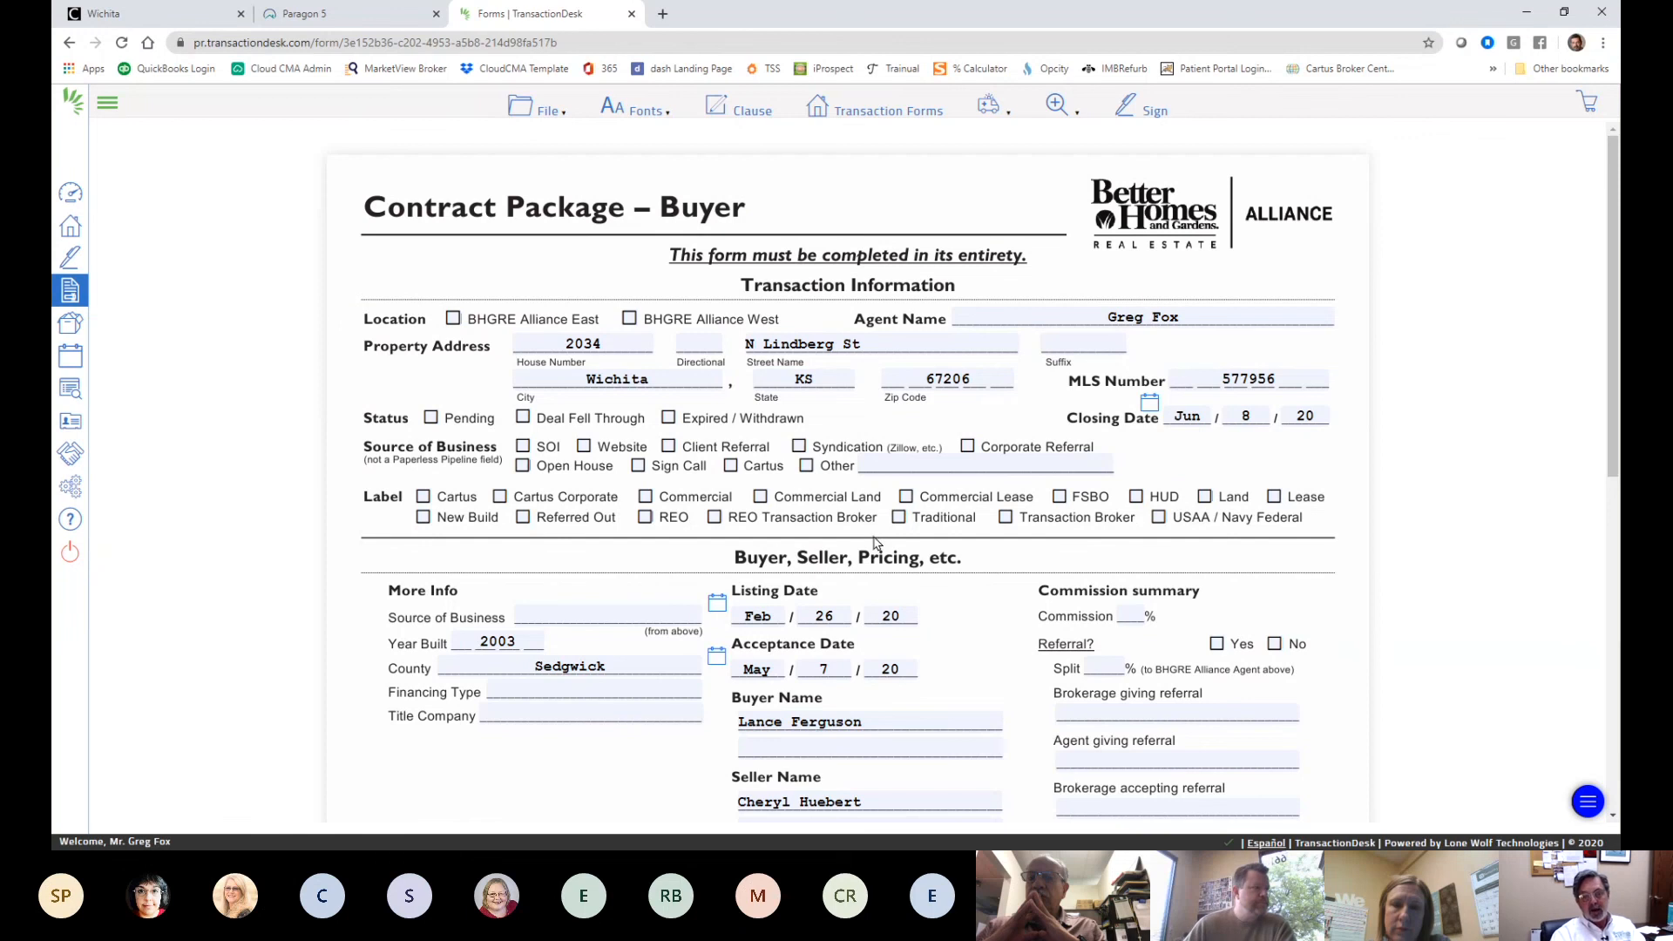
scroll(862, 540, "down", 2)
scroll(844, 515, "up", 2)
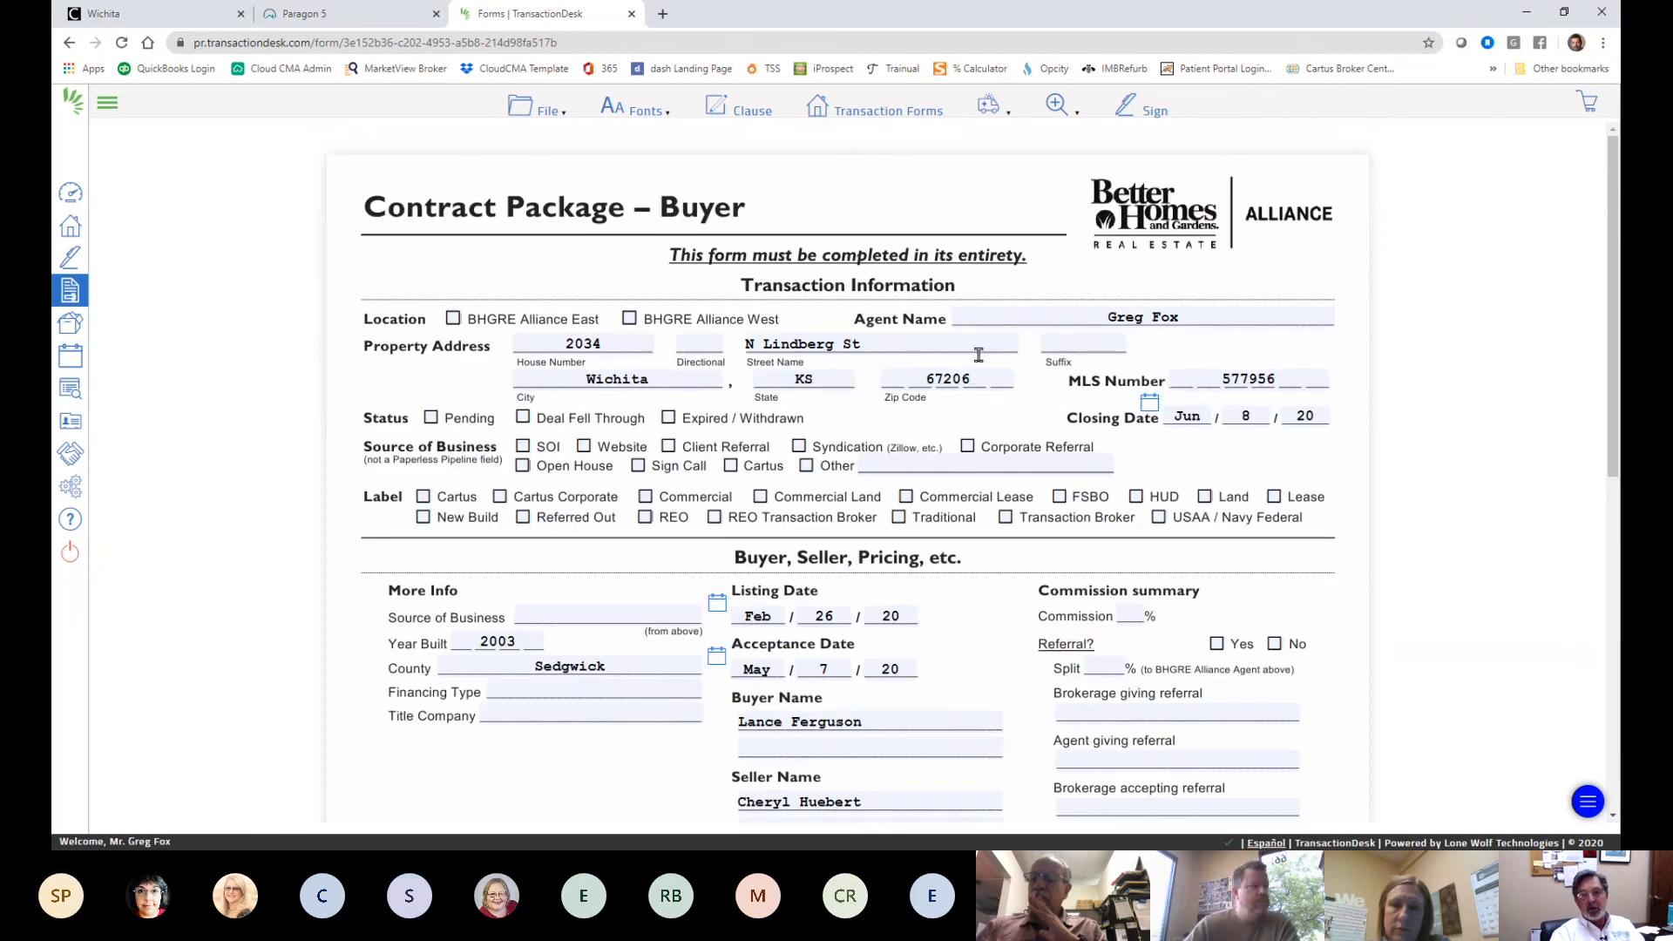
scroll(1038, 392, "down", 1)
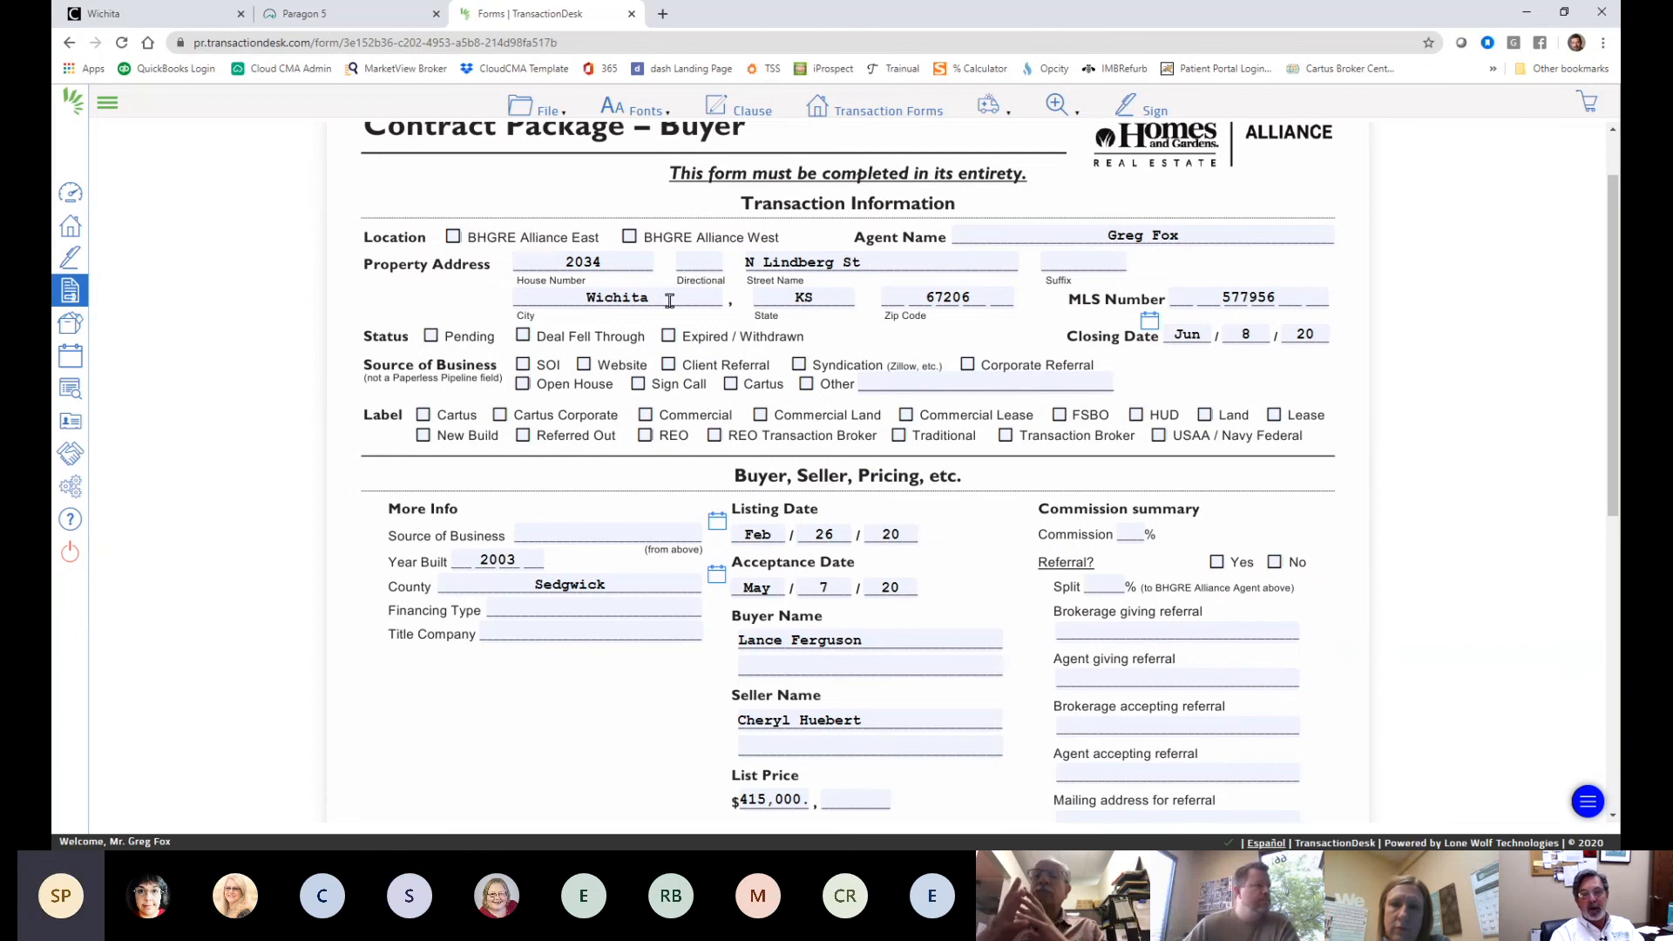
scroll(751, 451, "down", 2)
scroll(752, 452, "down", 5)
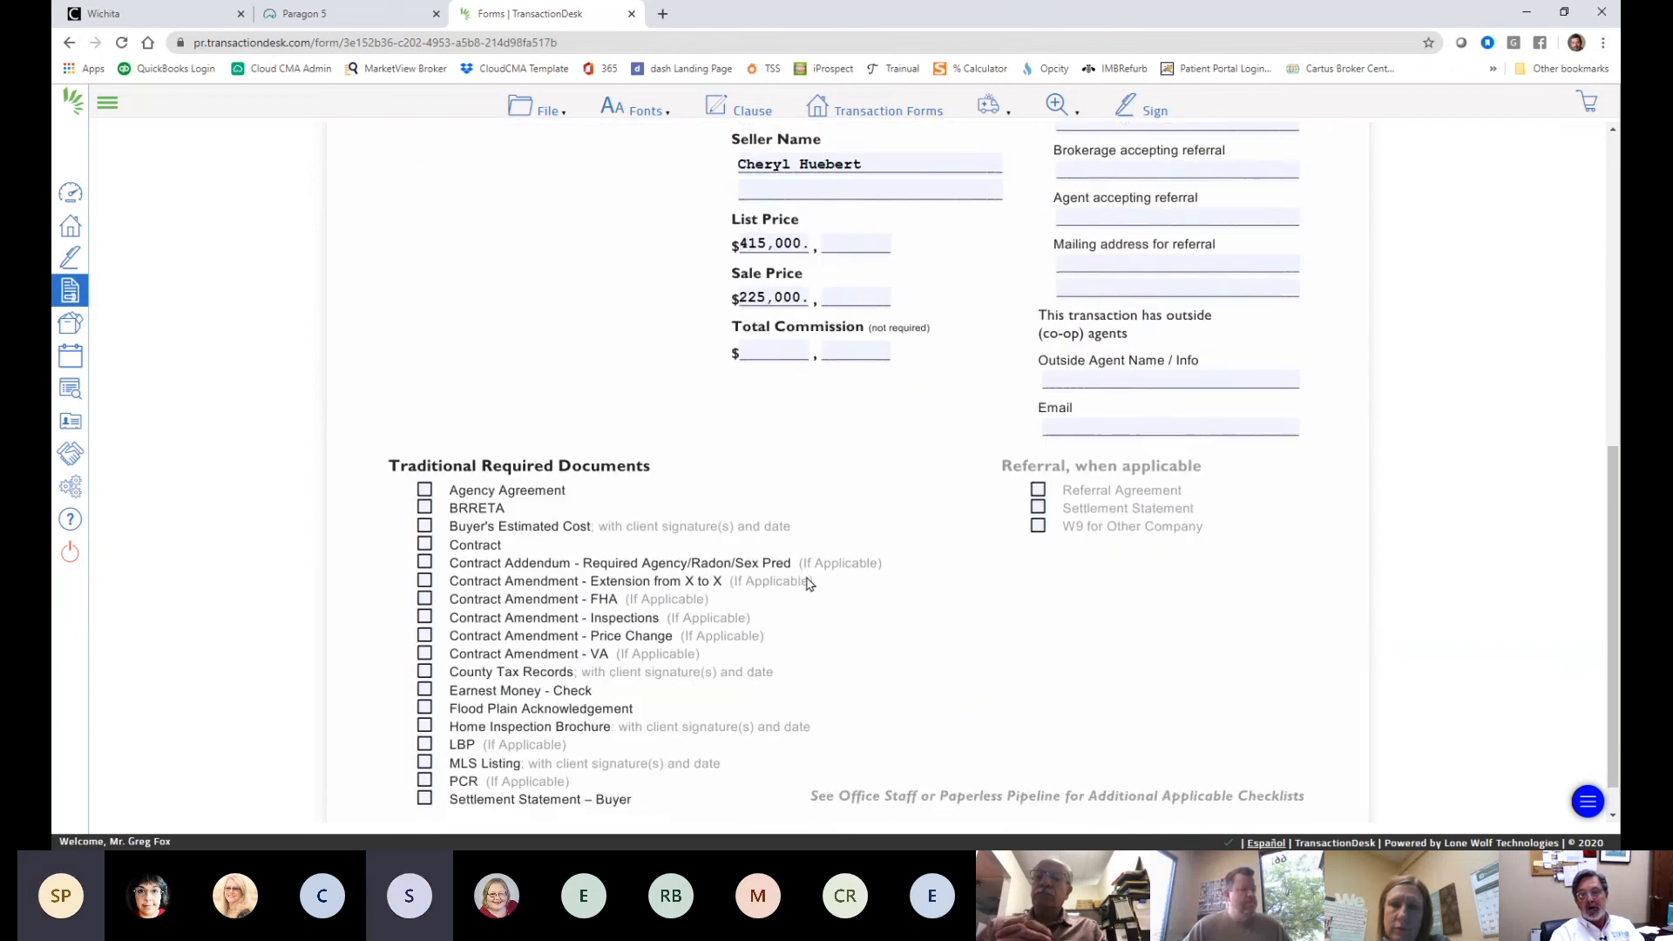
scroll(807, 546, "up", 3)
scroll(807, 545, "up", 6)
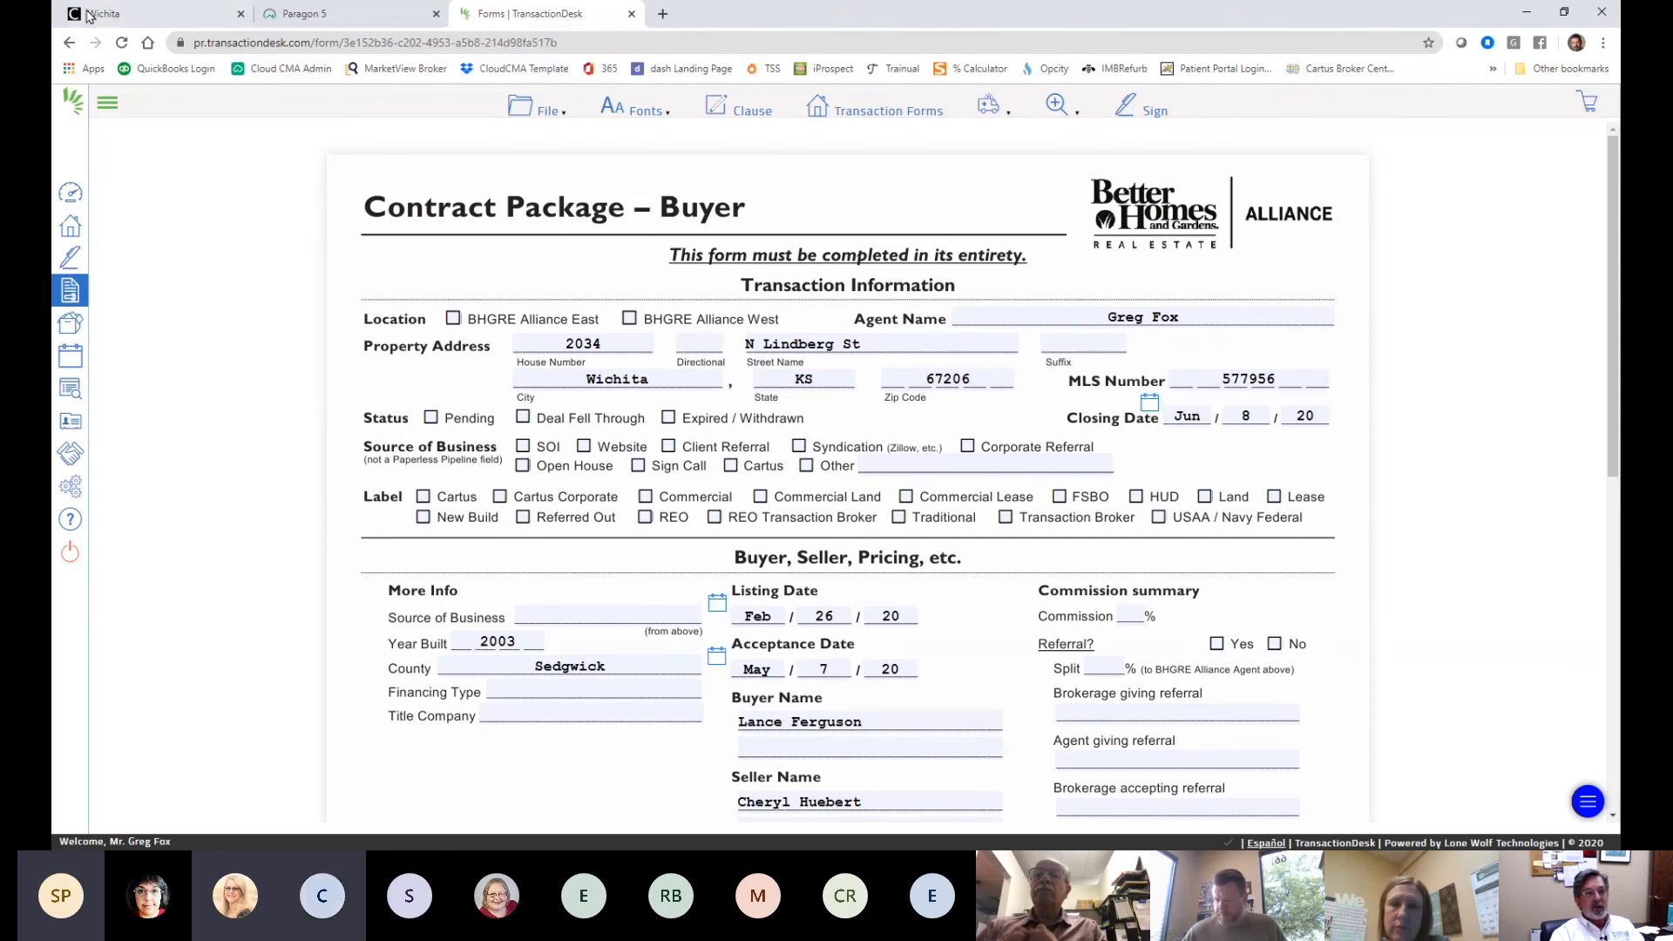
- Go back to the Forms step and open the Contract for Purchase and Sale – Residential form
left_click(72, 43)
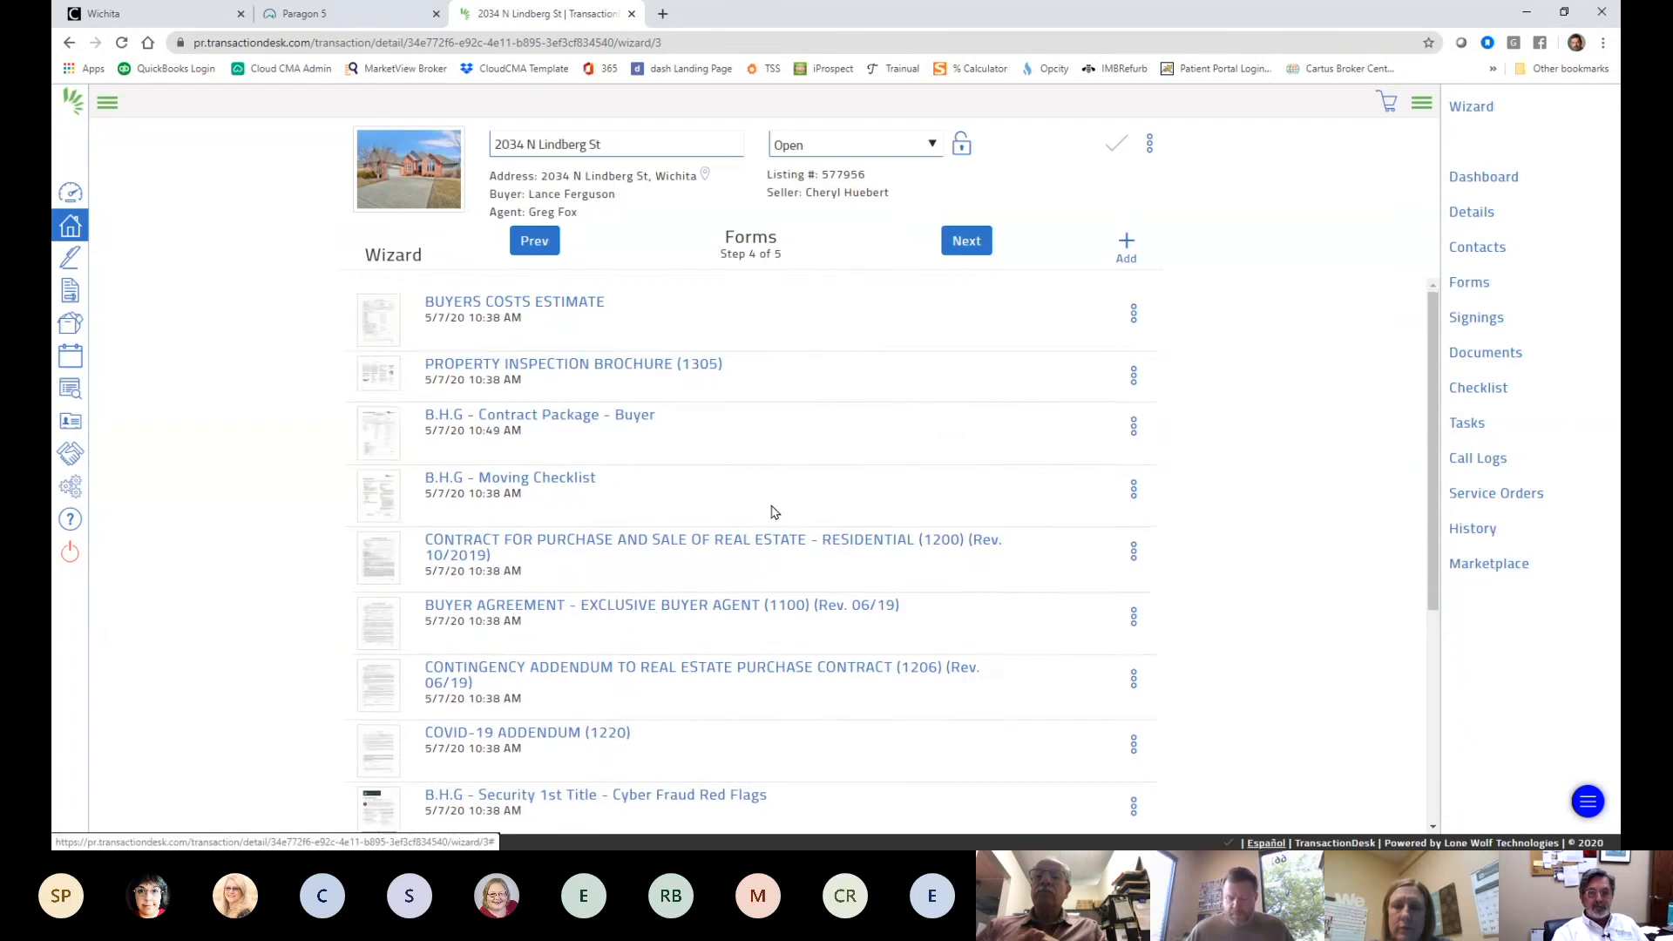
scroll(771, 512, "down", 5)
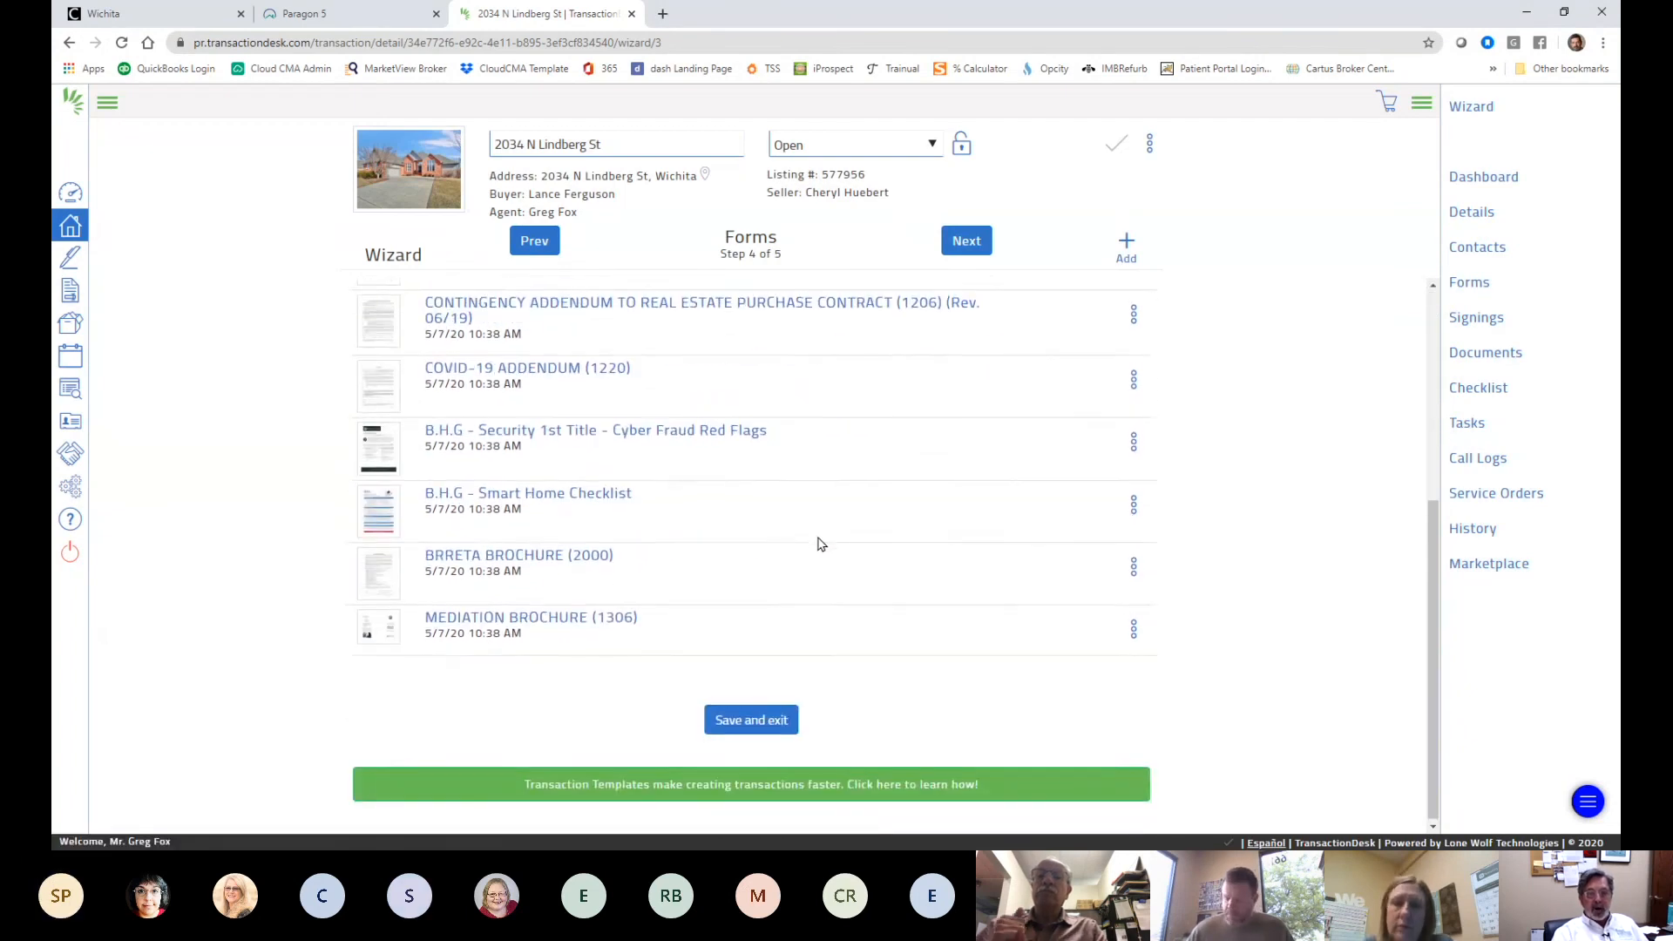
scroll(820, 537, "up", 5)
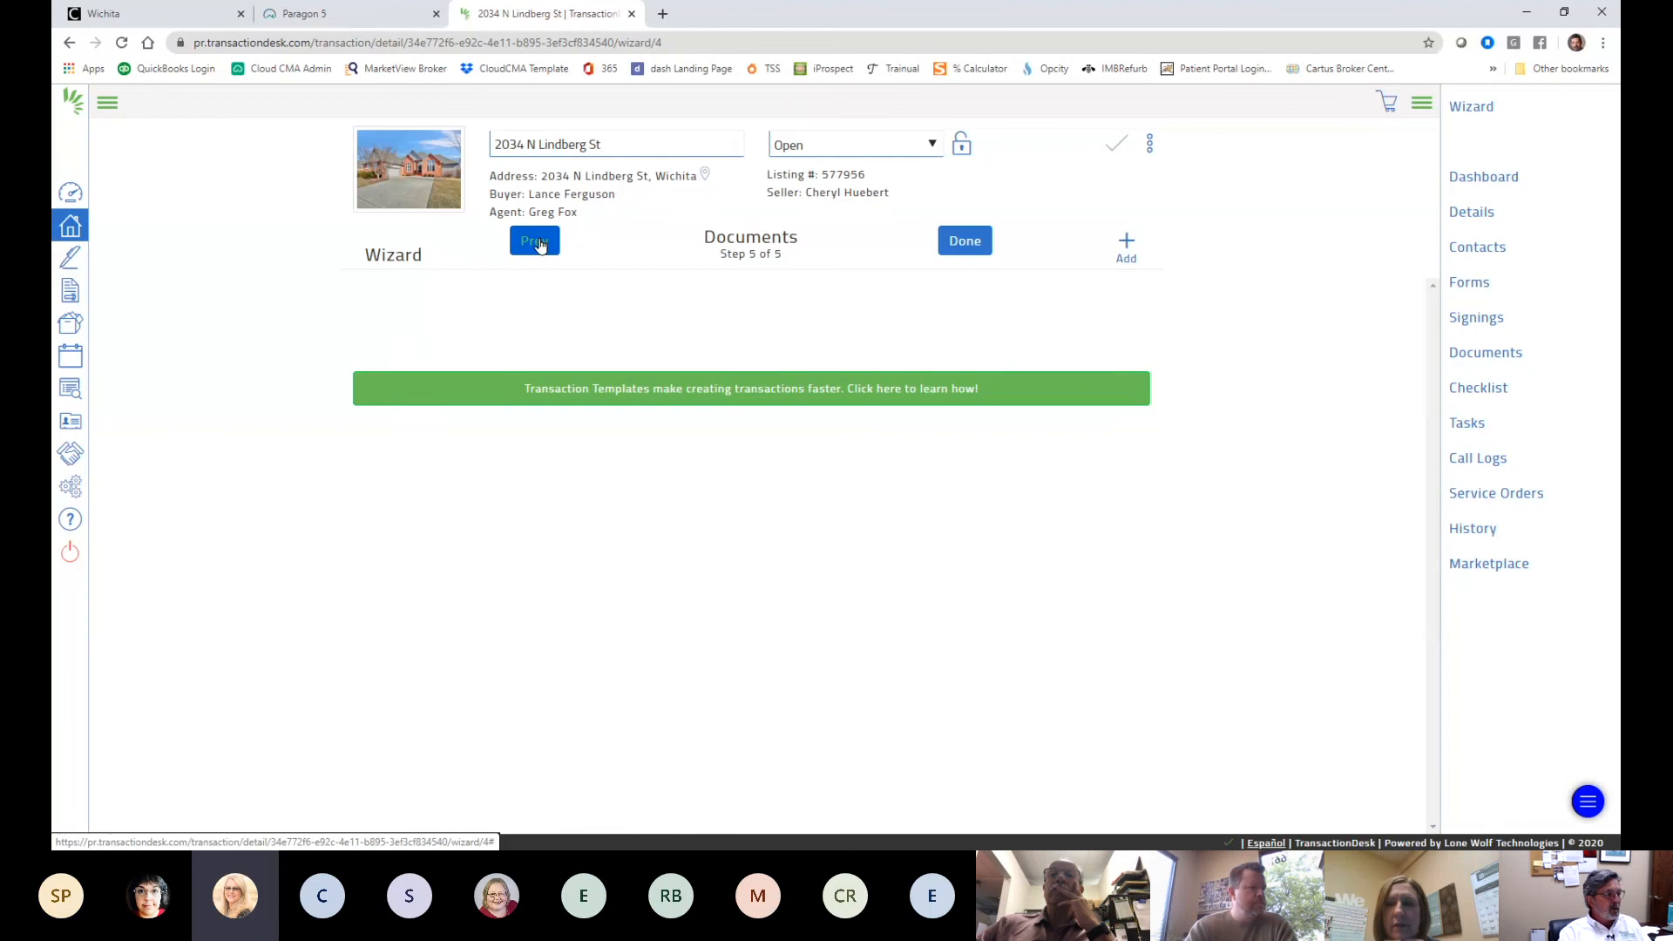
left_click(539, 244)
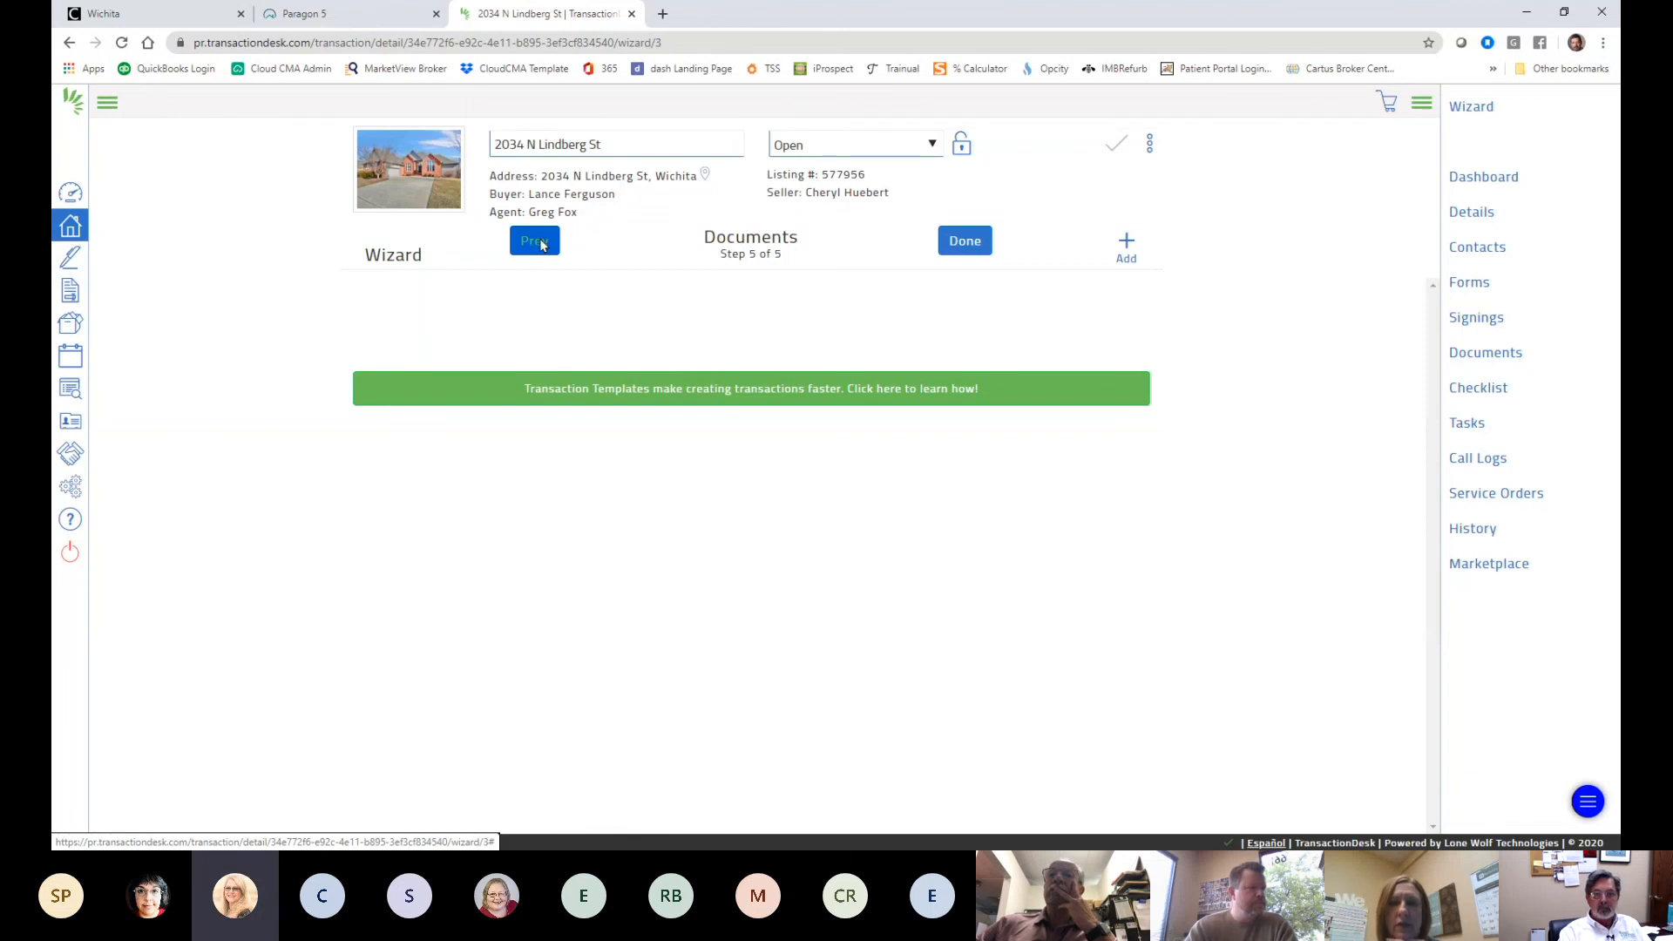
scroll(976, 422, "down", 2)
scroll(976, 422, "down", 2)
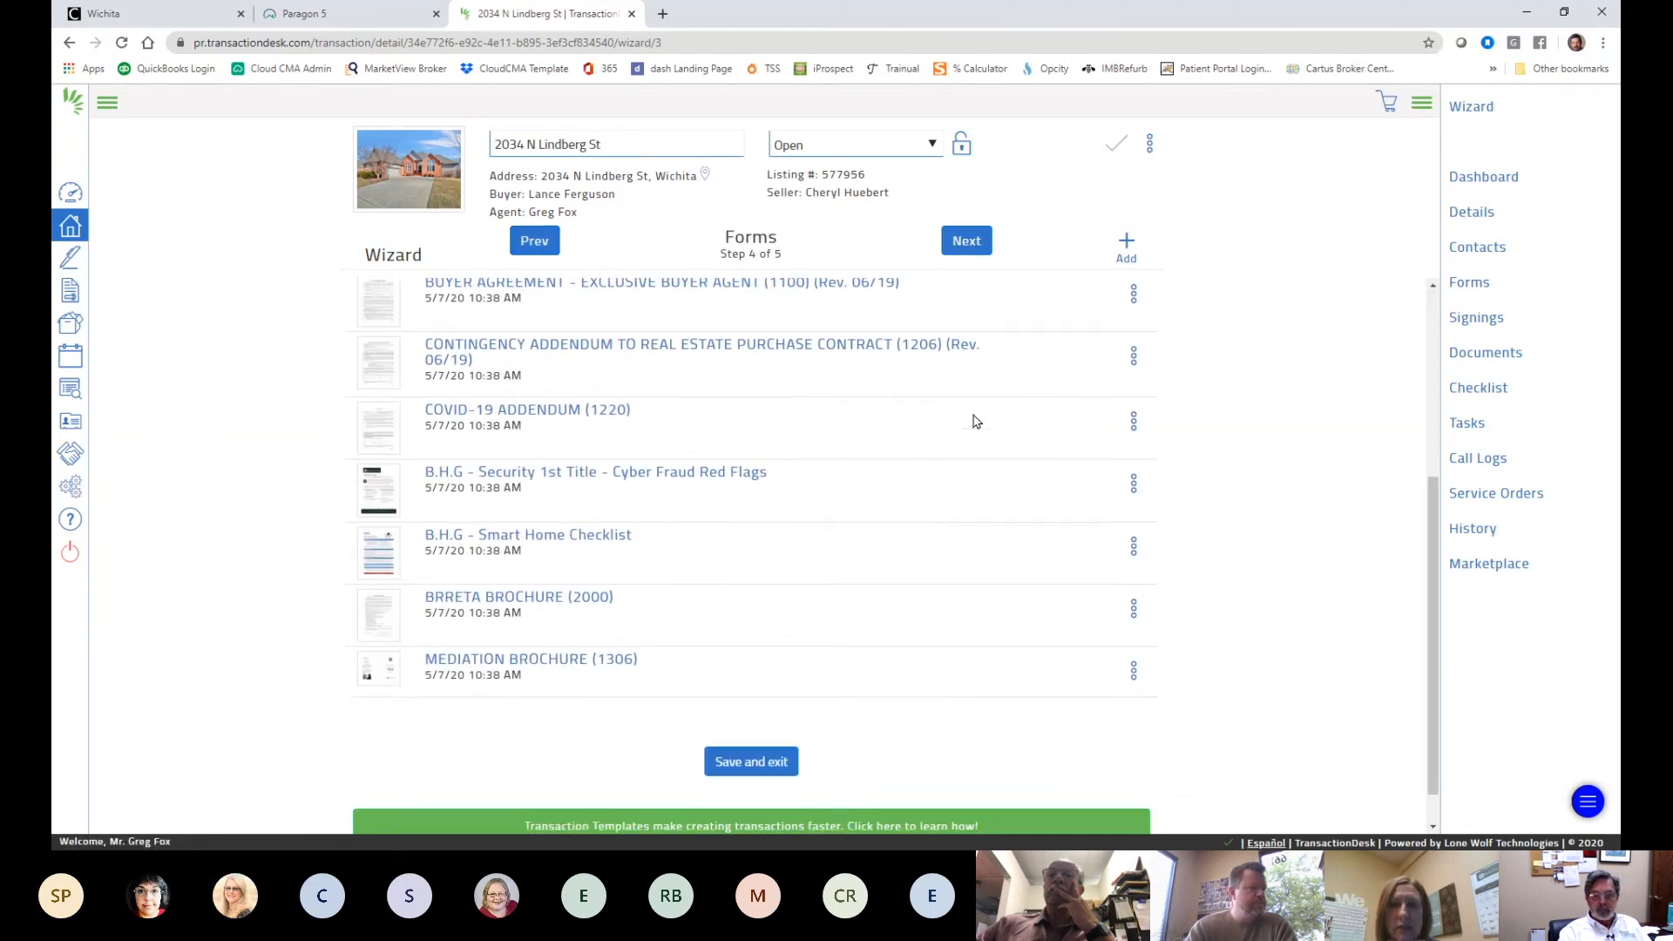
scroll(968, 422, "up", 4)
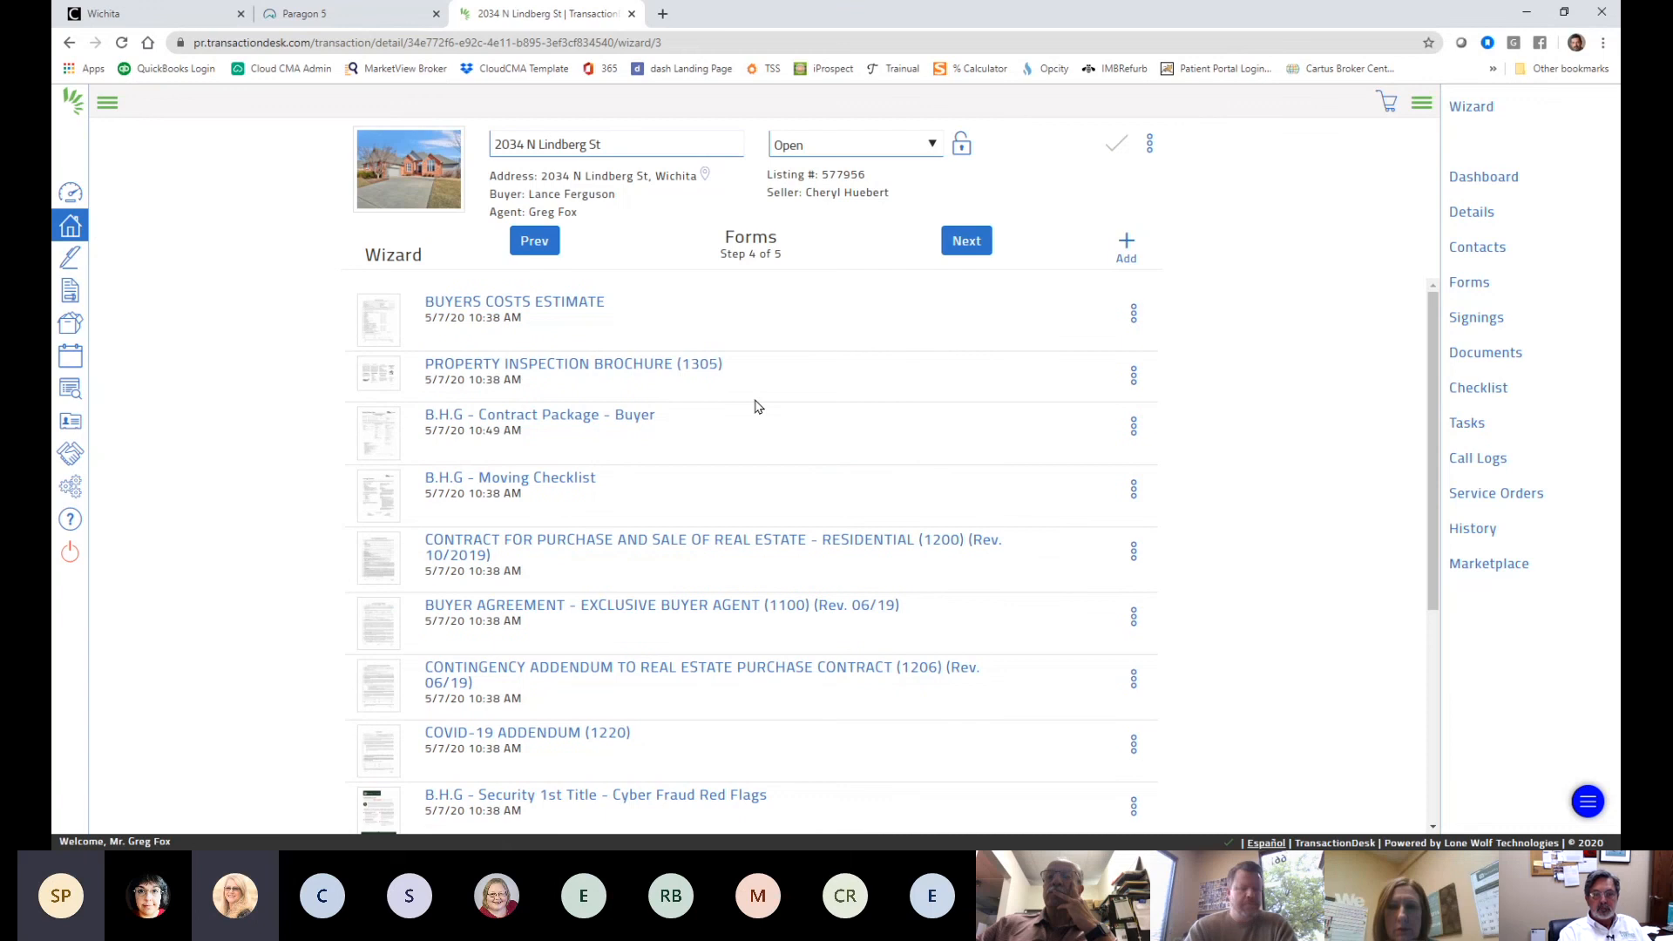
scroll(740, 423, "down", 1)
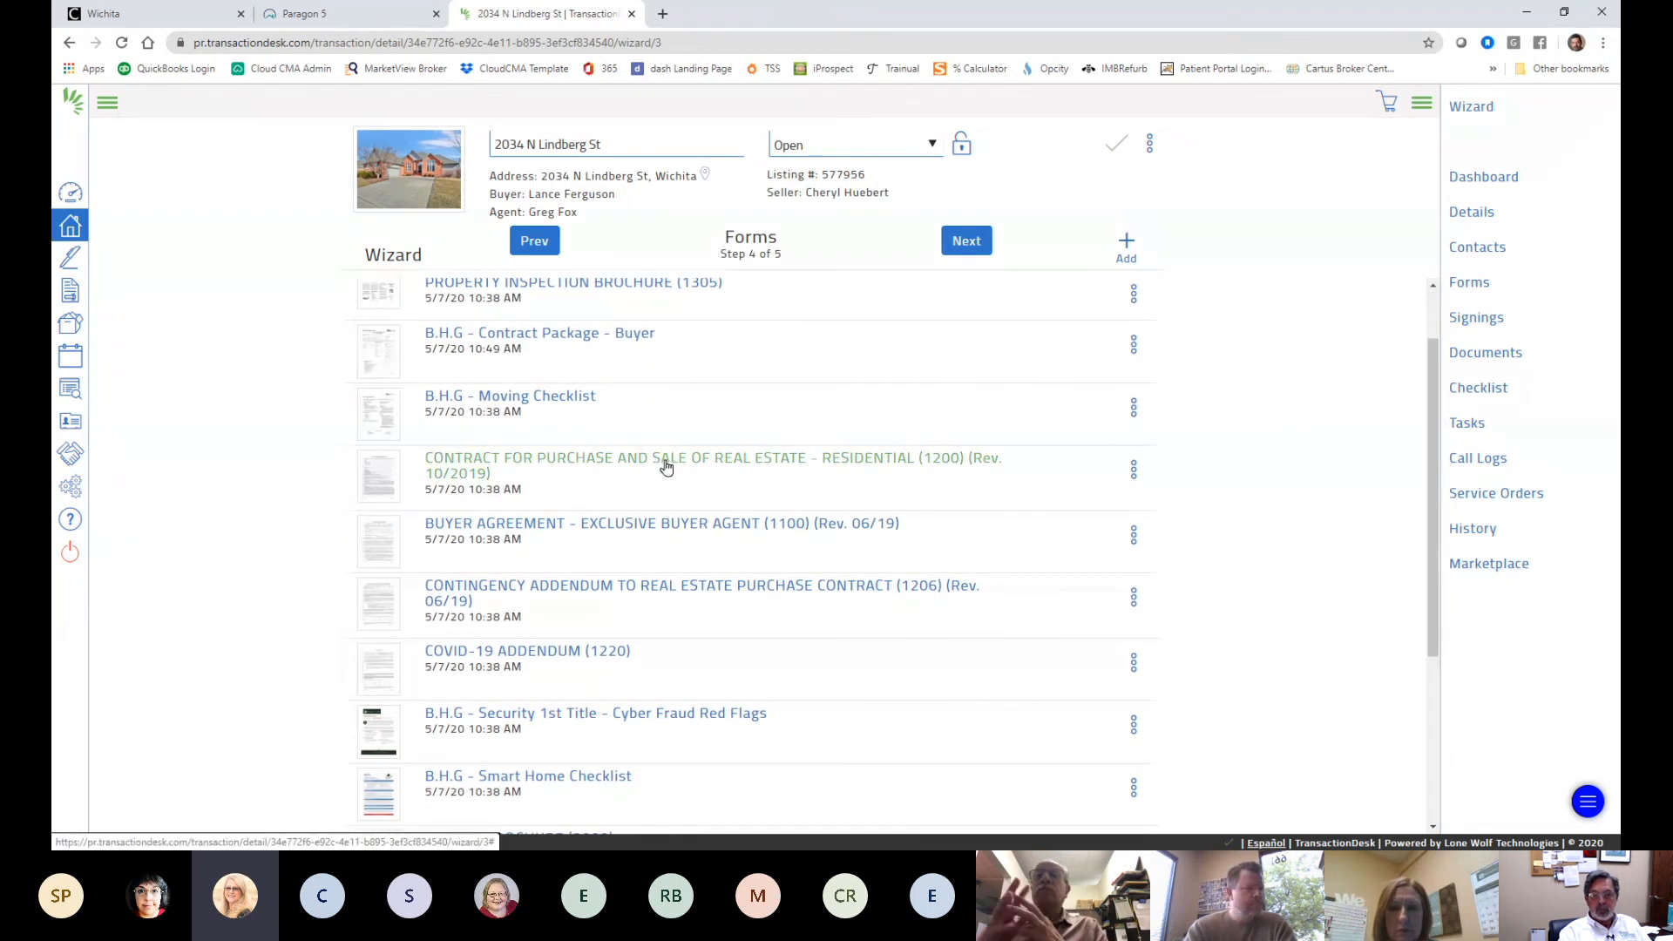
left_click(668, 467)
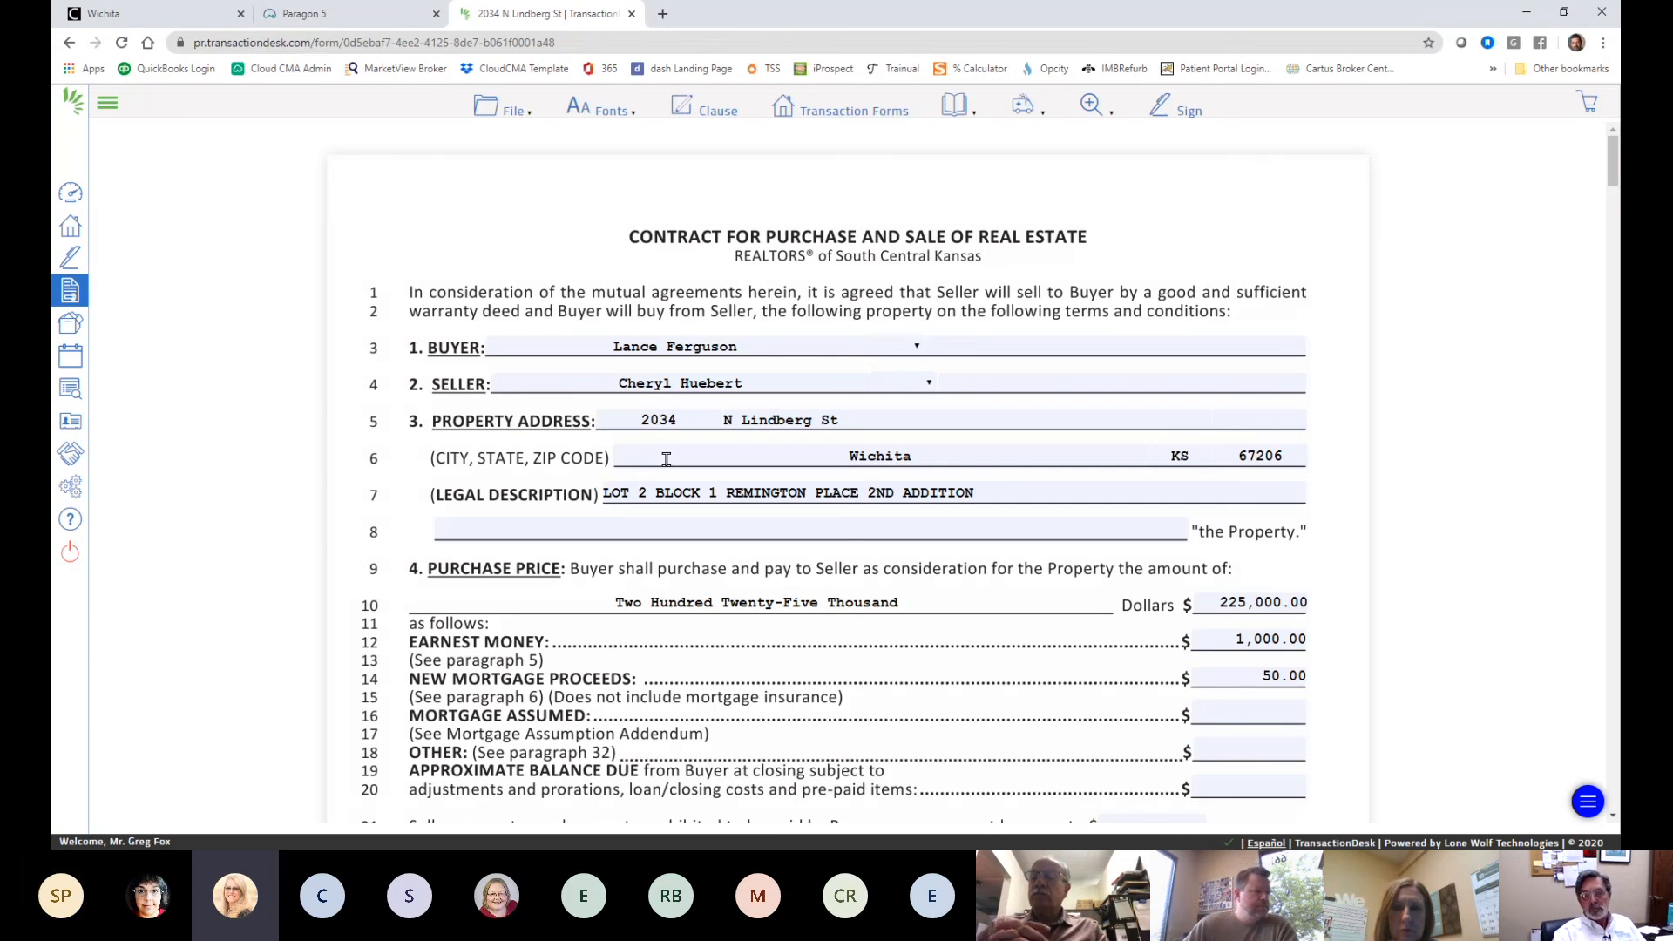
- Enter 50.00 as the mortgage proceeds amount in the price section
scroll(836, 546, "down", 3)
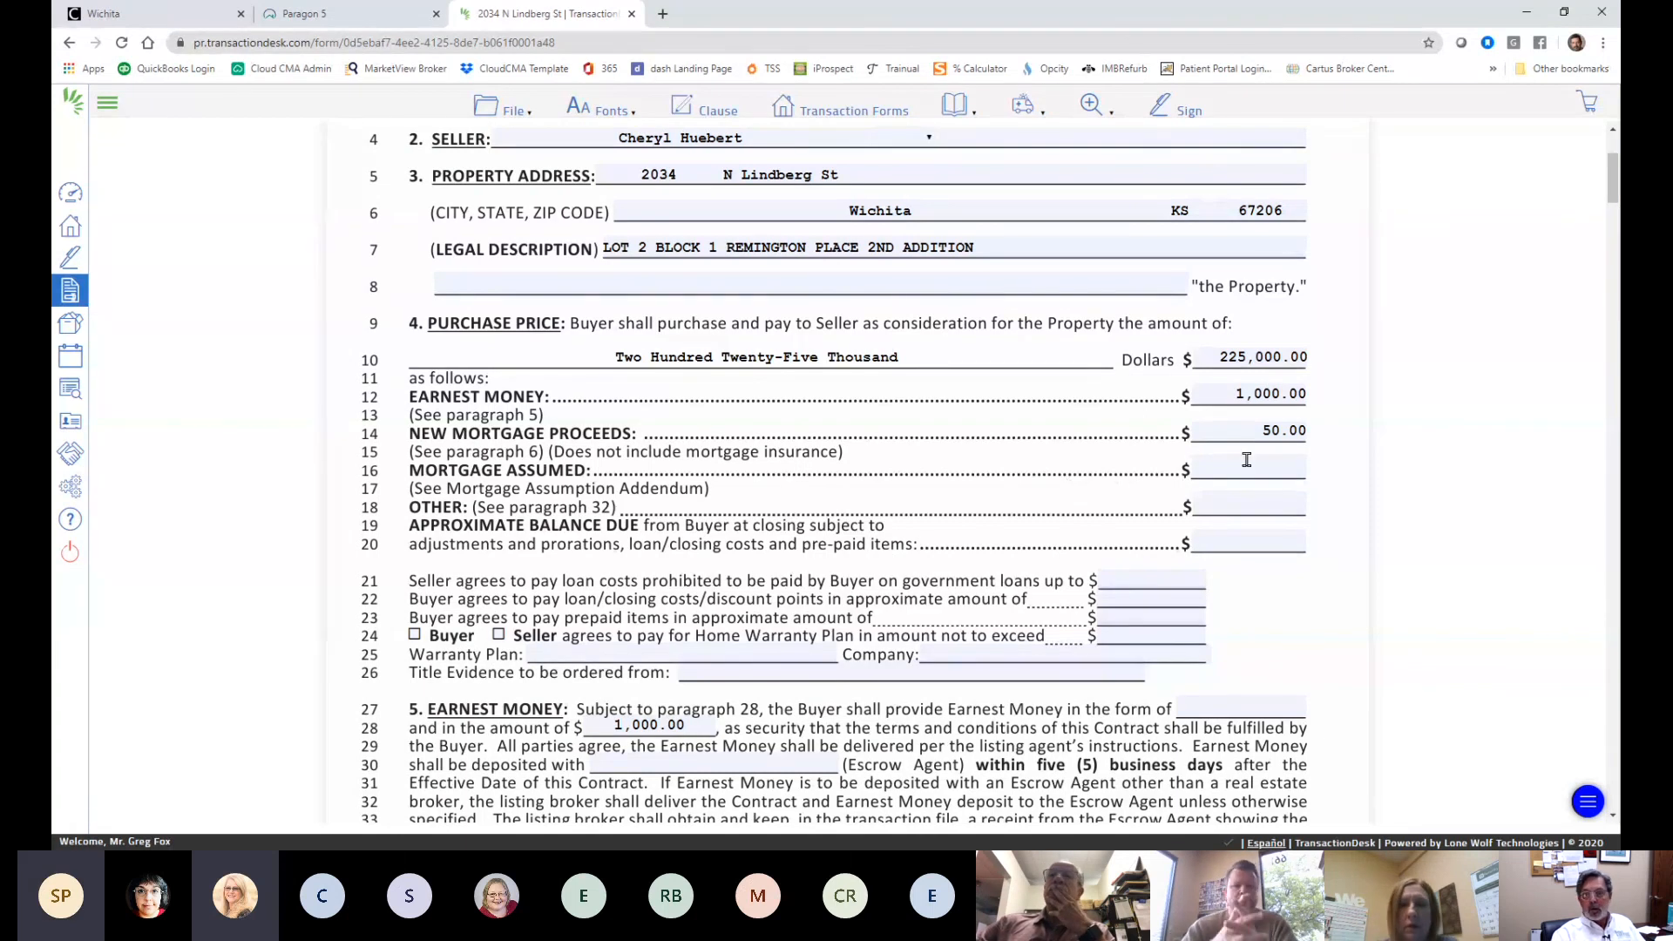
left_click(1293, 464)
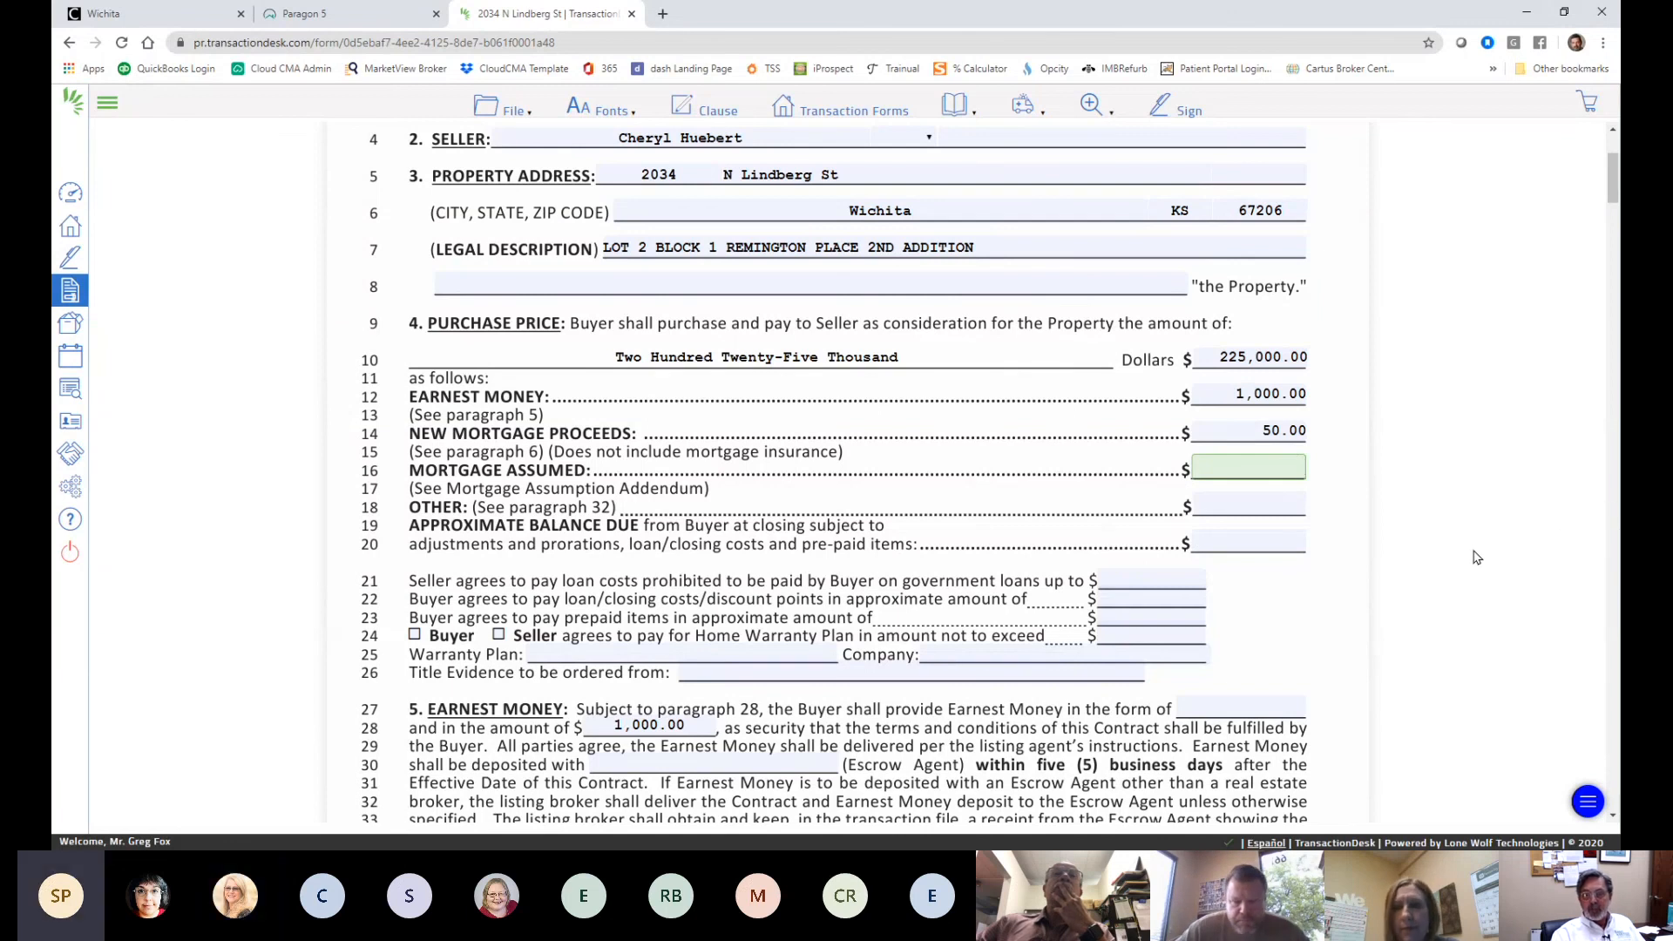
scroll(1473, 555, "up", 3)
scroll(1476, 557, "down", 3)
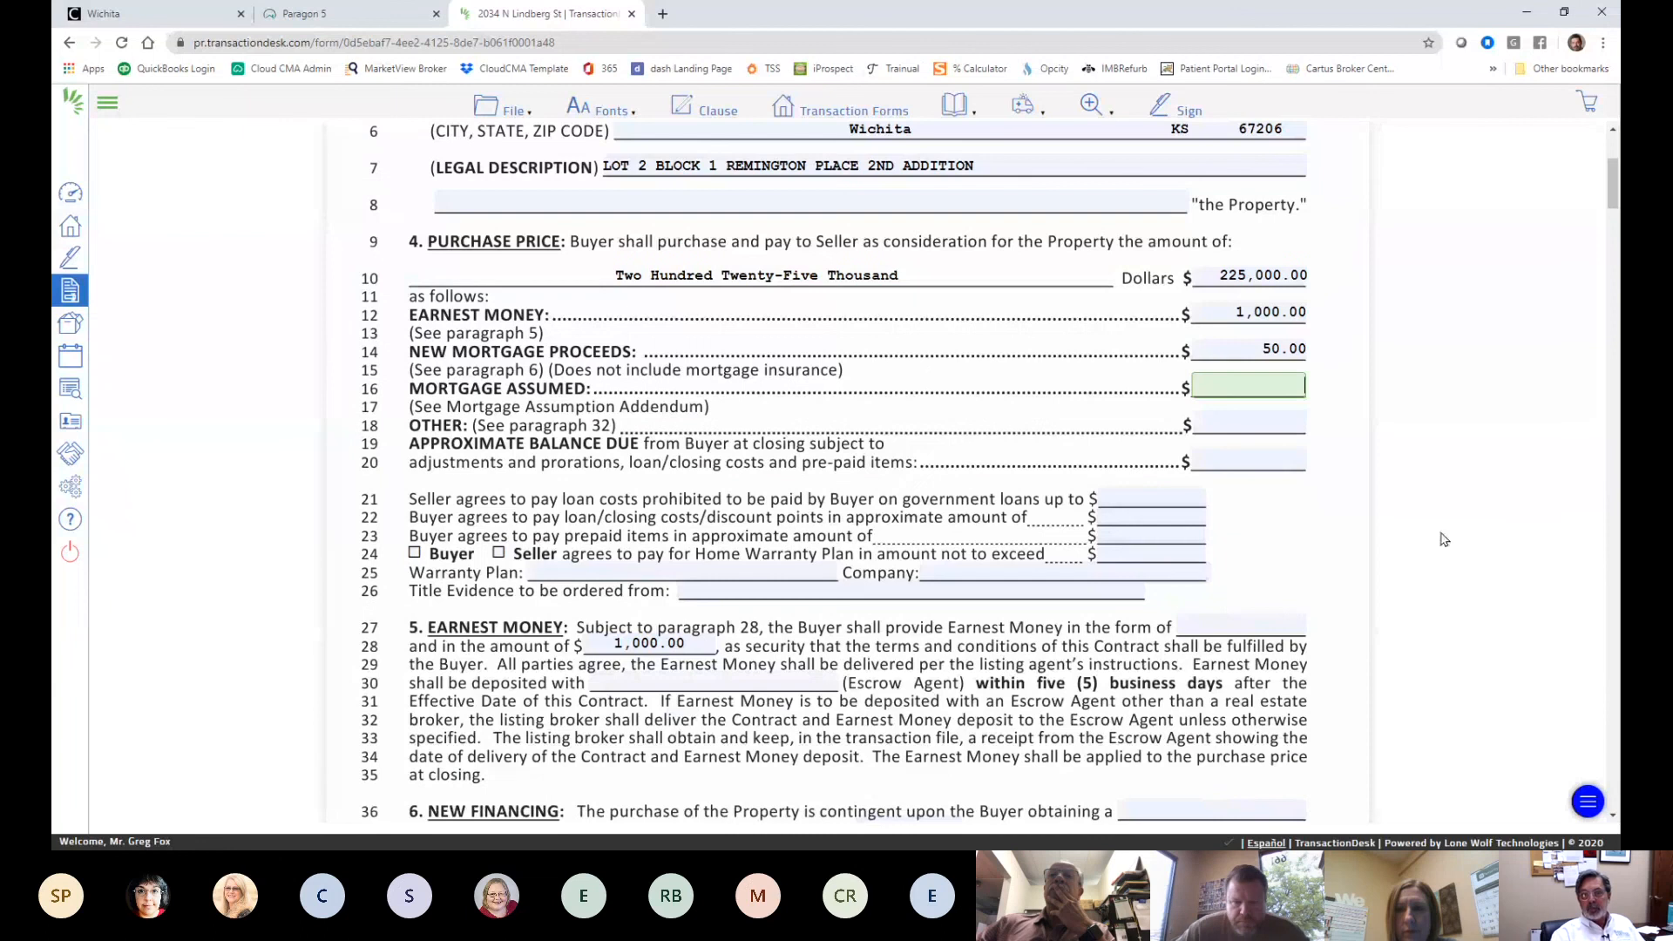
scroll(981, 340, "up", 3)
scroll(1016, 578, "down", 3)
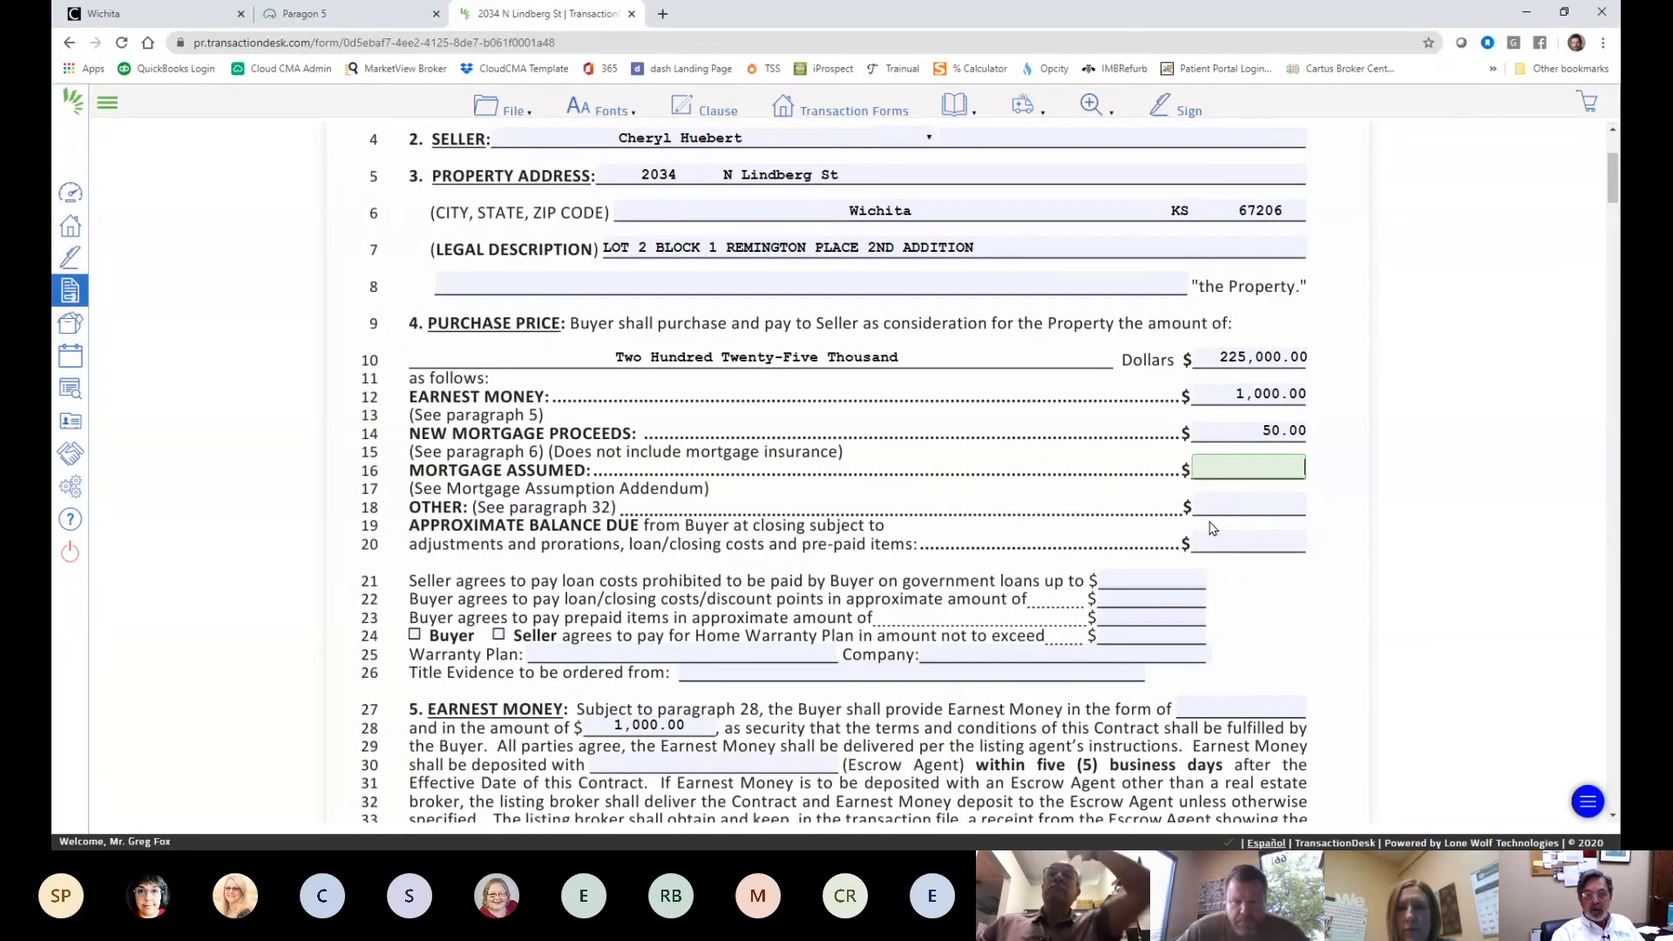
type("50.00")
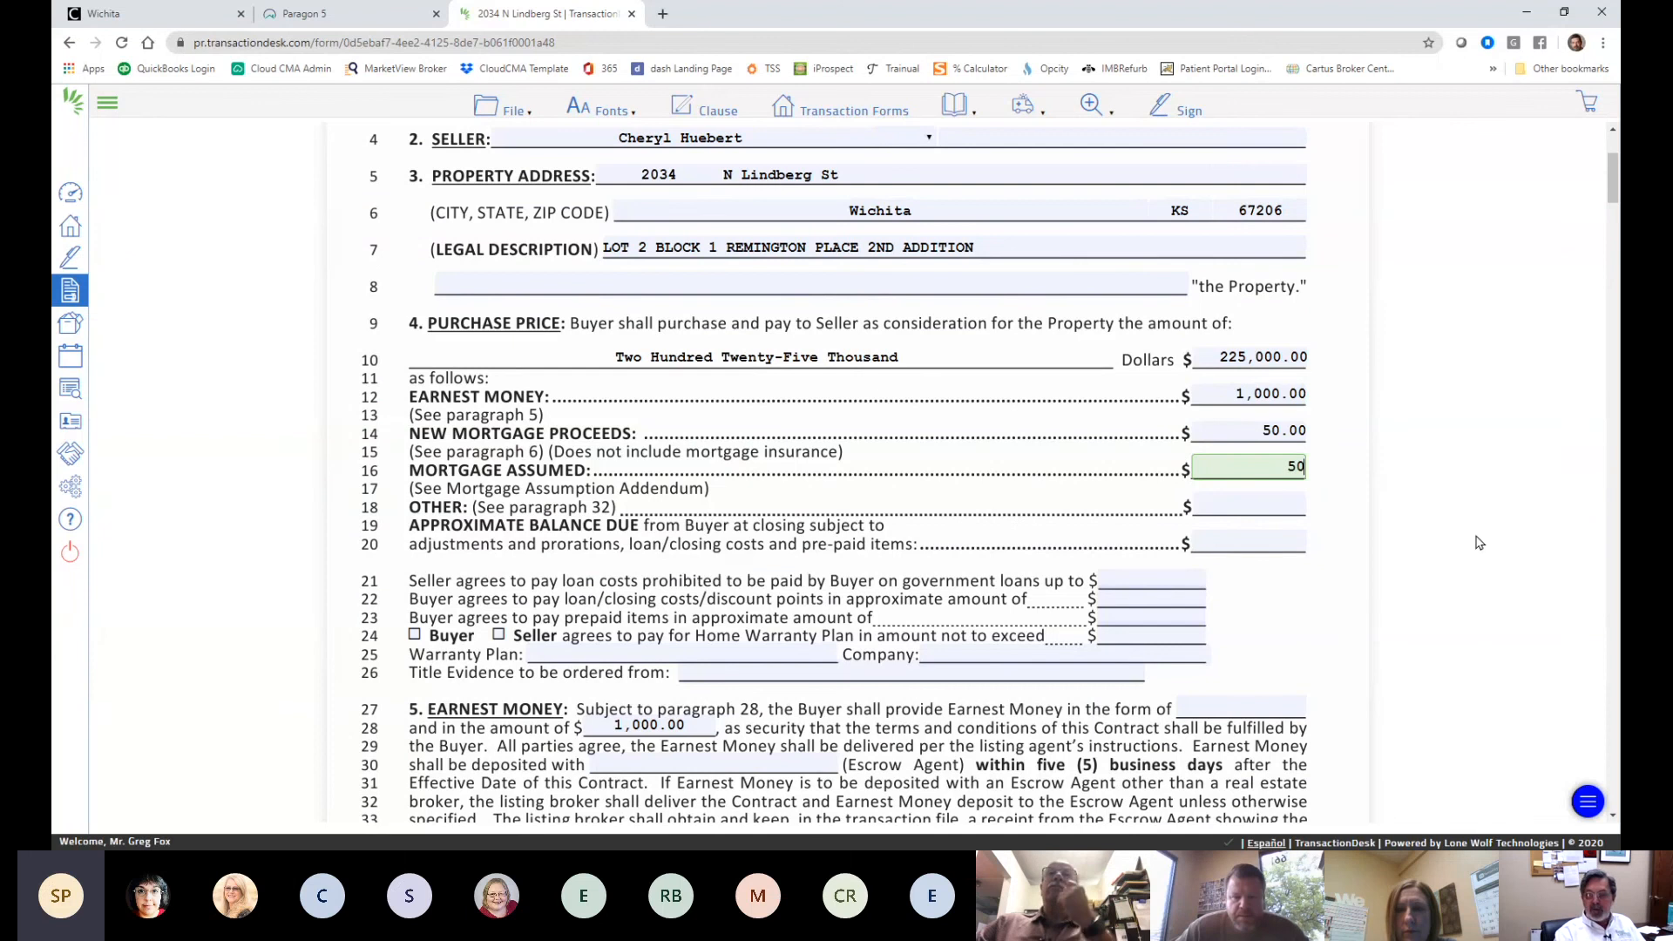
- Set the line-21 and line-22 loan cost amounts to 0
left_click(1151, 575)
left_click(1159, 591)
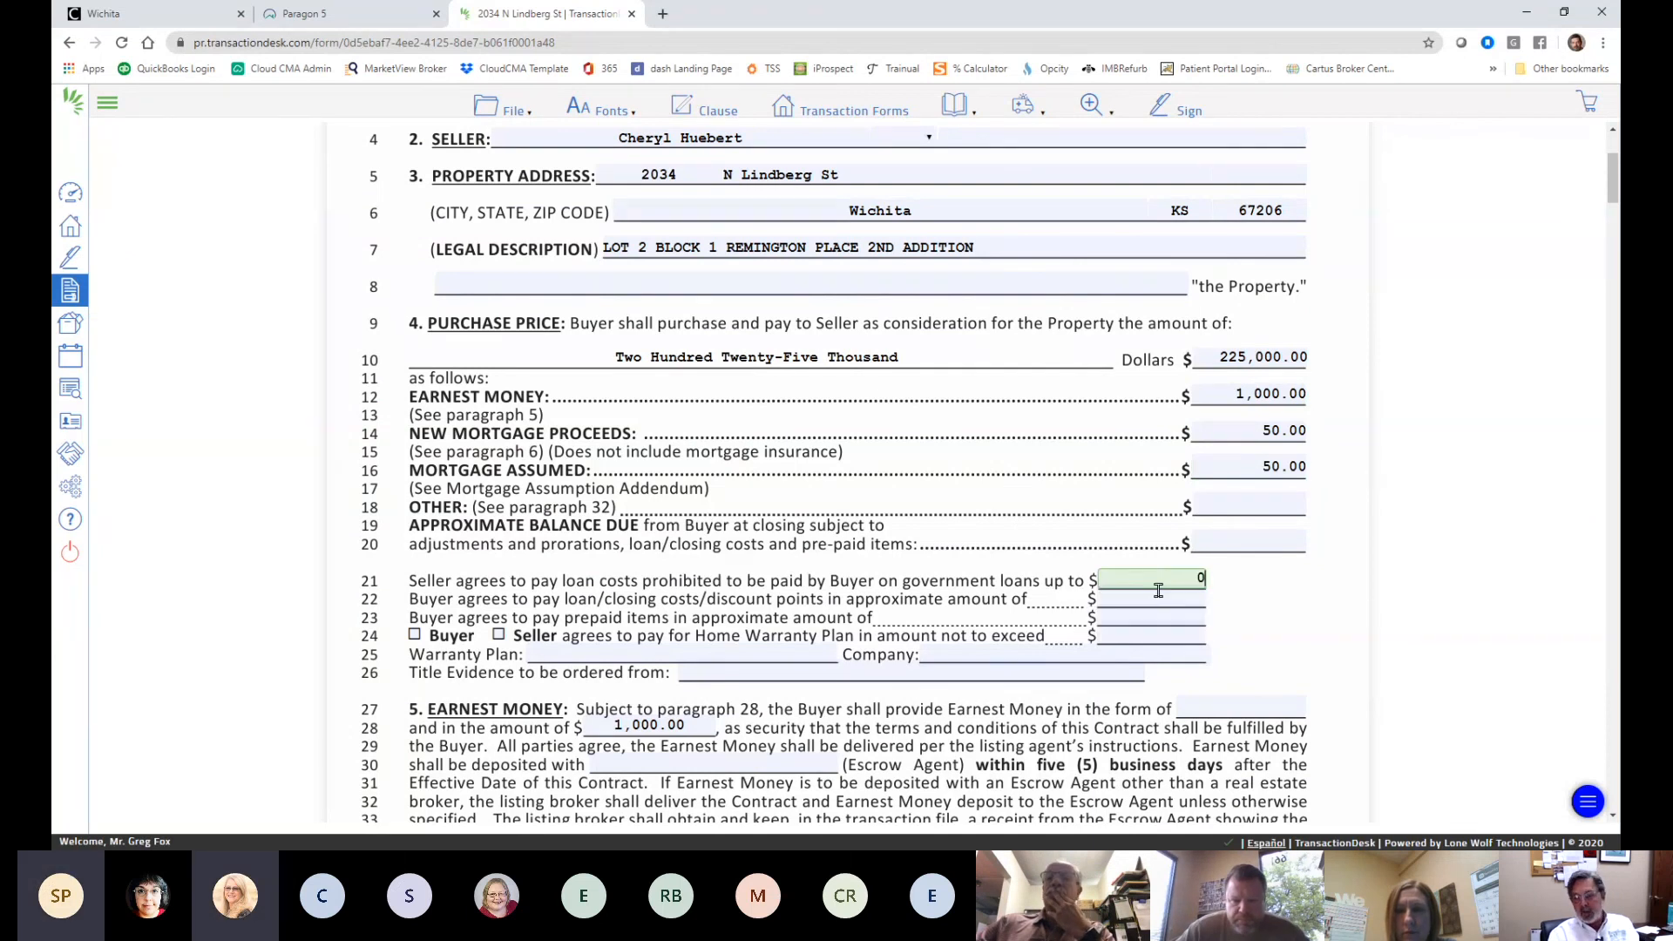
left_click(1160, 597)
left_click(1160, 610)
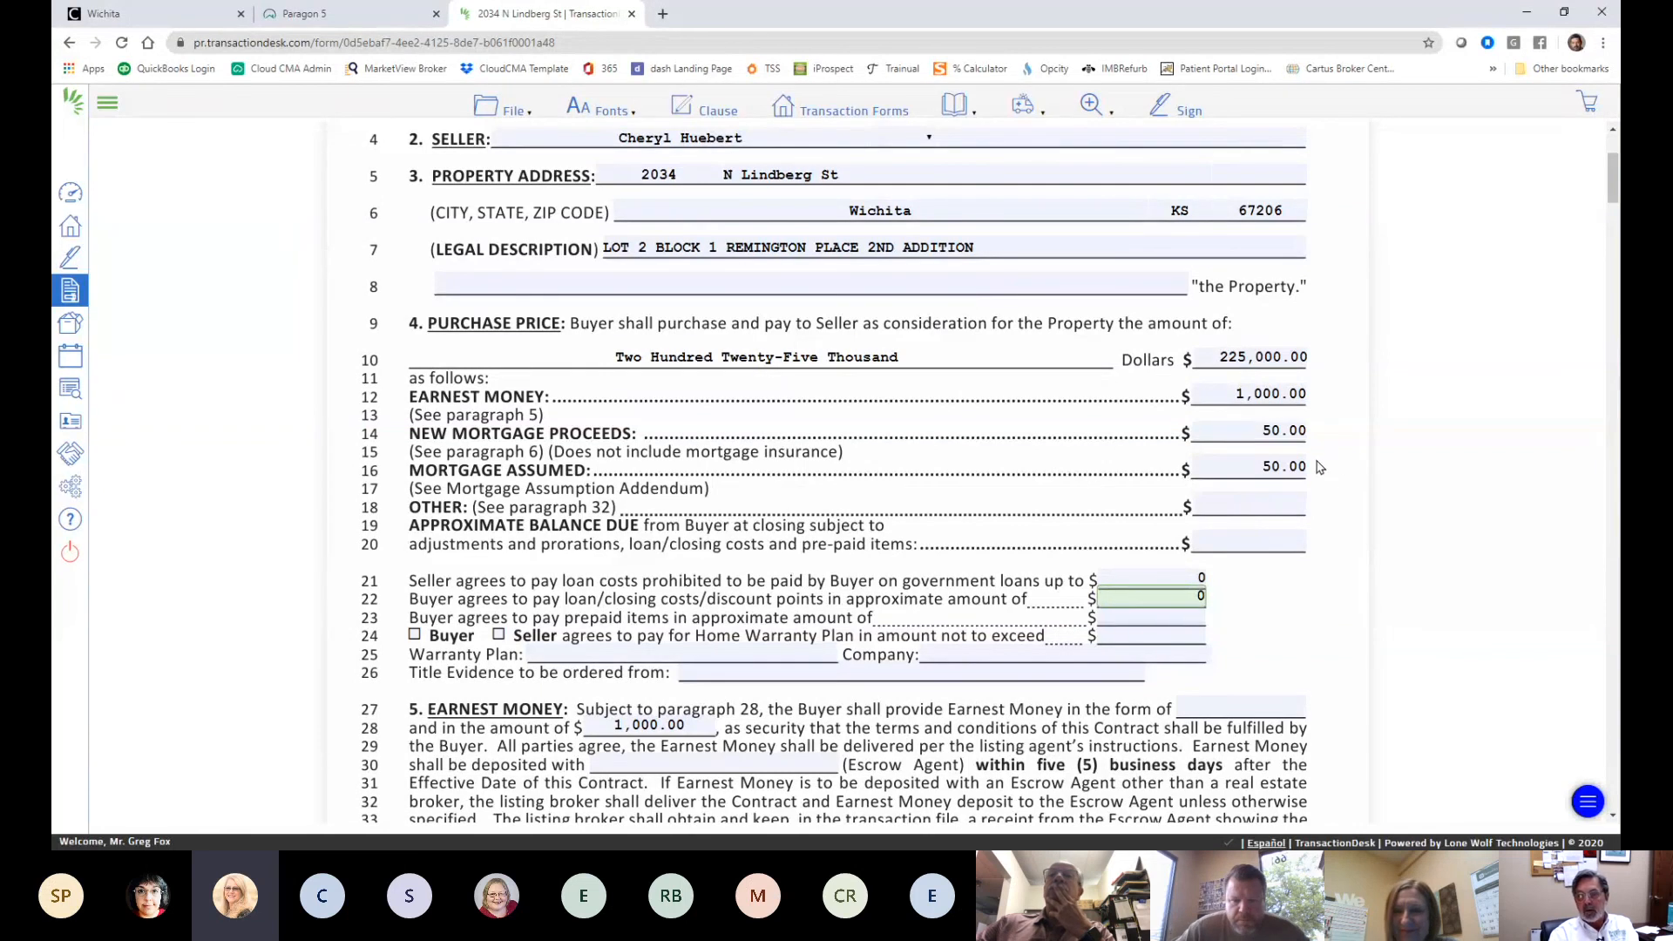
- Zero the Mortgage Assumed, Other, line-23 prepaid items and line-24 home warranty amounts
left_click_drag(1258, 463, 1336, 468)
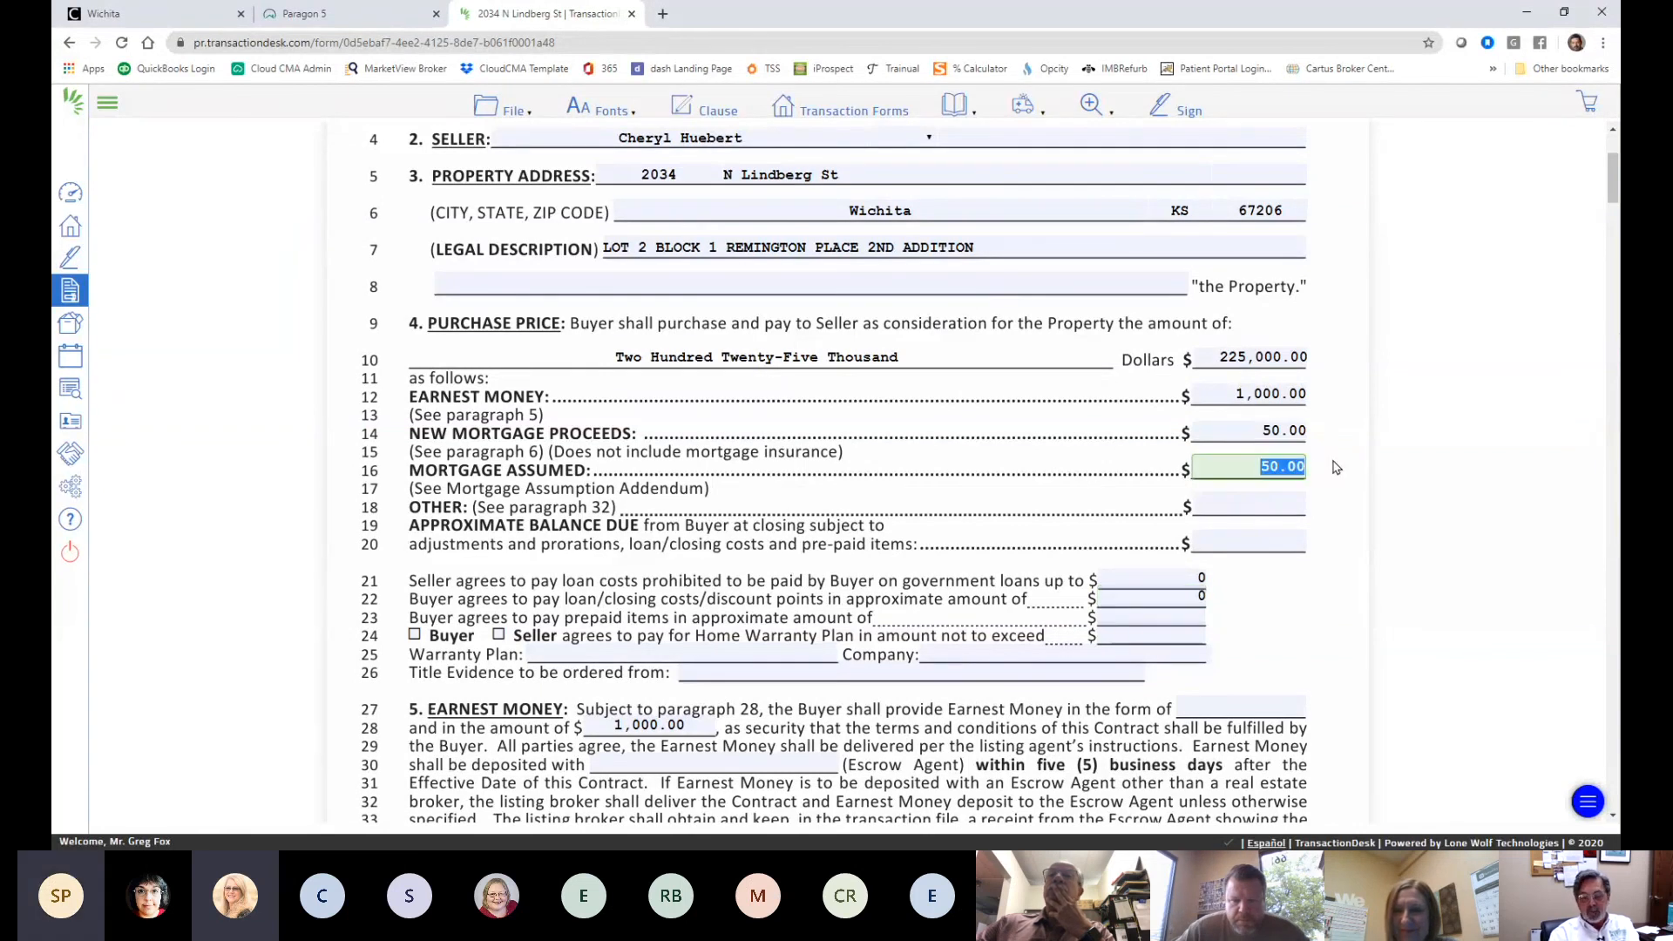
left_click(1273, 499)
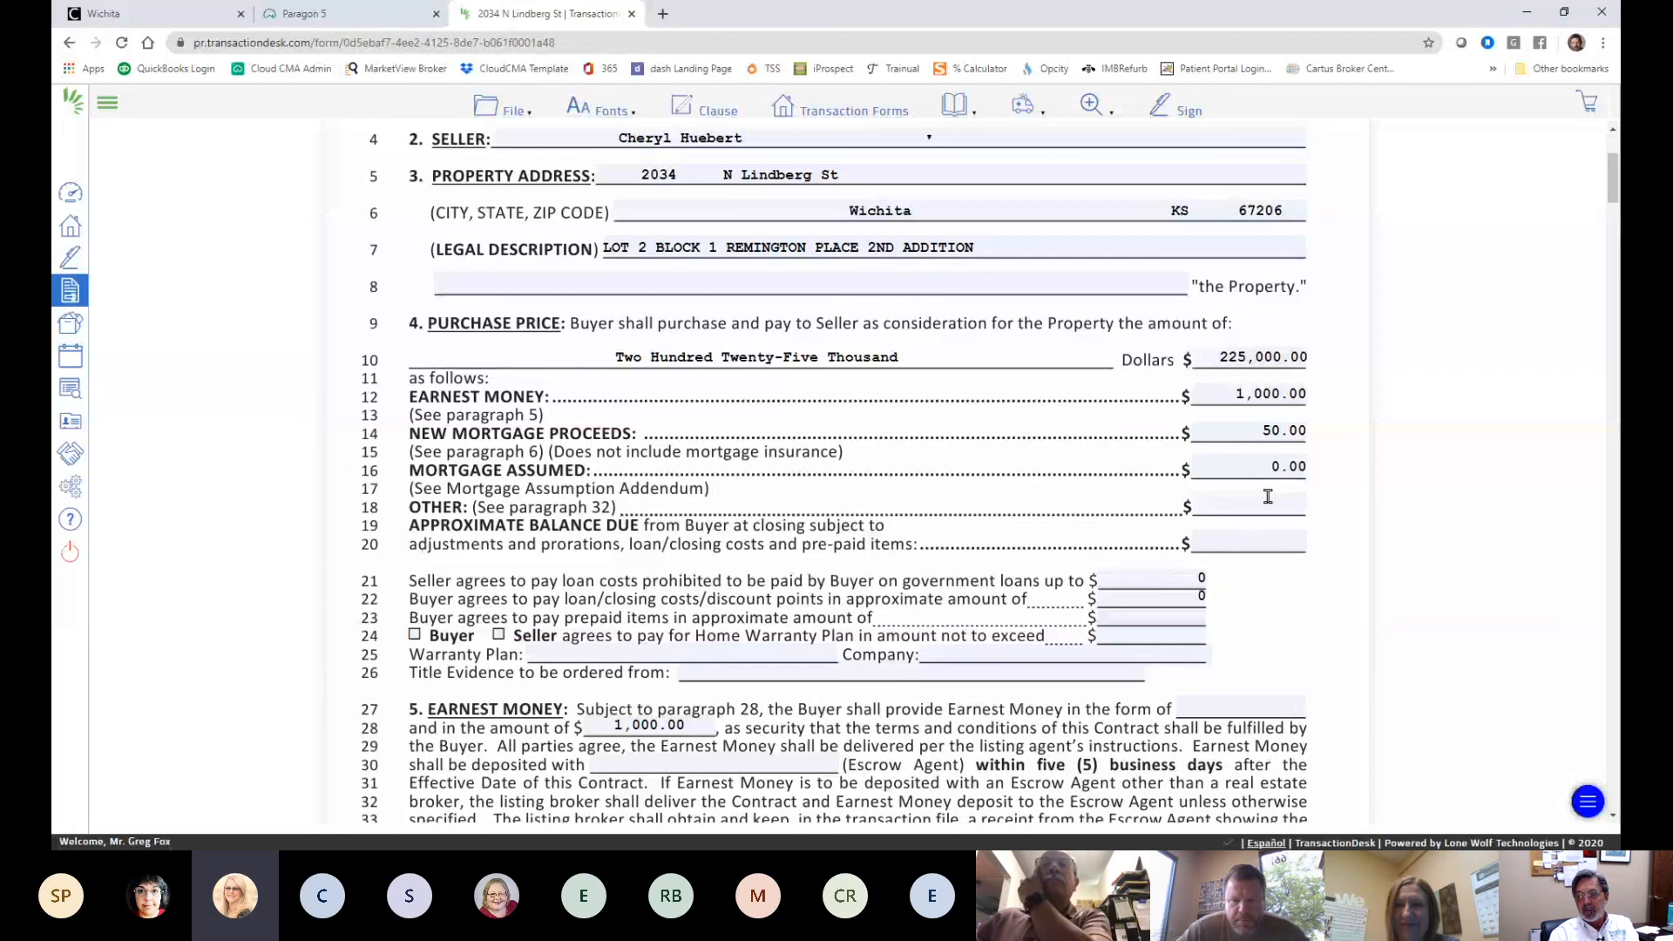
type("0")
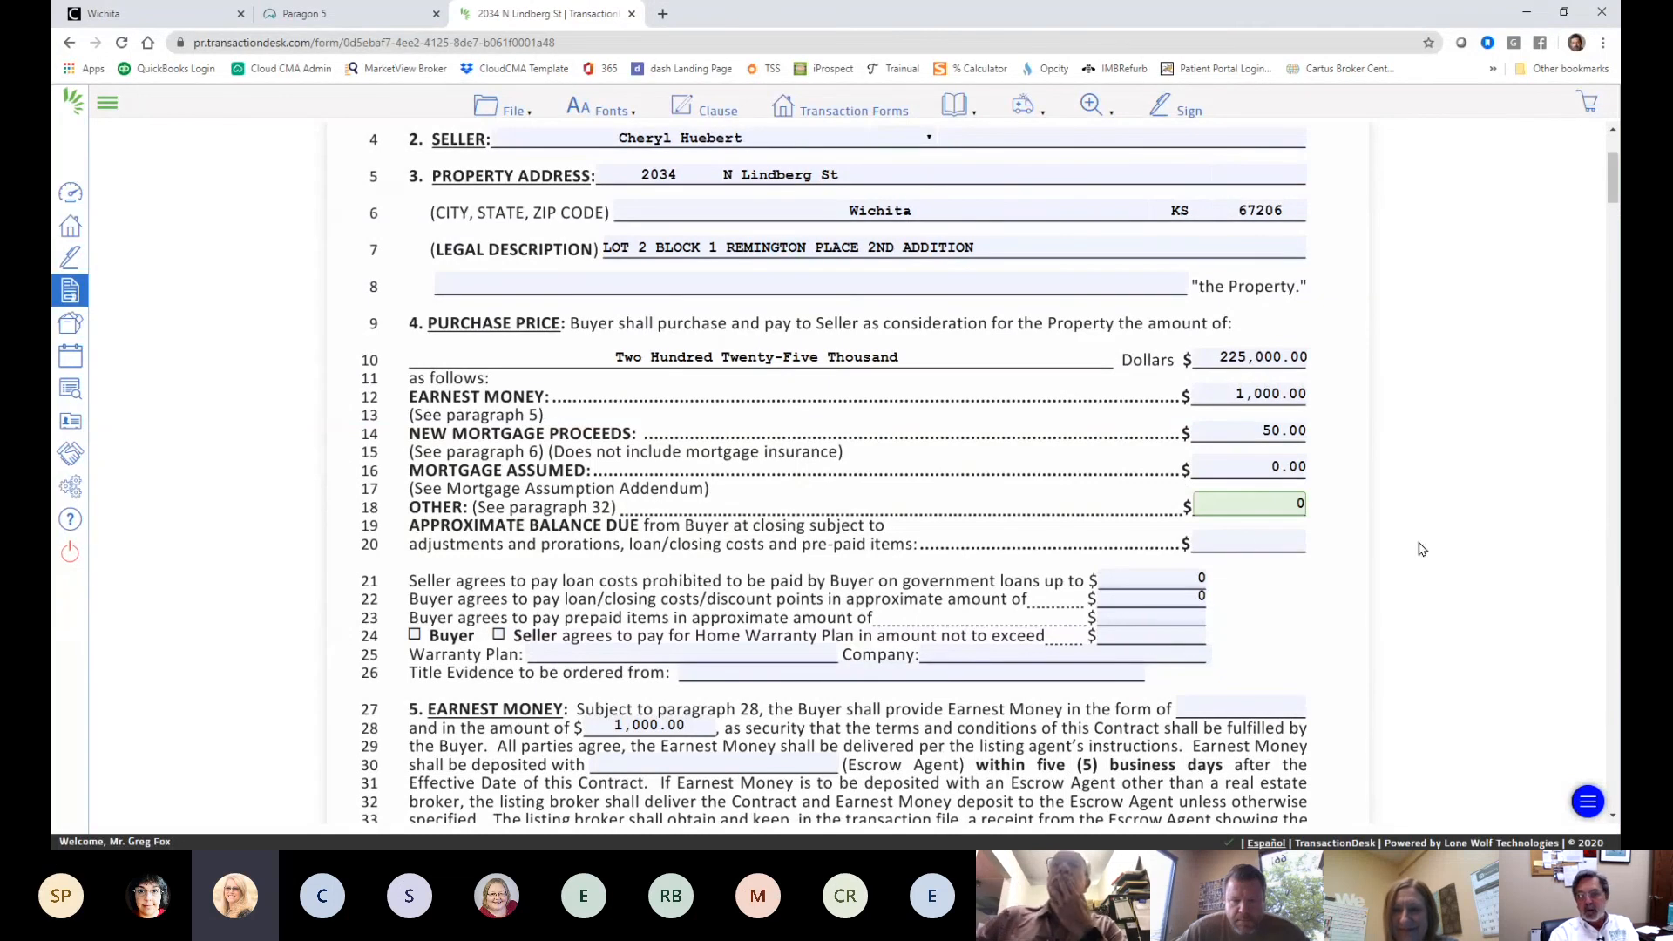
left_click(1255, 542)
type("0")
left_click(1169, 617)
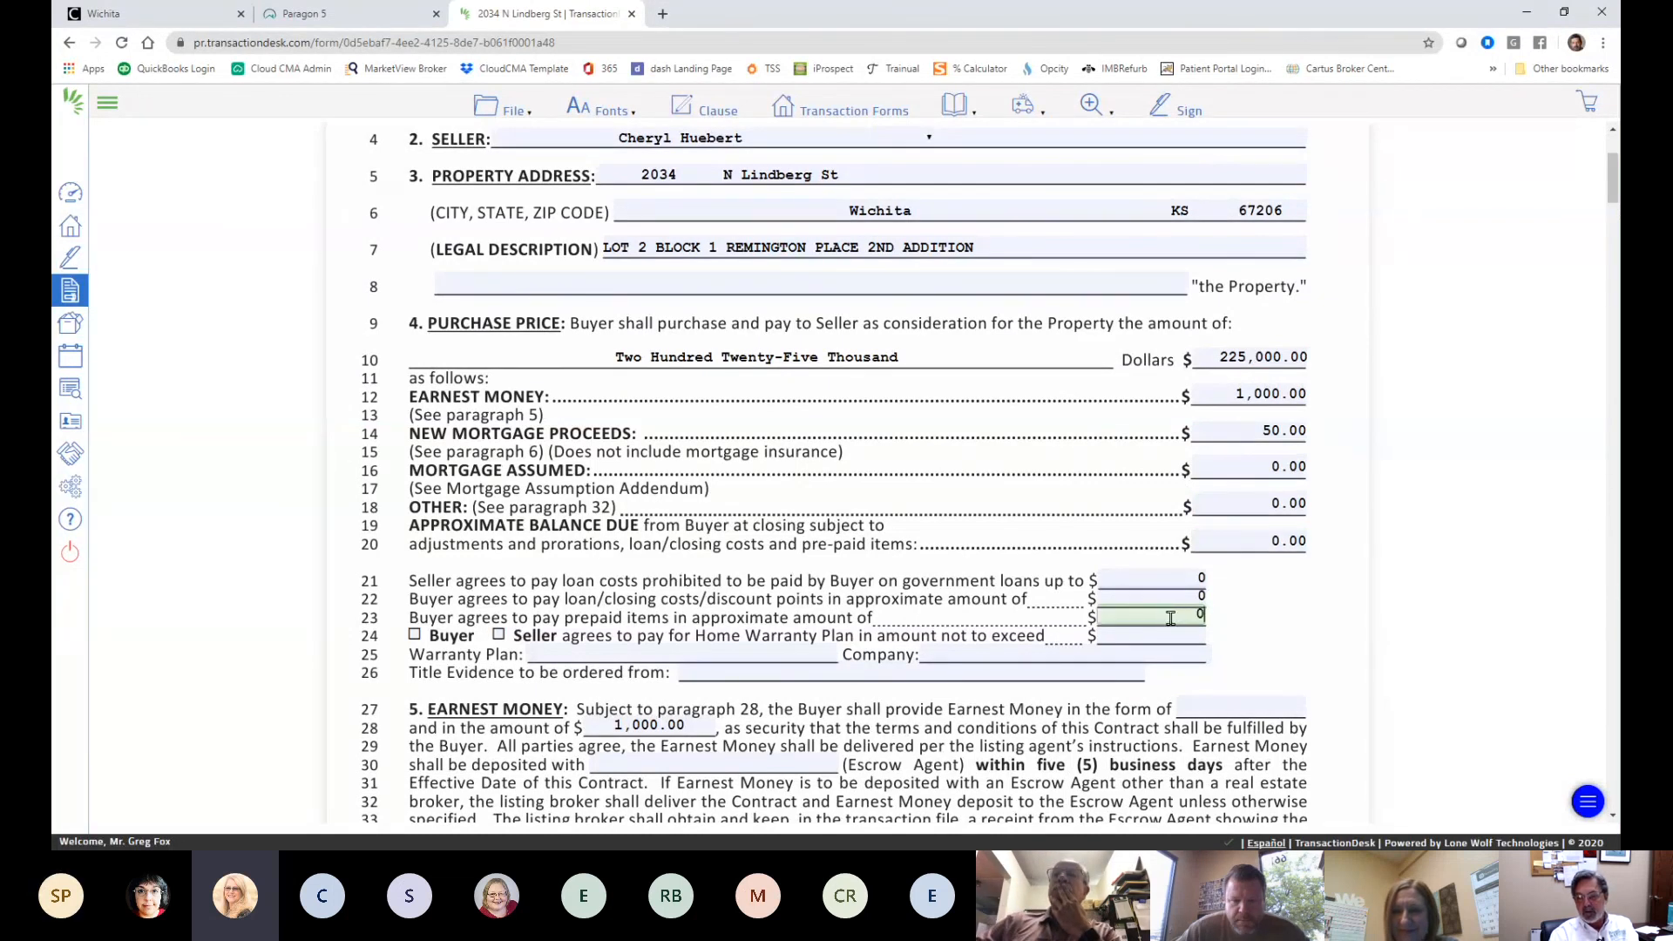
type("0")
left_click(1172, 634)
type("0")
- Enter 225,000 as the Approximate Balance Due
scroll(1357, 655, "down", 2)
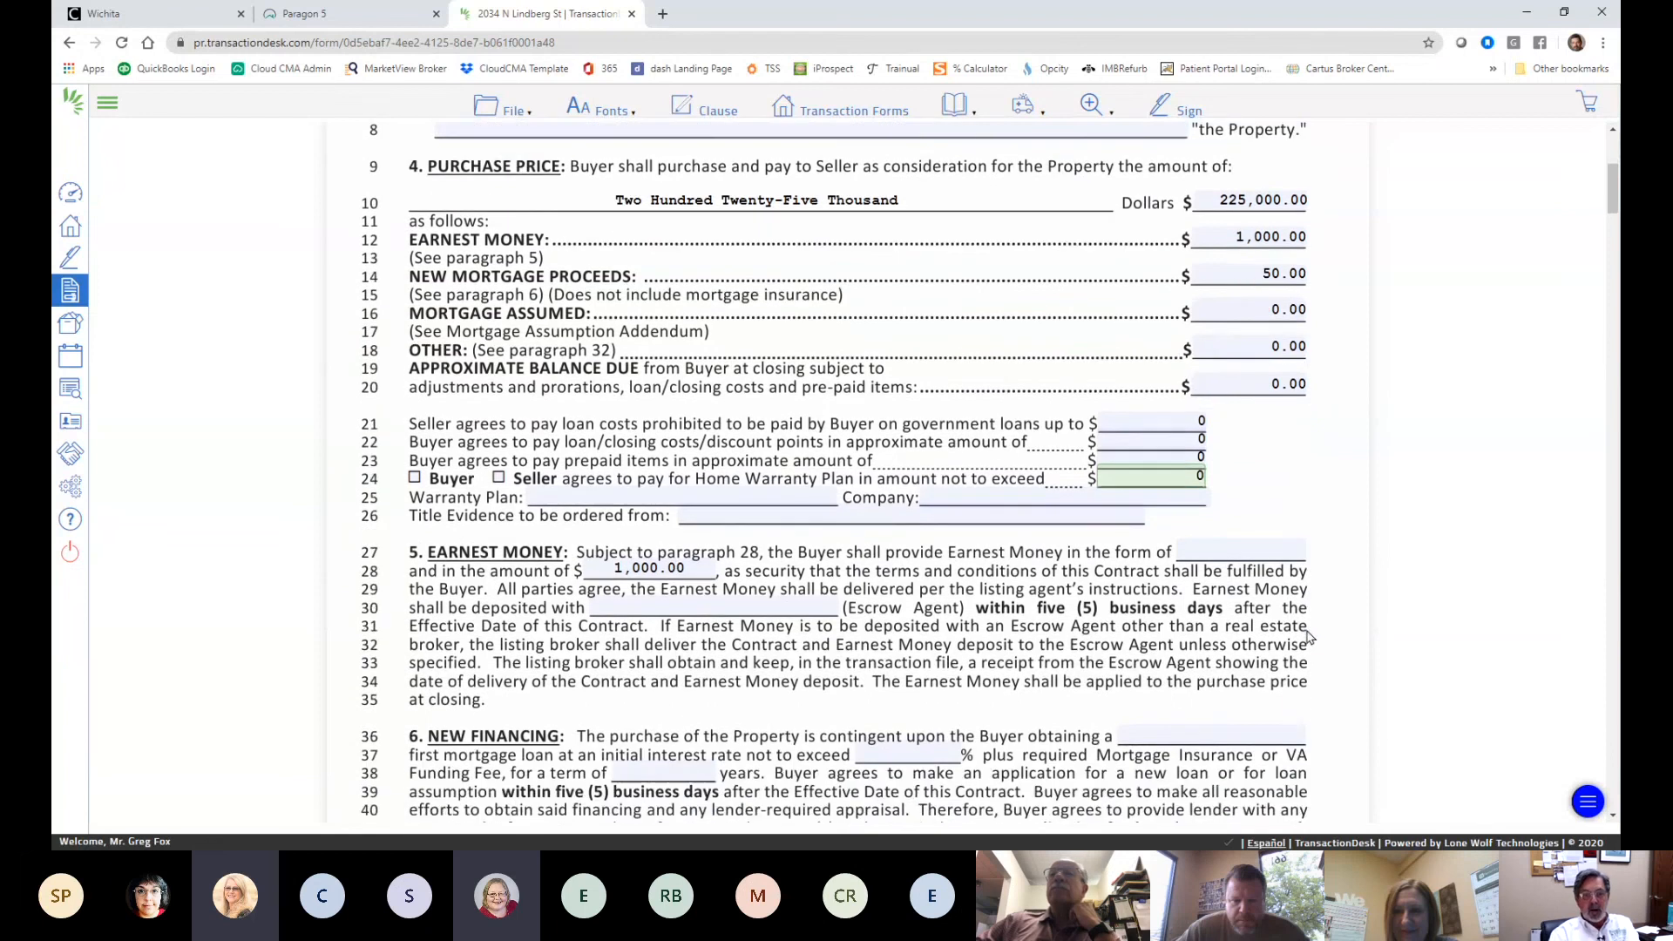
scroll(782, 542, "down", 1)
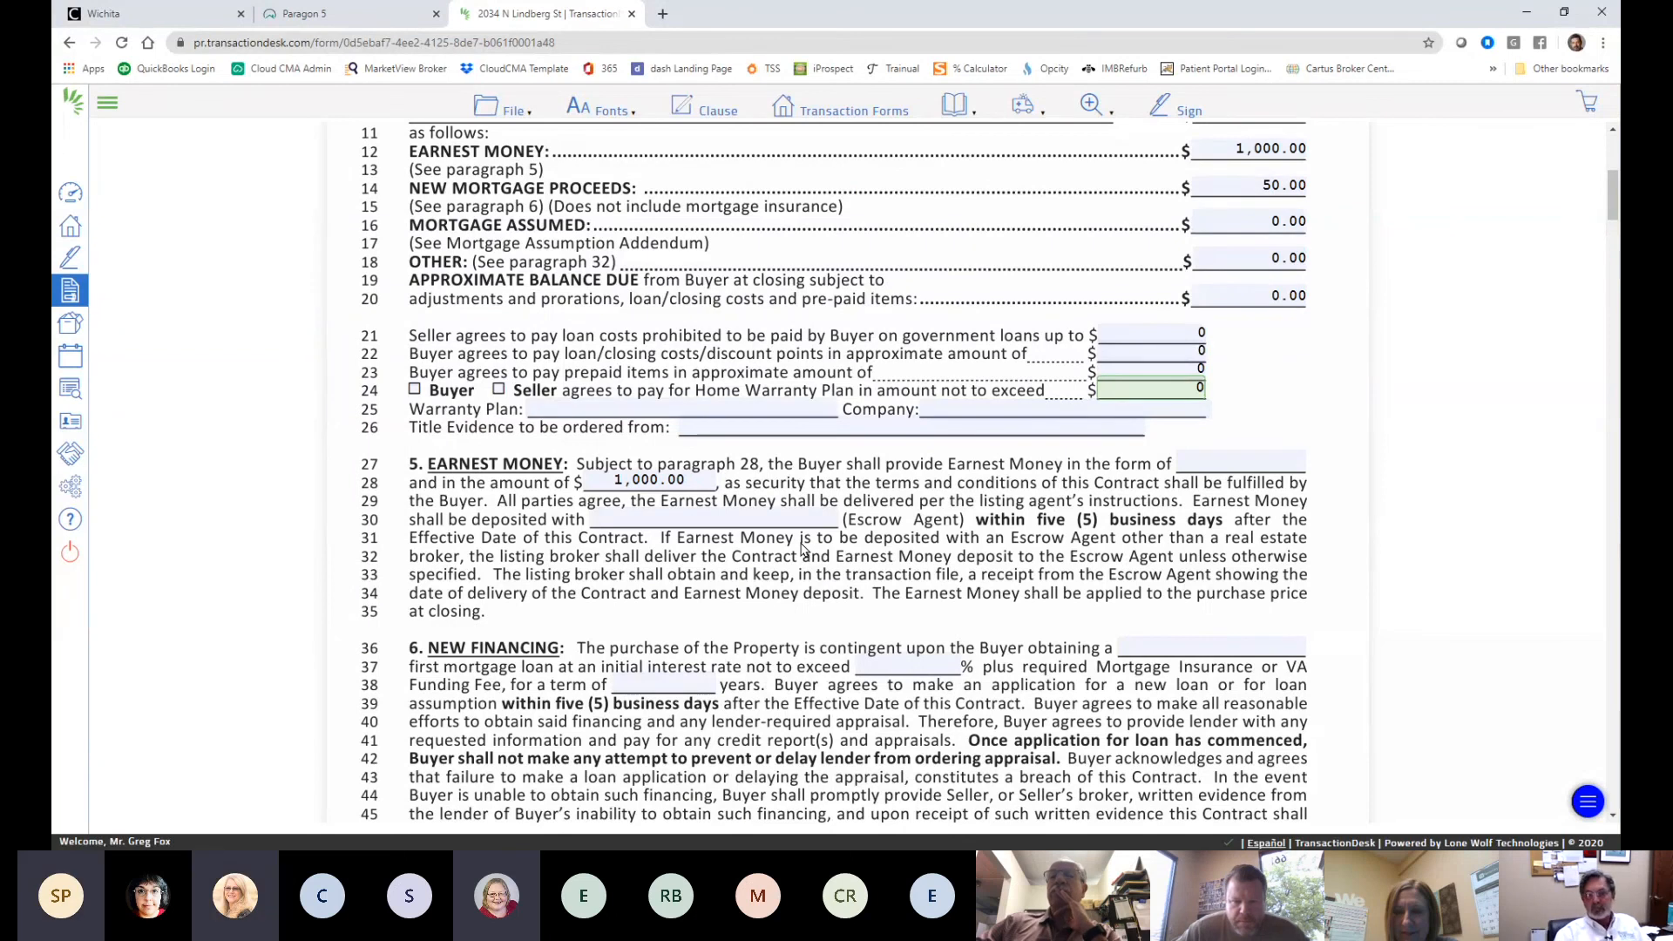
scroll(1030, 506, "up", 2)
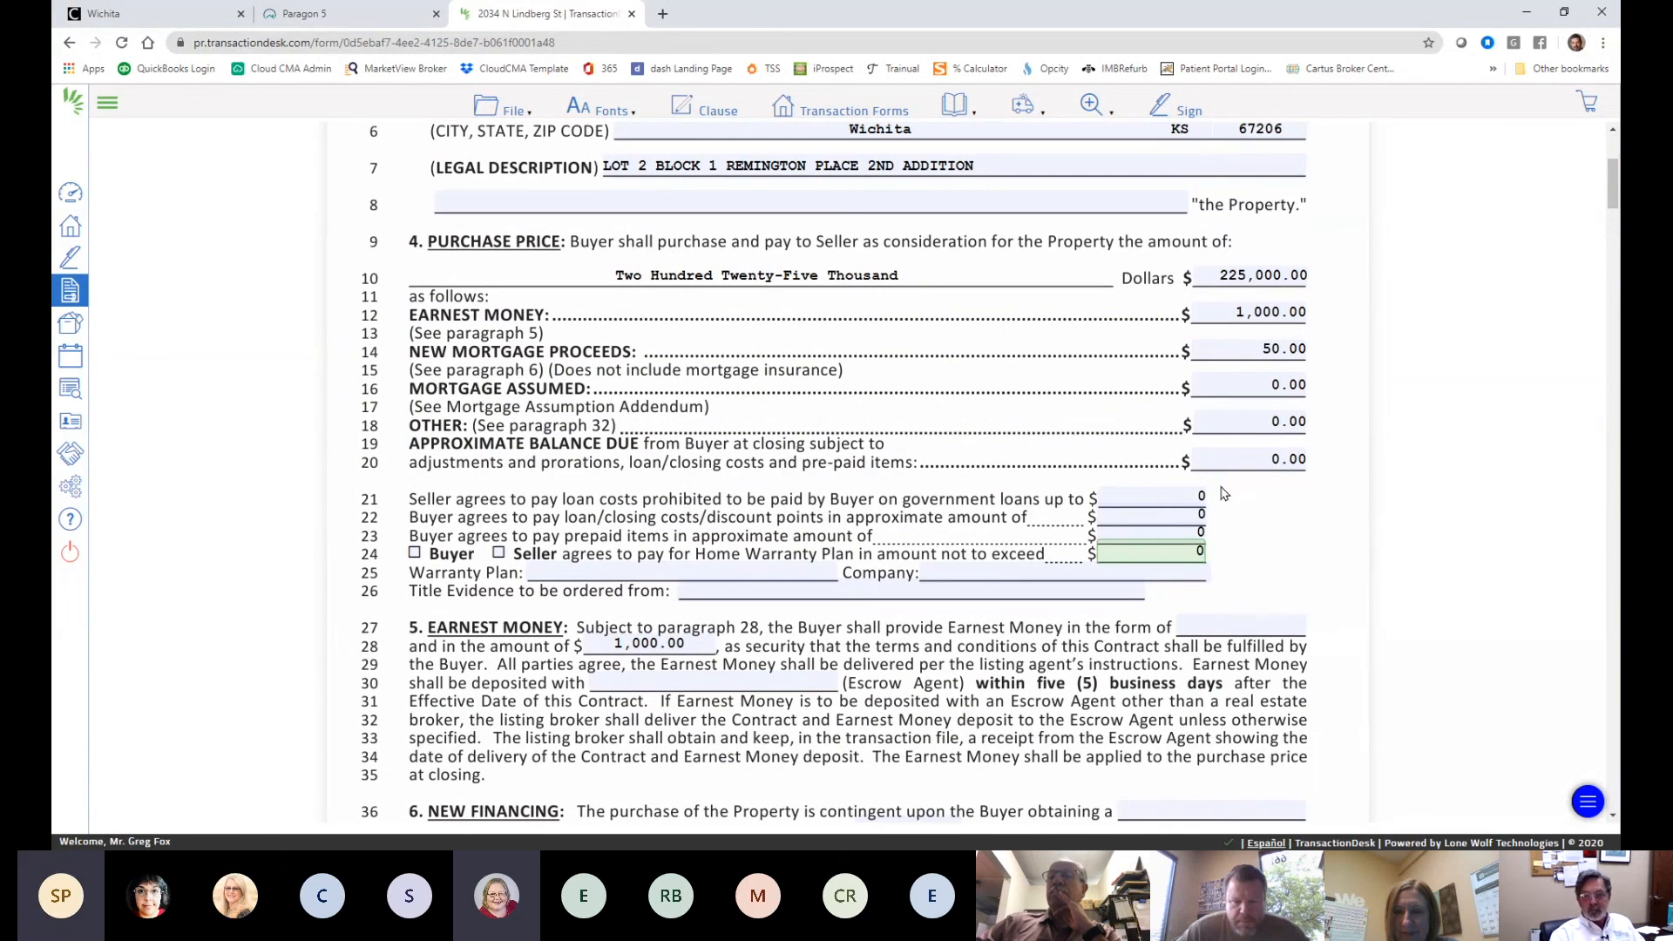
left_click(1263, 459)
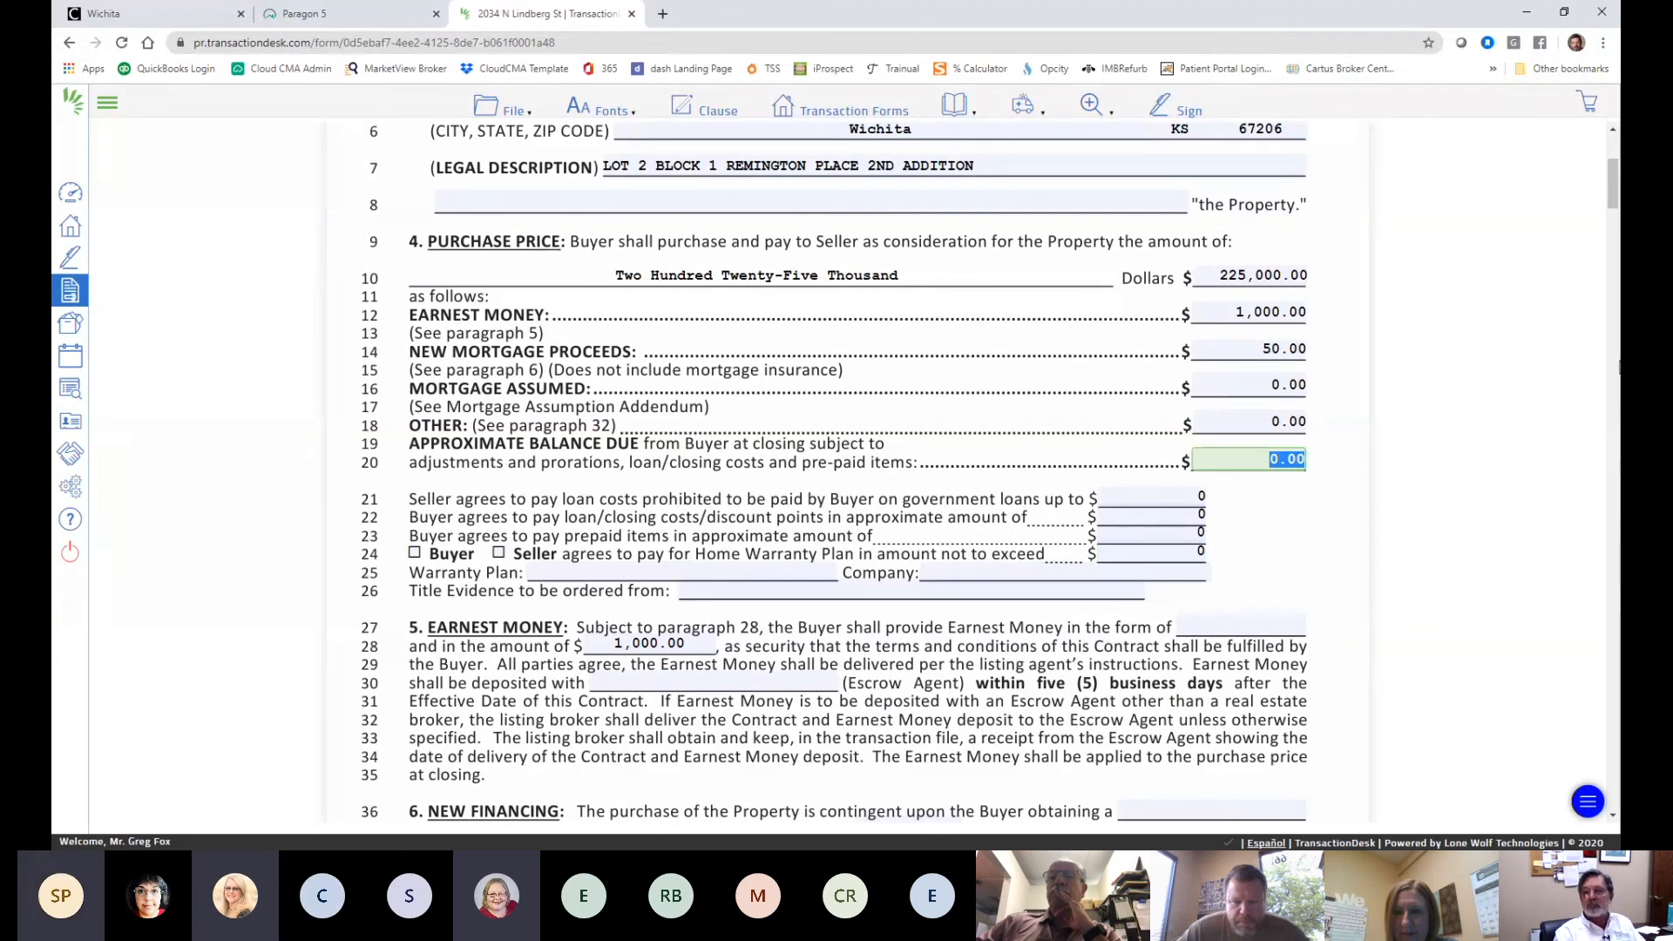
type("225")
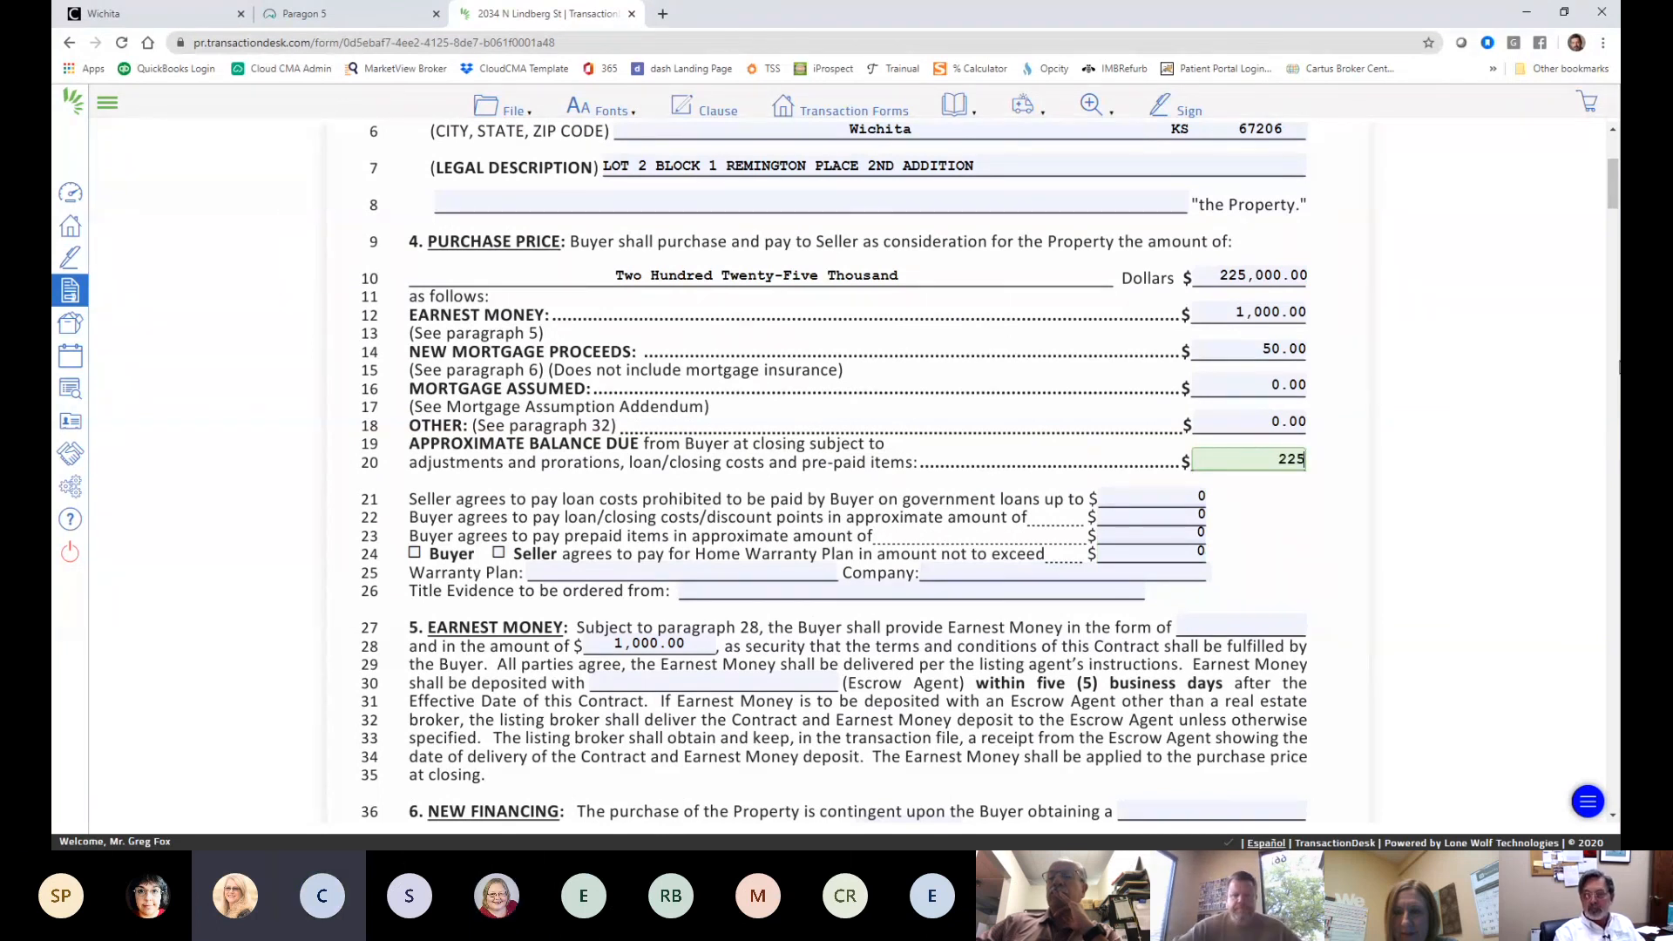
type(",000")
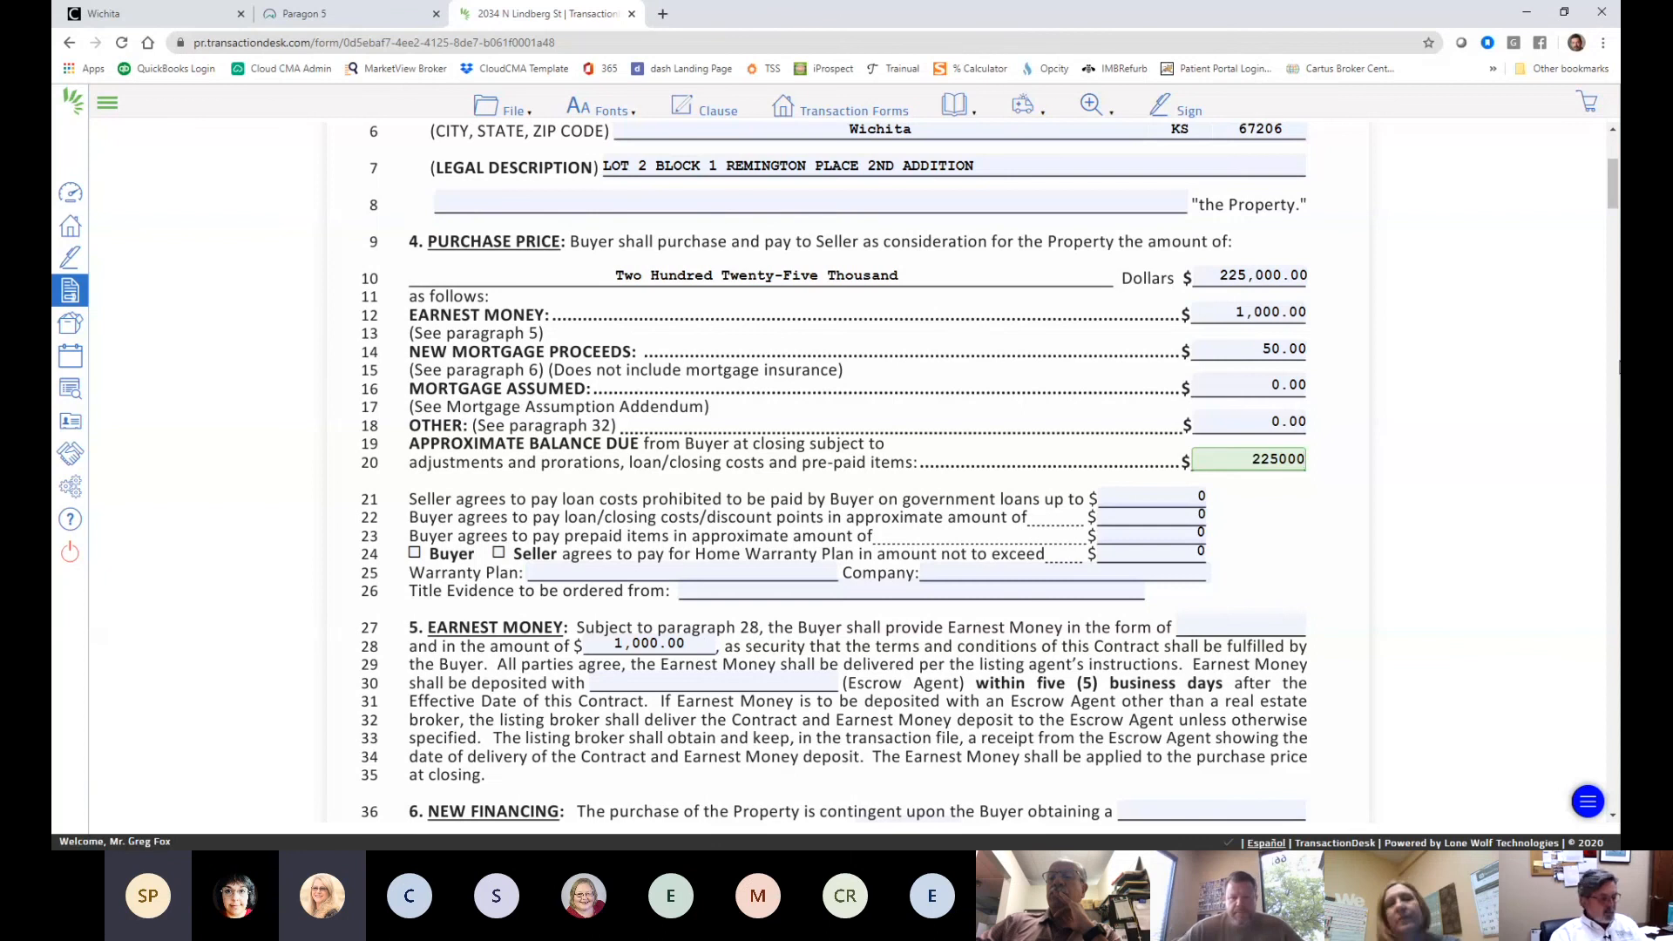
key("Tab")
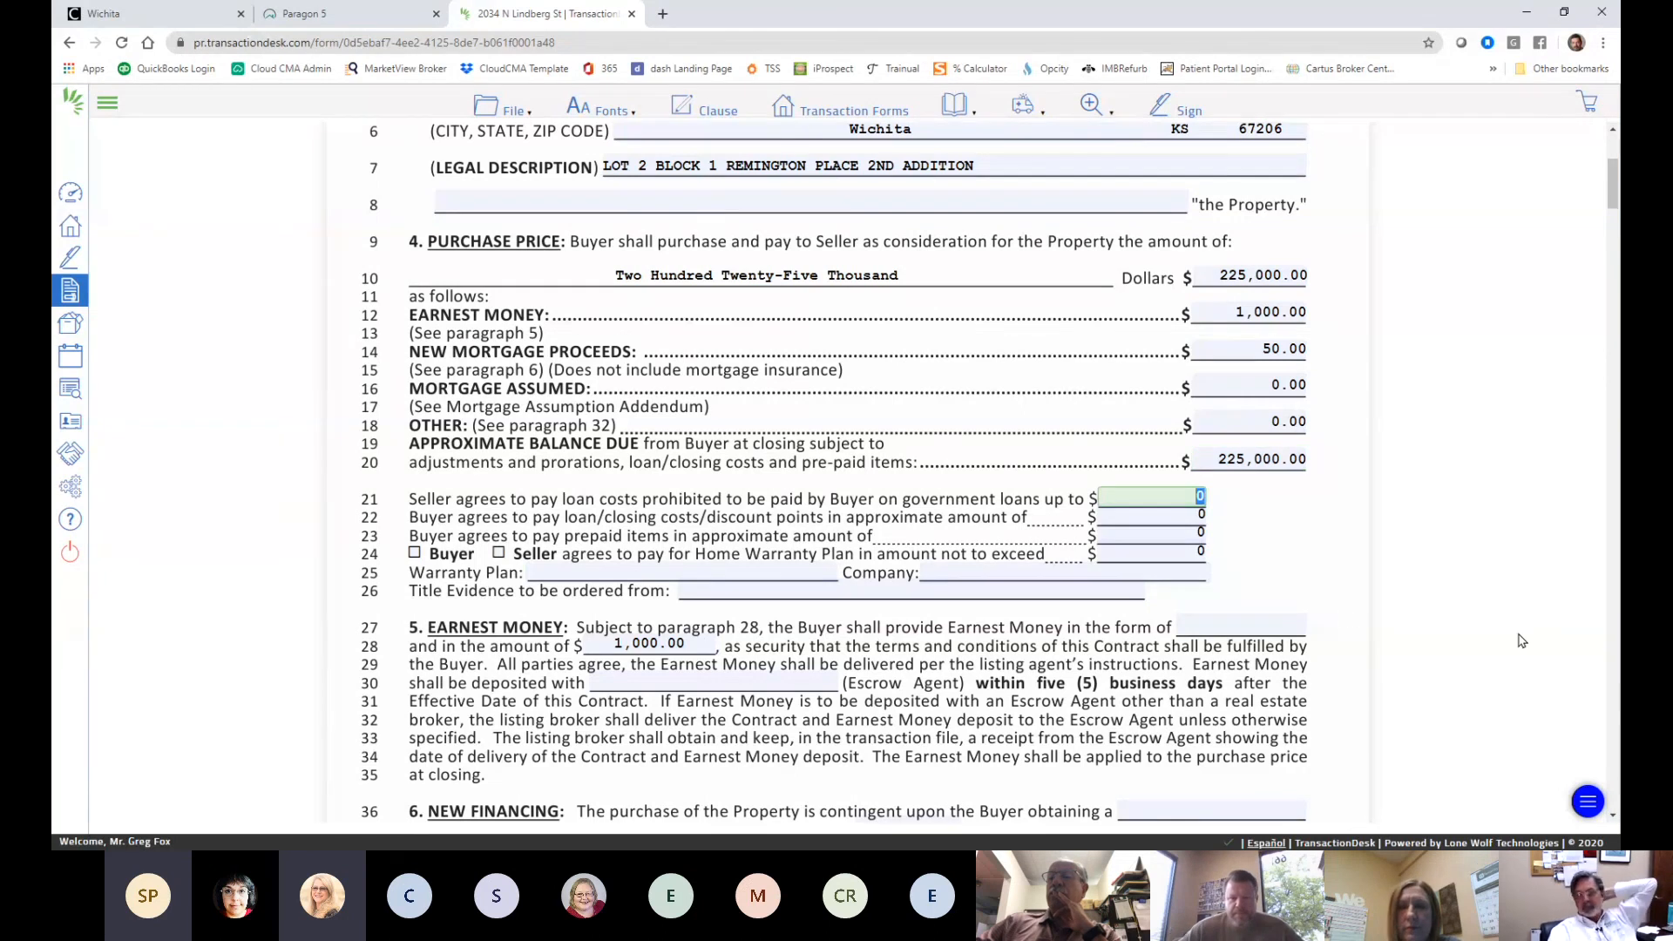
- Review the seven-page Form #1200 contract down to the signature block and back to page 4
scroll(1416, 603, "down", 2)
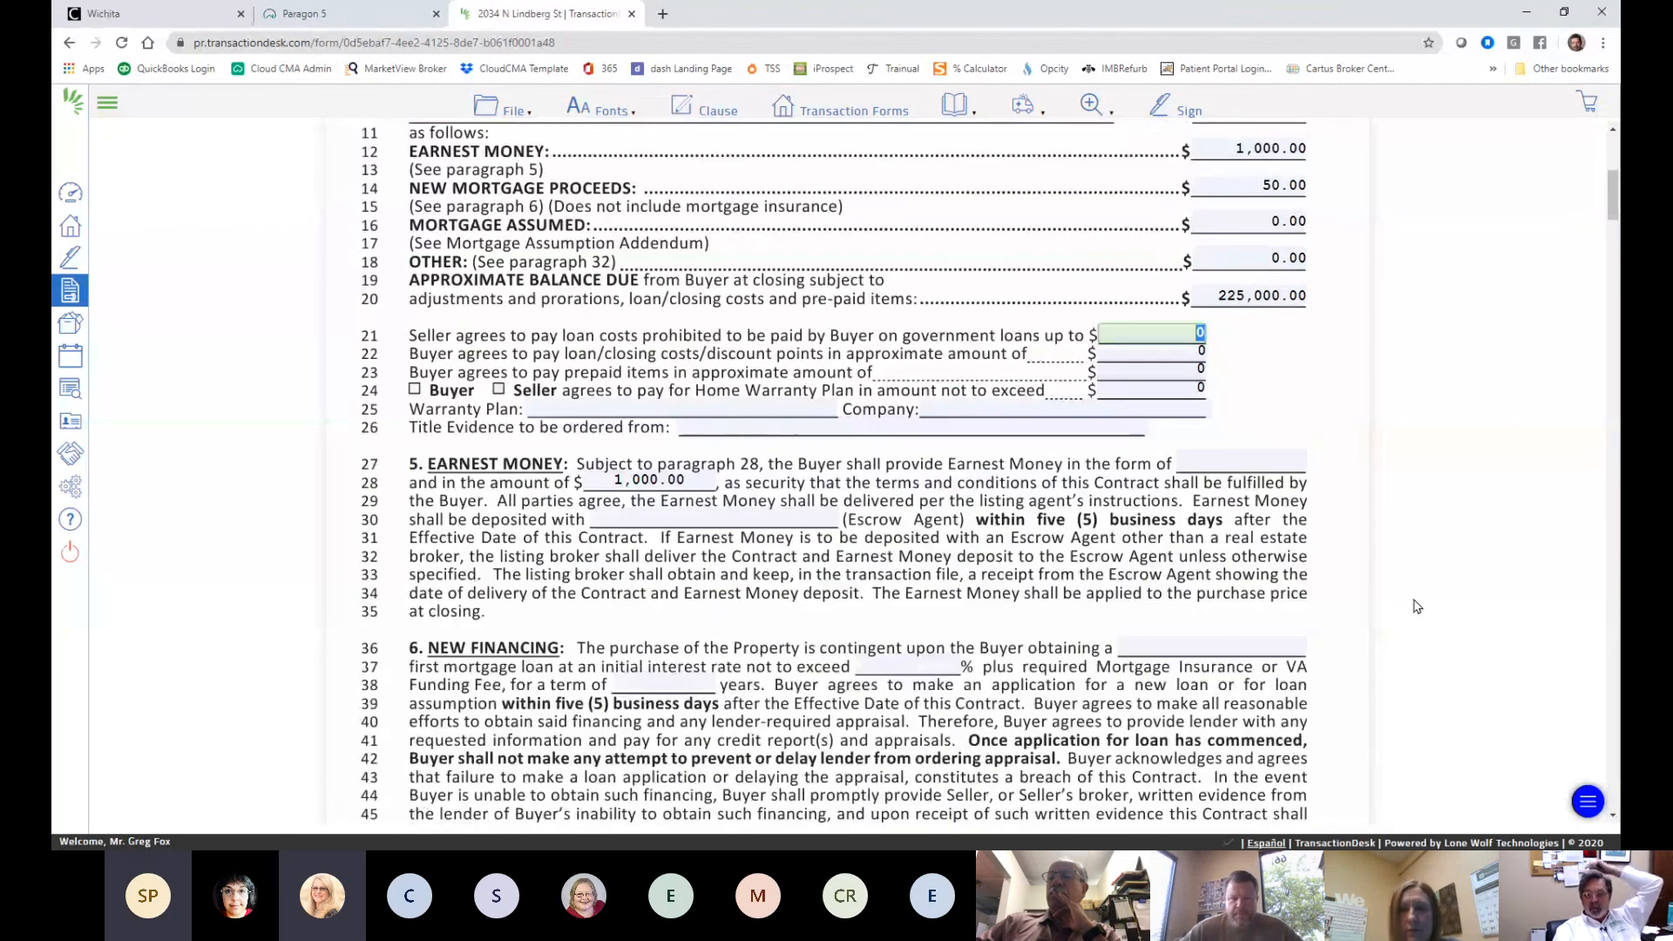
scroll(1423, 603, "down", 1)
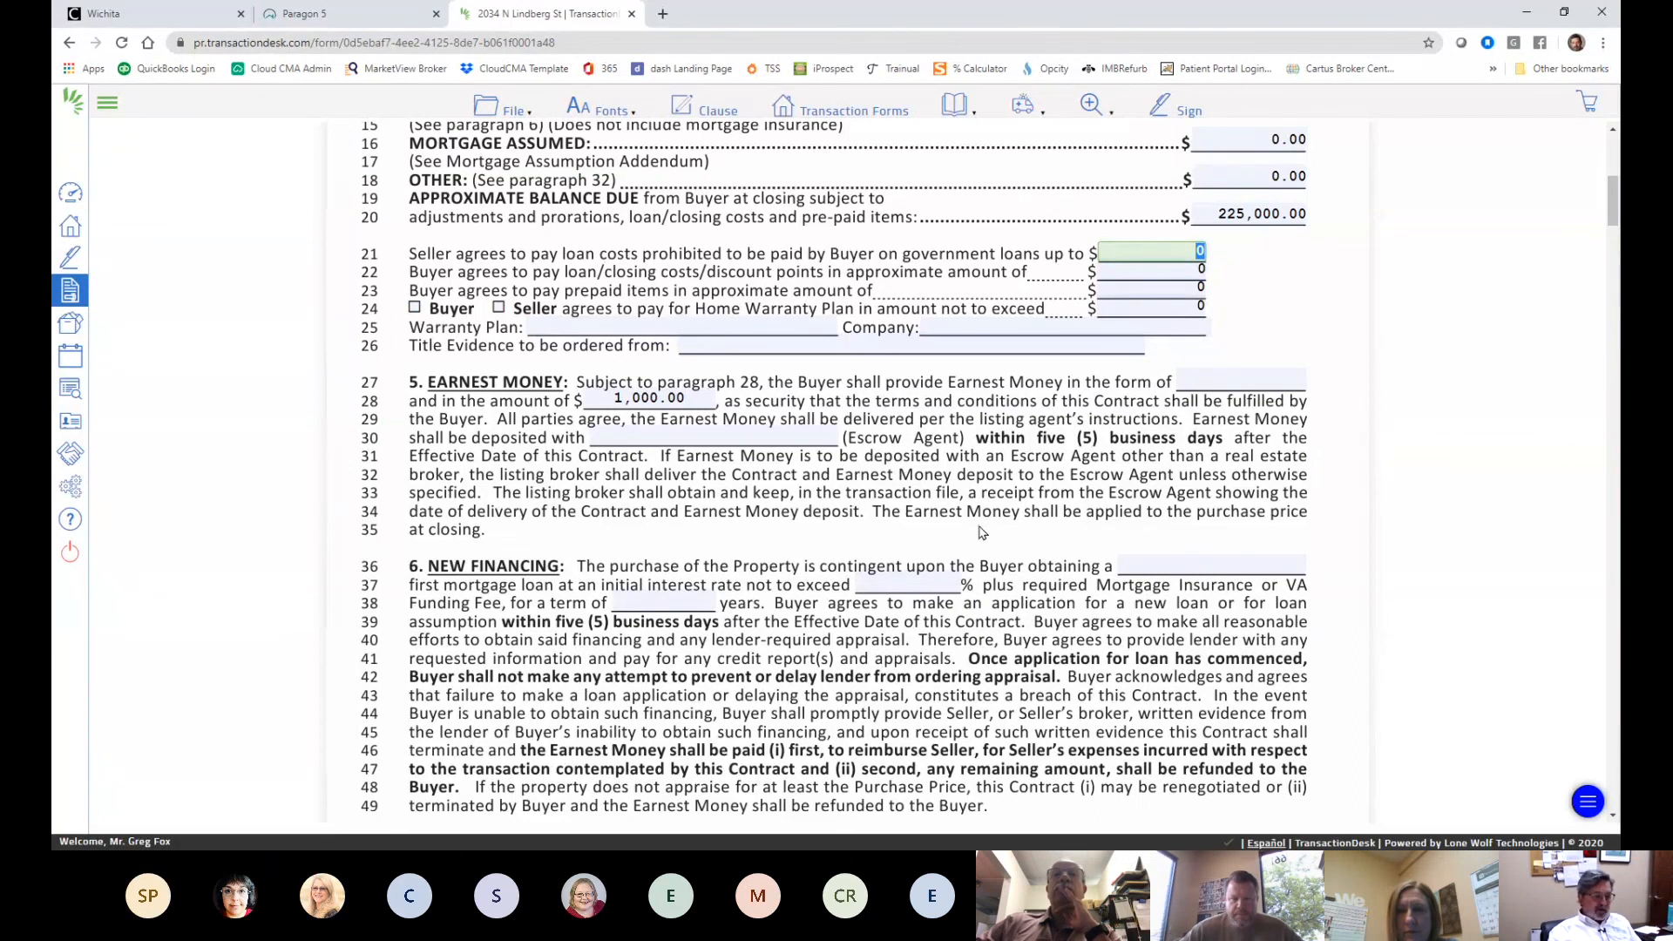
scroll(929, 514, "down", 1)
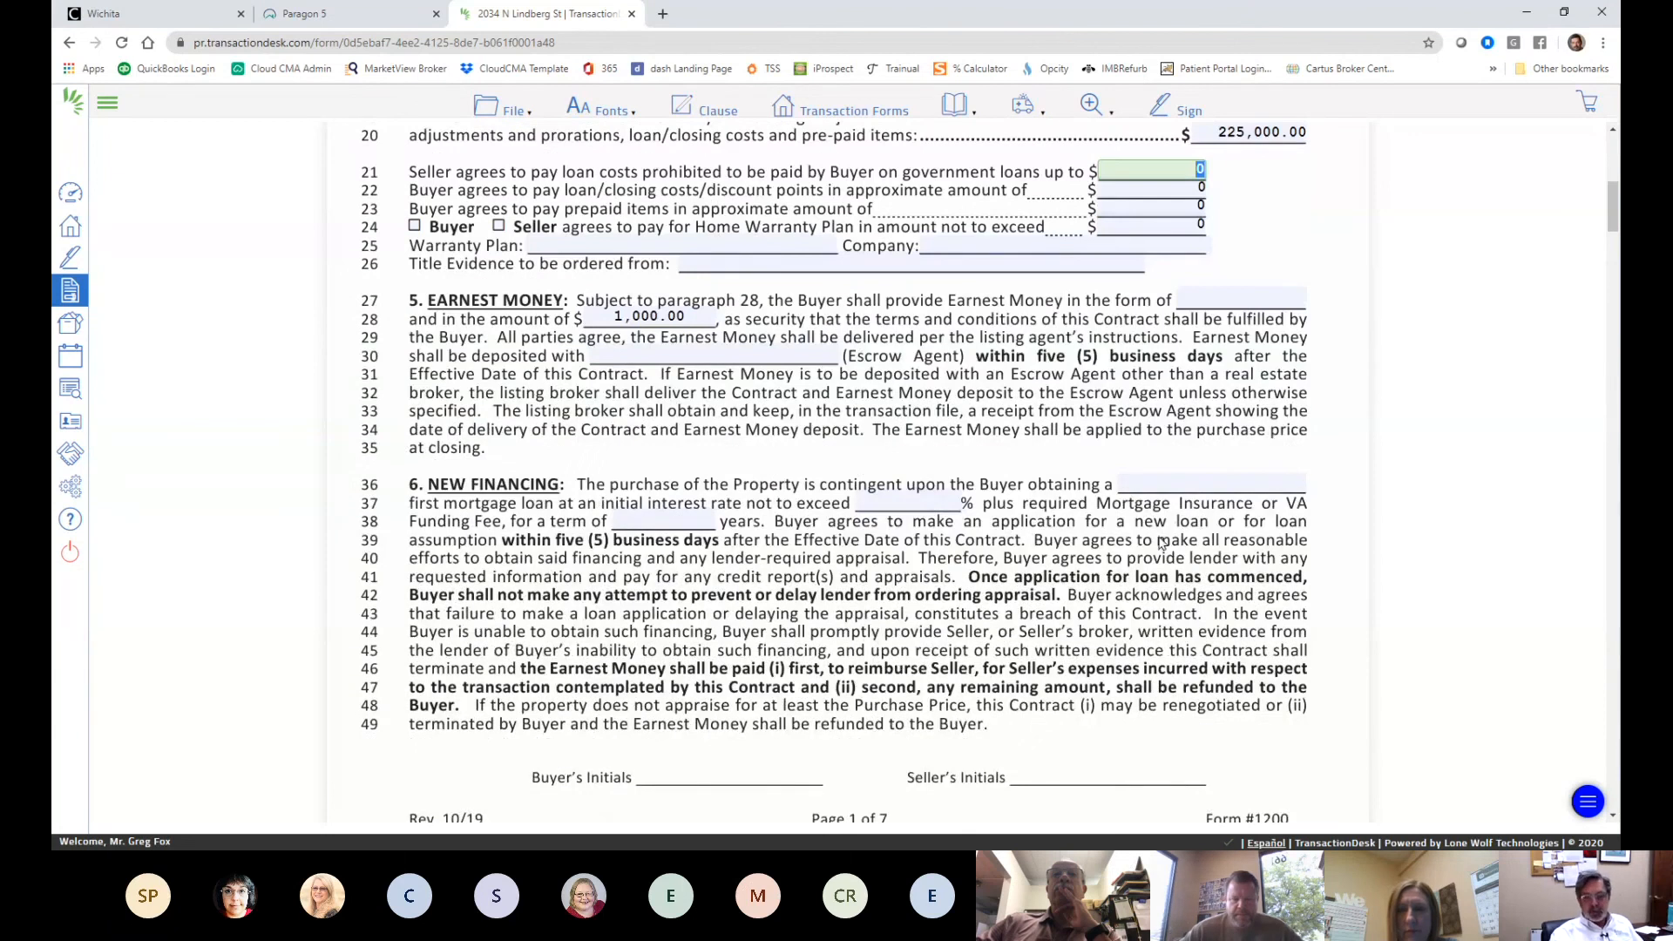
scroll(1059, 588, "up", 1)
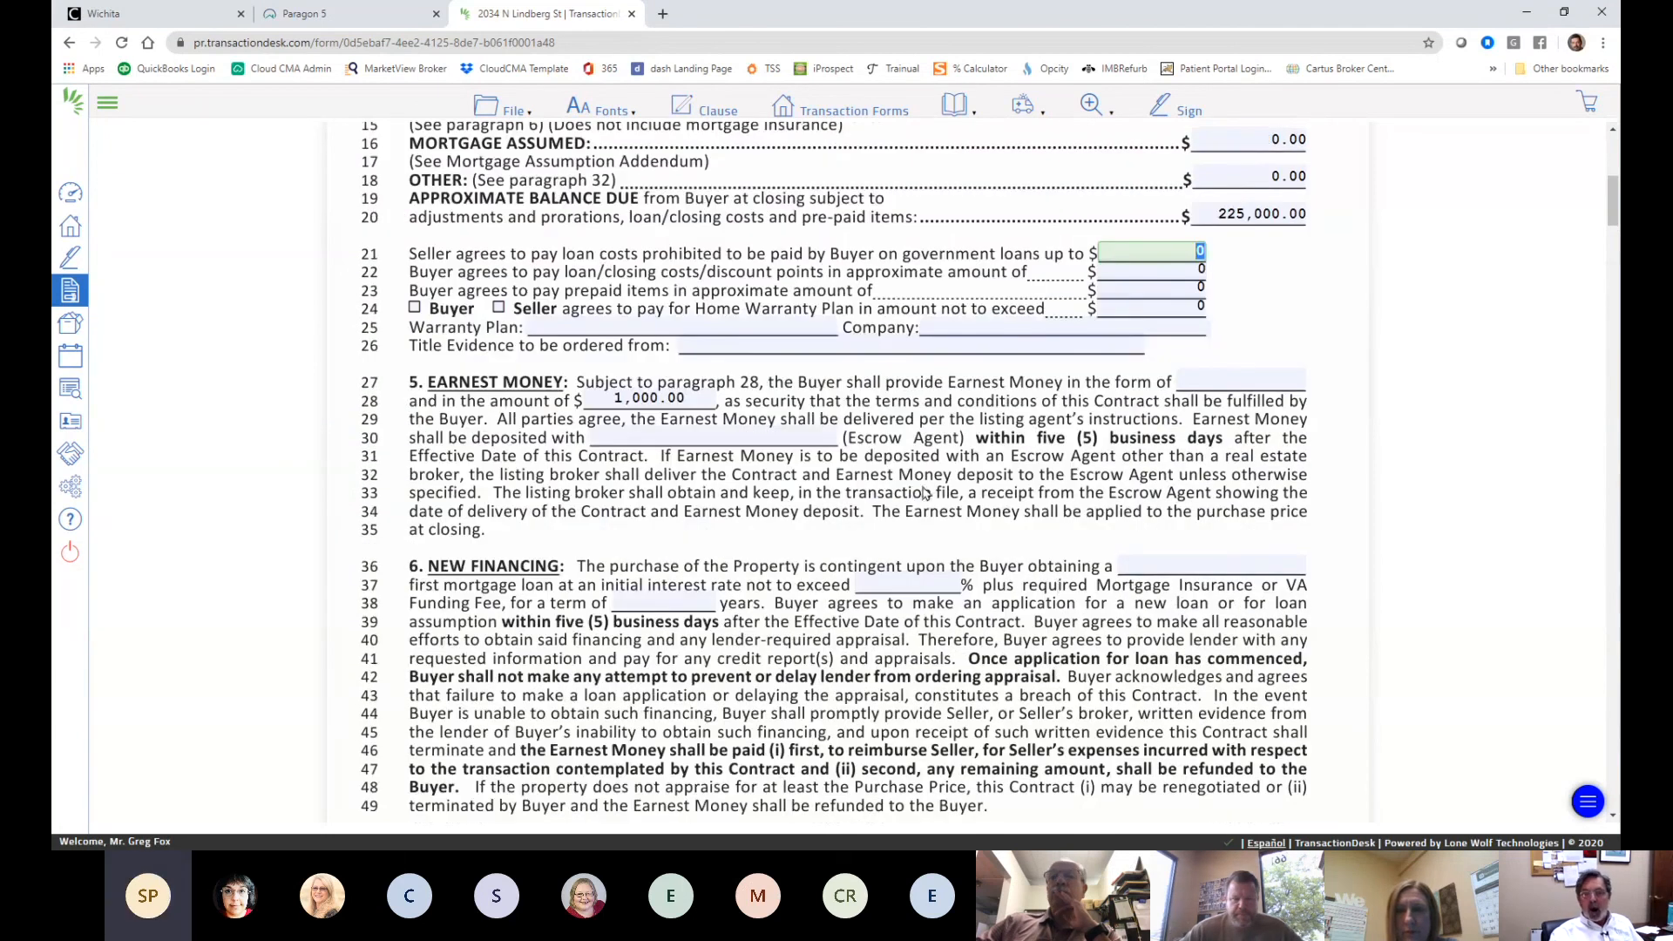
scroll(1115, 445, "up", 1)
scroll(1119, 457, "down", 4)
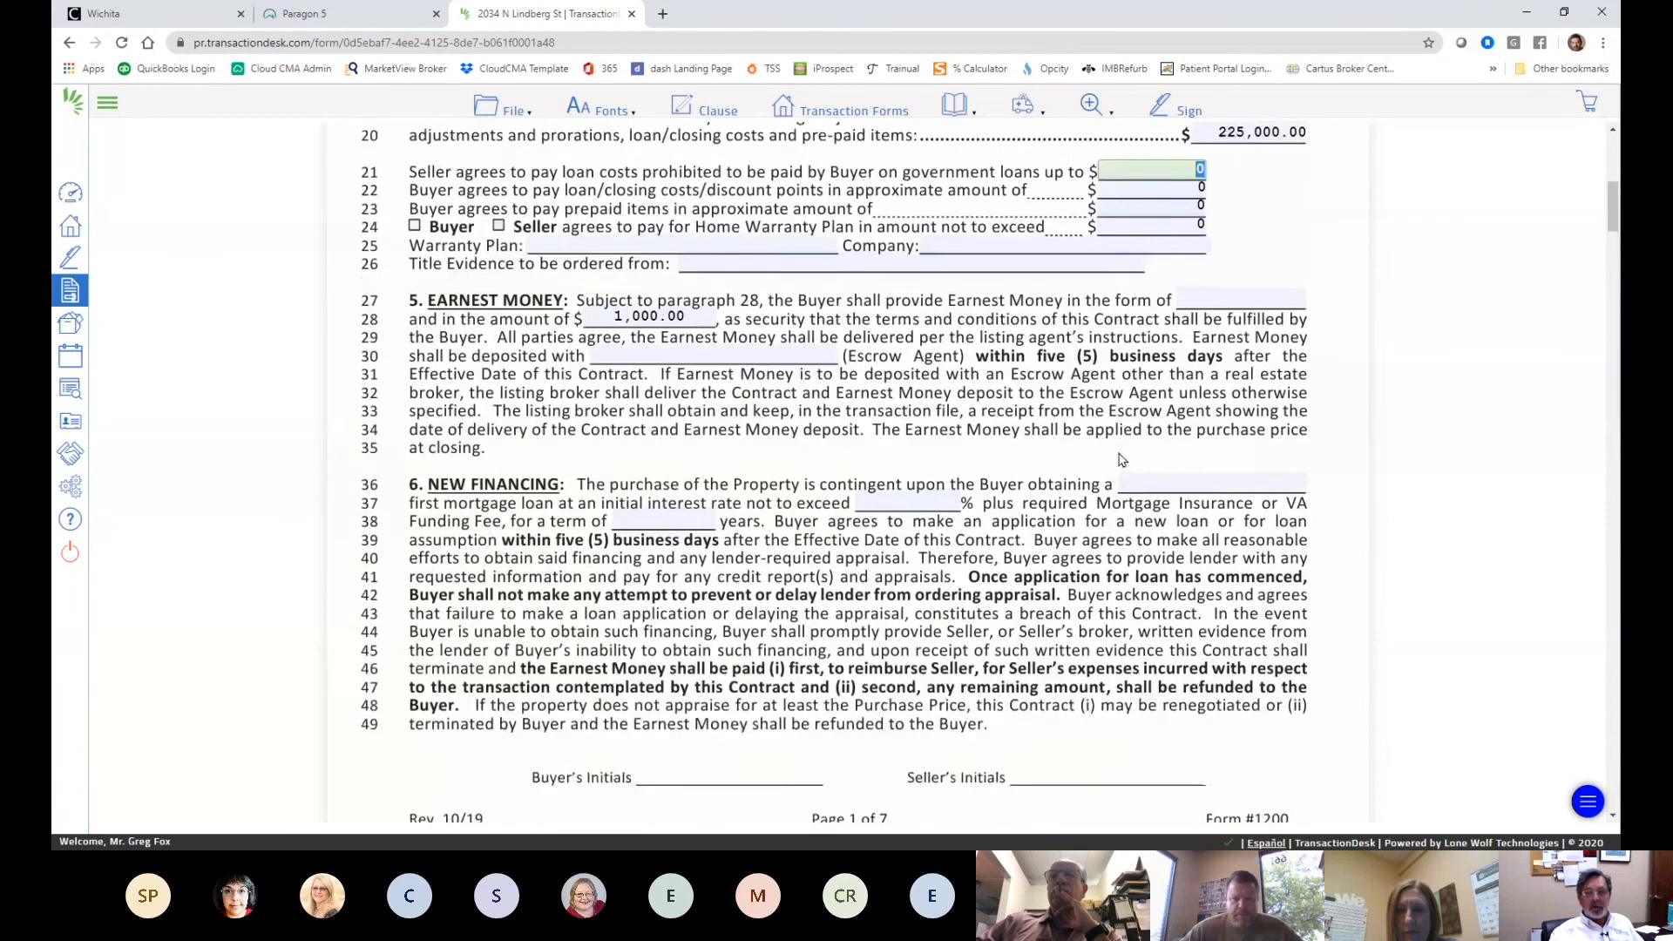
scroll(1120, 459, "down", 8)
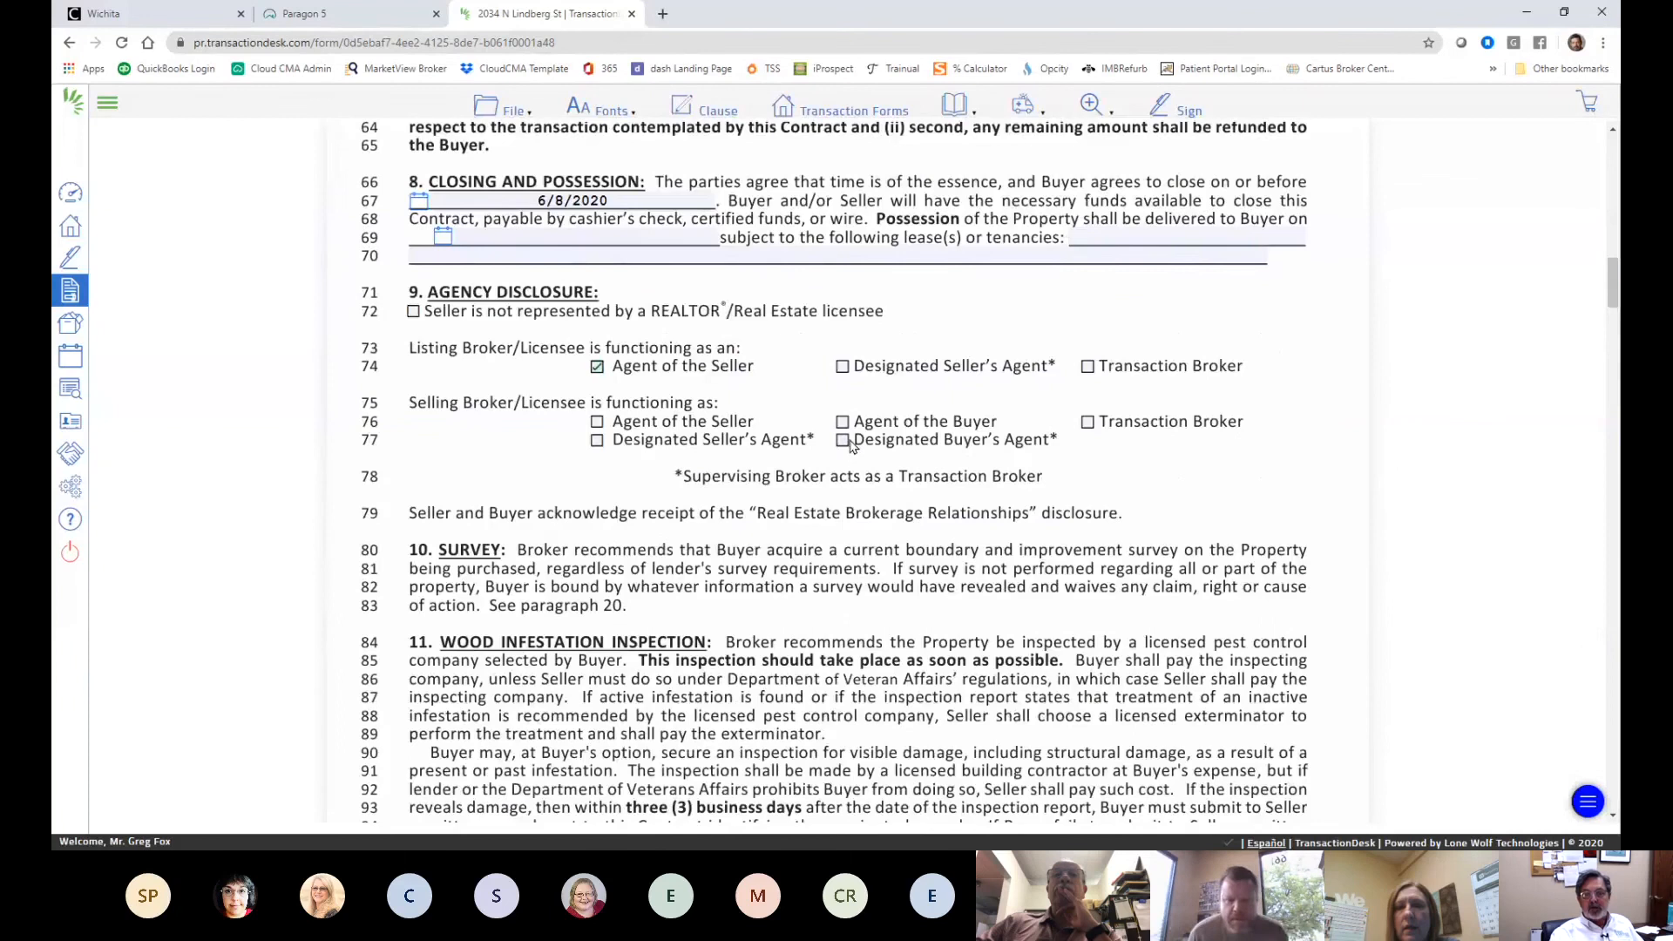
scroll(1098, 531, "down", 9)
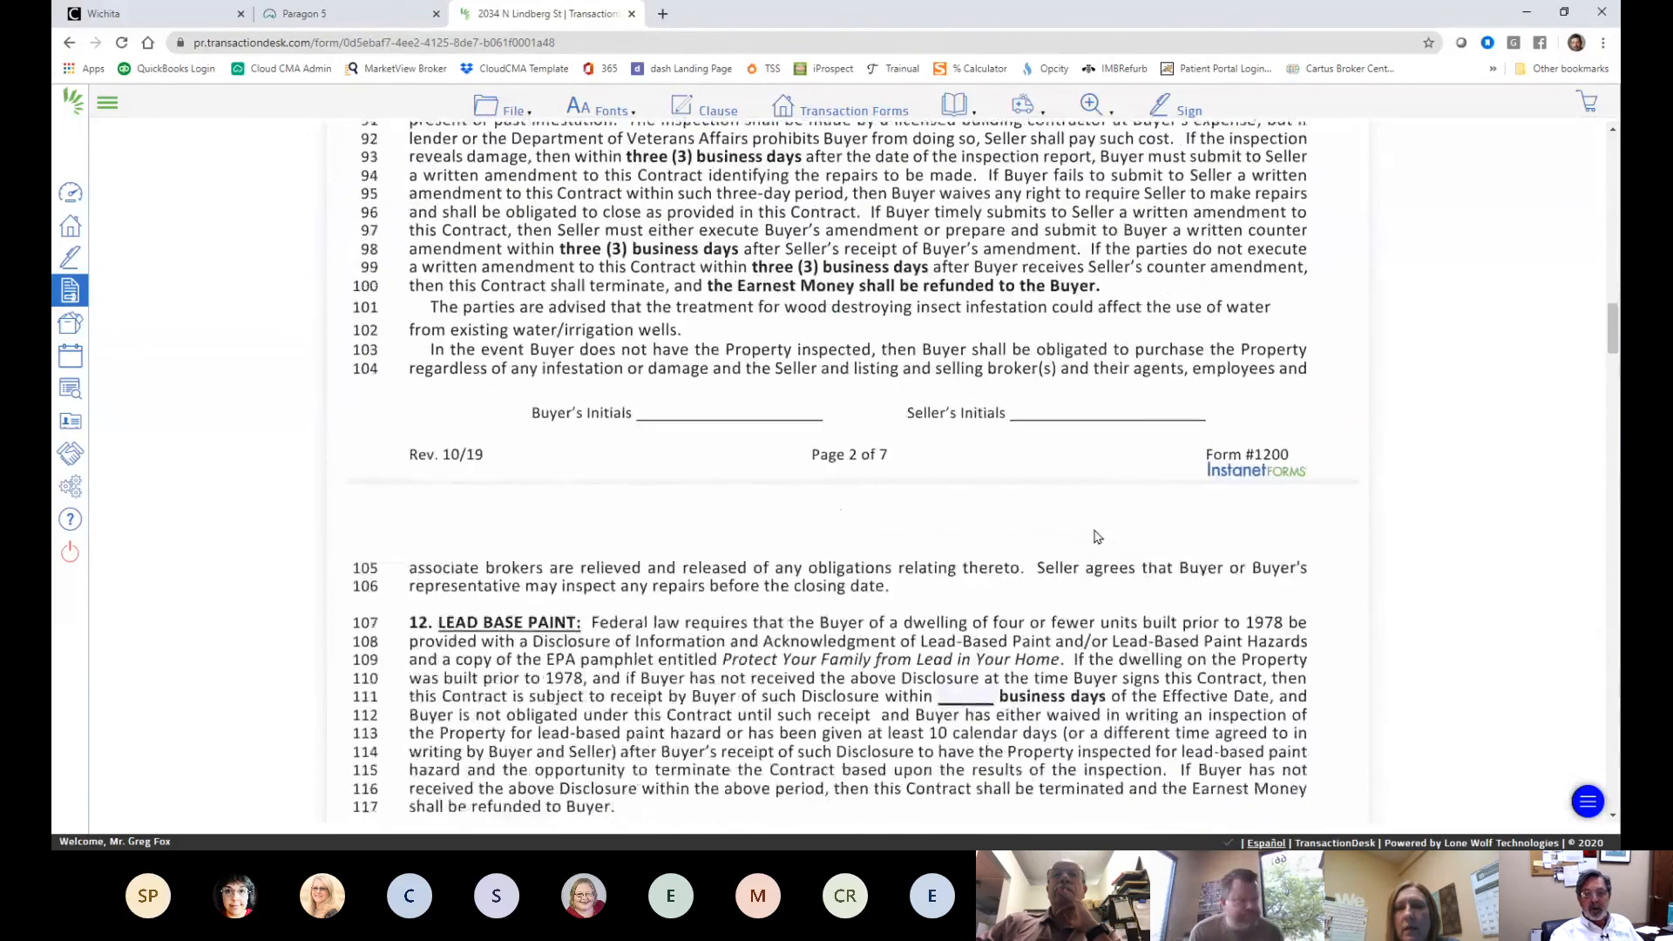
scroll(1096, 536, "down", 11)
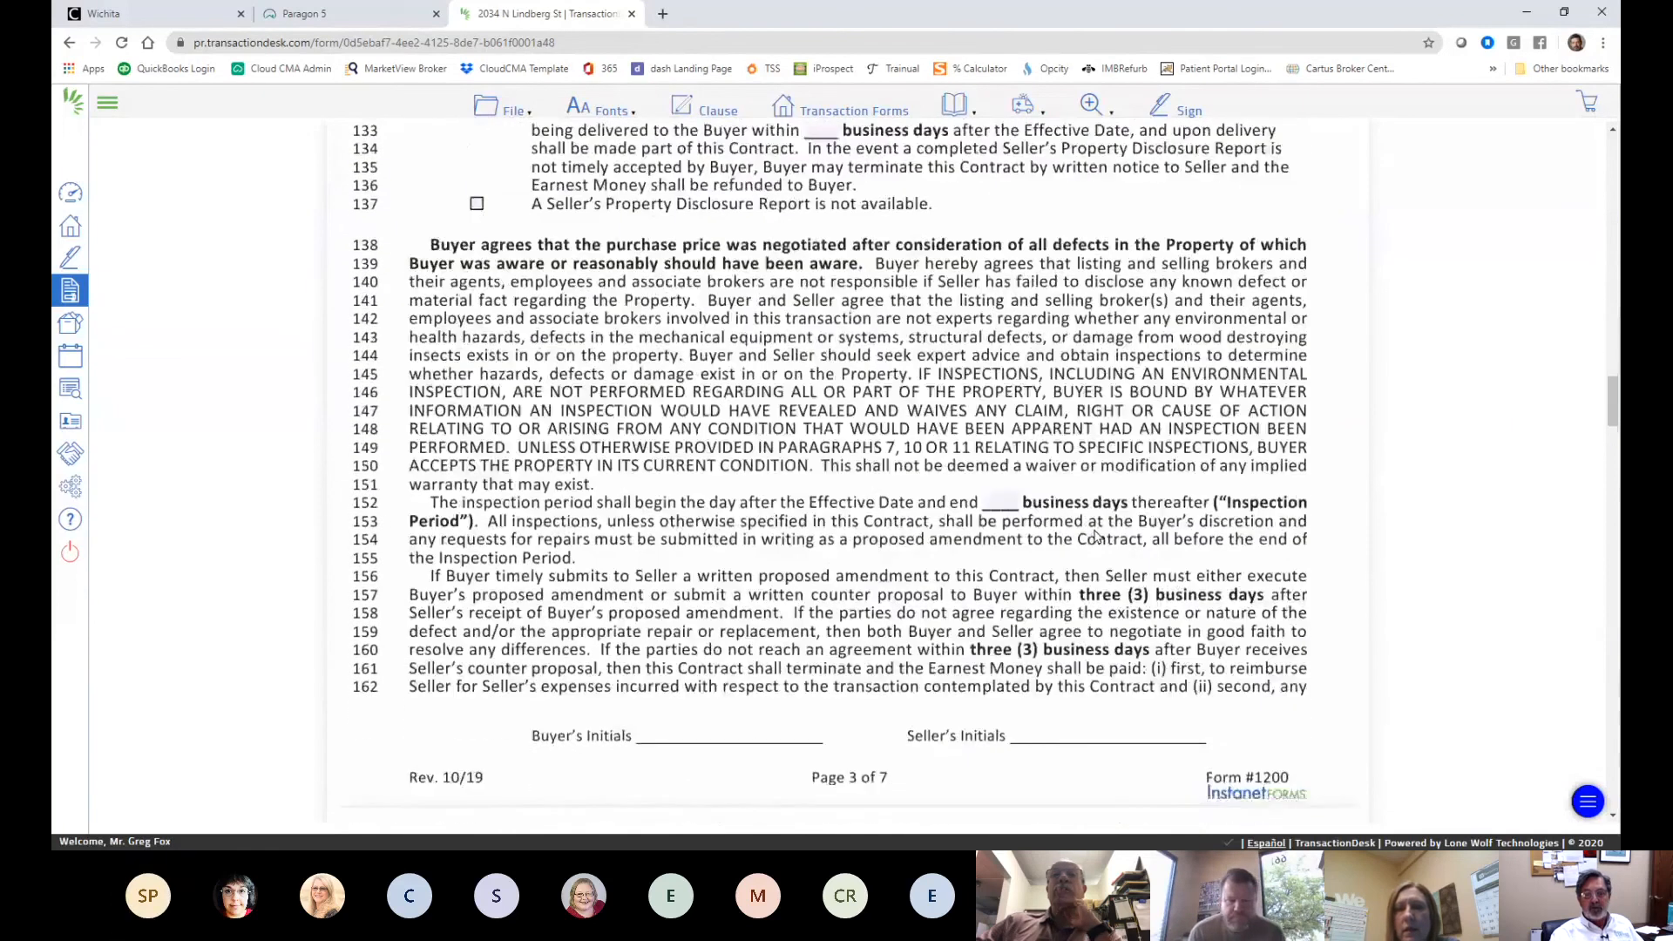
scroll(1096, 536, "down", 20)
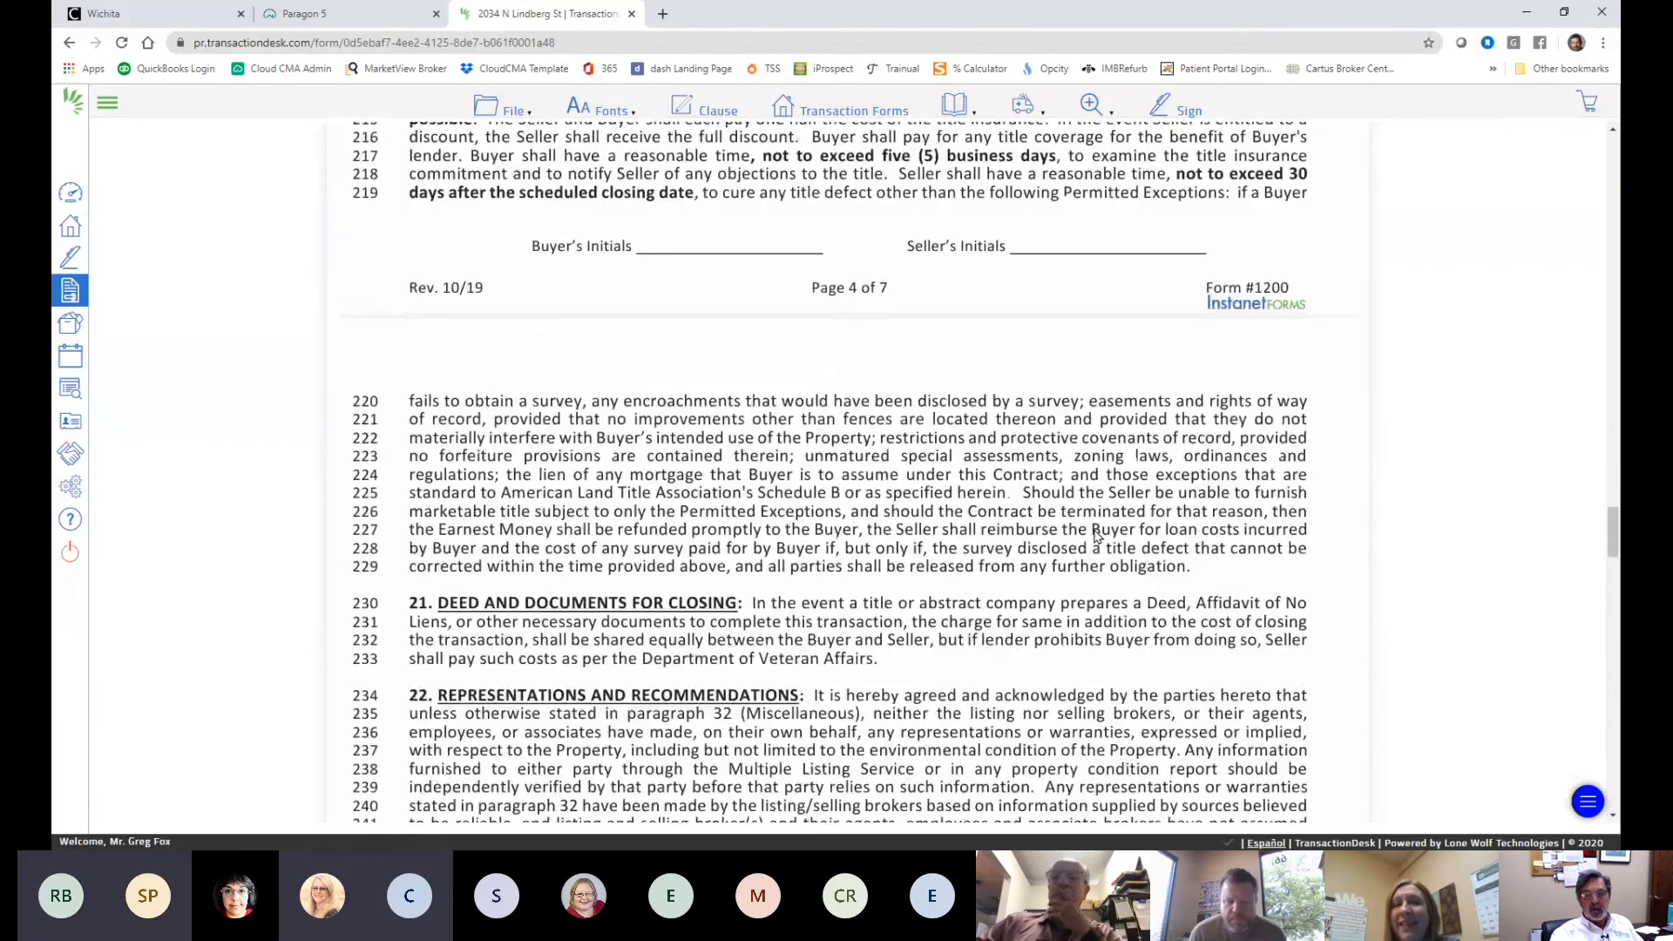
scroll(1096, 536, "down", 8)
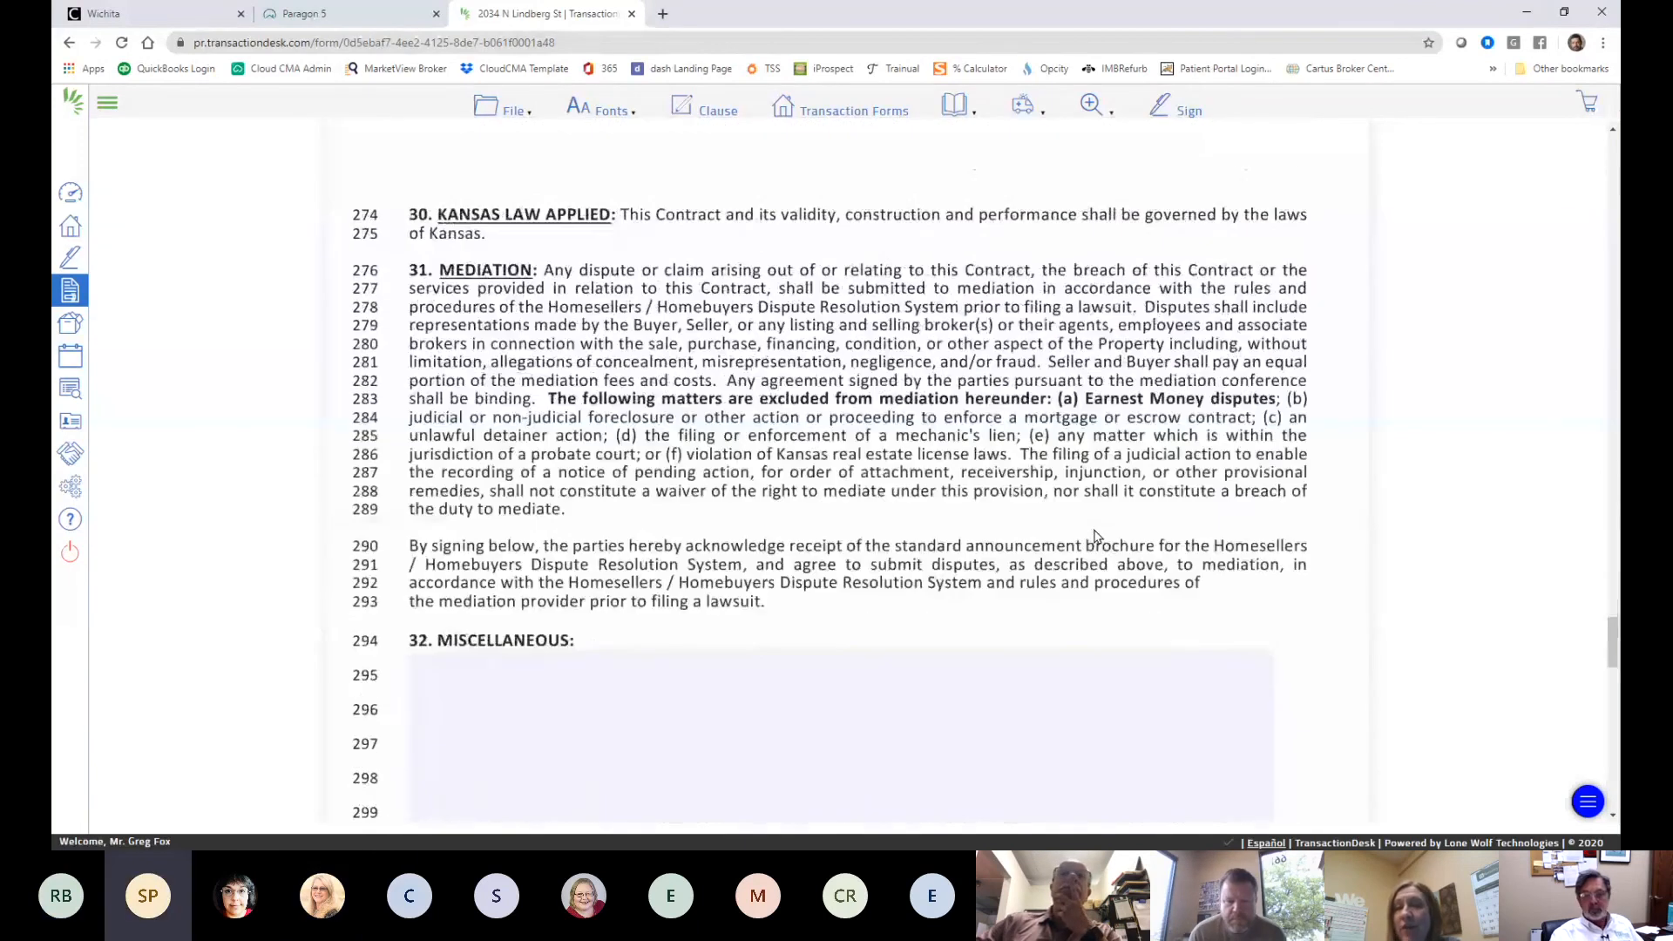
scroll(1096, 536, "down", 14)
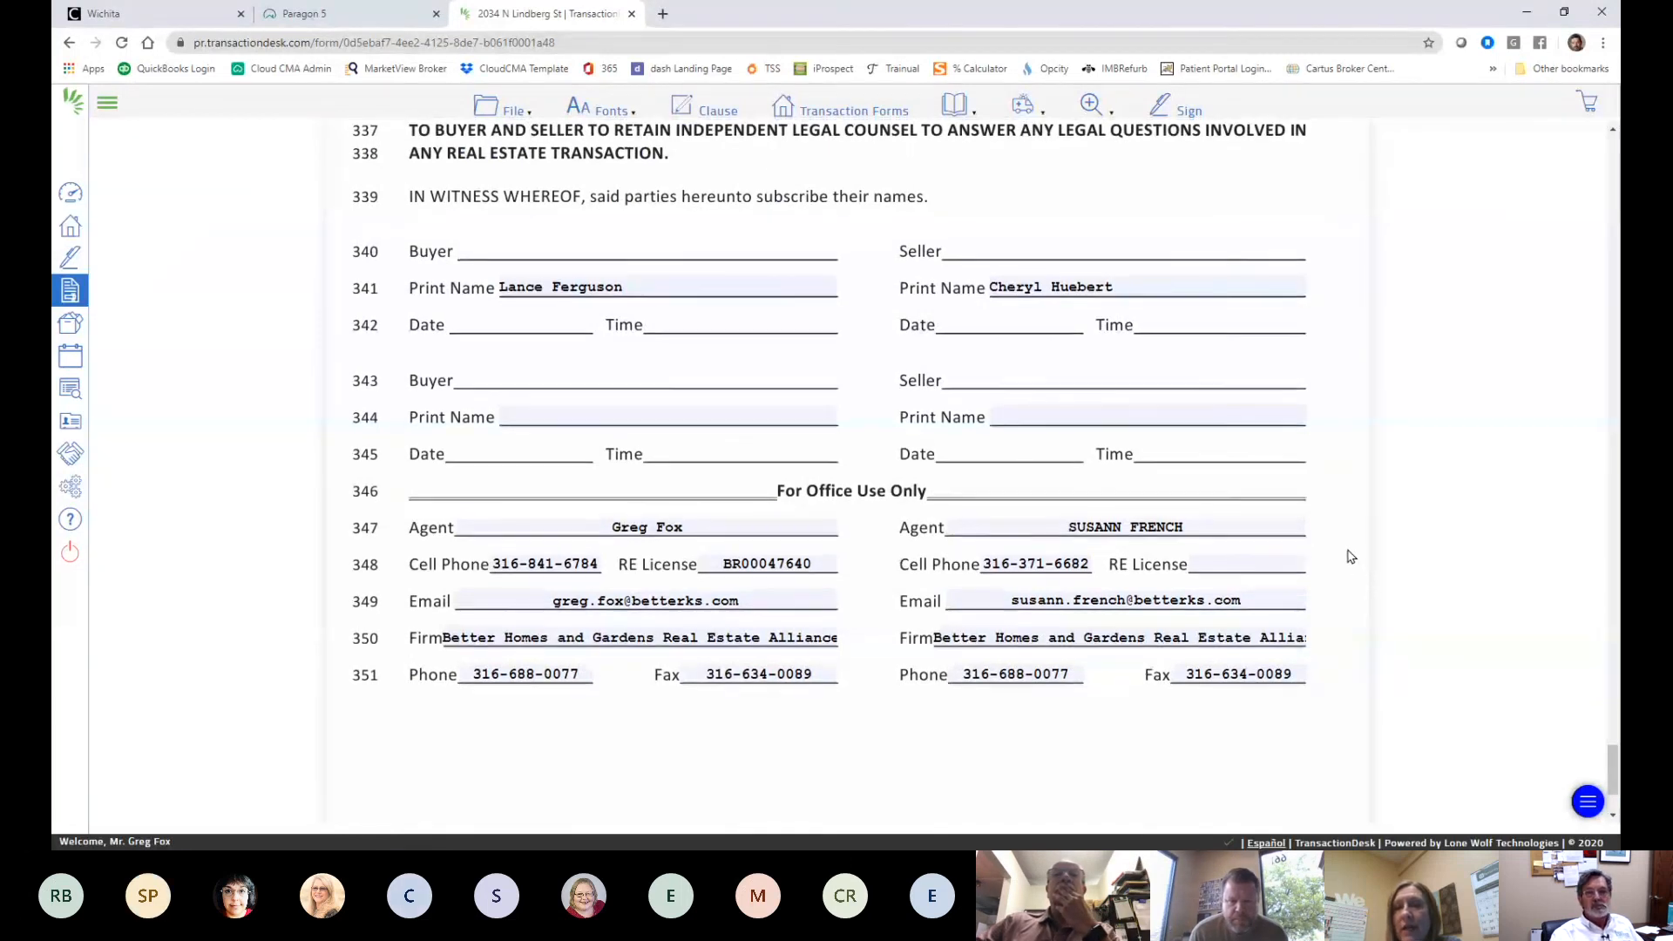
scroll(1352, 552, "up", 15)
scroll(1249, 486, "up", 5)
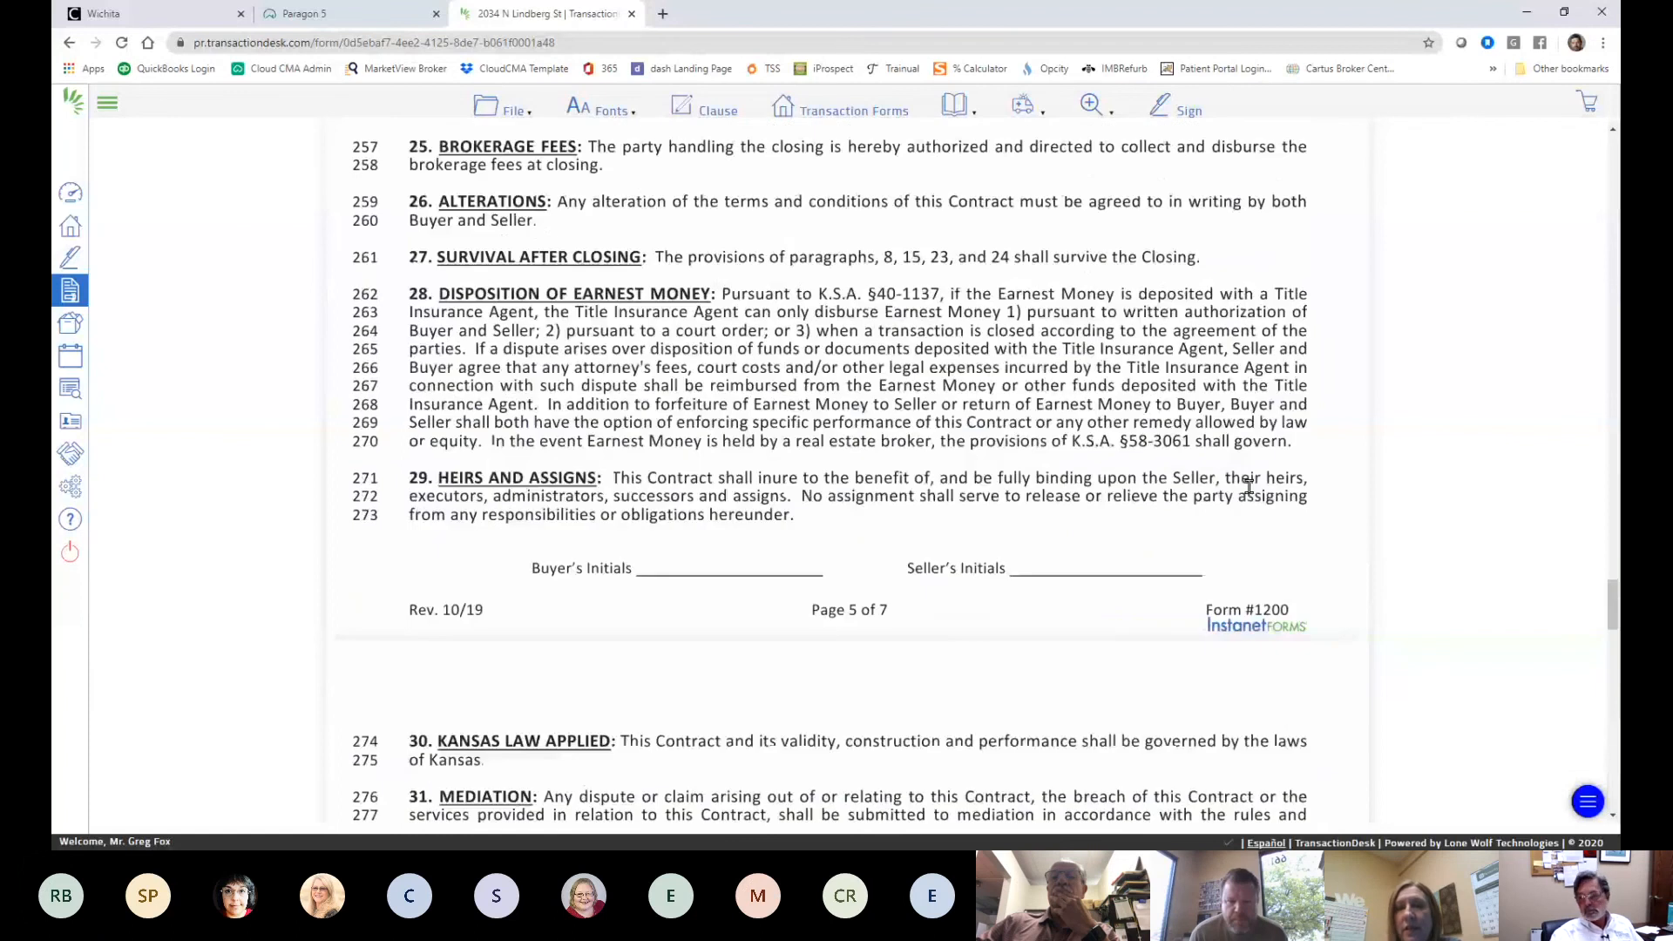
scroll(575, 288, "up", 10)
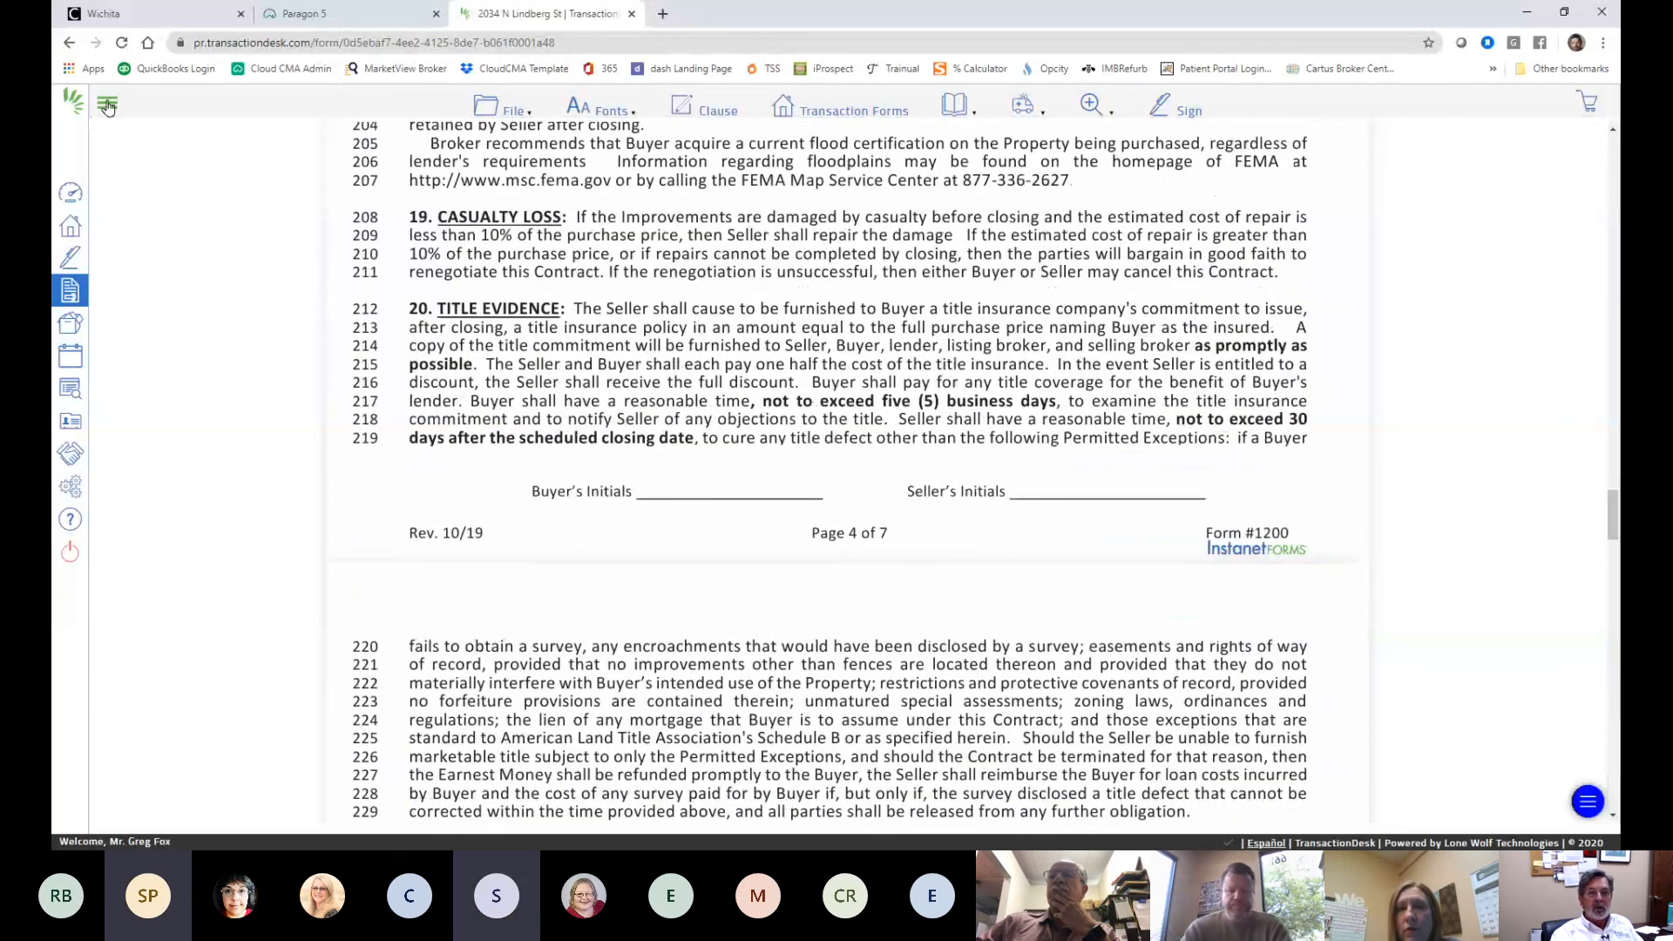
- Save the purchase contract via File > Save and return to the top of page one
left_click(485, 114)
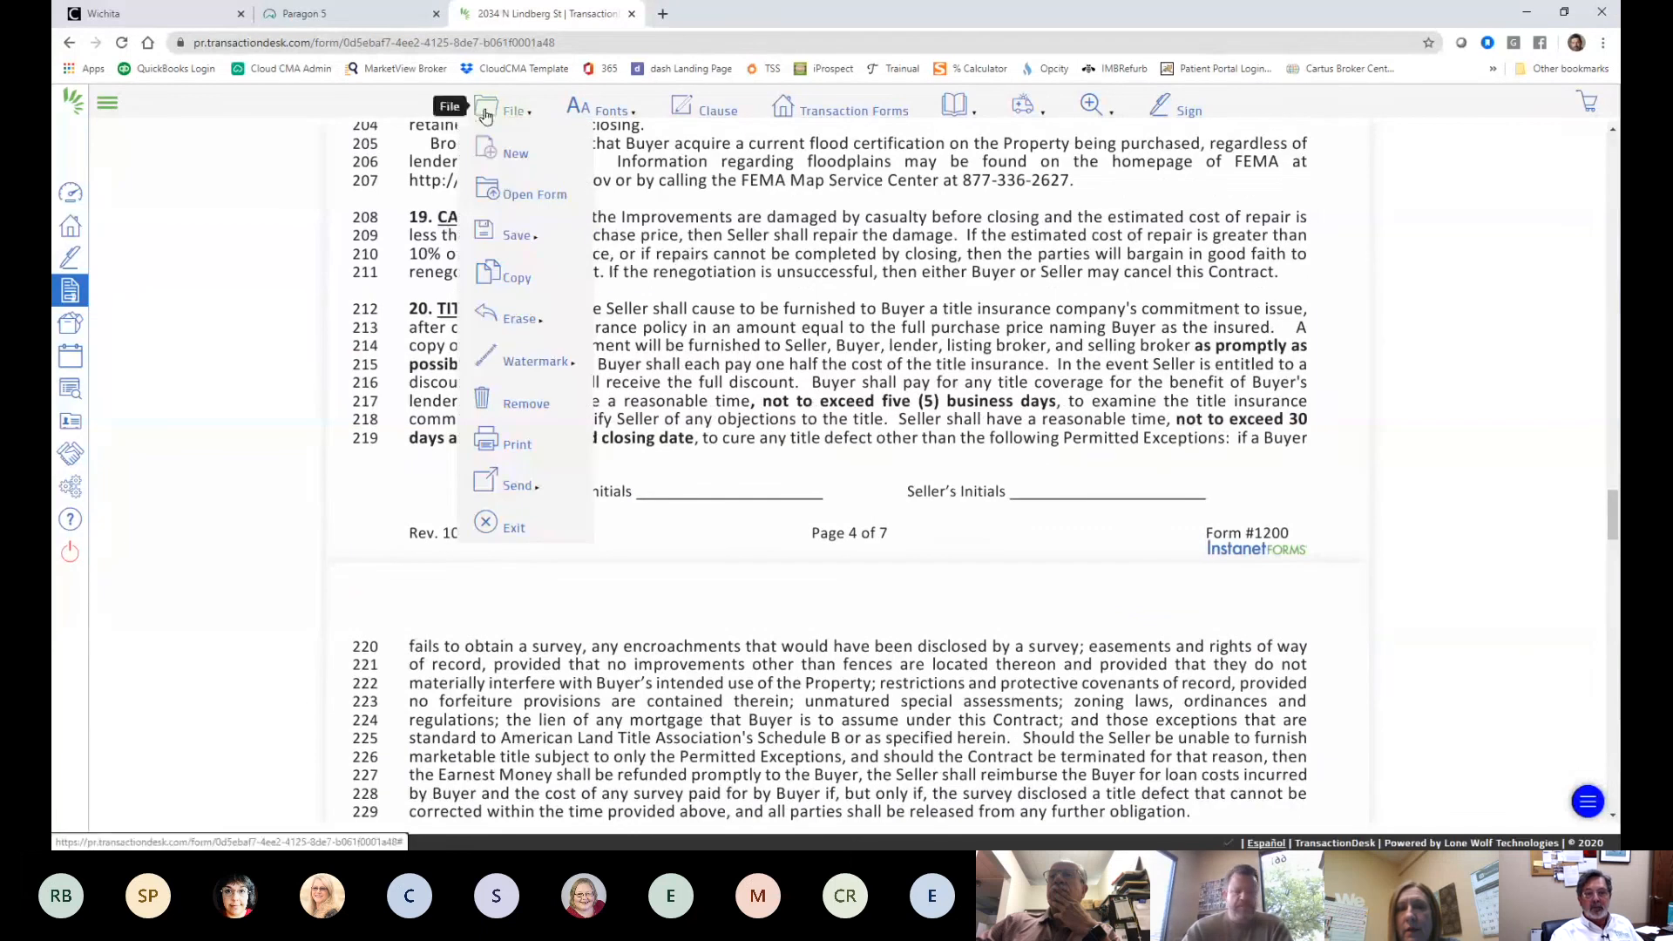
mouse_move(514, 235)
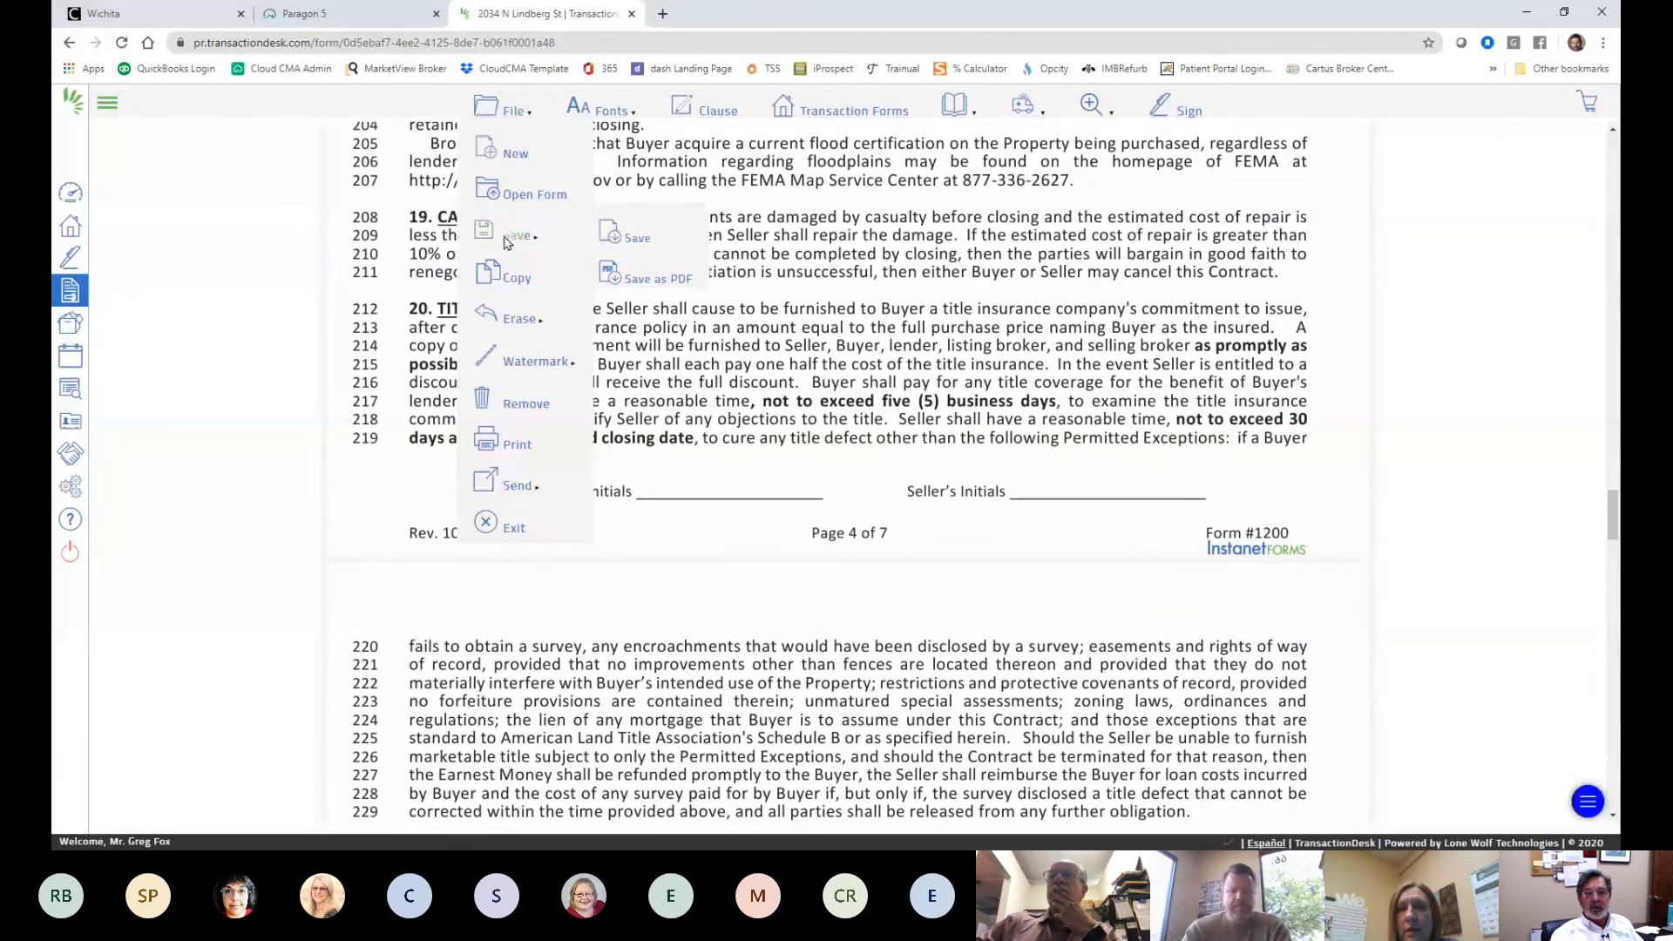
left_click(641, 247)
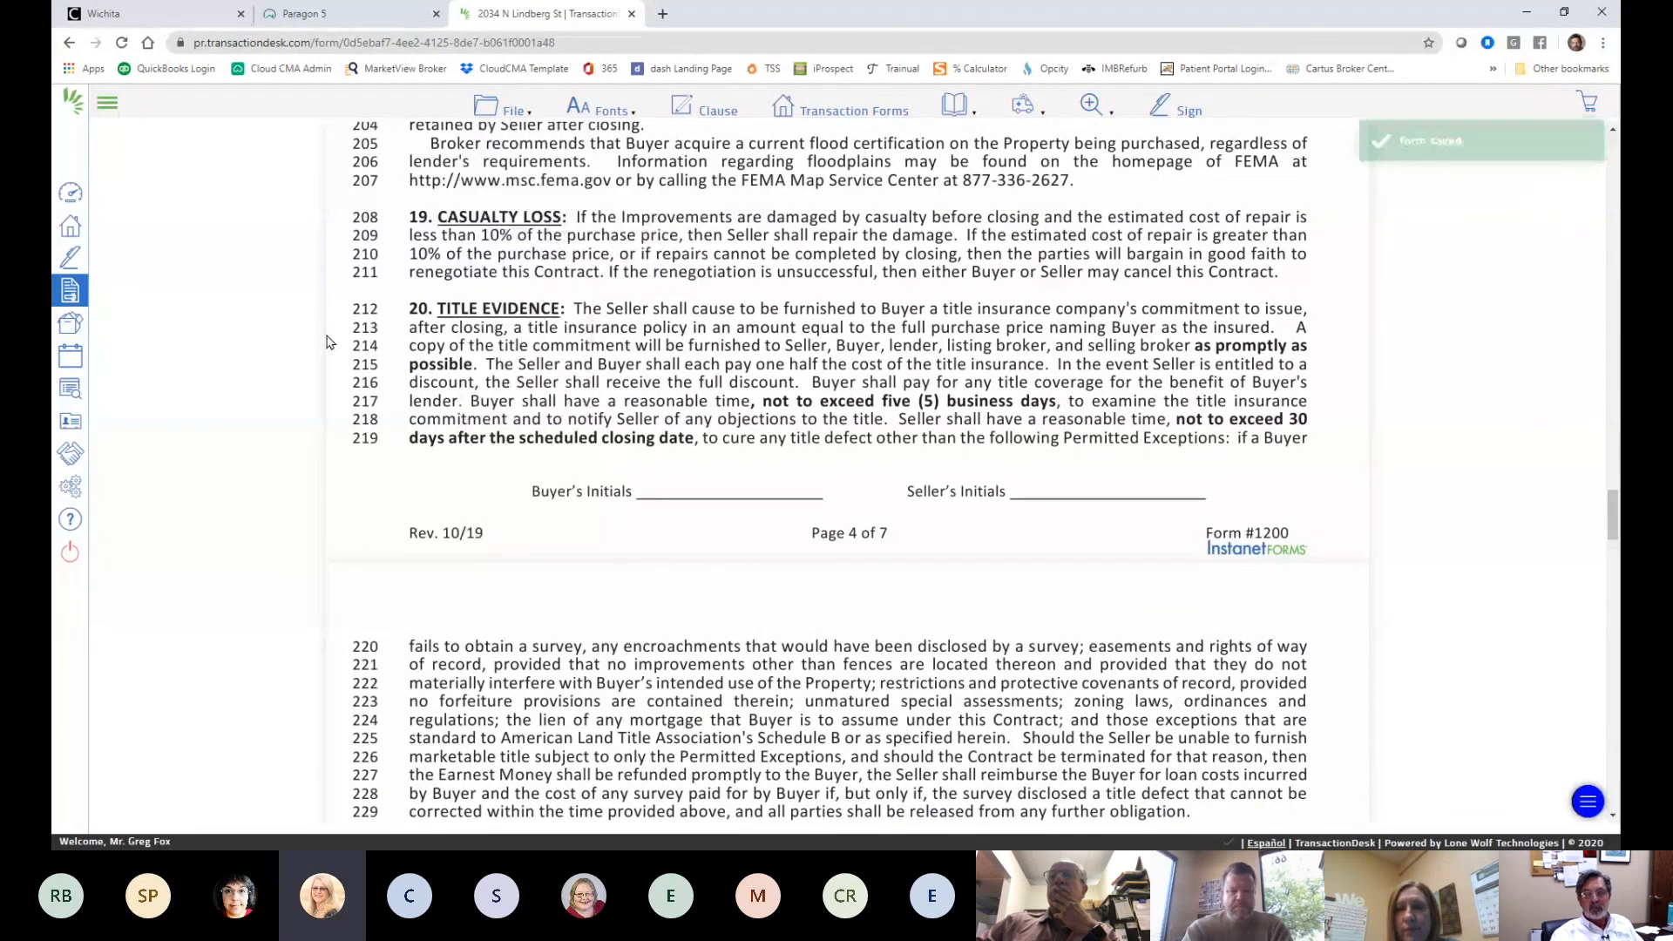
scroll(791, 437, "down", 3)
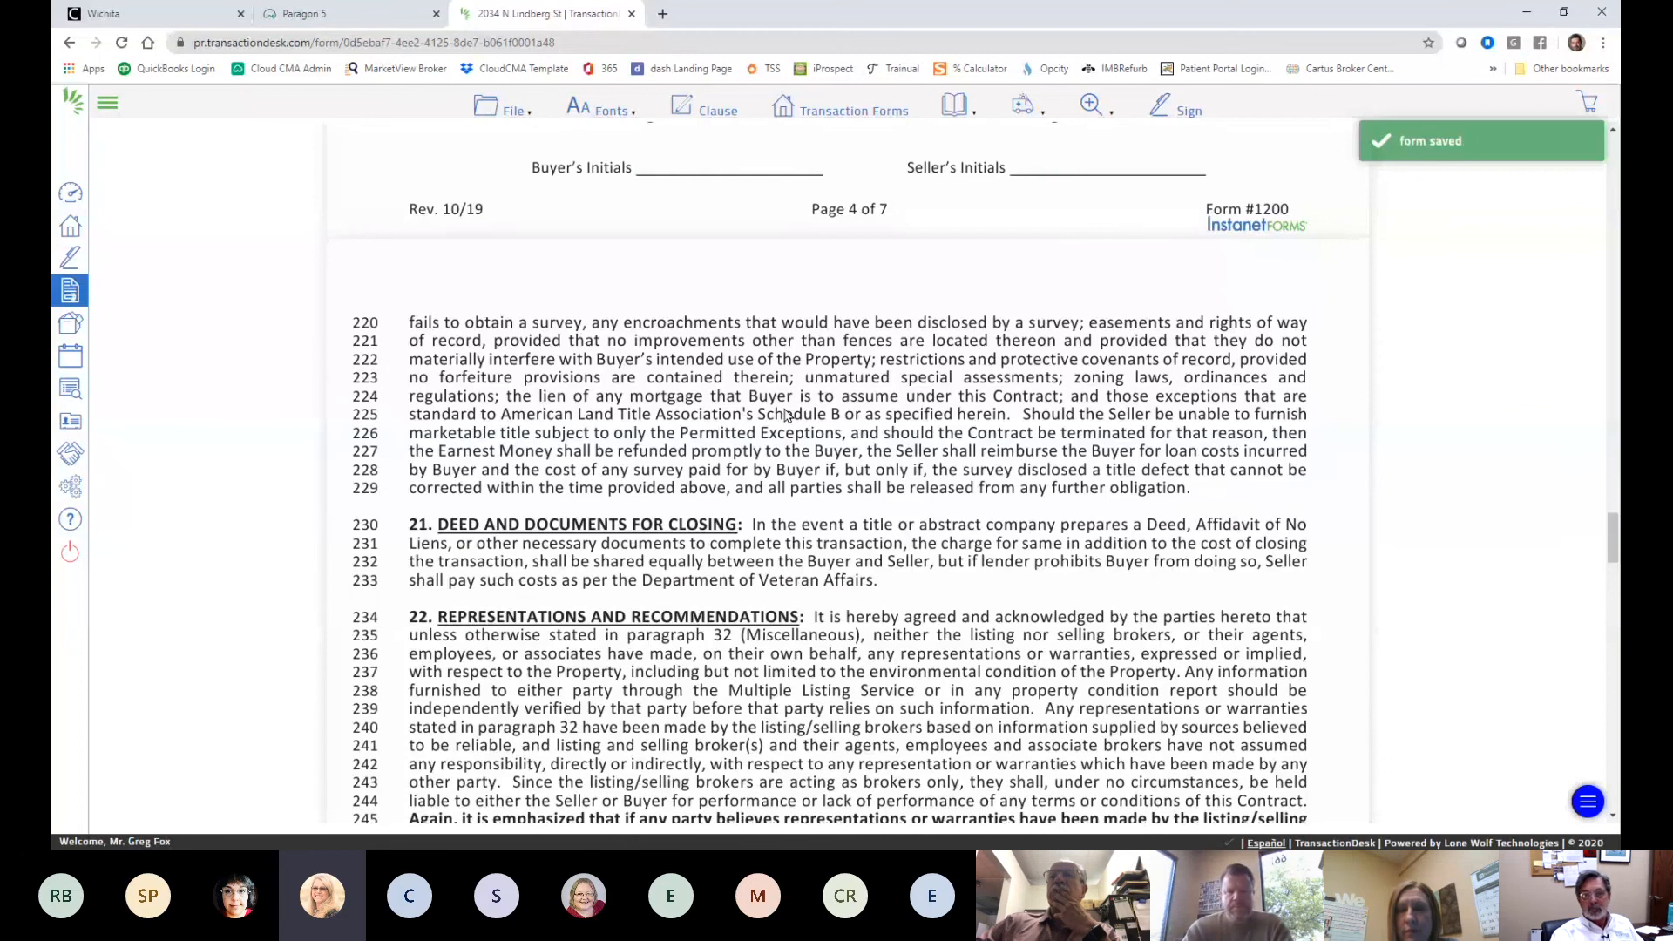
scroll(787, 416, "up", 20)
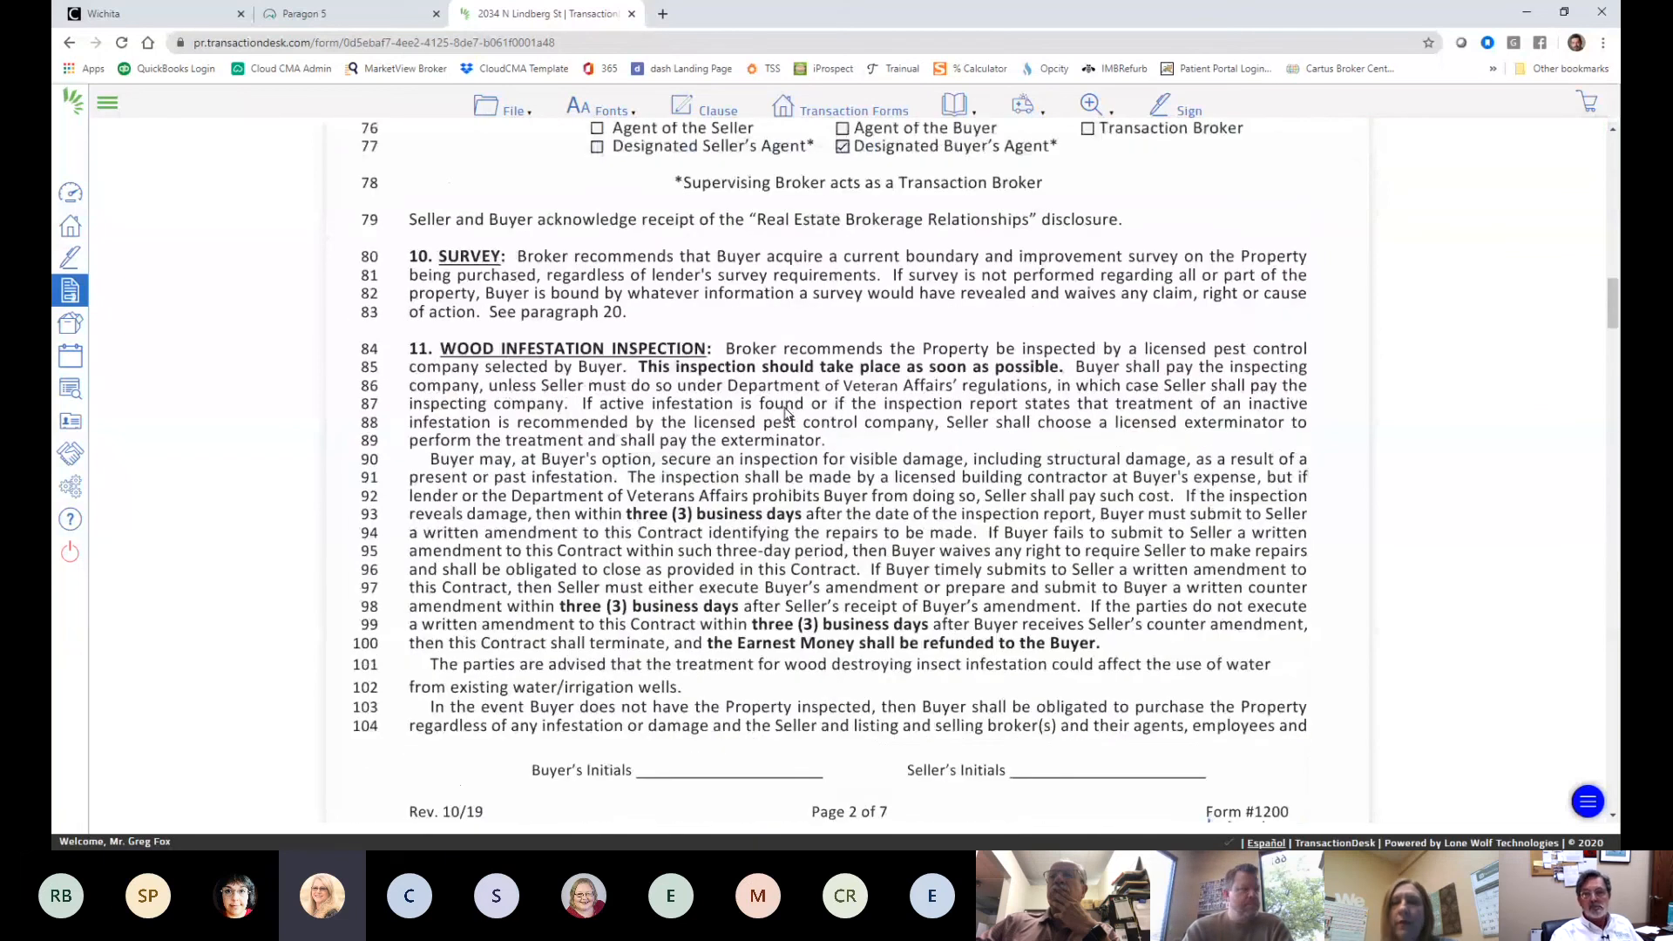
scroll(787, 415, "up", 10)
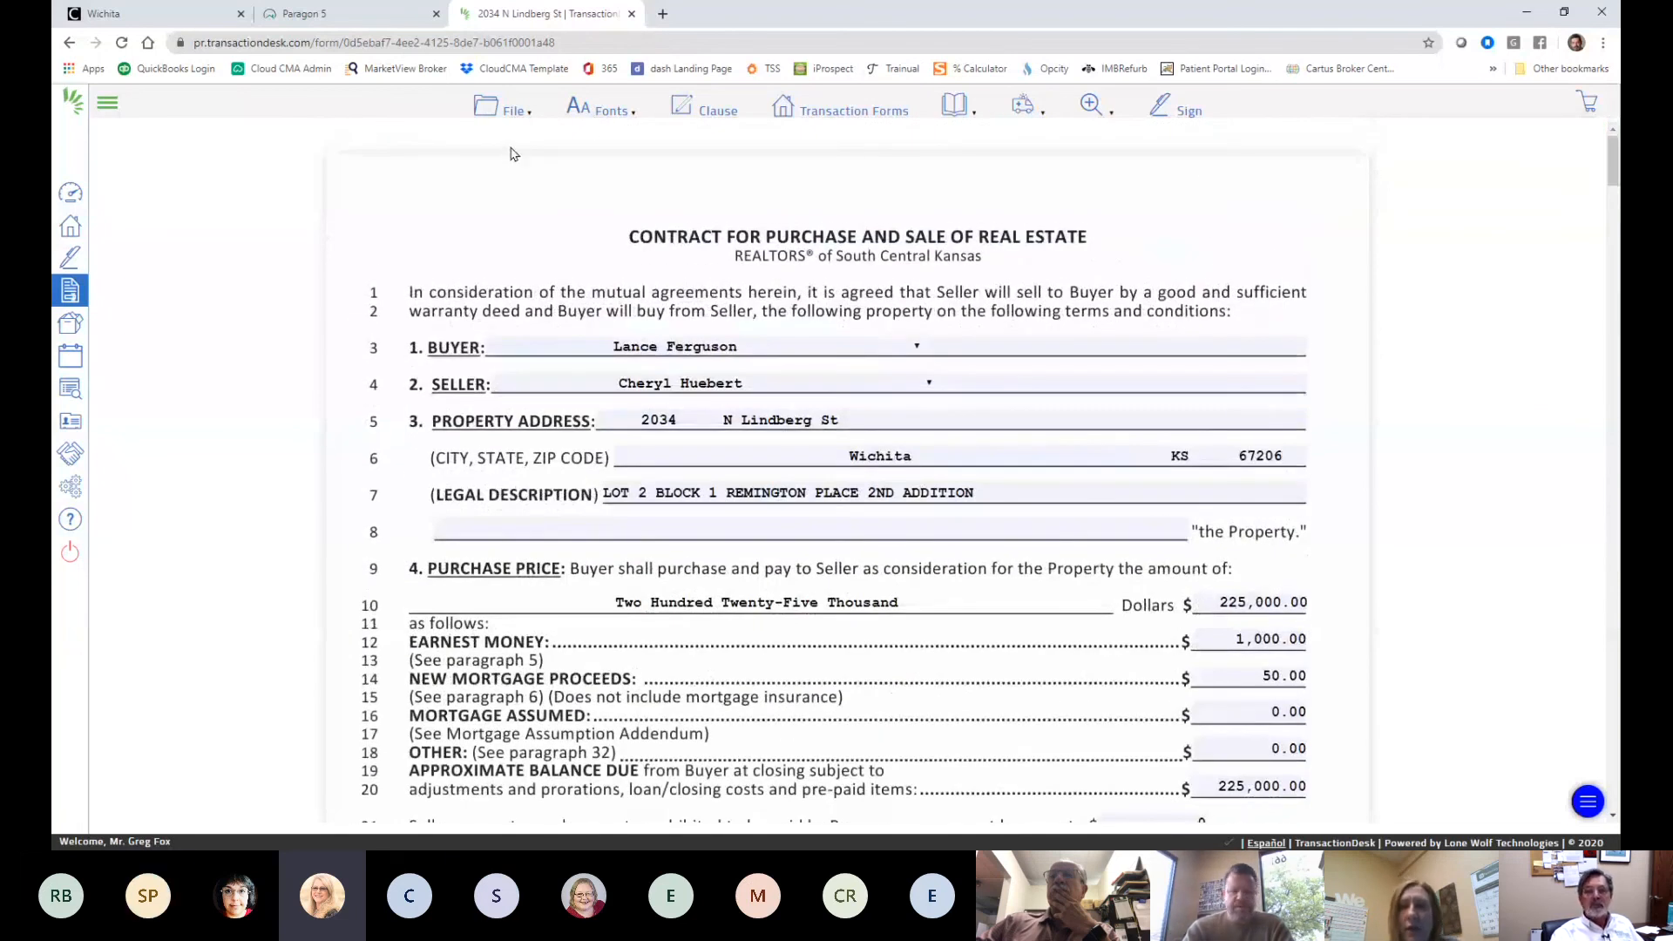
left_click(510, 109)
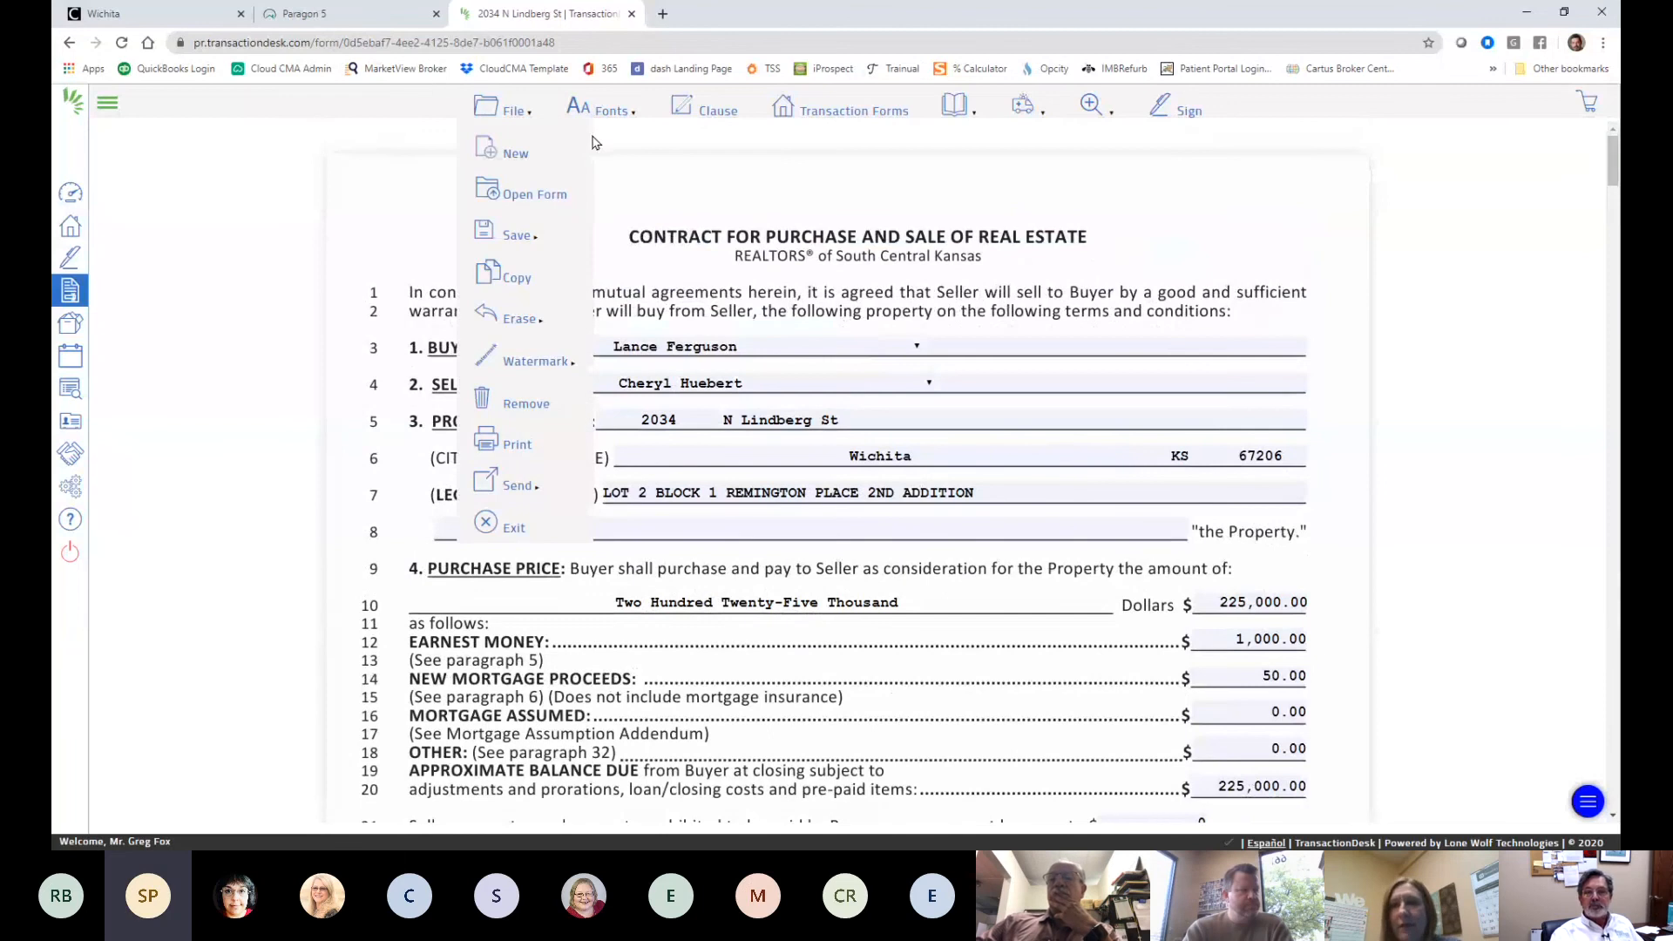
- Exit the contract back to the transaction's forms and switch to the Paragon MLS listing tab
left_click(485, 523)
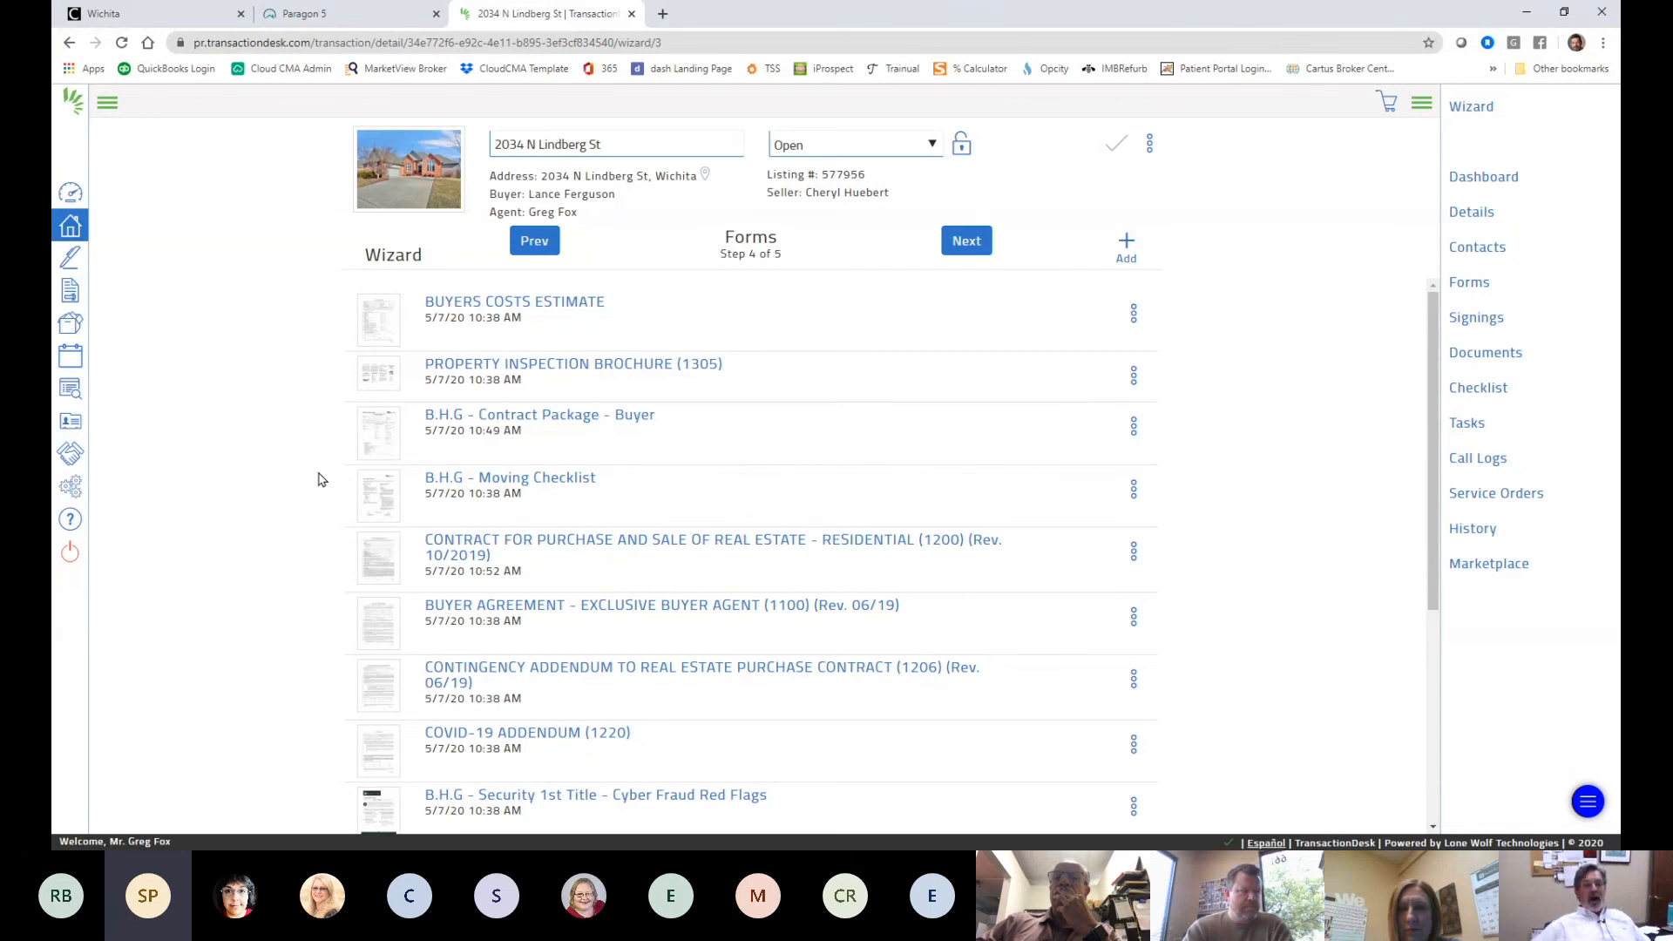
scroll(288, 497, "down", 5)
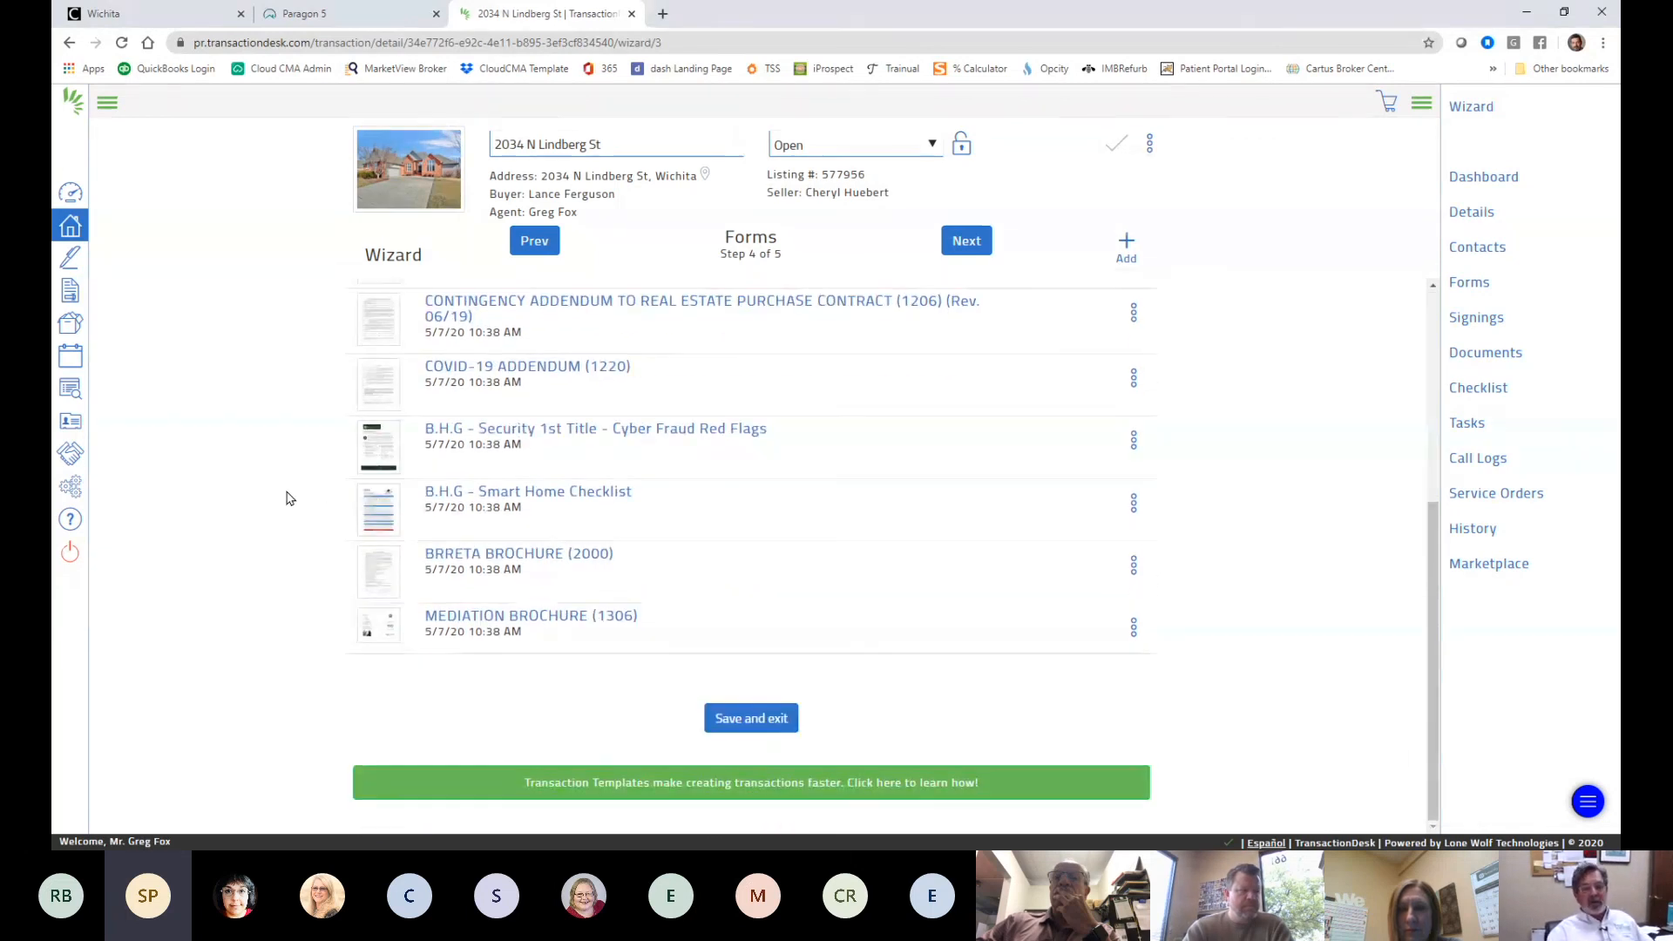
scroll(290, 498, "up", 3)
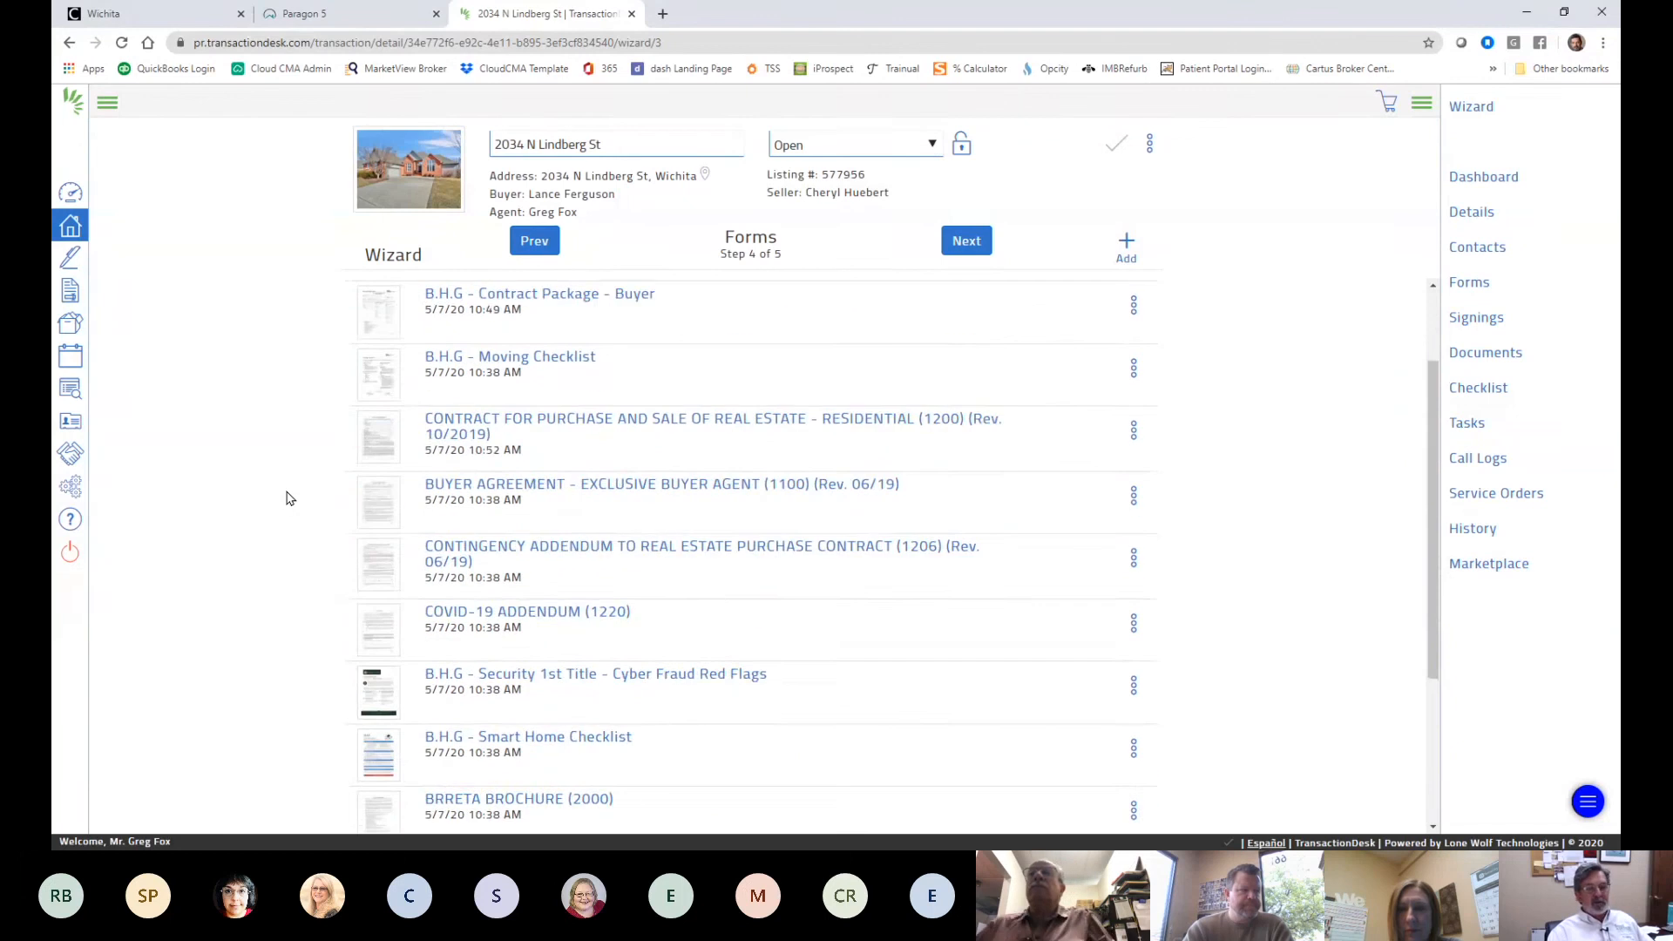
scroll(290, 498, "up", 2)
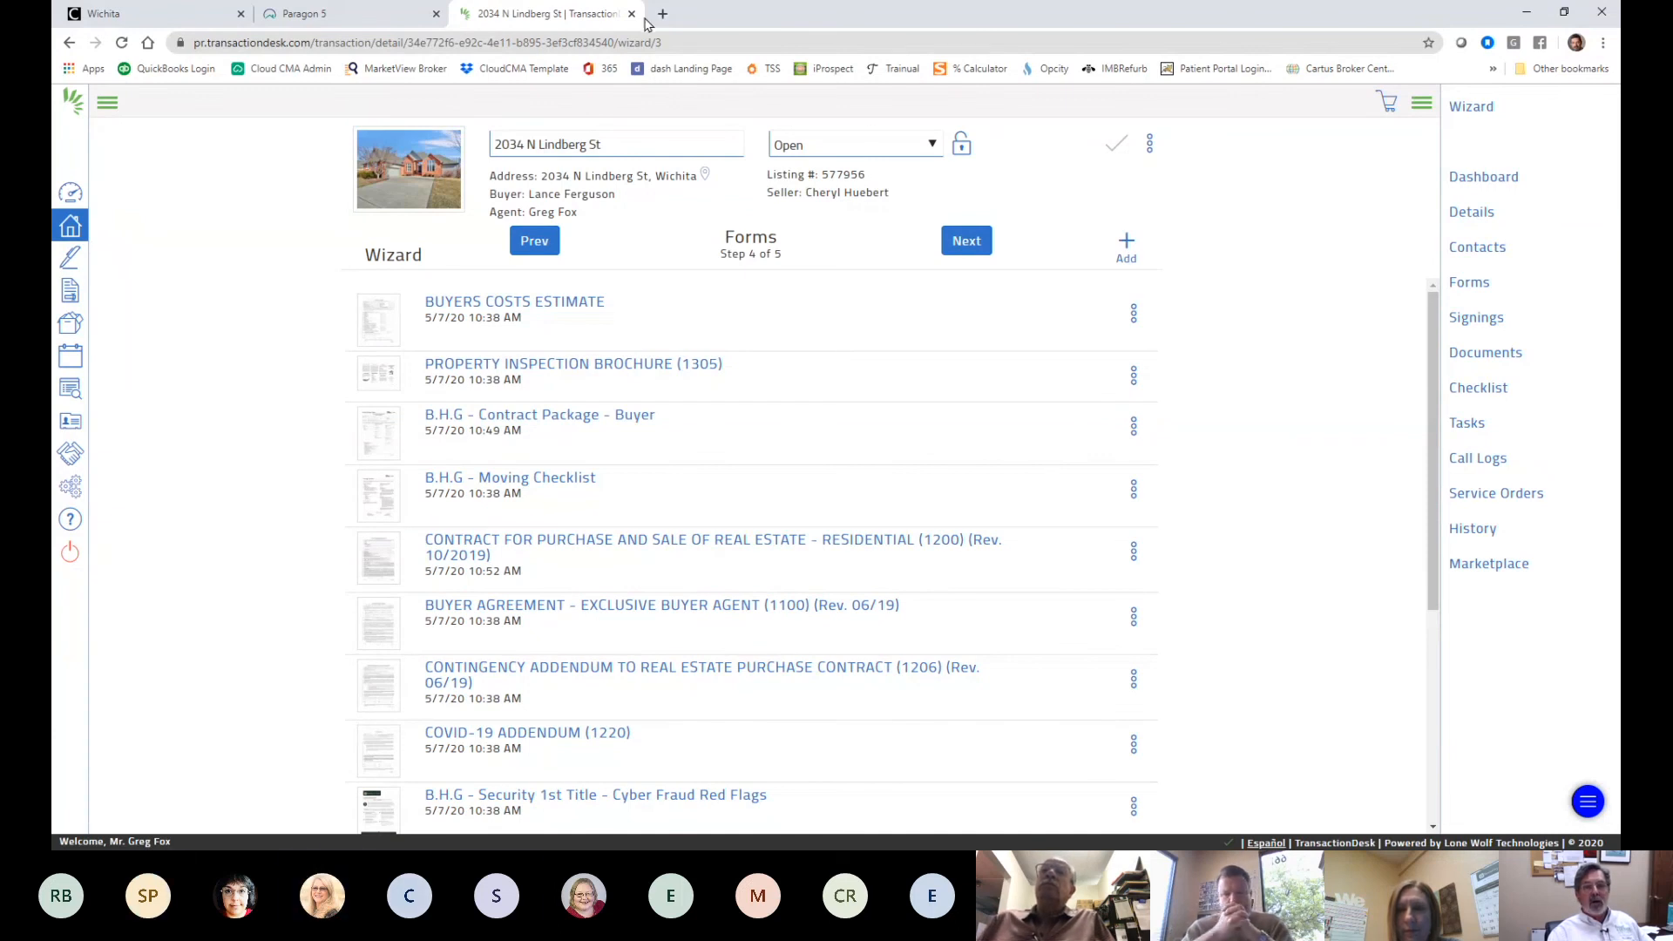
key("ctrl+shift+Tab")
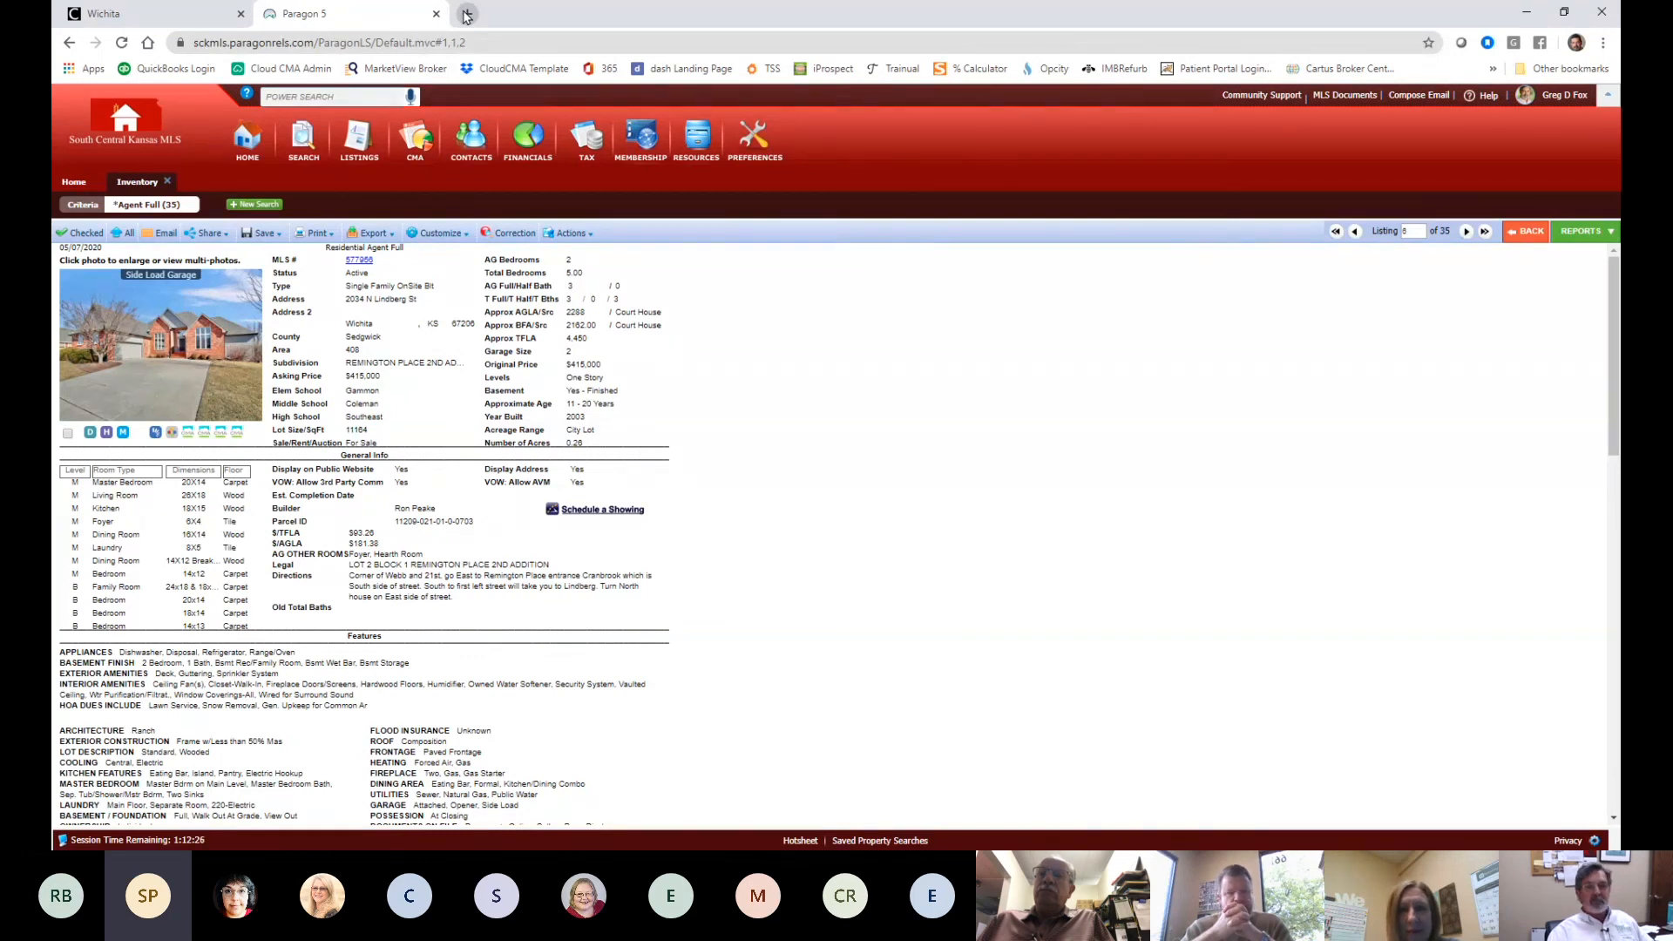
- Launch listing 577956's transaction in TransactionDesk from the Paragon listing's integration icon
left_click(467, 14)
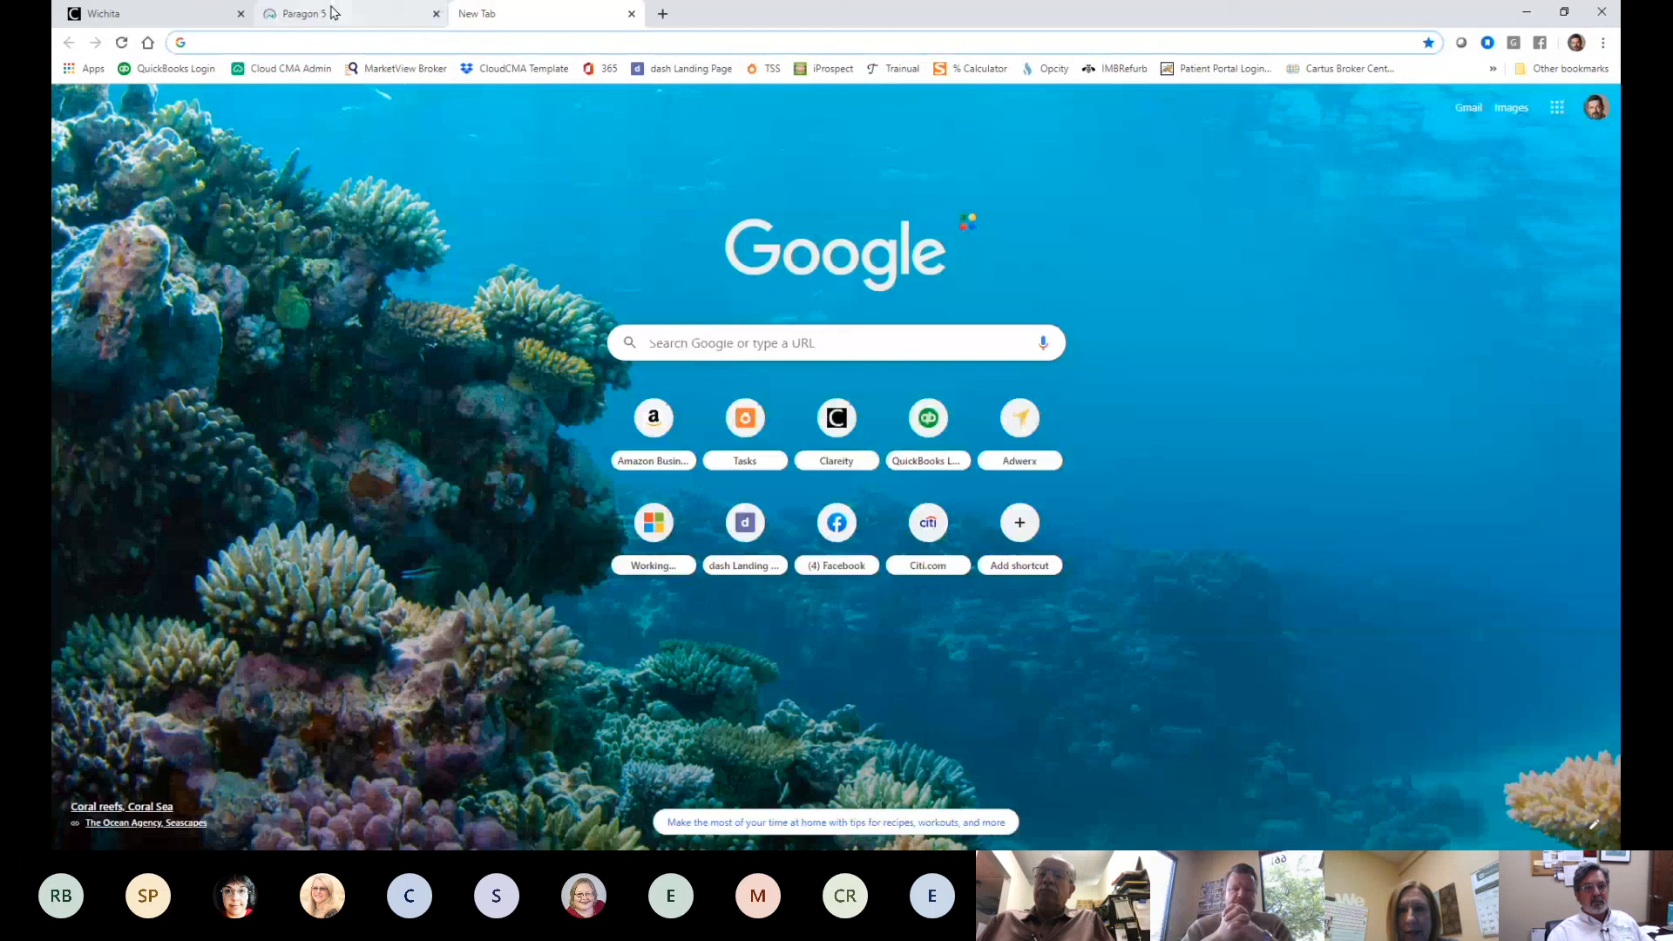
left_click(331, 13)
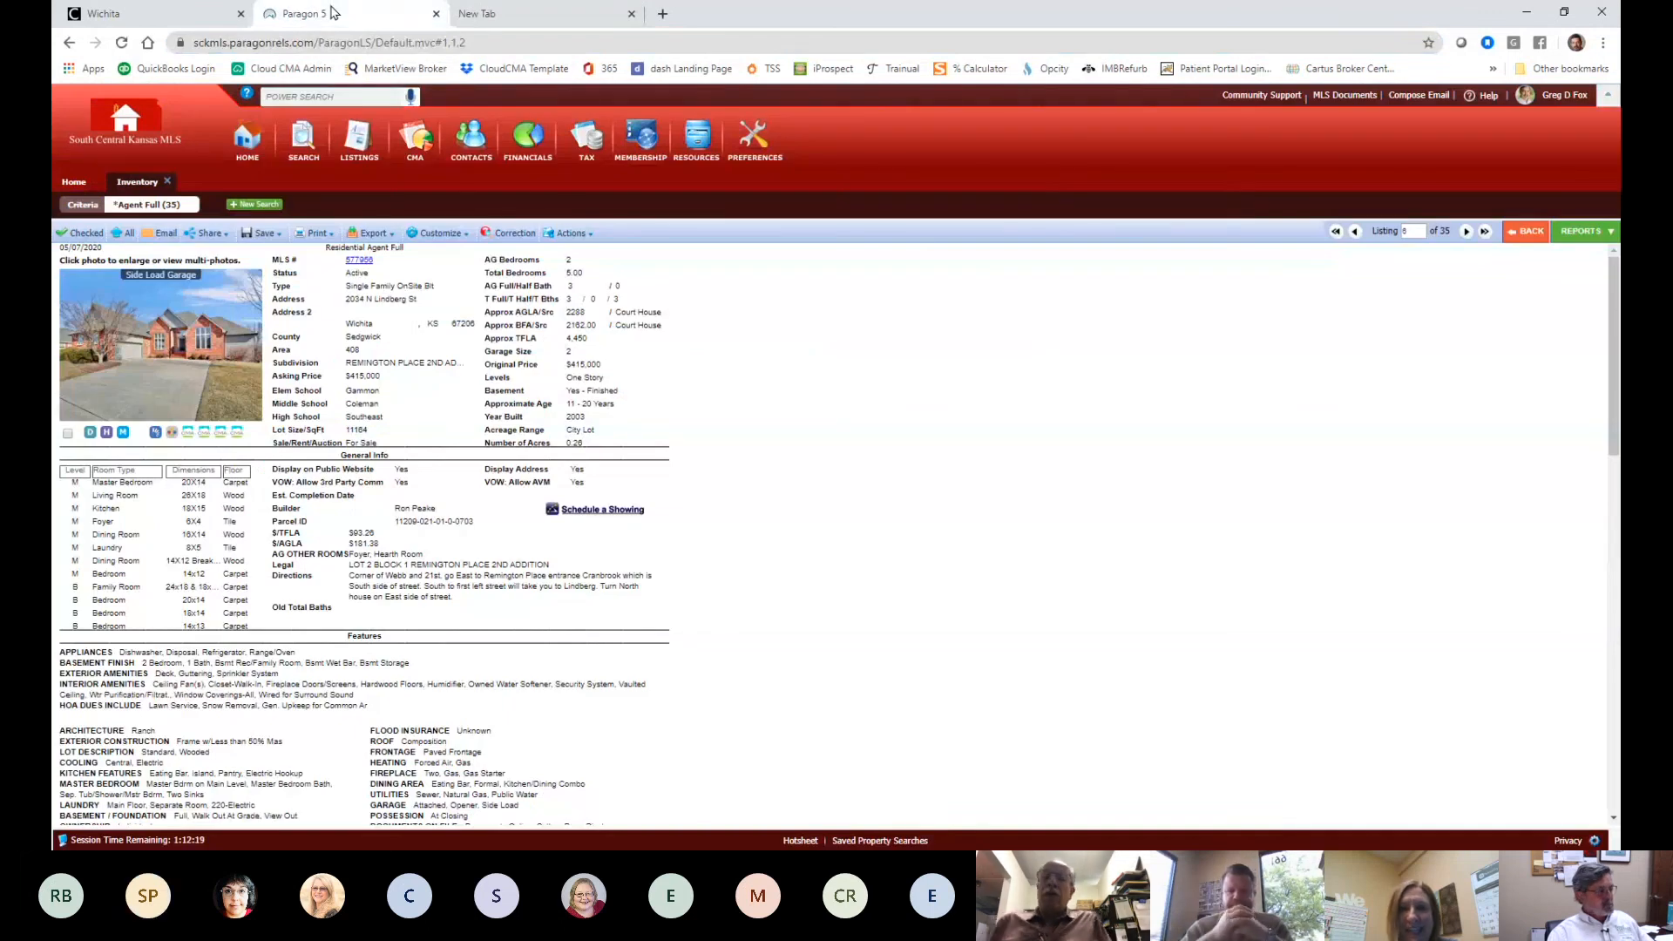
left_click(155, 433)
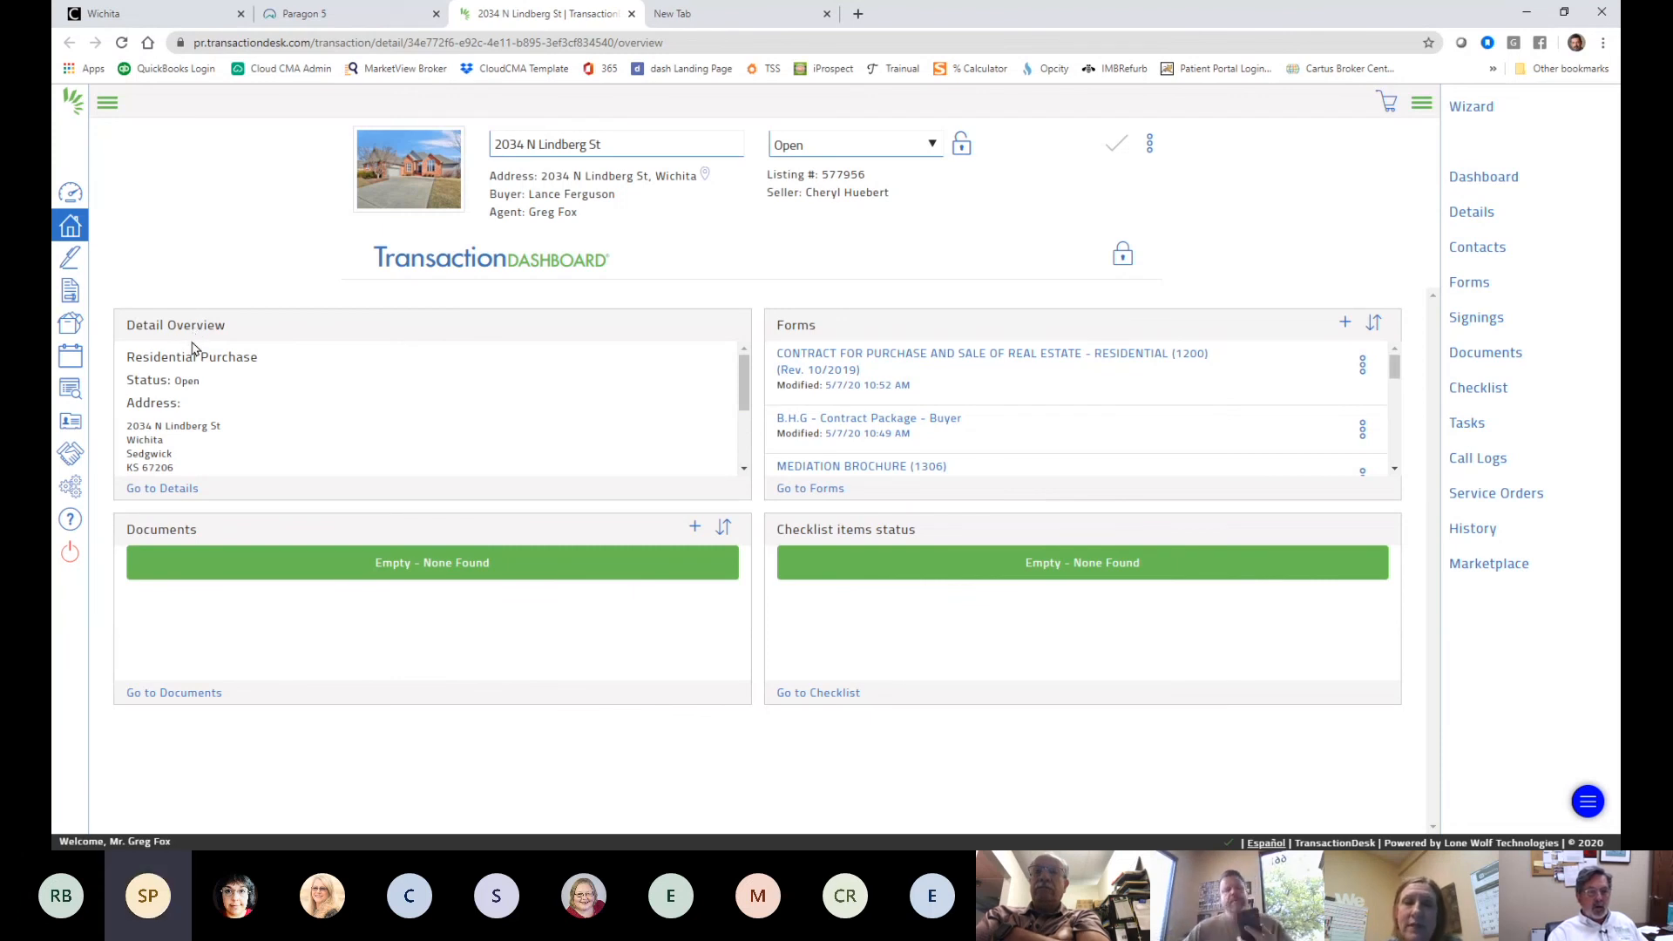
- View the transaction's Details page, checking address, property information and Transaction Dates
left_click(171, 495)
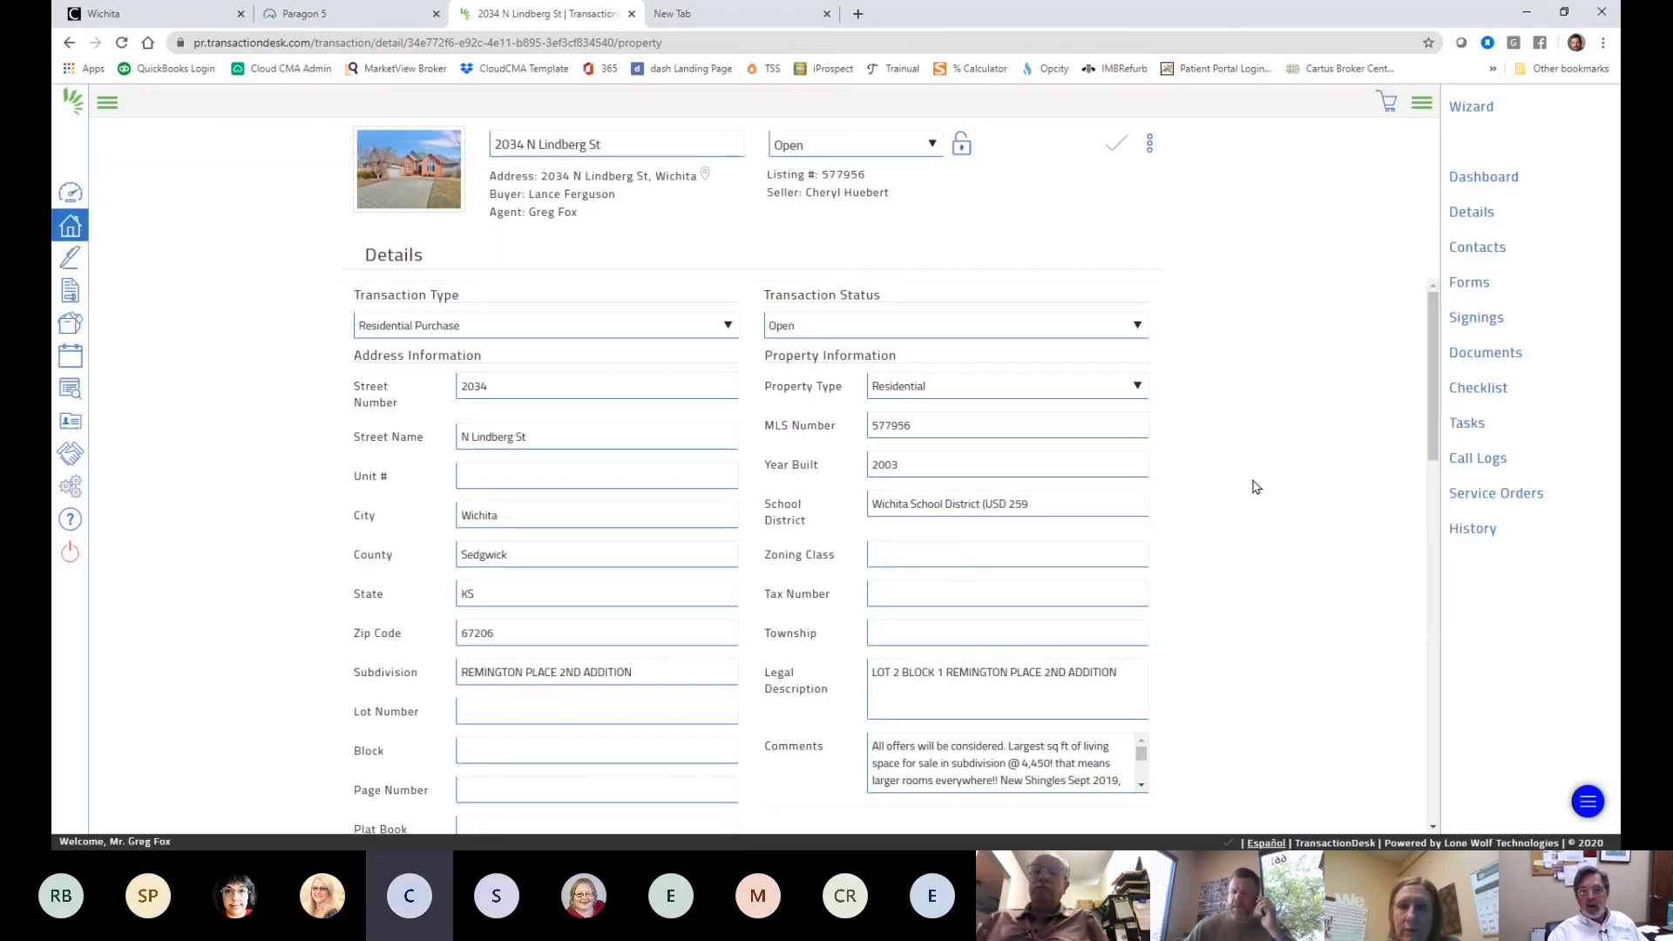
scroll(1254, 484, "down", 10)
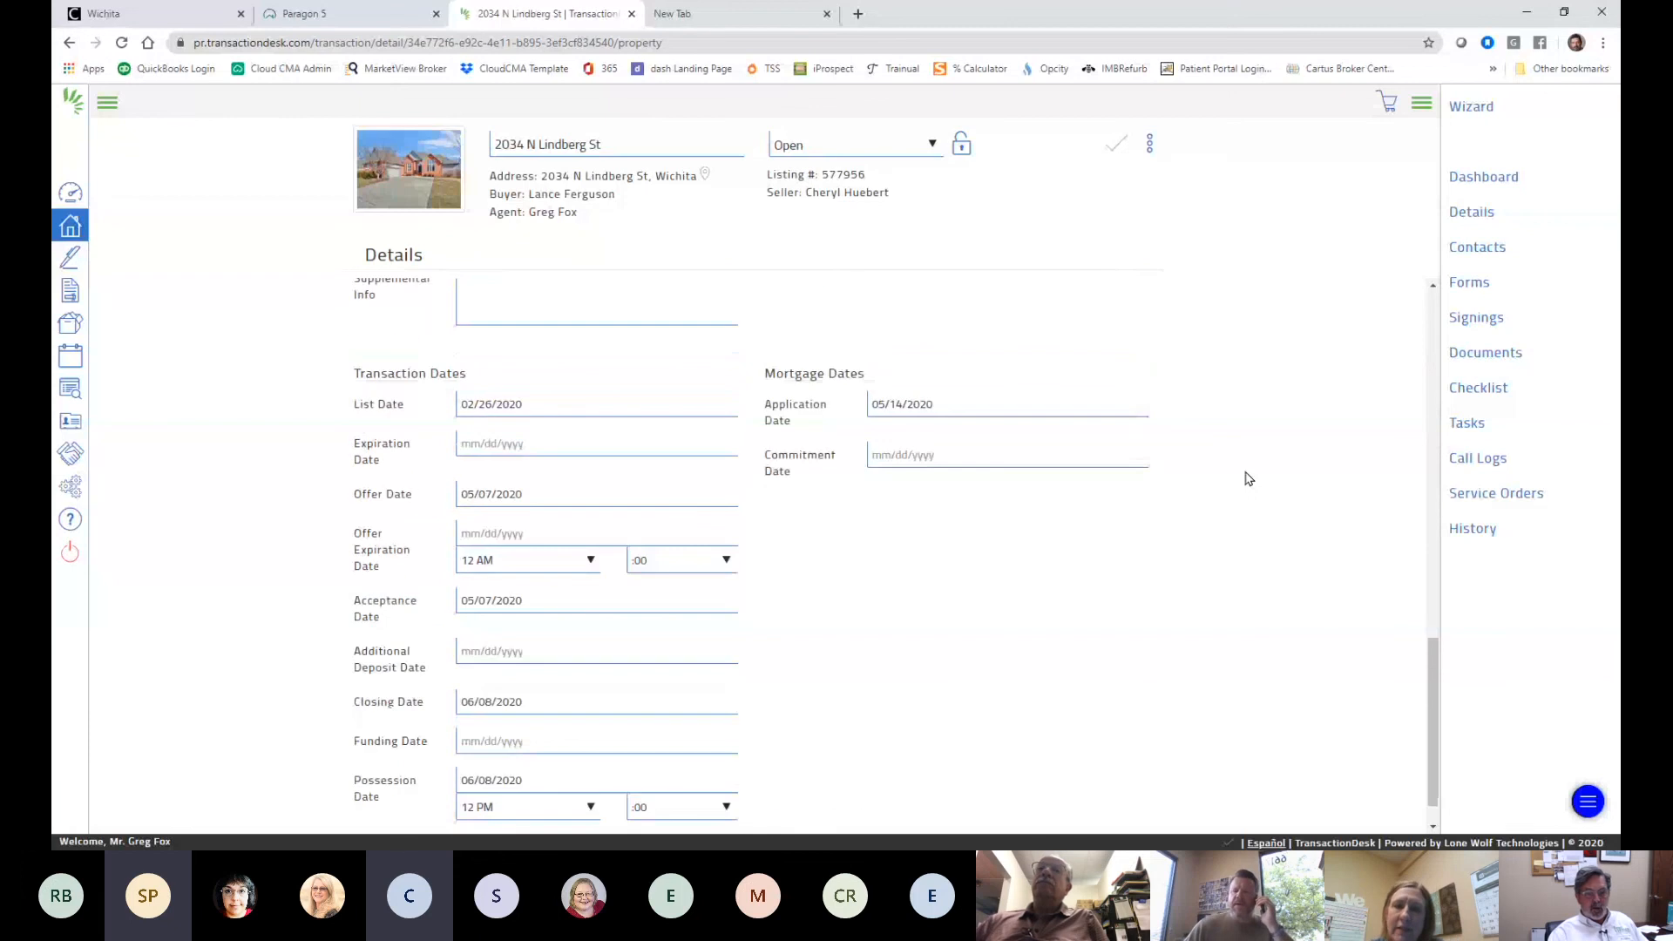
scroll(1247, 473, "up", 5)
scroll(1246, 473, "up", 5)
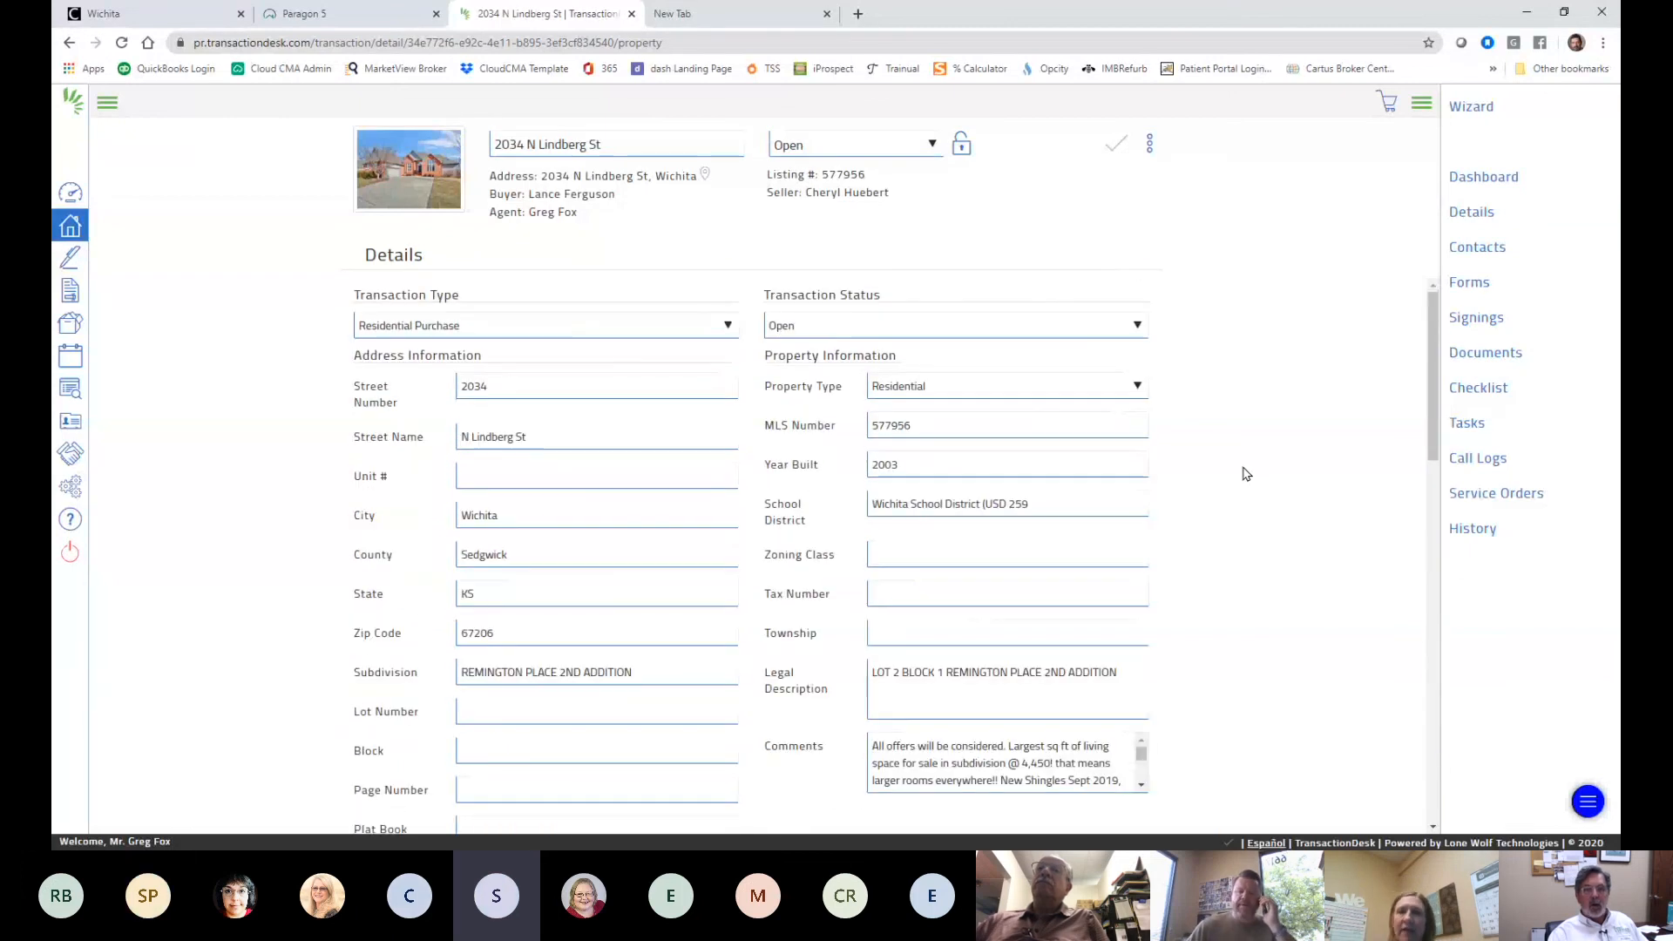
left_click(1150, 144)
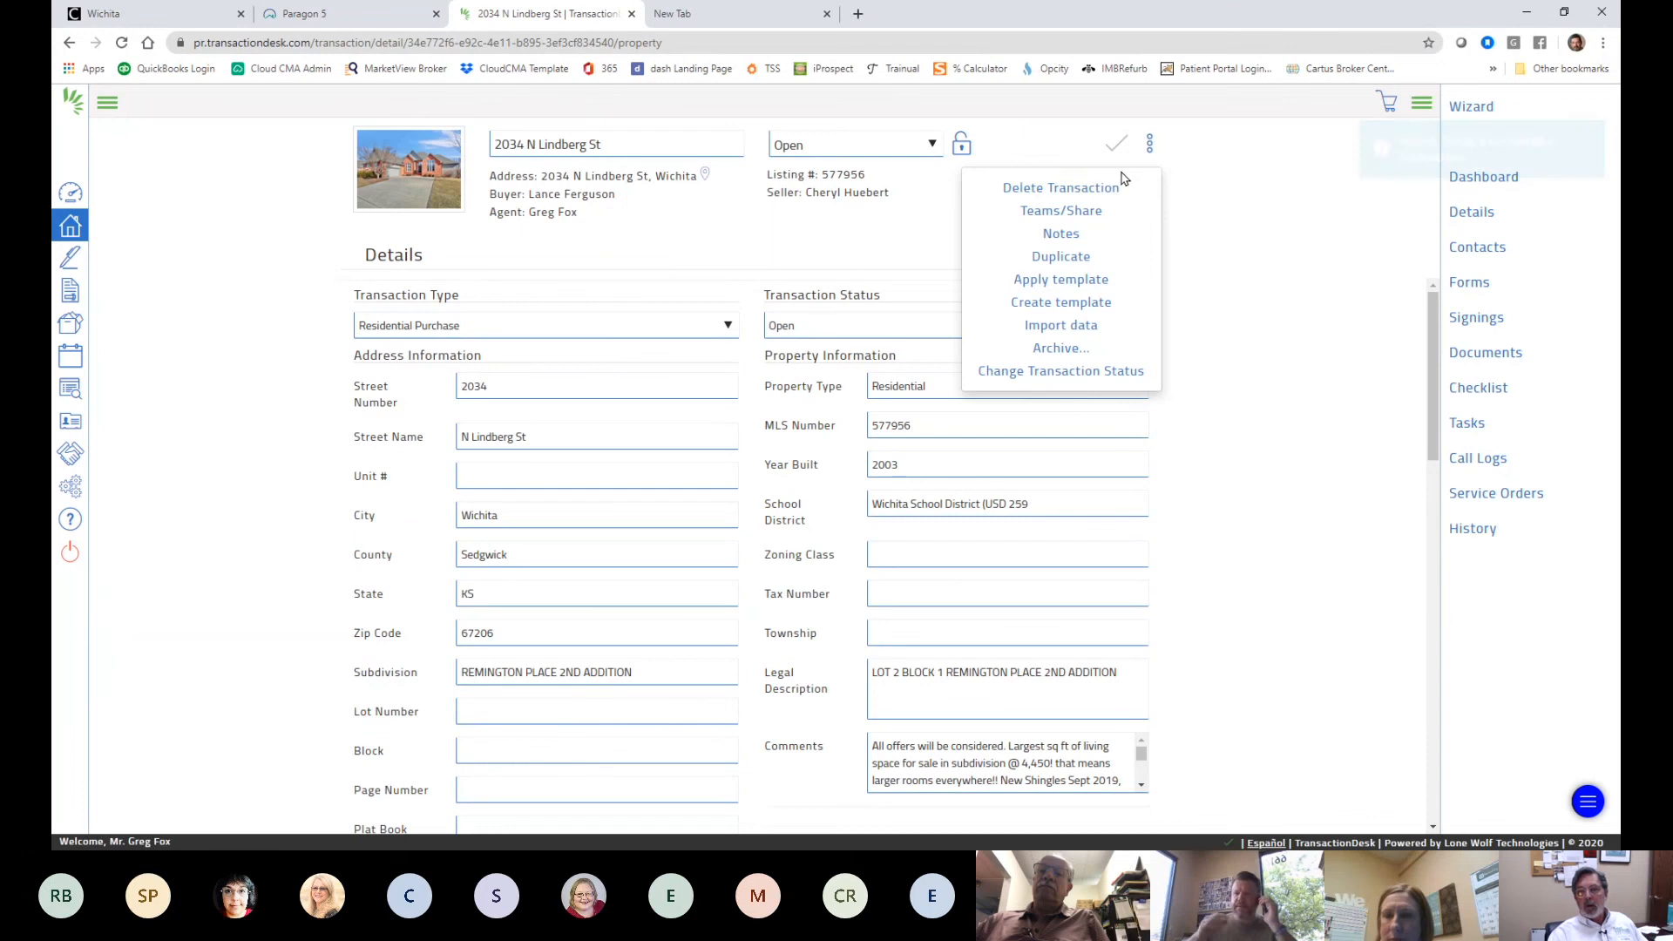
left_click(1357, 321)
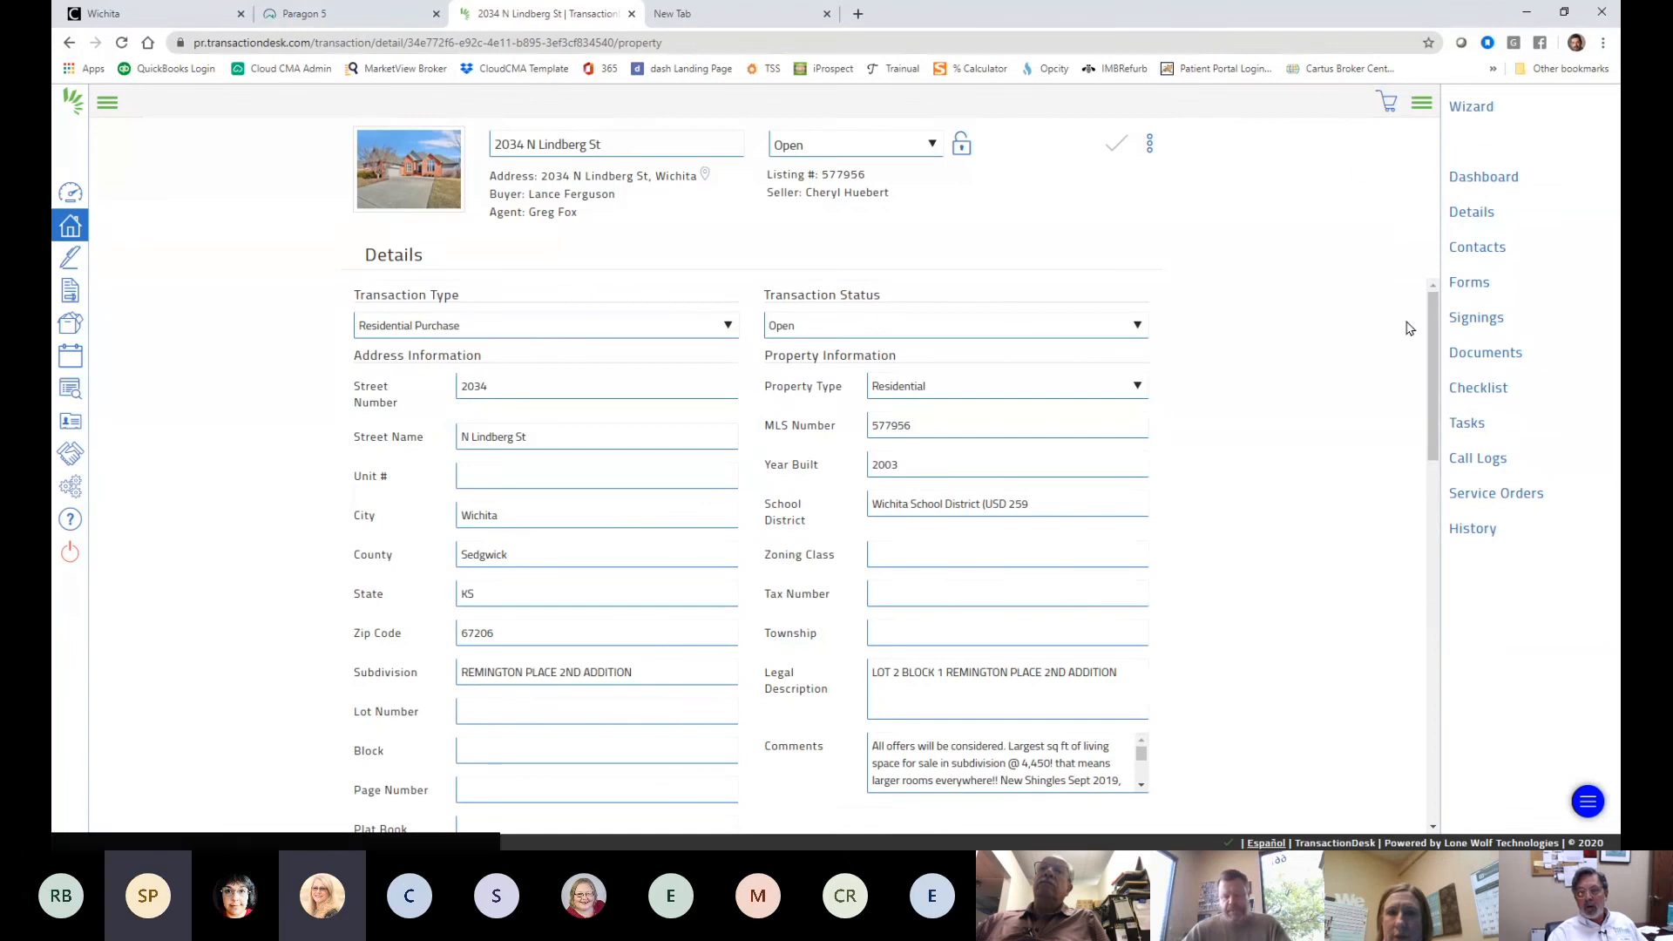
left_click_drag(1429, 326, 1430, 713)
right_click(1430, 713)
left_click(1125, 580)
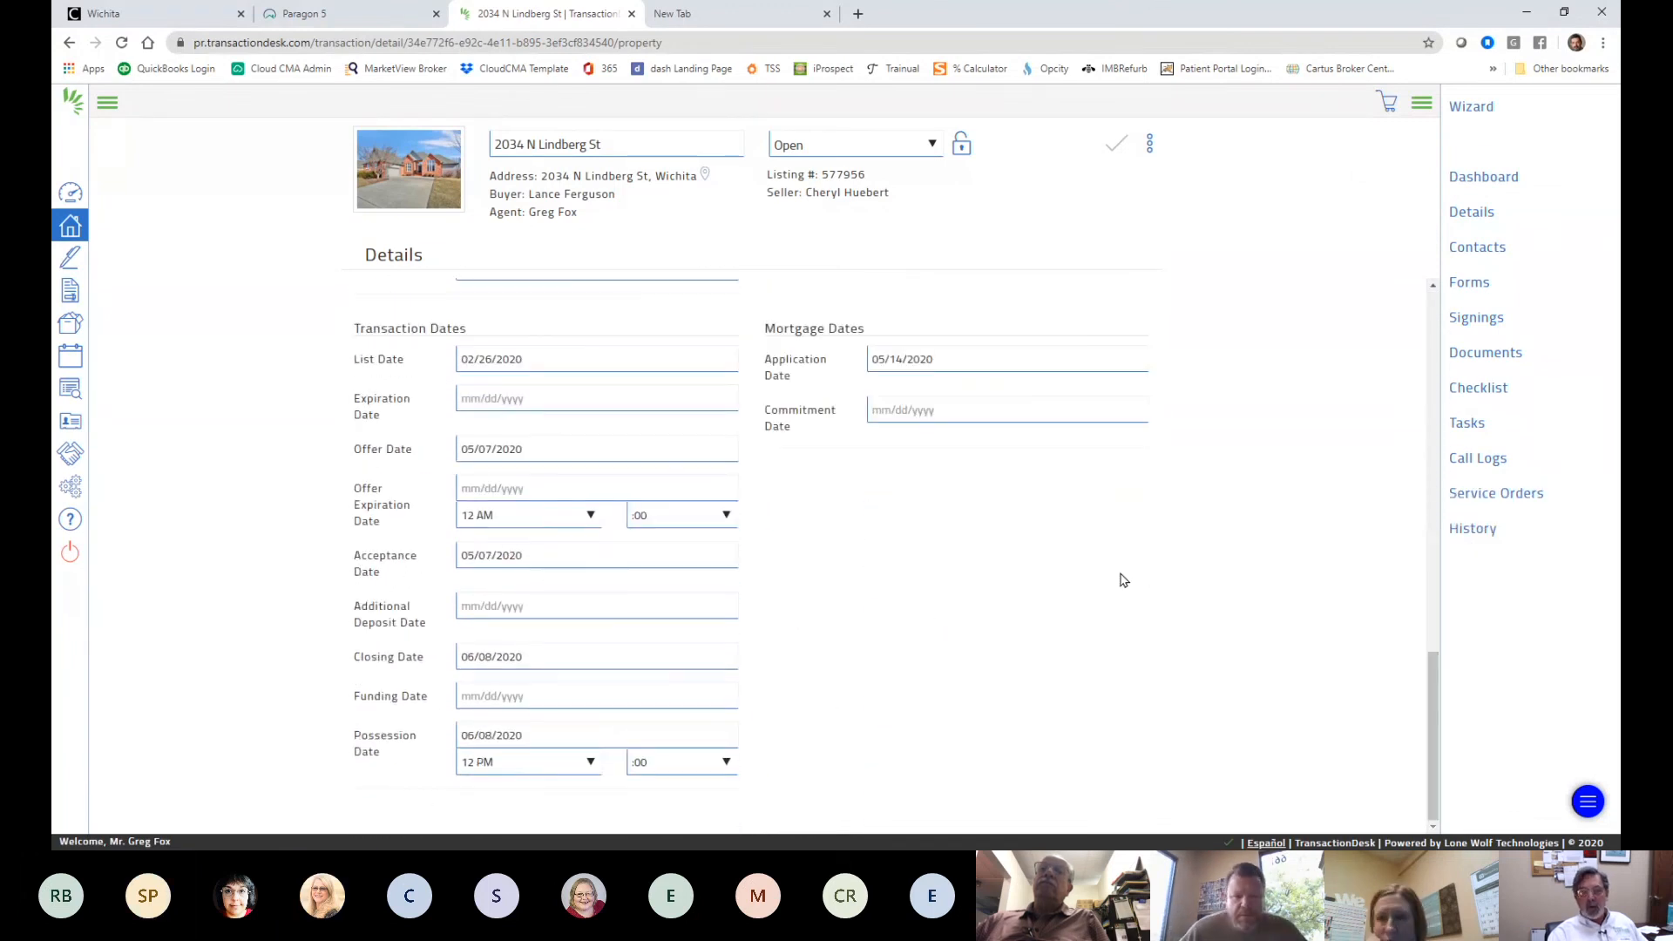
scroll(1115, 540, "up", 10)
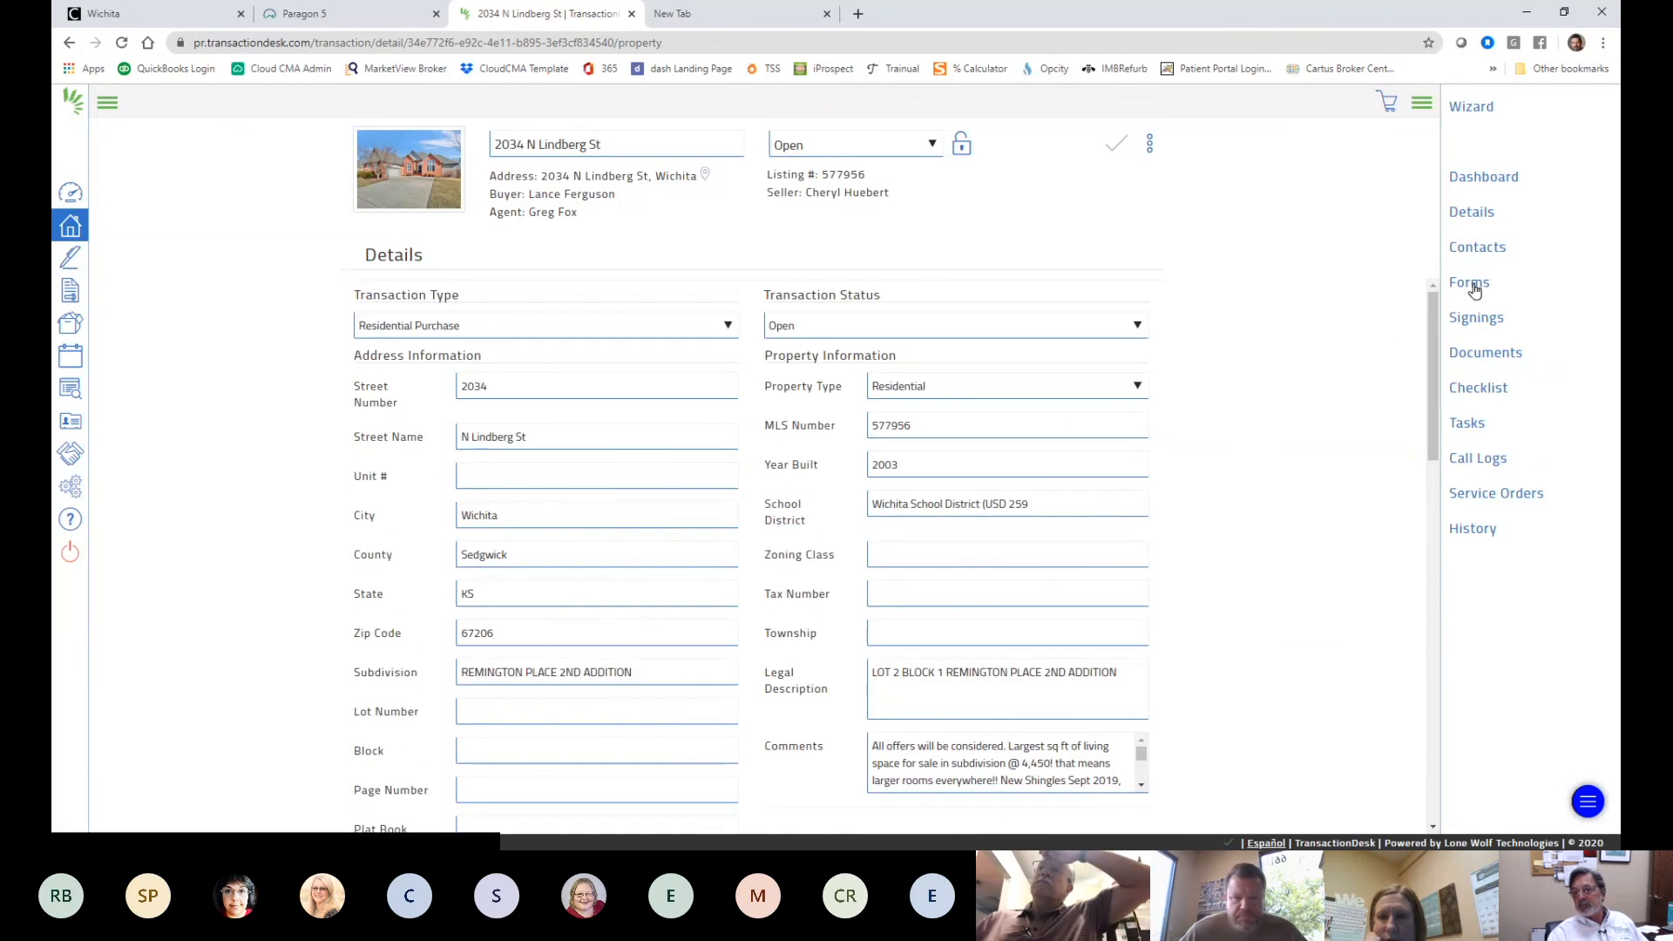
- Switch to the transaction's Forms page and browse its attached forms, starting with Buyers Costs Estimate
left_click(1468, 284)
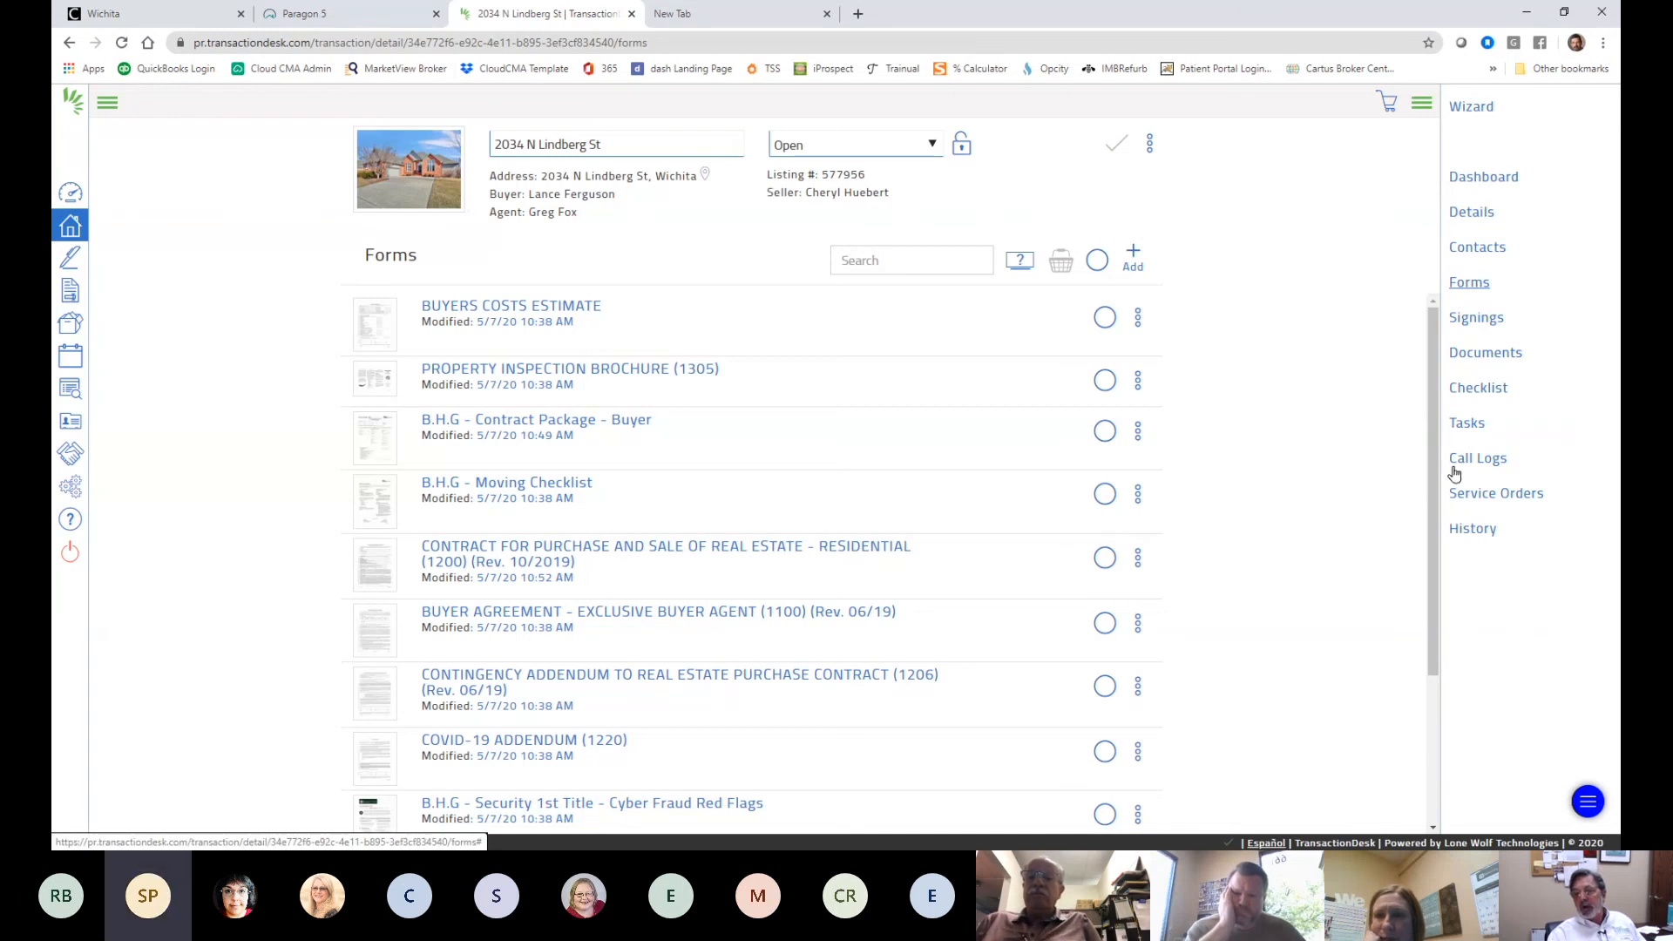
scroll(1429, 436, "down", 2)
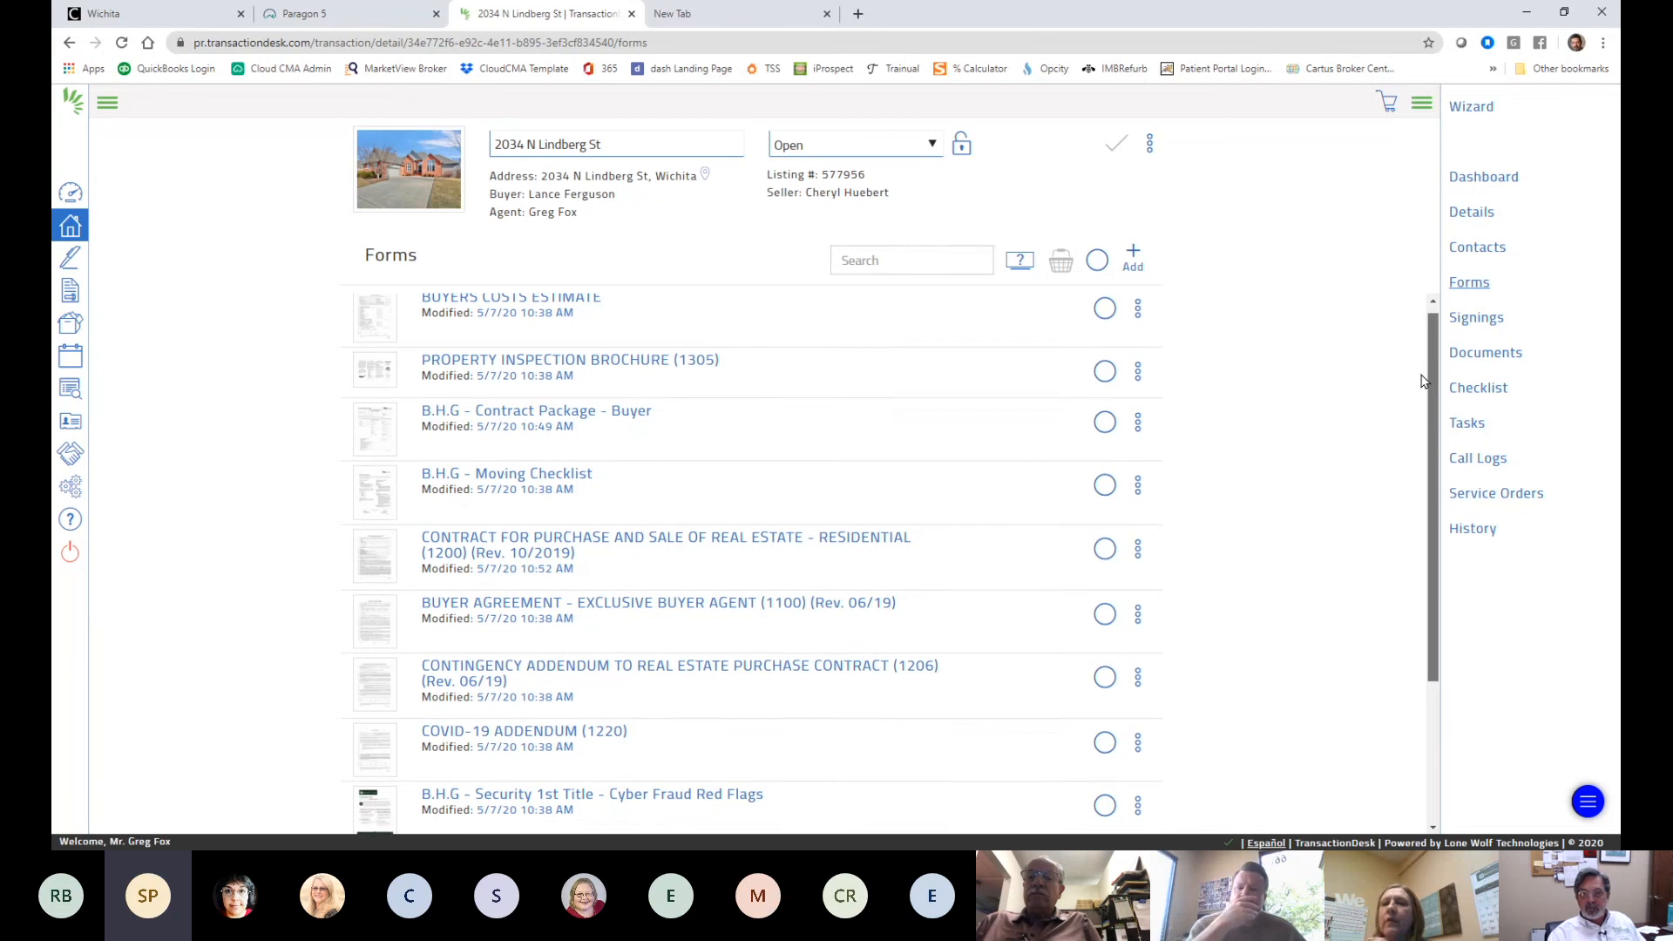
scroll(1412, 506, "up", 2)
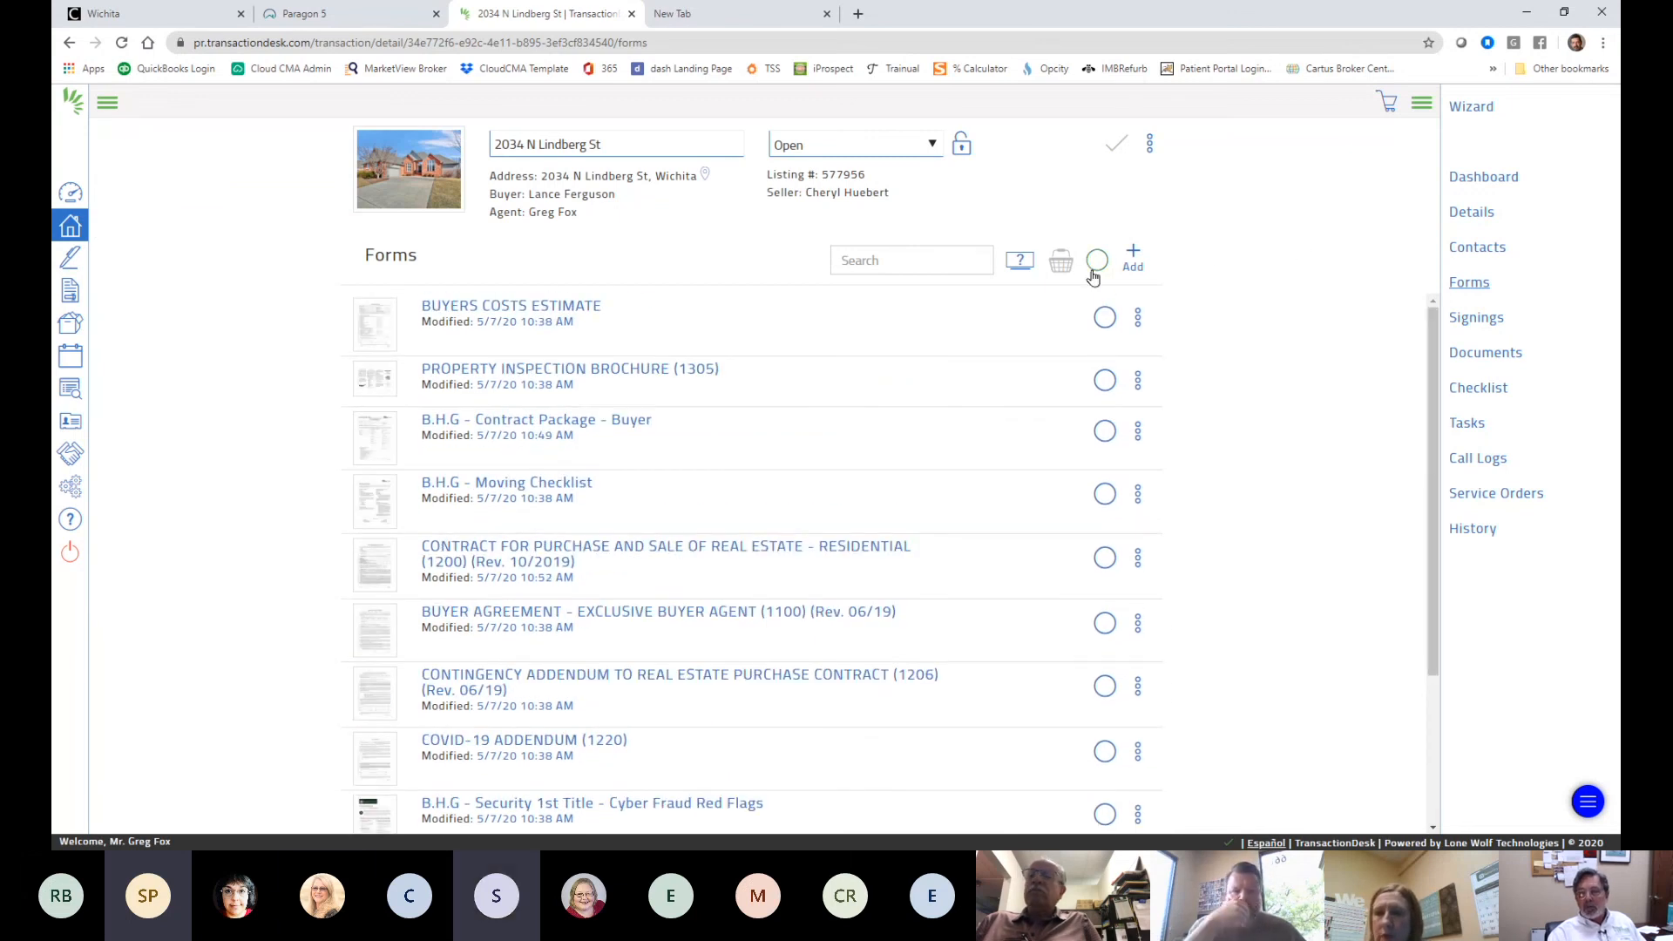
- Try adding a new document on the Documents page, bringing up the Docbox expiry warning
left_click(1501, 358)
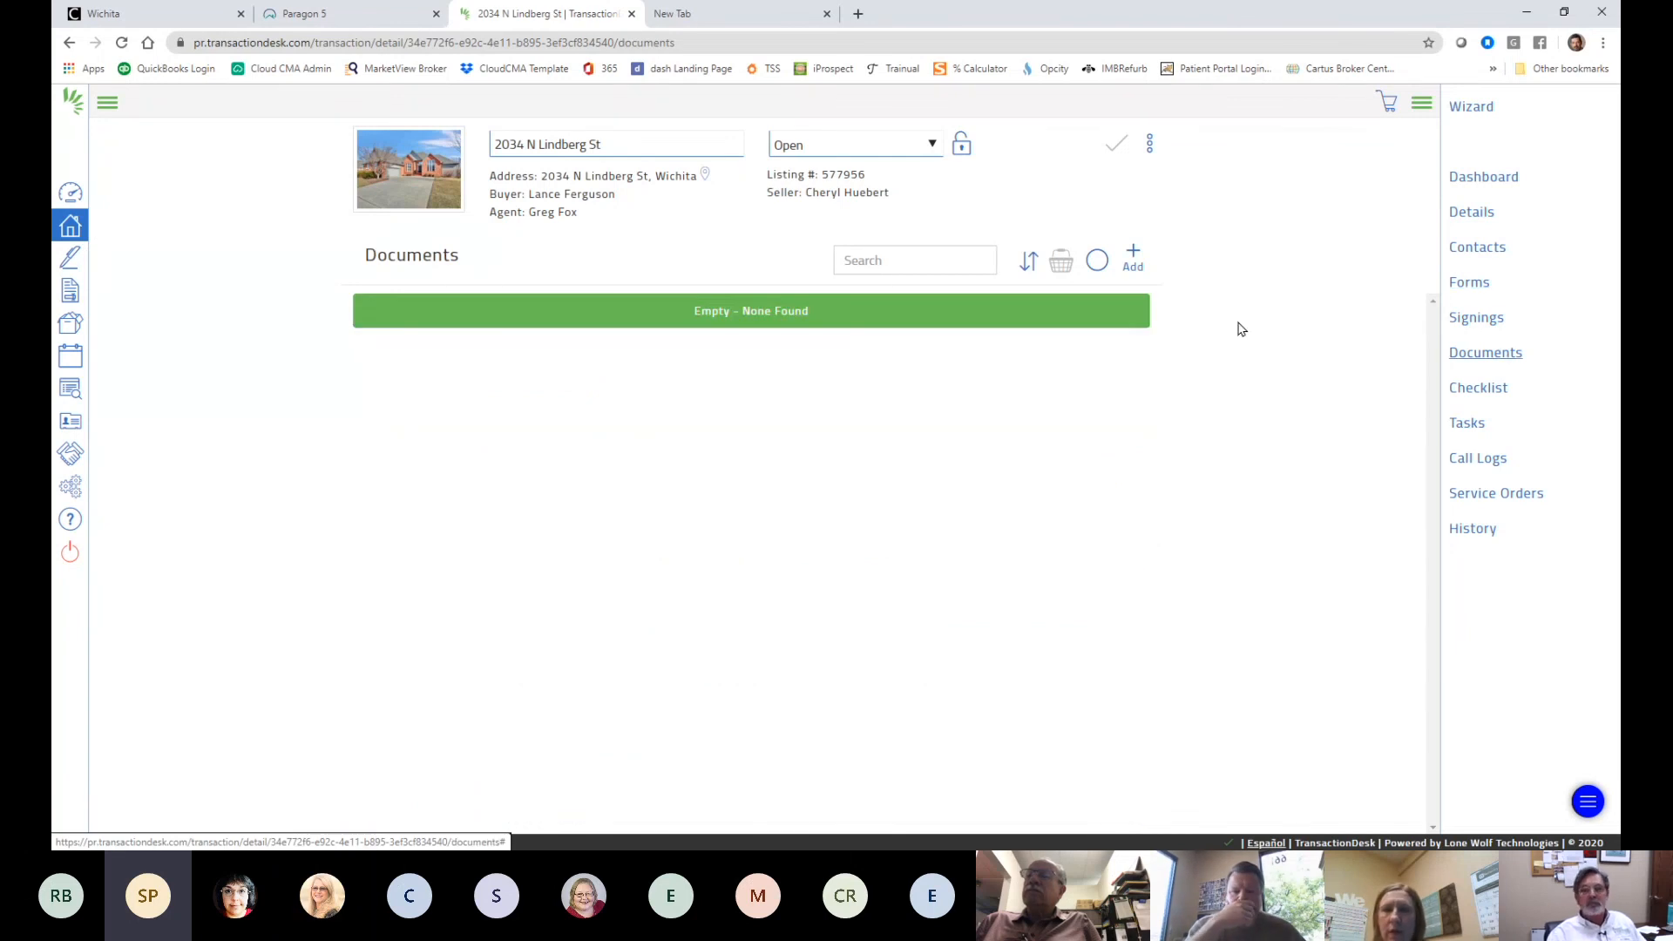
left_click(1135, 260)
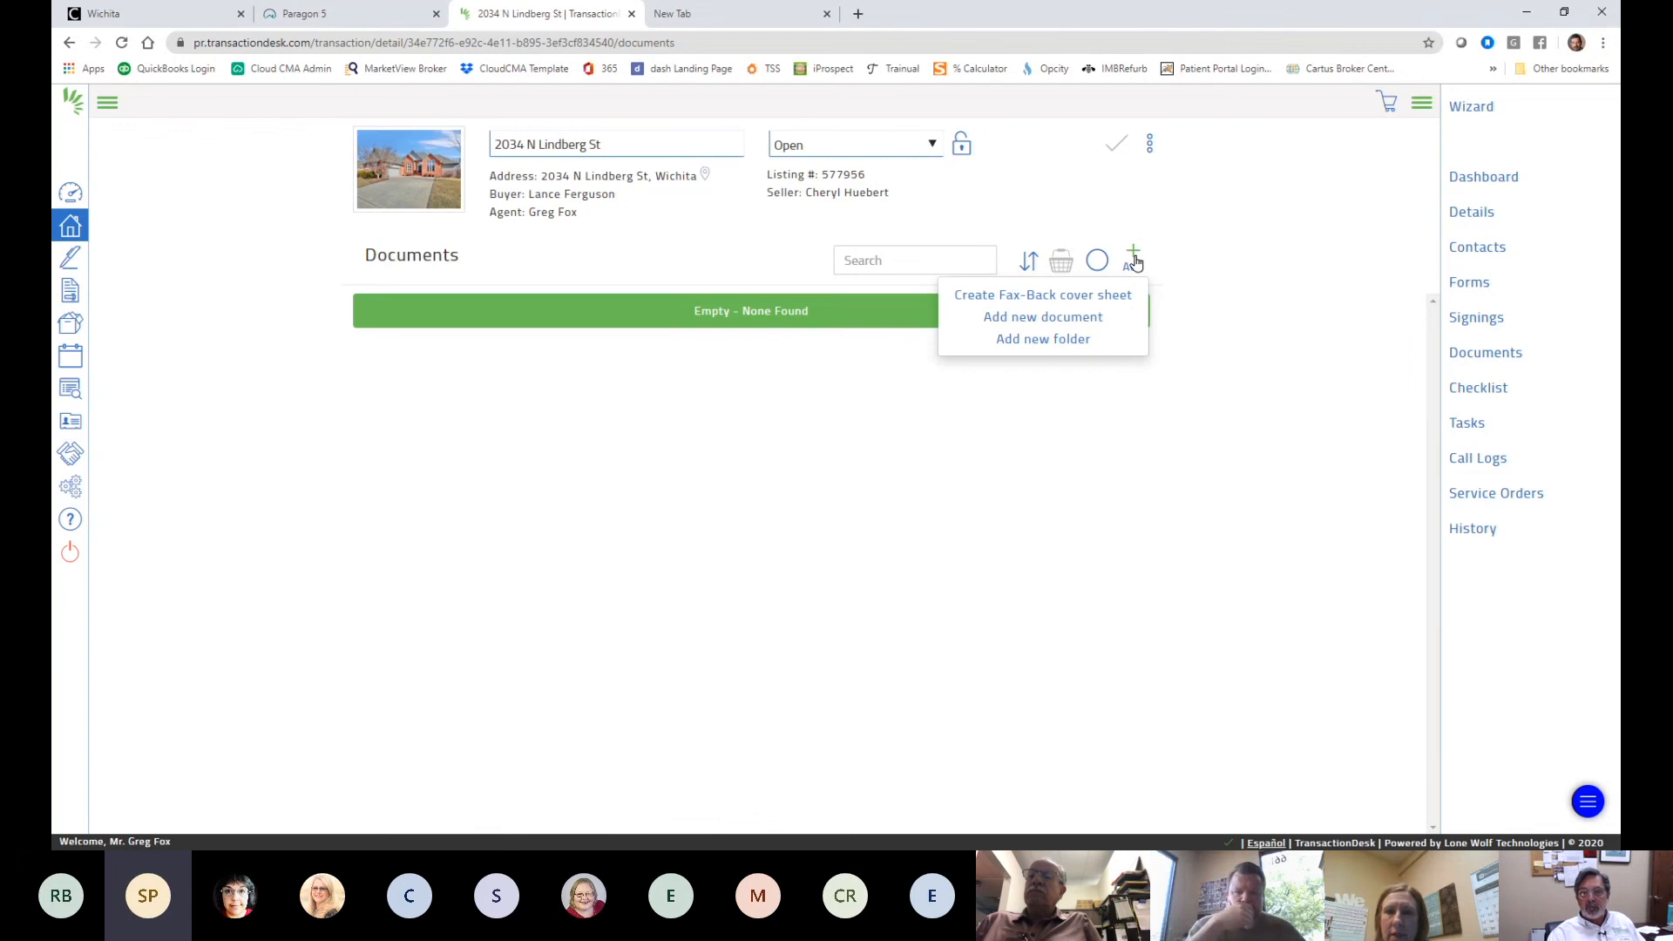
left_click(1078, 321)
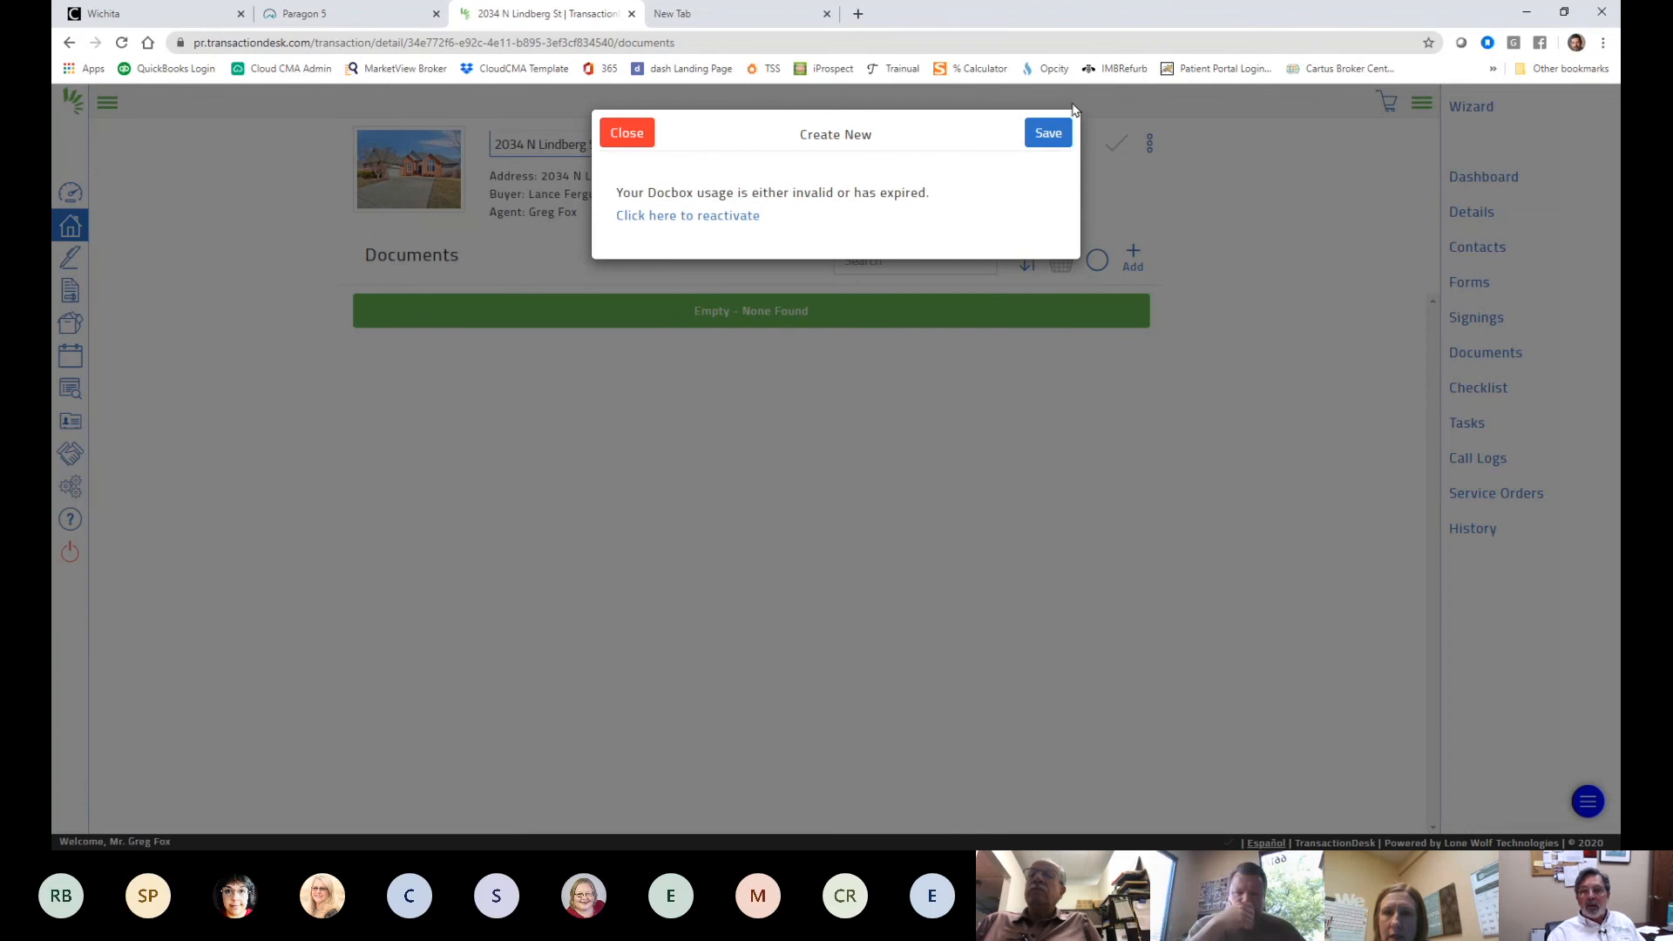
left_click(739, 215)
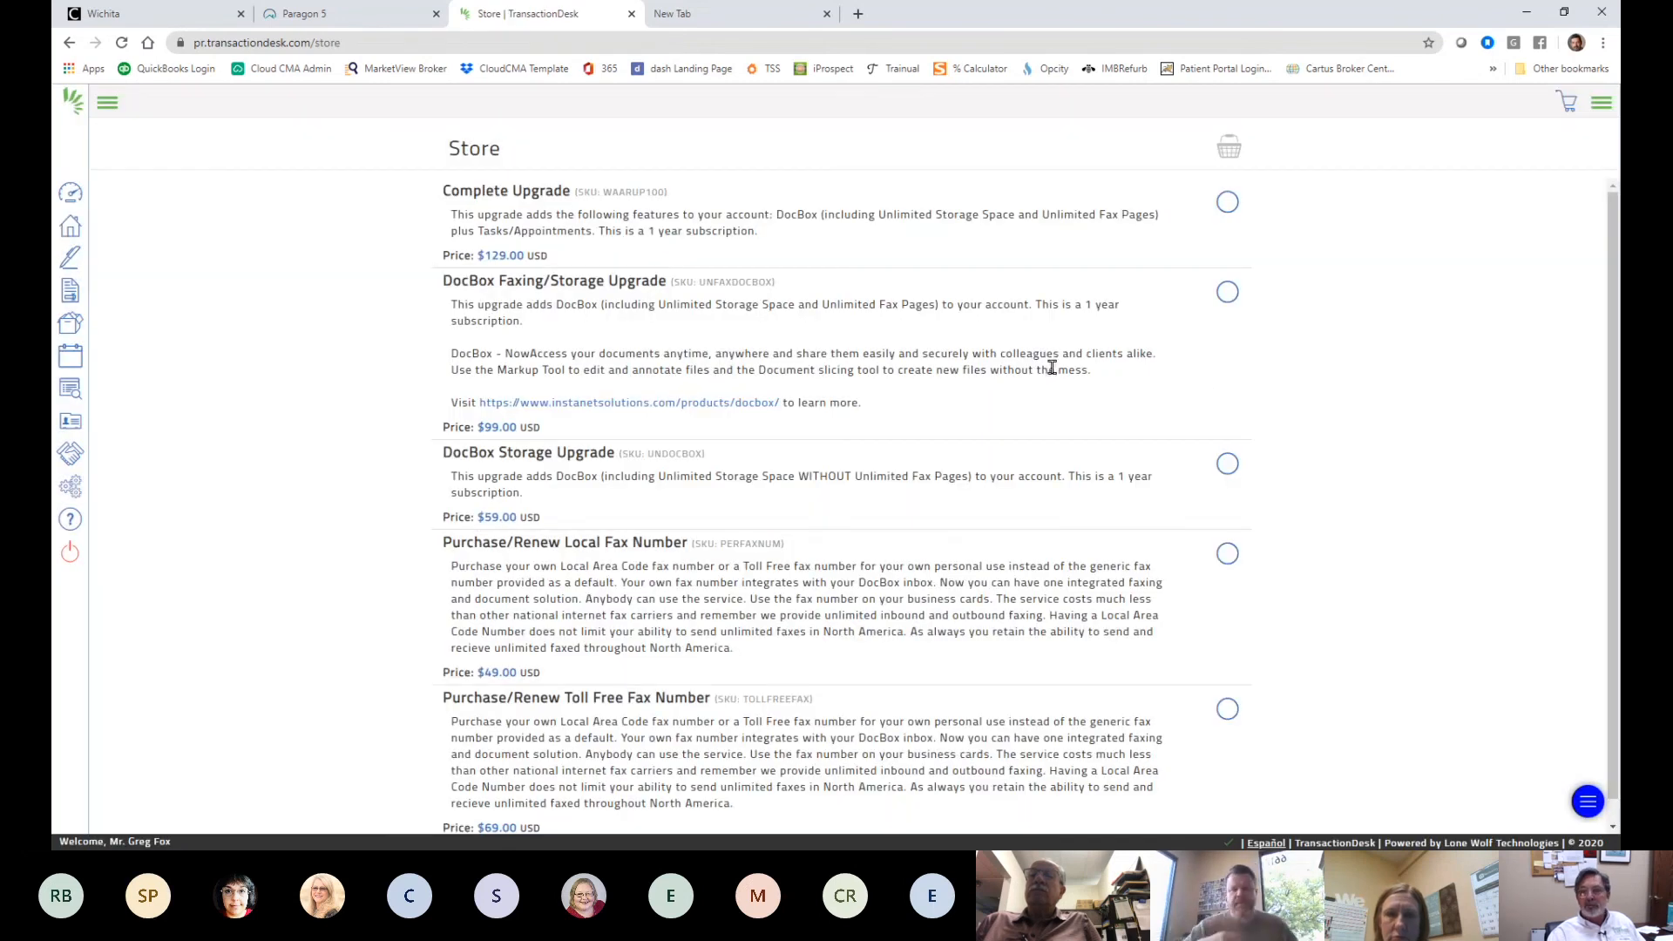
scroll(1050, 370, "down", 1)
scroll(1031, 370, "up", 1)
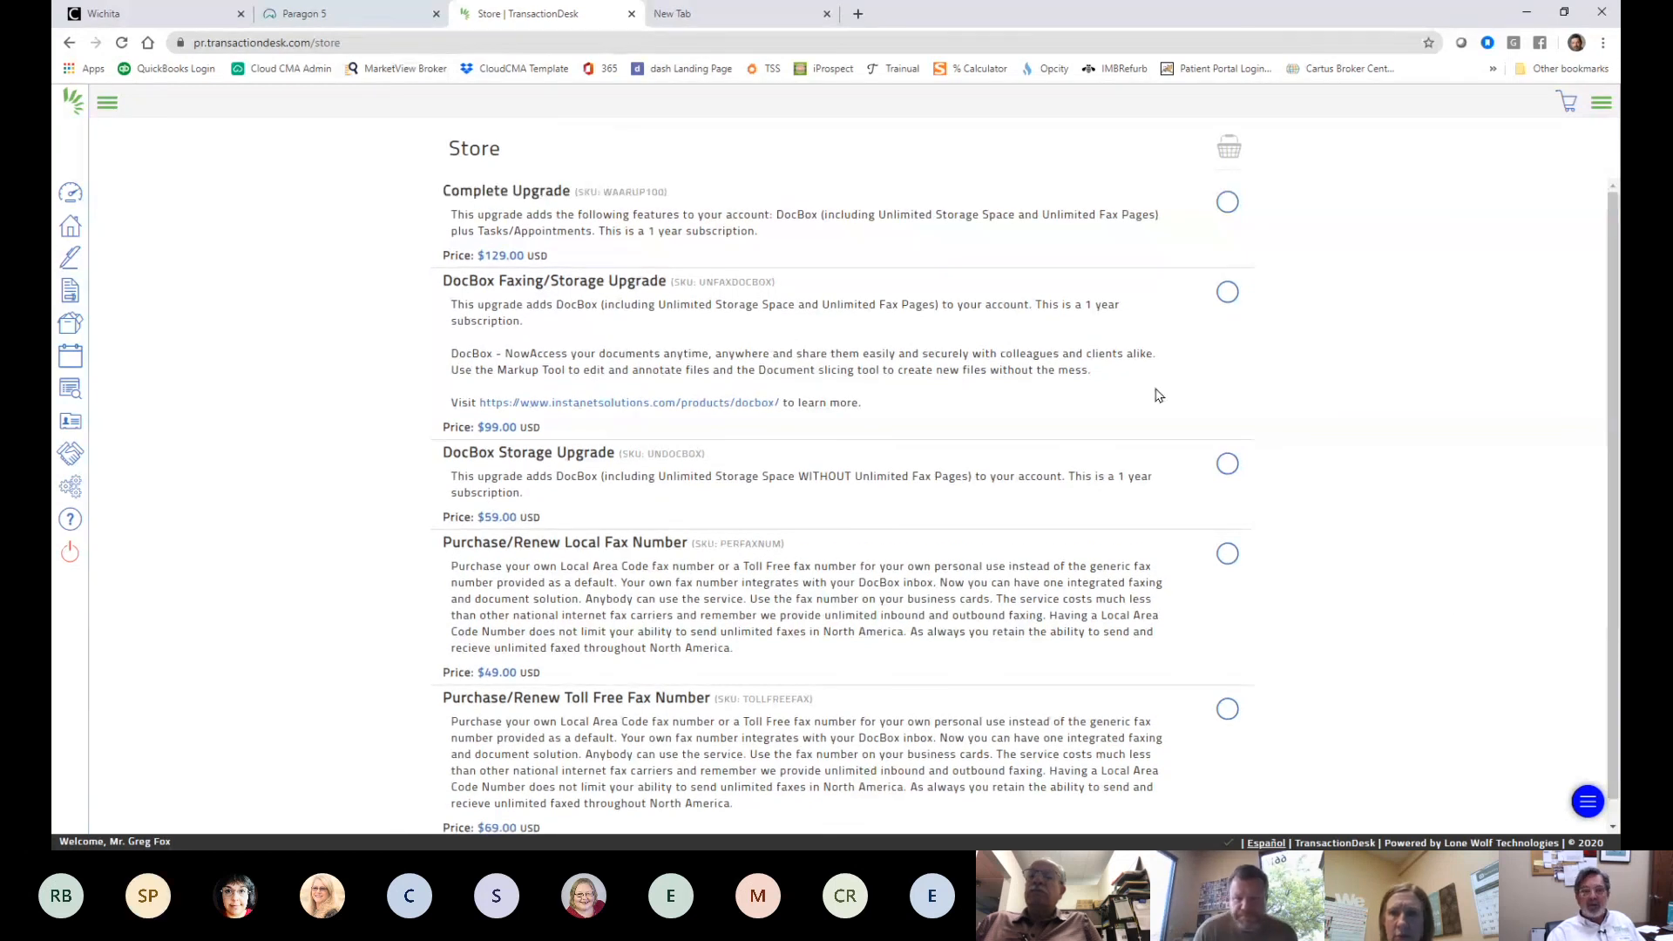
left_click(70, 43)
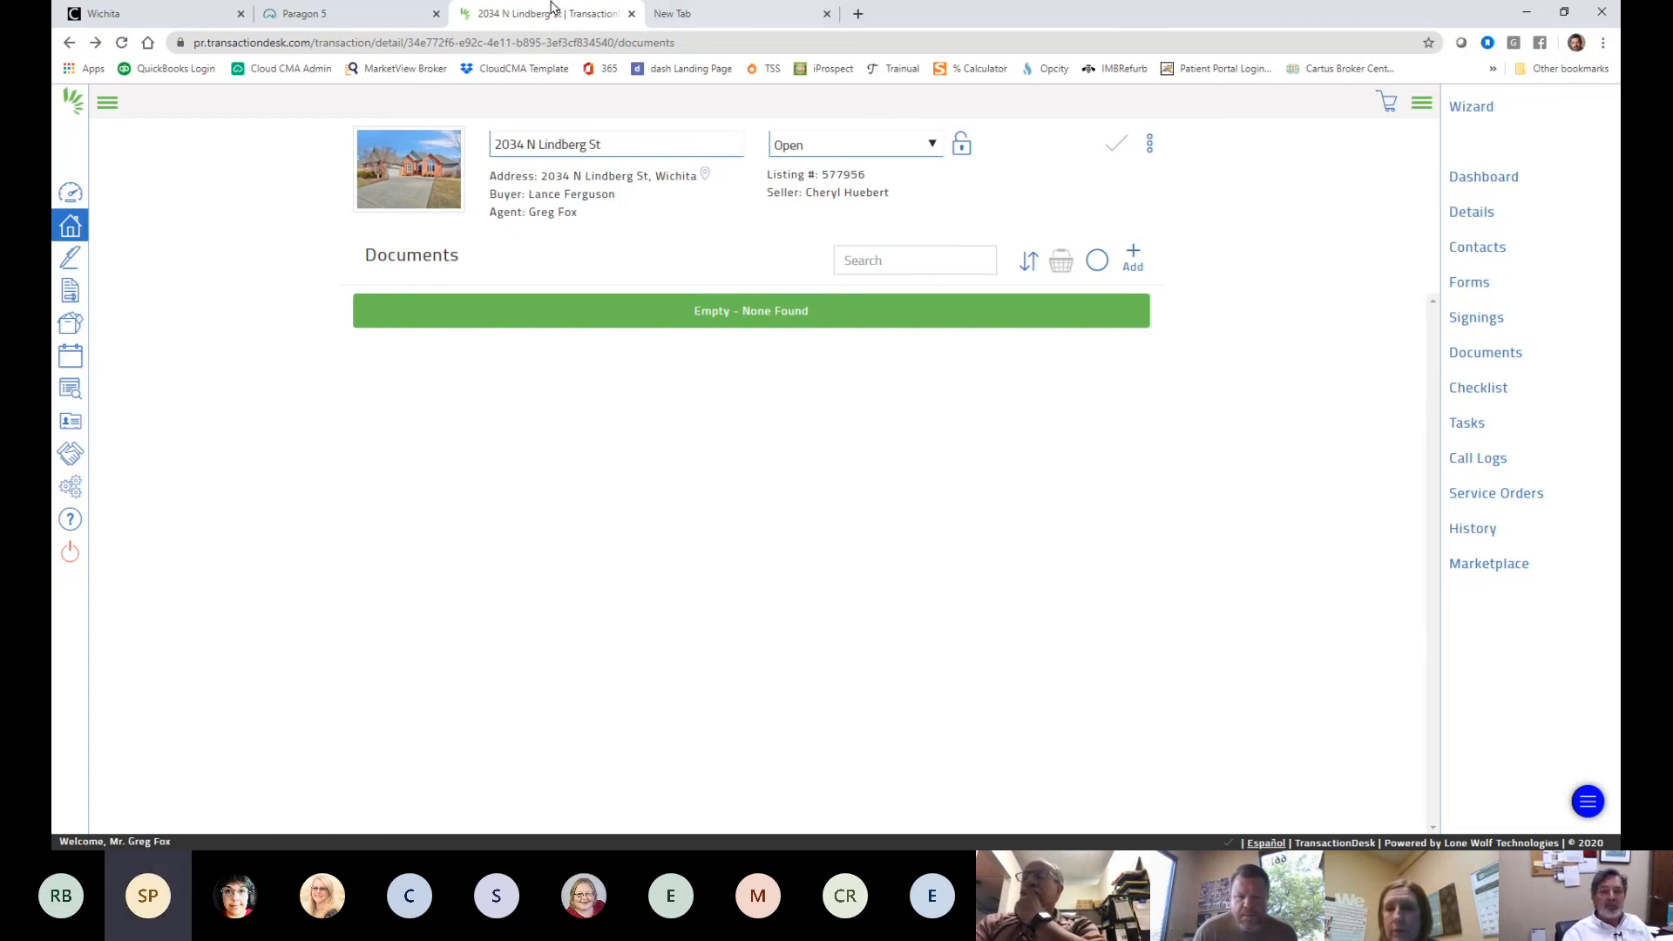
left_click(632, 14)
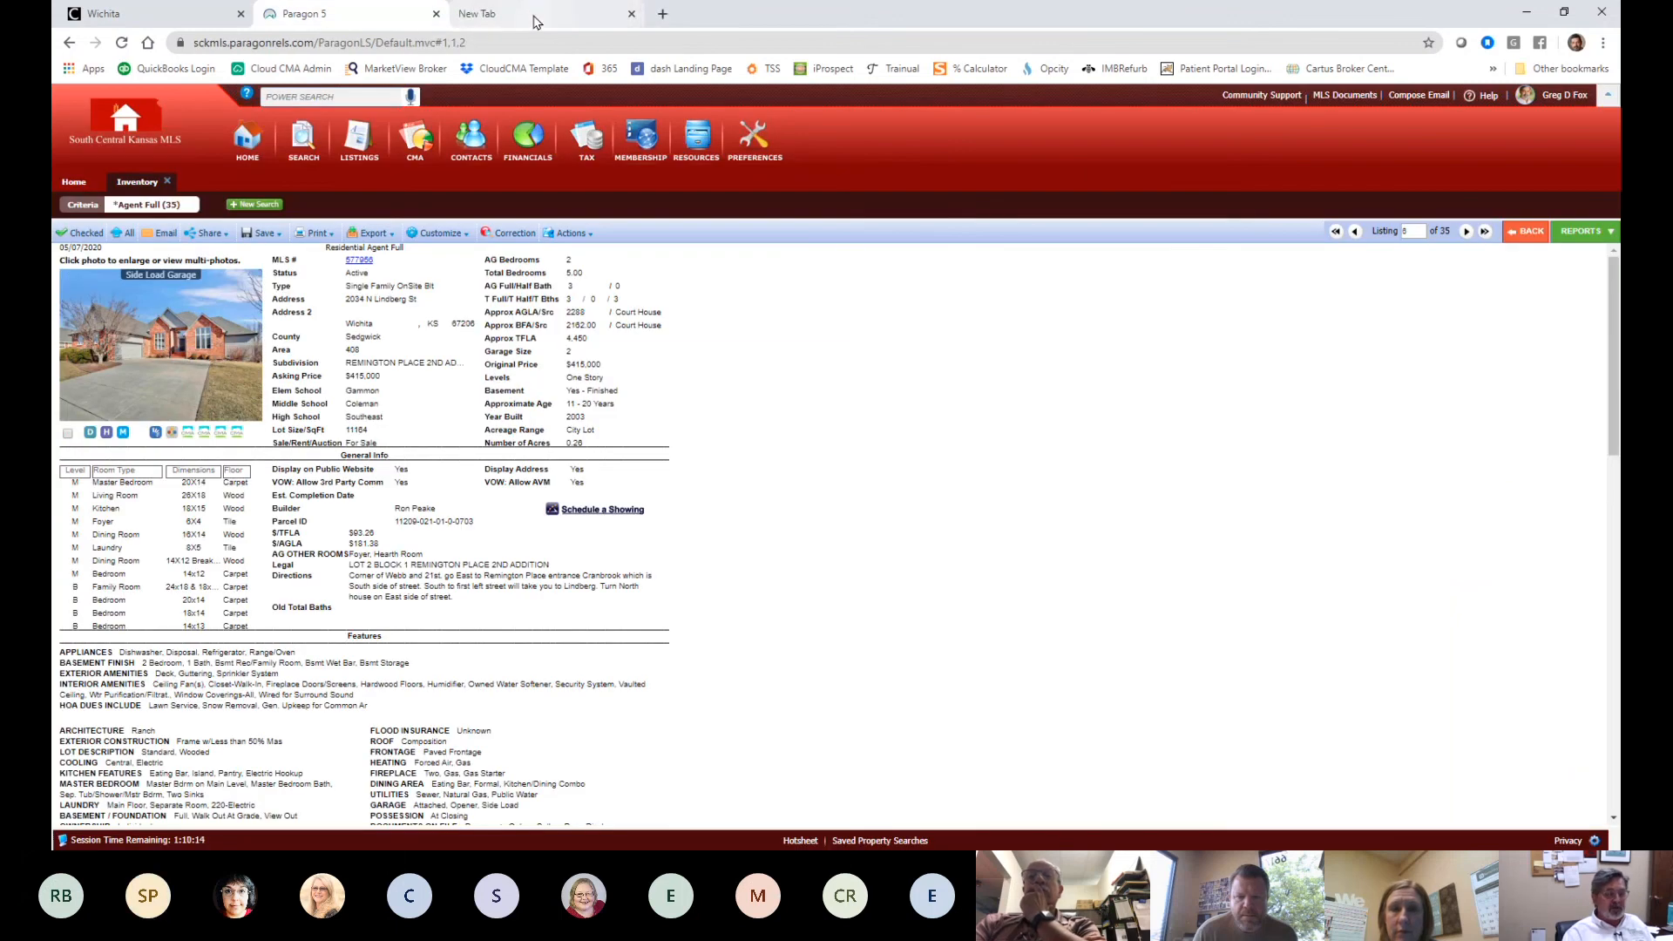
left_click(535, 17)
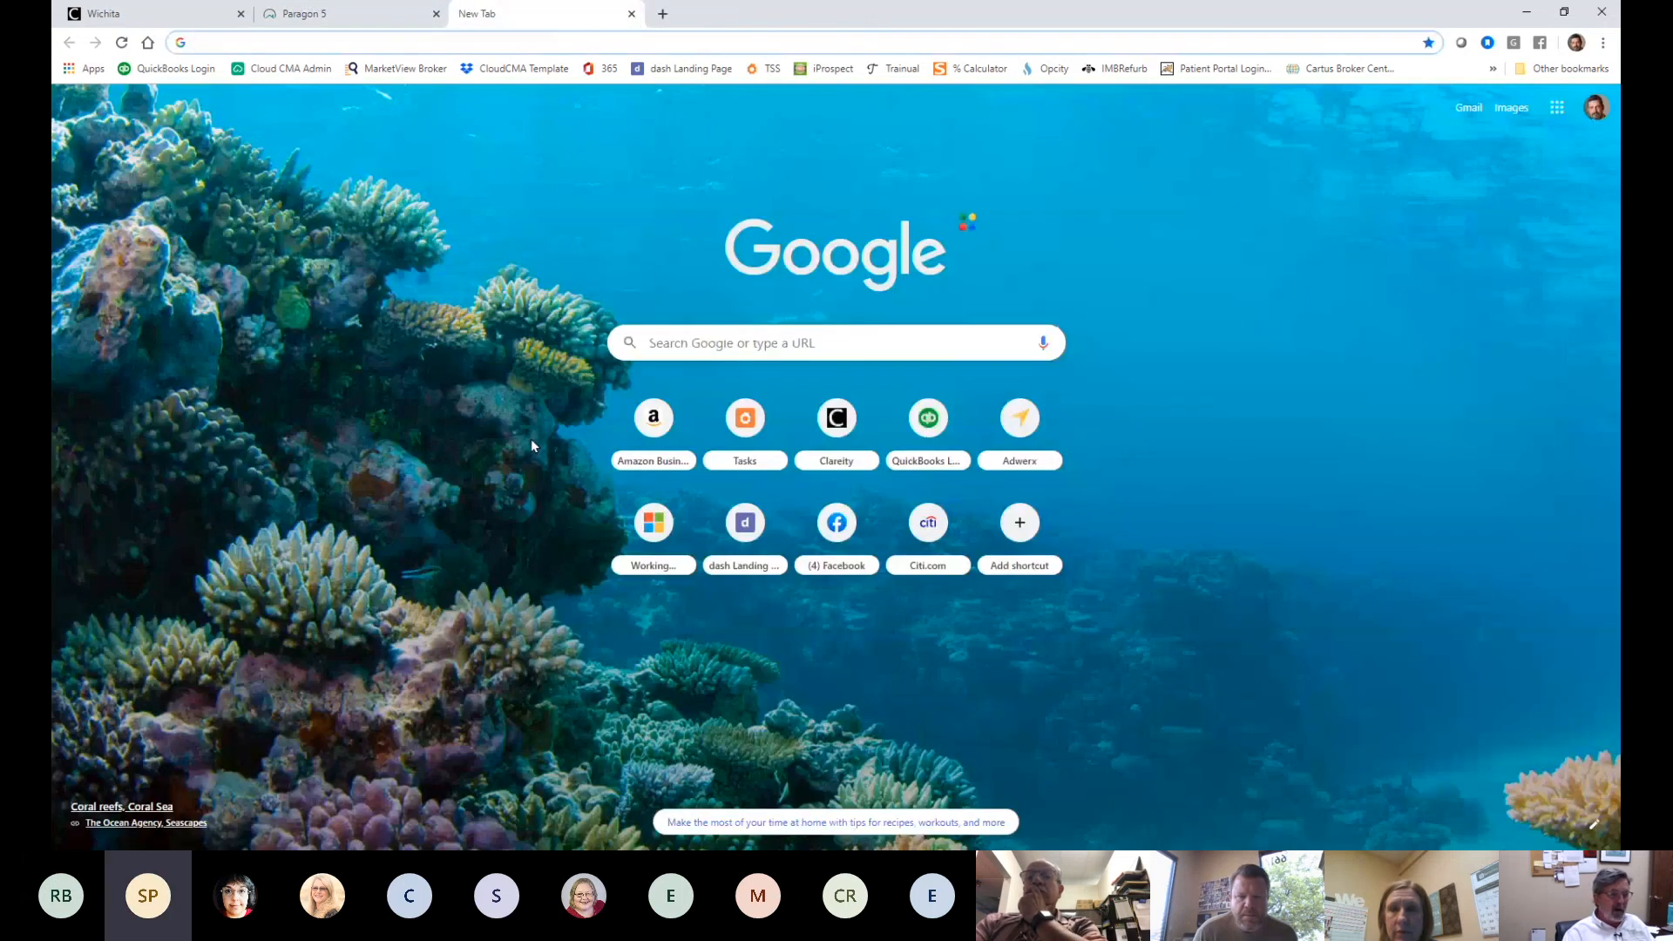
left_click(333, 41)
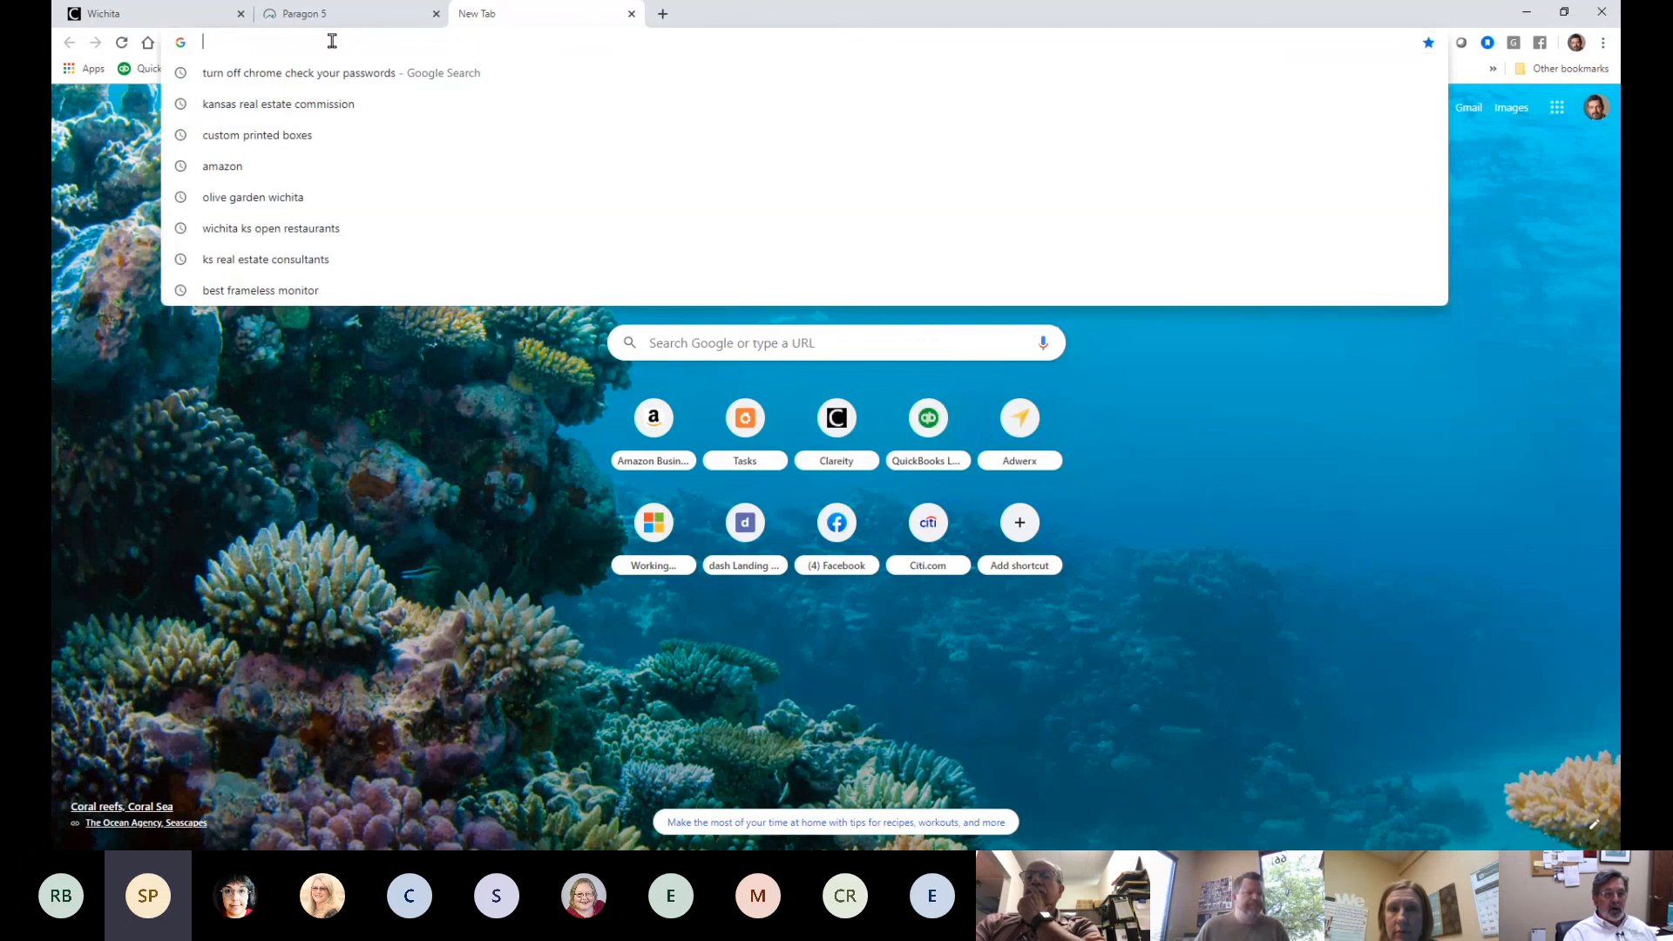
type("cloud")
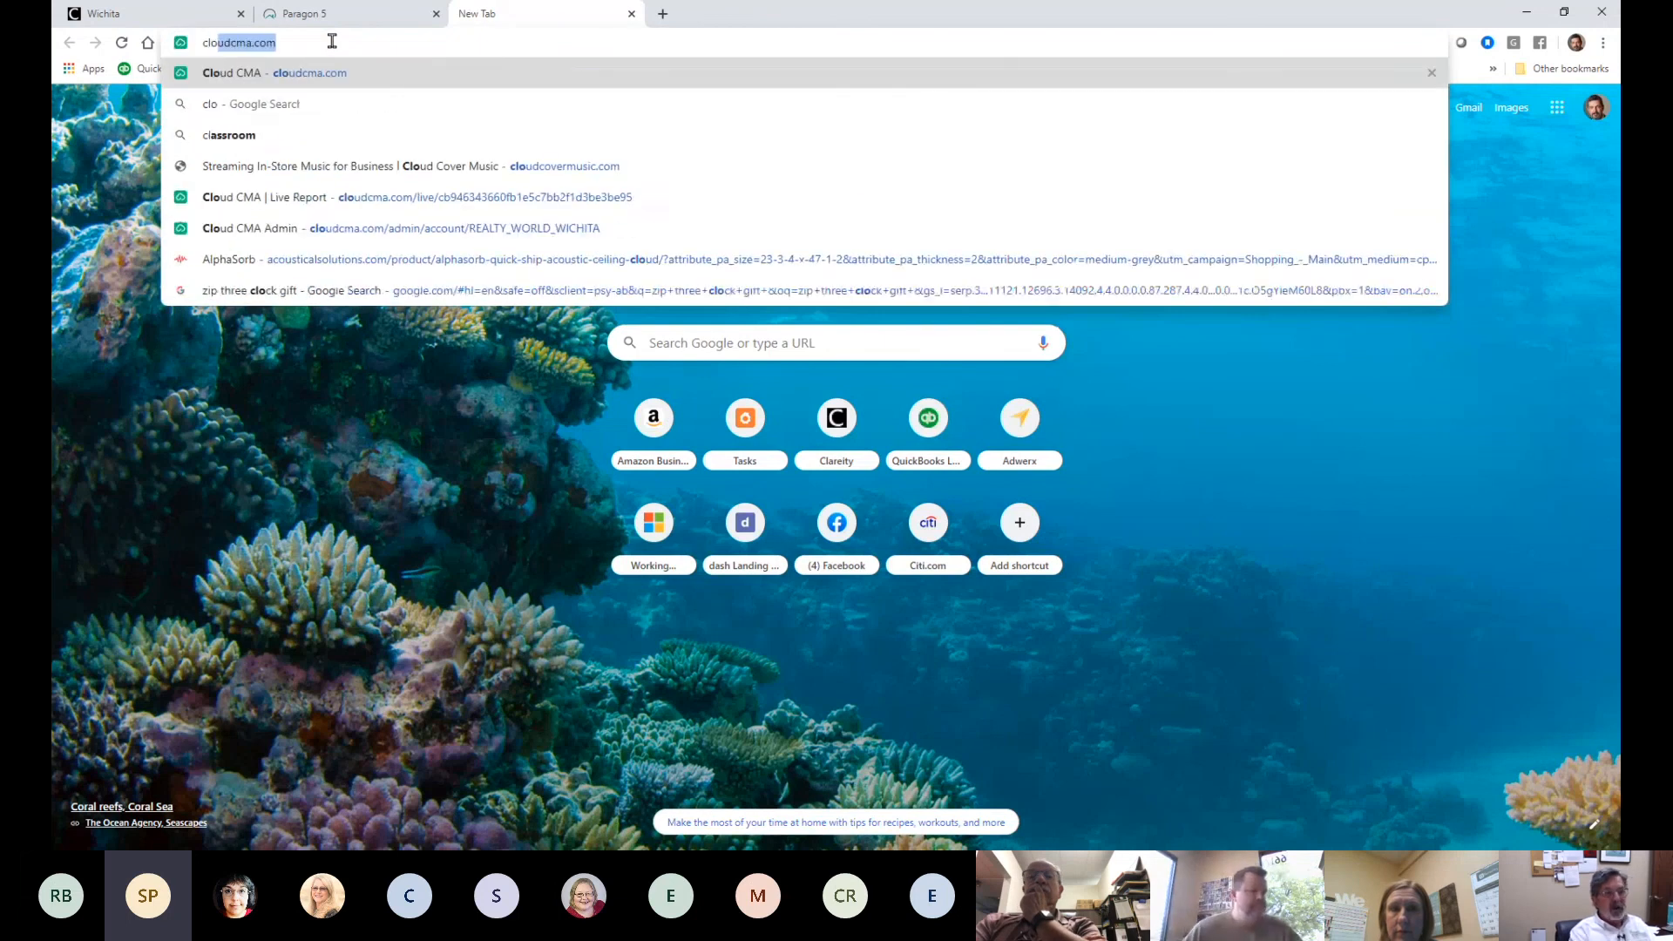
type("cma.co")
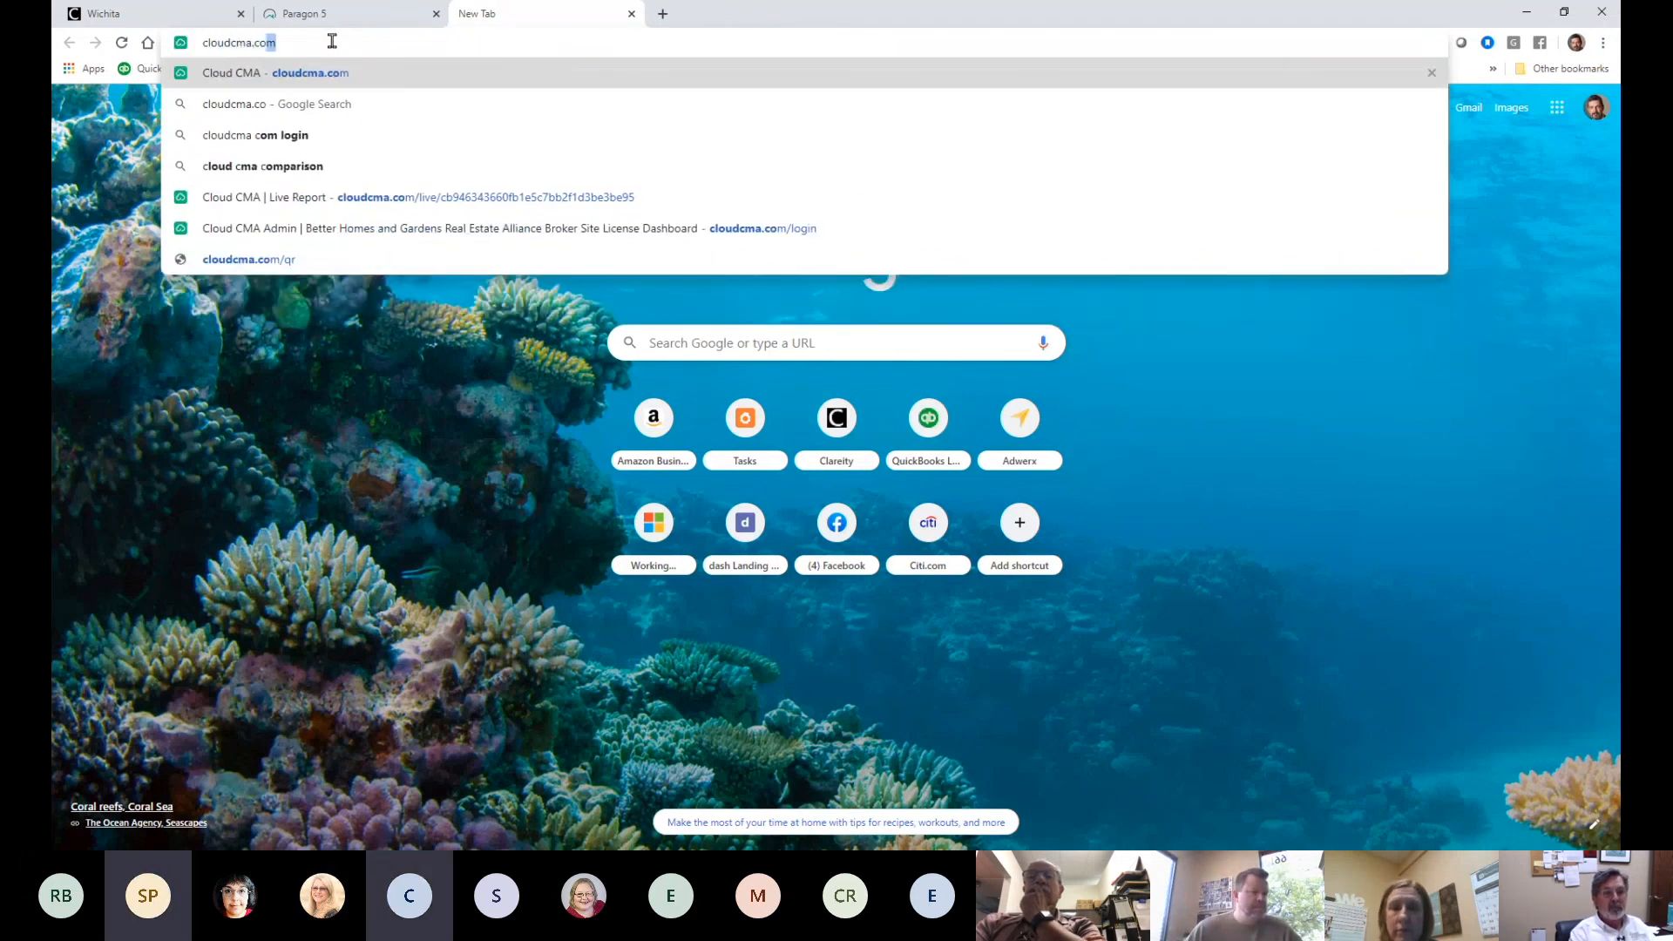
key("Return")
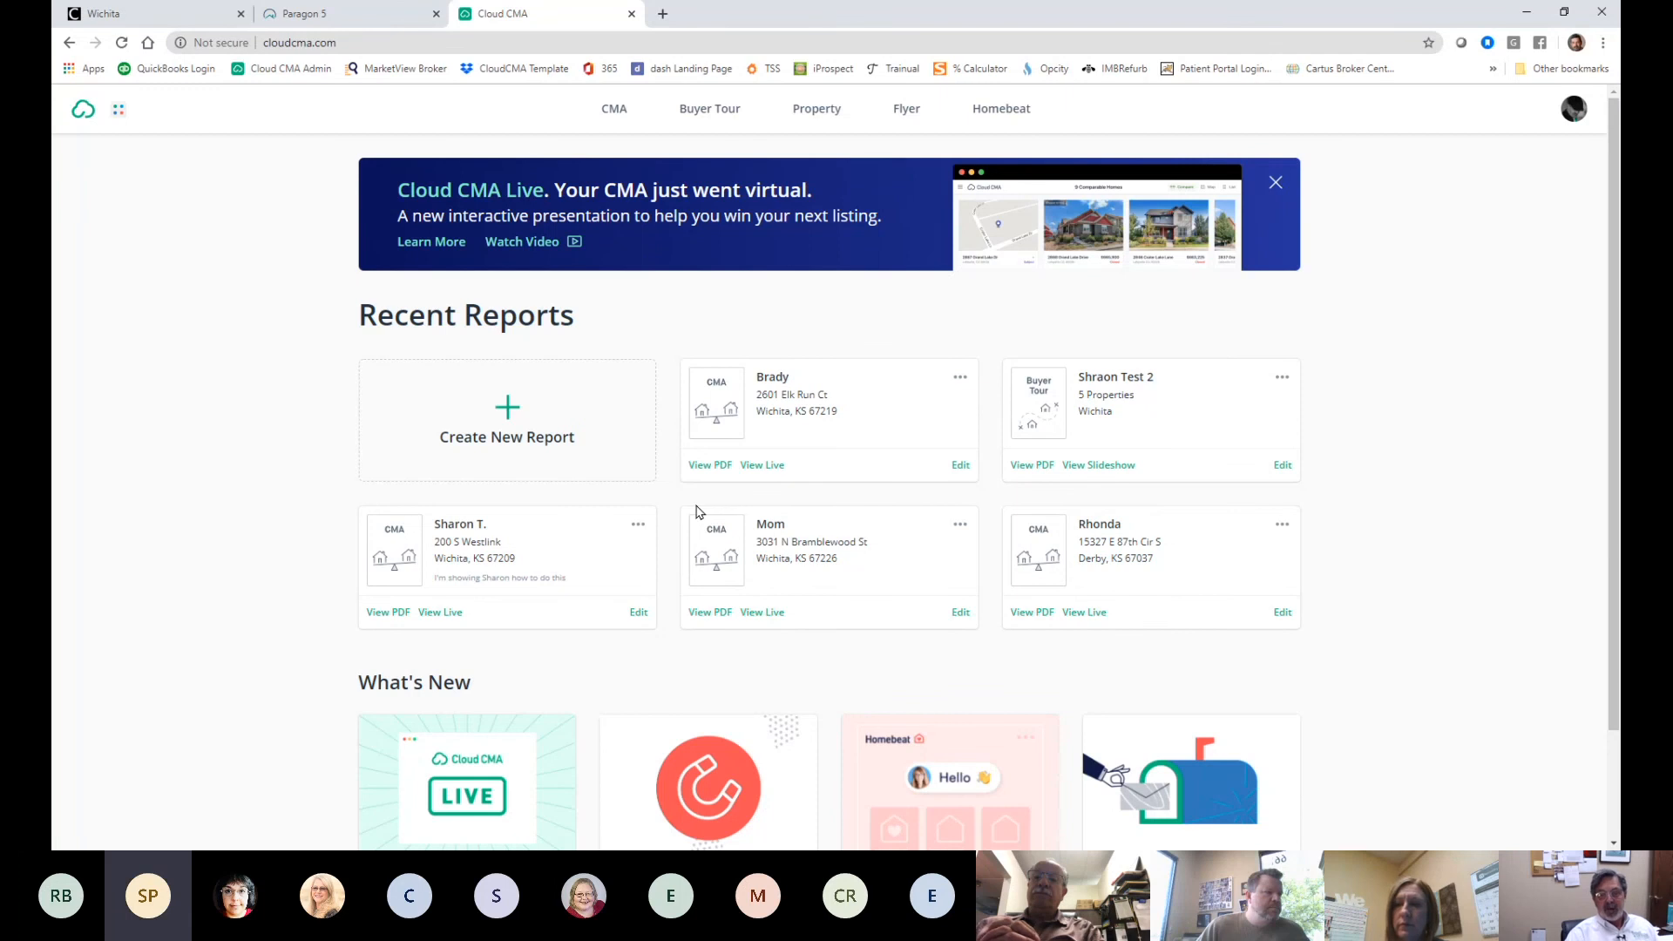
mouse_move(787, 518)
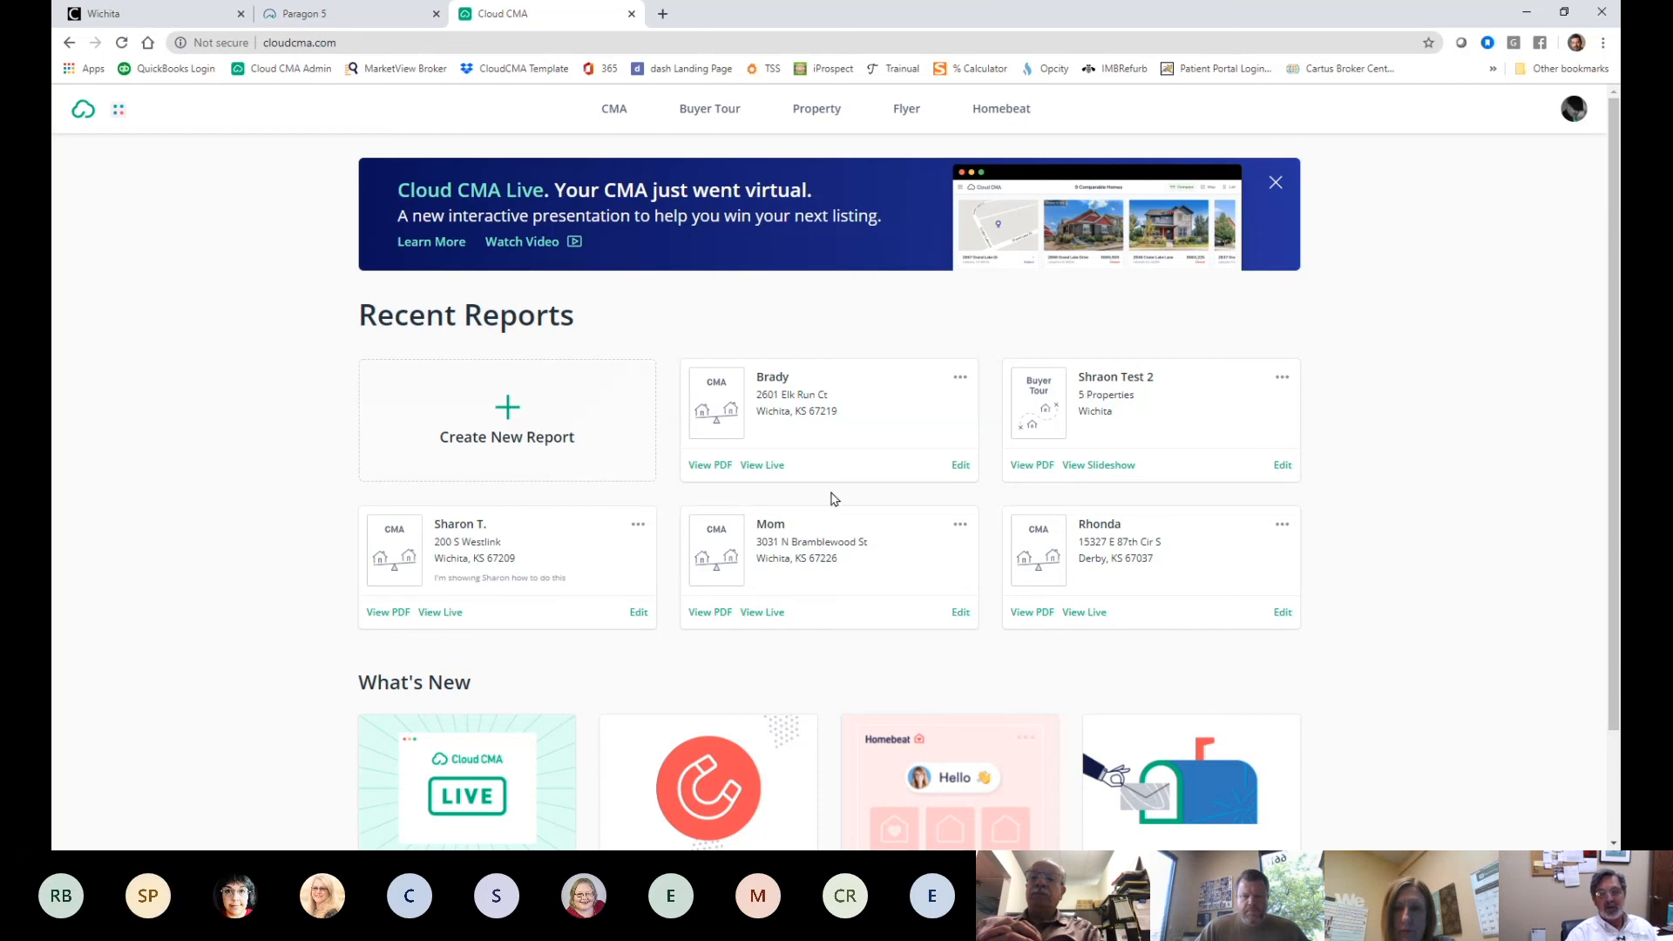
left_click(773, 468)
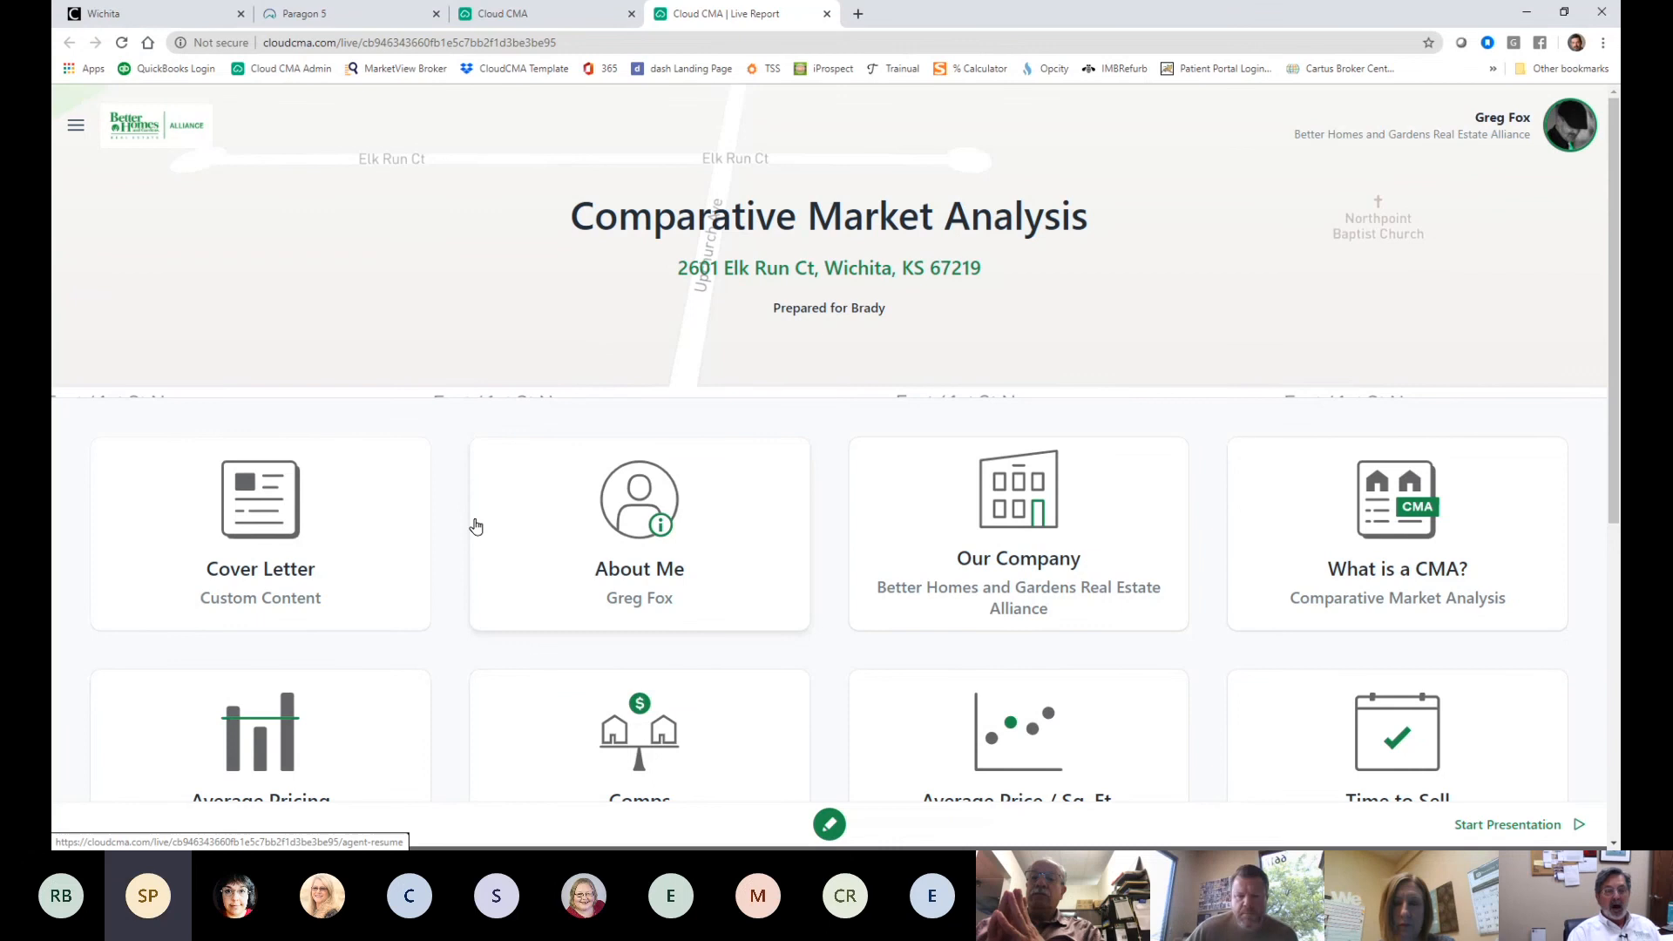
scroll(477, 526, "down", 1)
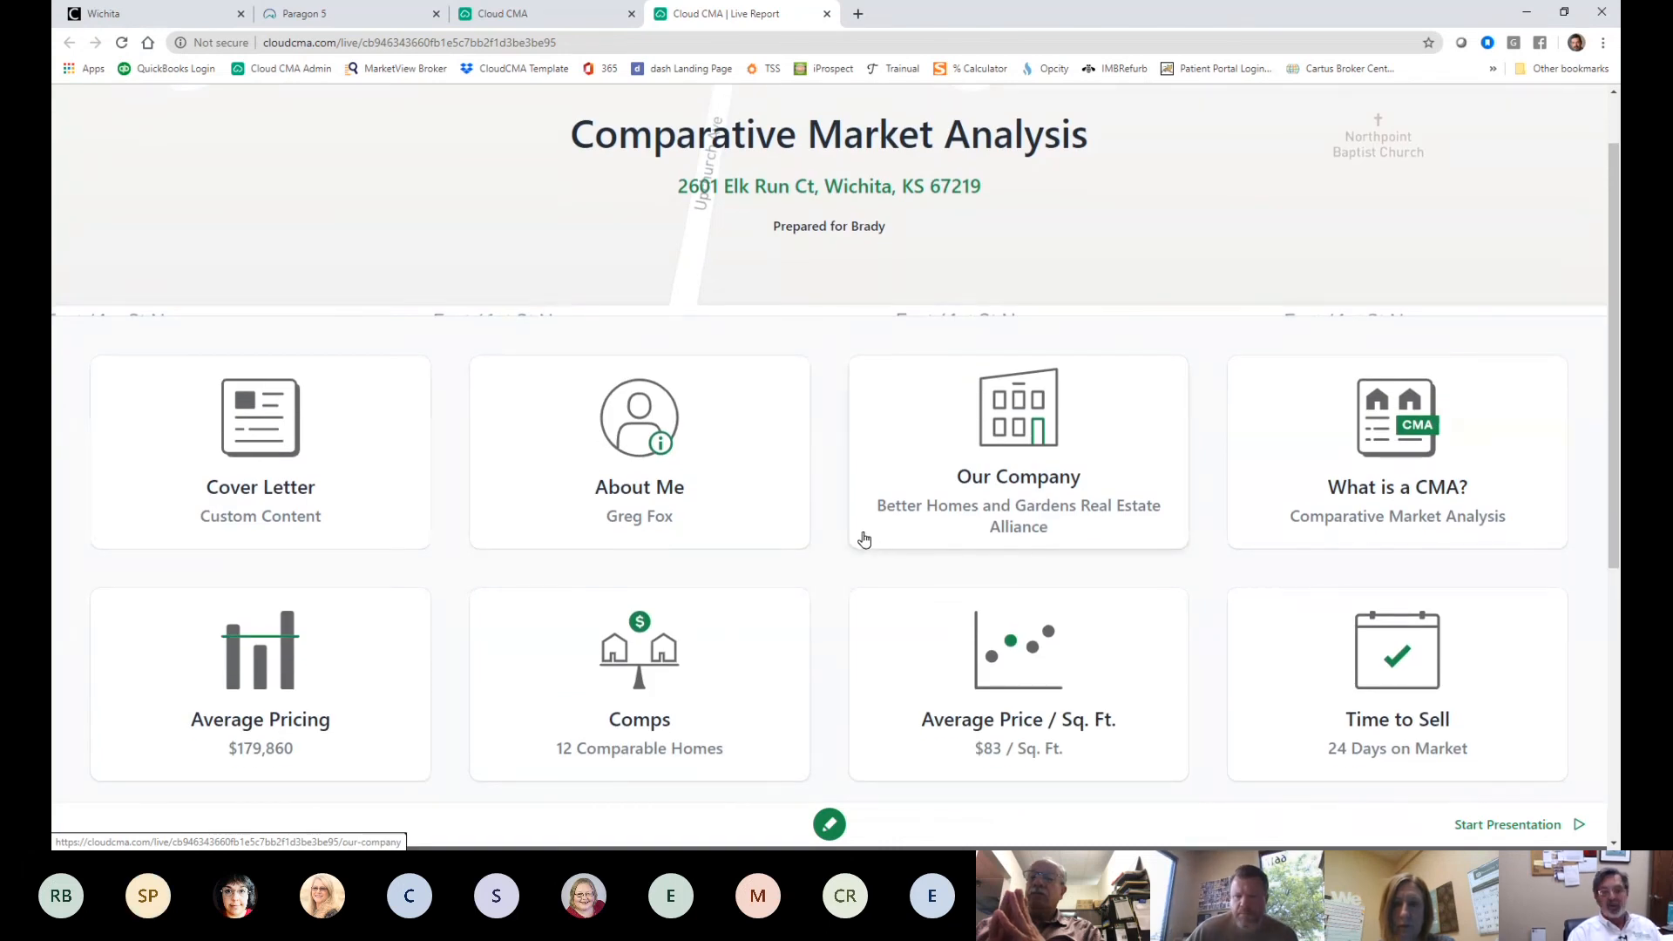
scroll(854, 535, "up", 1)
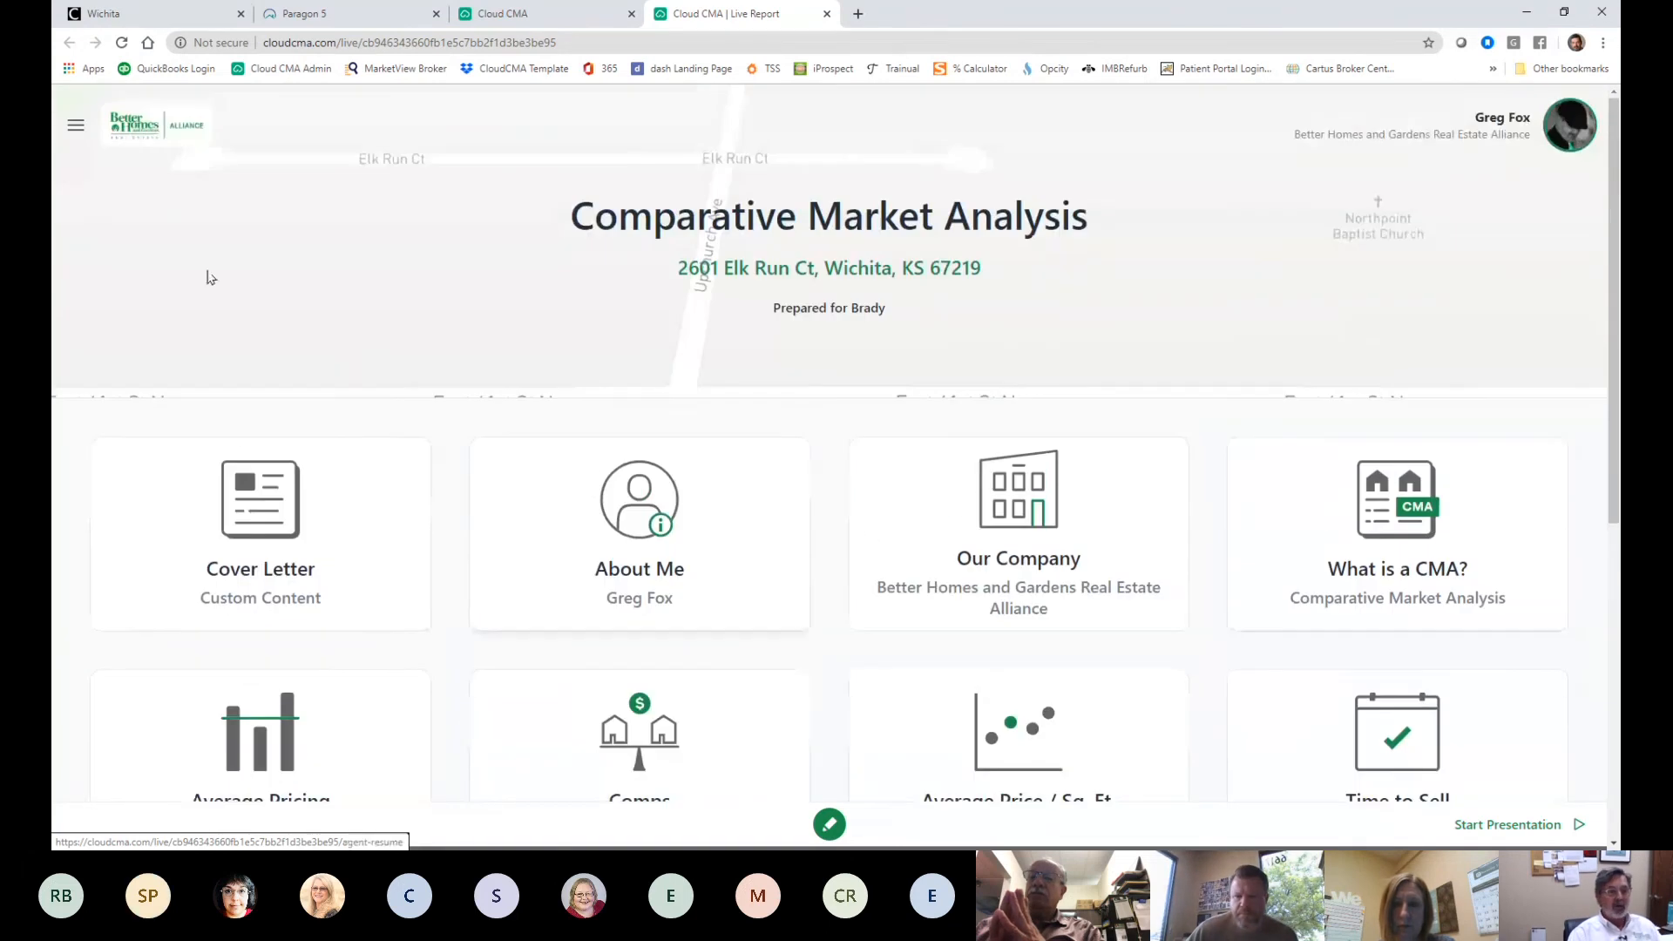
- Look over the report's section menu and the virtual meeting service choices, then close them
left_click(77, 128)
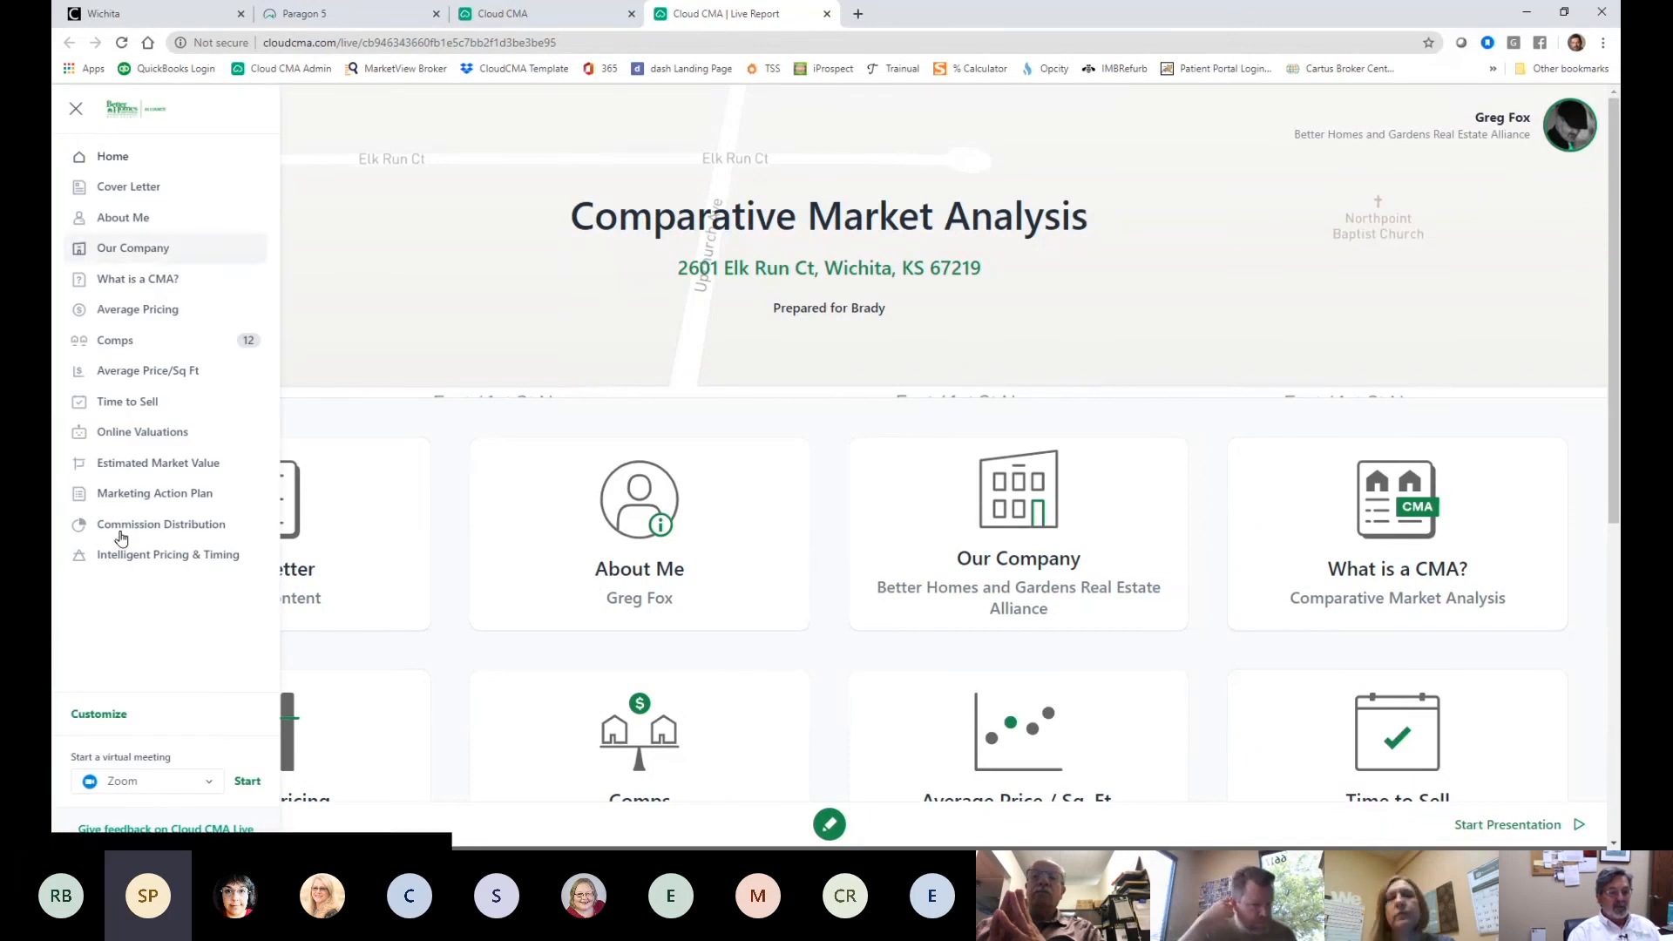
left_click(198, 780)
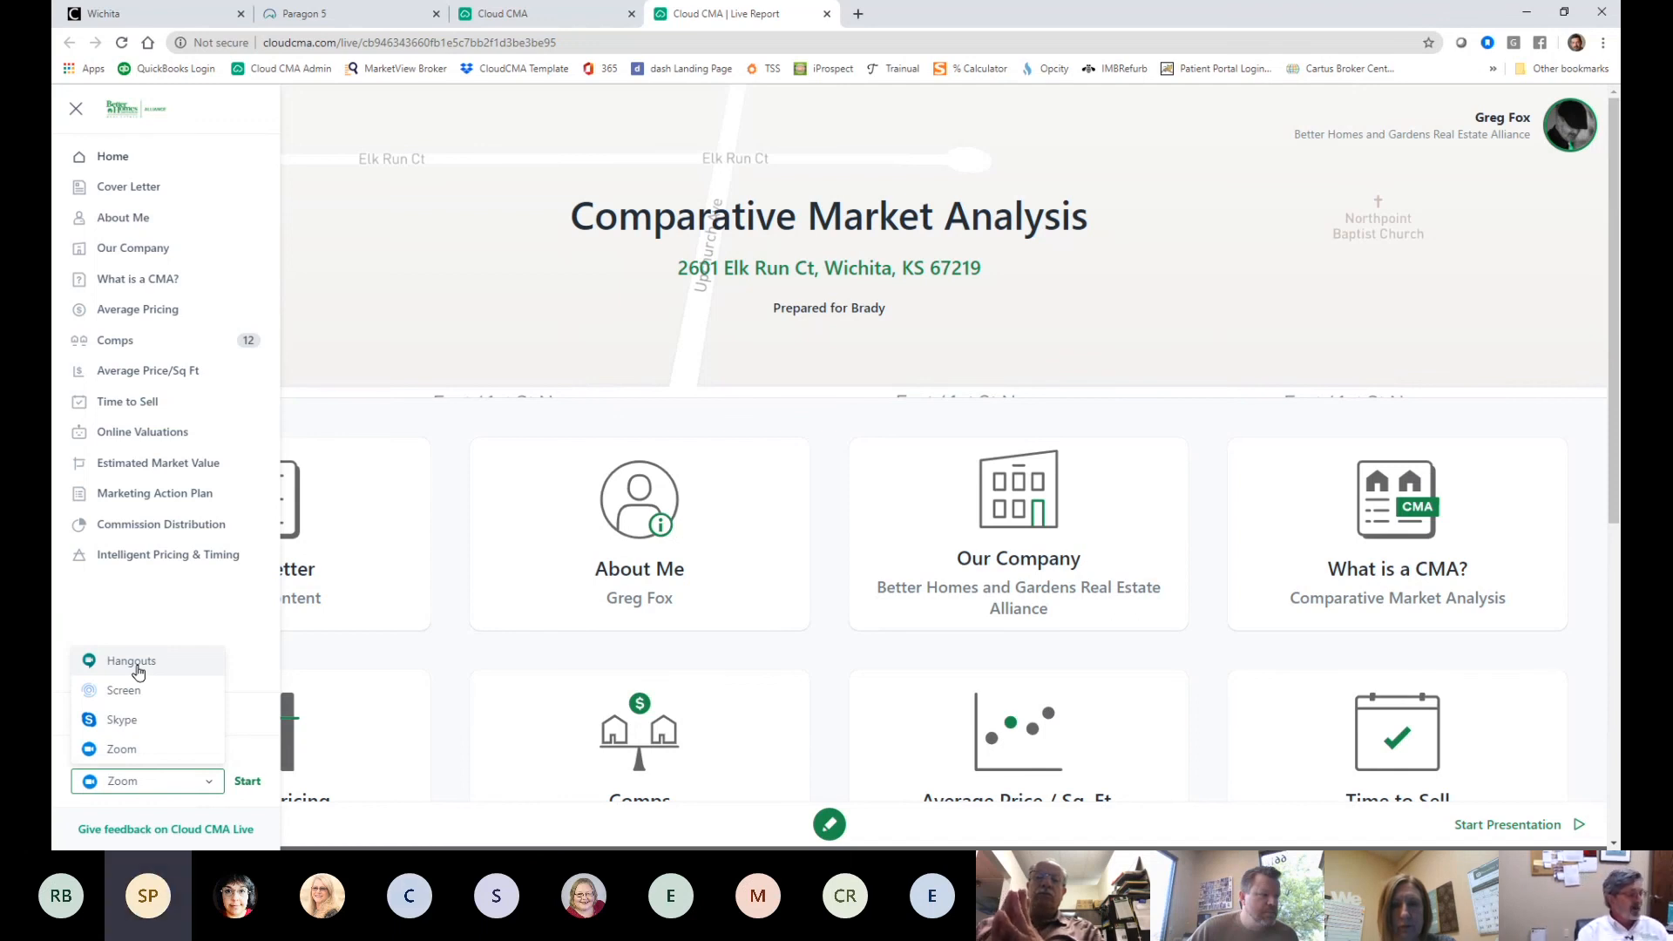
left_click(418, 353)
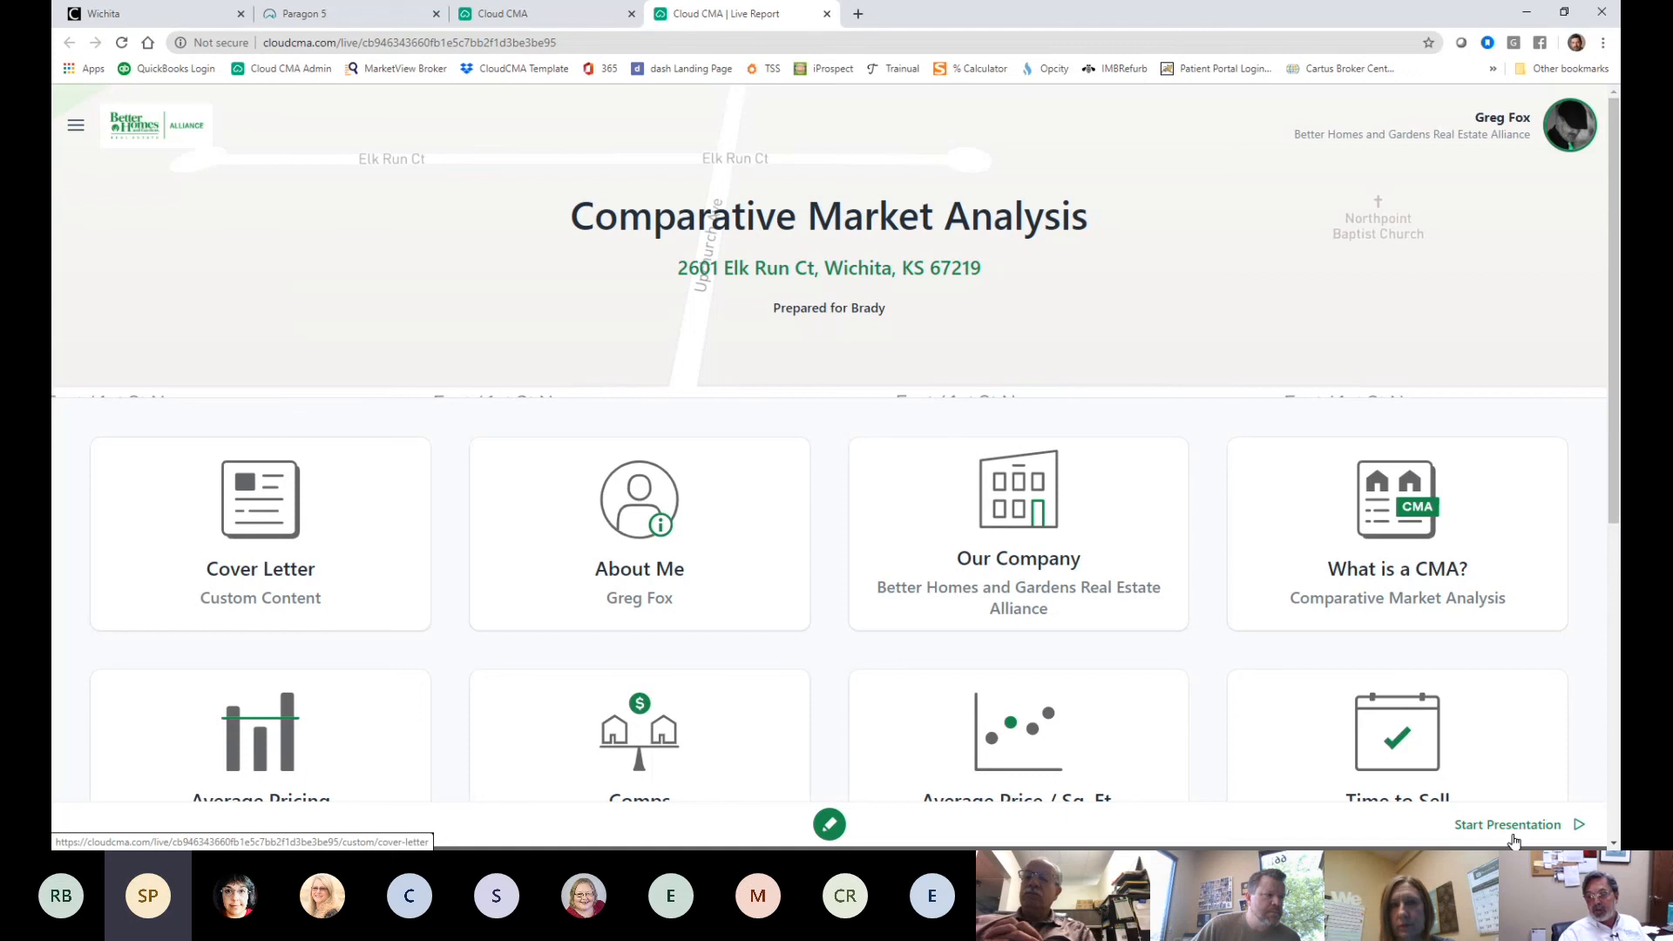
scroll(1512, 835, "down", 6)
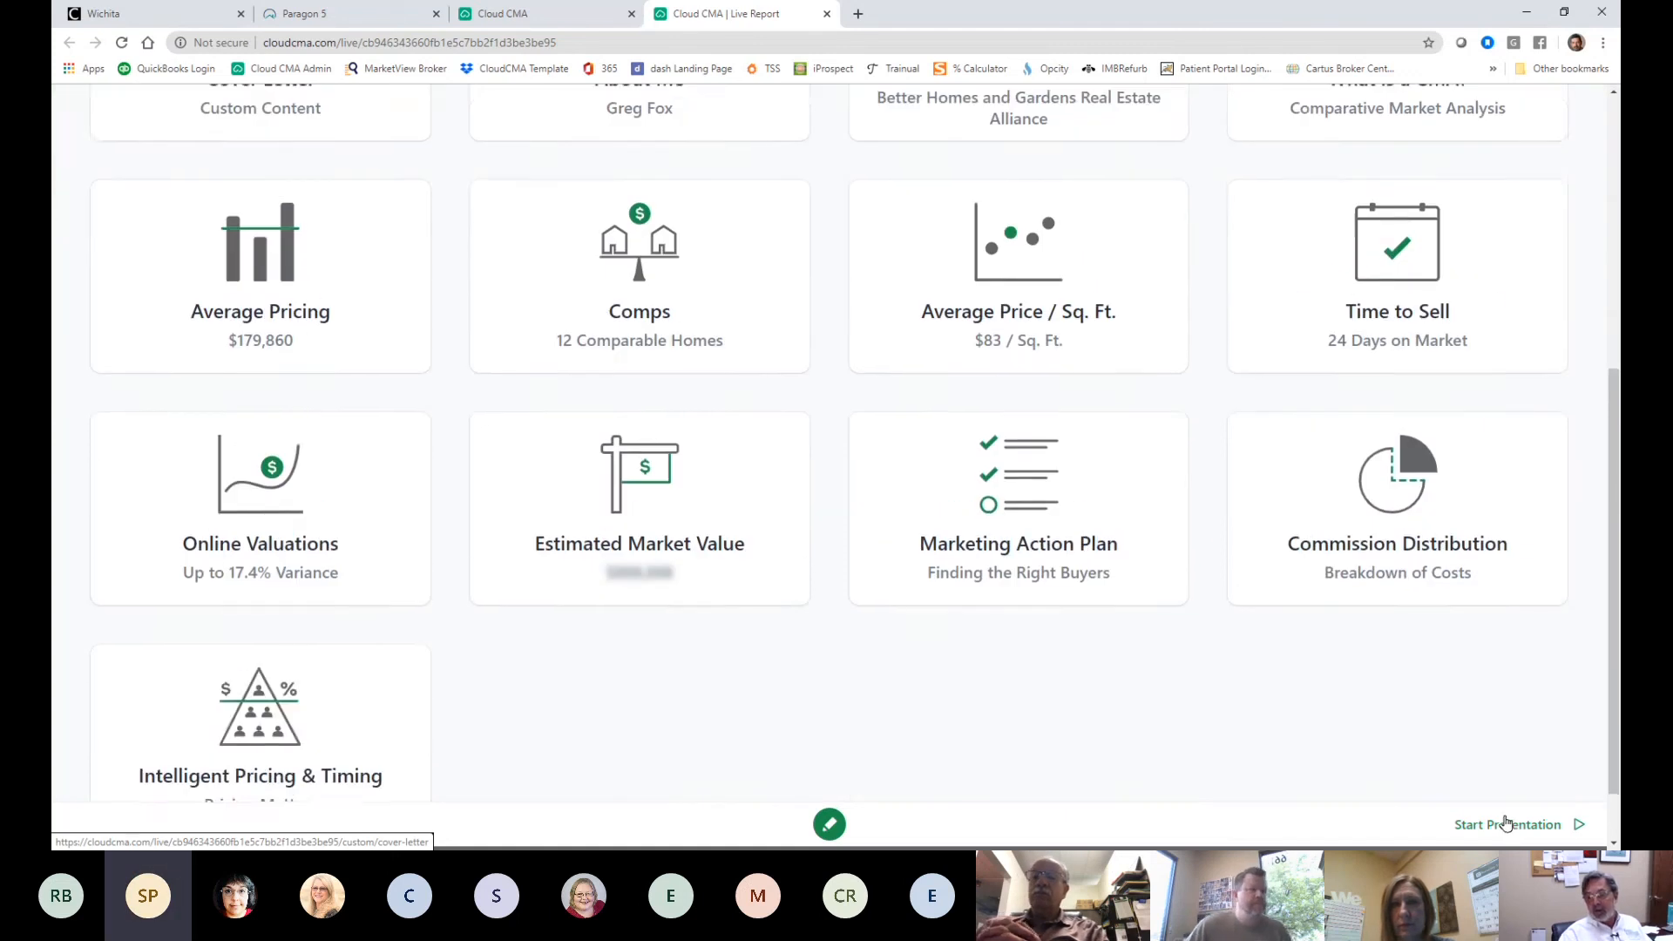
scroll(1506, 824, "up", 6)
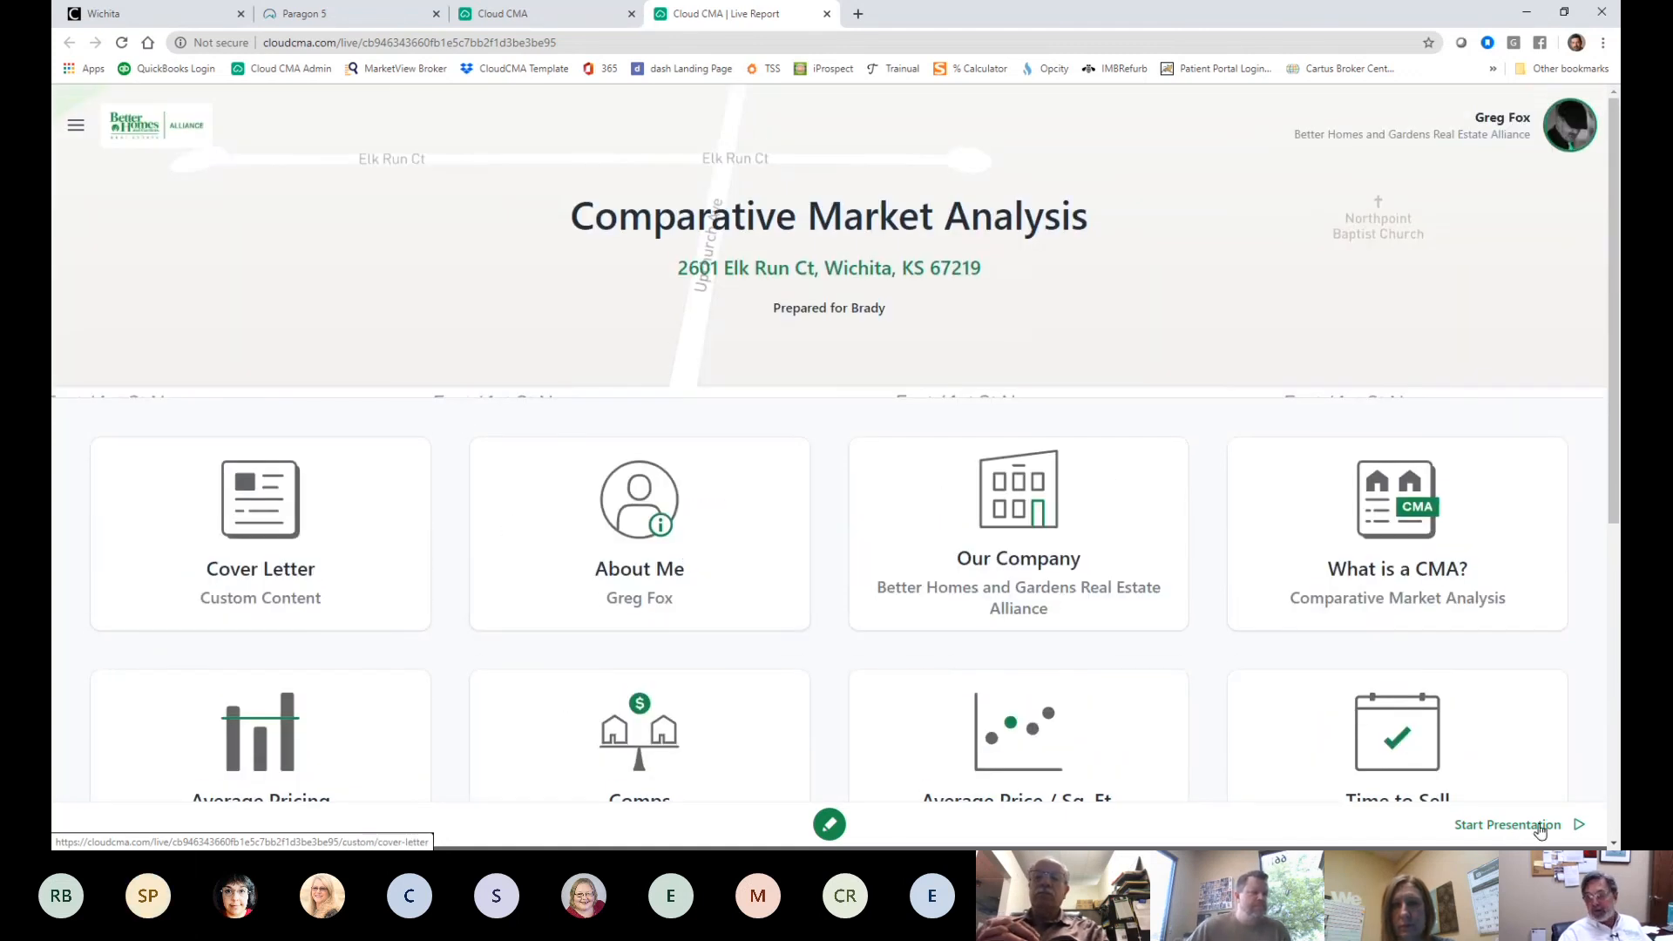
- Page from the cover letter through About Me, Our Company and What is a CMA? to Average Pricing
left_click(1543, 825)
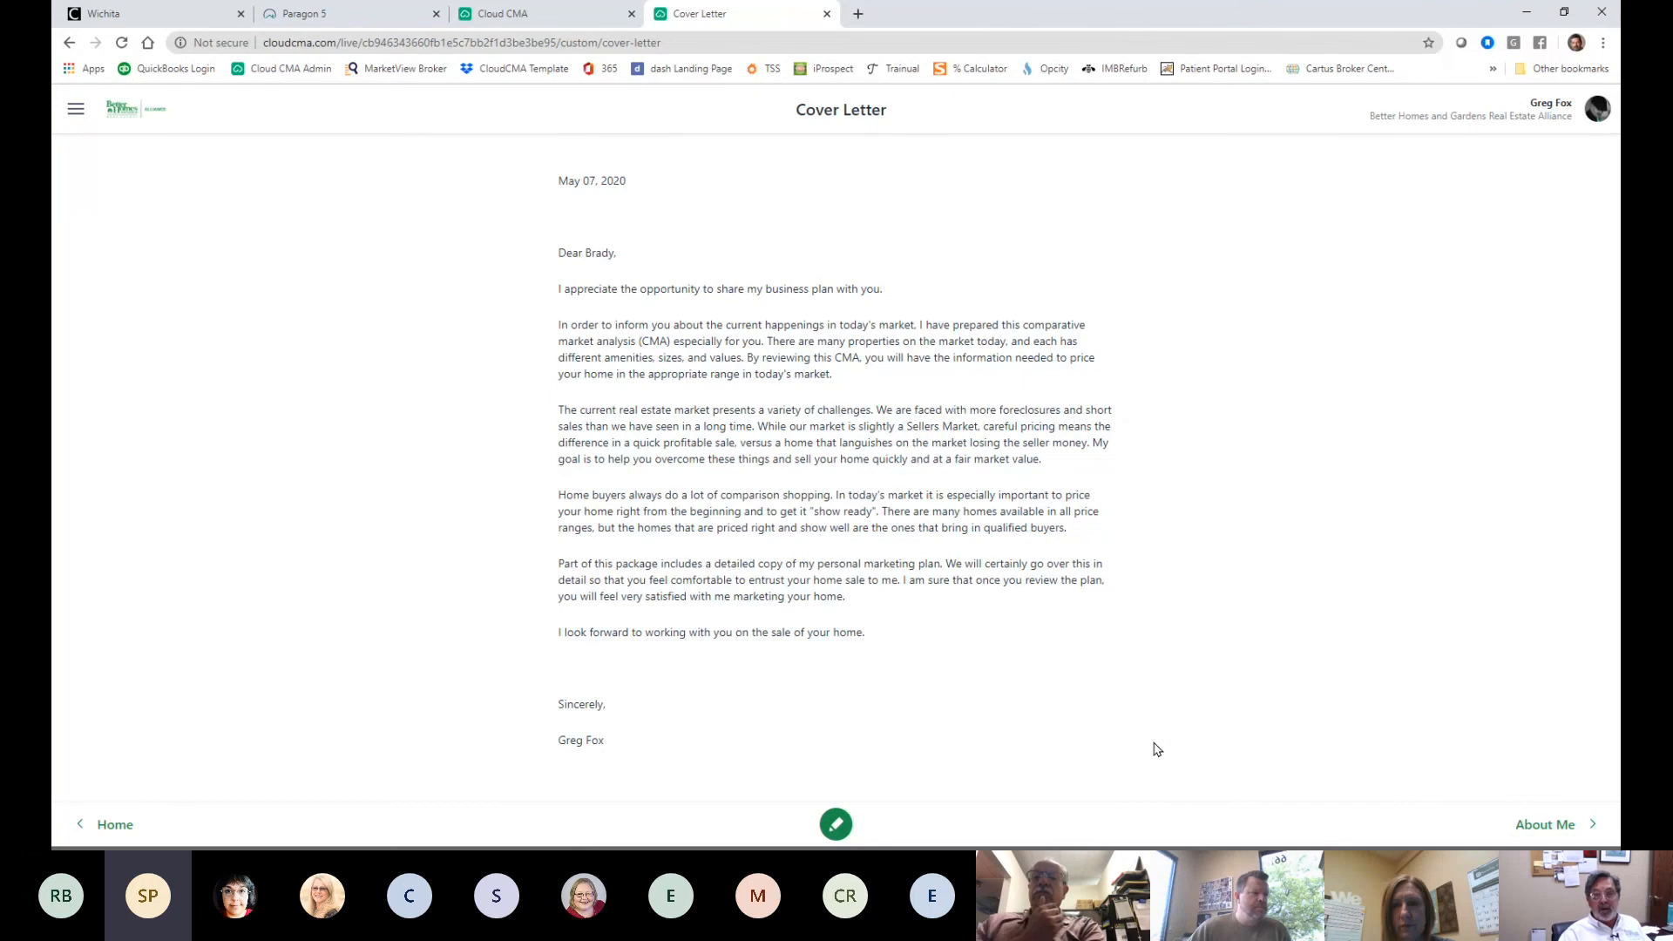
left_click(1523, 823)
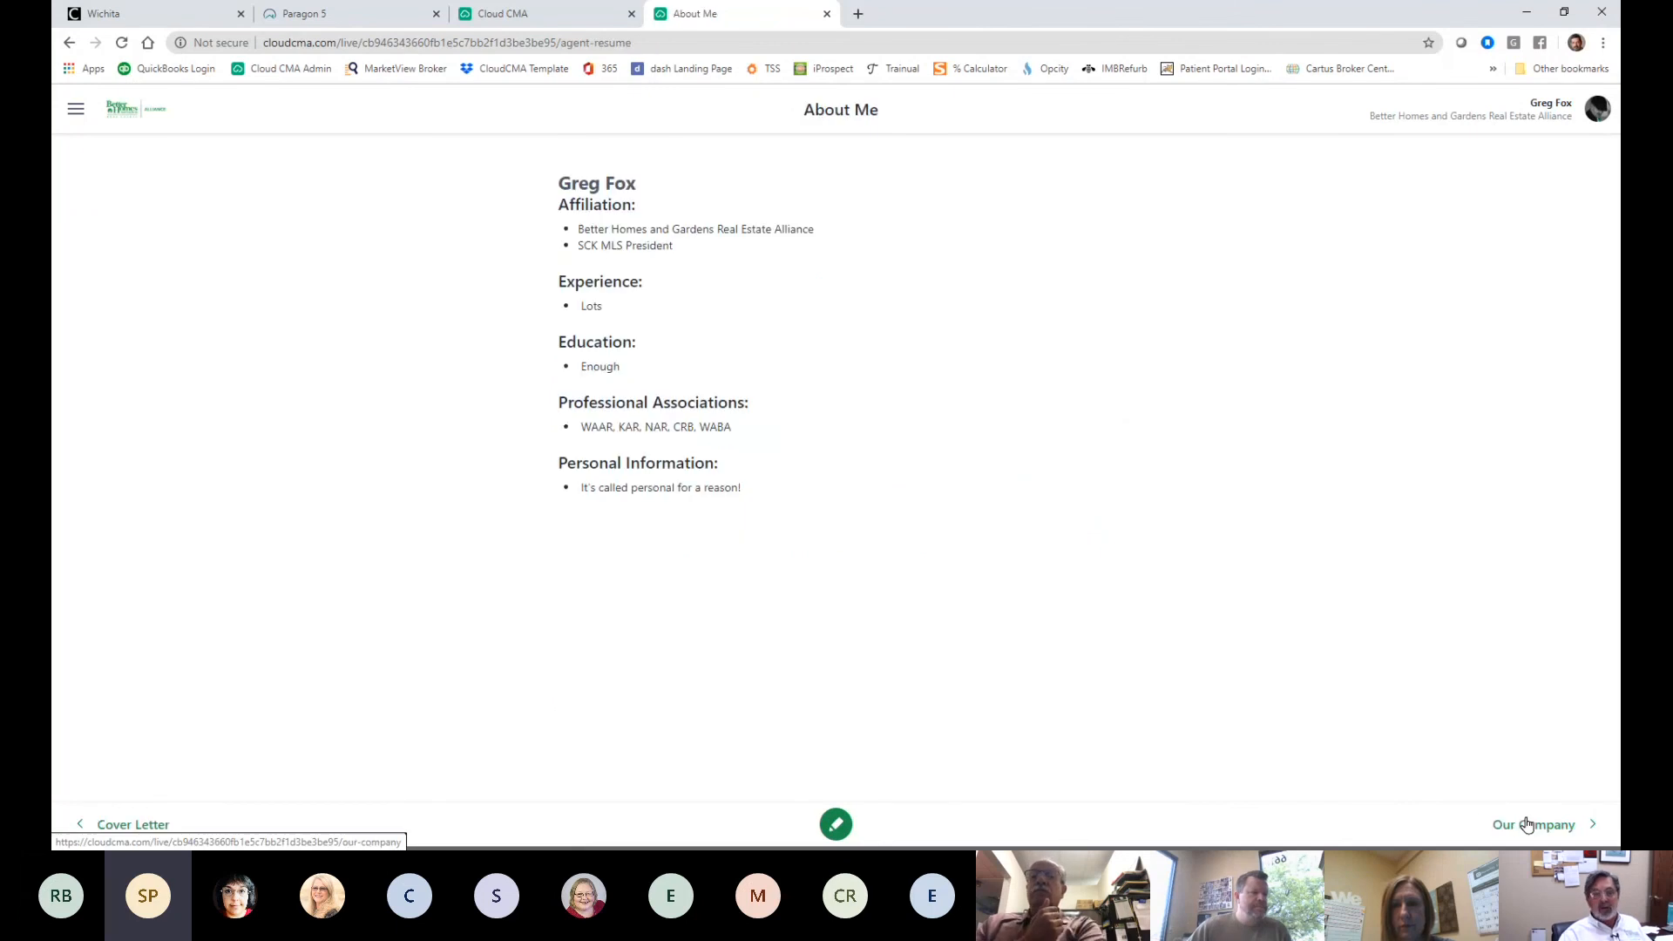
left_click(1526, 824)
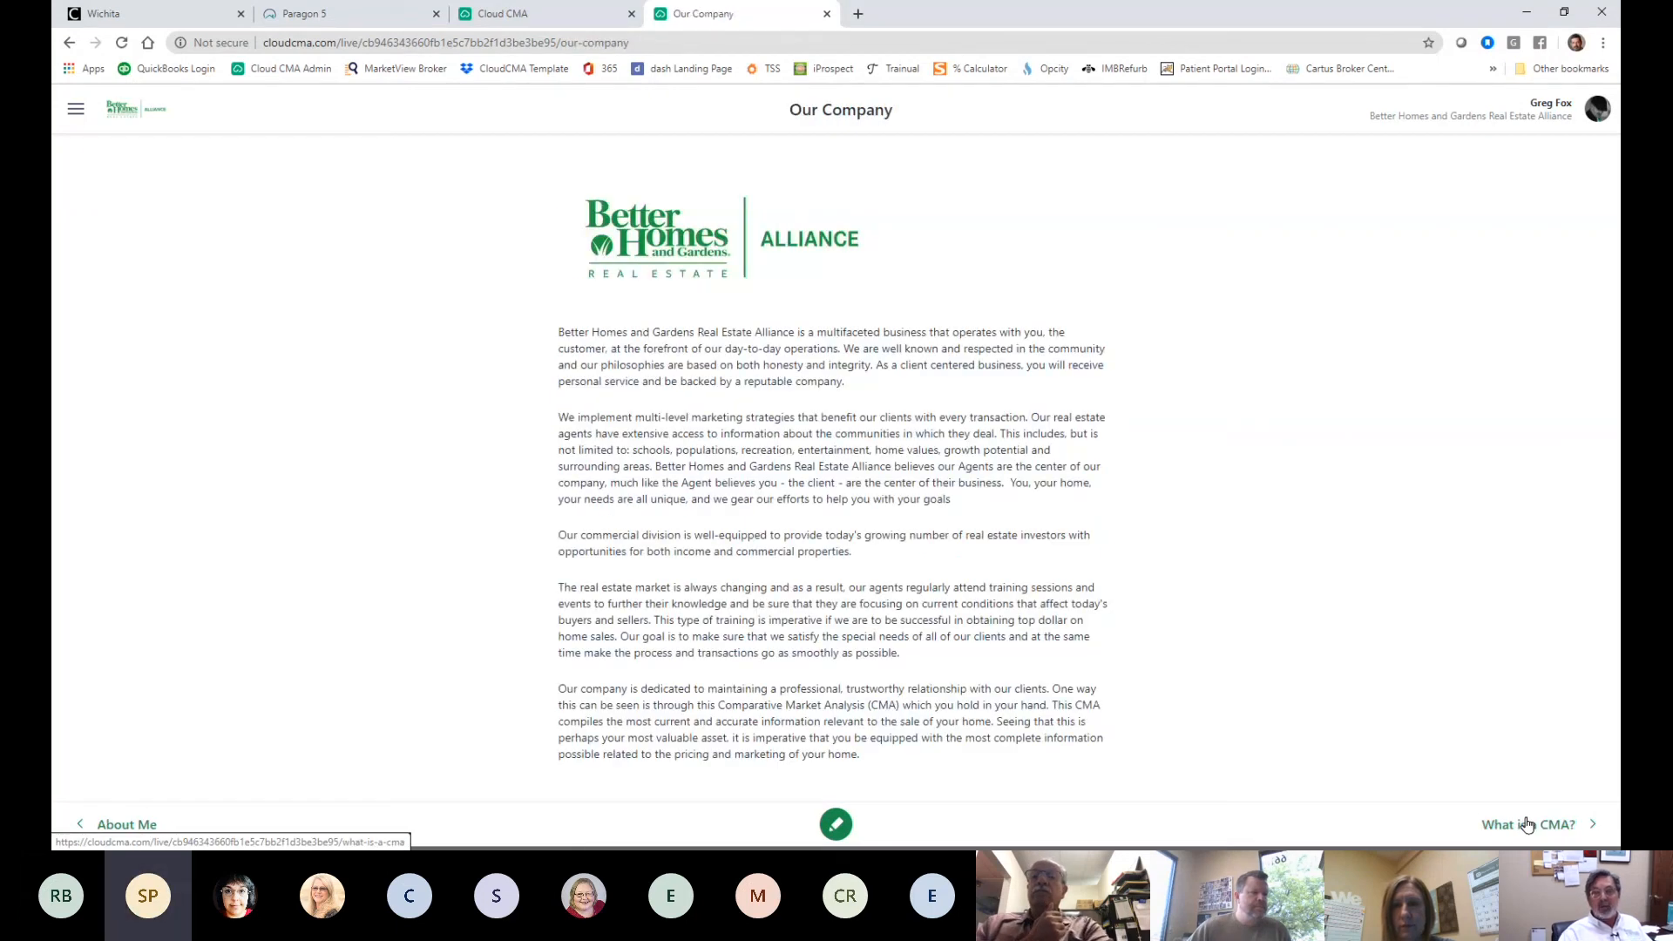
left_click(1527, 824)
left_click(1527, 823)
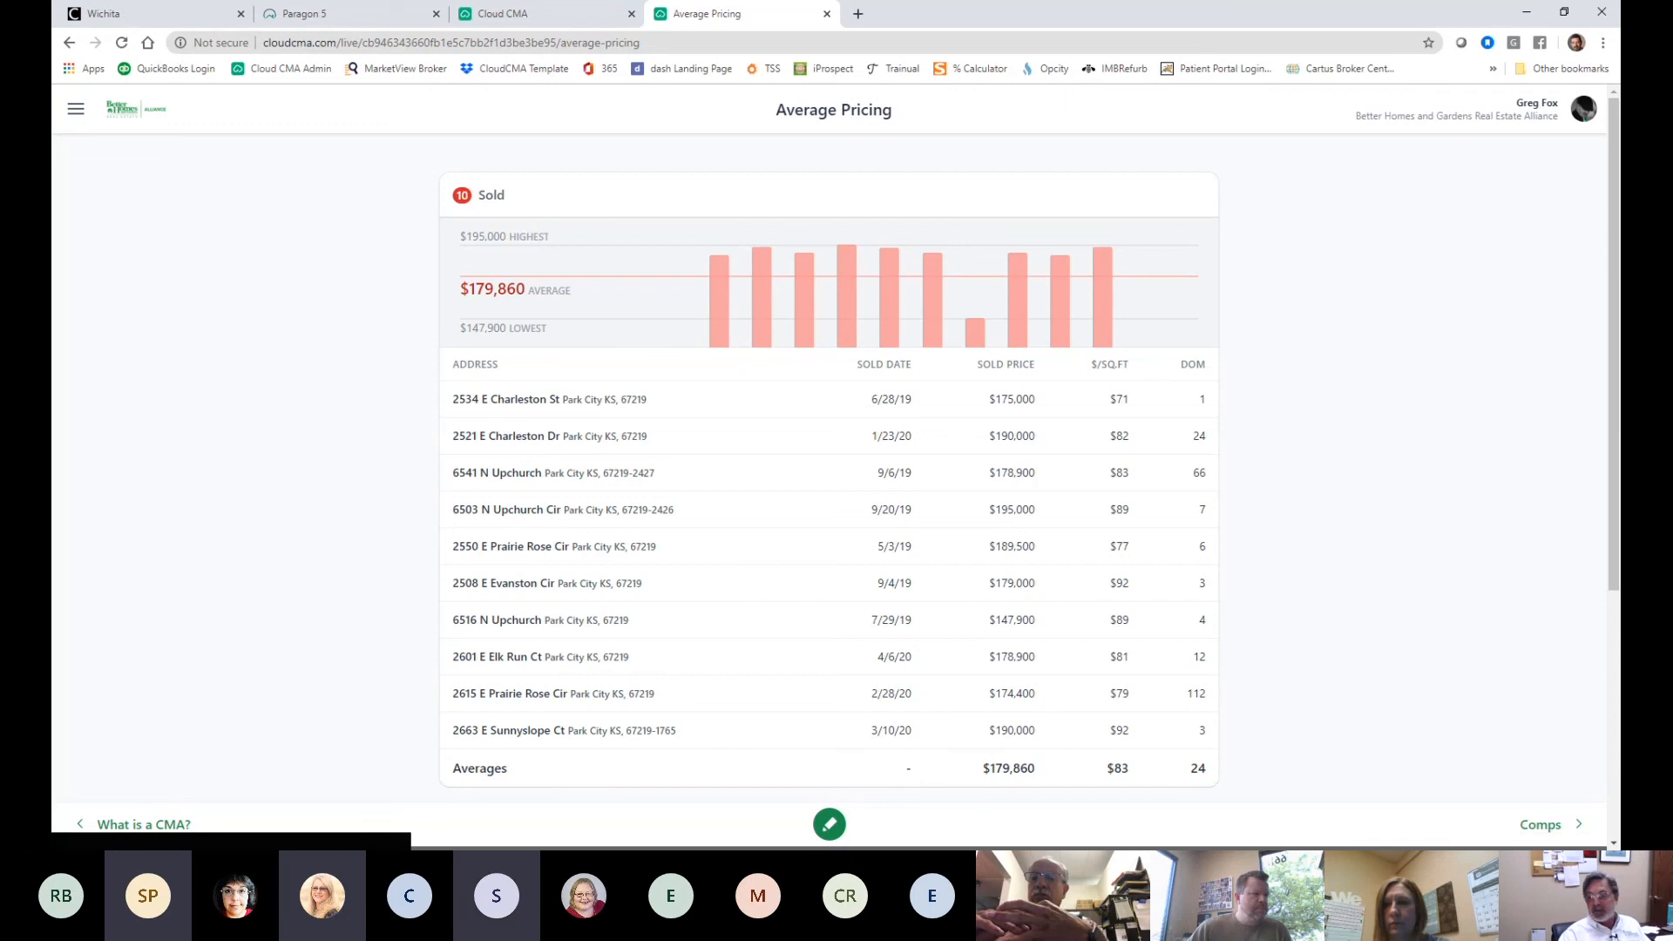
- Reopen Average Pricing from the report home and review the sold ($179,860) and pending ($222,500) averages
left_click(75, 111)
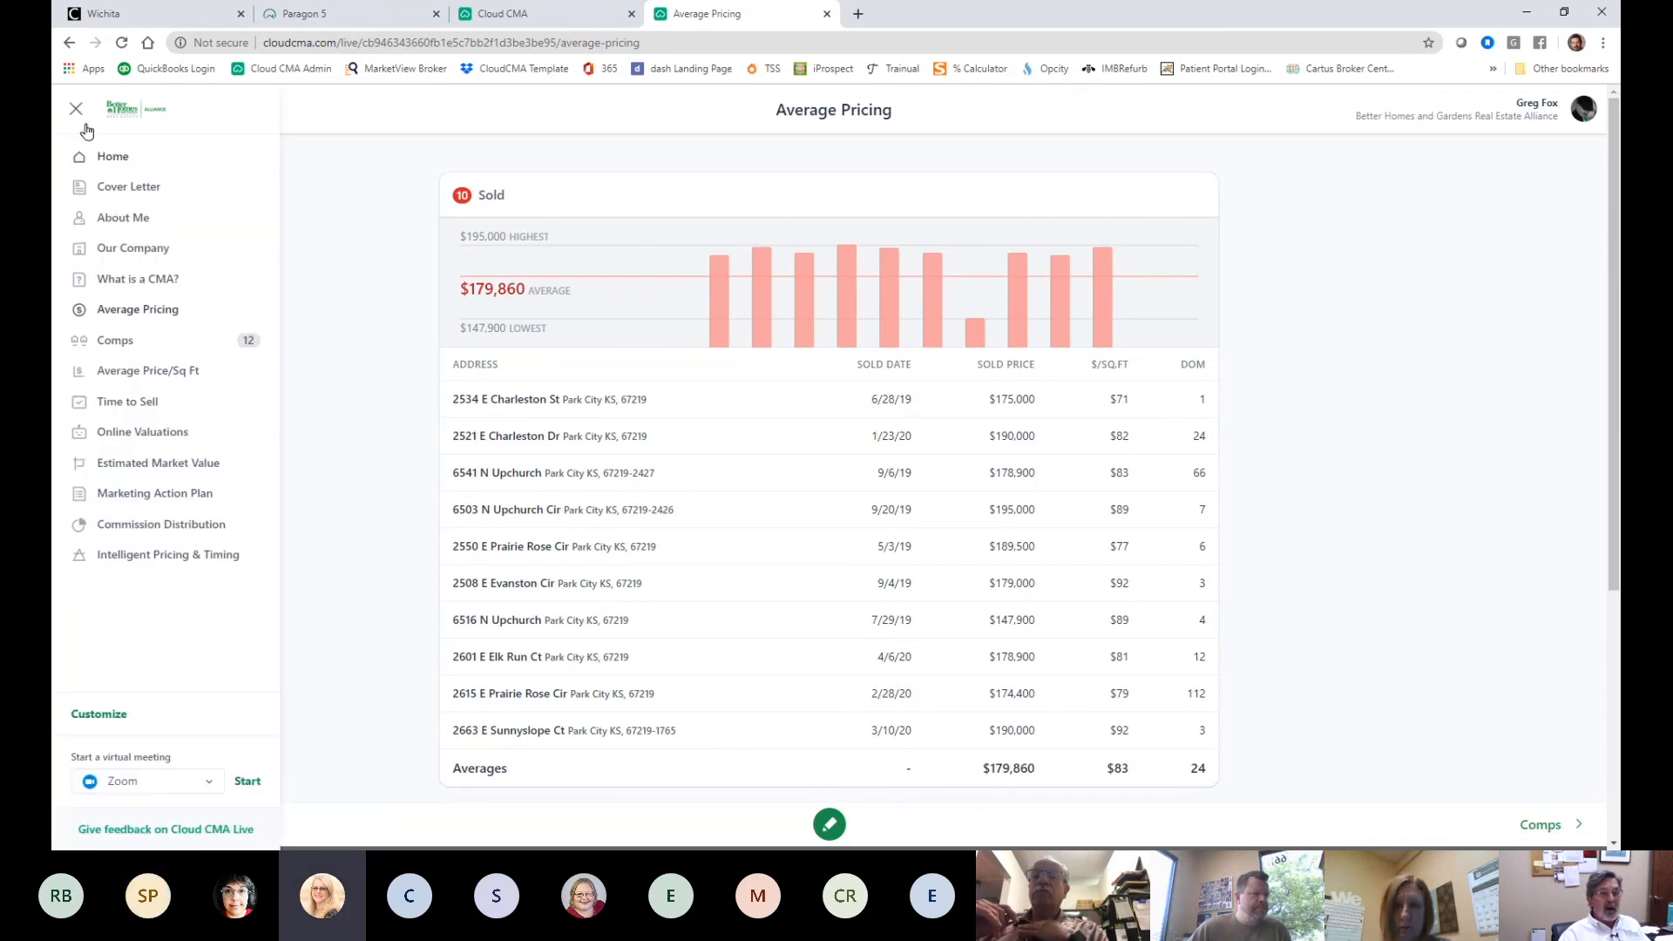
left_click(108, 158)
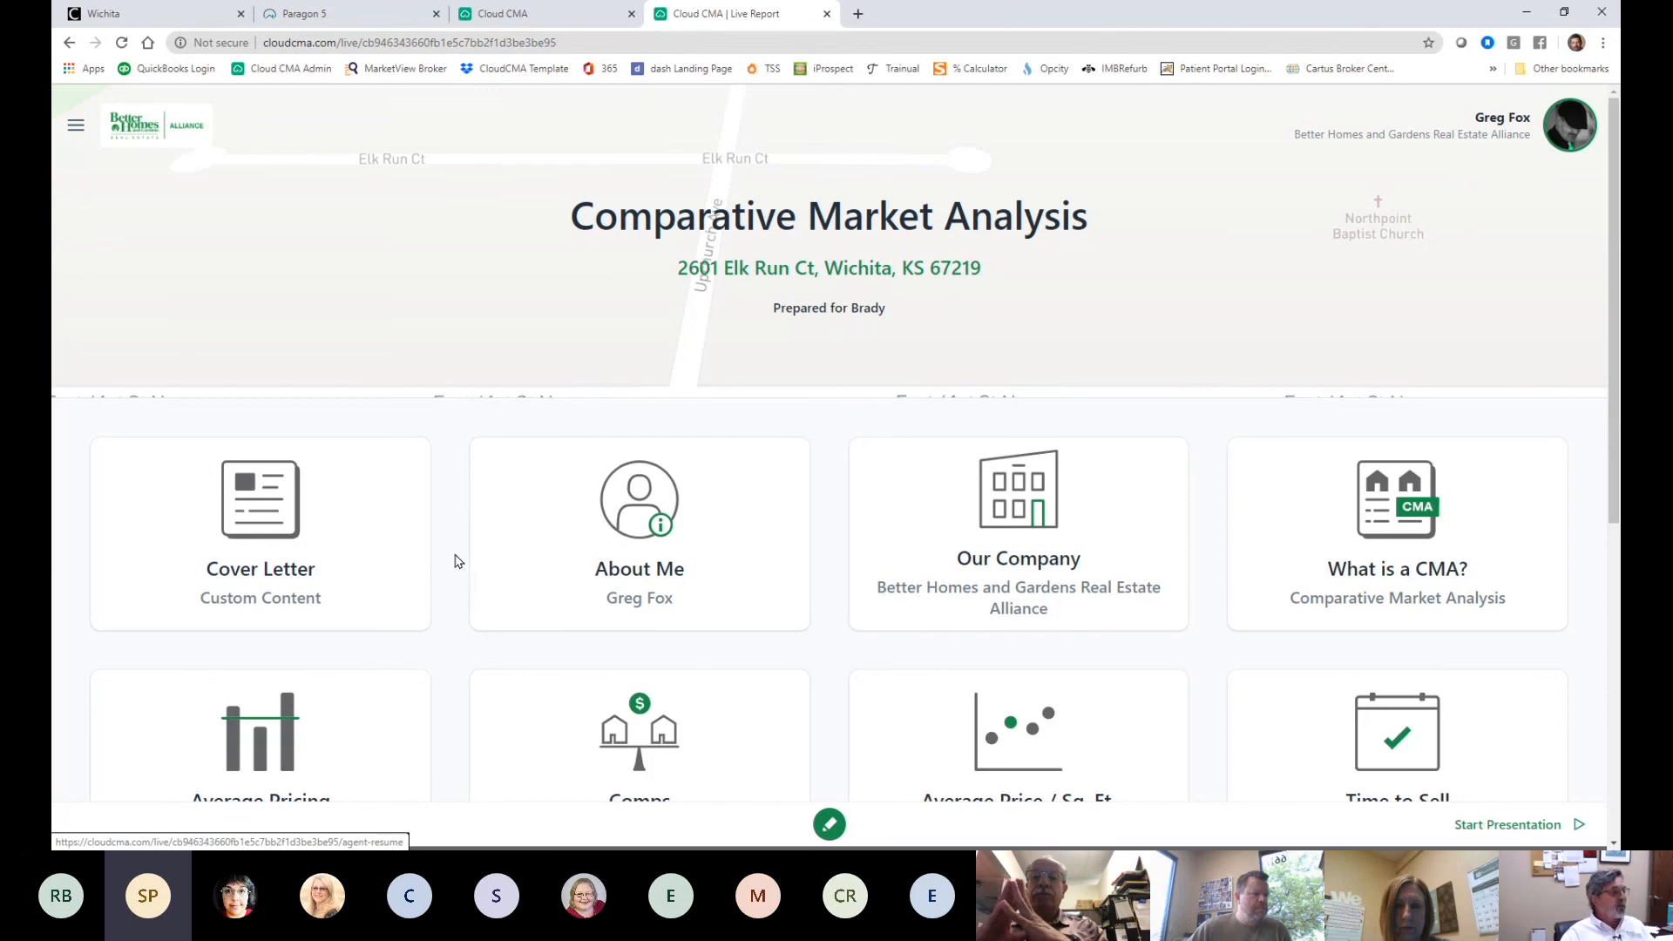
scroll(456, 551, "down", 2)
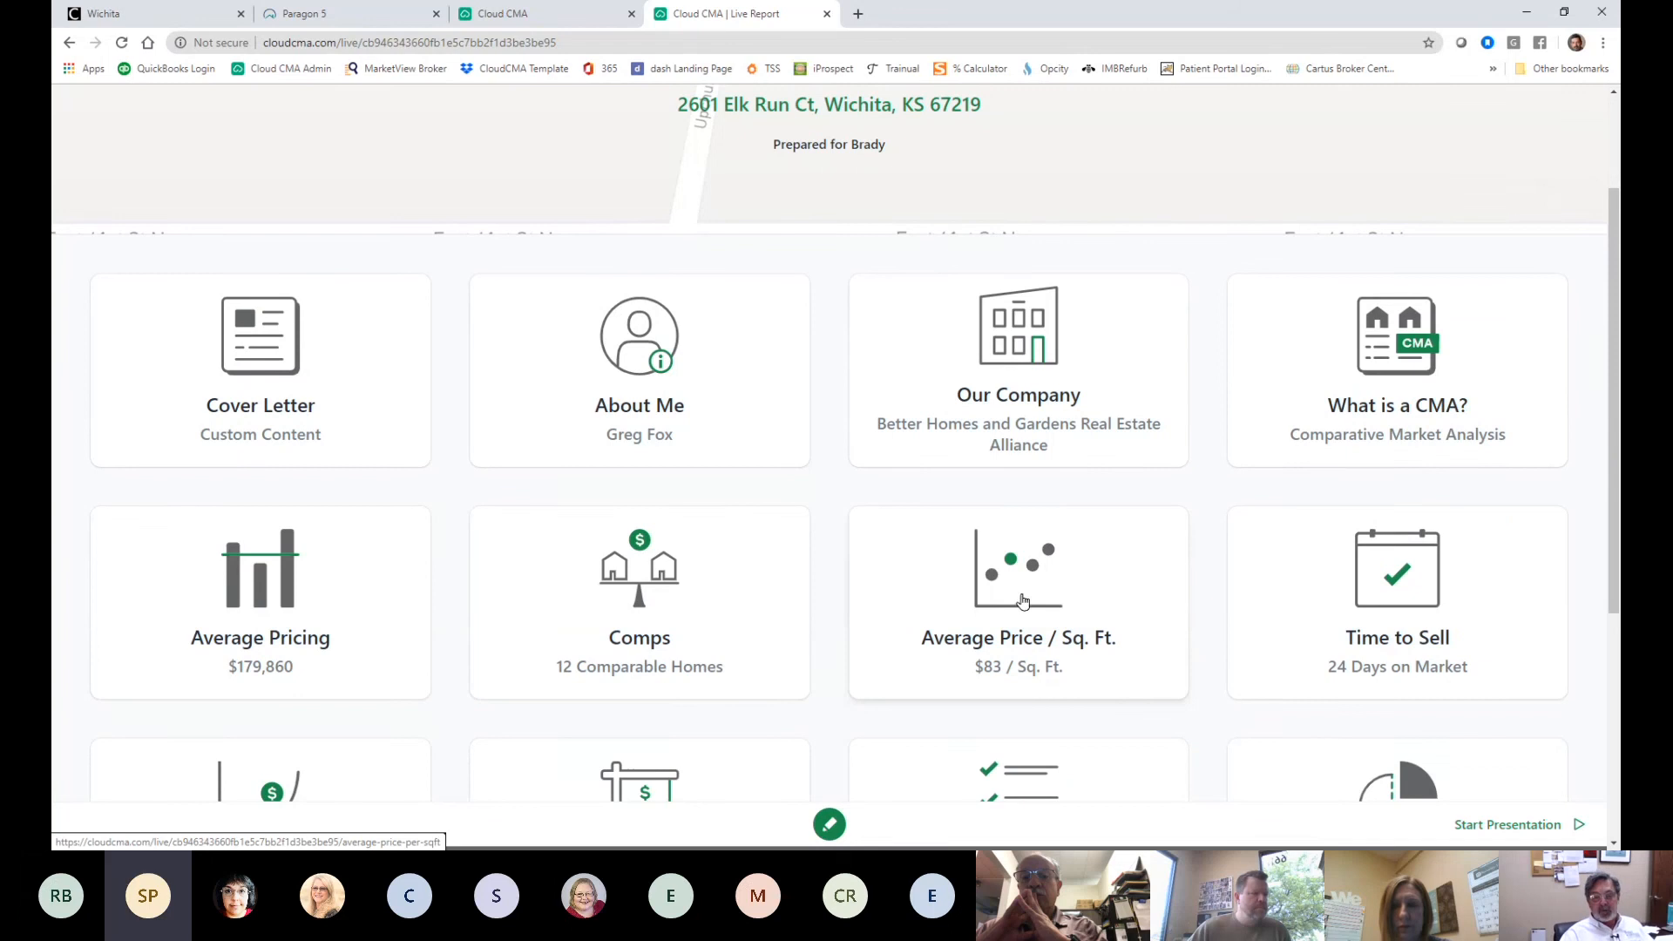
left_click(278, 613)
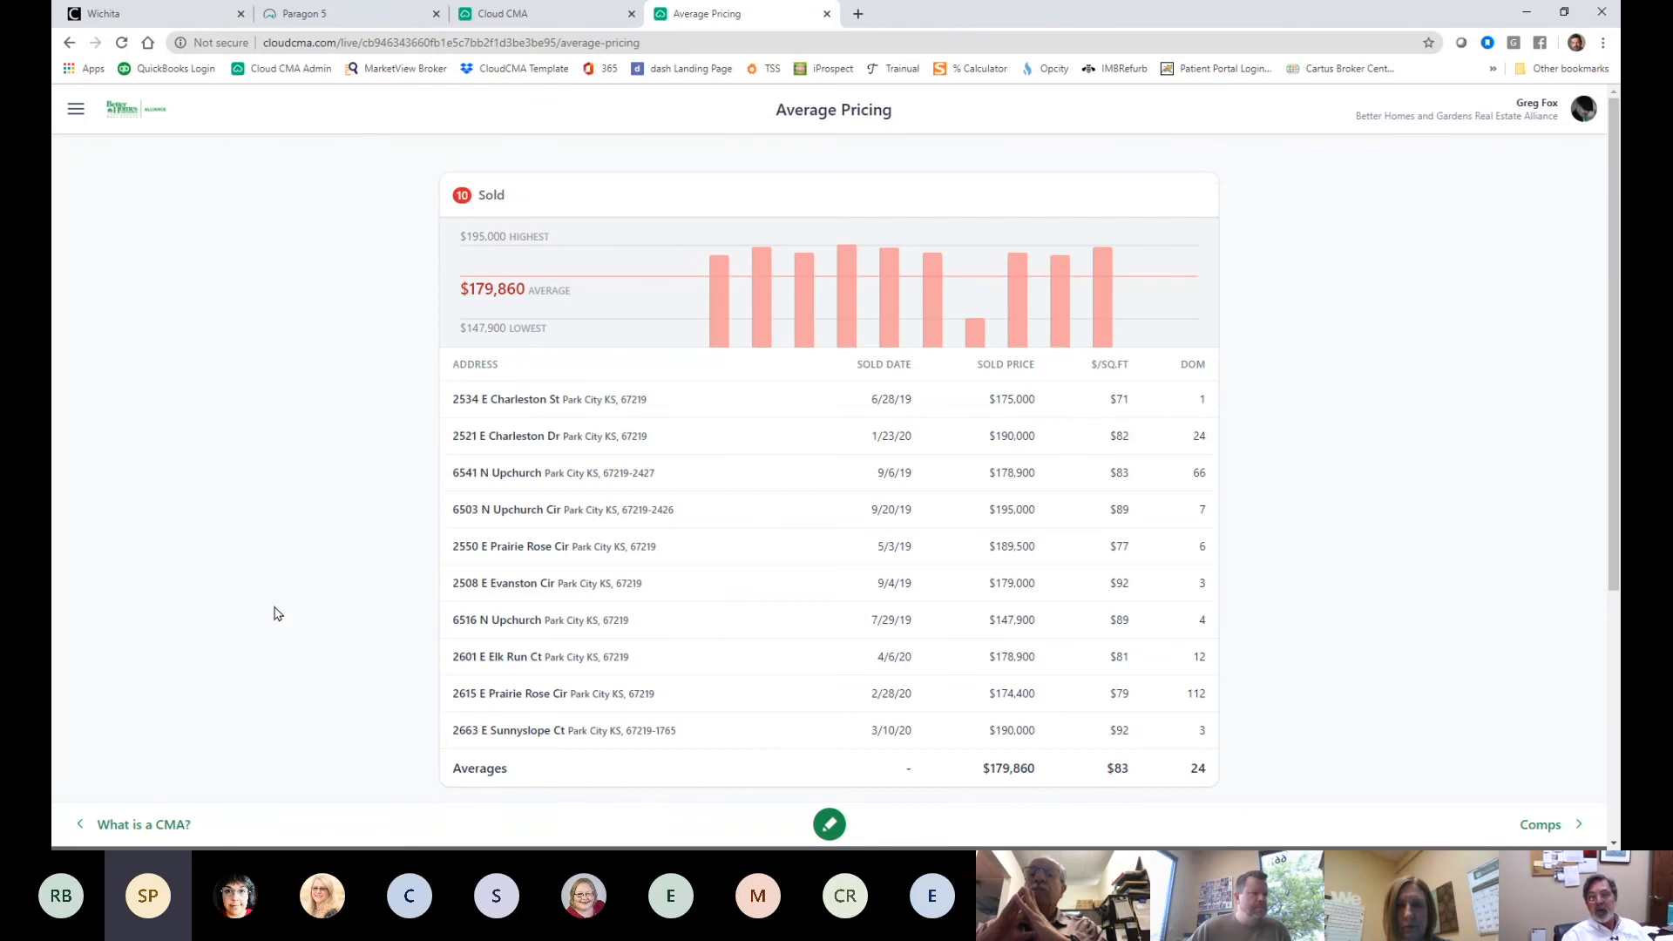
scroll(1299, 522, "down", 1)
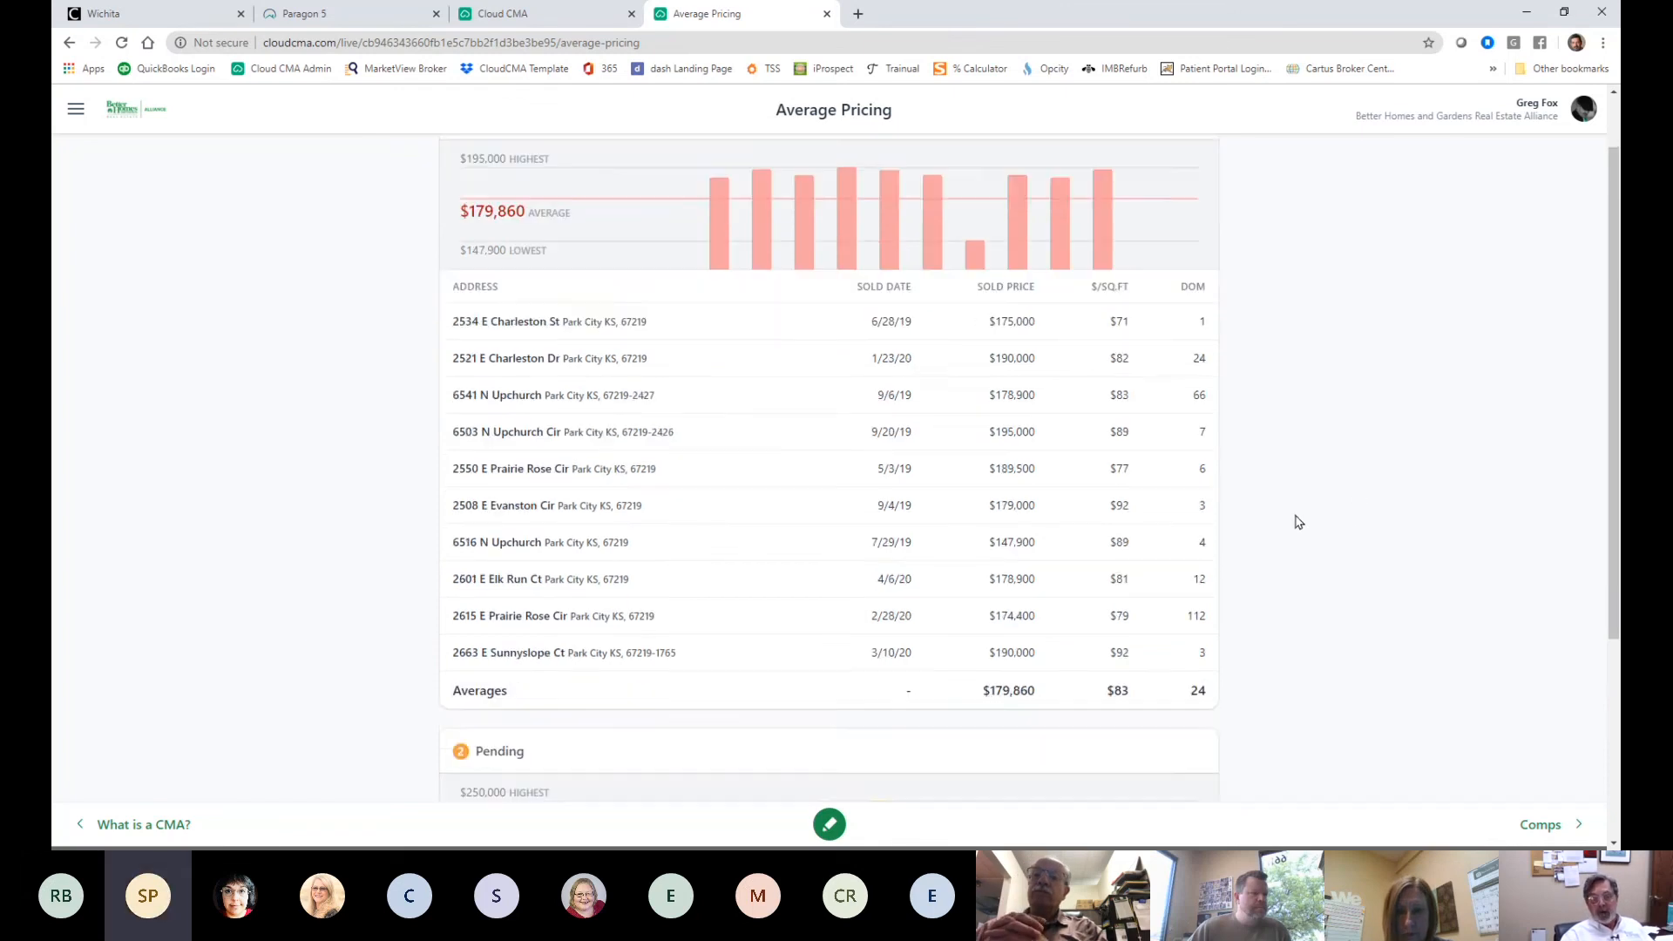
scroll(1299, 521, "down", 2)
scroll(1294, 521, "up", 3)
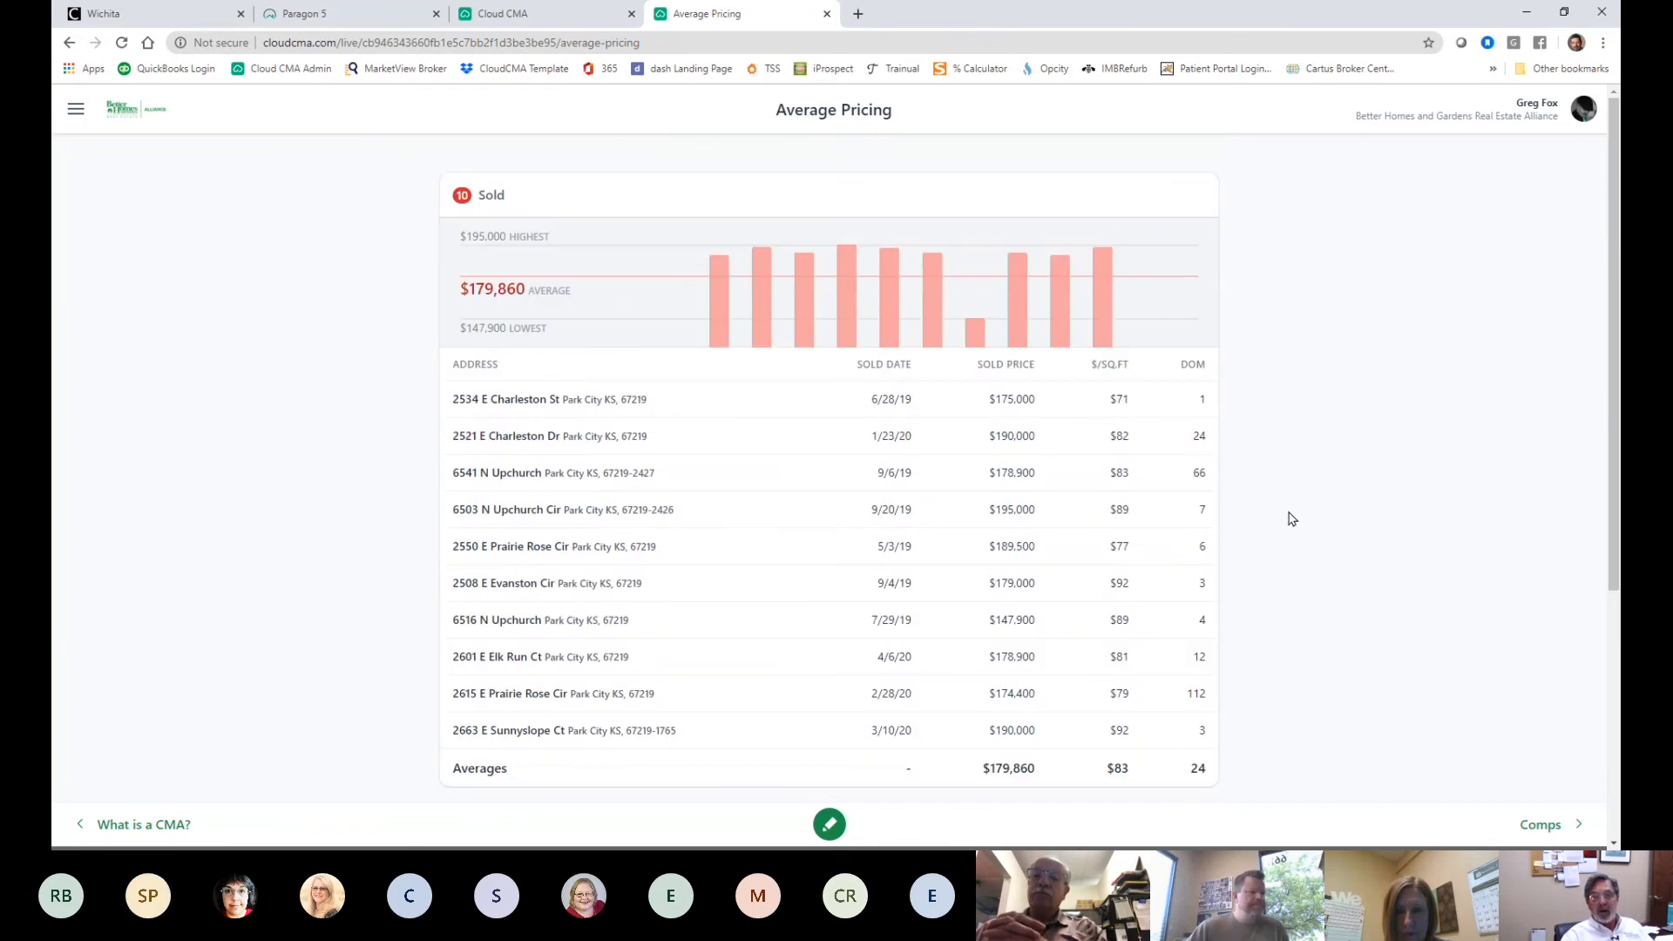
scroll(1261, 551, "down", 5)
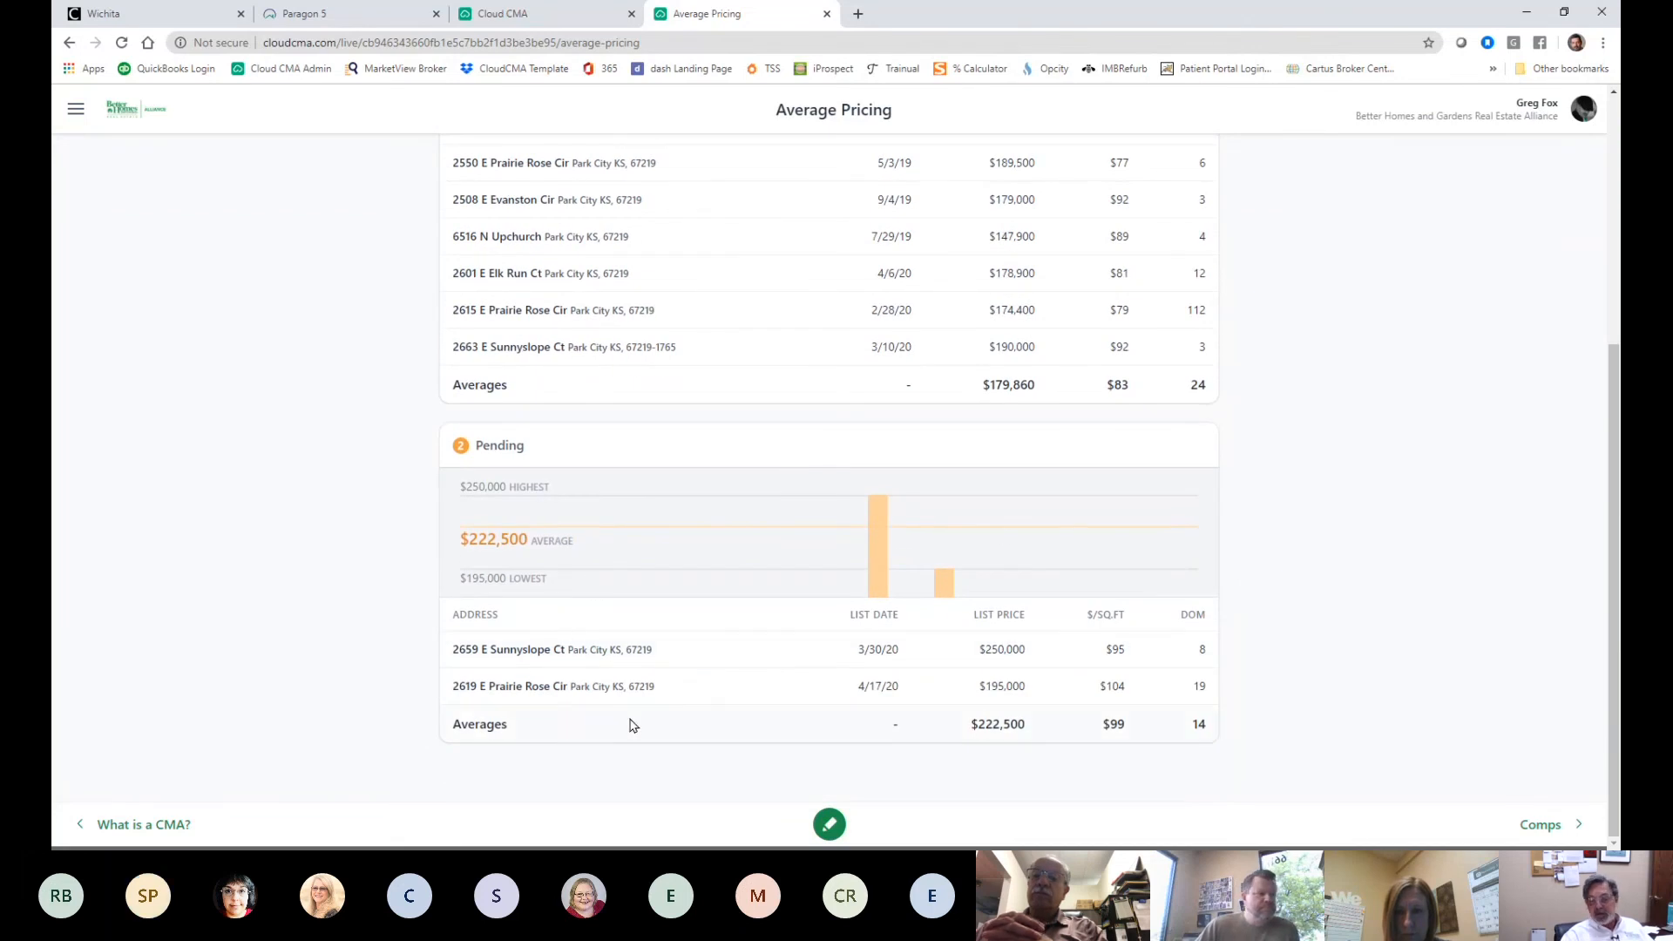
scroll(695, 698, "up", 5)
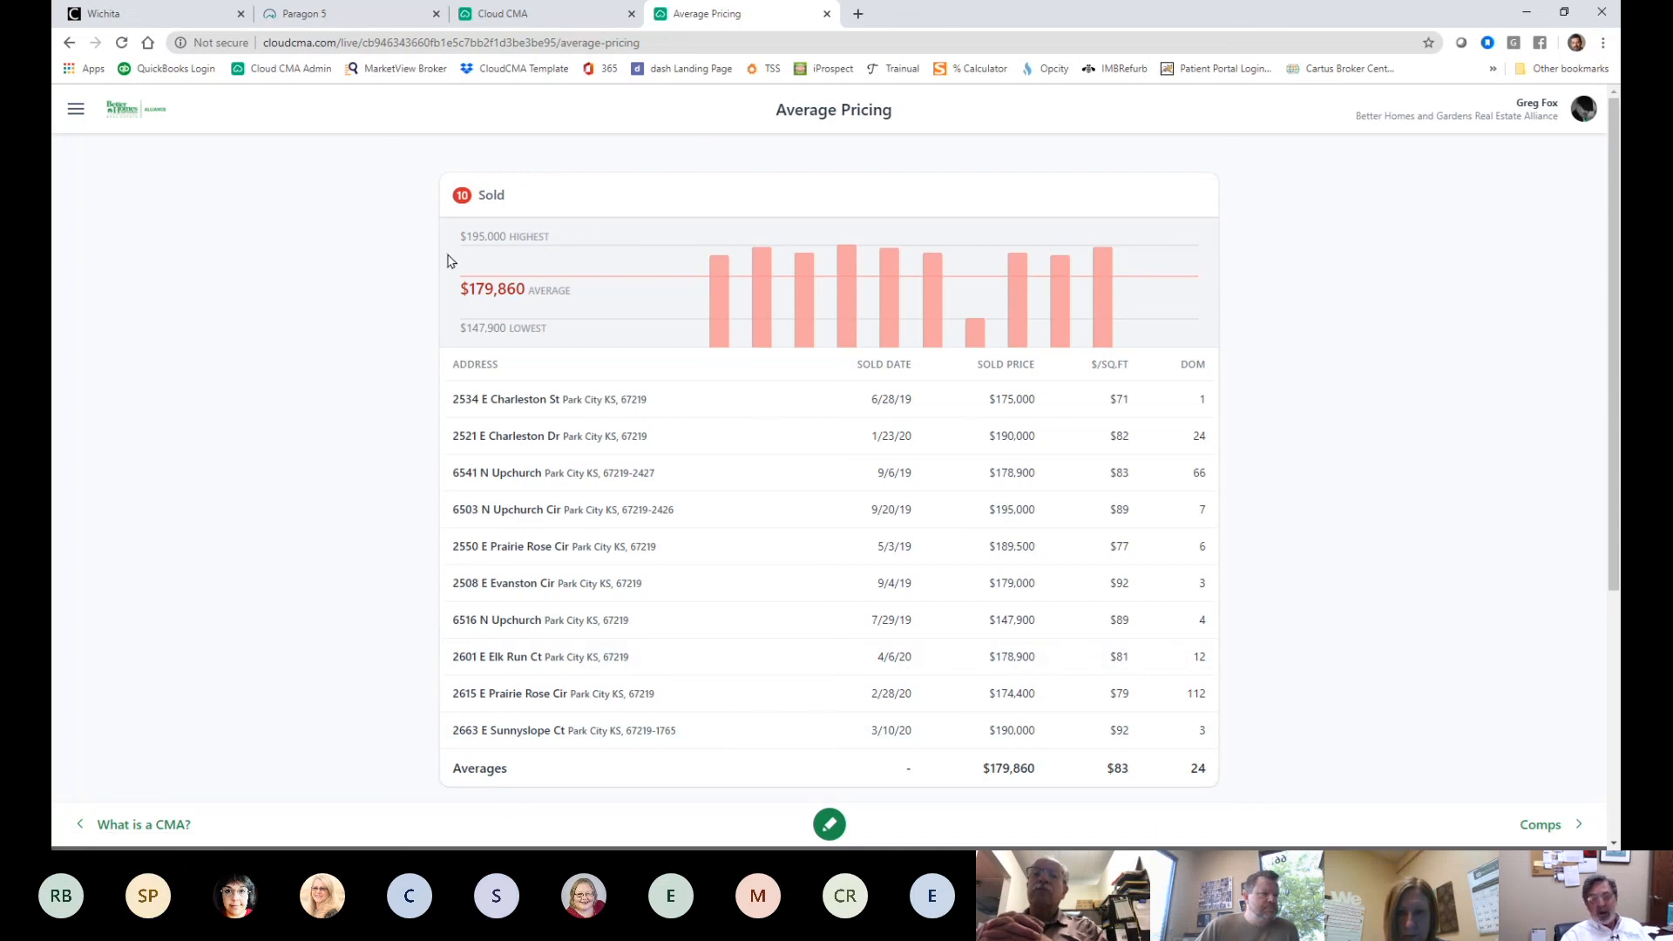
left_click(1548, 834)
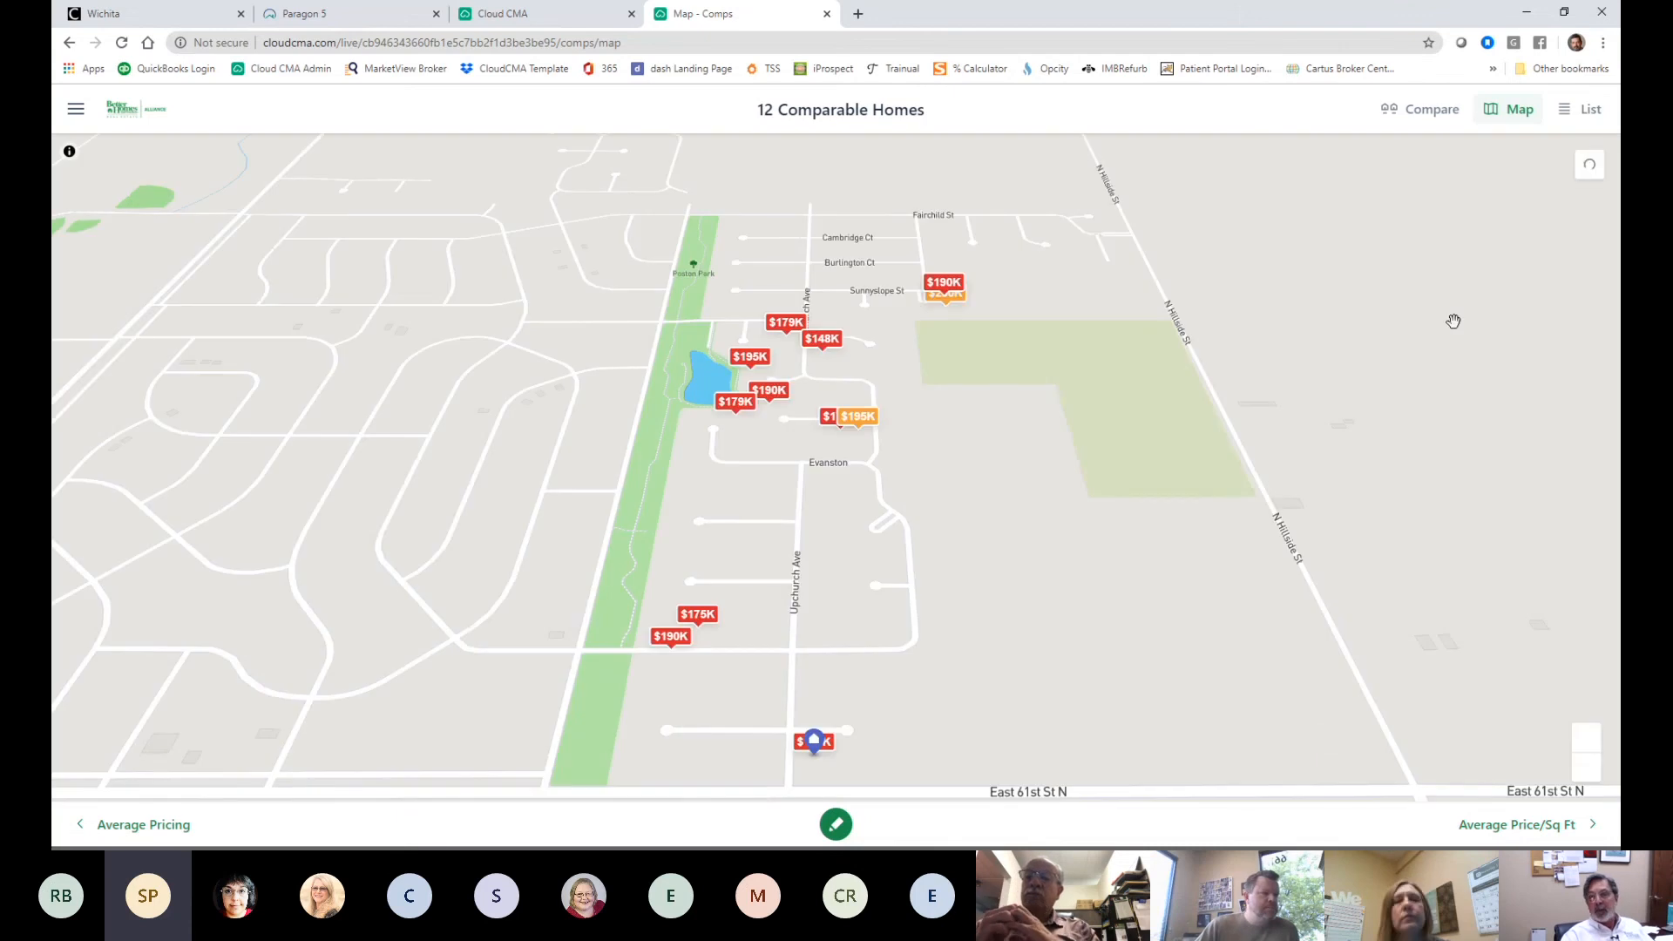
left_click(1432, 111)
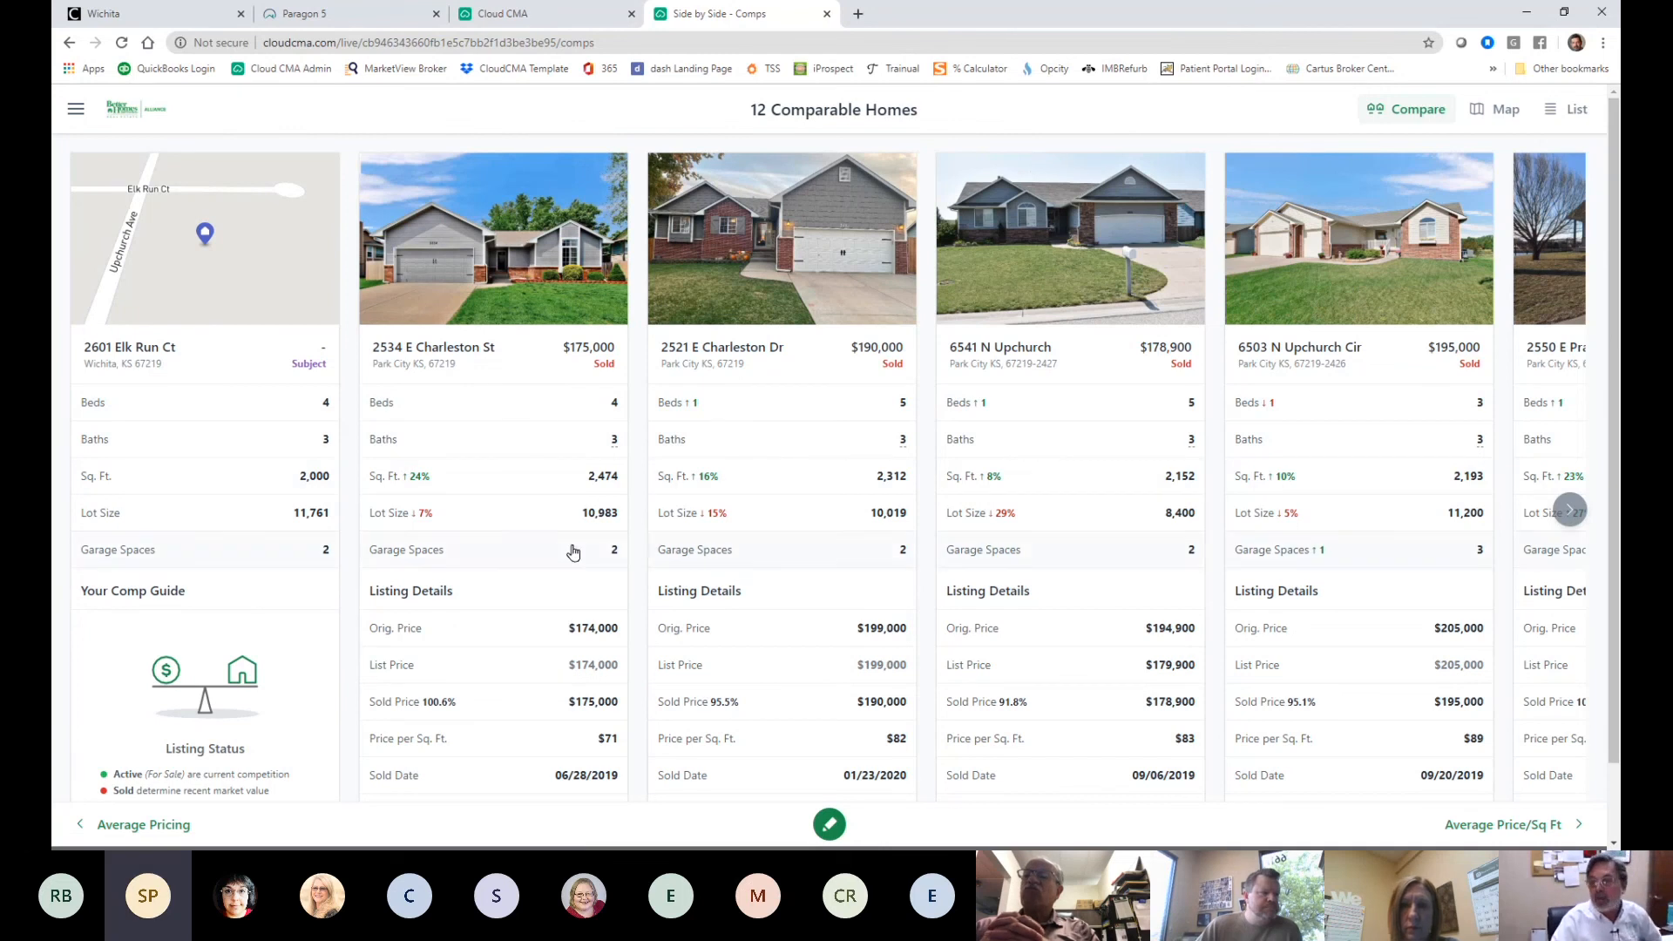
scroll(573, 552, "down", 1)
scroll(572, 552, "up", 1)
scroll(573, 653, "down", 1)
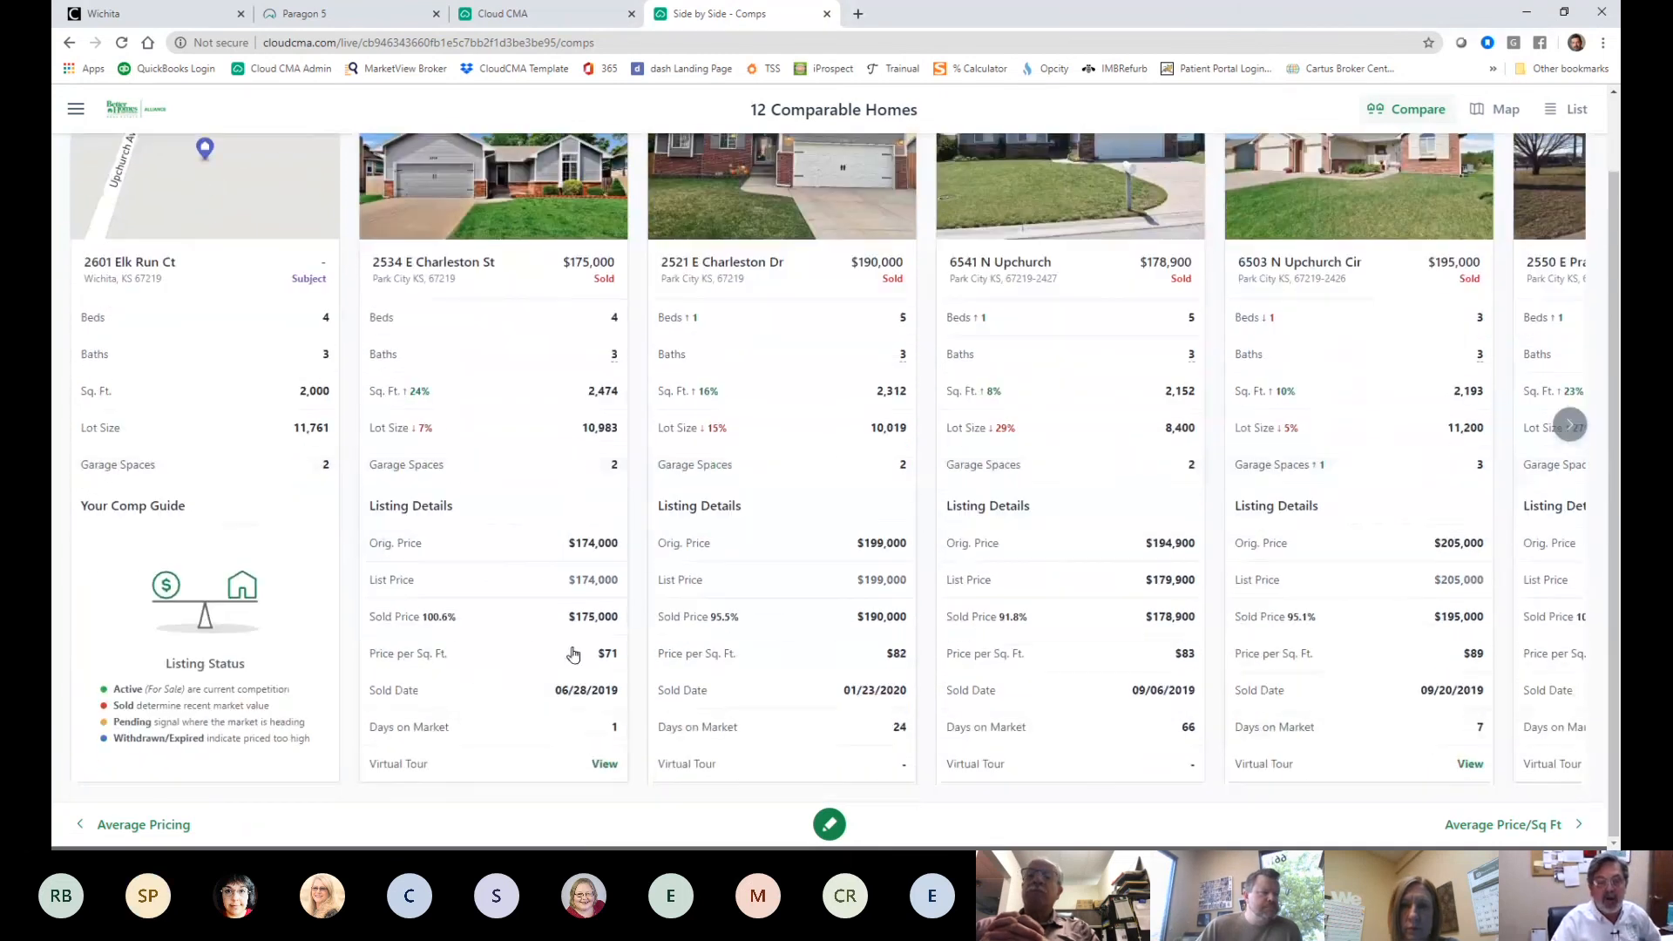
left_click(602, 765)
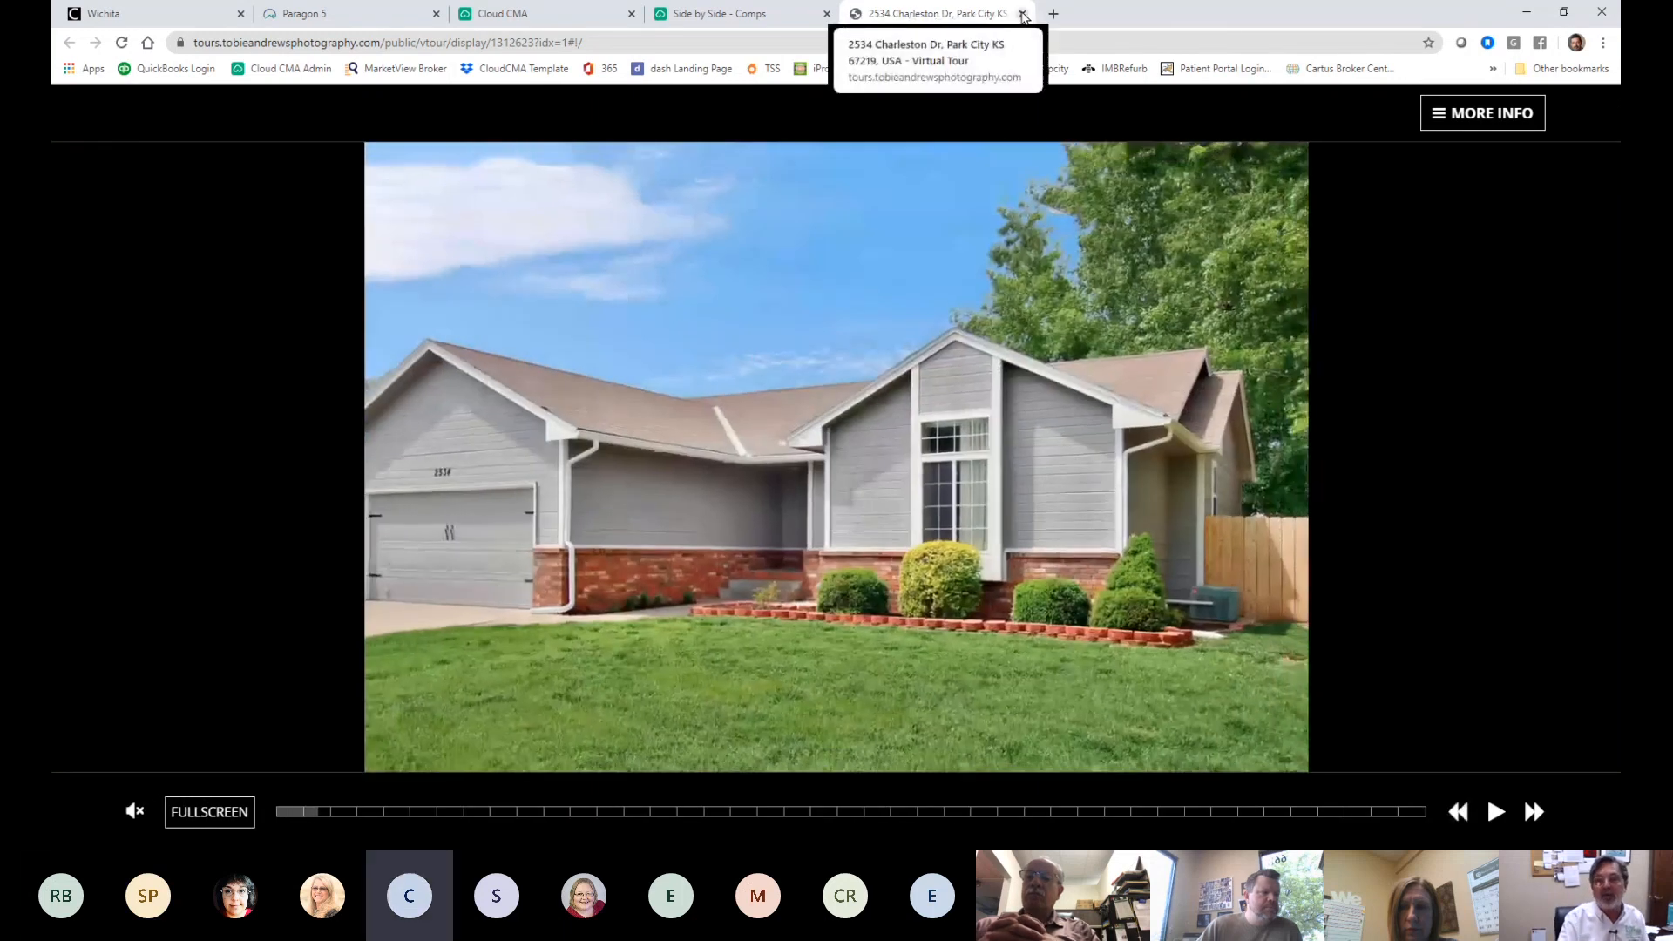
left_click(1020, 13)
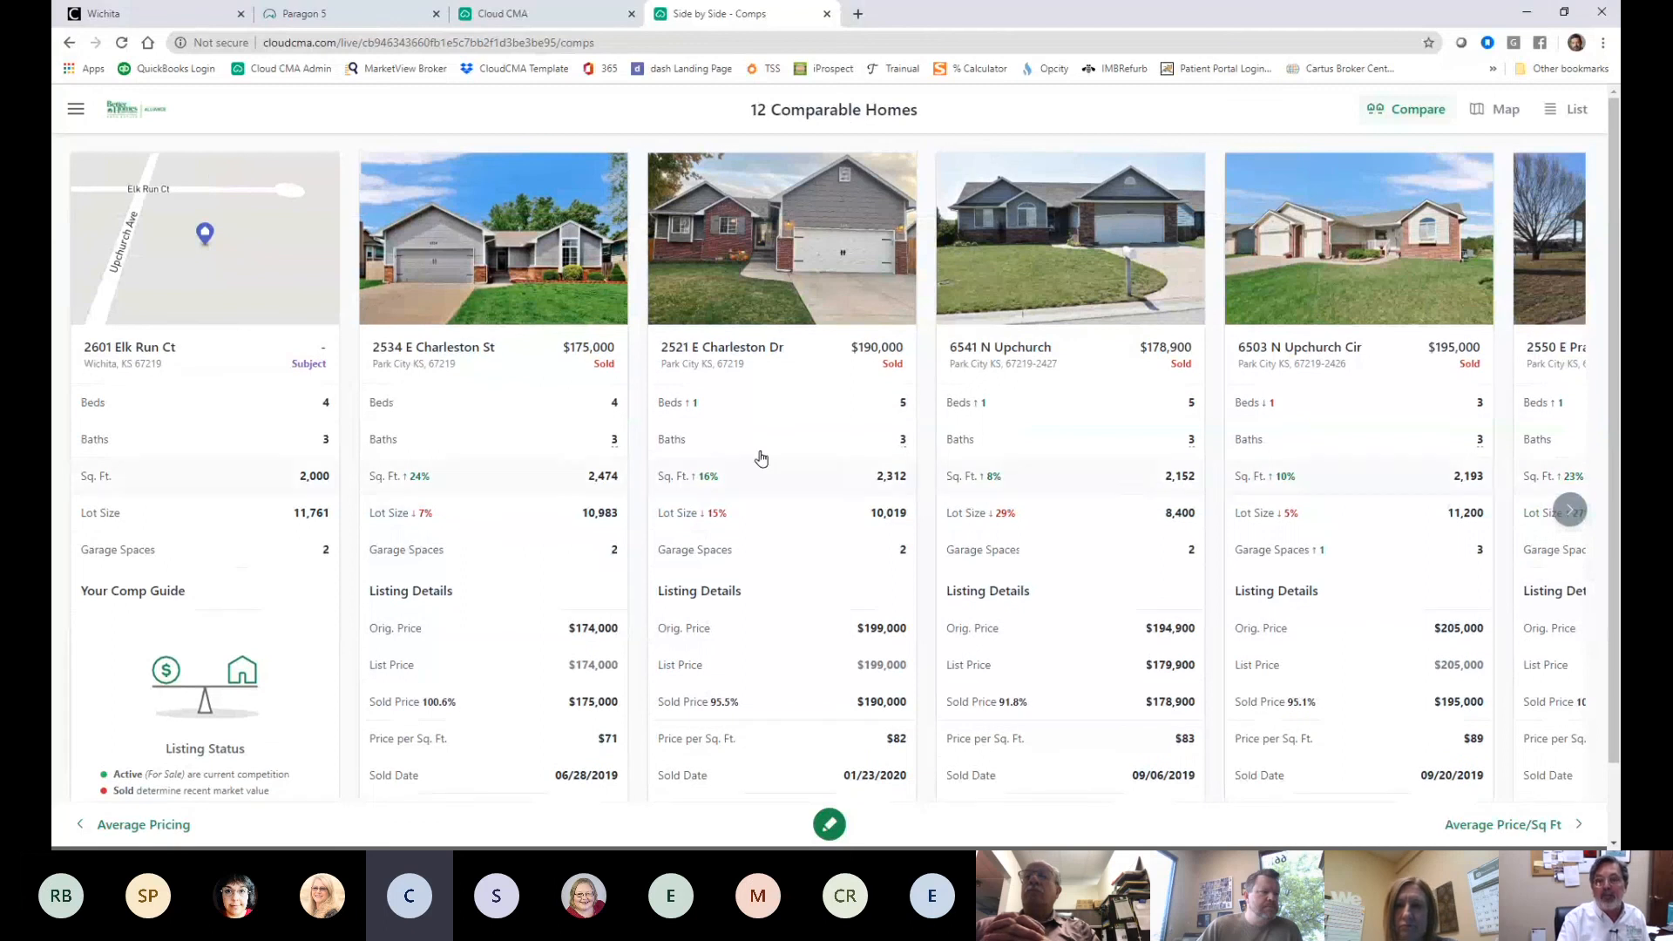
left_click(1497, 112)
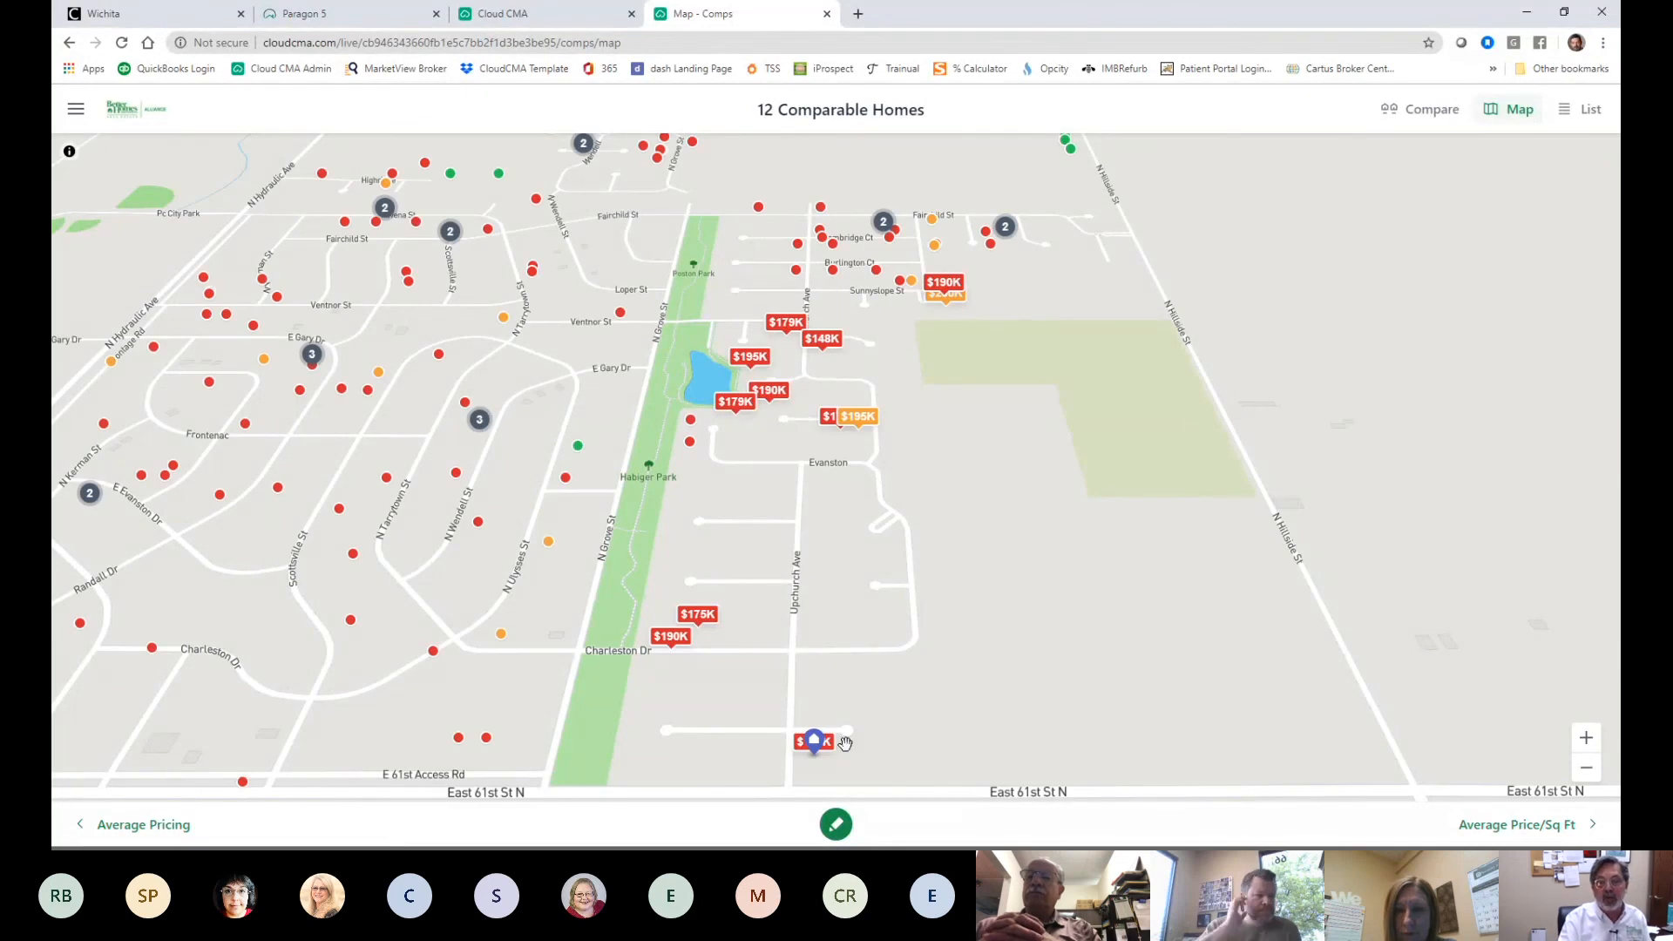
scroll(892, 717, "down", 1)
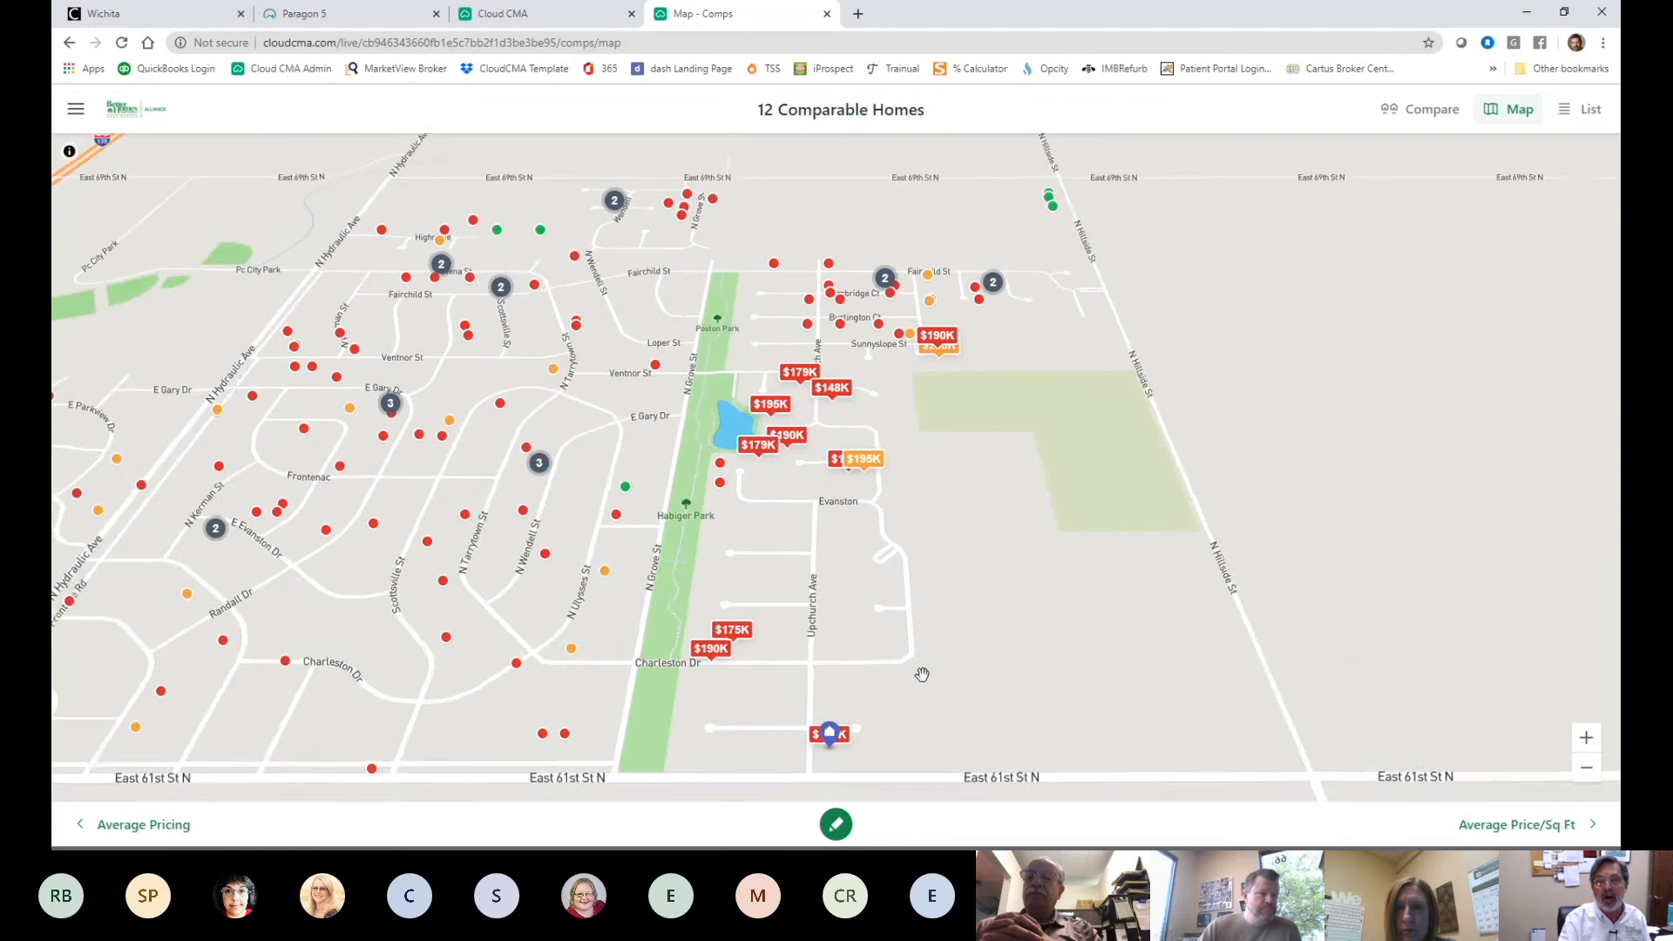
scroll(919, 684, "up", 2)
scroll(864, 468, "up", 1)
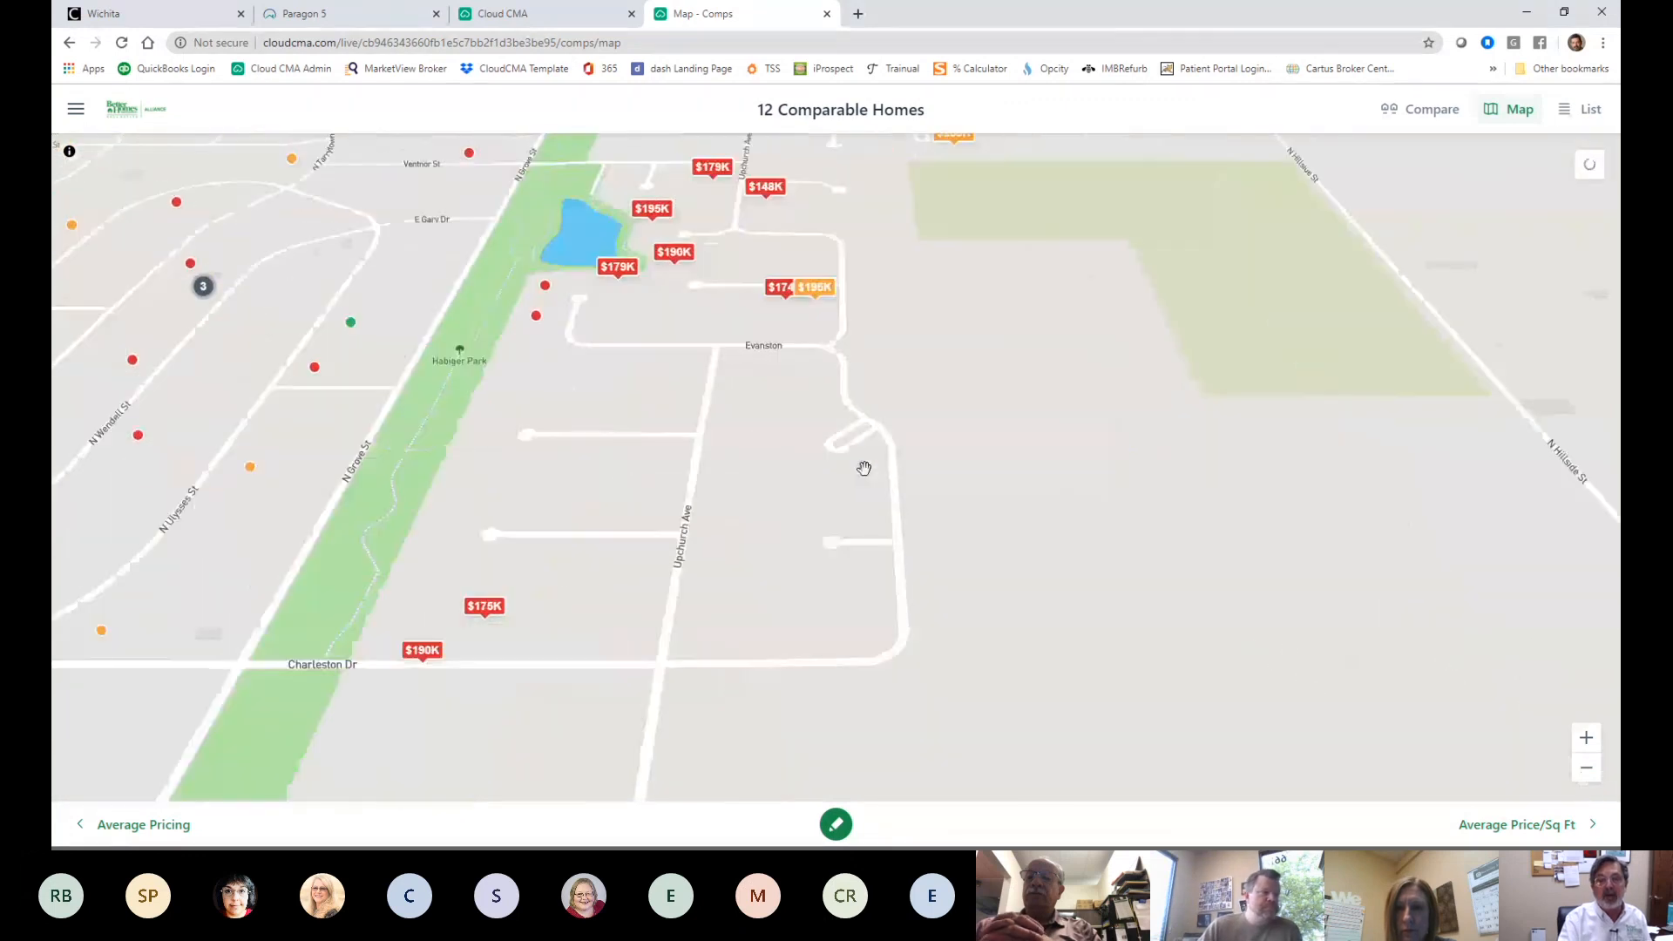
left_click_drag(863, 467, 1351, 587)
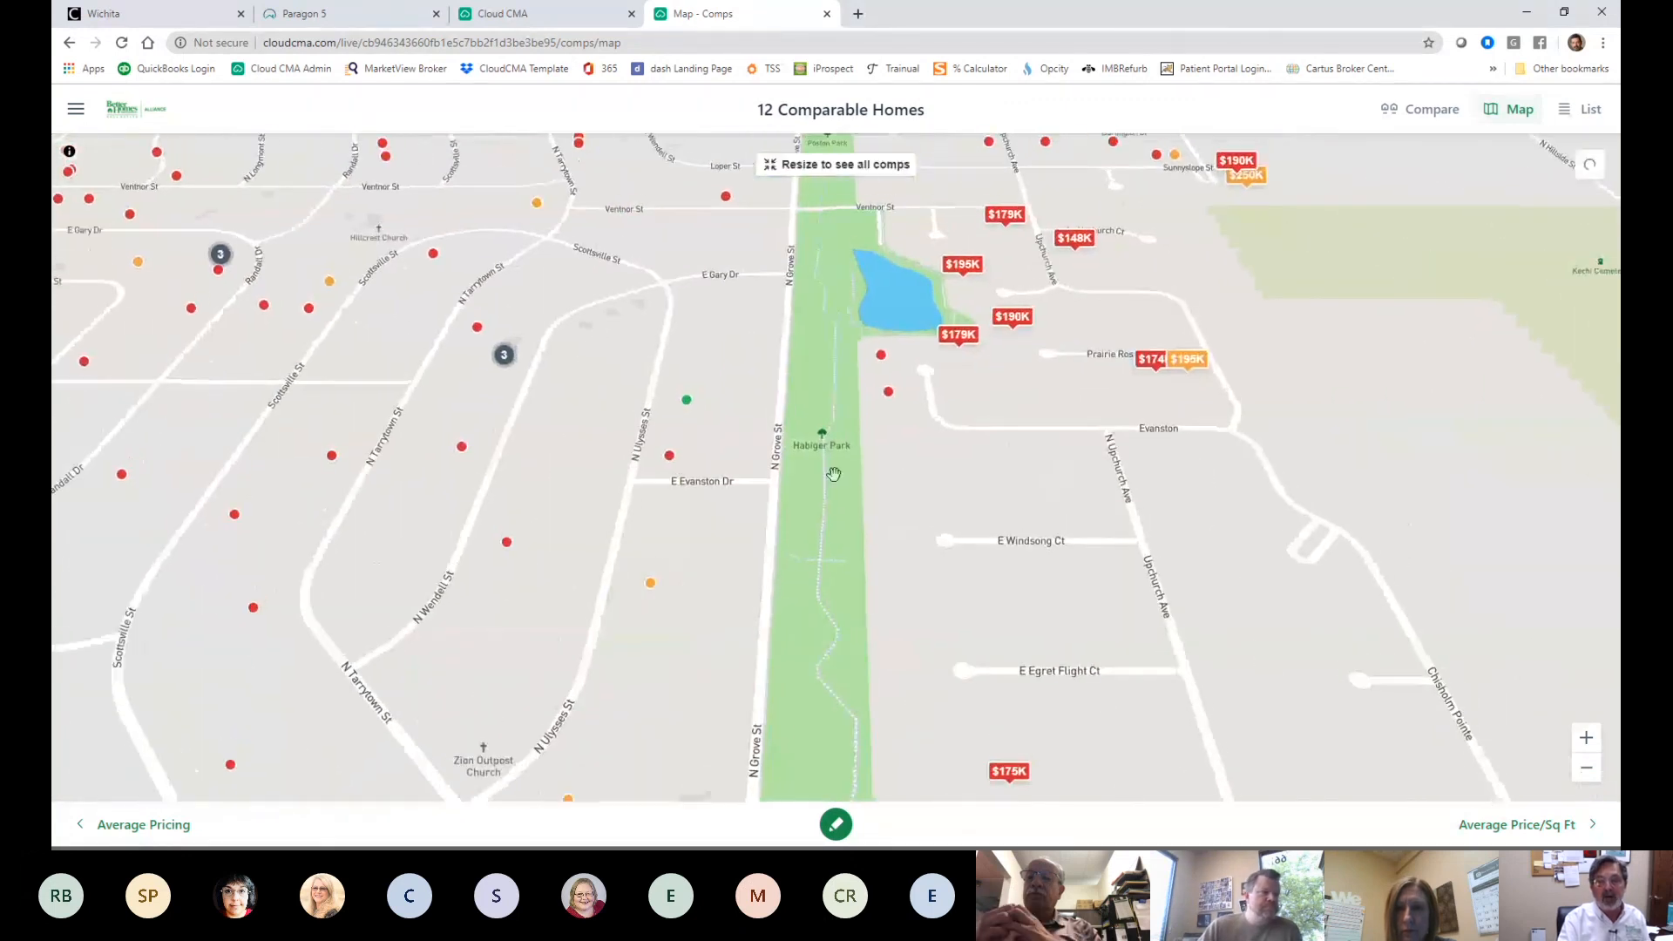
left_click(687, 404)
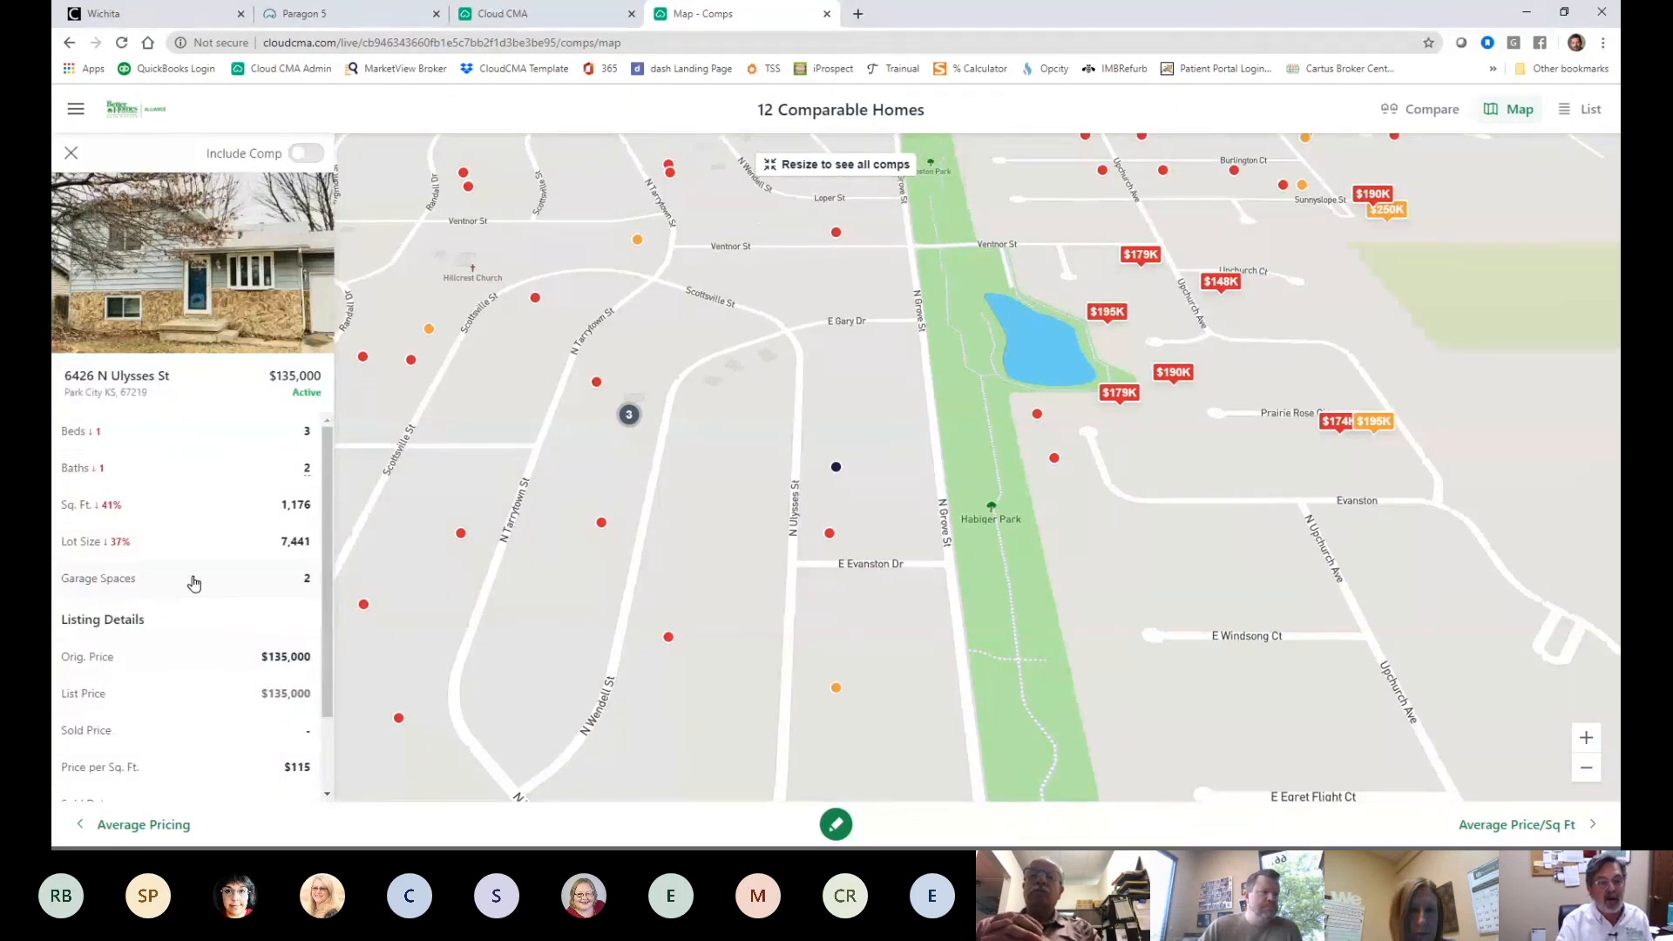
left_click(321, 155)
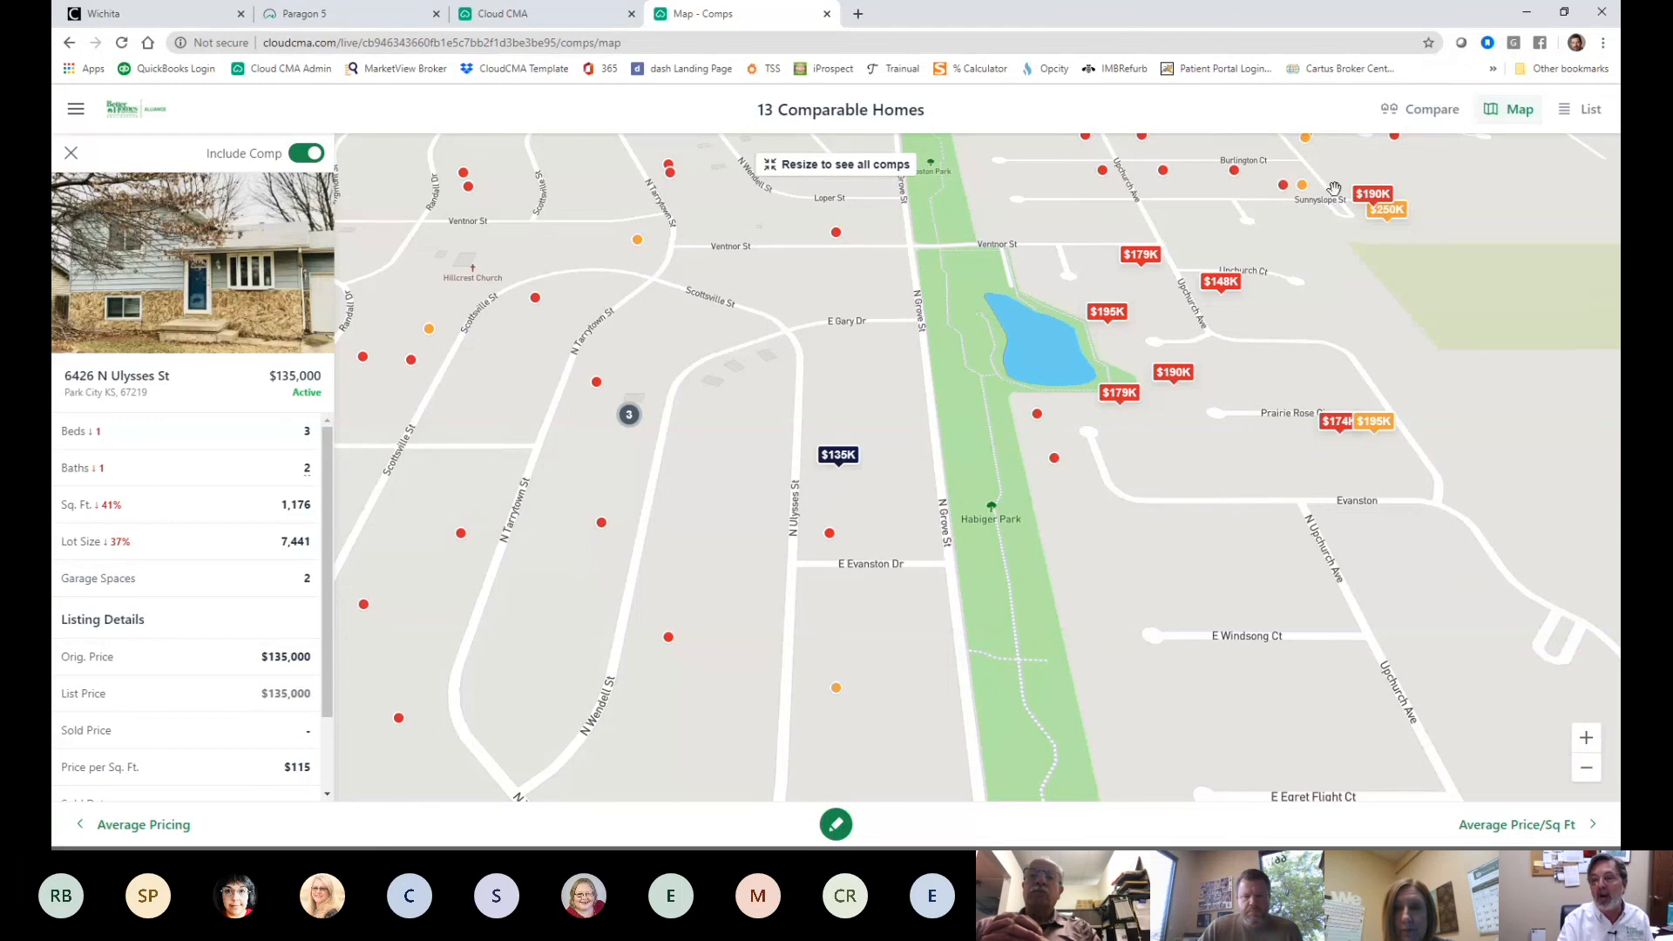
left_click_drag(1146, 577, 888, 703)
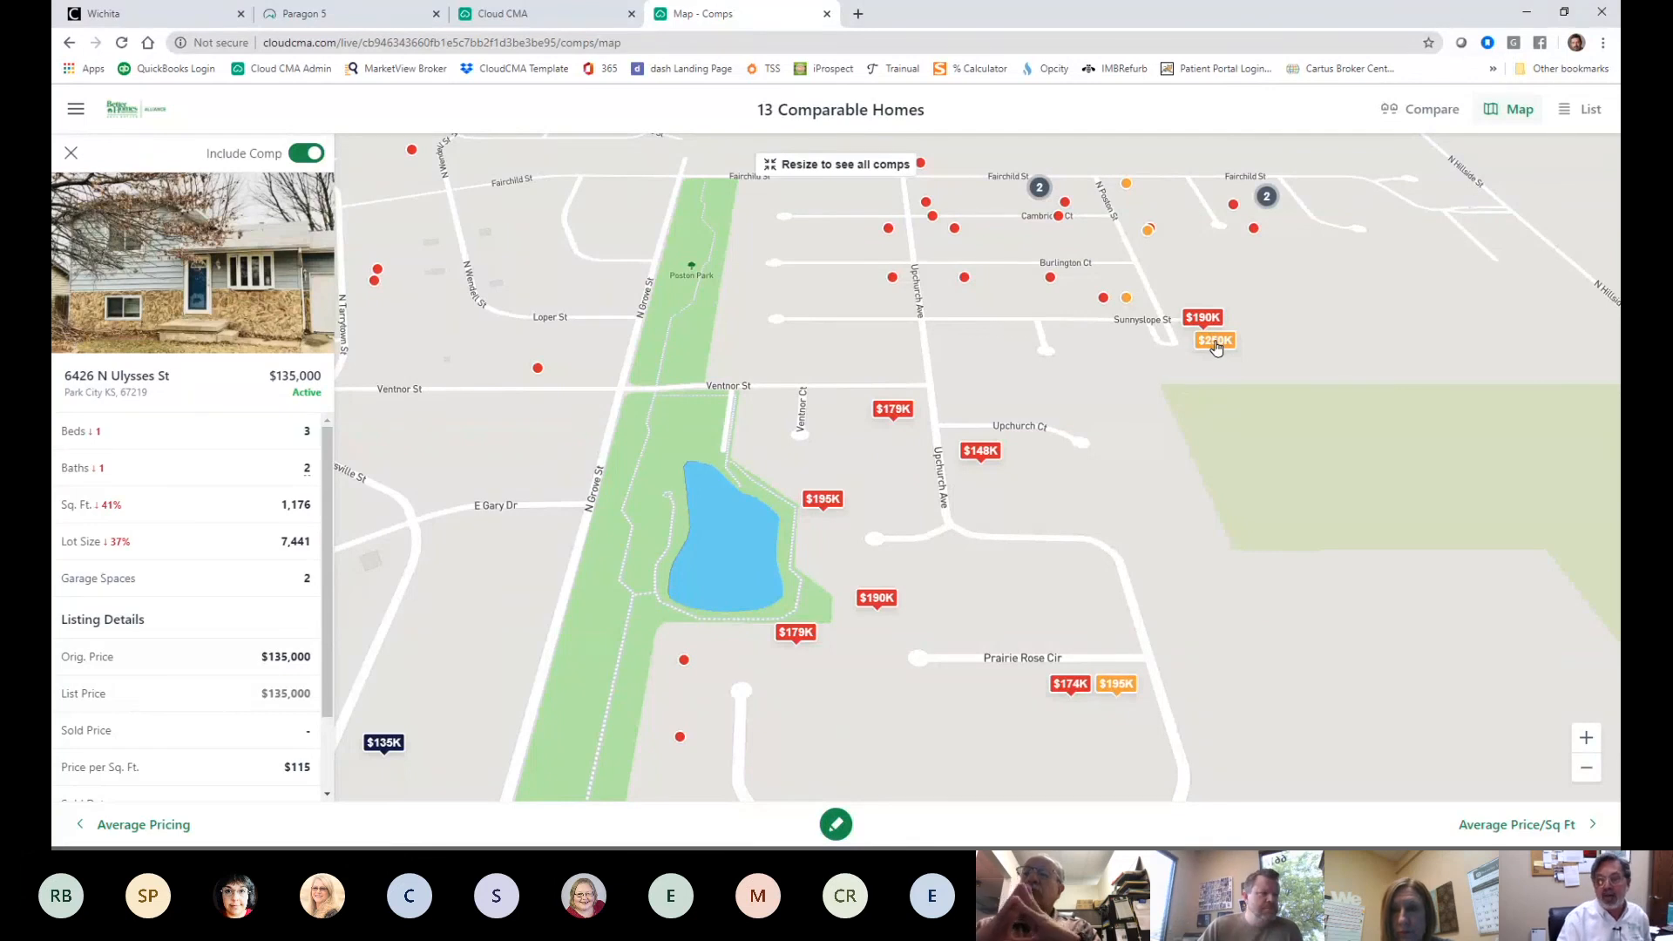
left_click(1217, 344)
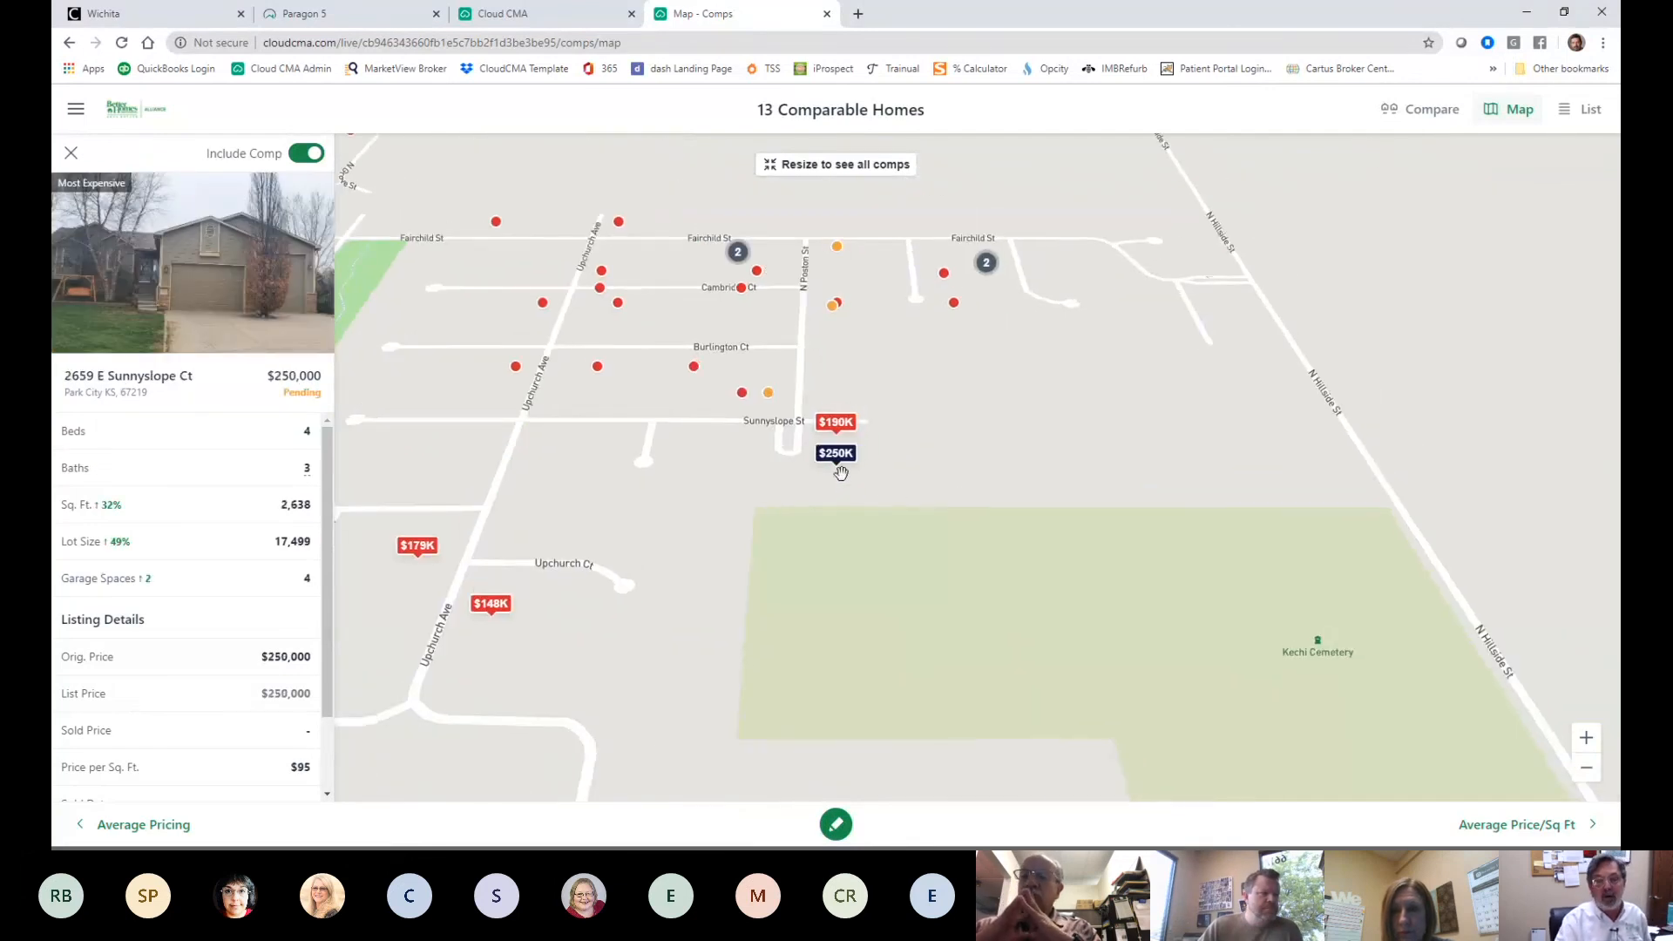
left_click(306, 162)
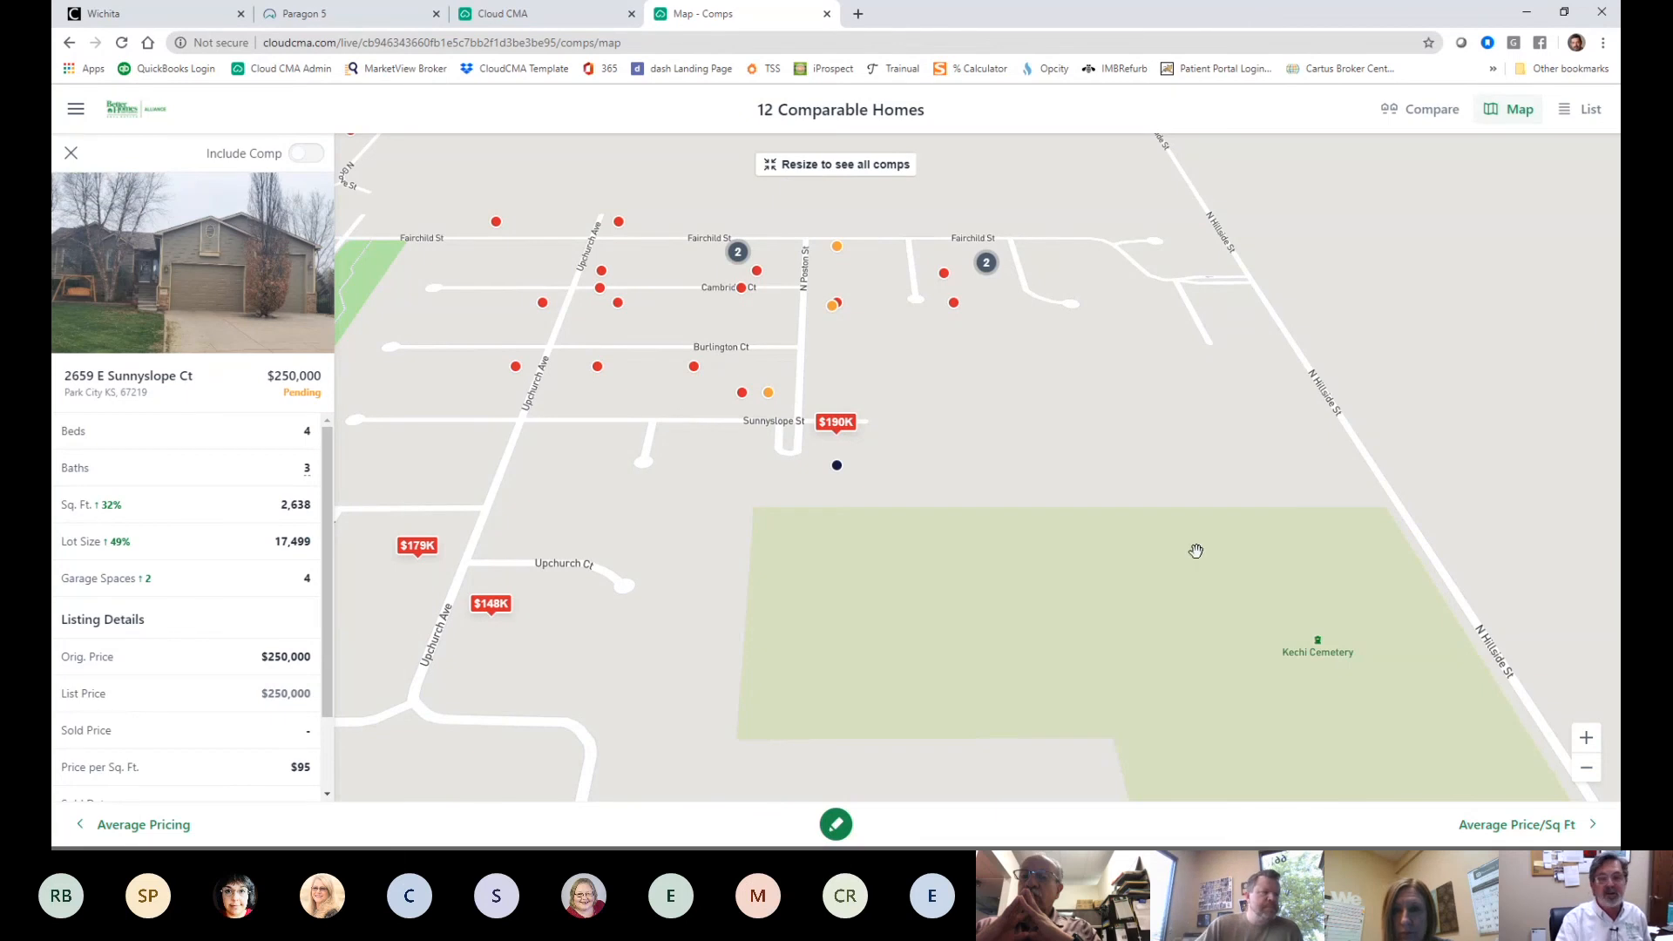
left_click_drag(953, 435, 1042, 270)
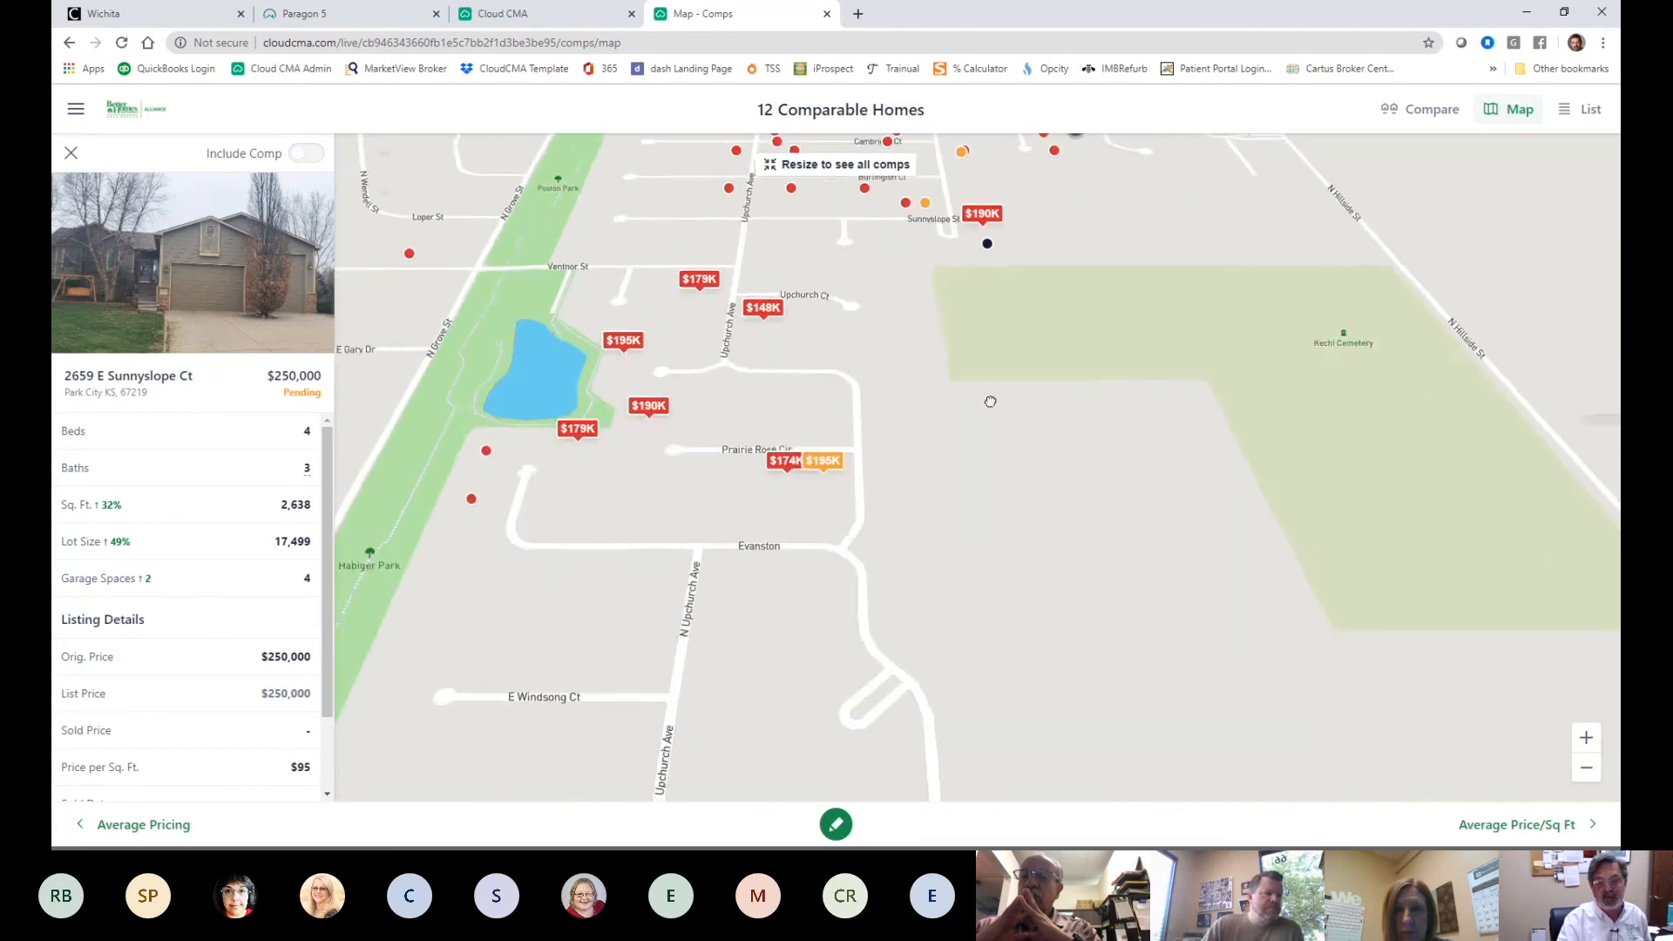
left_click_drag(990, 400, 1054, 288)
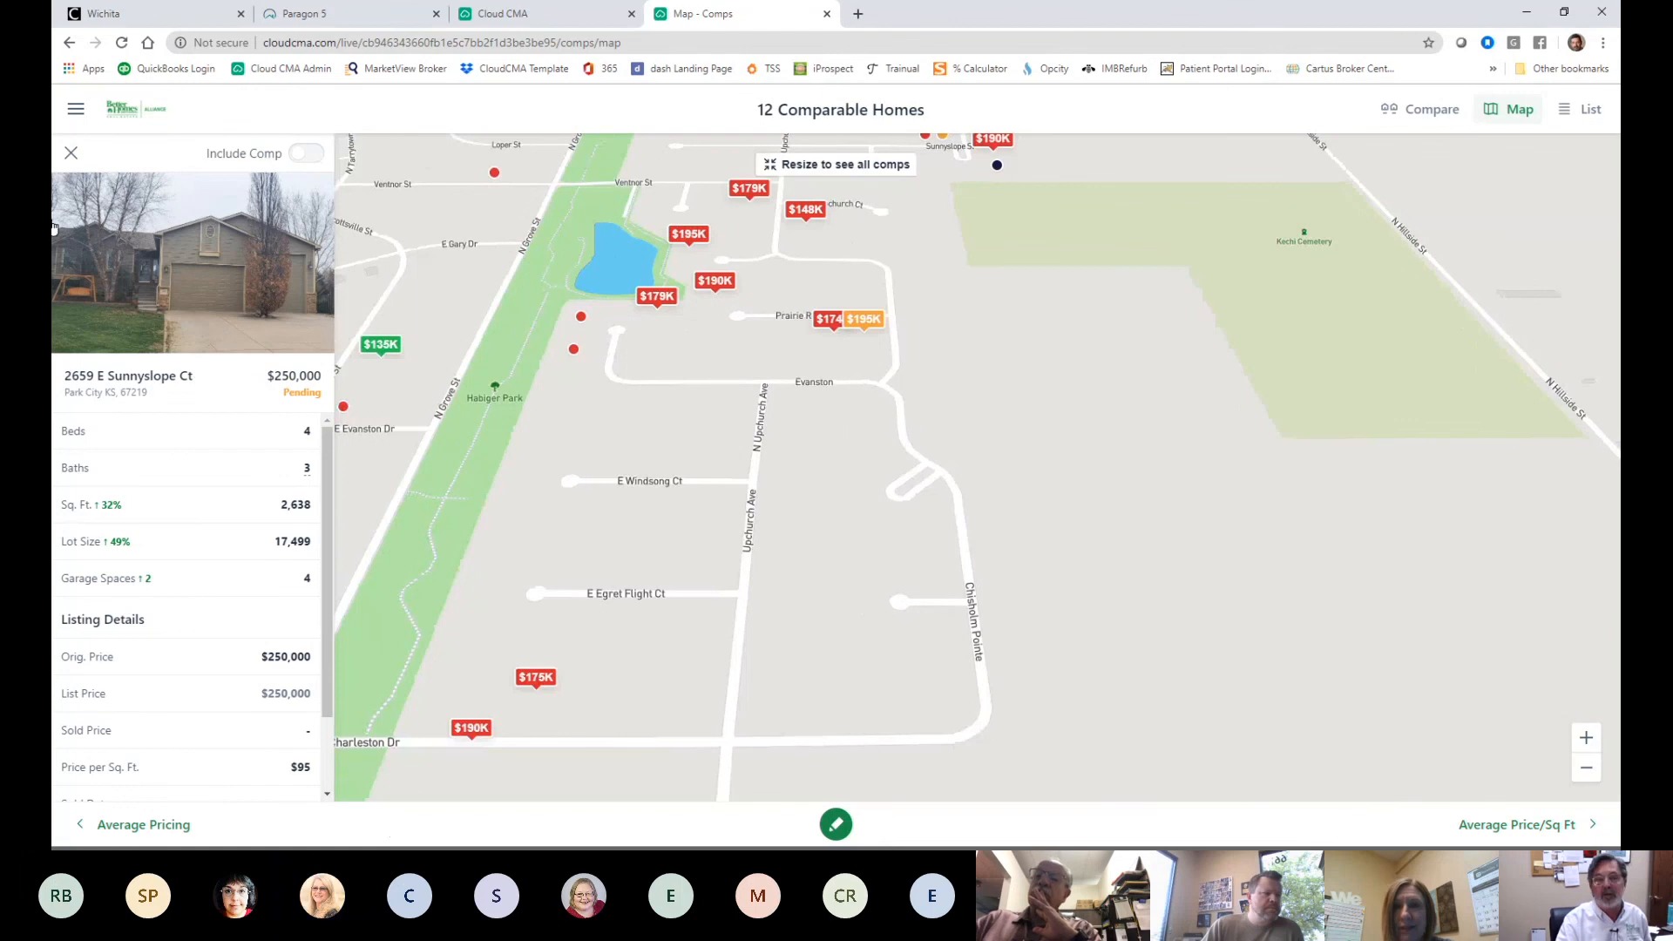
left_click(1137, 282)
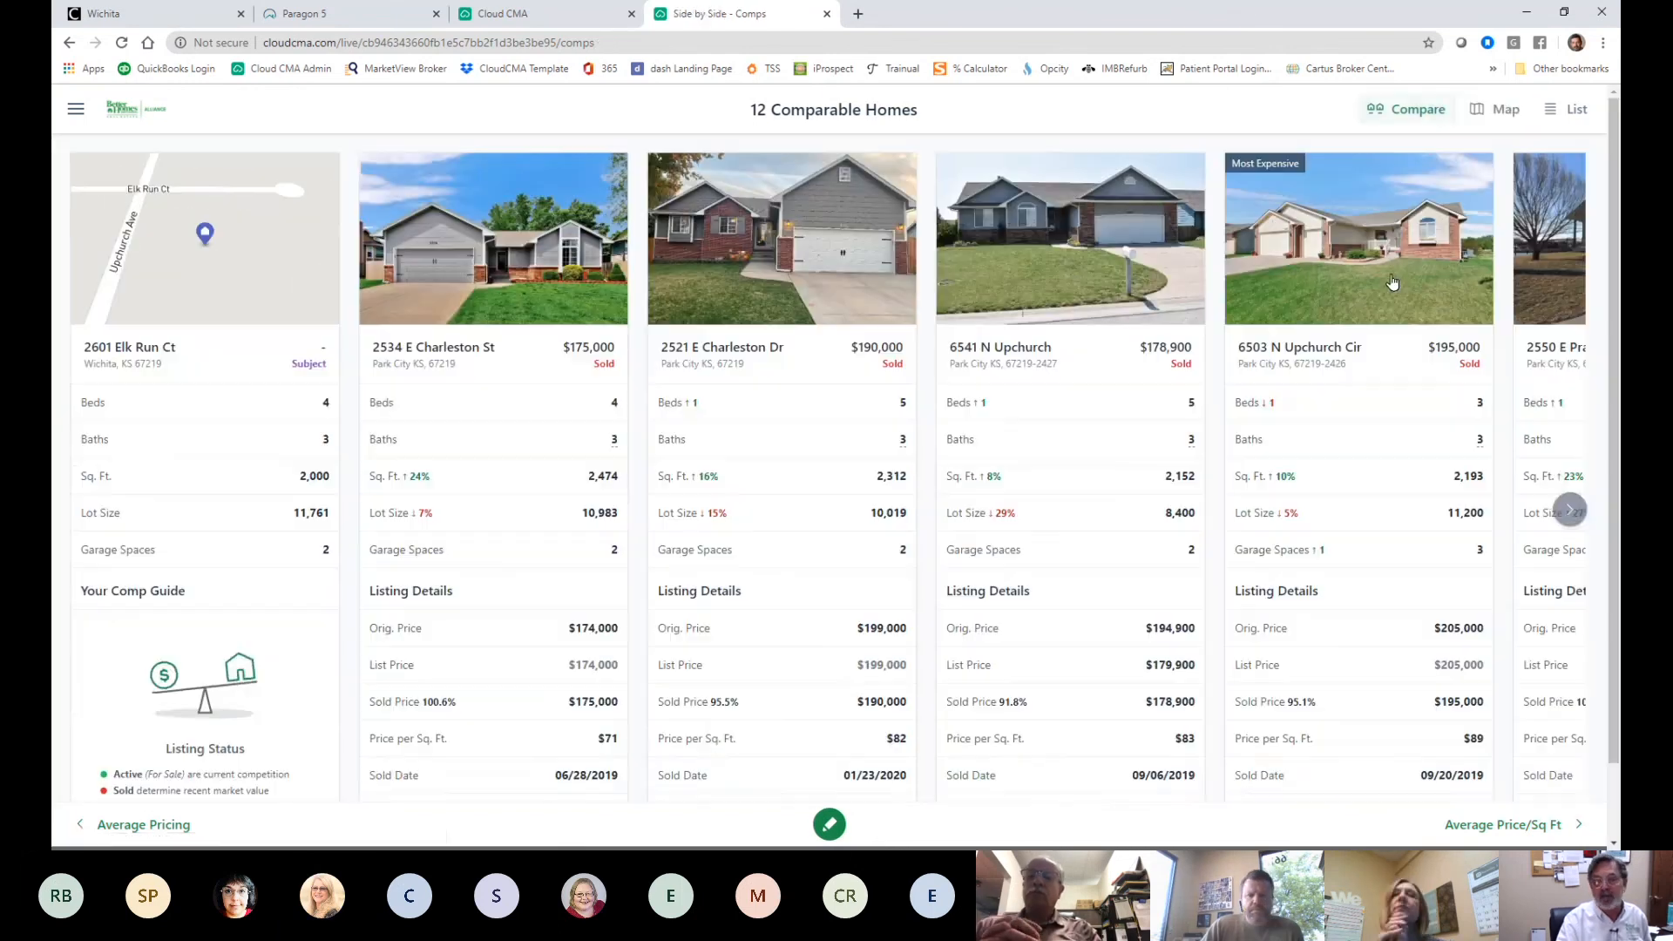
- Advance through the Average Price/Sq. Ft. page to Time to Sell
left_click(1513, 826)
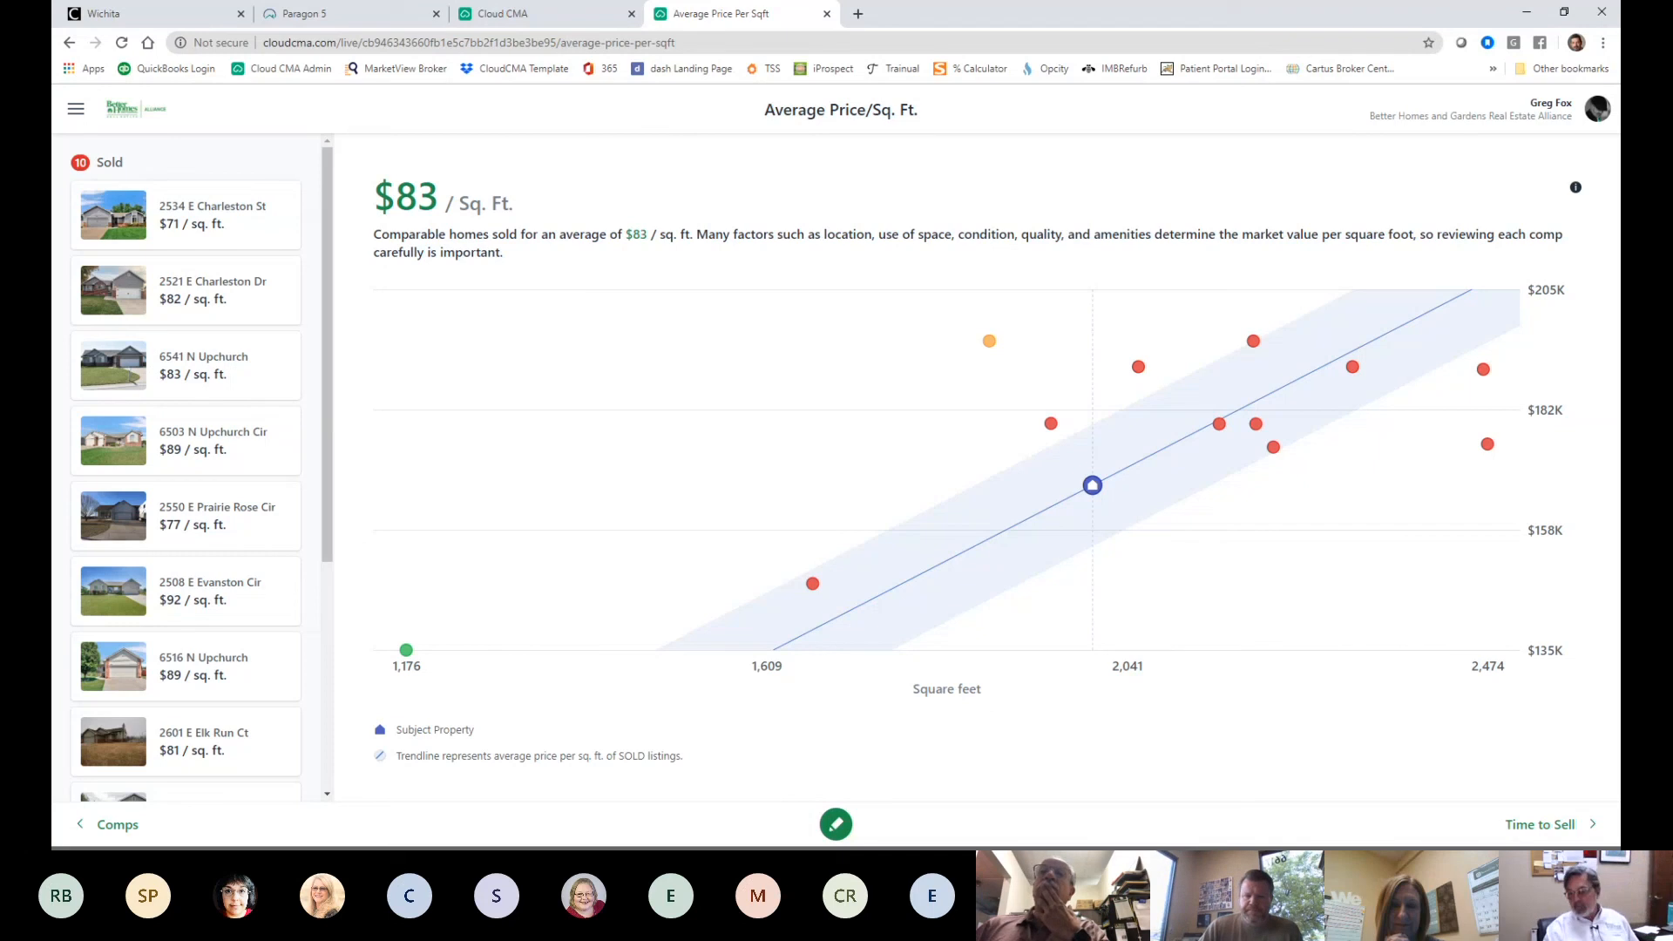
left_click(1546, 827)
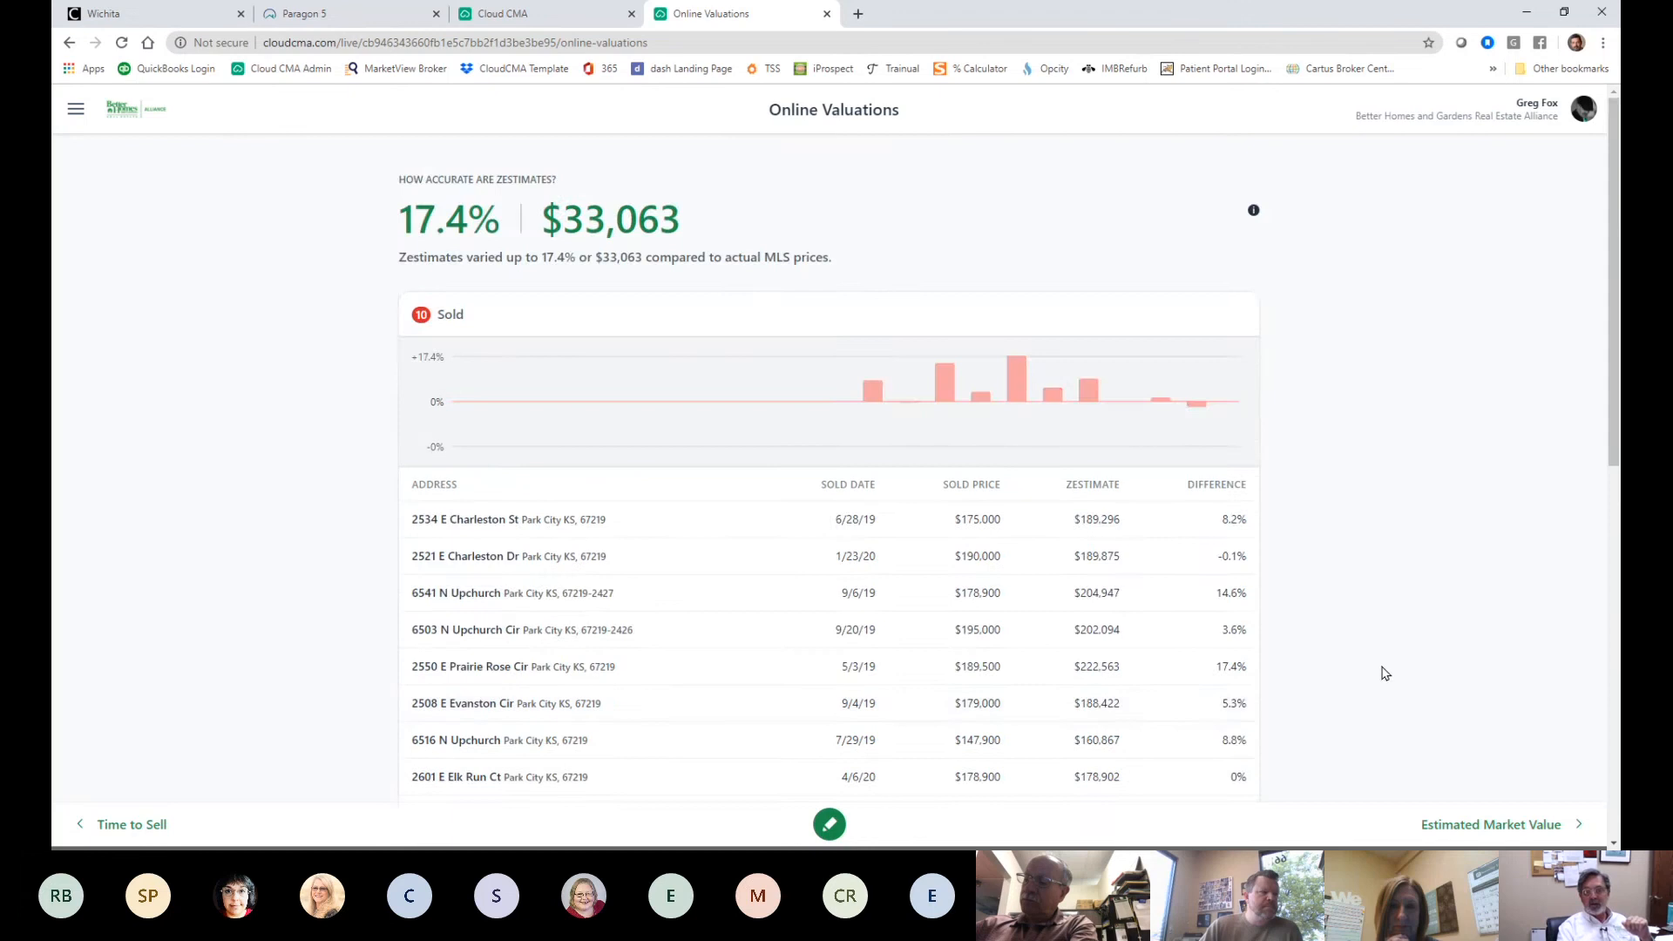
scroll(1381, 667, "down", 4)
scroll(1368, 656, "up", 4)
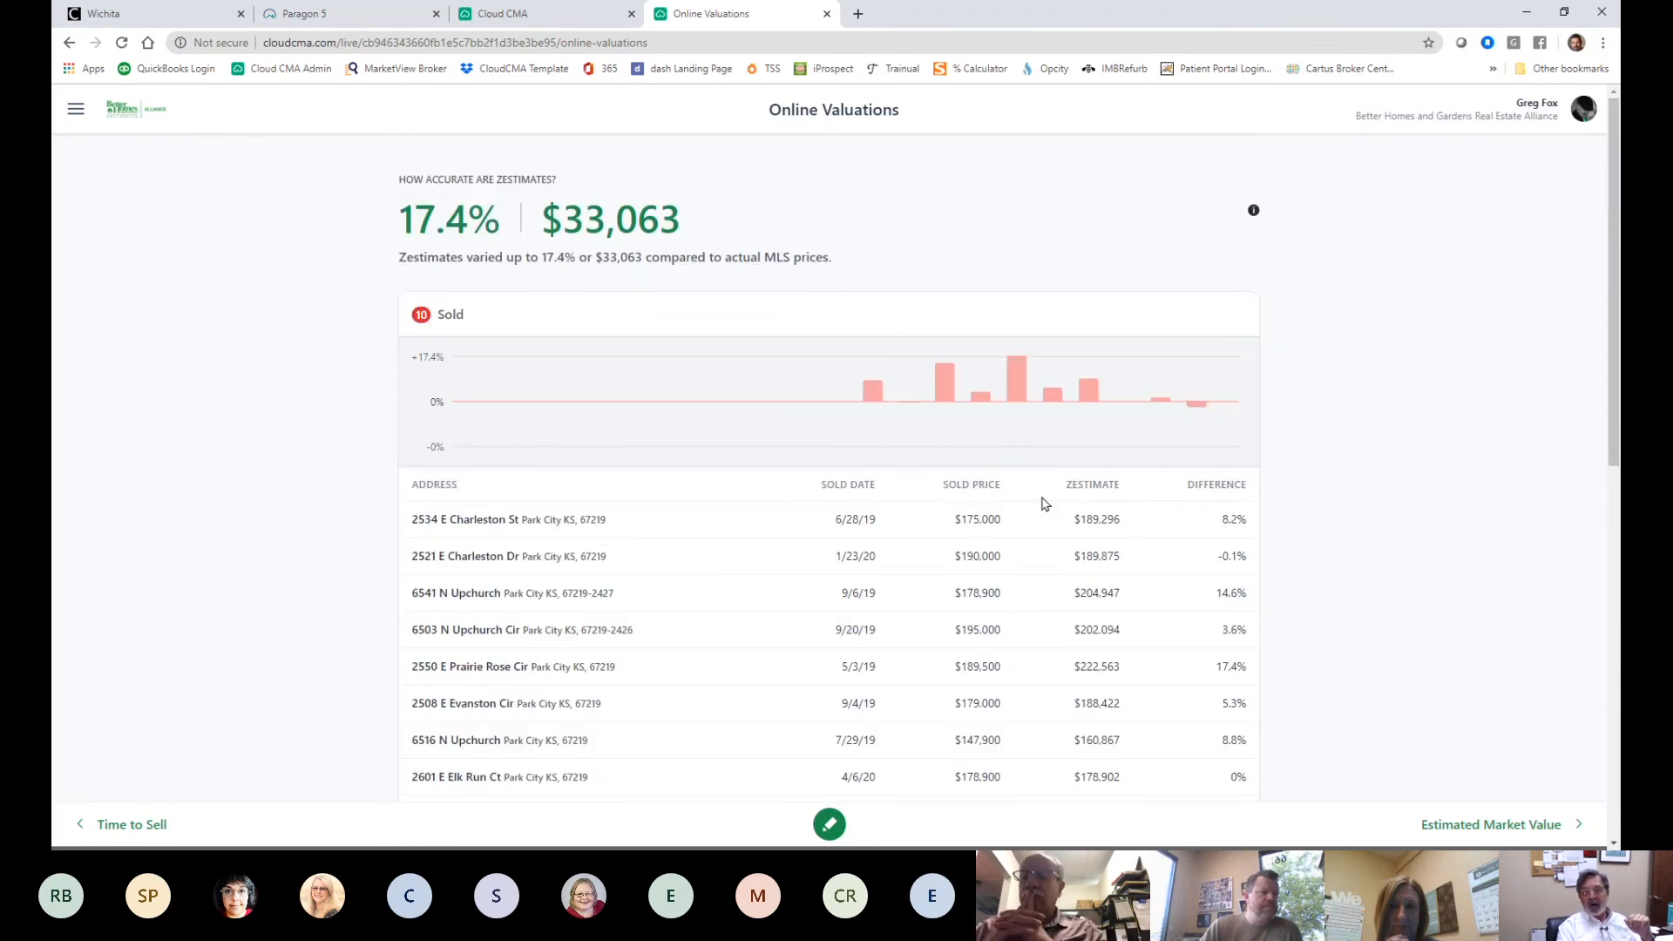
scroll(1045, 504, "down", 1)
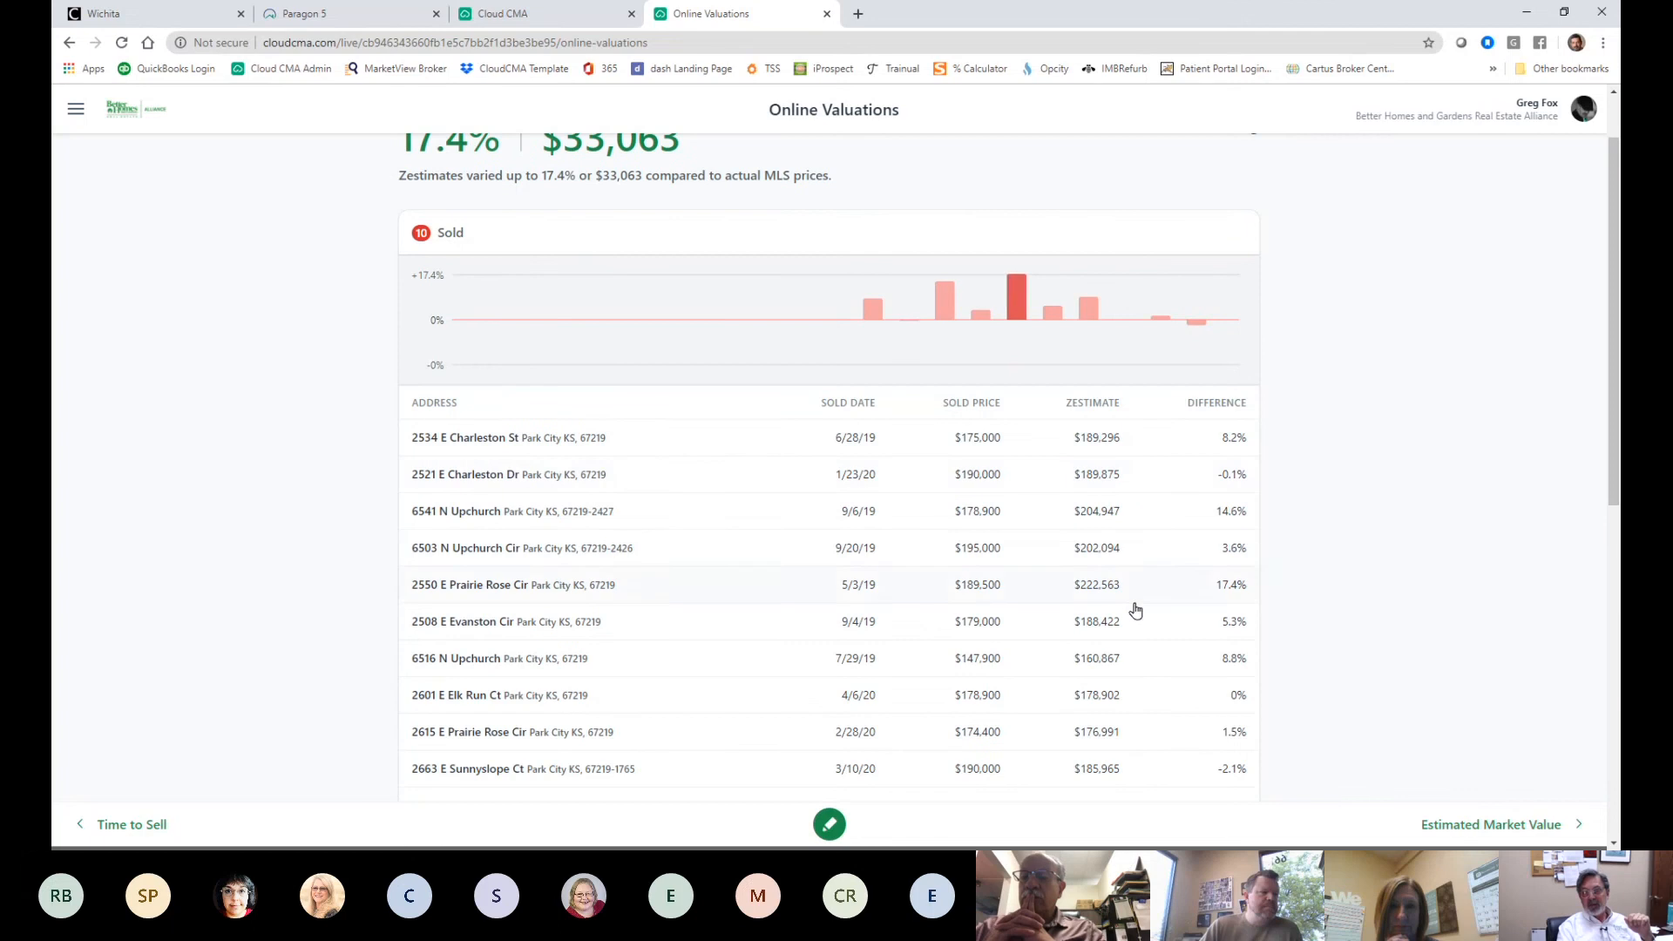
scroll(1147, 672, "down", 1)
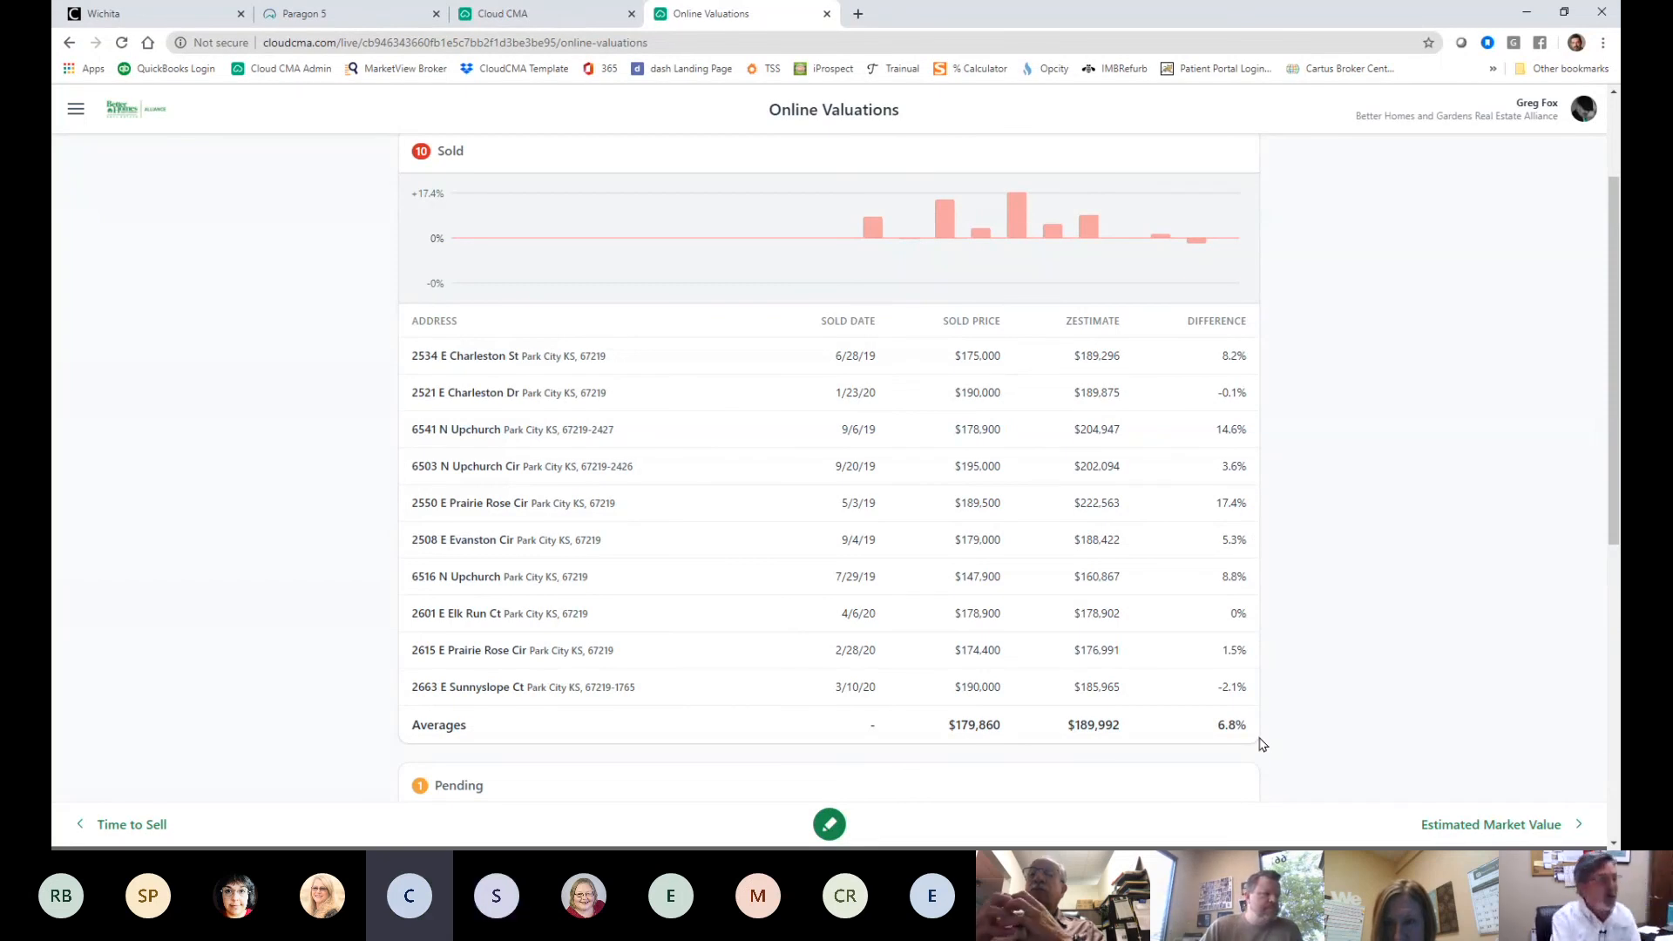
scroll(1124, 575, "down", 3)
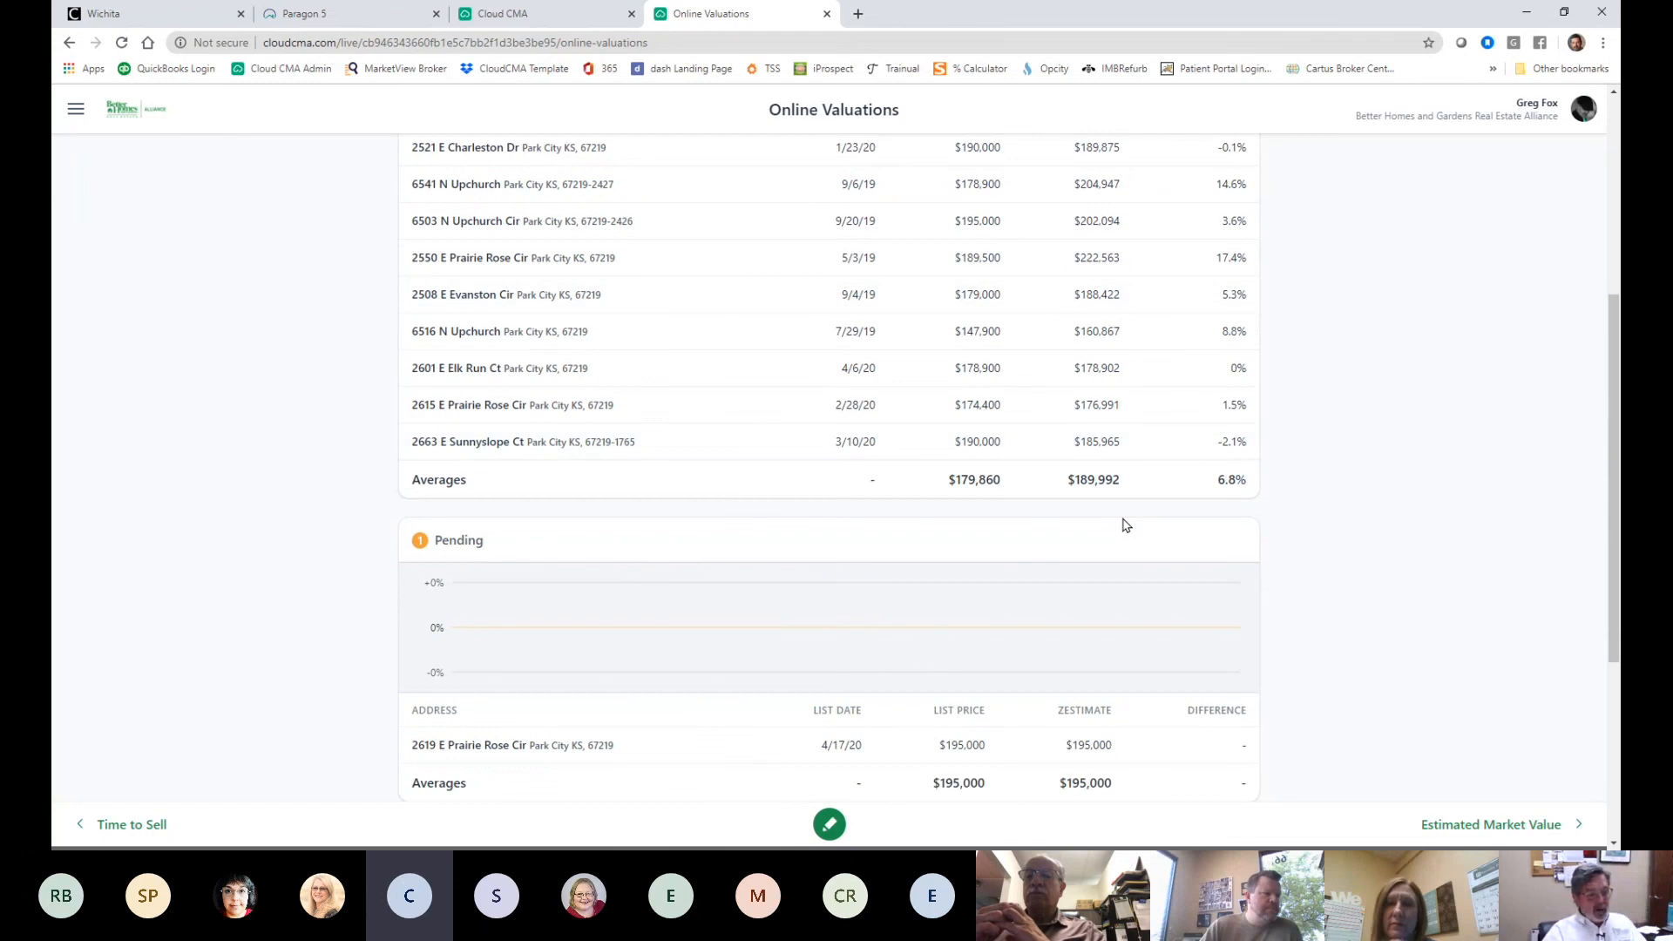
scroll(1250, 506, "down", 4)
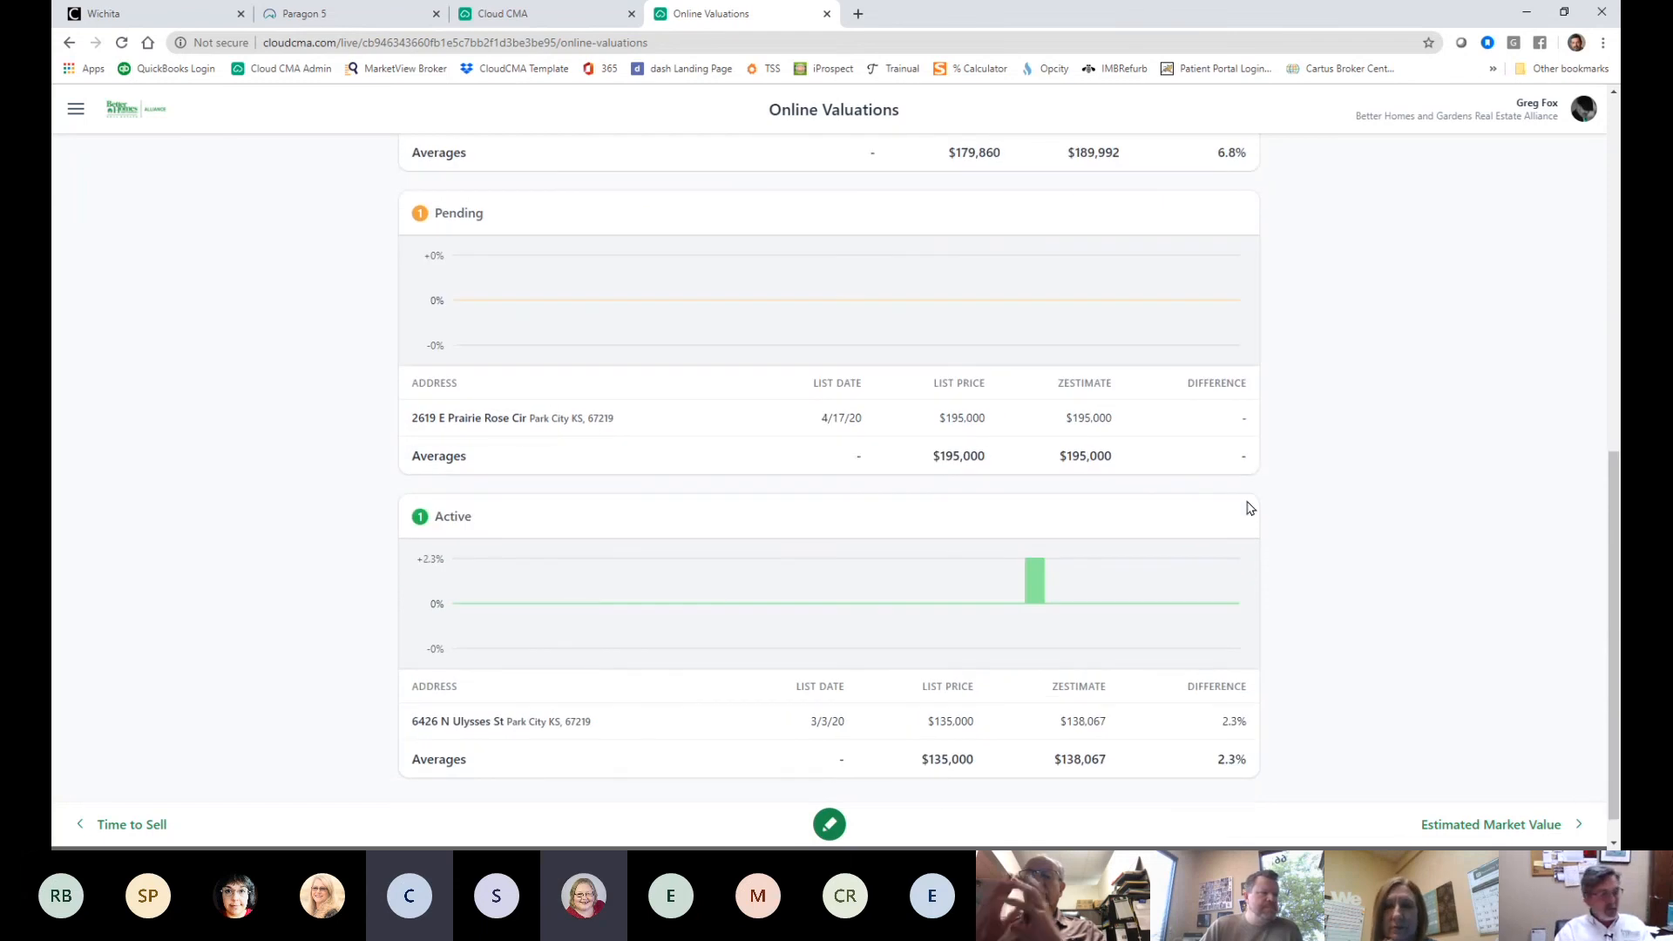
scroll(1339, 506, "up", 7)
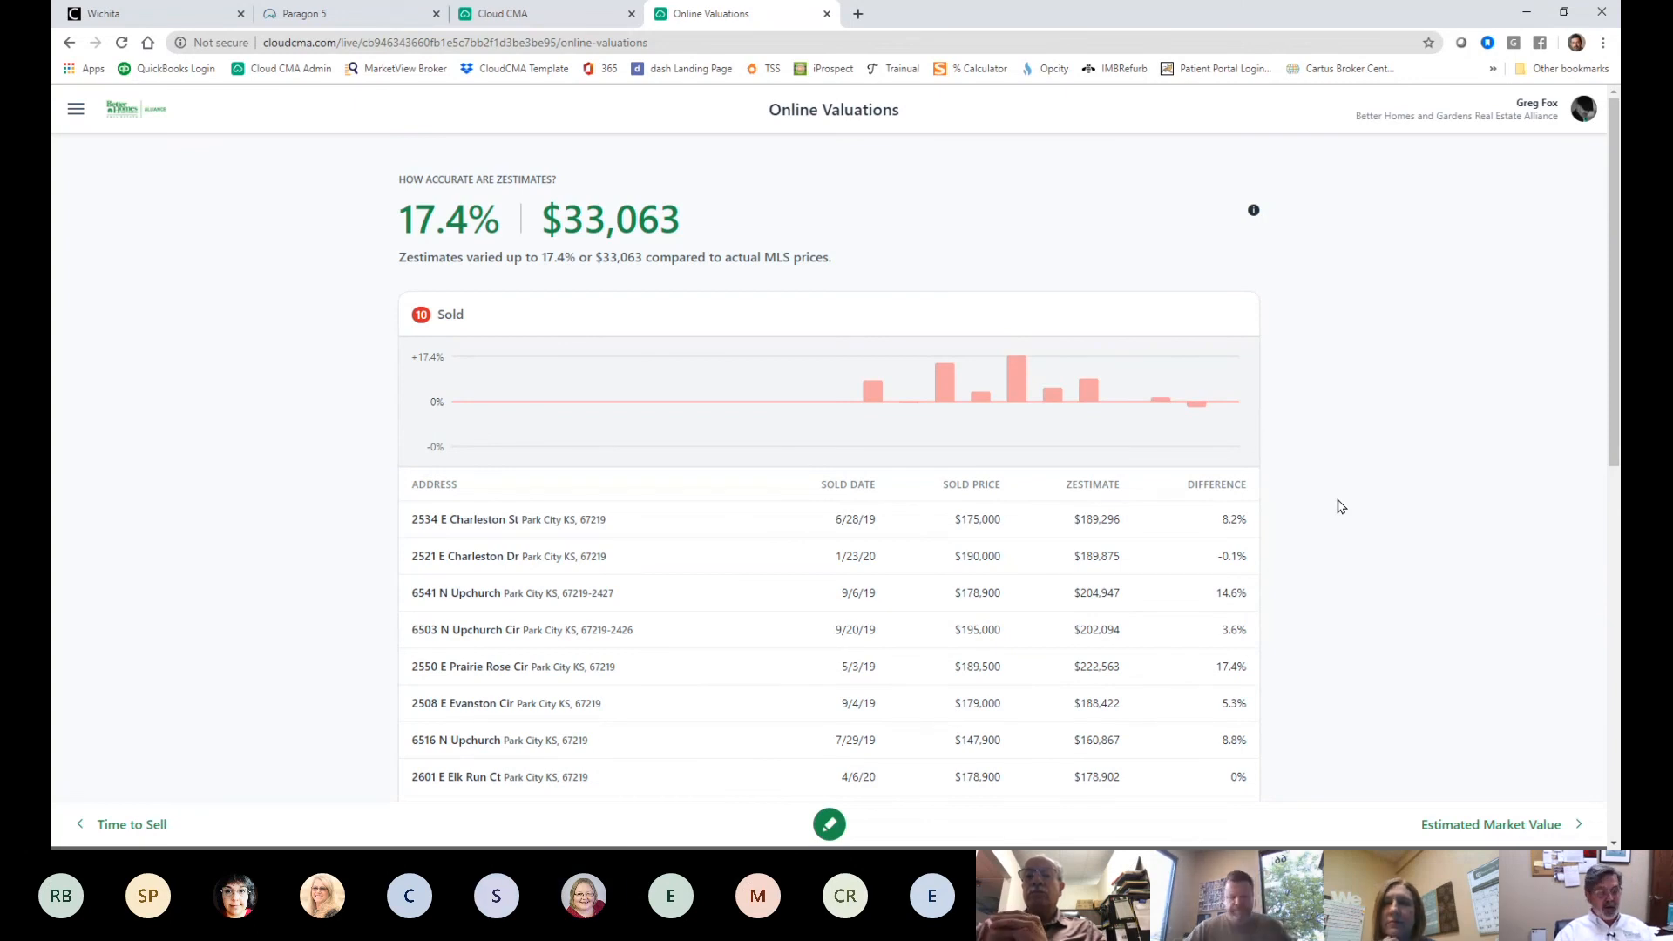
- Reorder report sections, moving Video Test below Estimated Market Value, and hide the Cover Letter
left_click(77, 112)
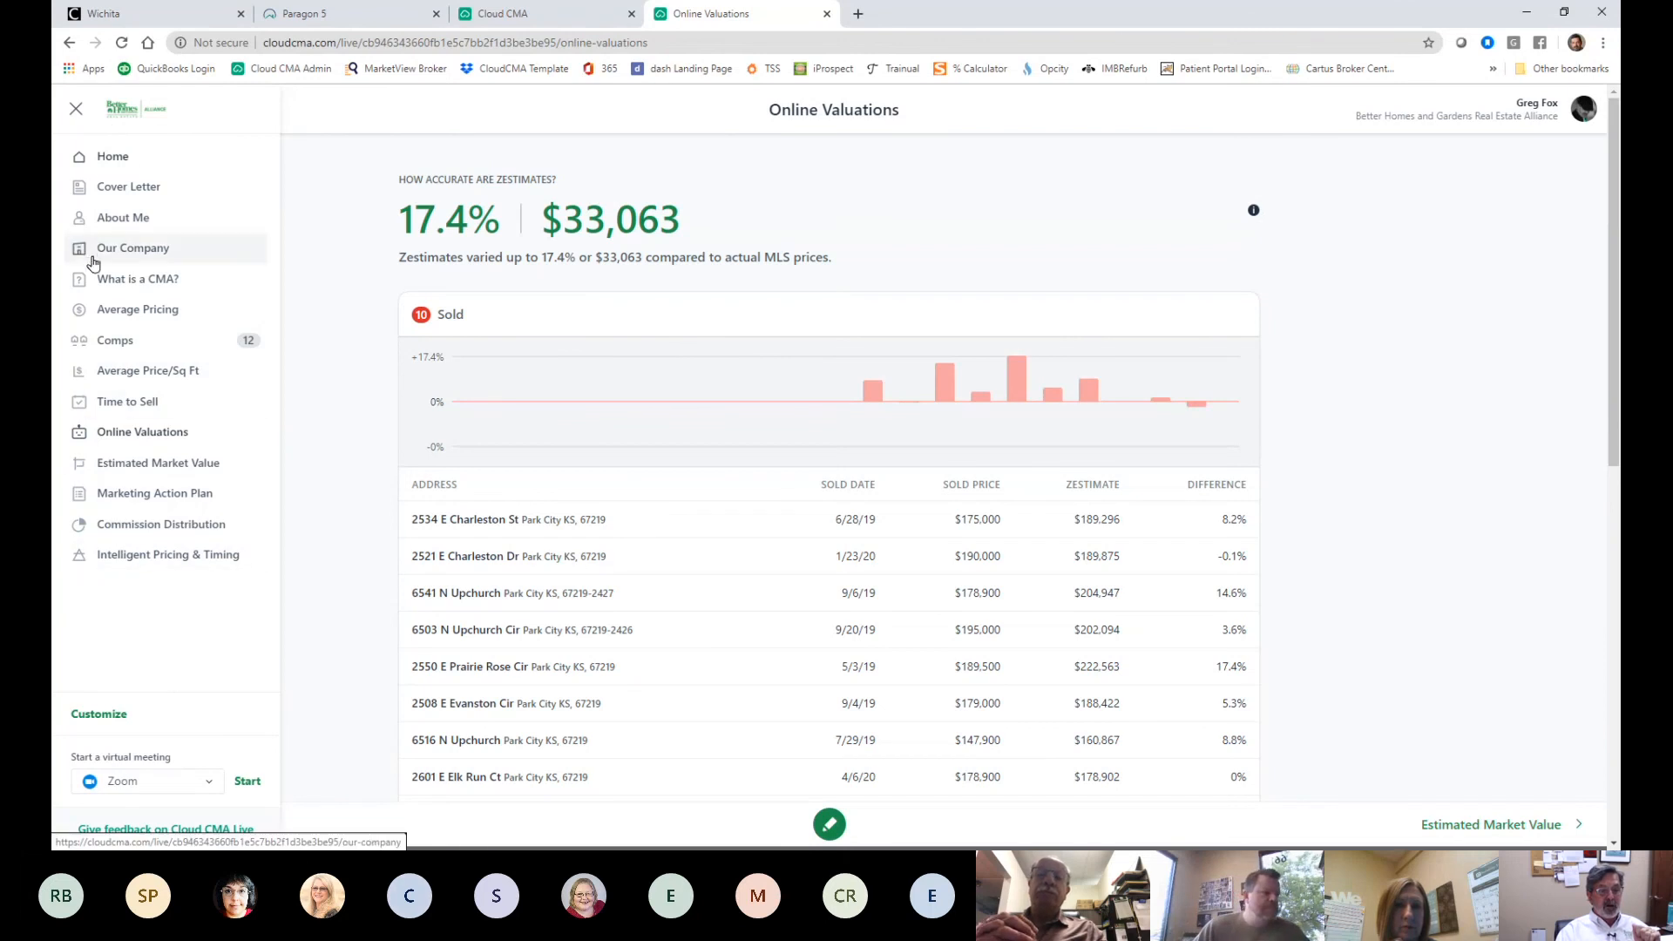
left_click(98, 715)
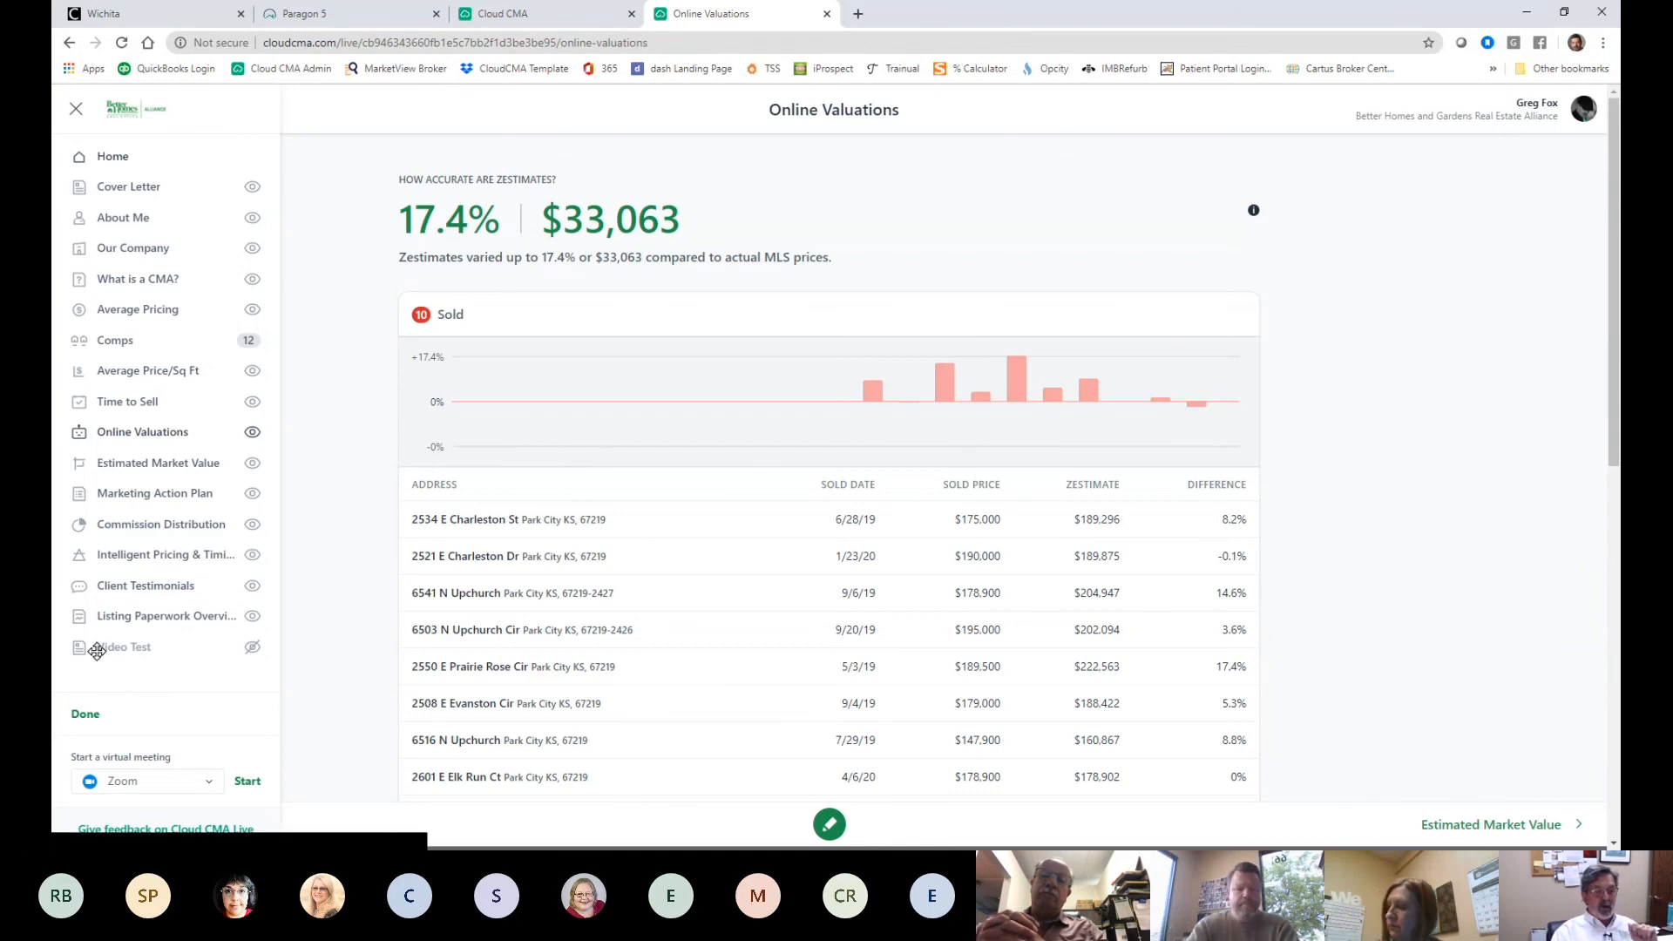
left_click_drag(120, 646, 131, 218)
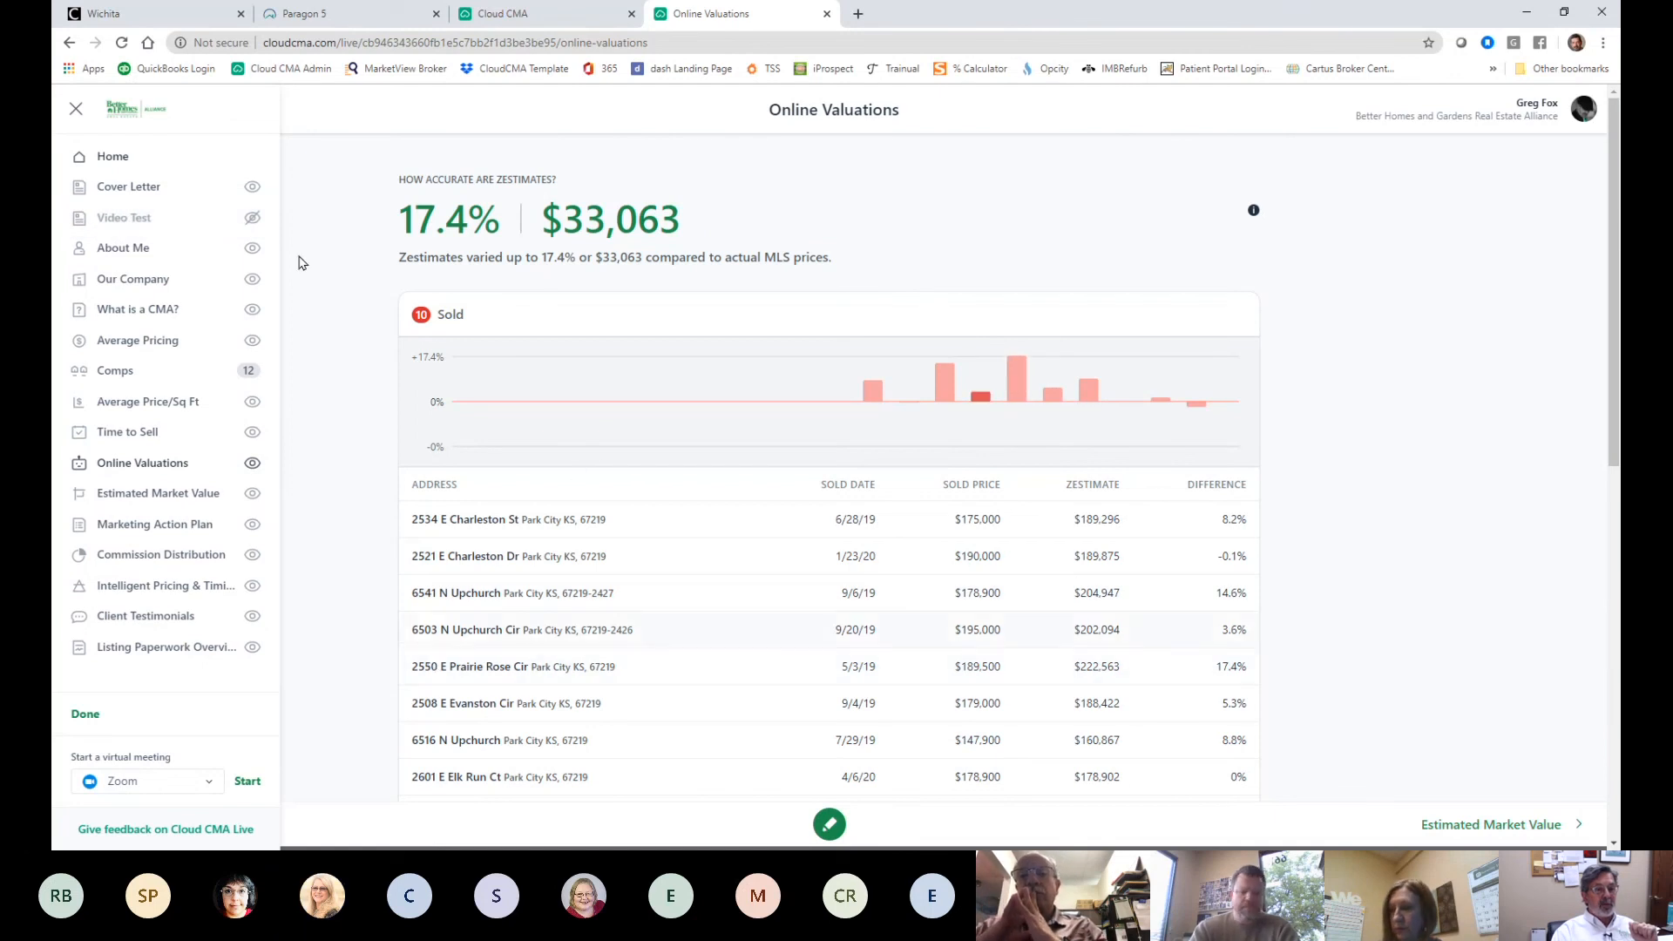
left_click(252, 190)
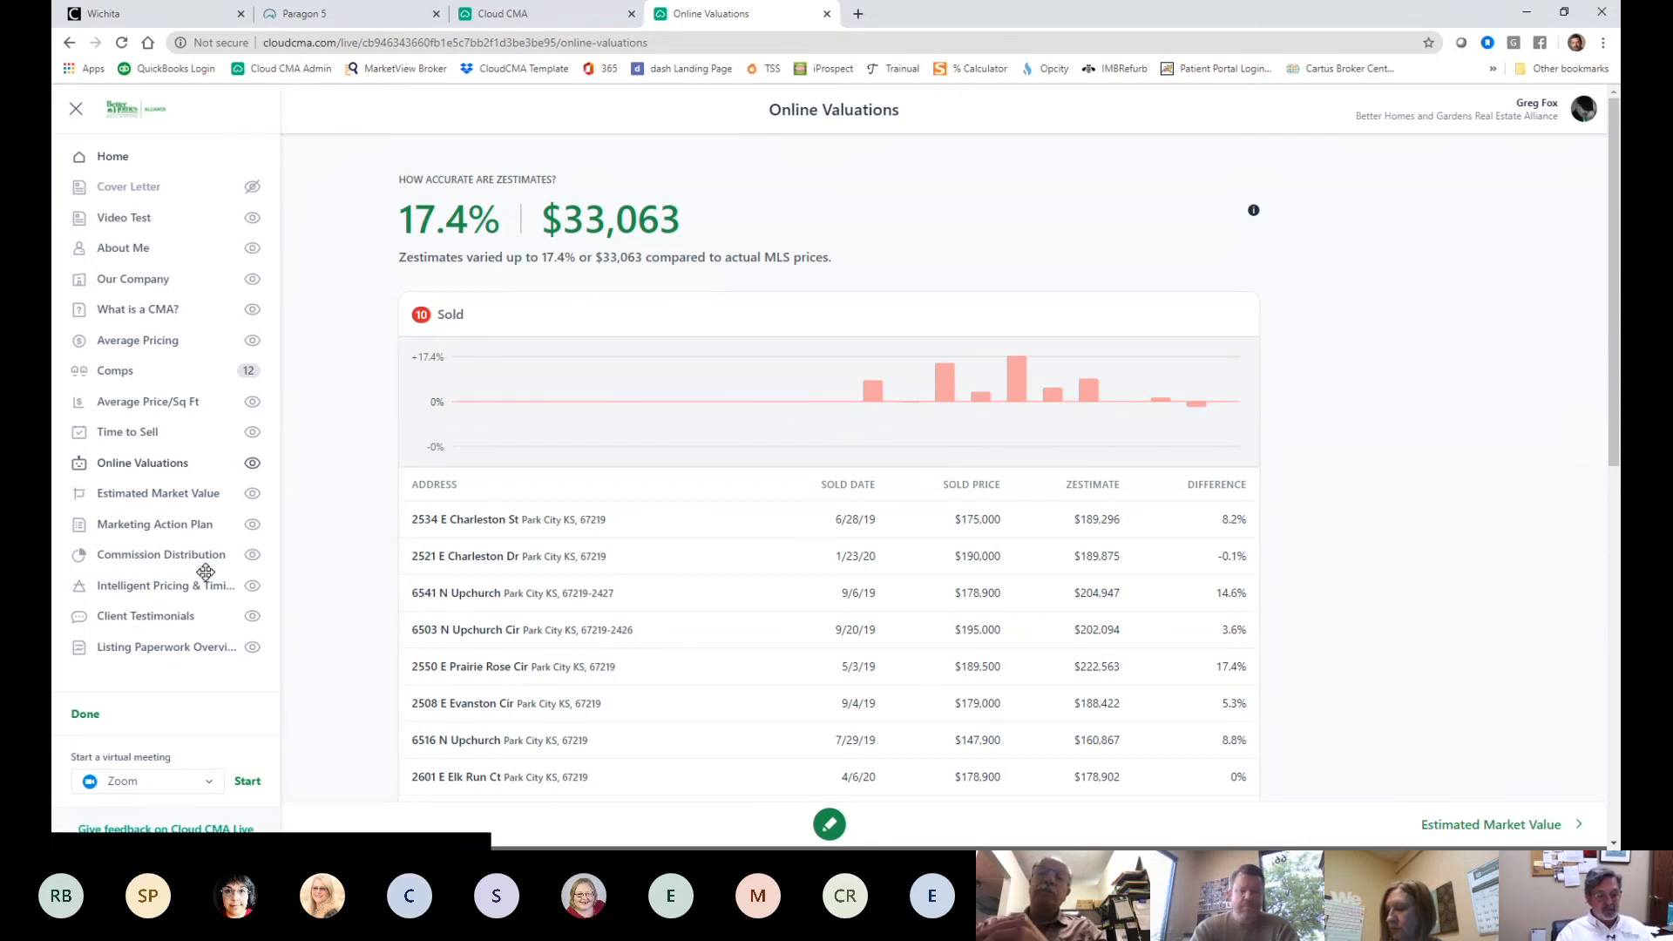
left_click(87, 714)
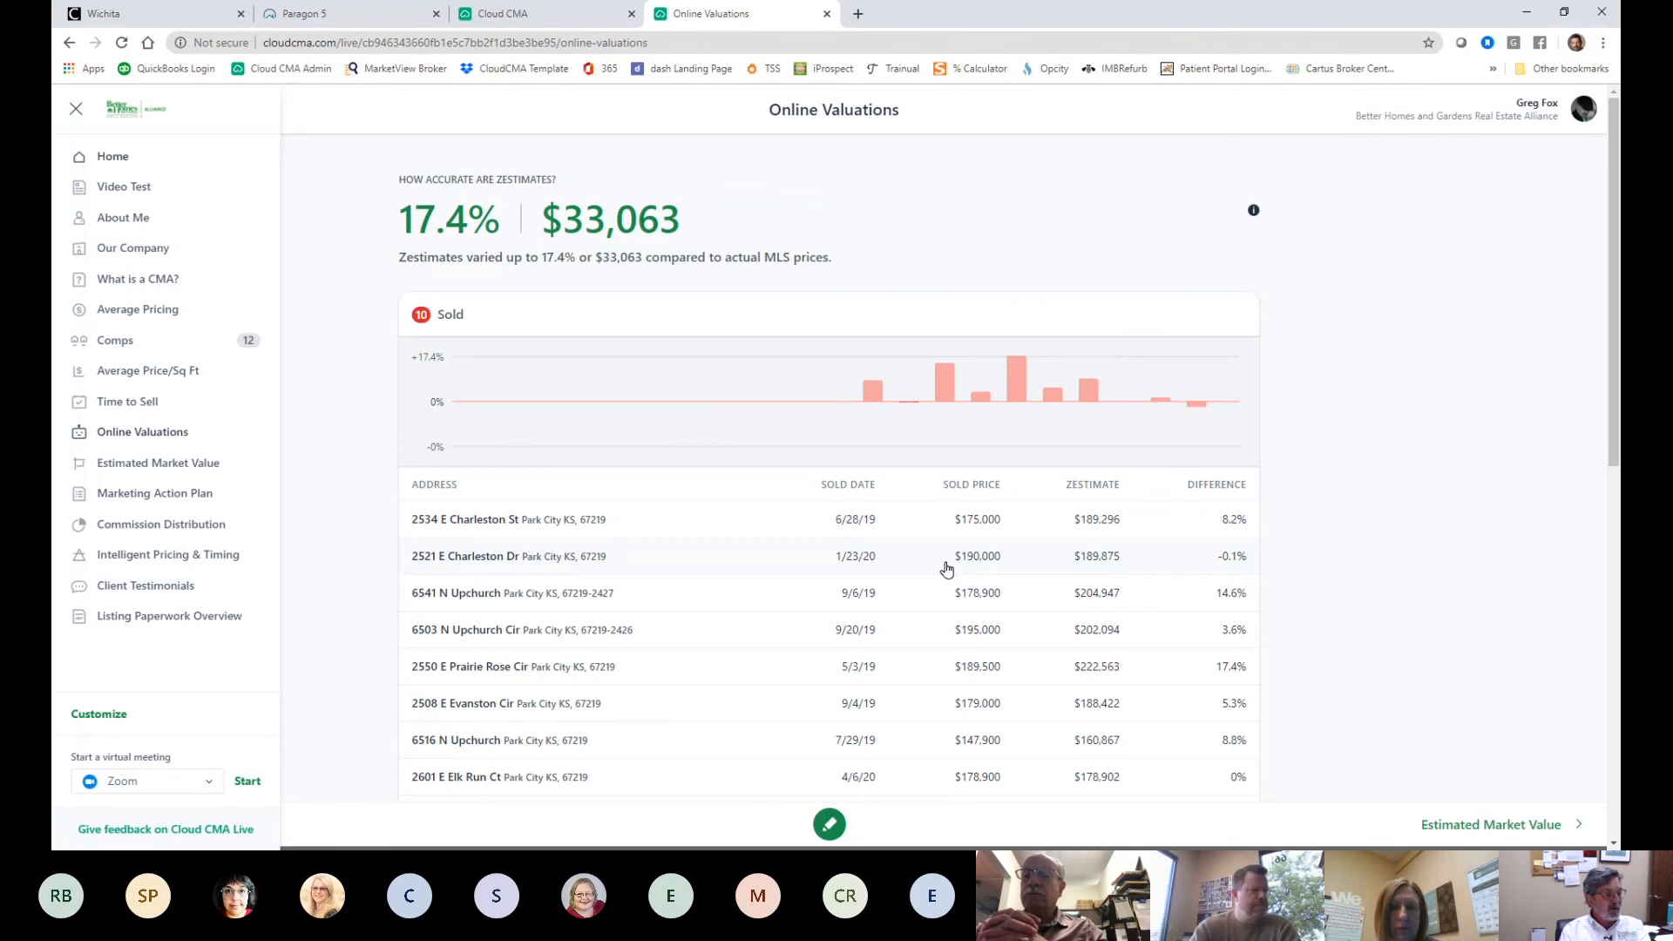
- Return to the report home, then close the Live Report and Cloud CMA dashboard tabs
left_click(116, 159)
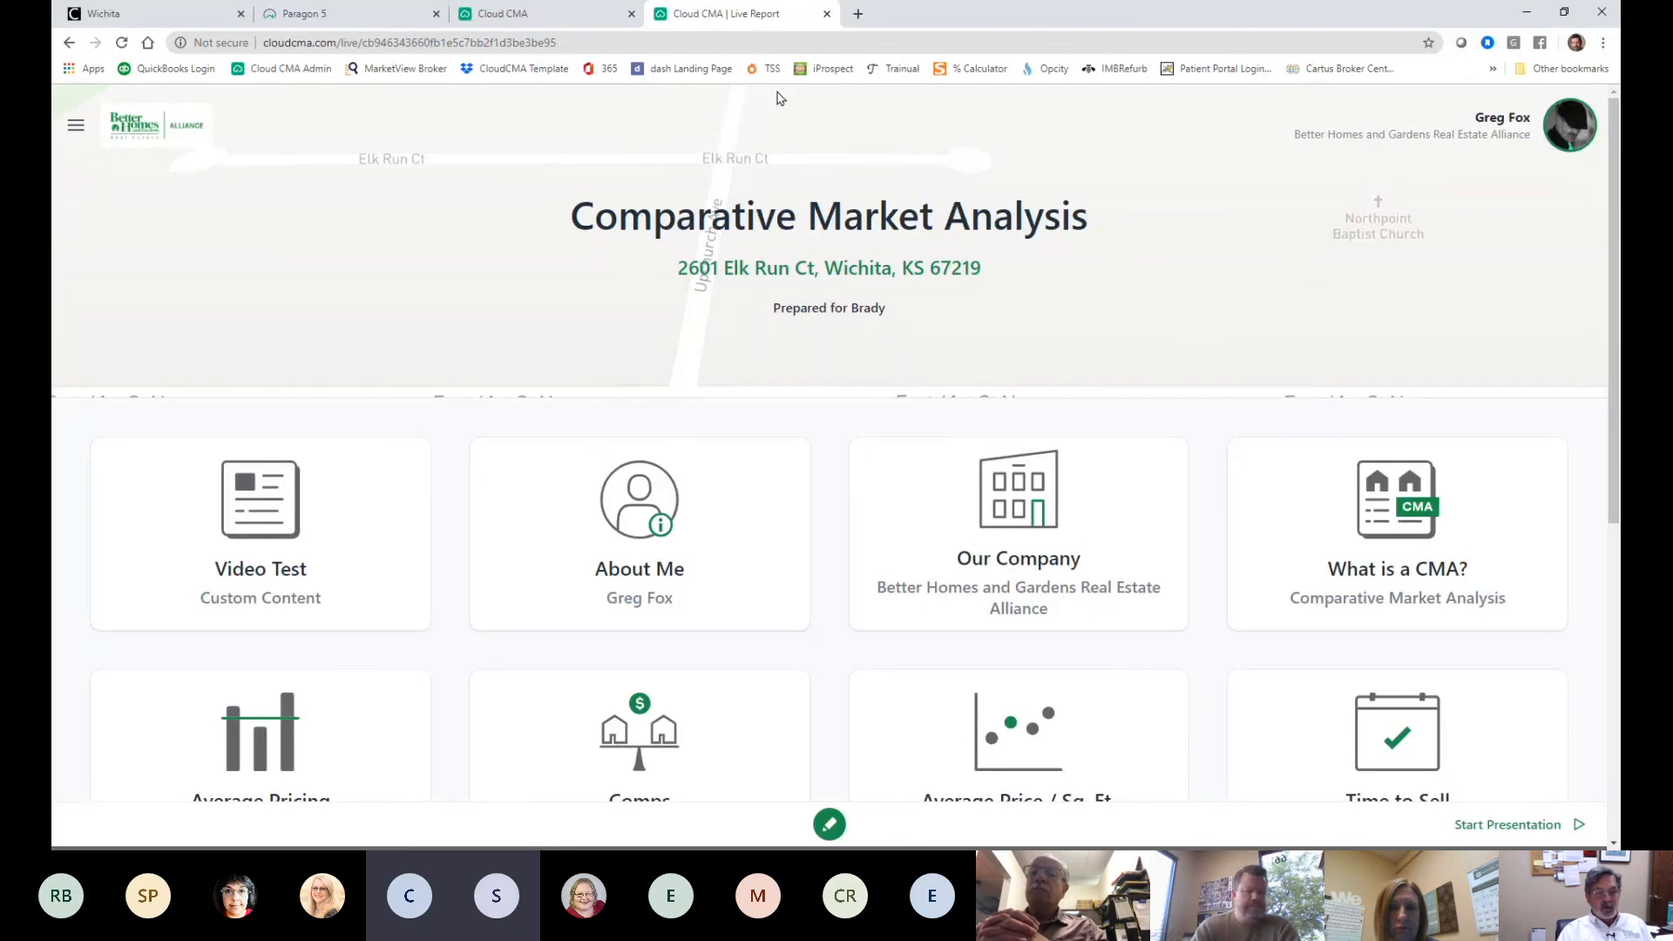
left_click(826, 14)
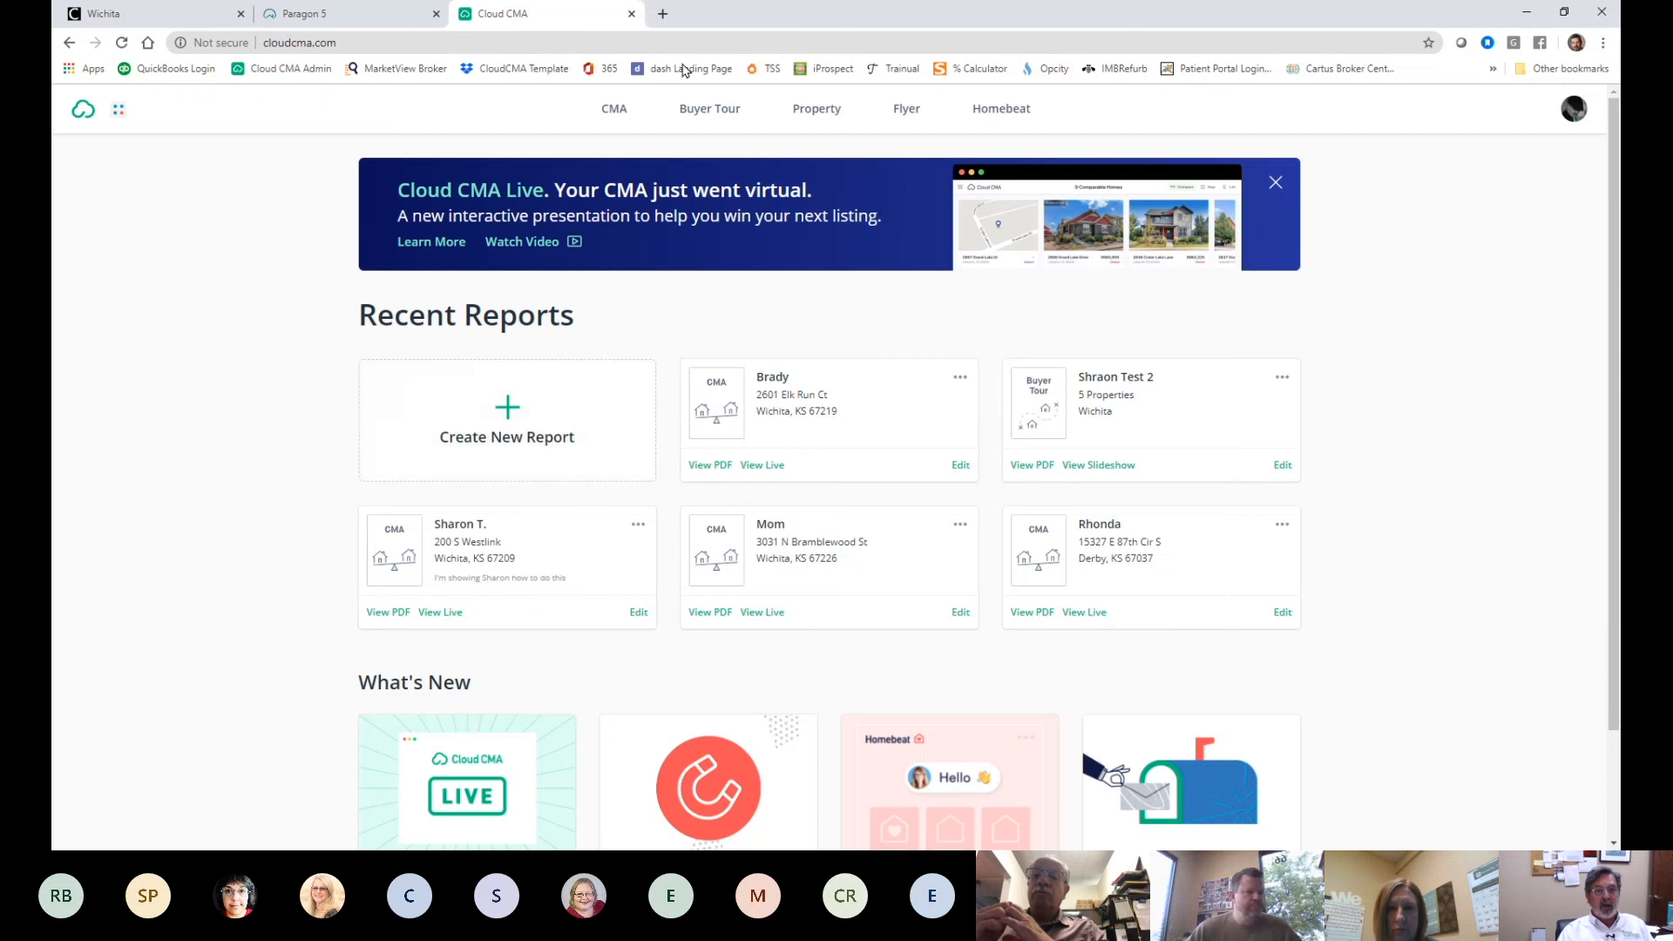
left_click(630, 15)
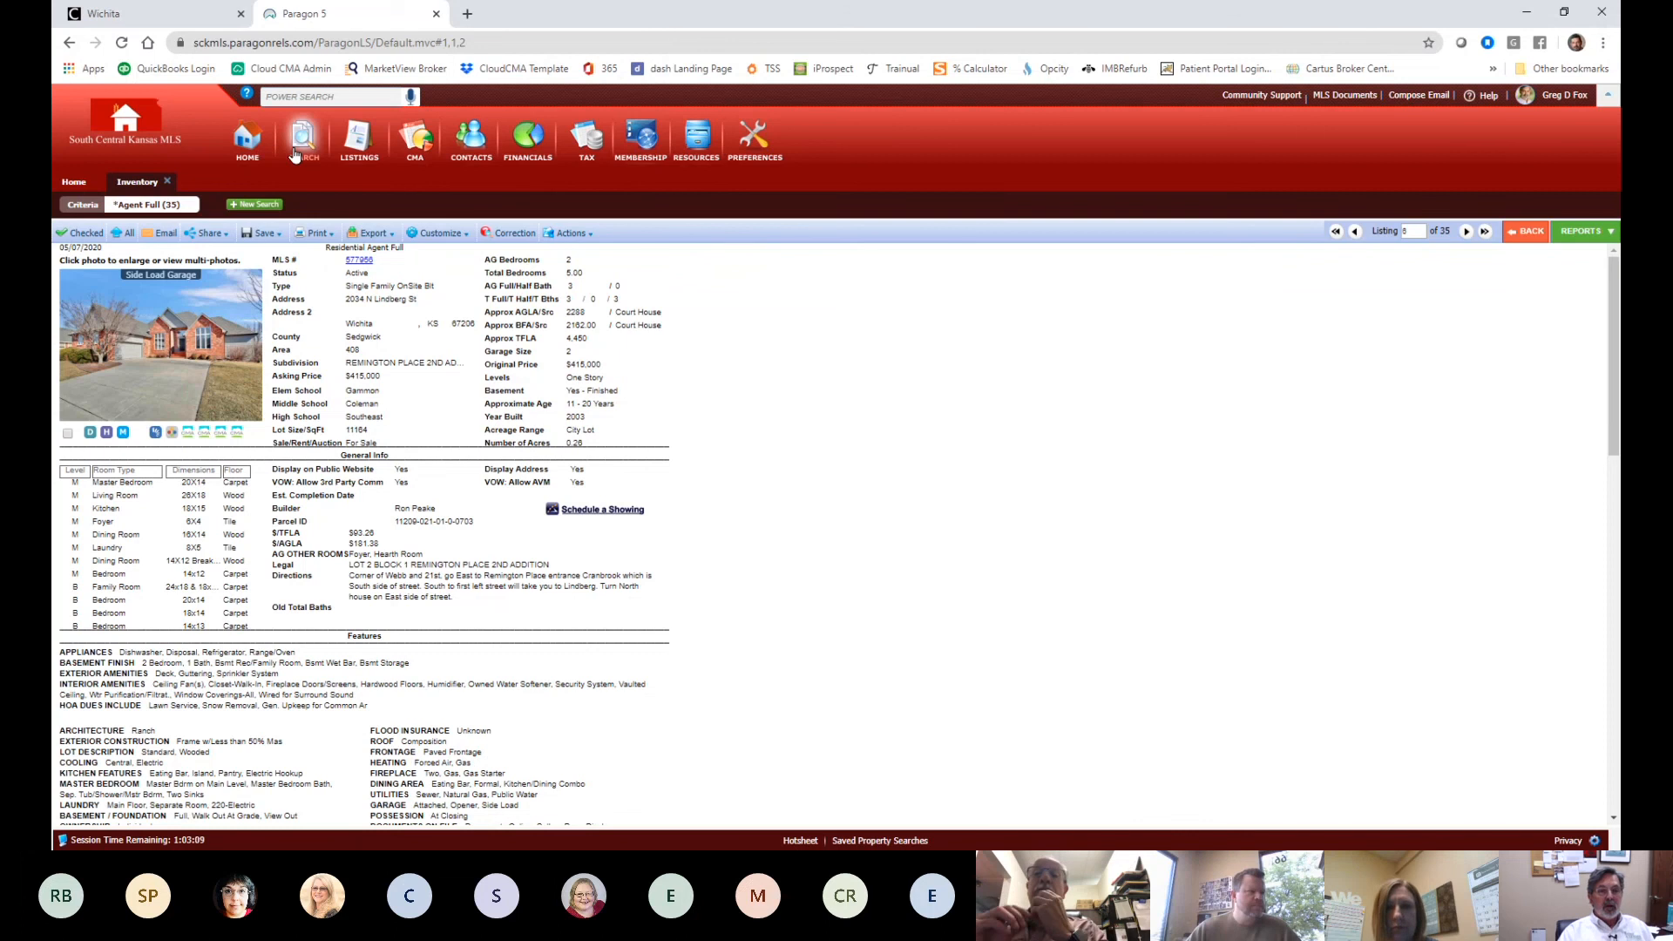
- Start a Paragon Inventory search for Another Agent's Listings with an empty agent lookup
mouse_move(293, 156)
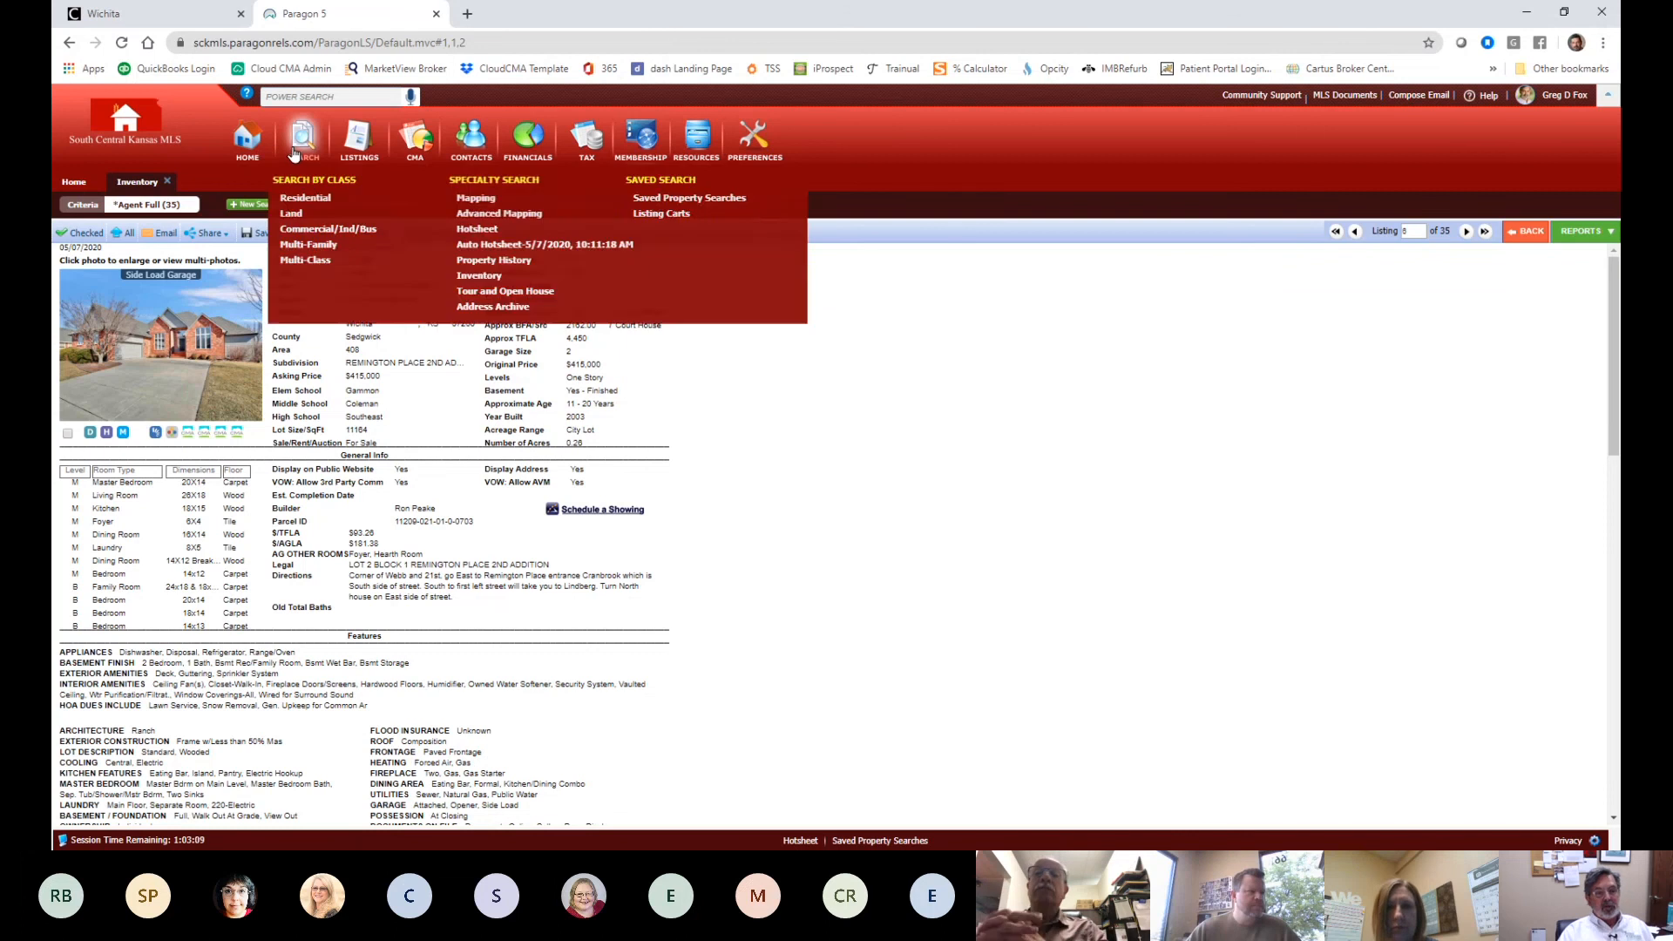
left_click(479, 277)
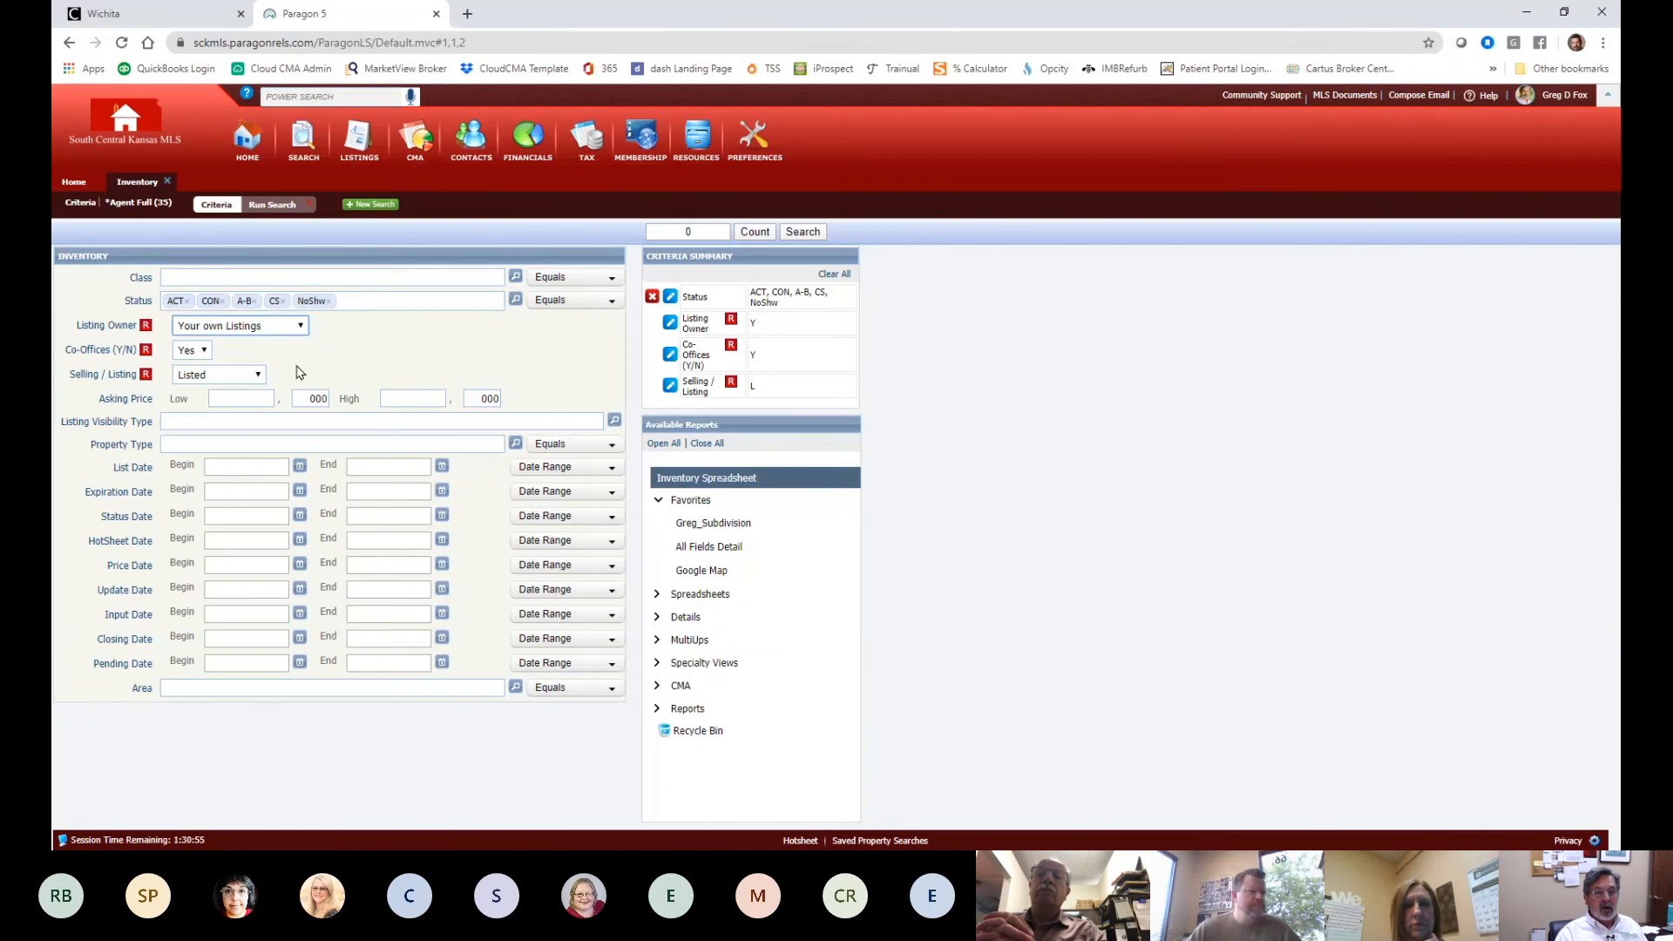
left_click(299, 373)
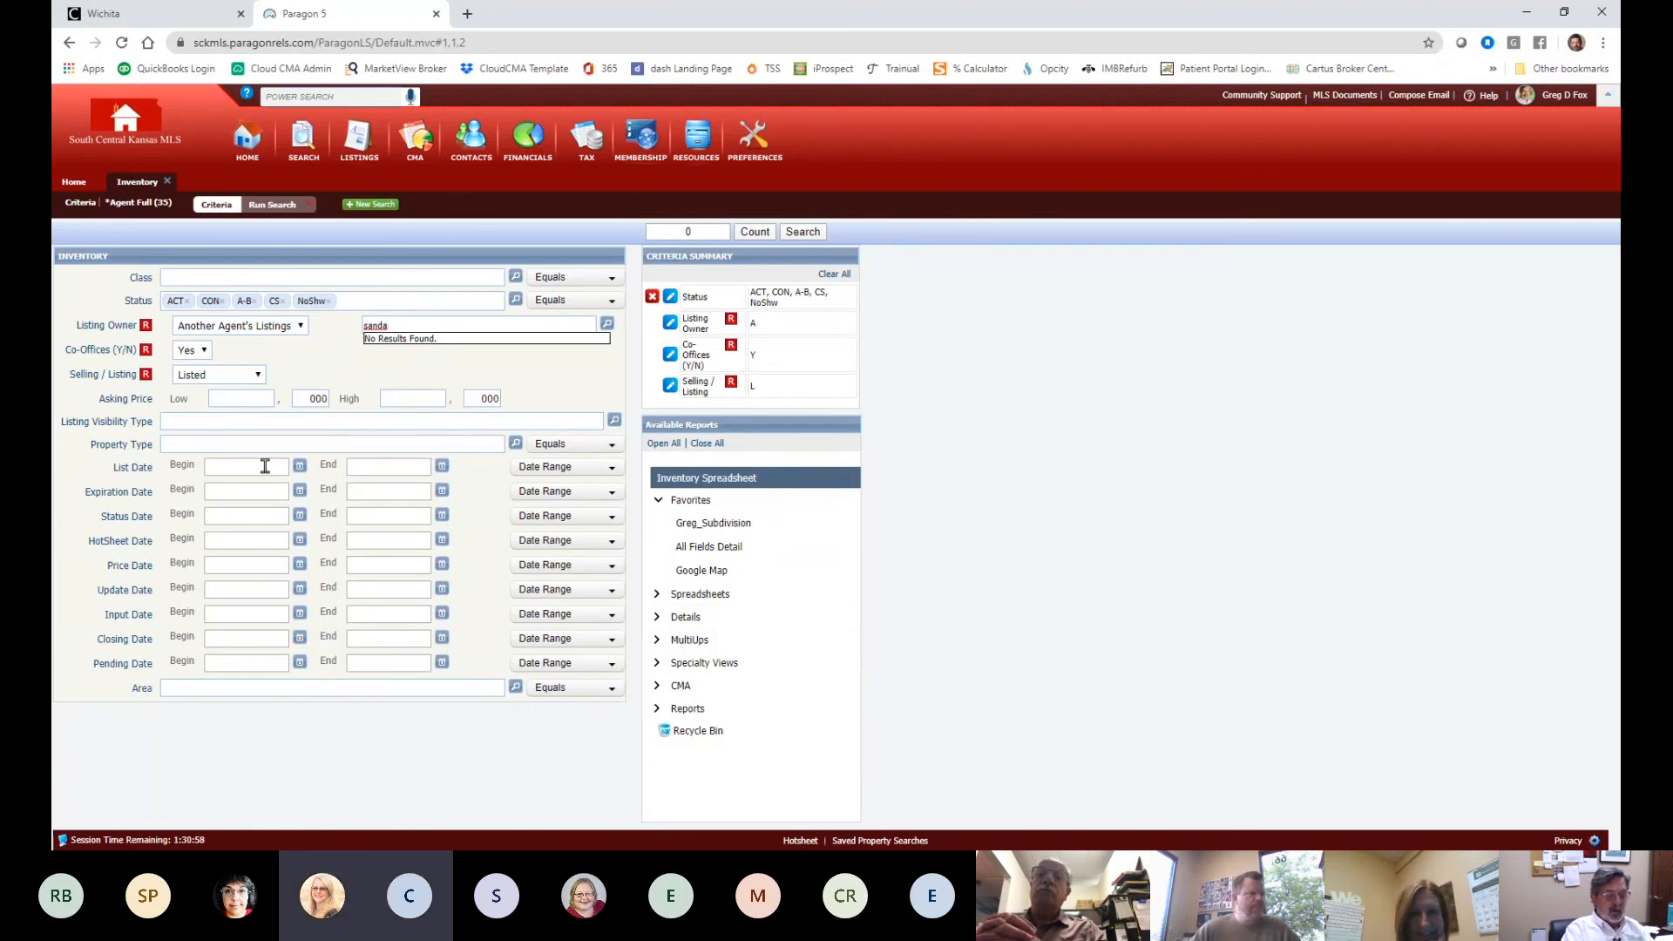
key("BackSpace")
key("BackSpace")
key("BackSpace")
key("BackSpace")
key("BackSpace")
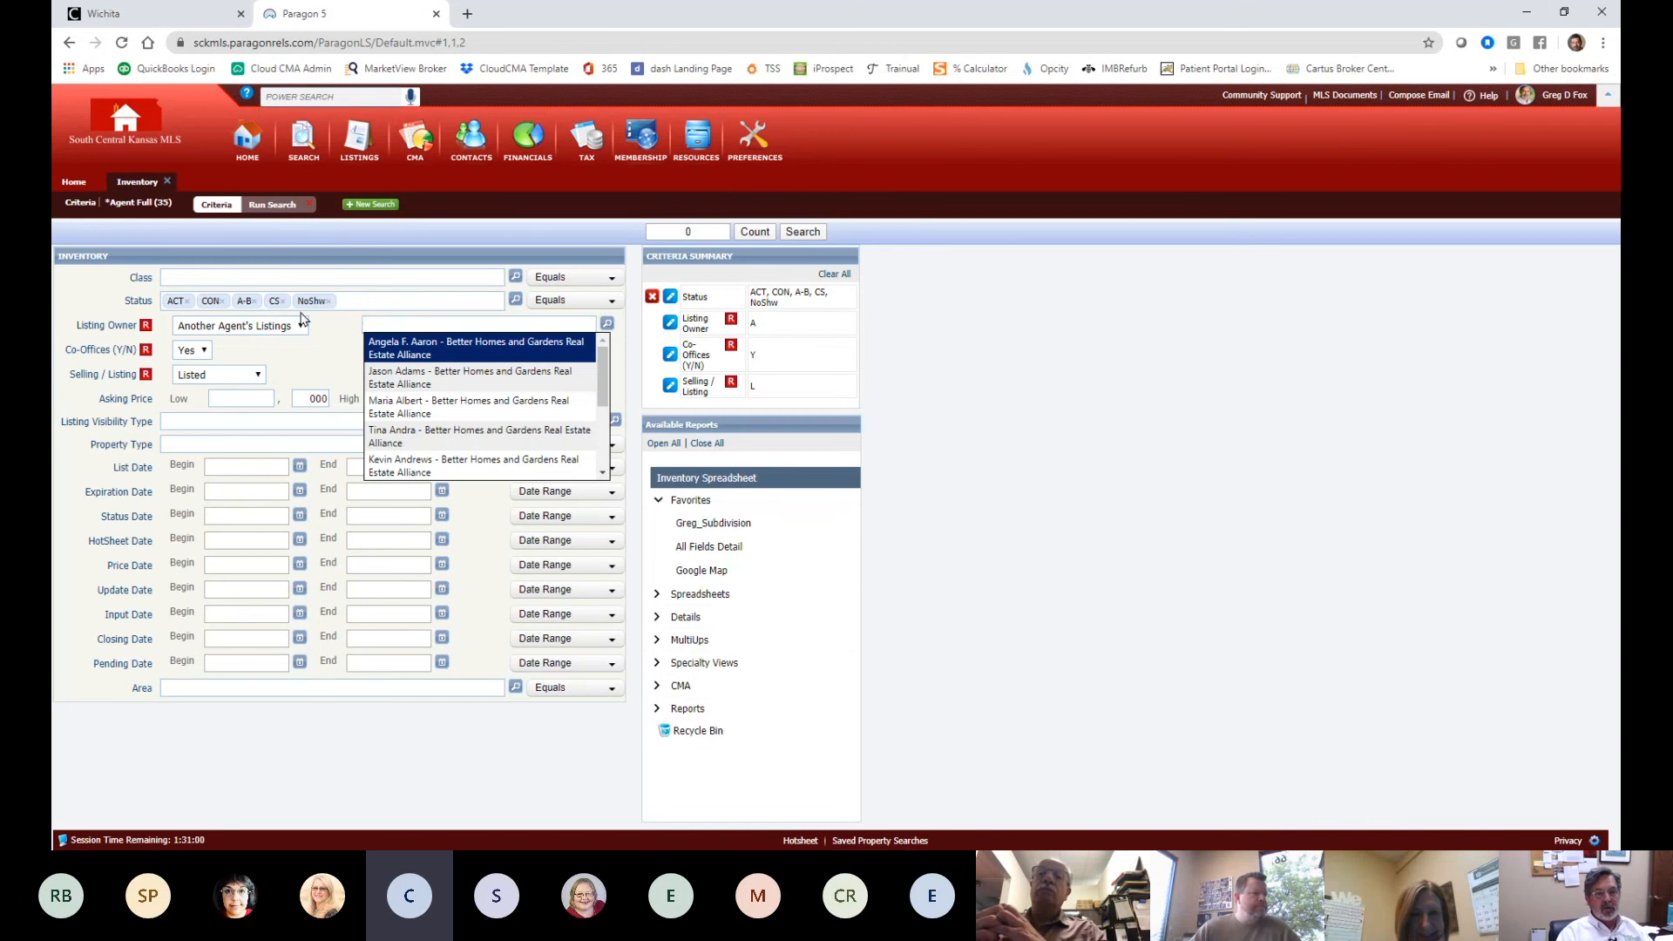
left_click(303, 326)
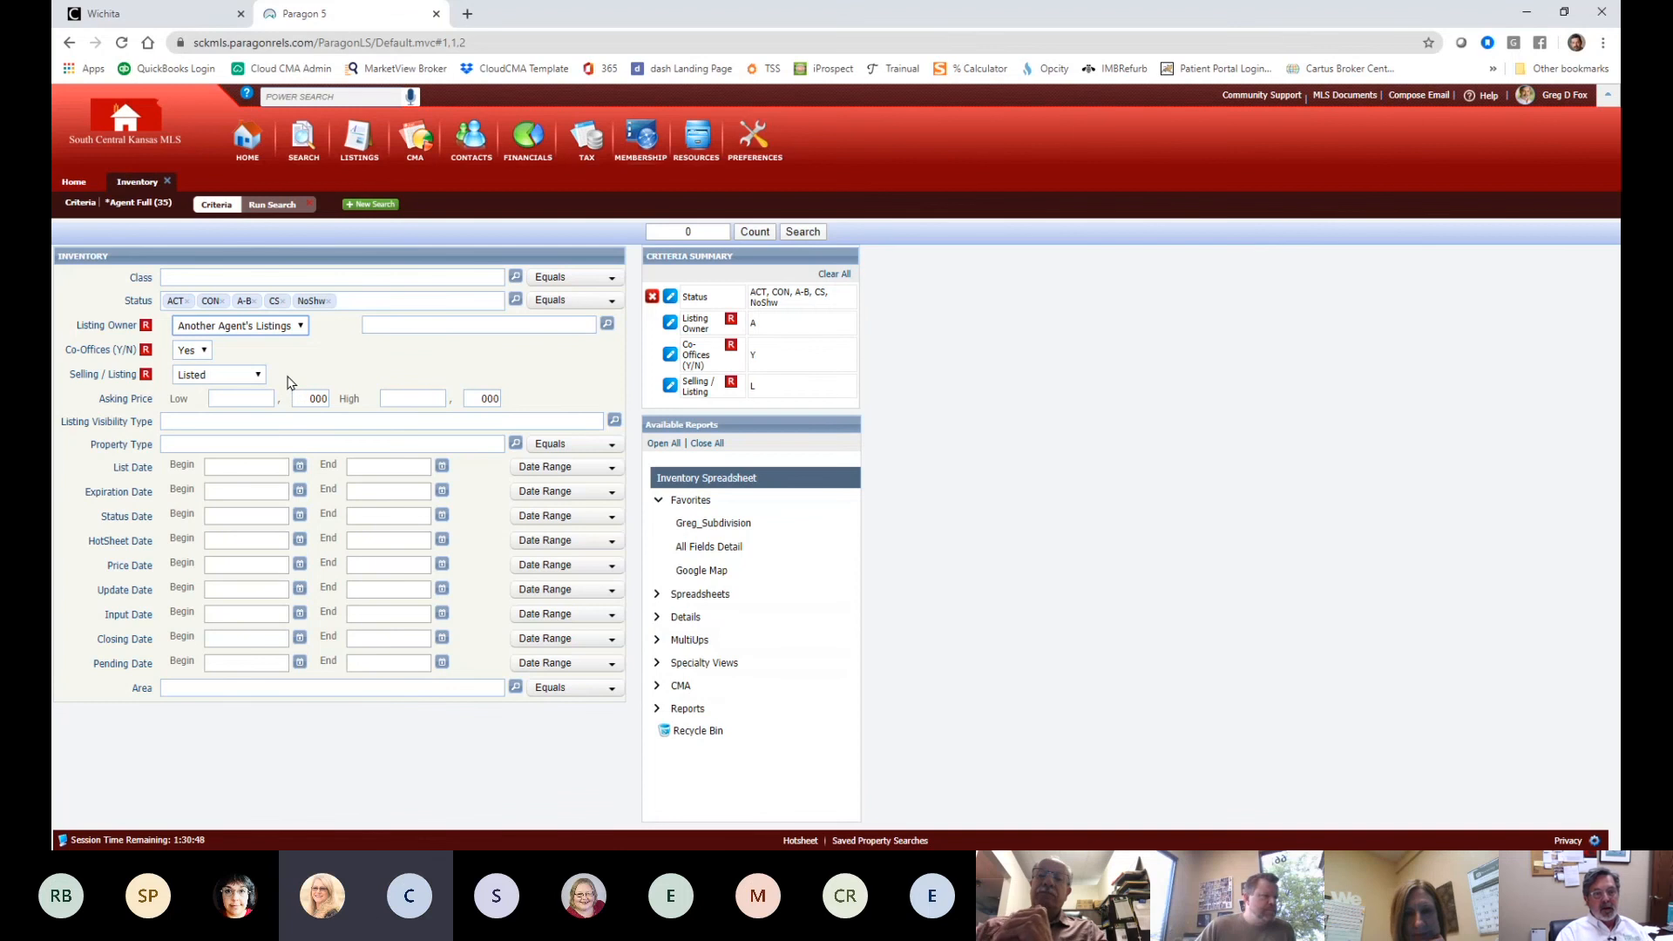
- Choose the other agent as Listing Owner and add PND and ALL SOLD to Status
left_click(368, 326)
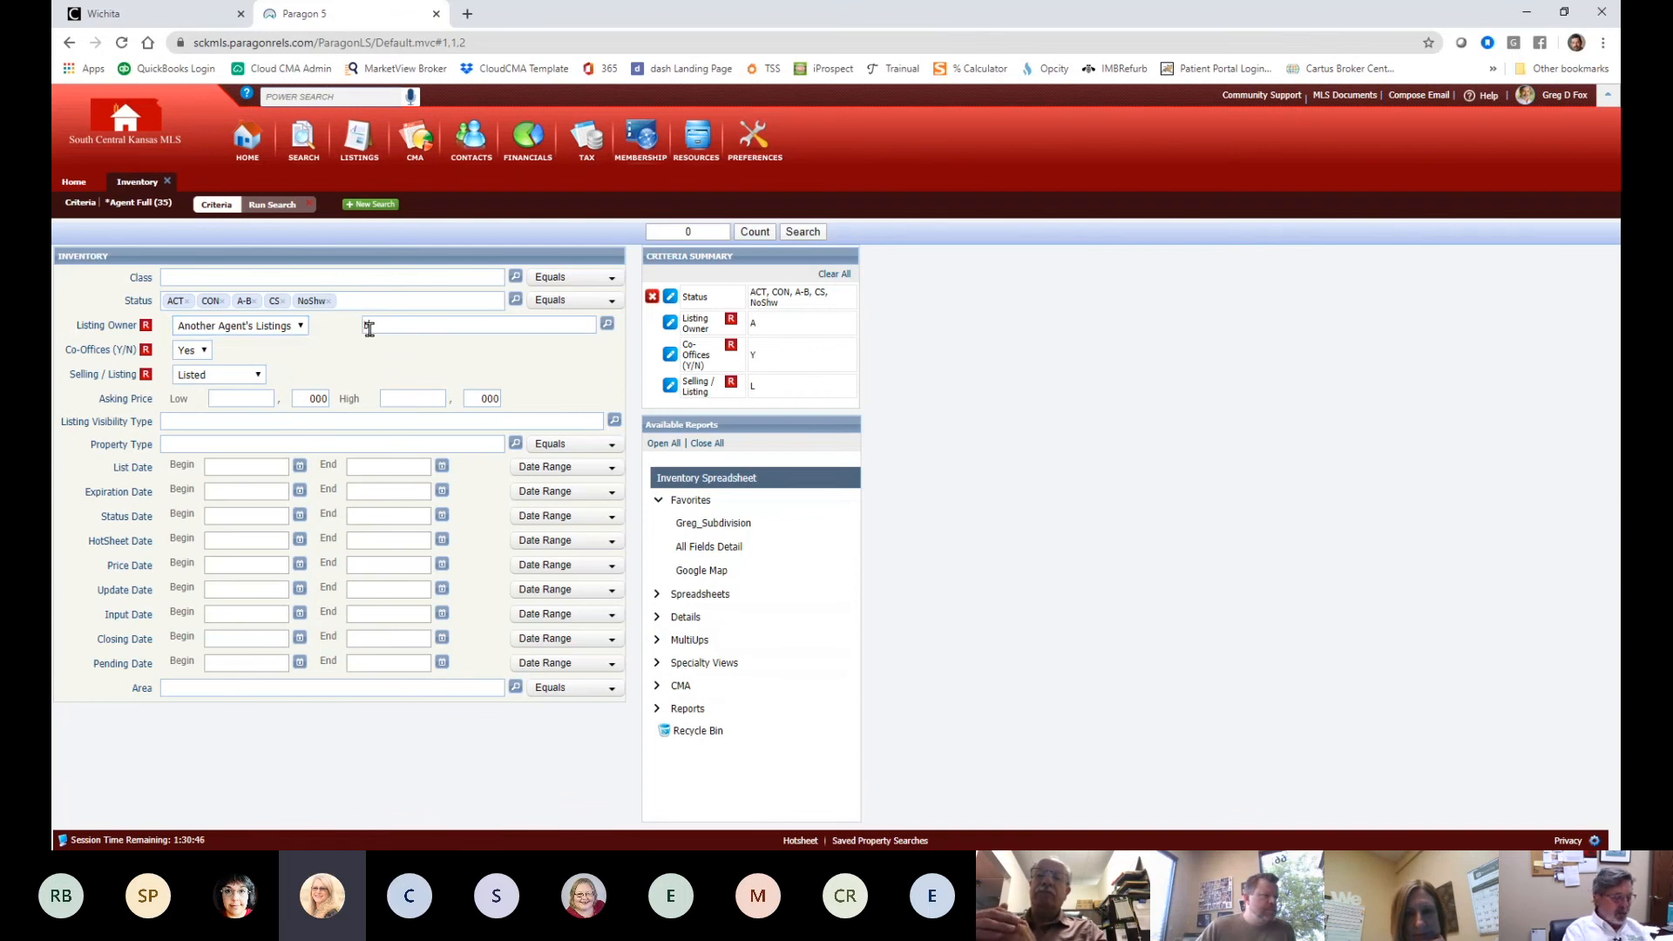
type("Brenda")
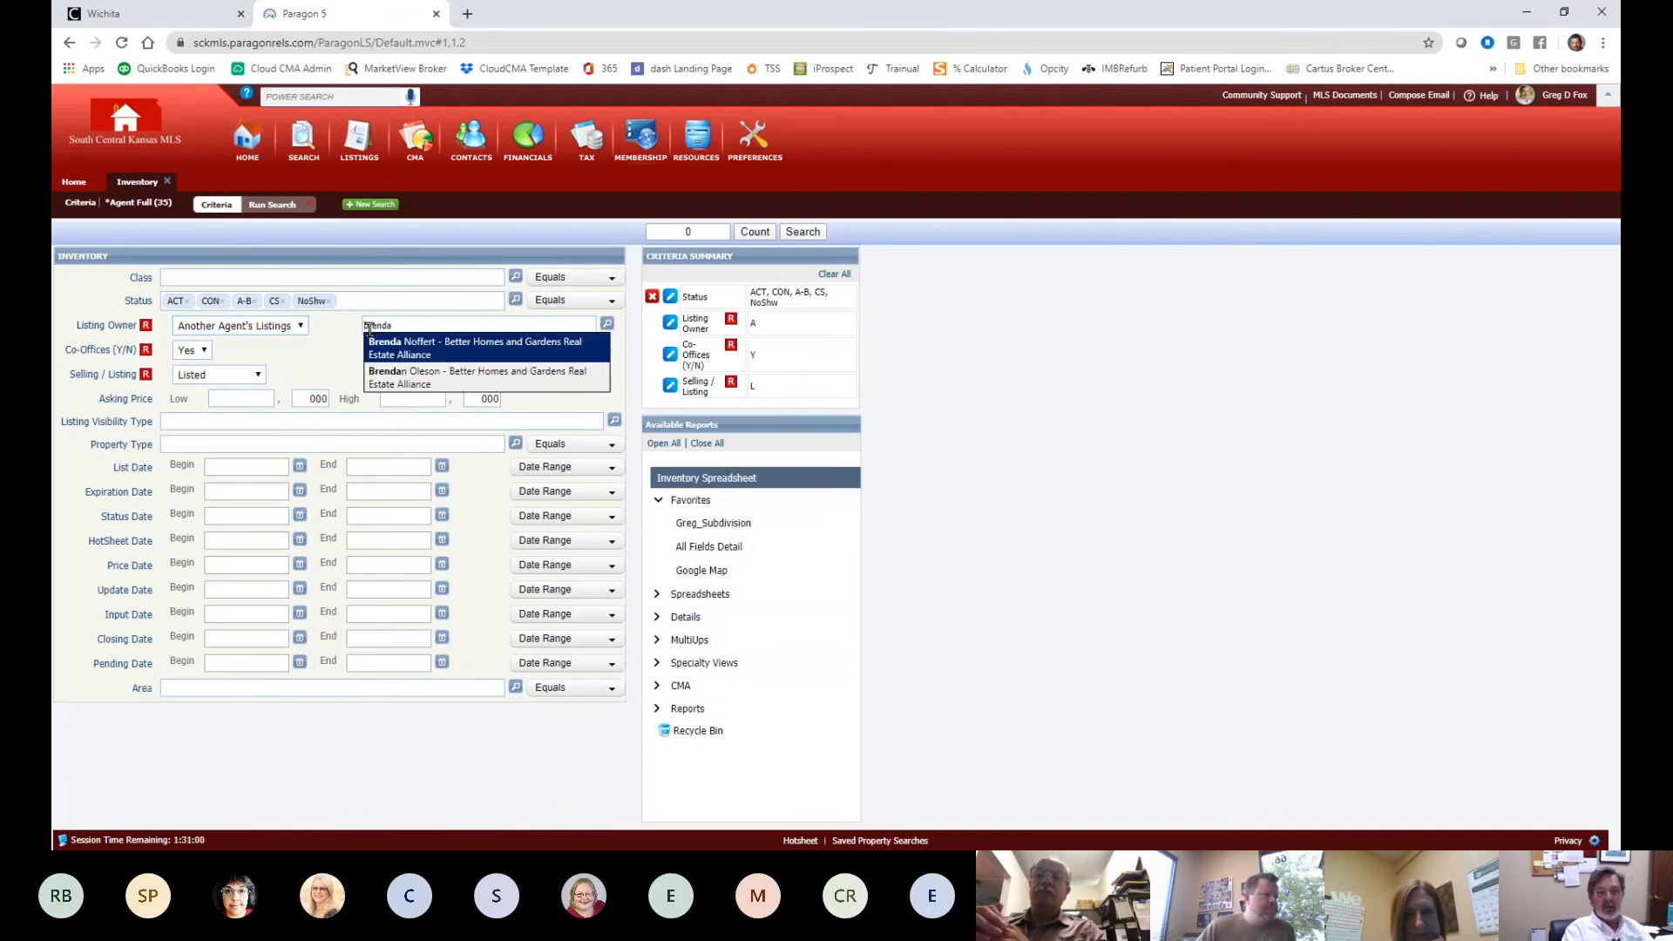
left_click(463, 344)
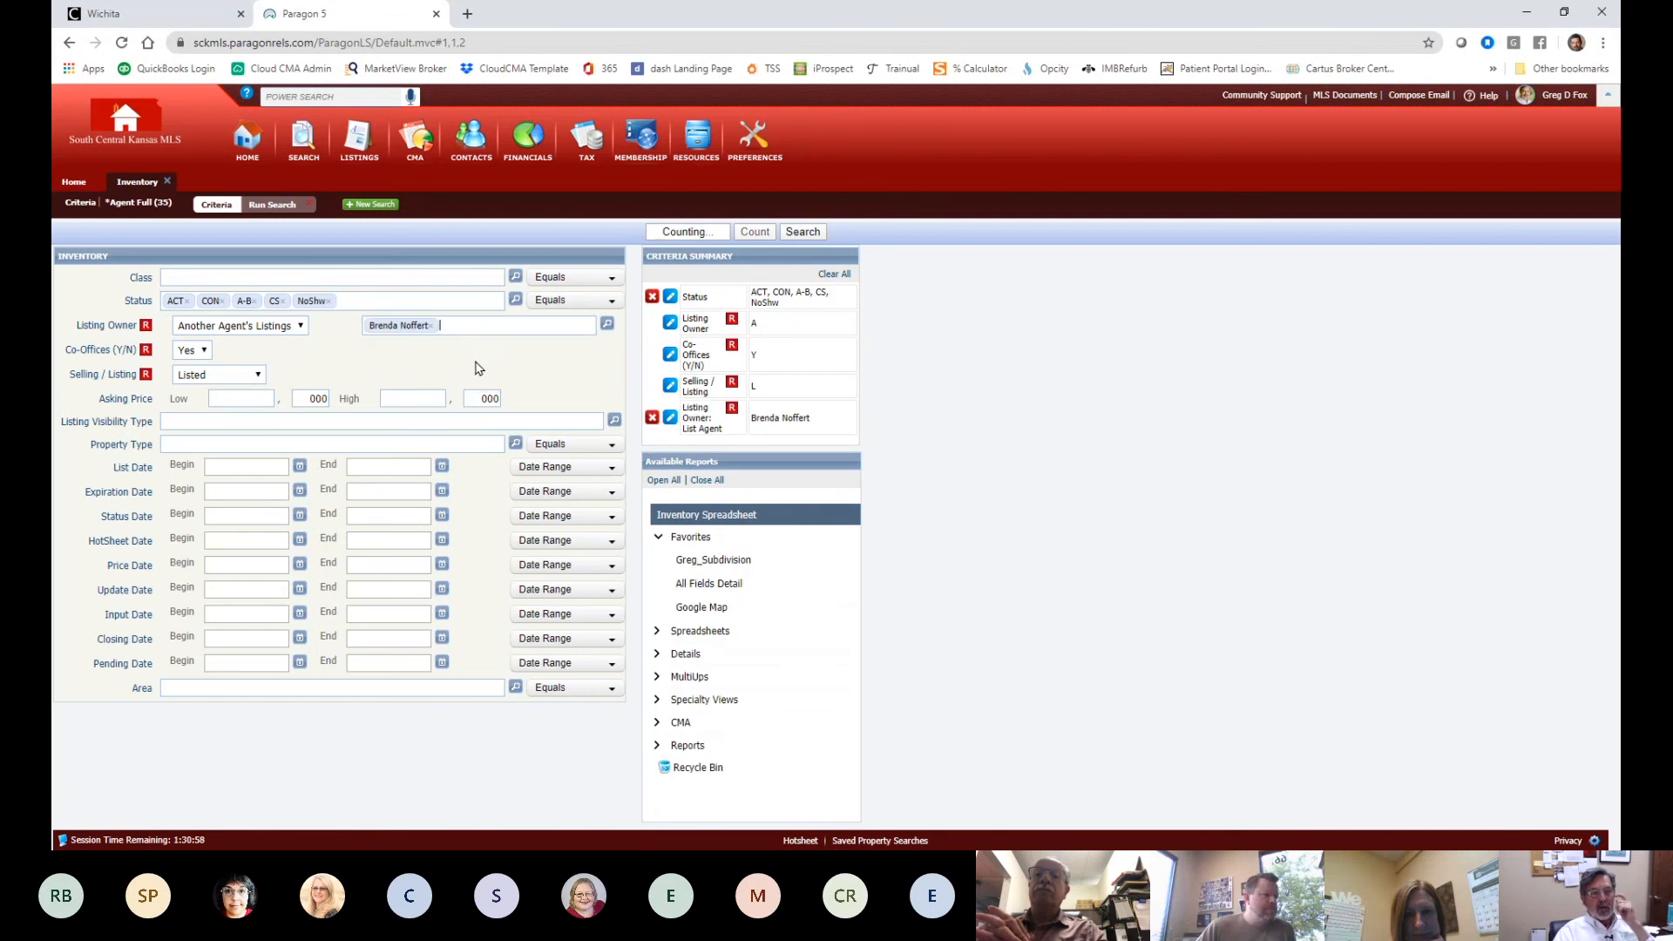
left_click(353, 297)
type("pnd")
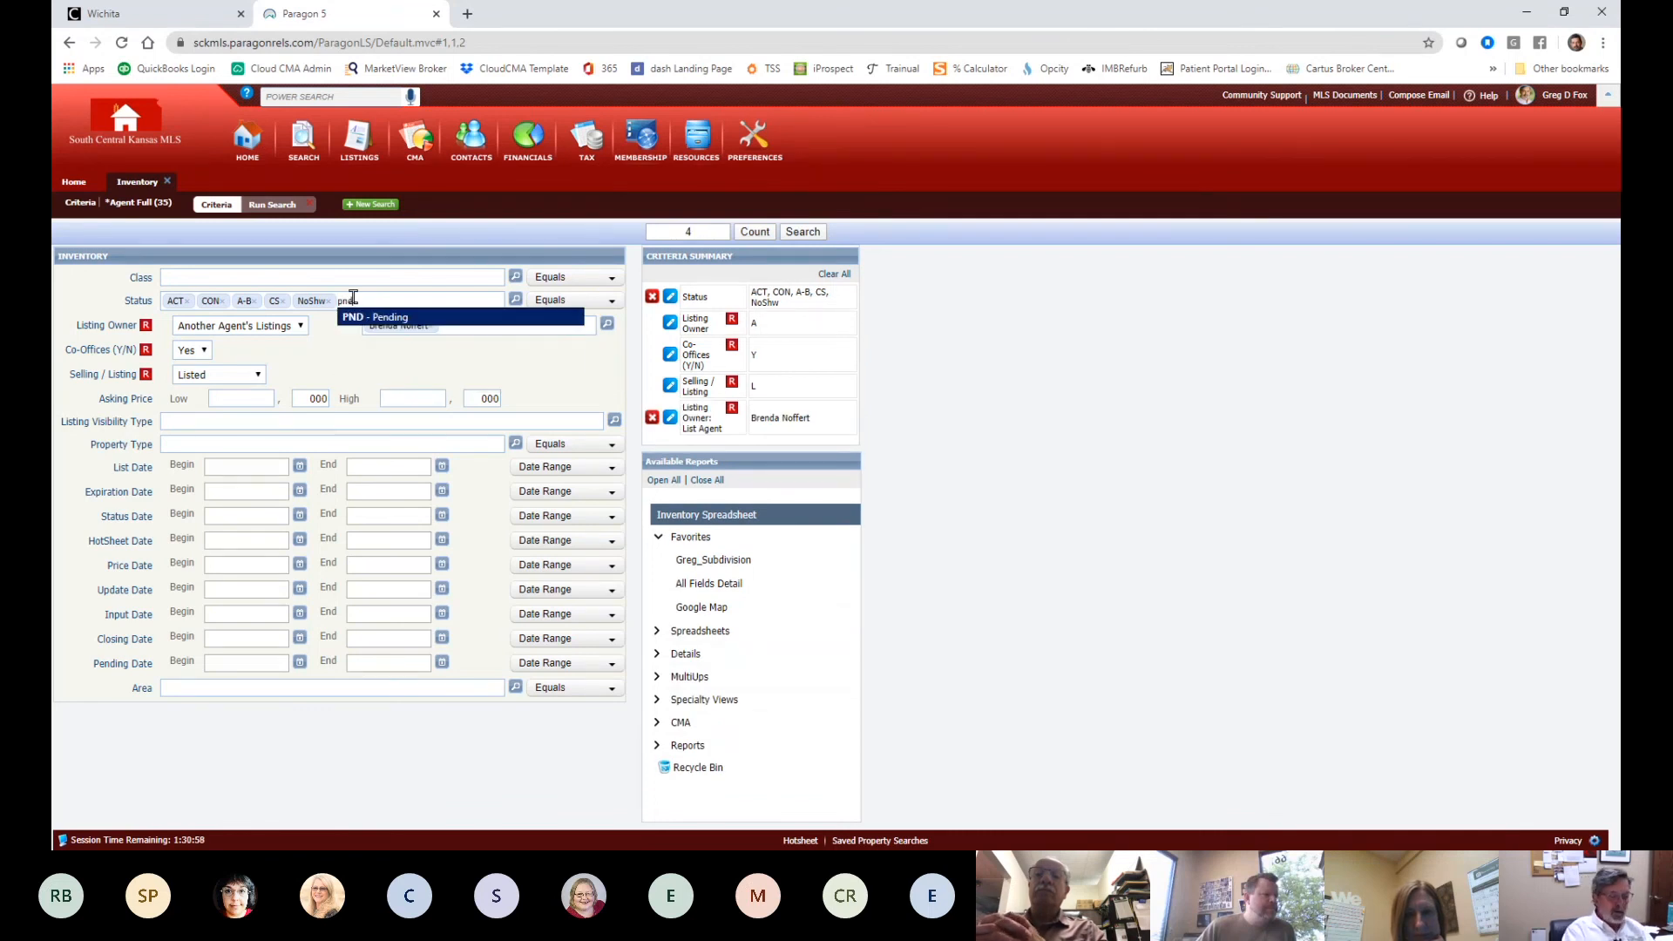
key("Return")
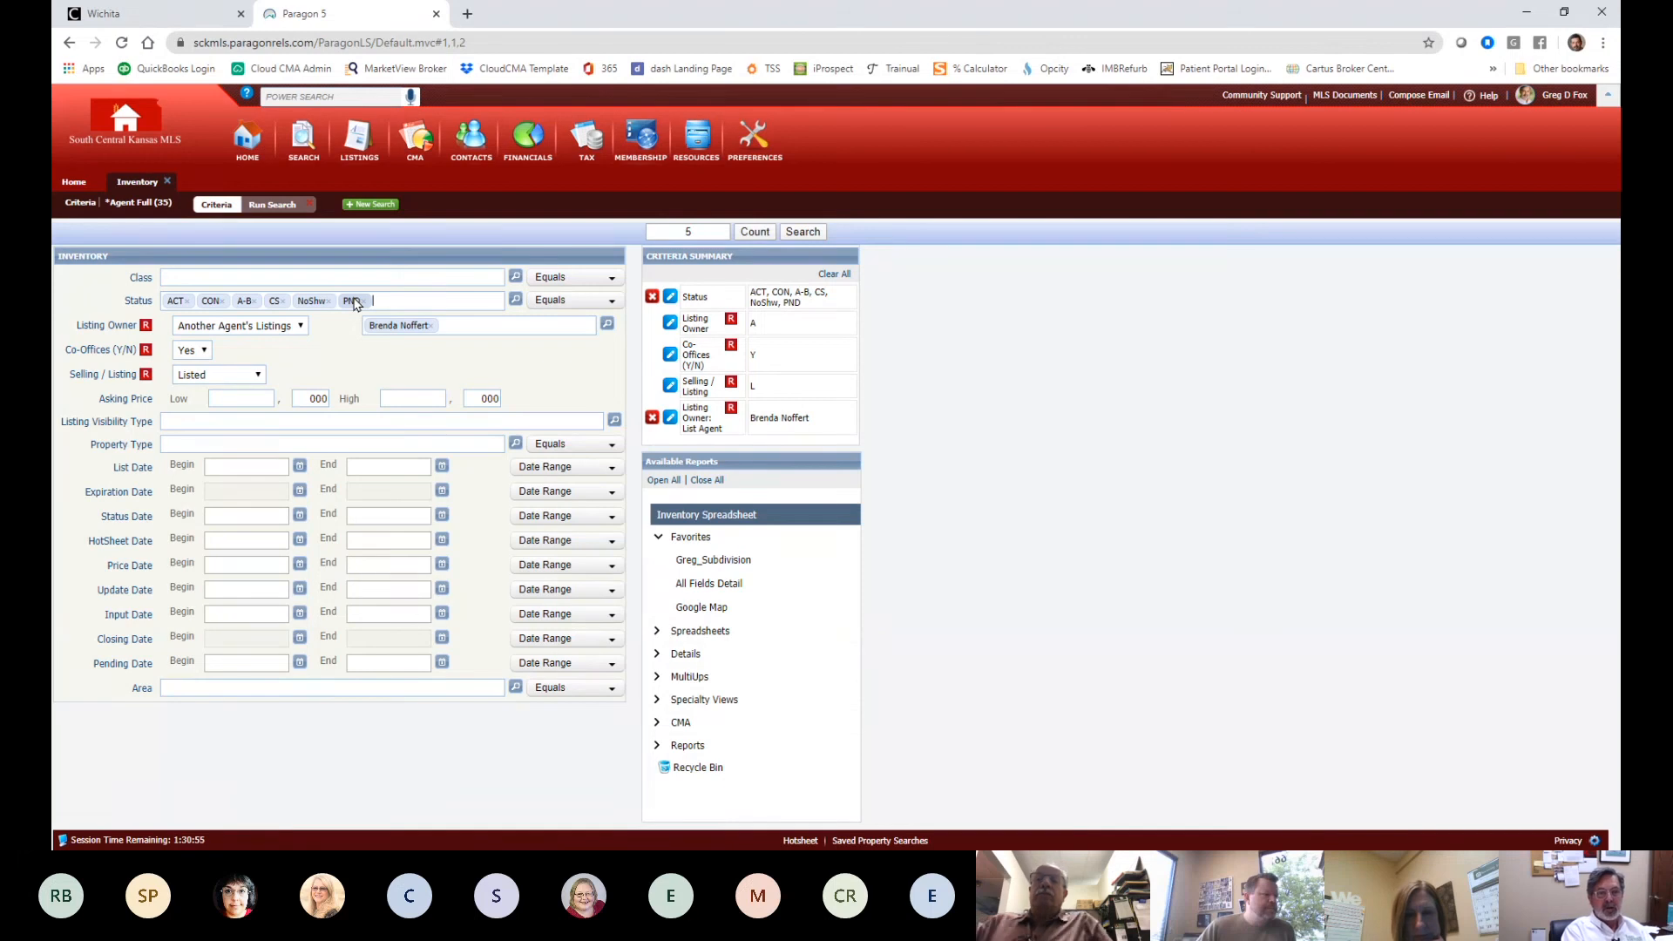
type("sol")
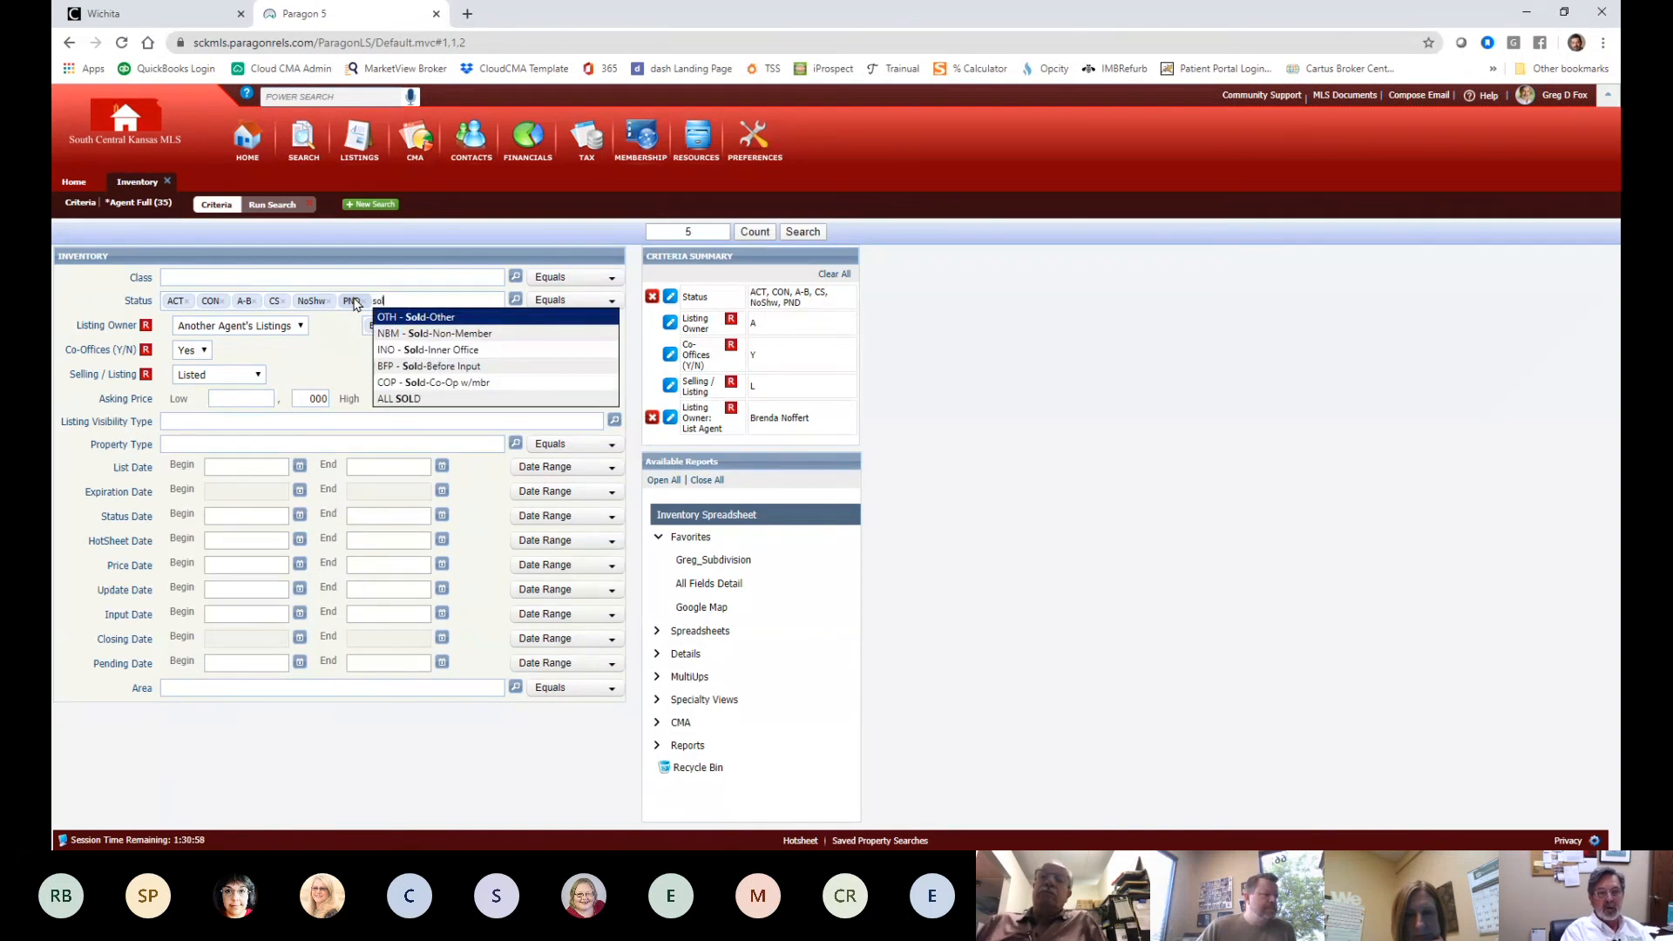
left_click(413, 396)
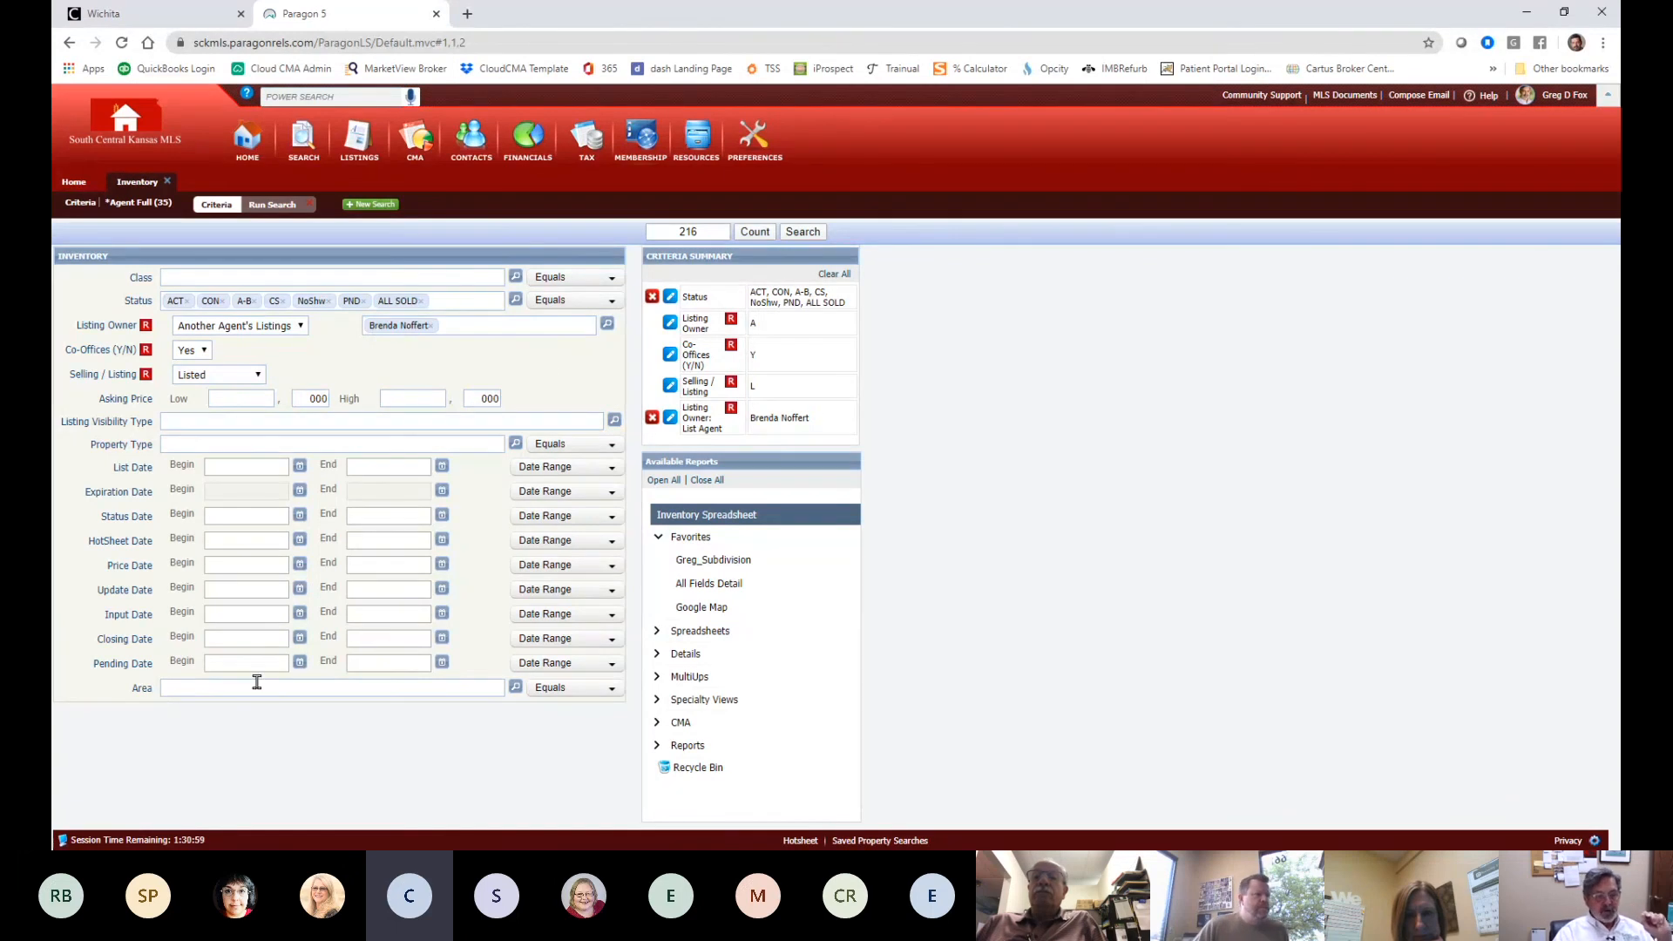
- Set Closing Date Begin to 01/01/2020, run the search, and check all 11 listings
left_click(299, 638)
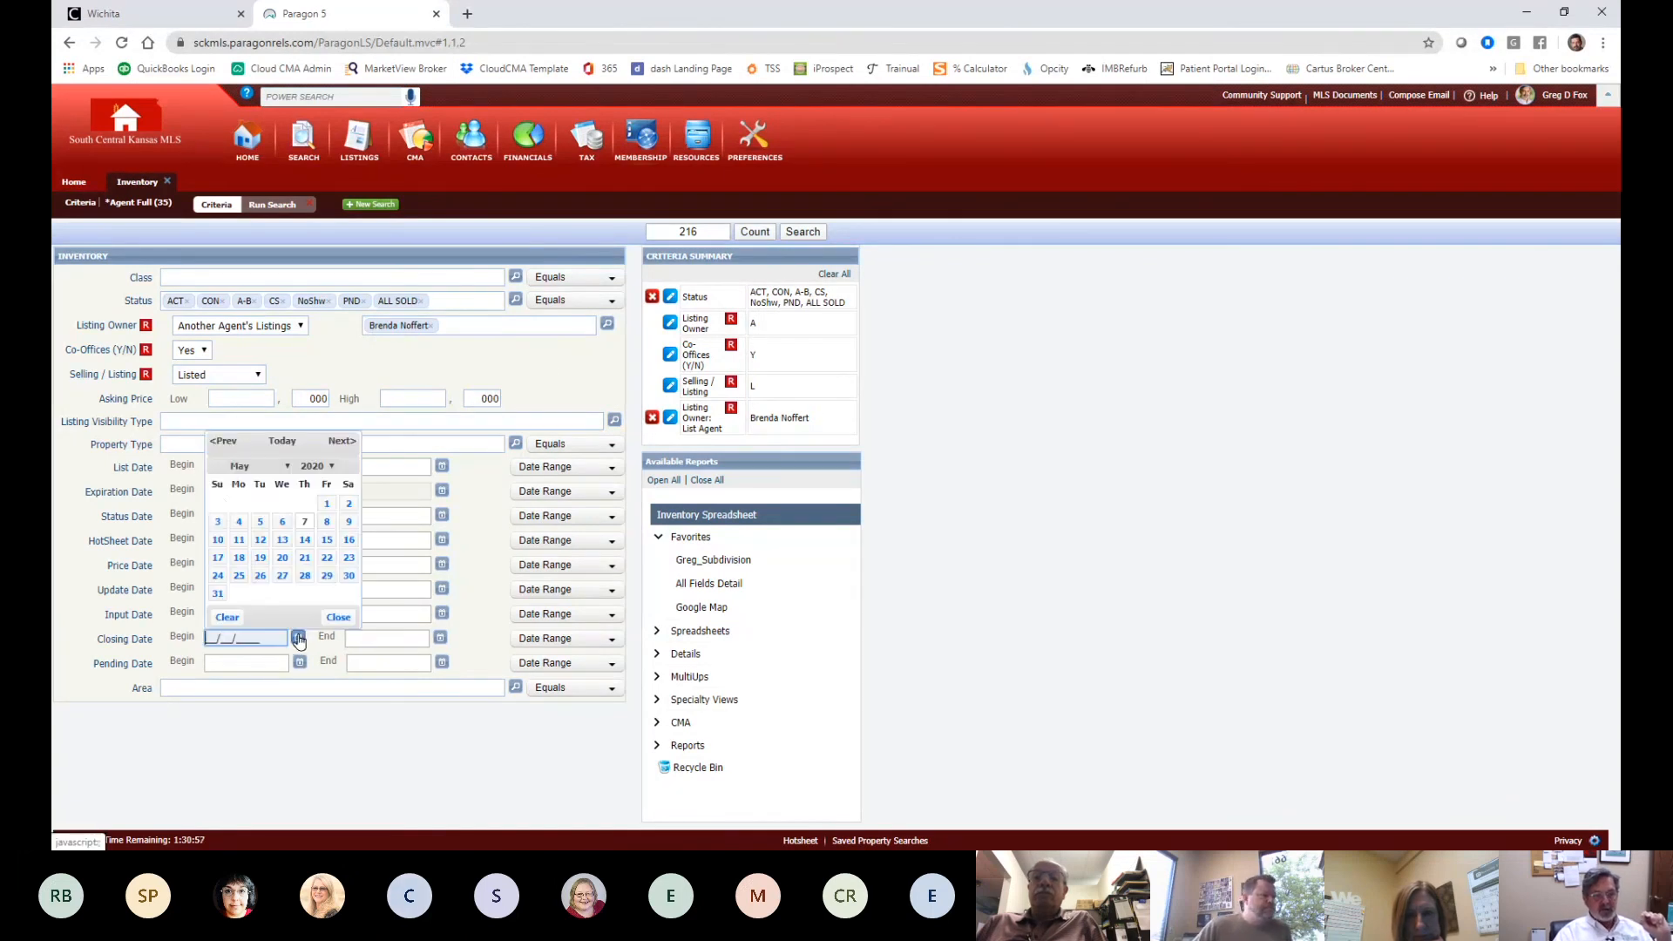
left_click(283, 468)
left_click(255, 489)
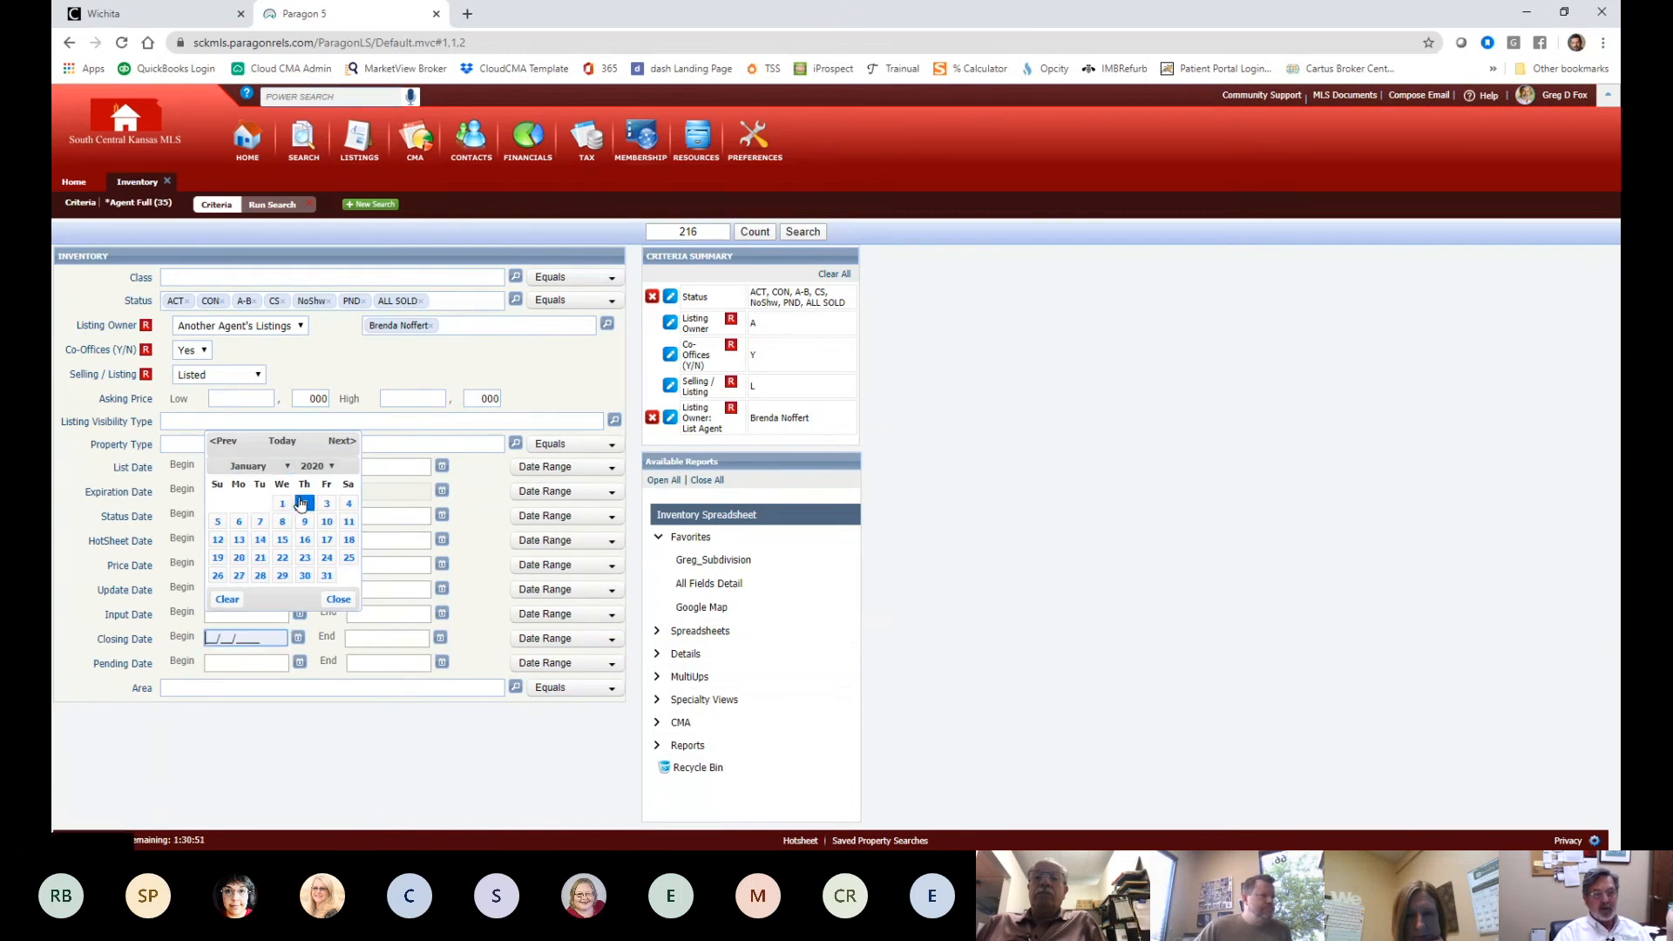
left_click(283, 504)
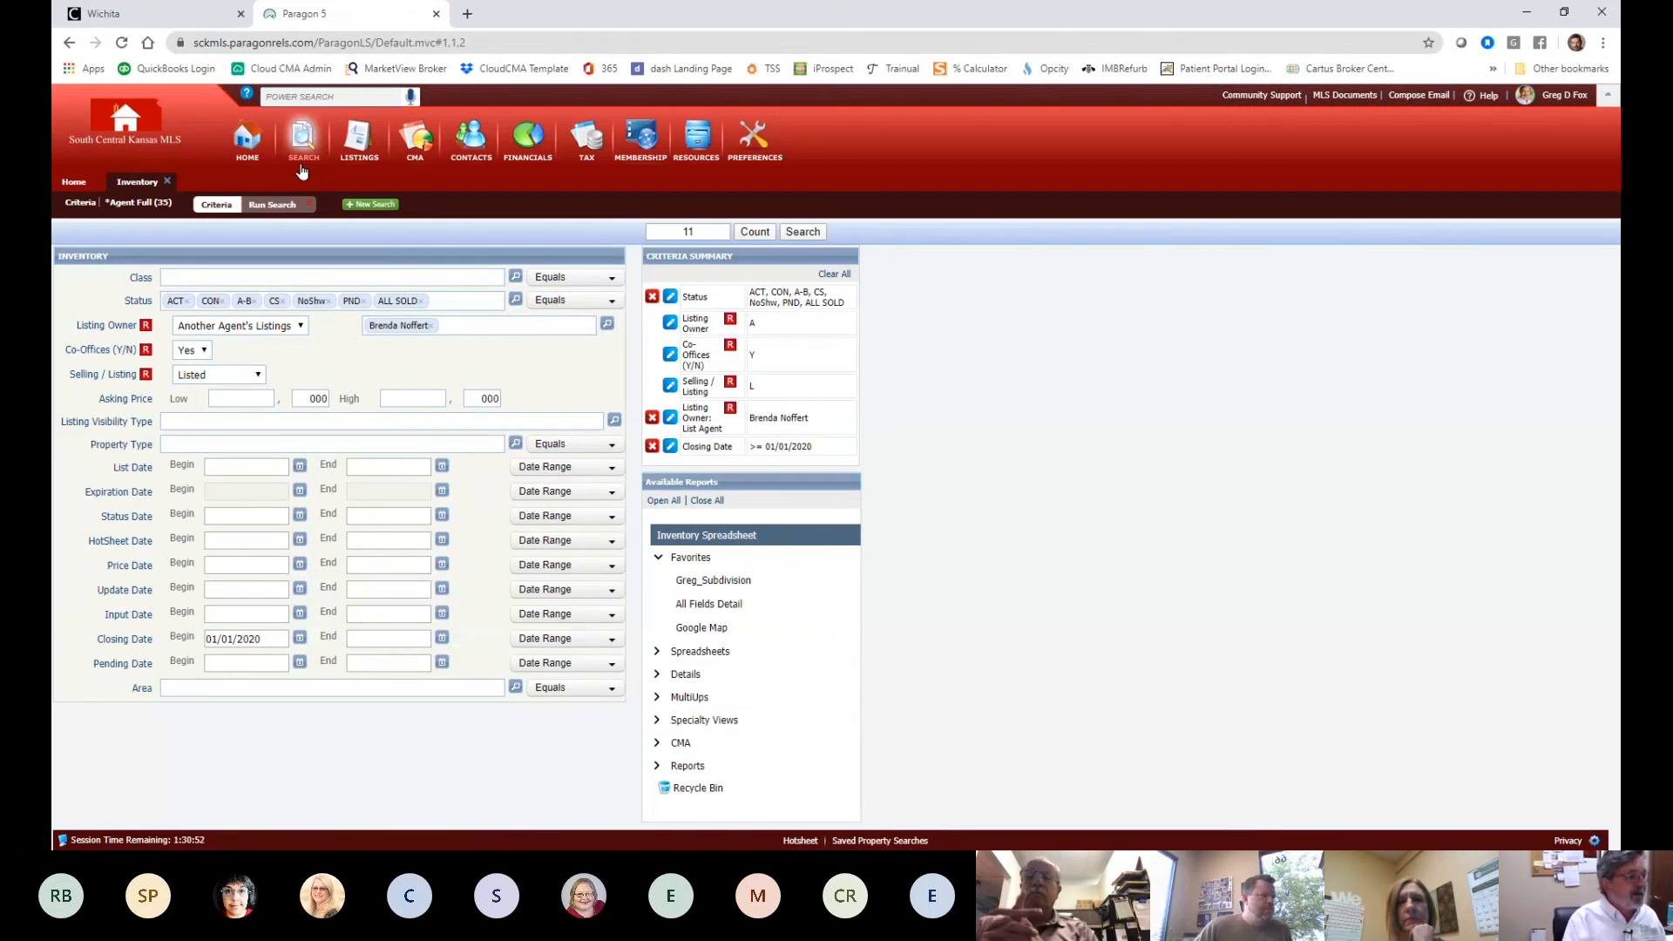
left_click(802, 232)
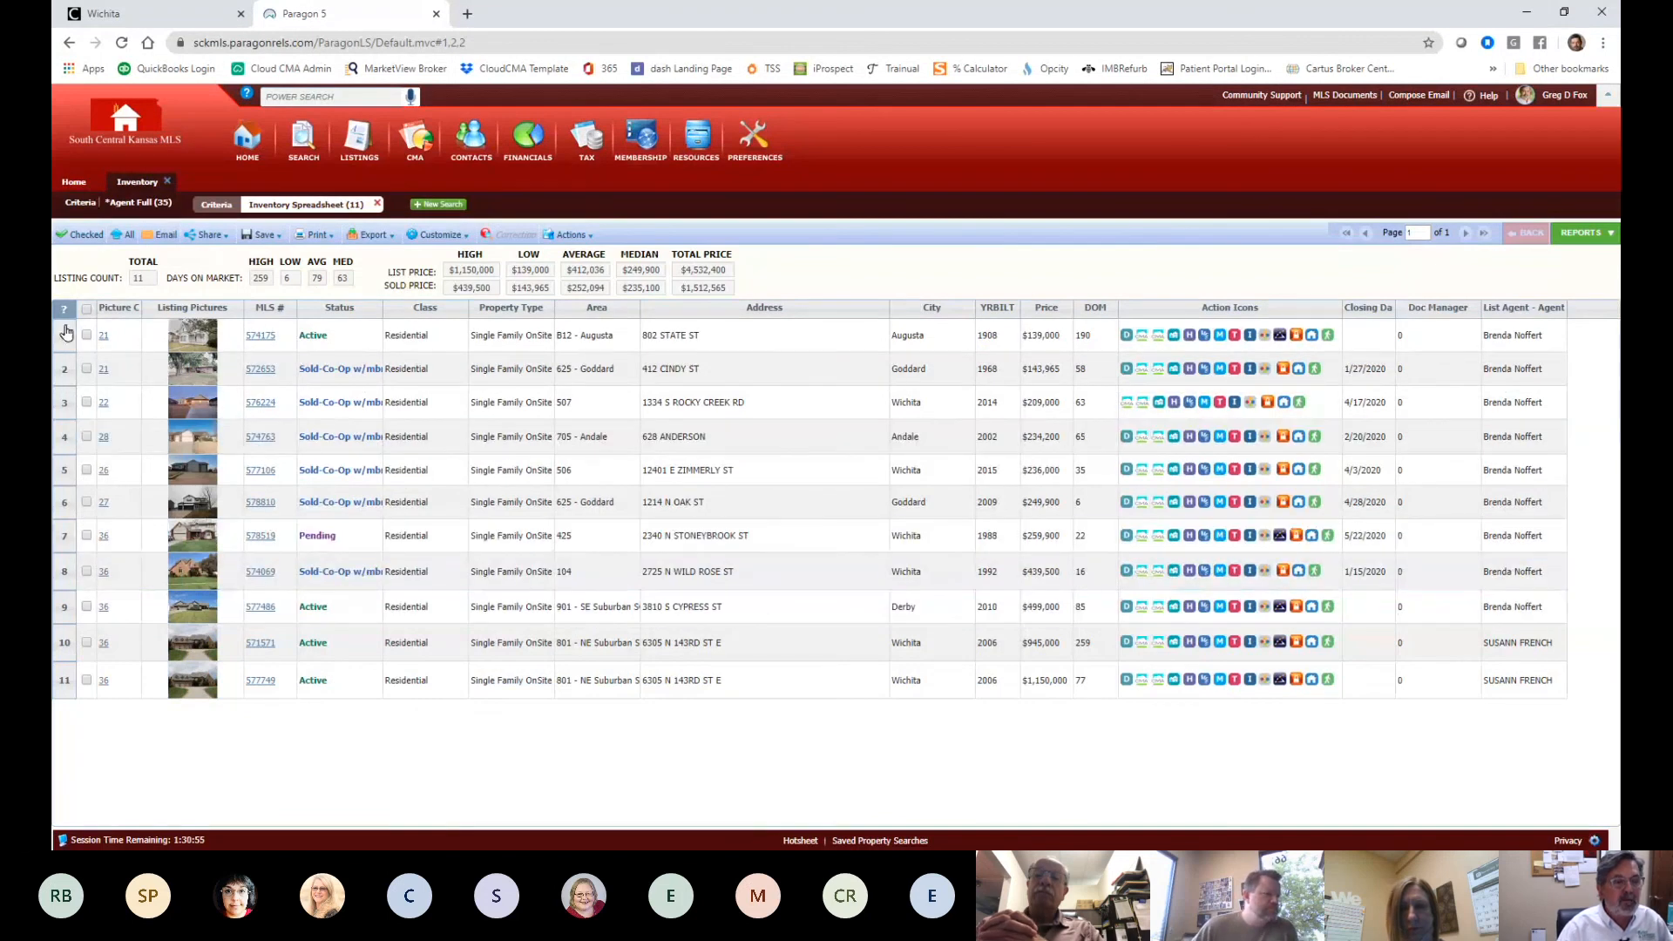
left_click(87, 310)
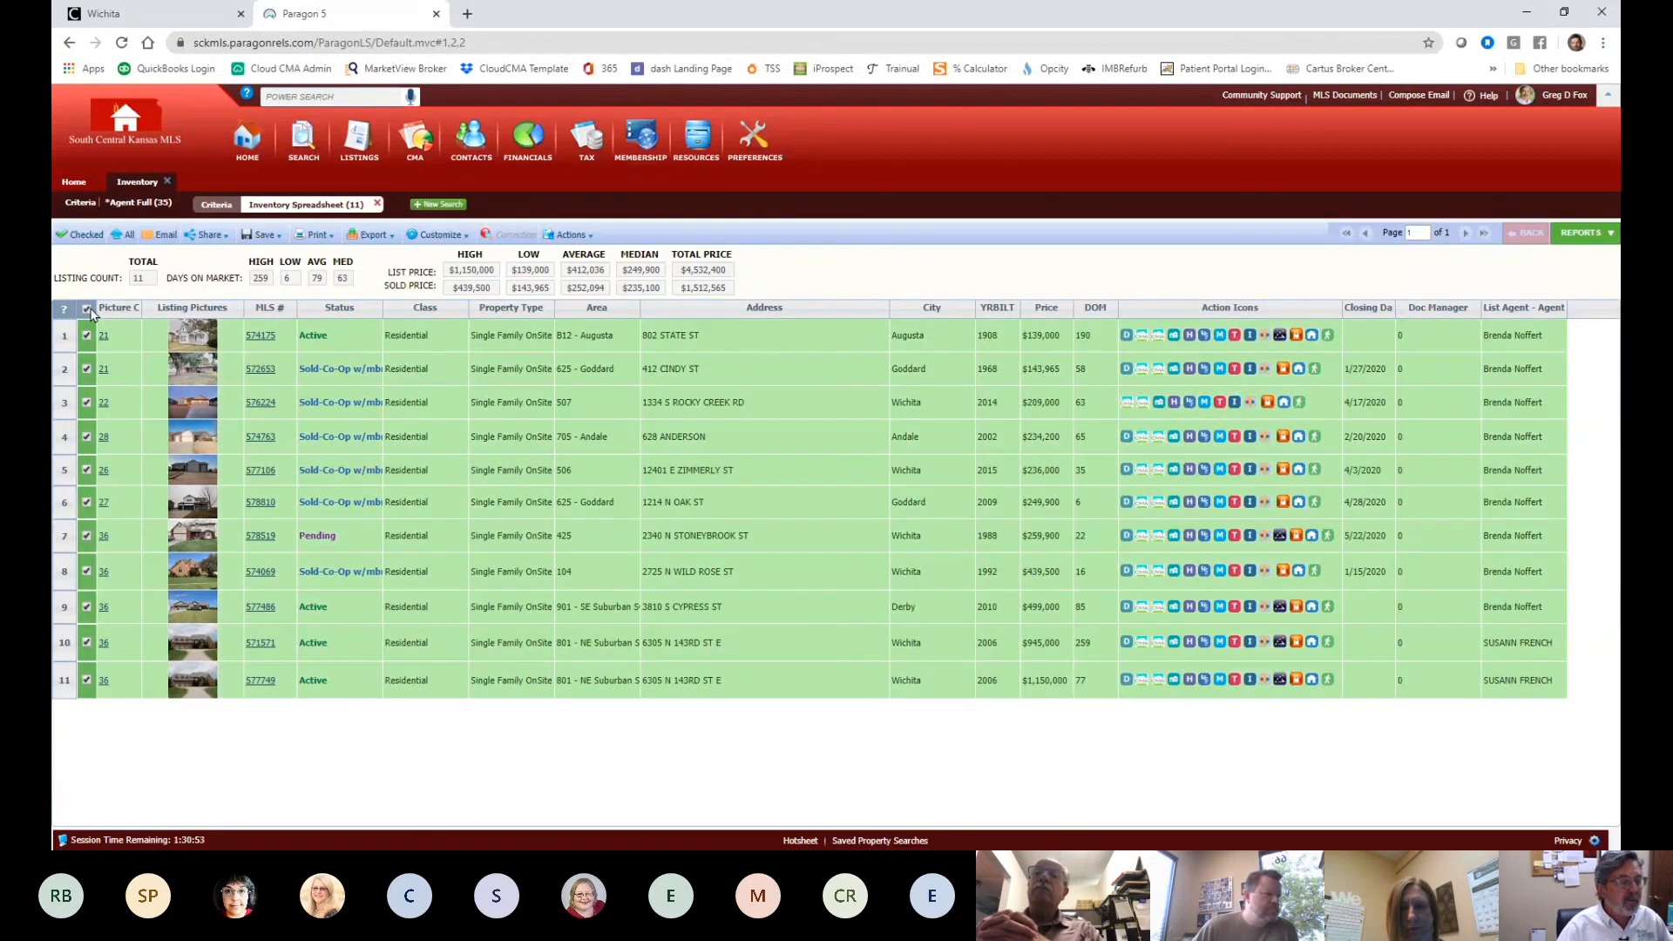
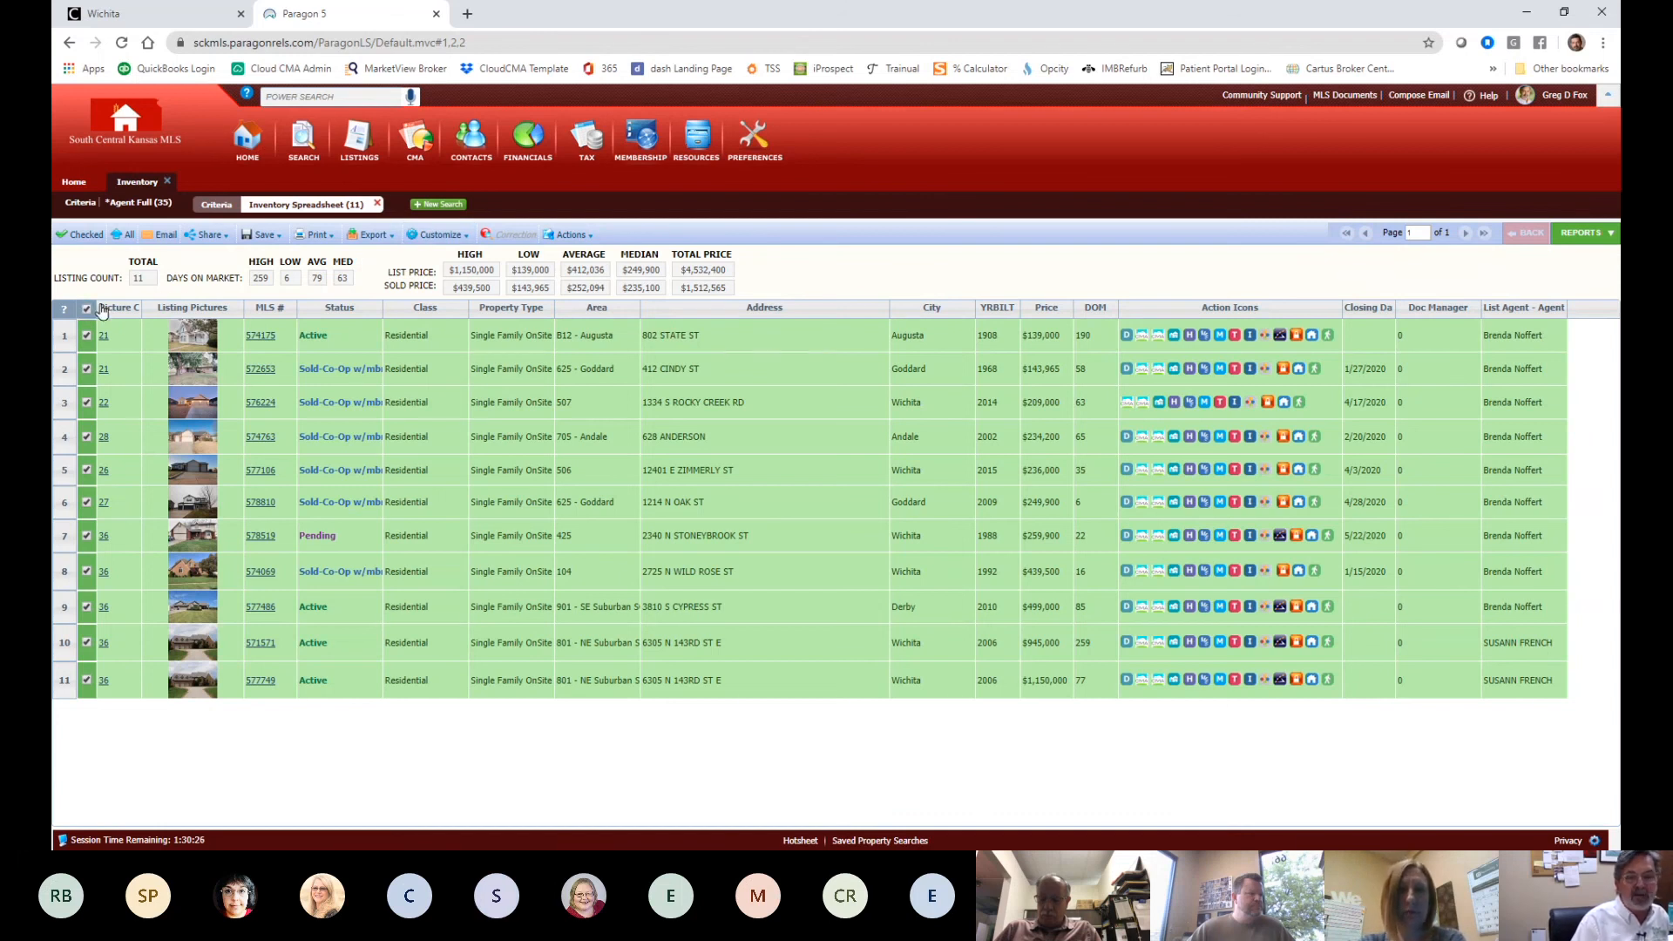
- Send the 11 checked listings to Cloud CMA using the Actions menu's Cloud CMA: CMA option
left_click(583, 236)
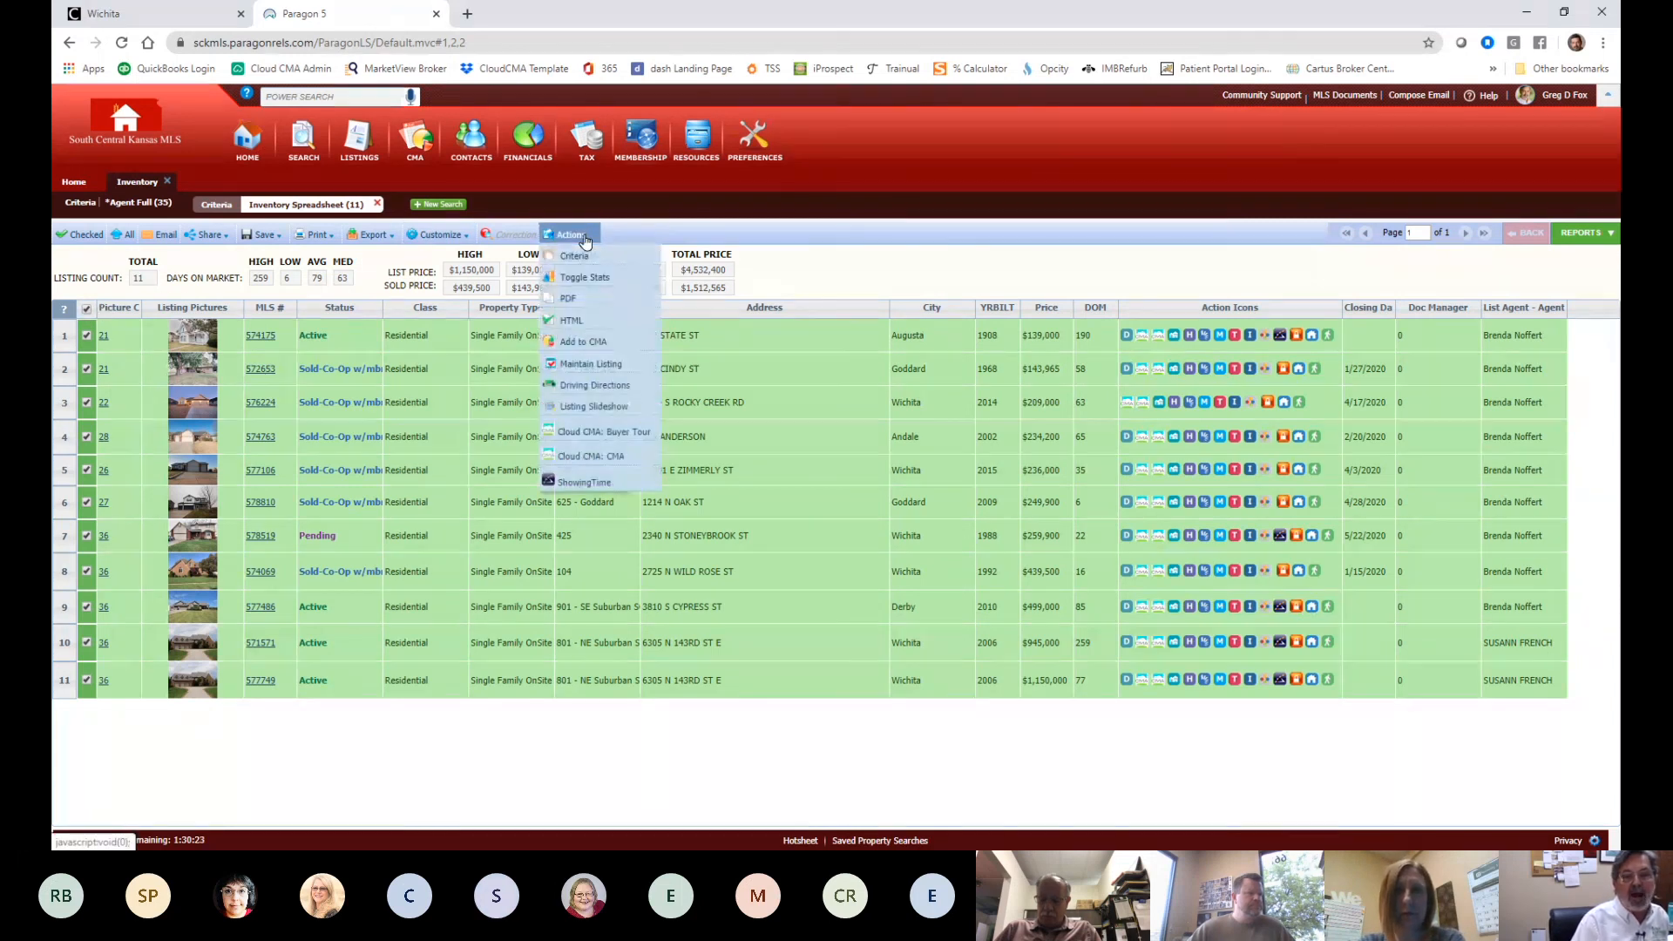
left_click(592, 457)
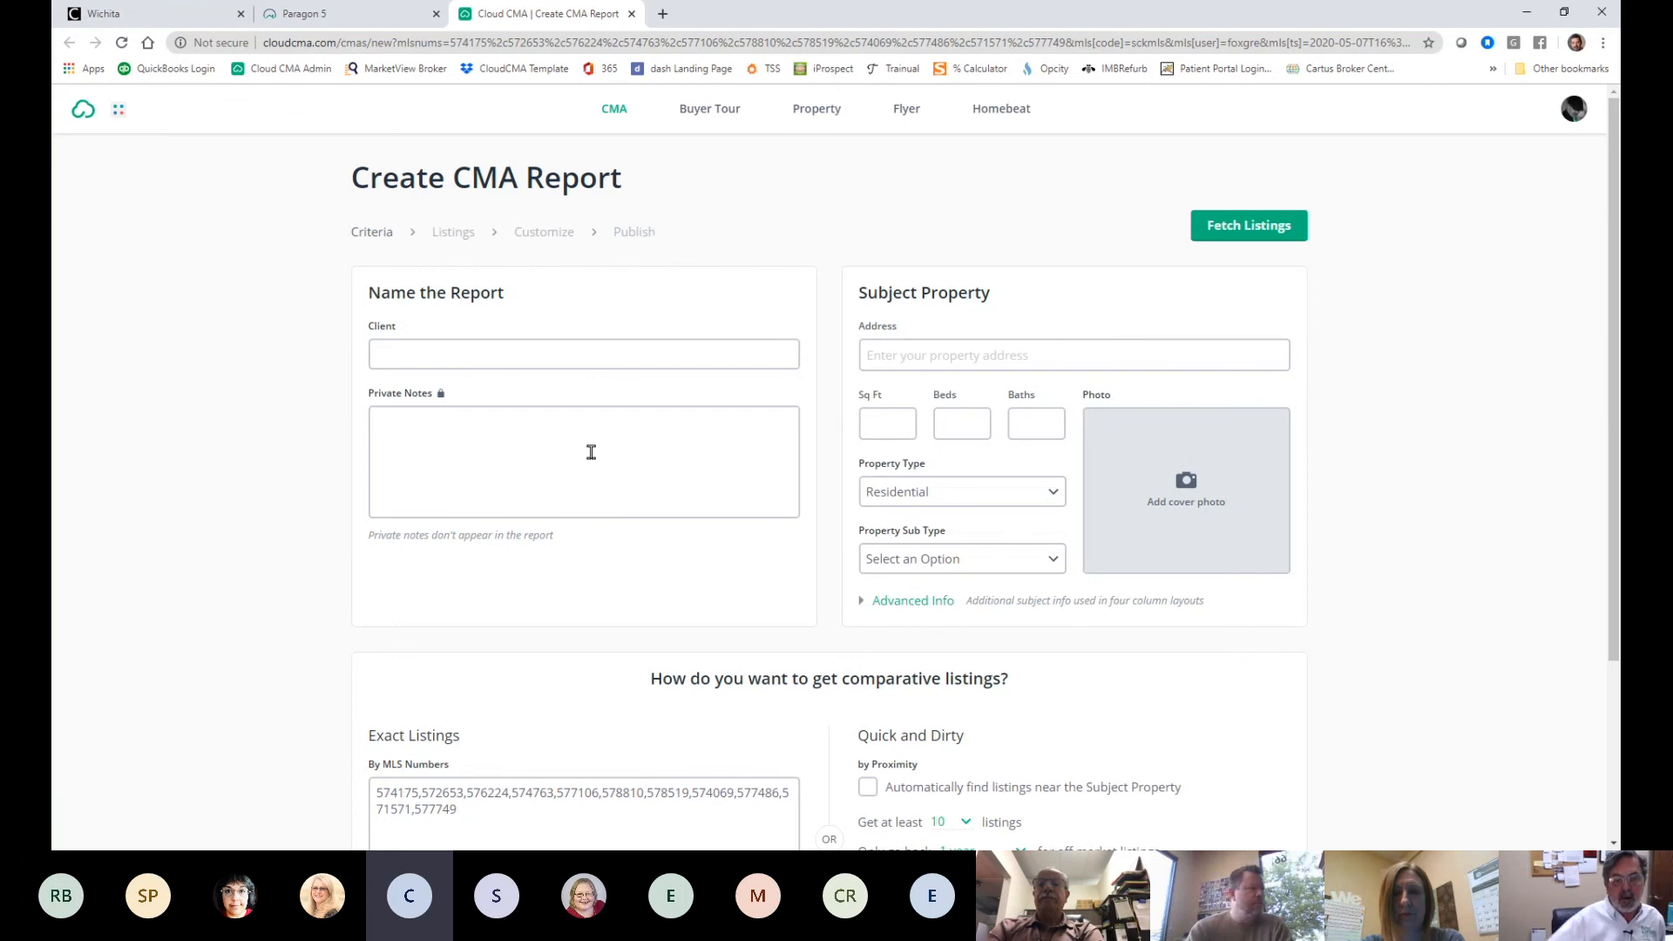
scroll(575, 765, "down", 3)
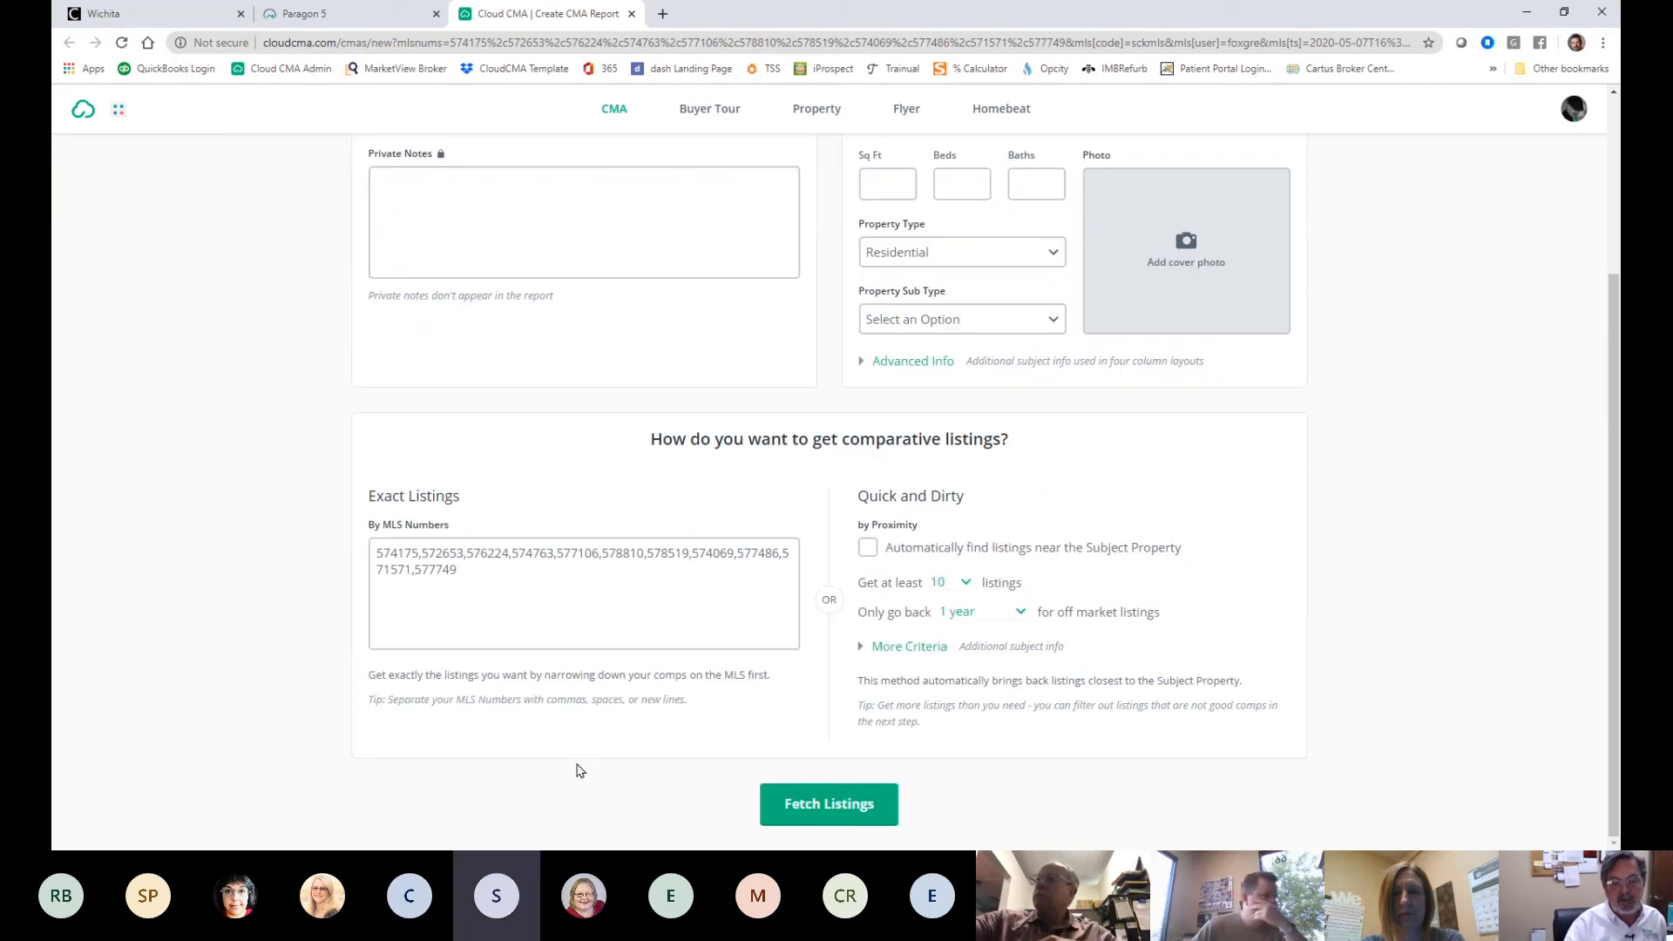
scroll(584, 763, "up", 3)
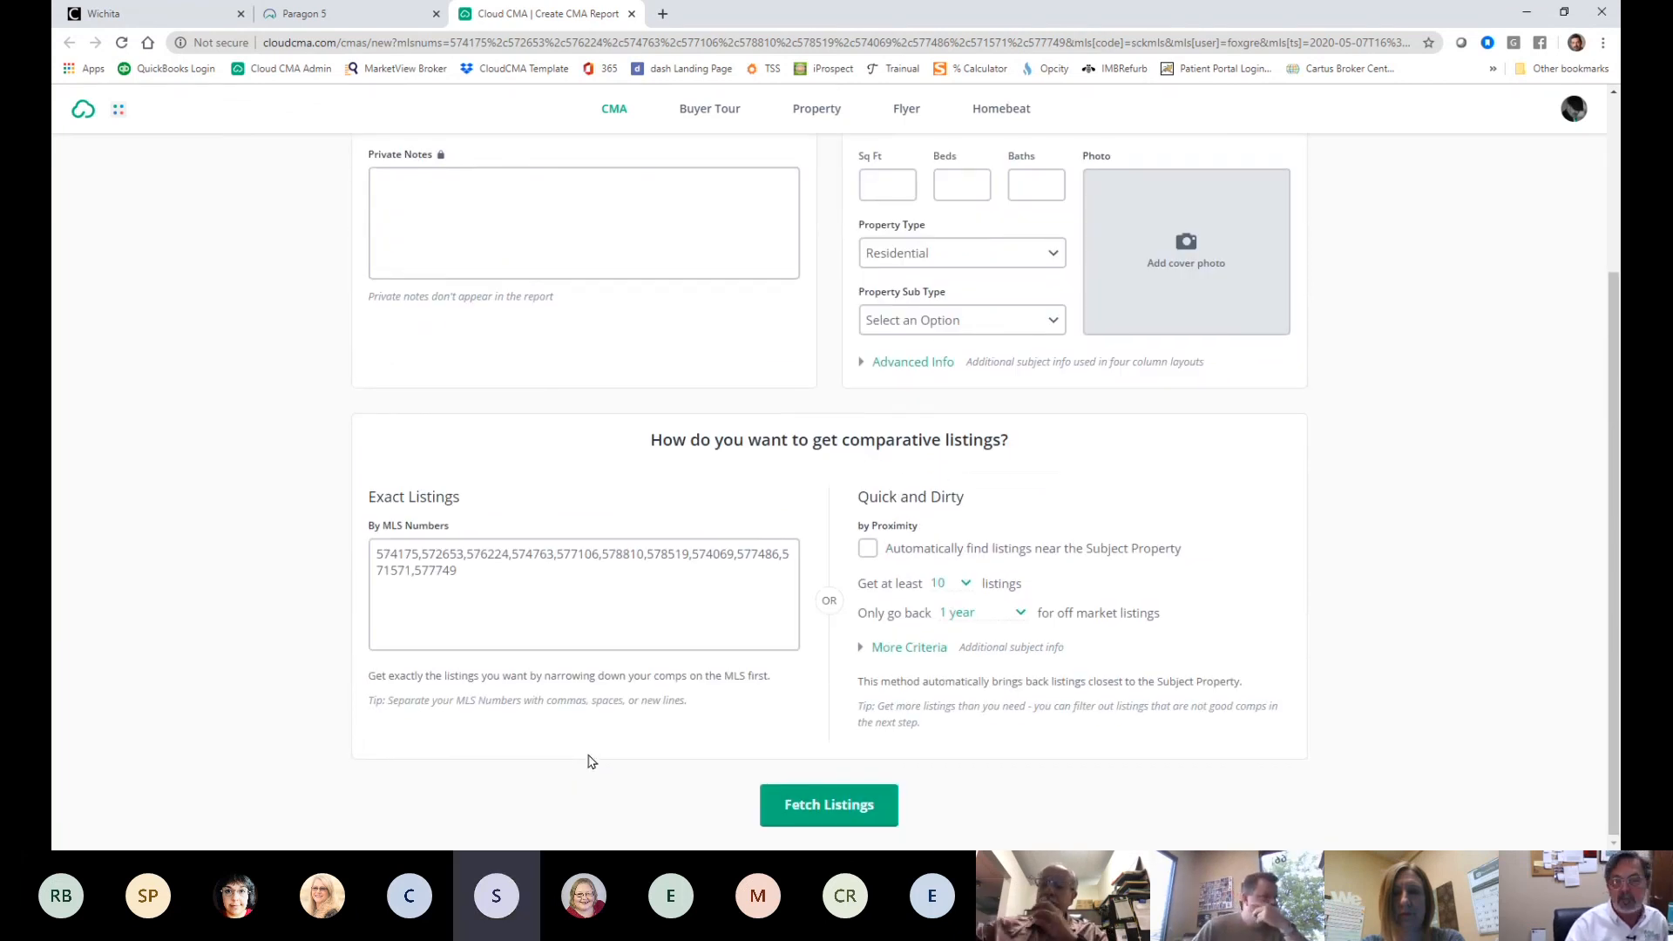
left_click(880, 358)
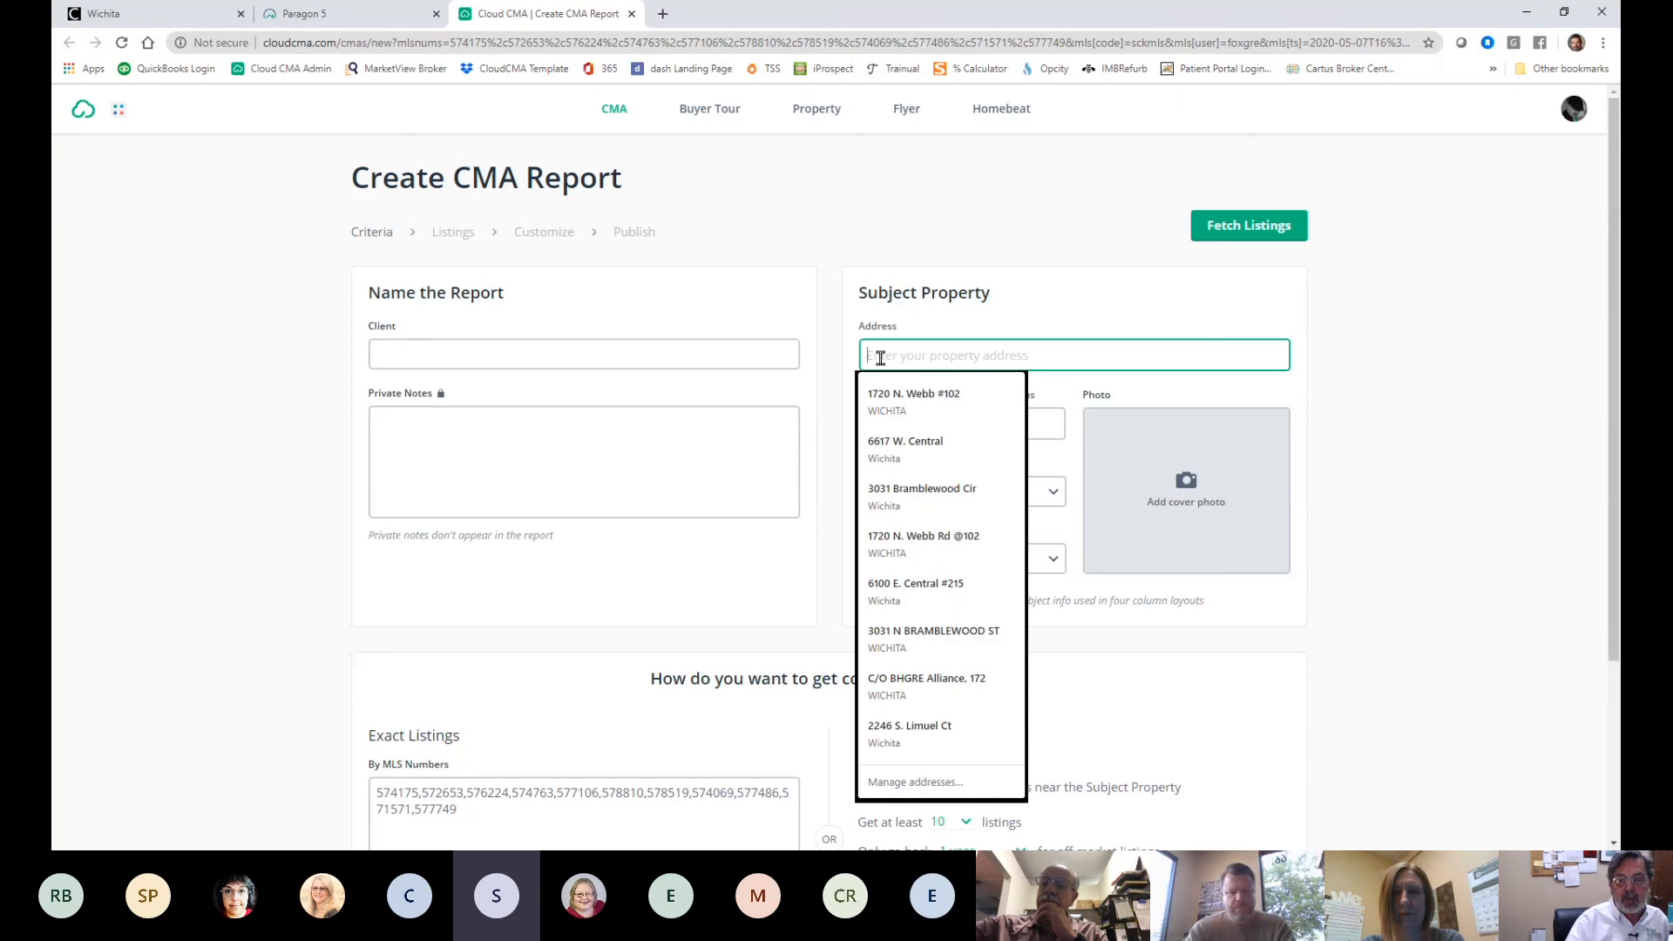
type("4")
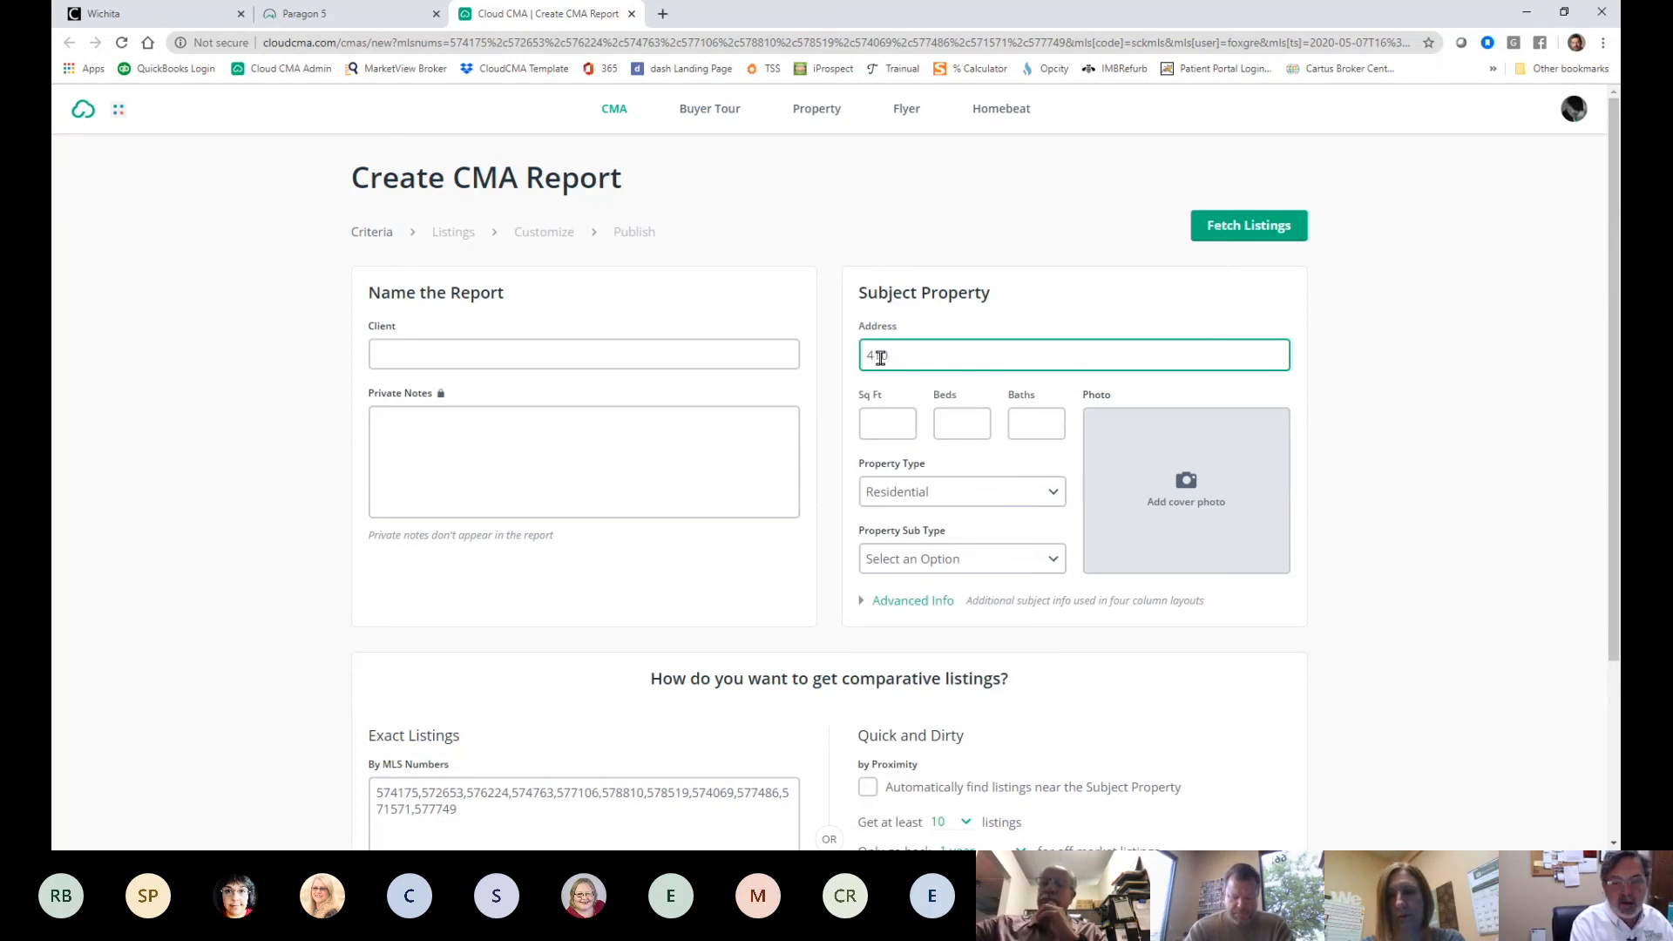
type("1")
key("BackSpace")
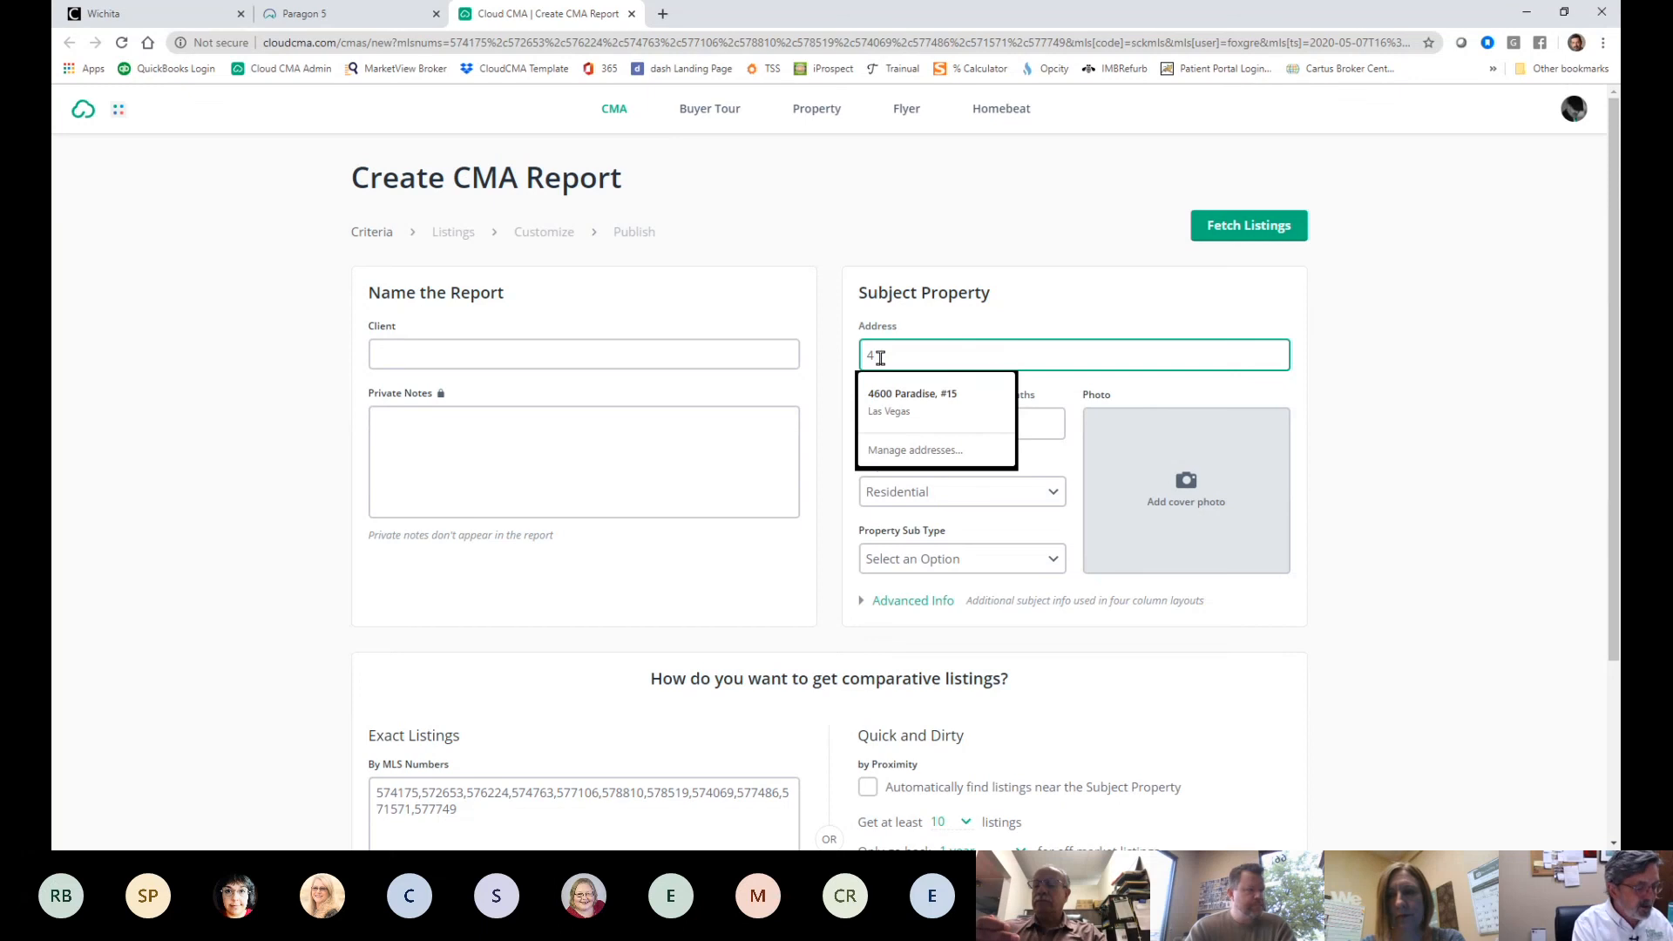
key("Tab")
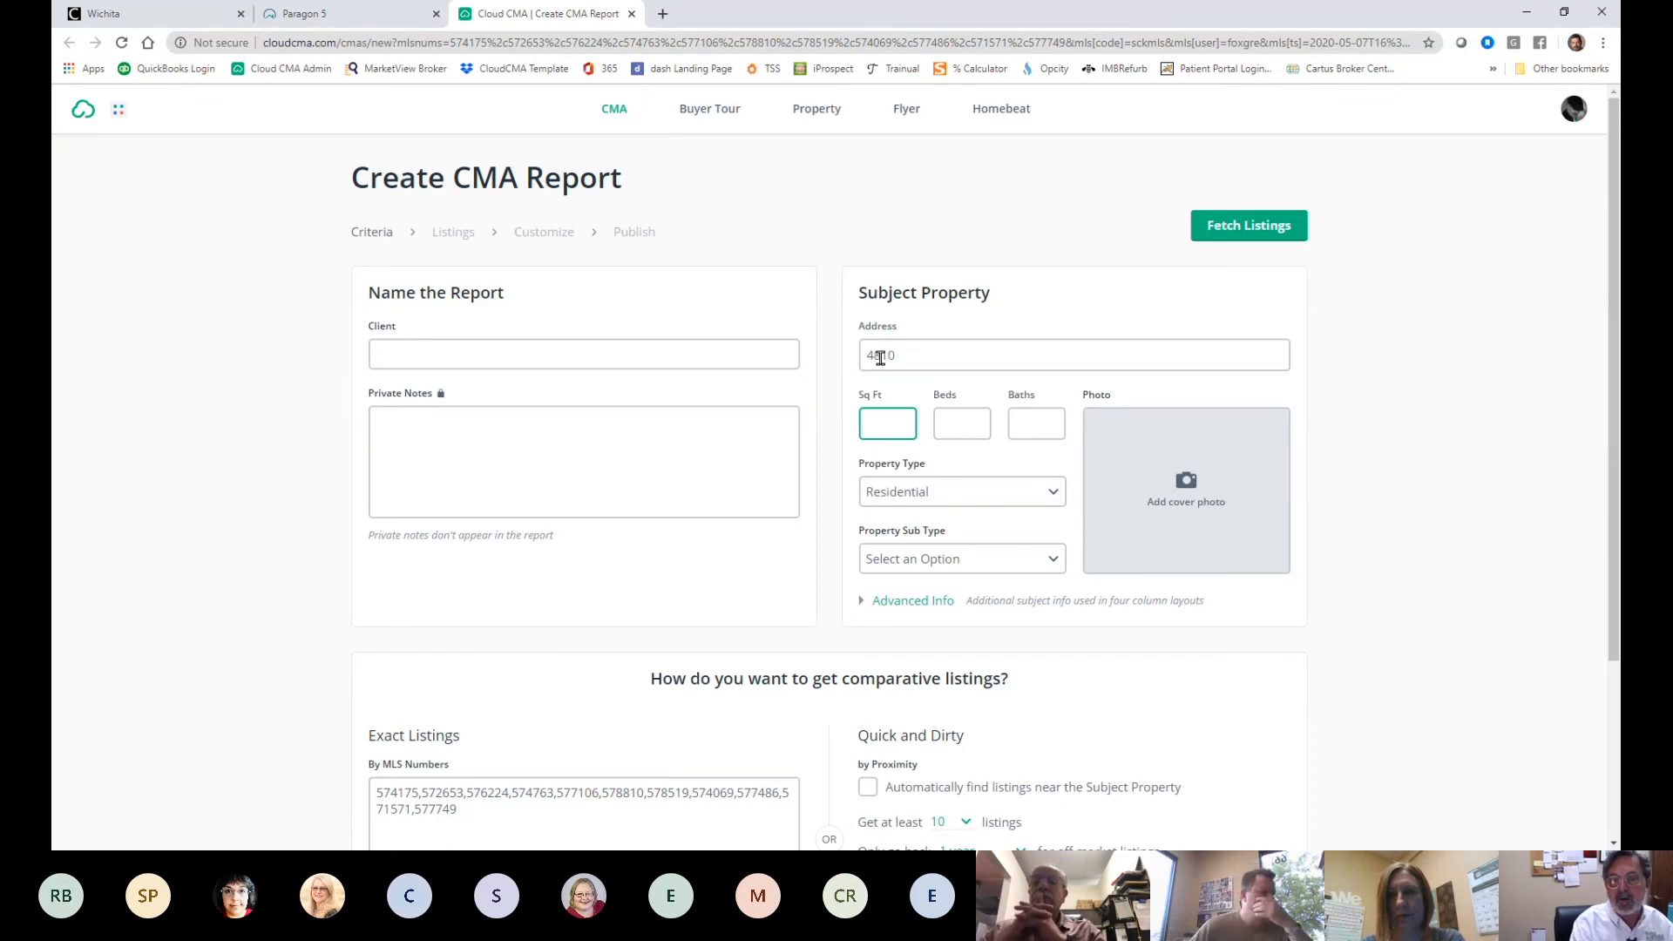
left_click(932, 361)
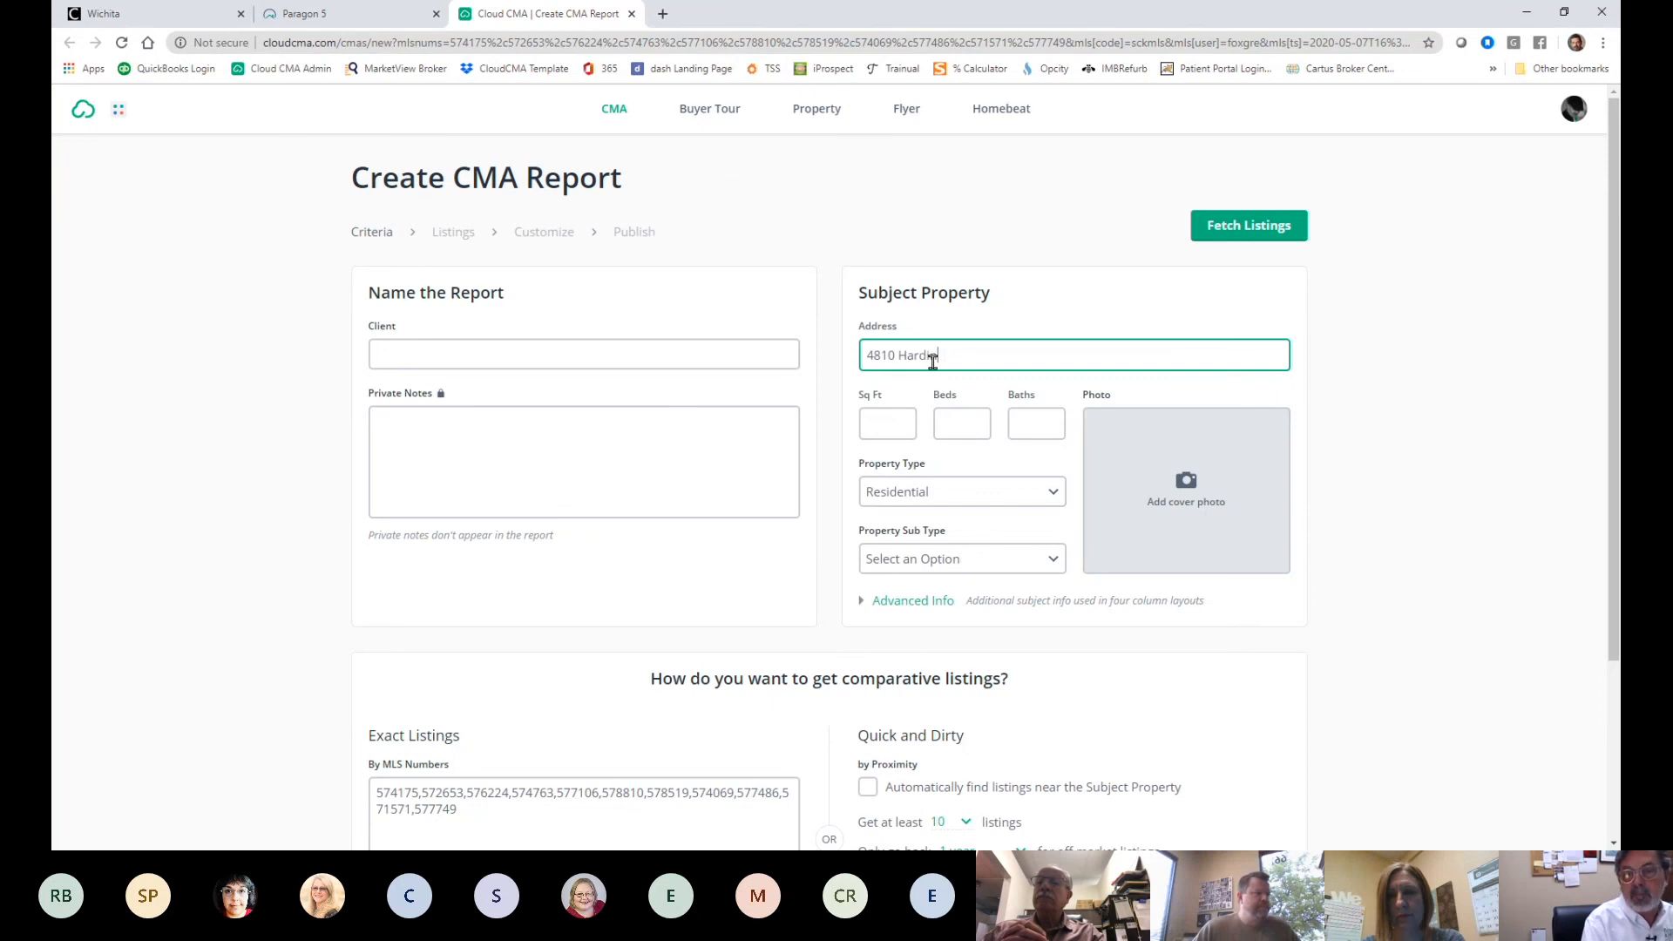
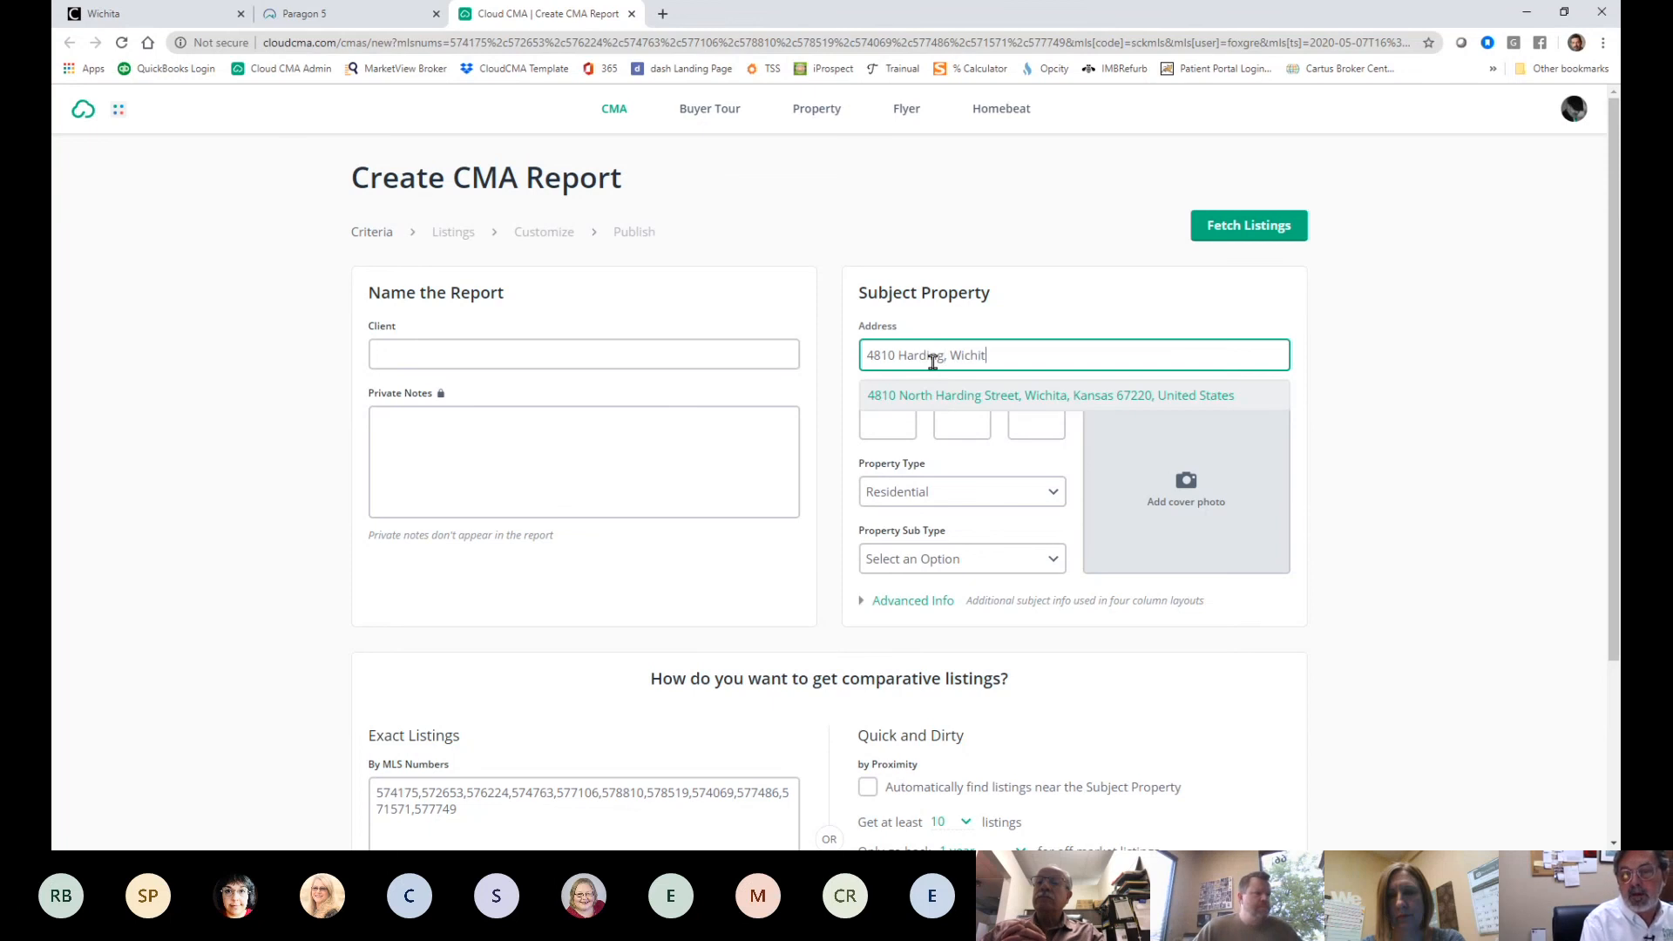
left_click(964, 396)
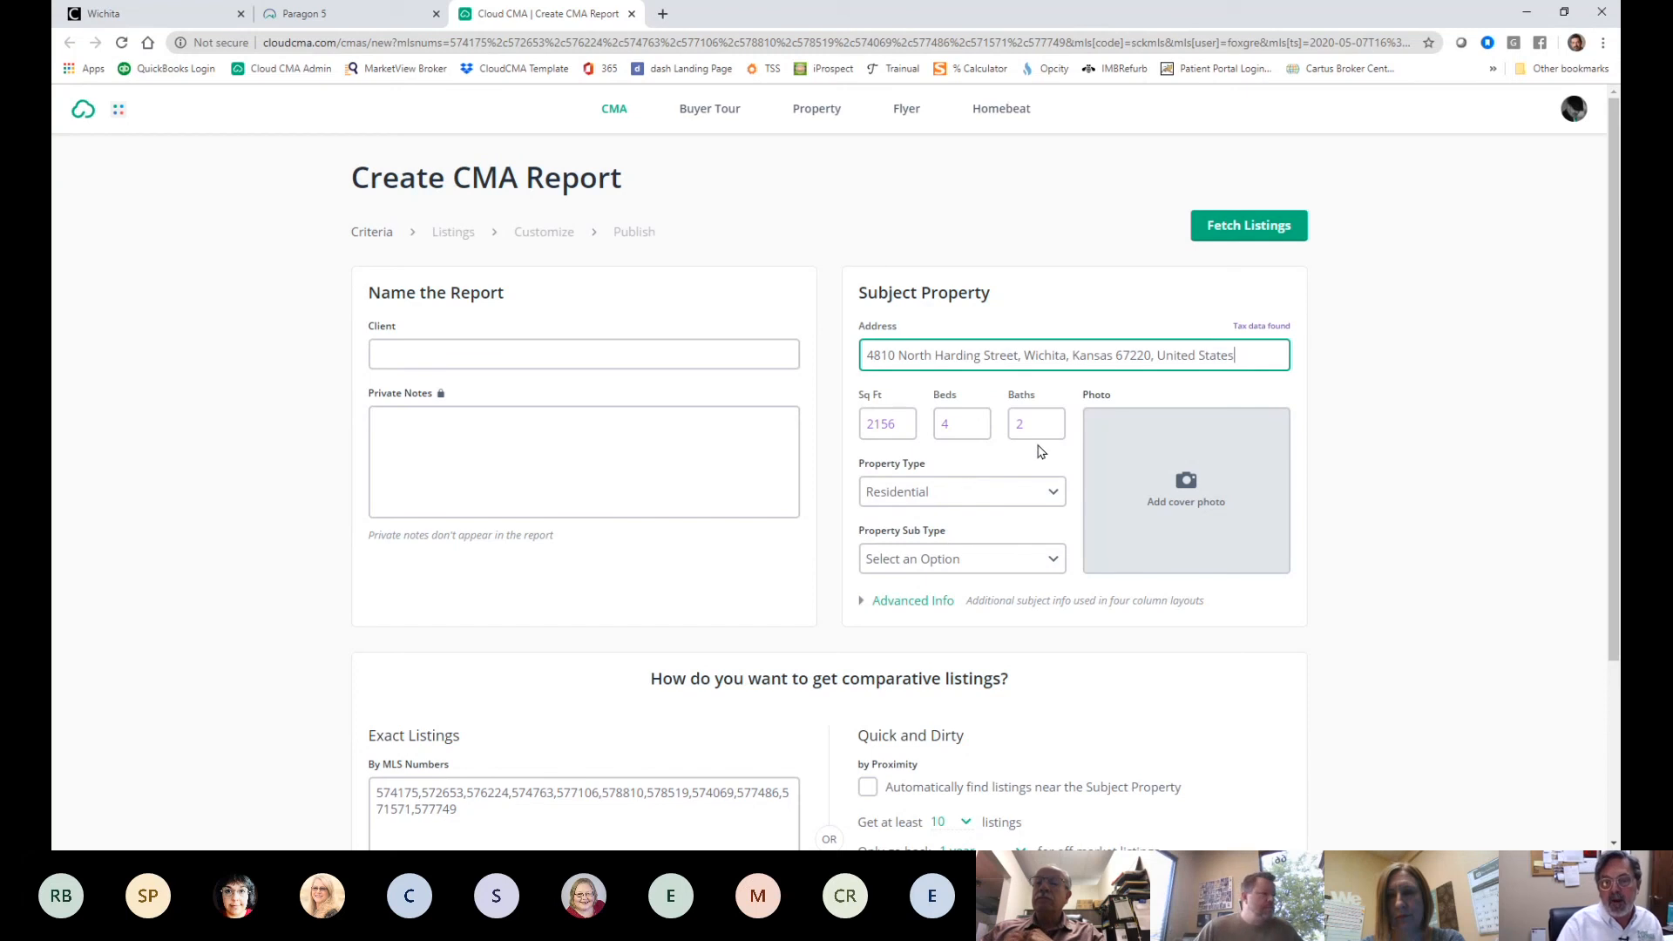
- Fill in the client name and fetch the comparable listings
scroll(1244, 482, "down", 2)
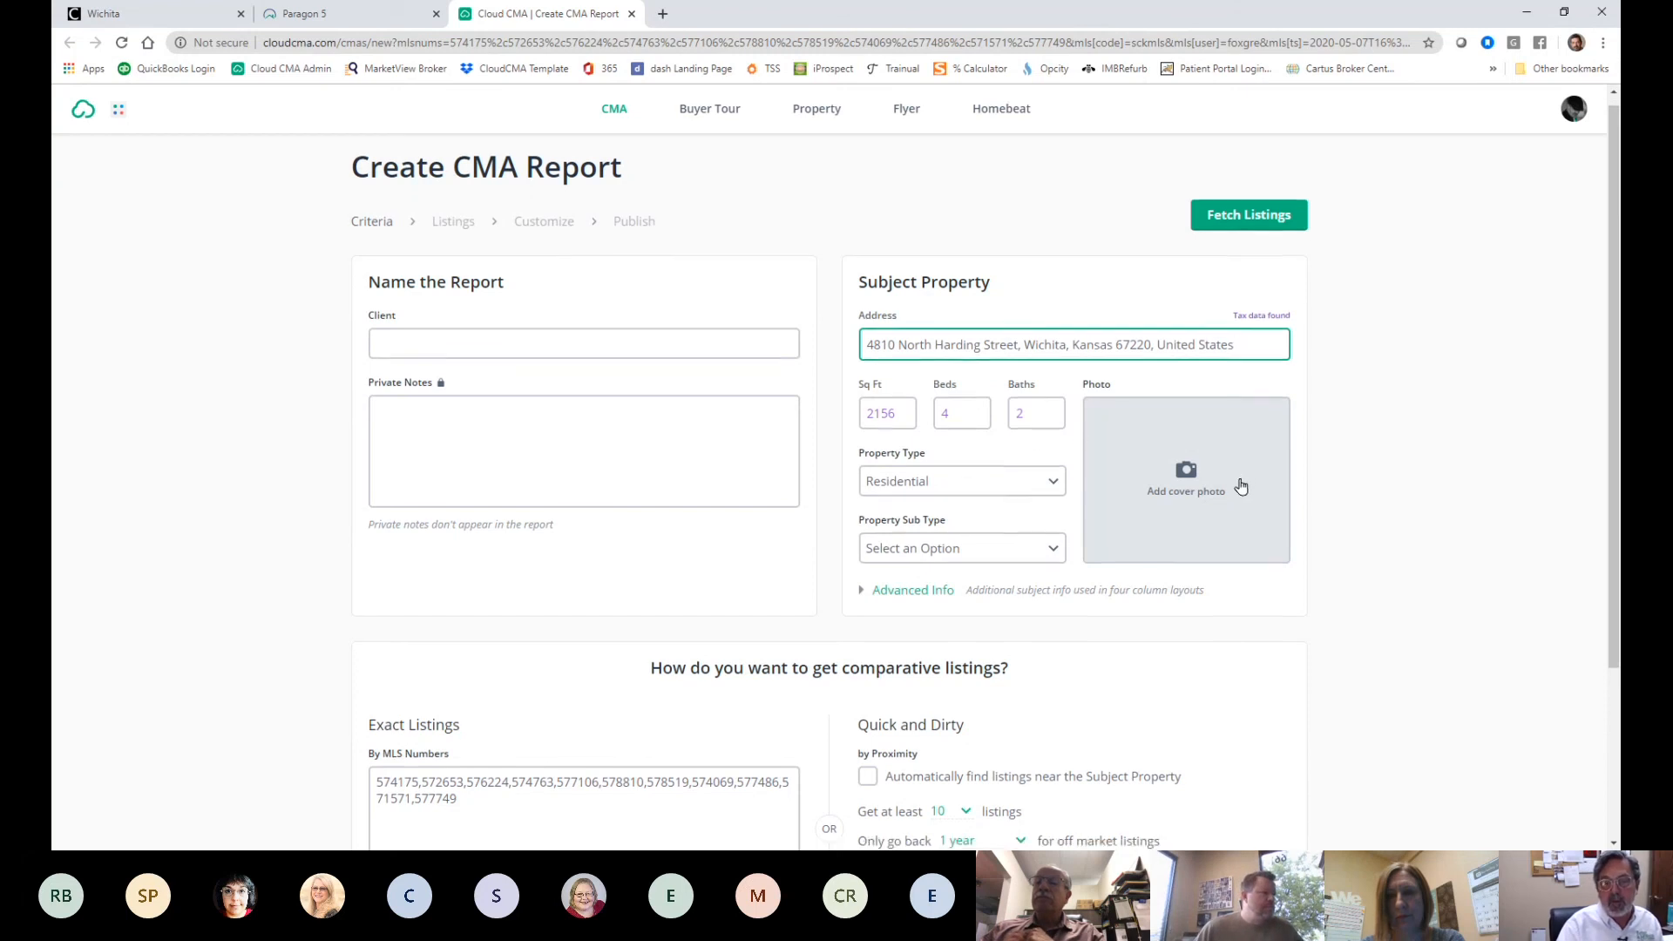
scroll(1307, 218, "up", 2)
left_click(1269, 244)
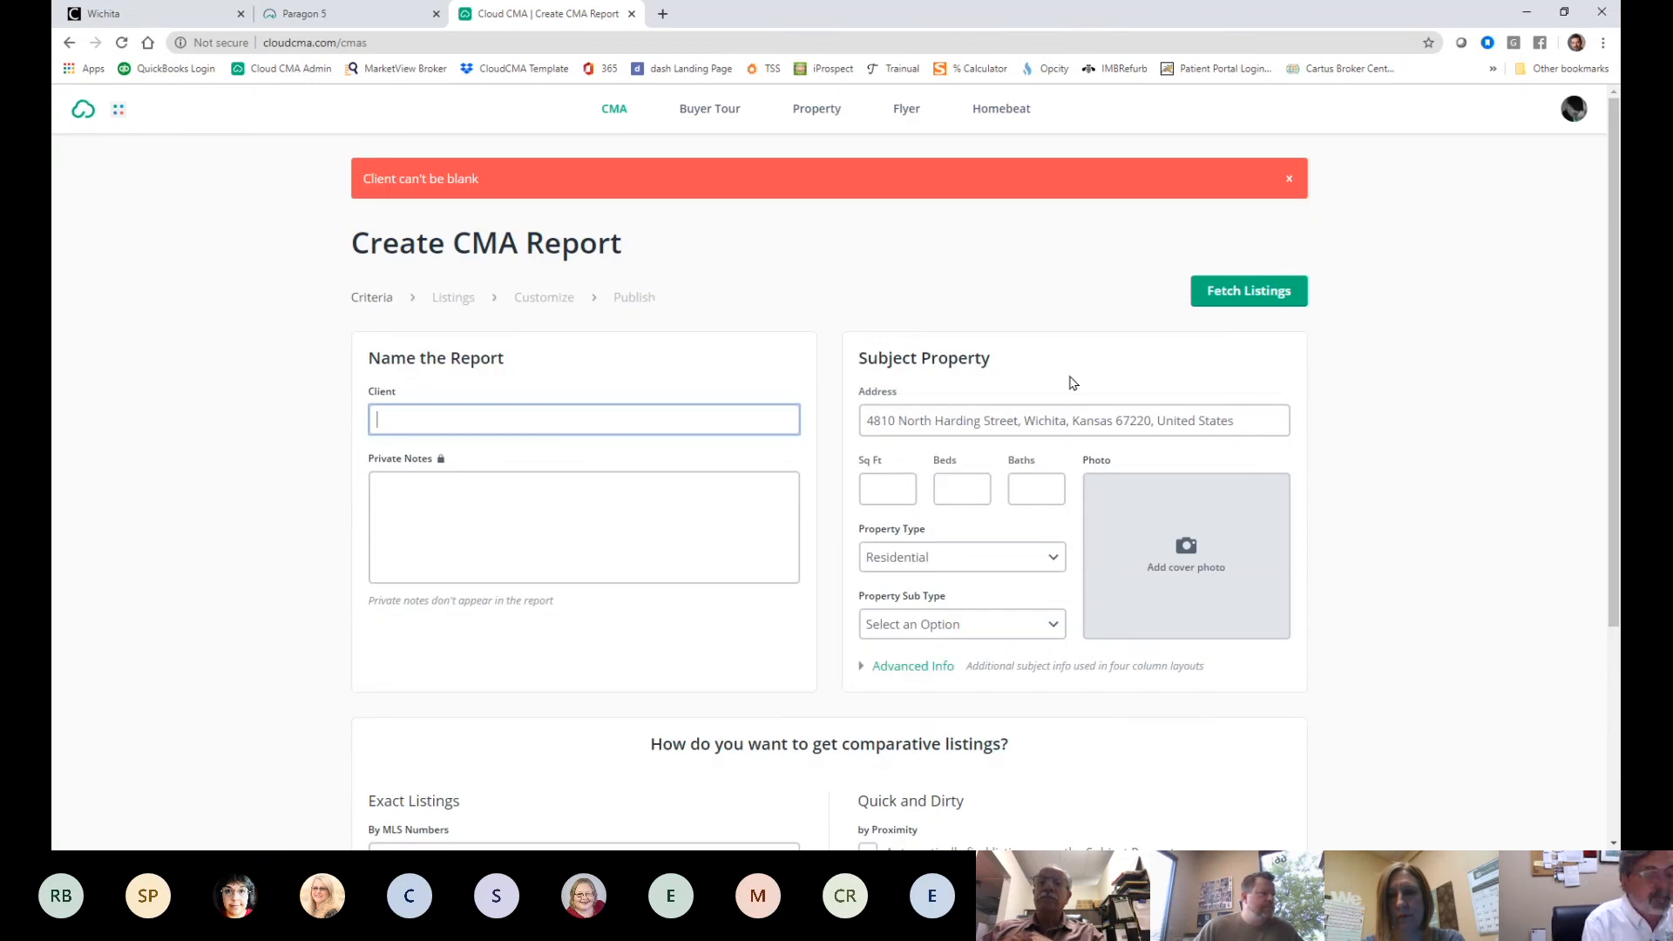
type("g ")
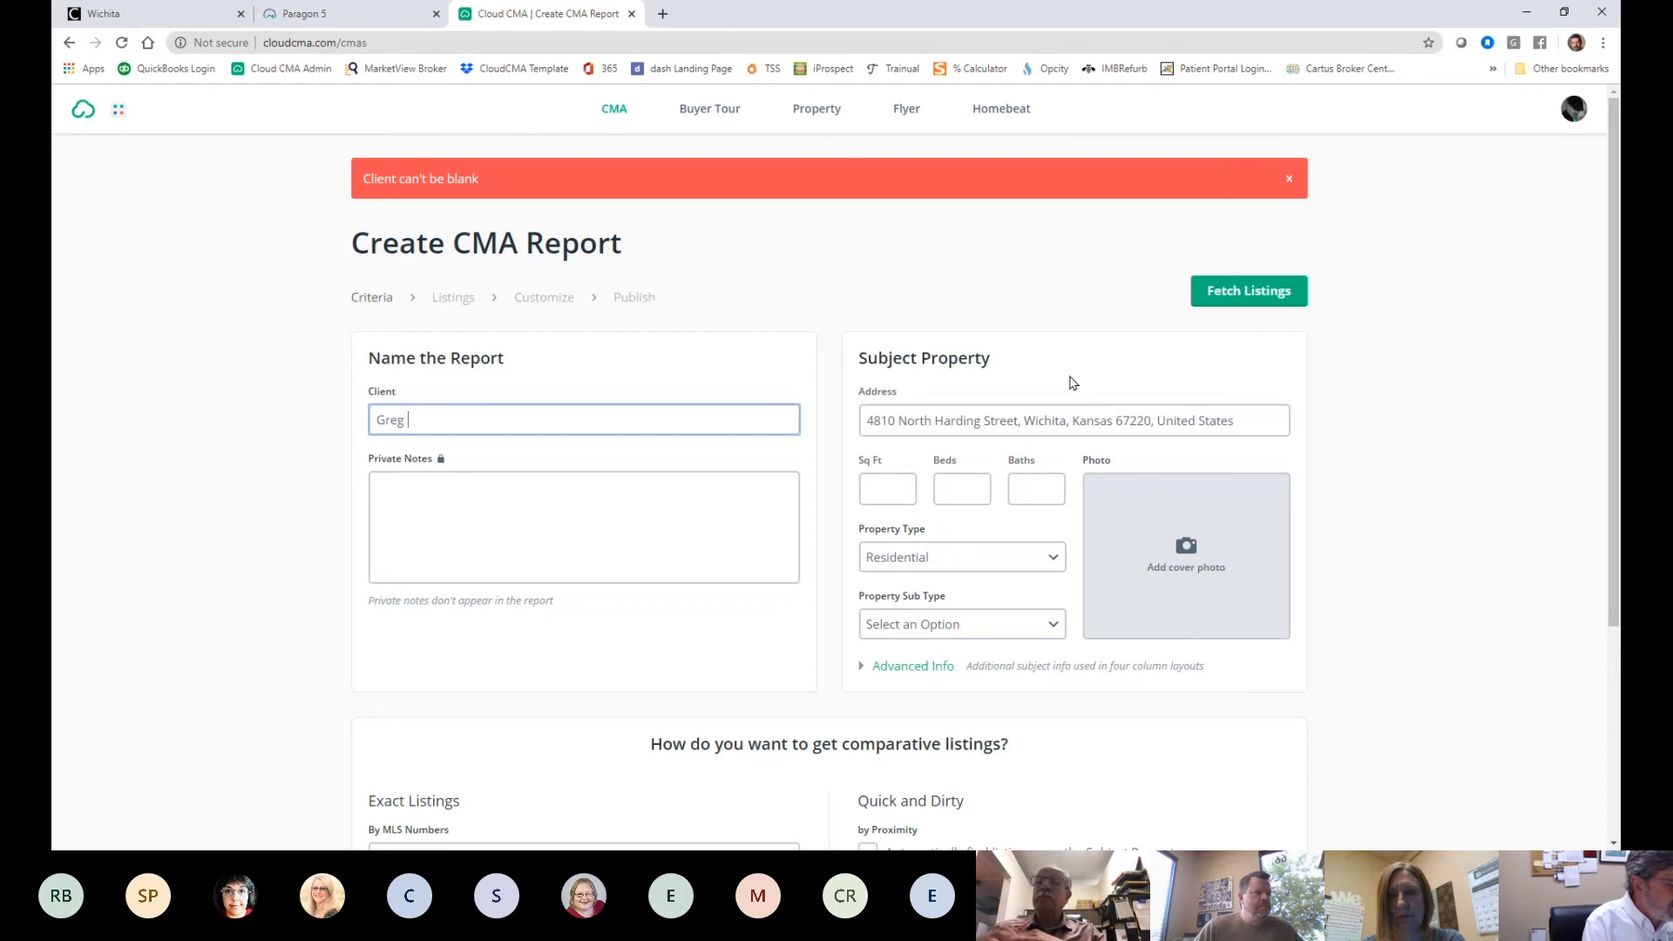
type("Test")
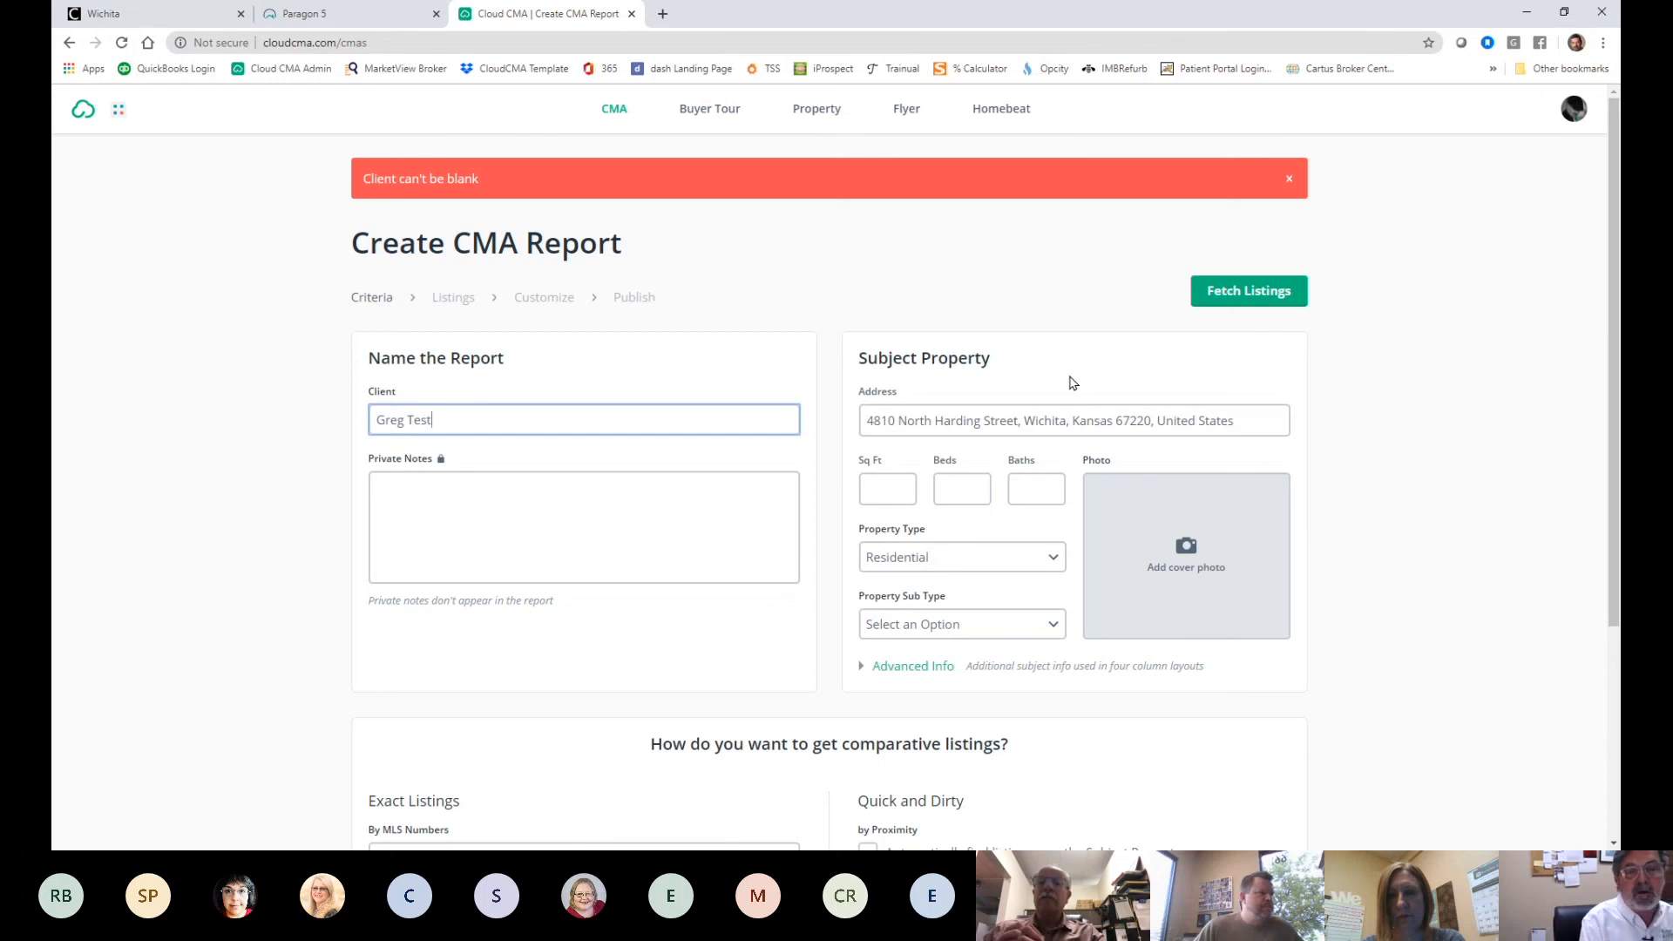
left_click(1248, 207)
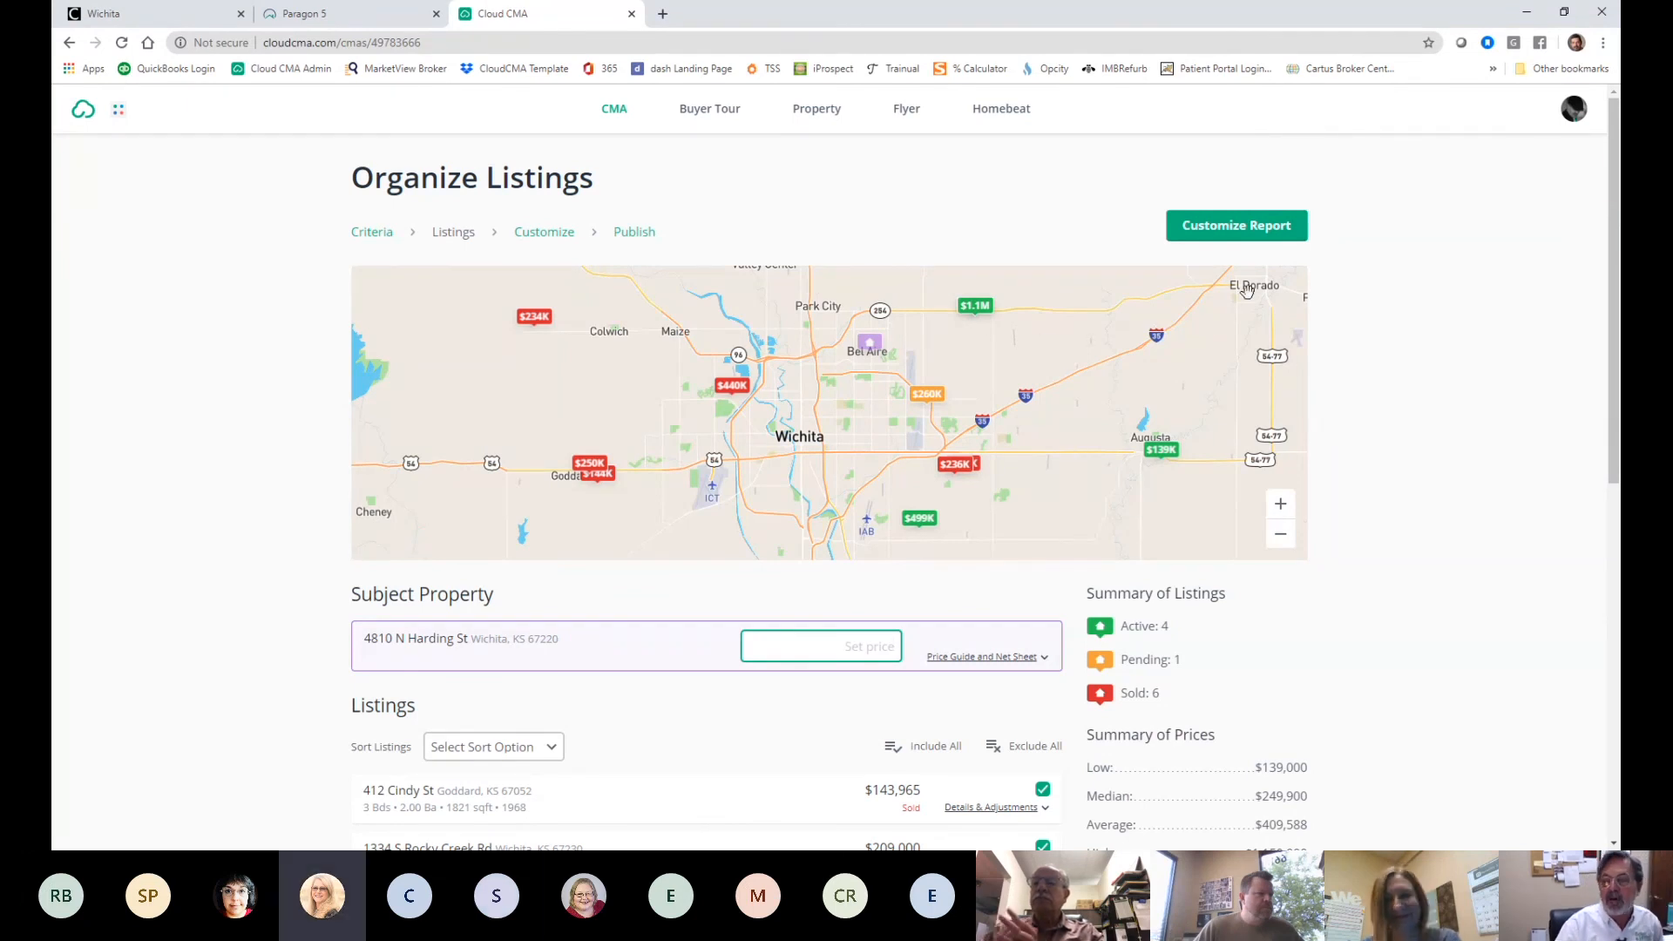
scroll(1237, 498, "down", 5)
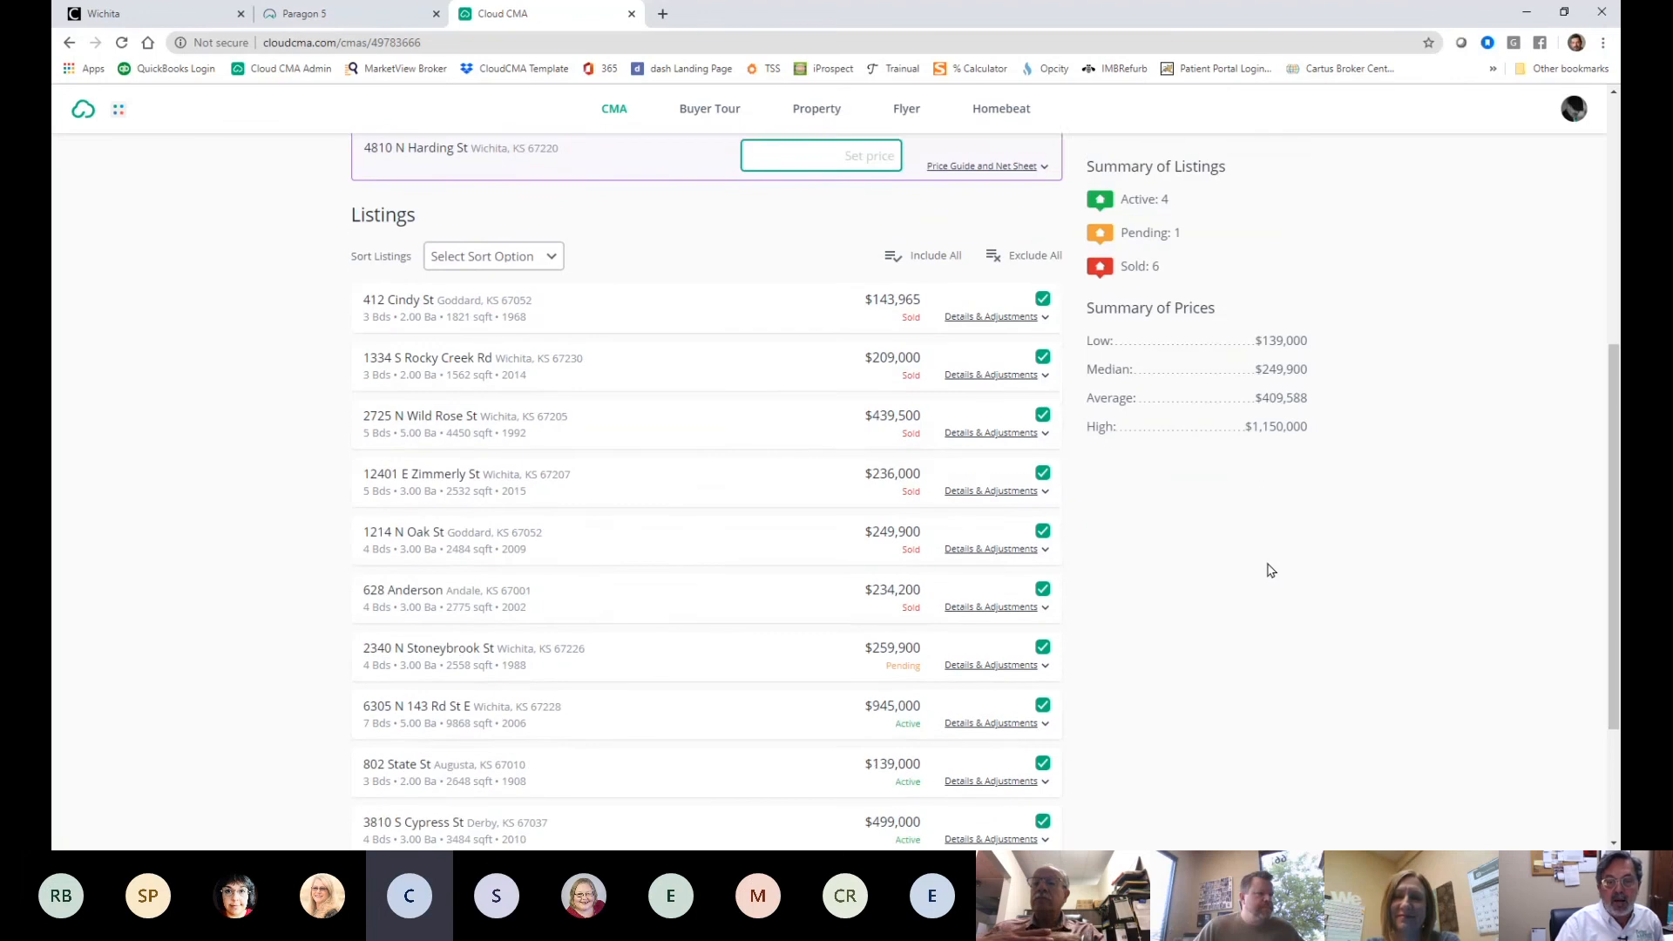
scroll(712, 458, "up", 4)
scroll(712, 459, "up", 1)
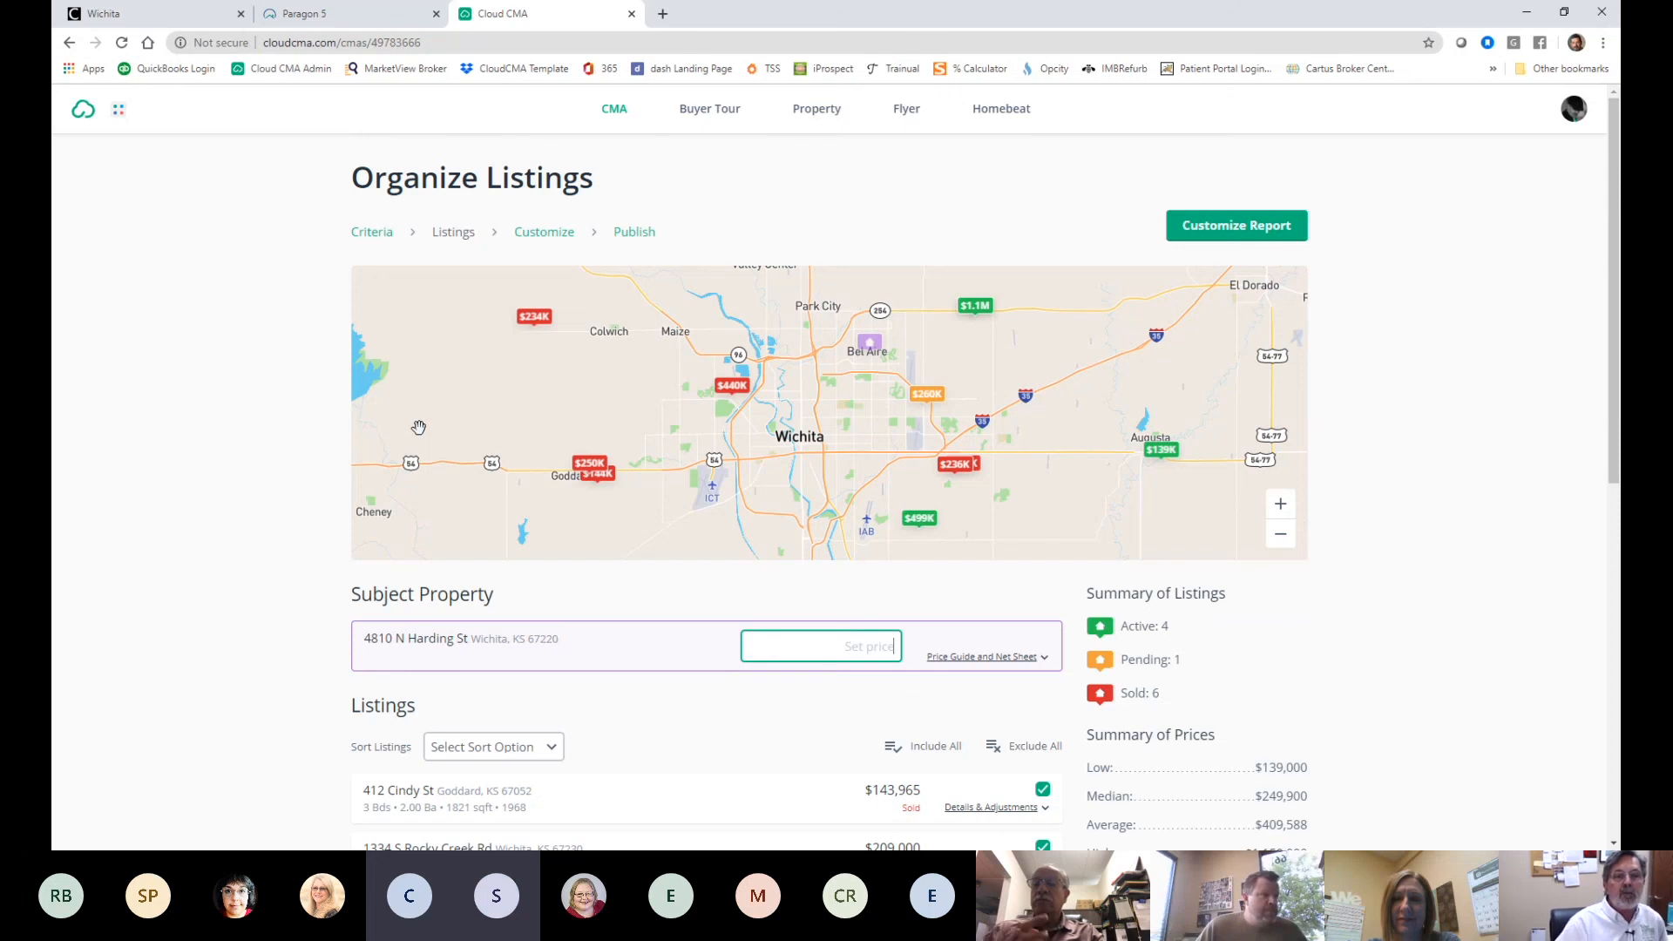
left_click(378, 11)
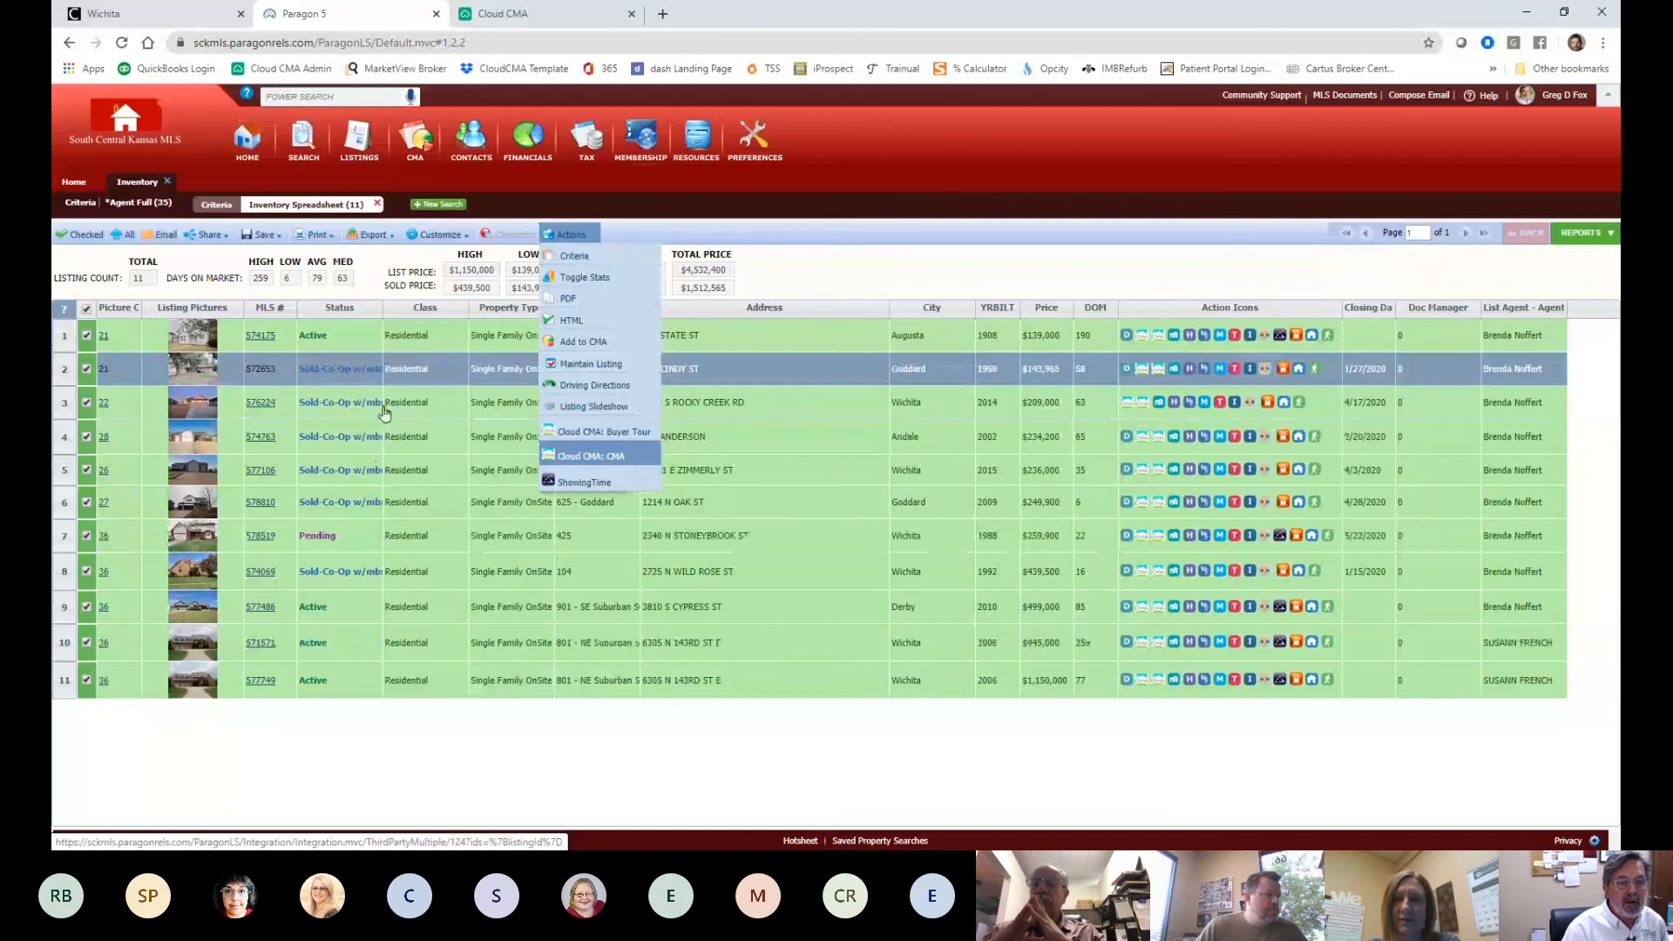
left_click(528, 13)
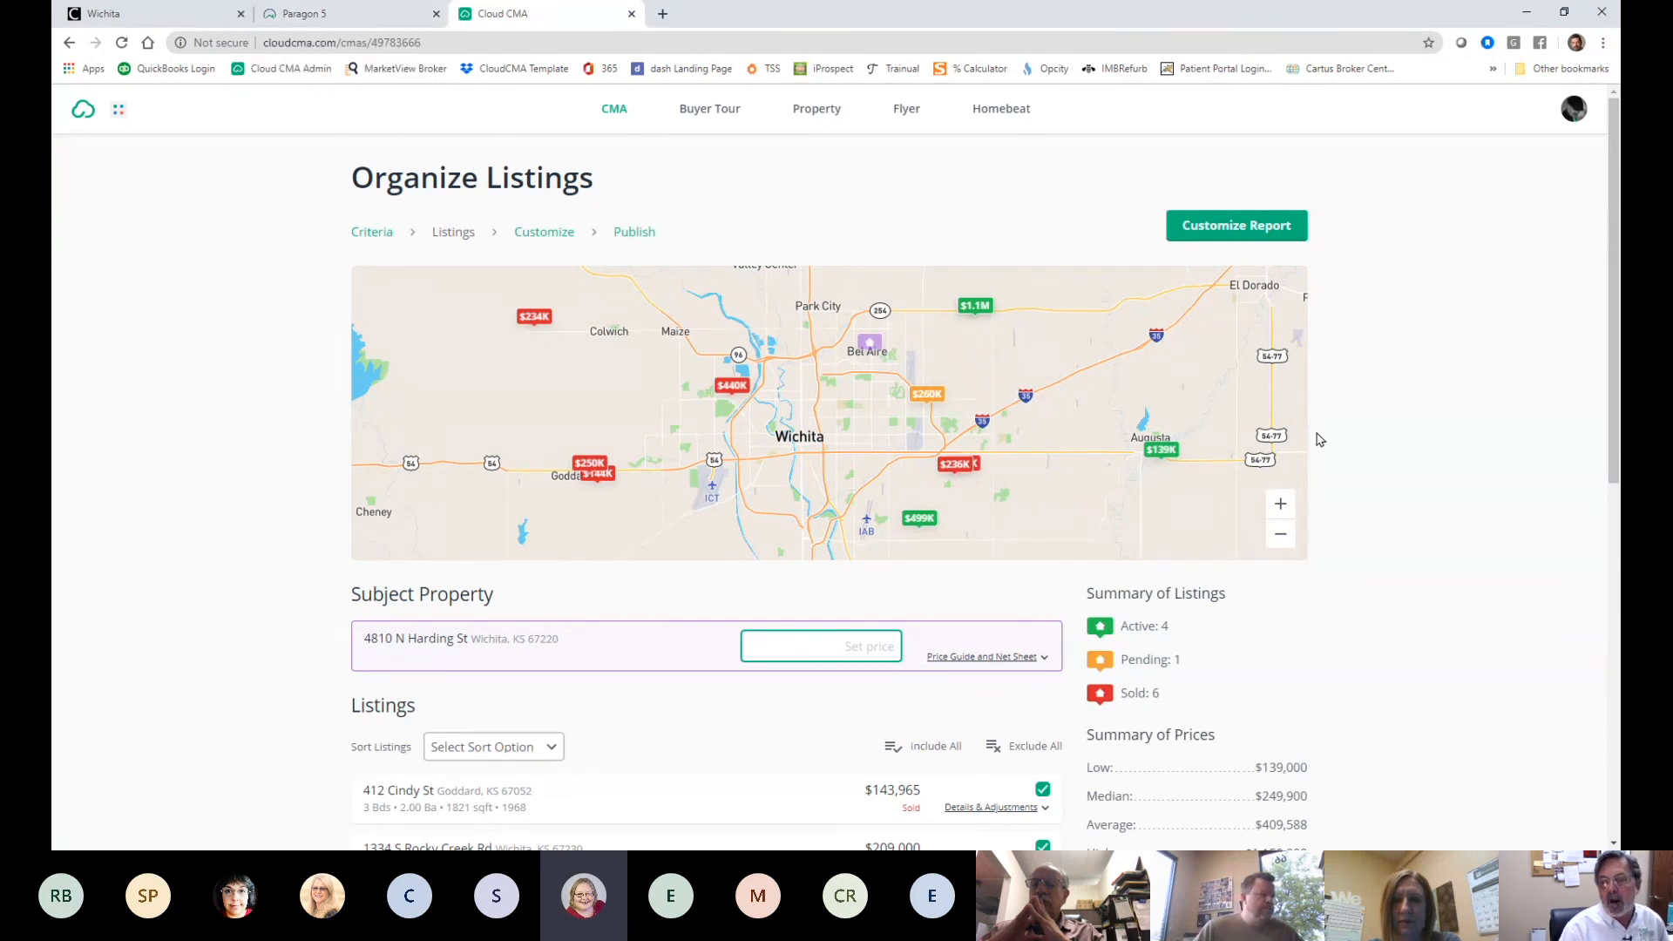
scroll(1320, 440, "down", 3)
scroll(1319, 440, "up", 3)
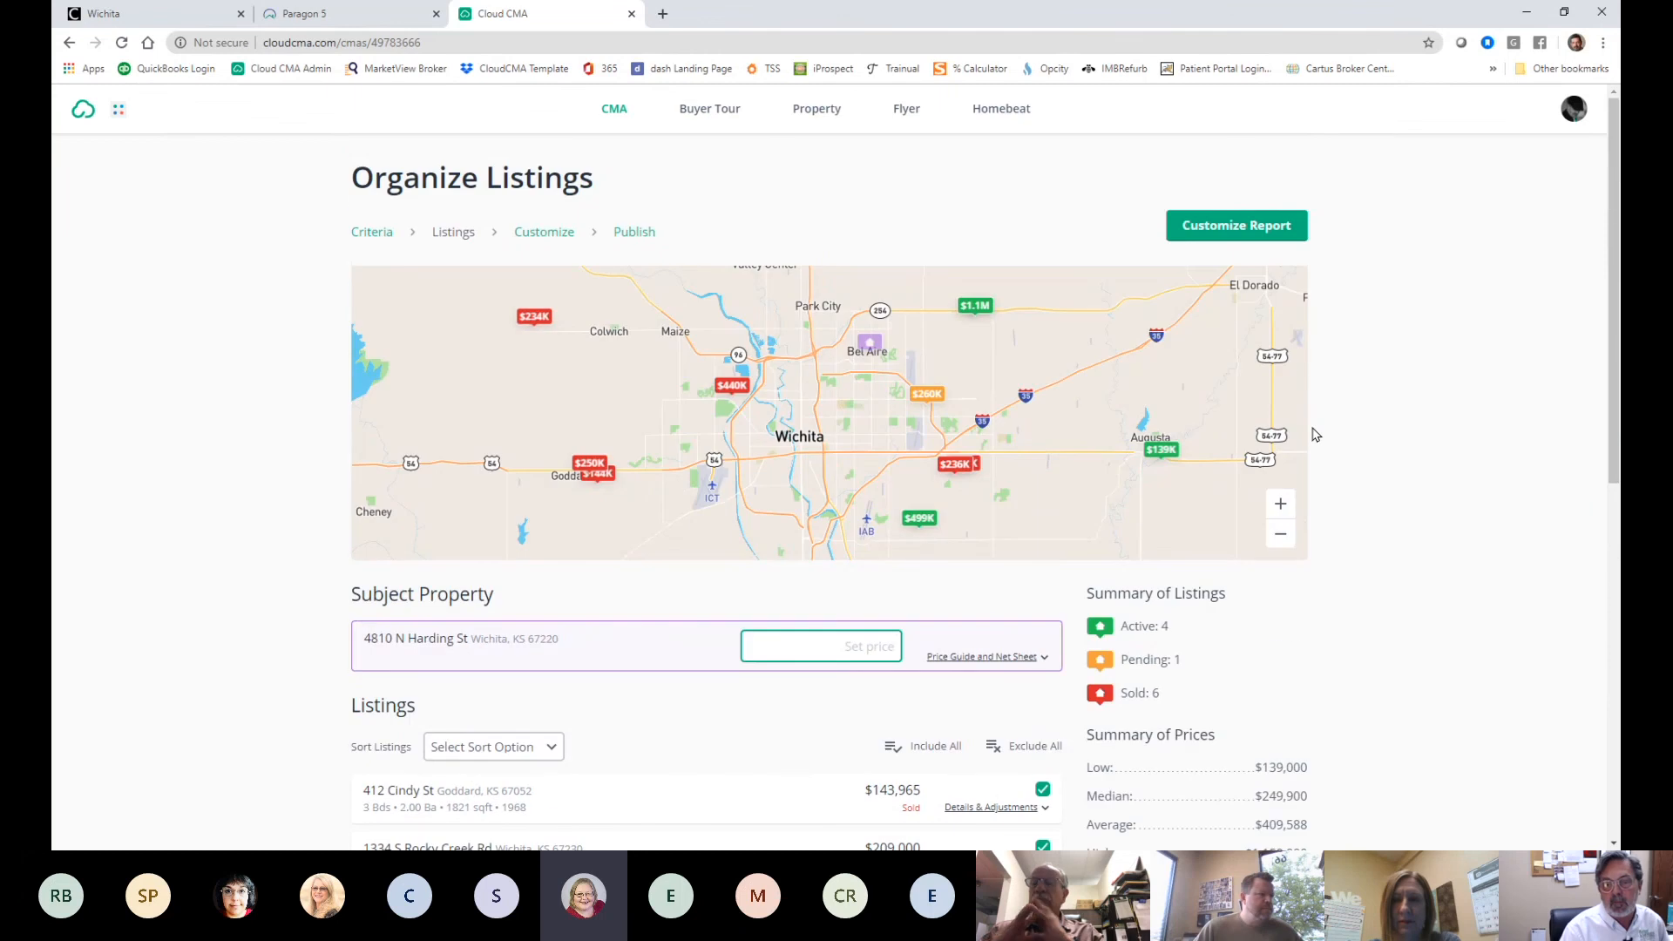
scroll(1316, 435, "down", 3)
scroll(1313, 434, "down", 4)
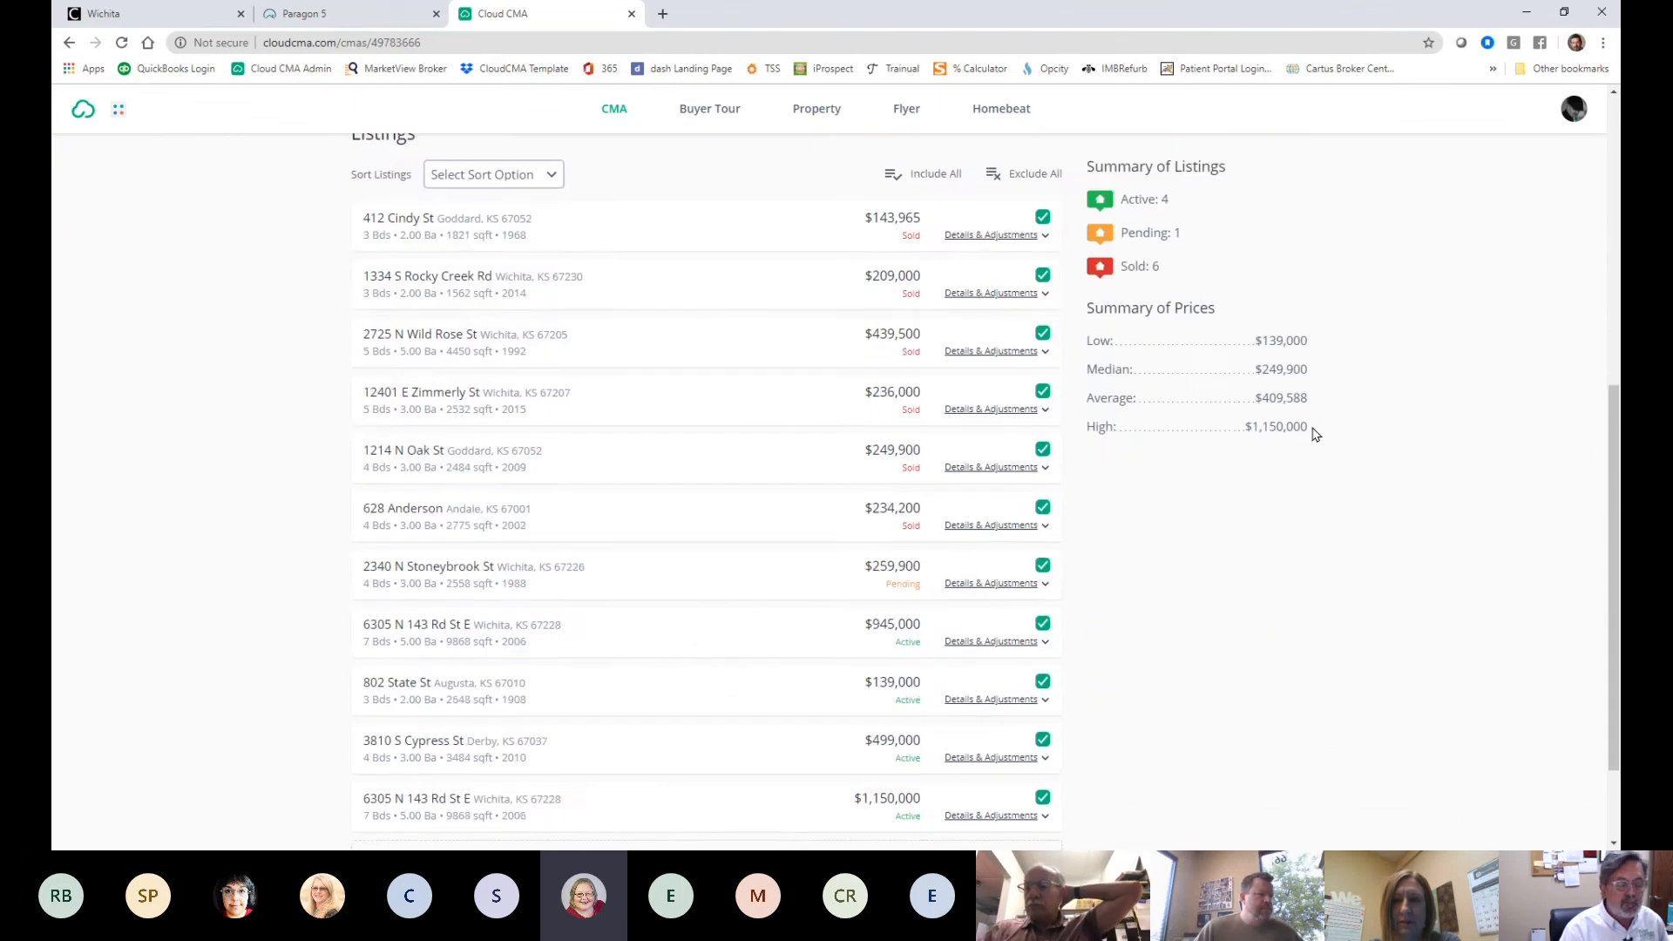
scroll(1308, 427, "up", 5)
scroll(1300, 418, "up", 2)
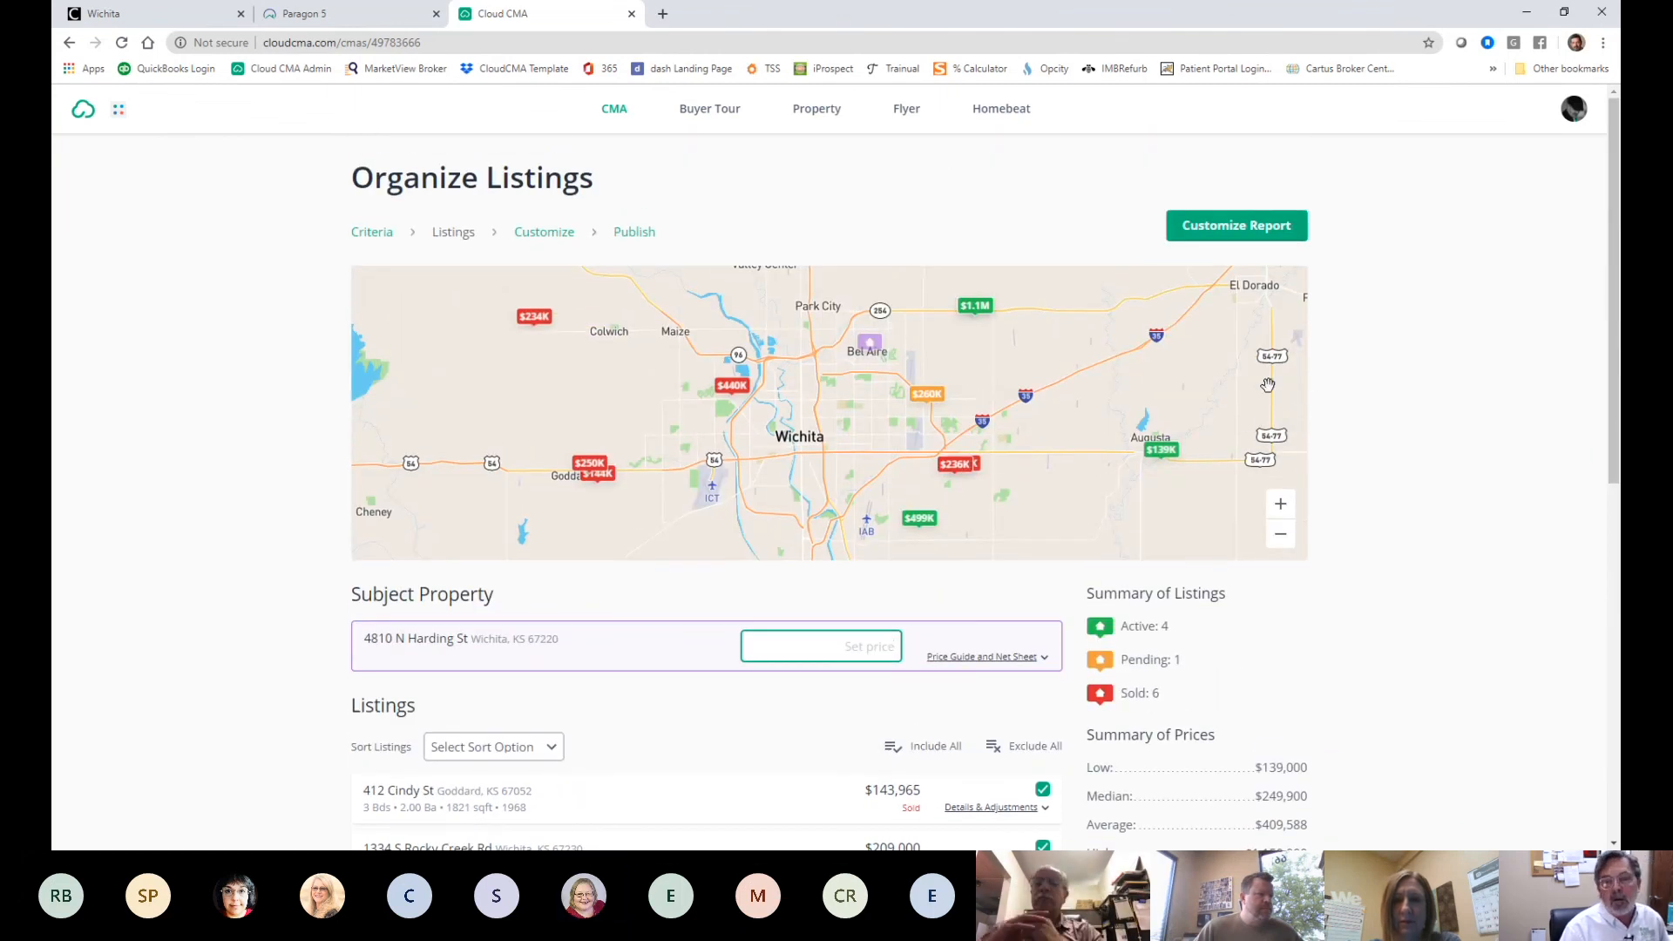
- Return to the report criteria and clear out the list of MLS numbers
left_click(372, 233)
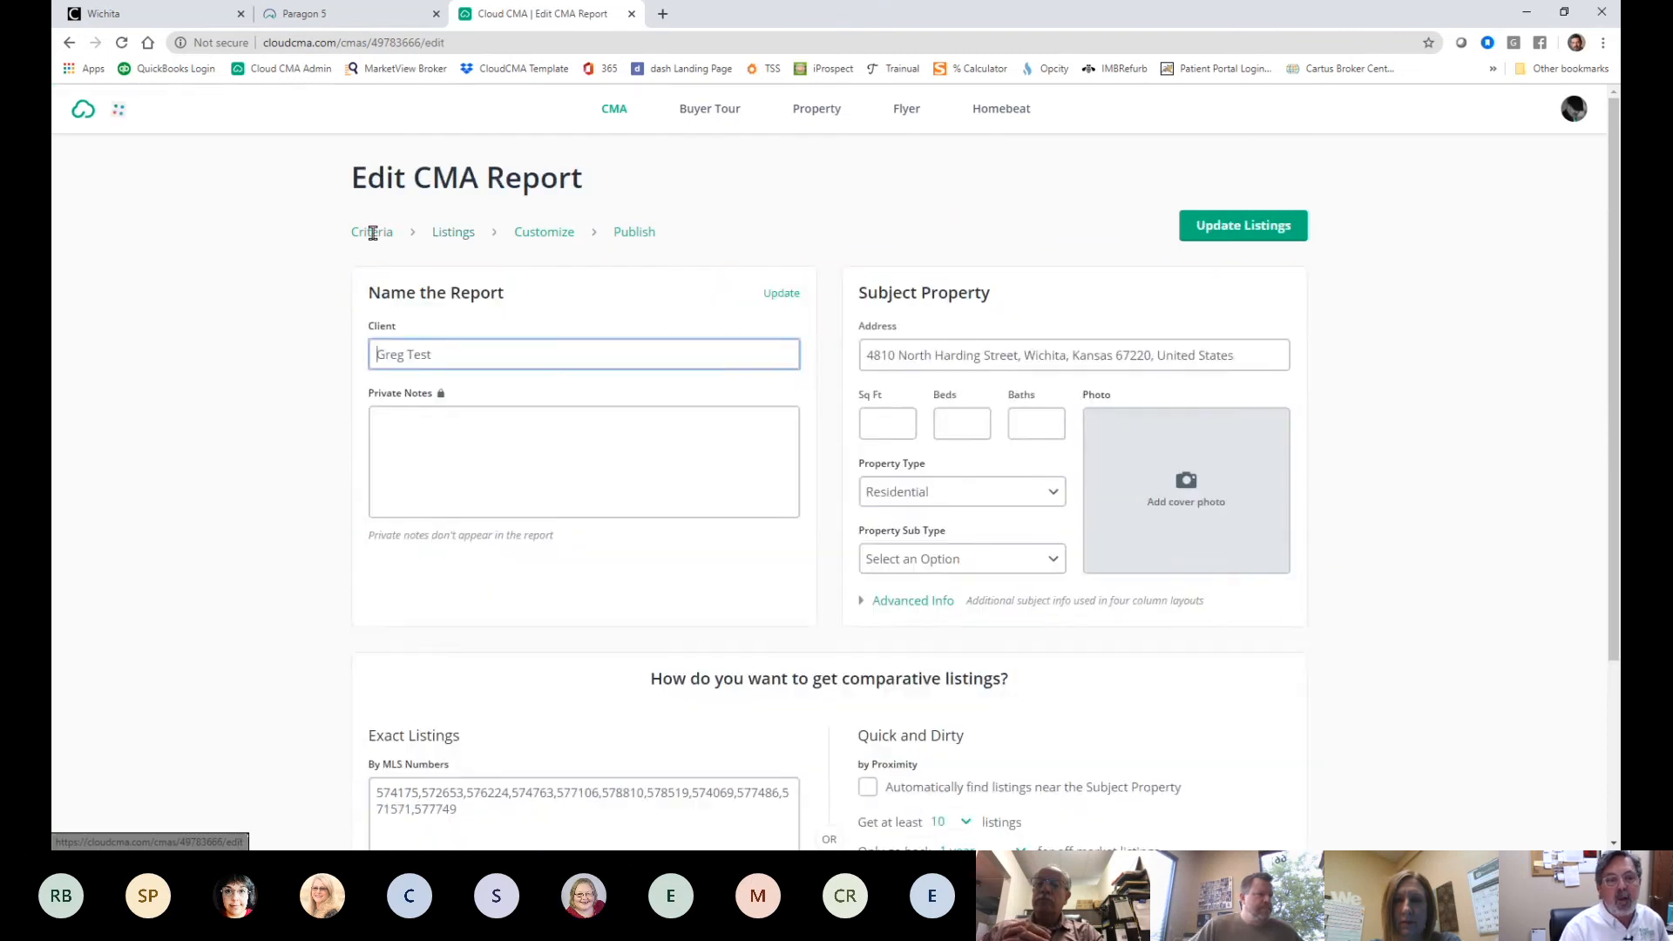
left_click(311, 16)
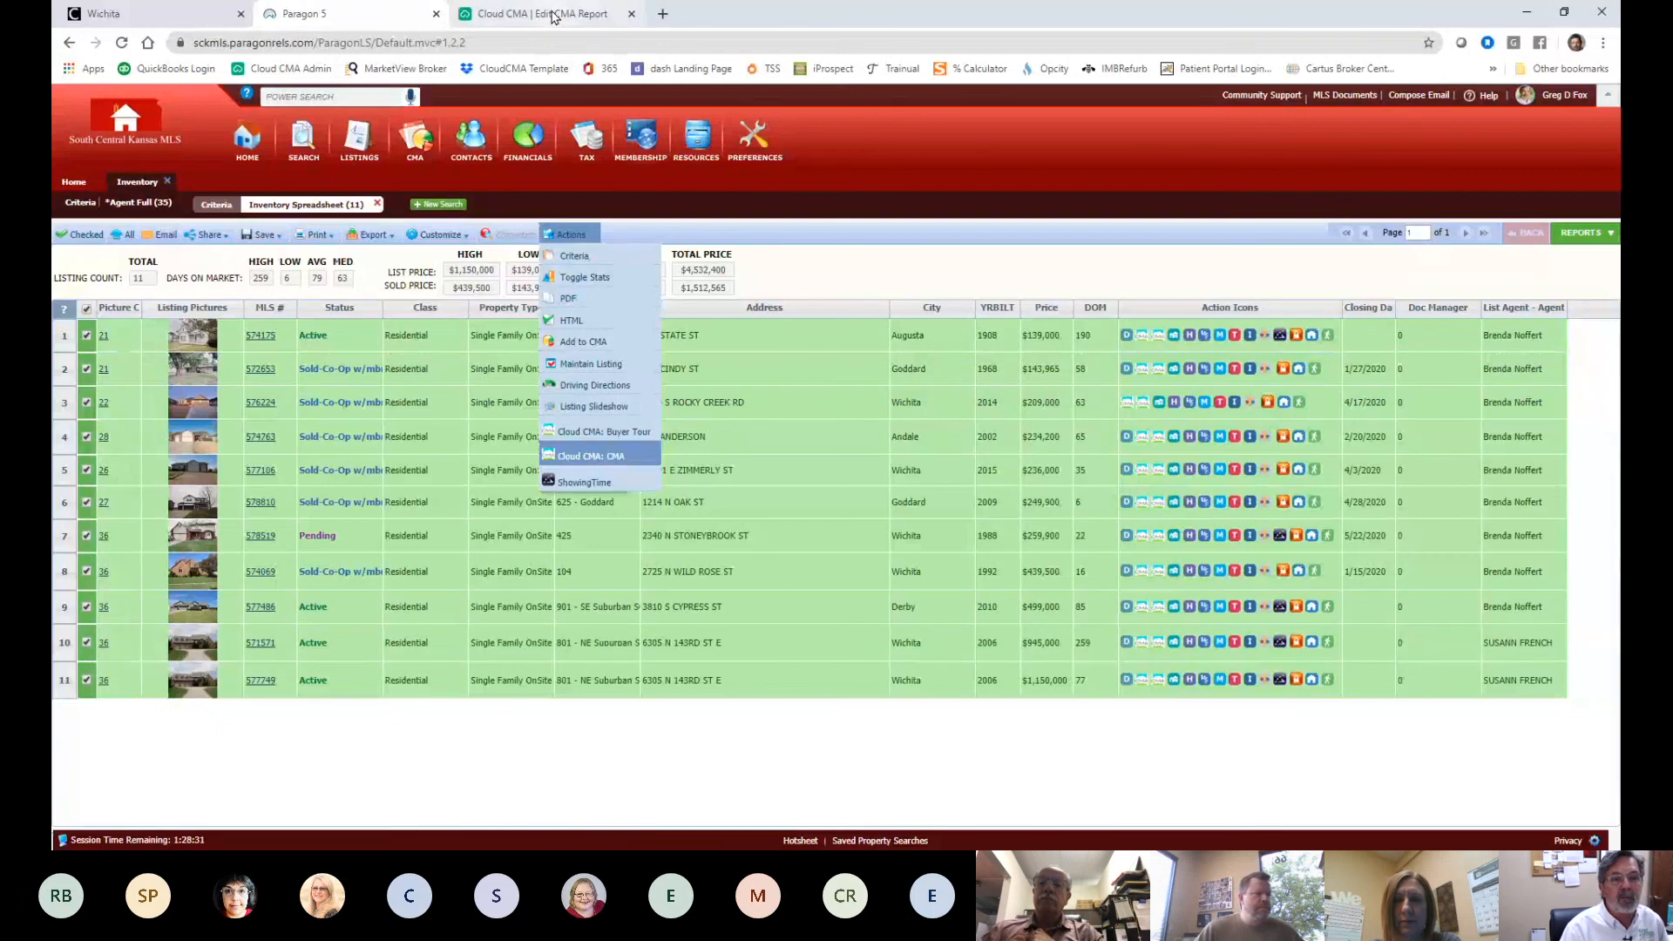
scroll(673, 573, "down", 2)
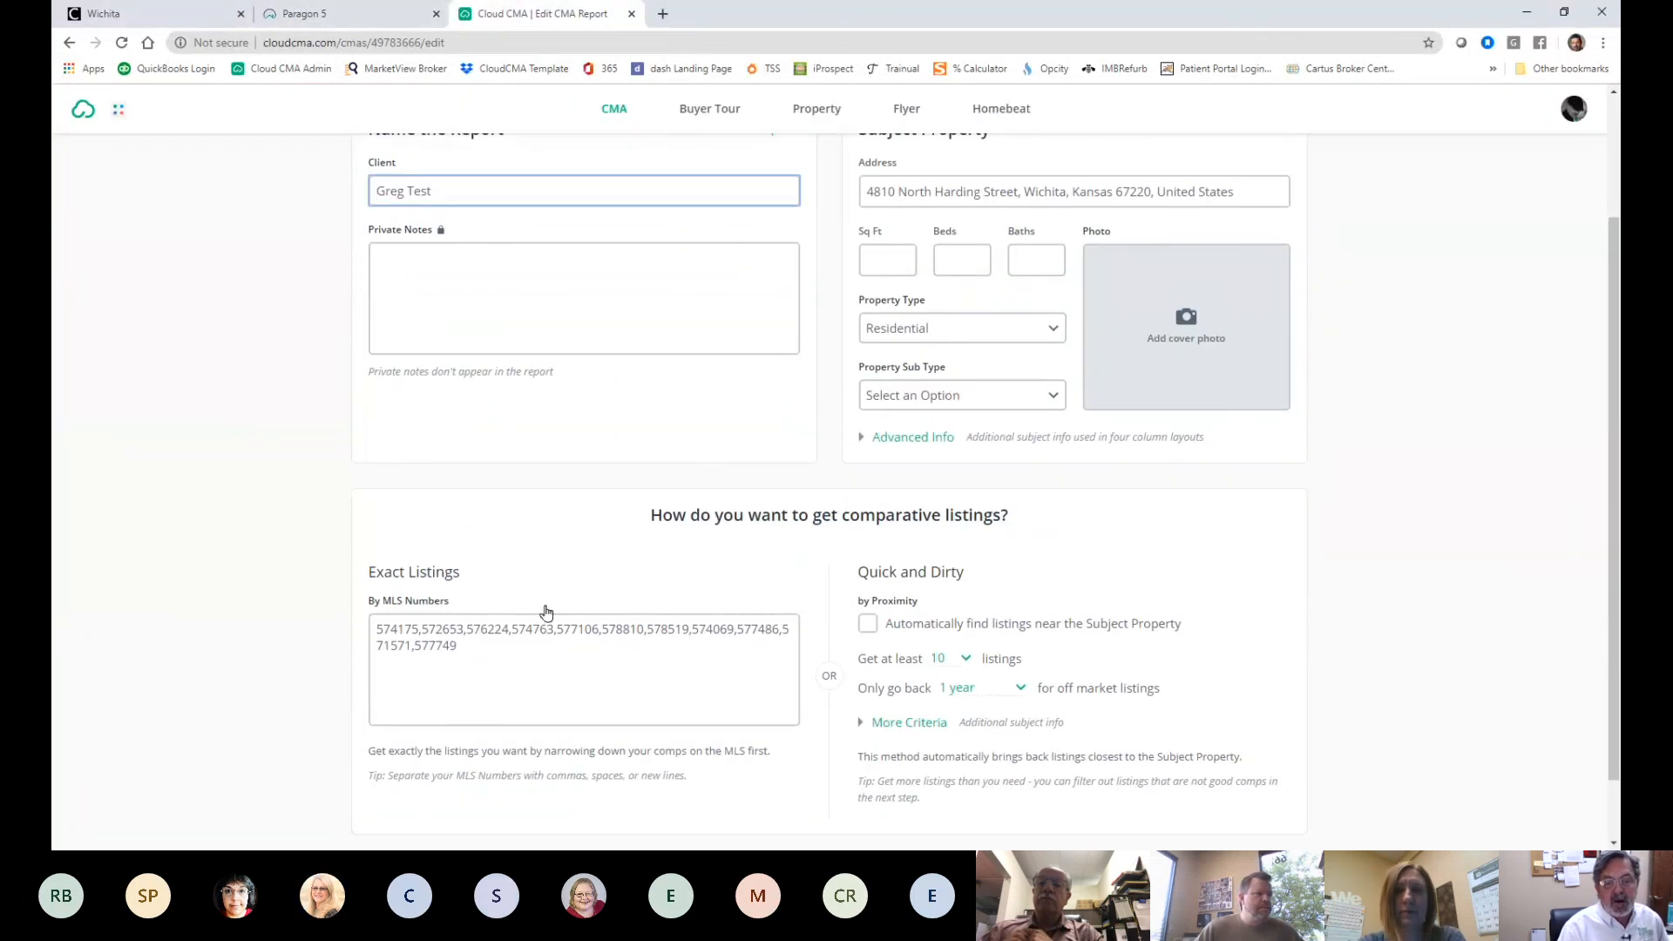
left_click_drag(462, 645, 281, 611)
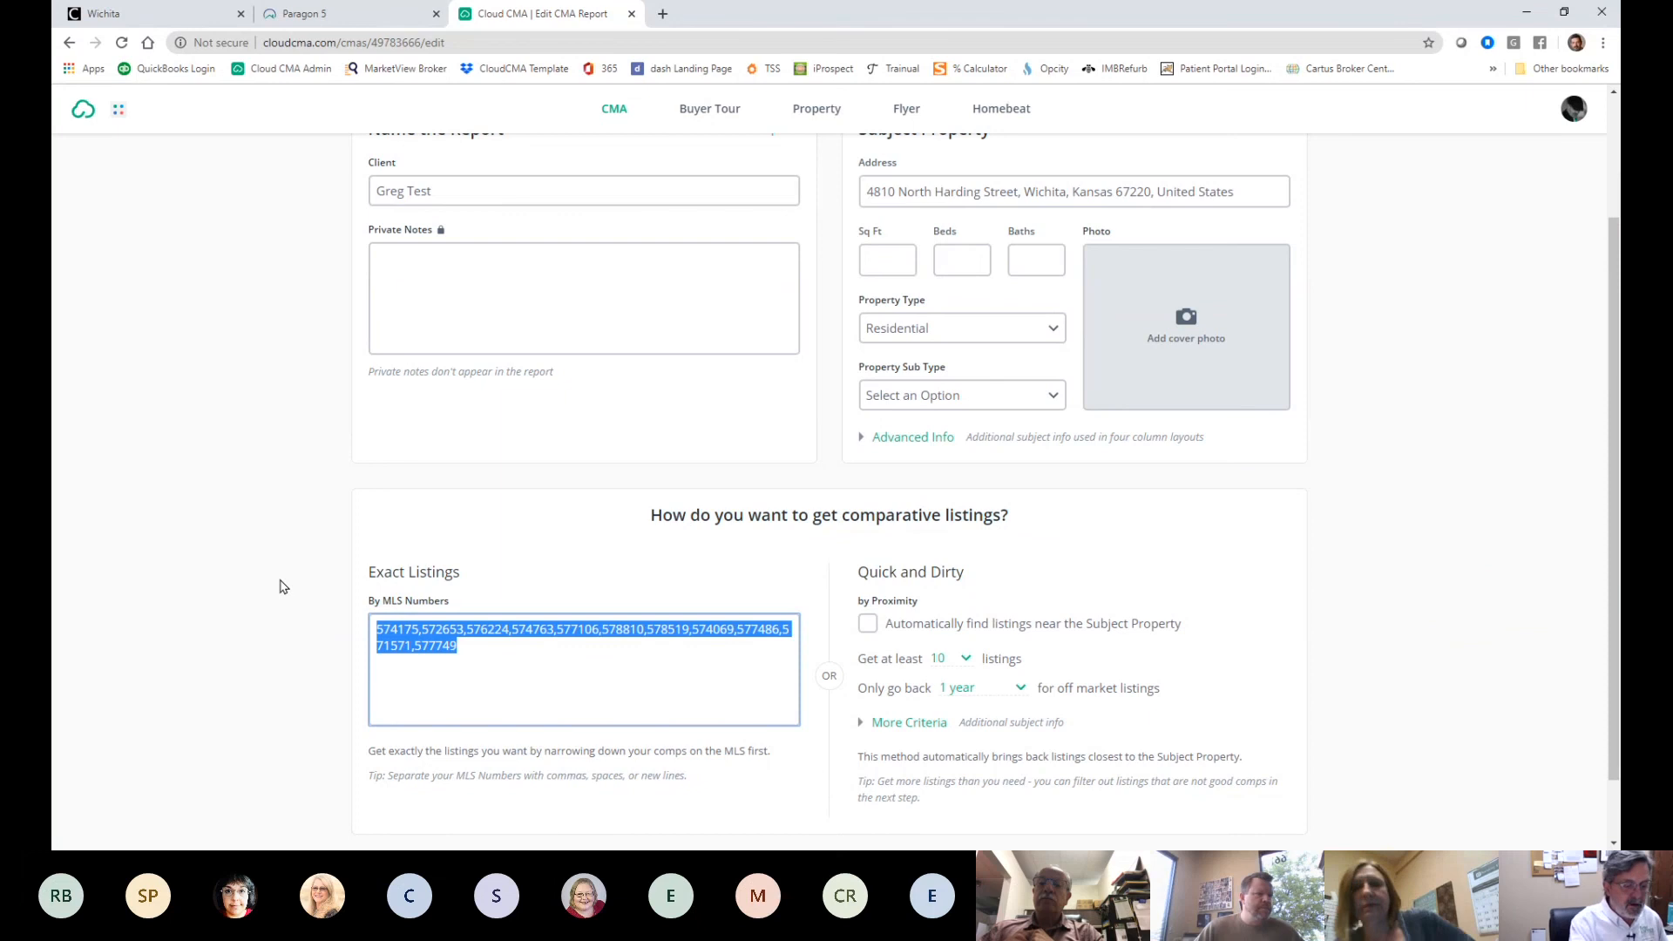
key("Delete")
scroll(925, 458, "up", 2)
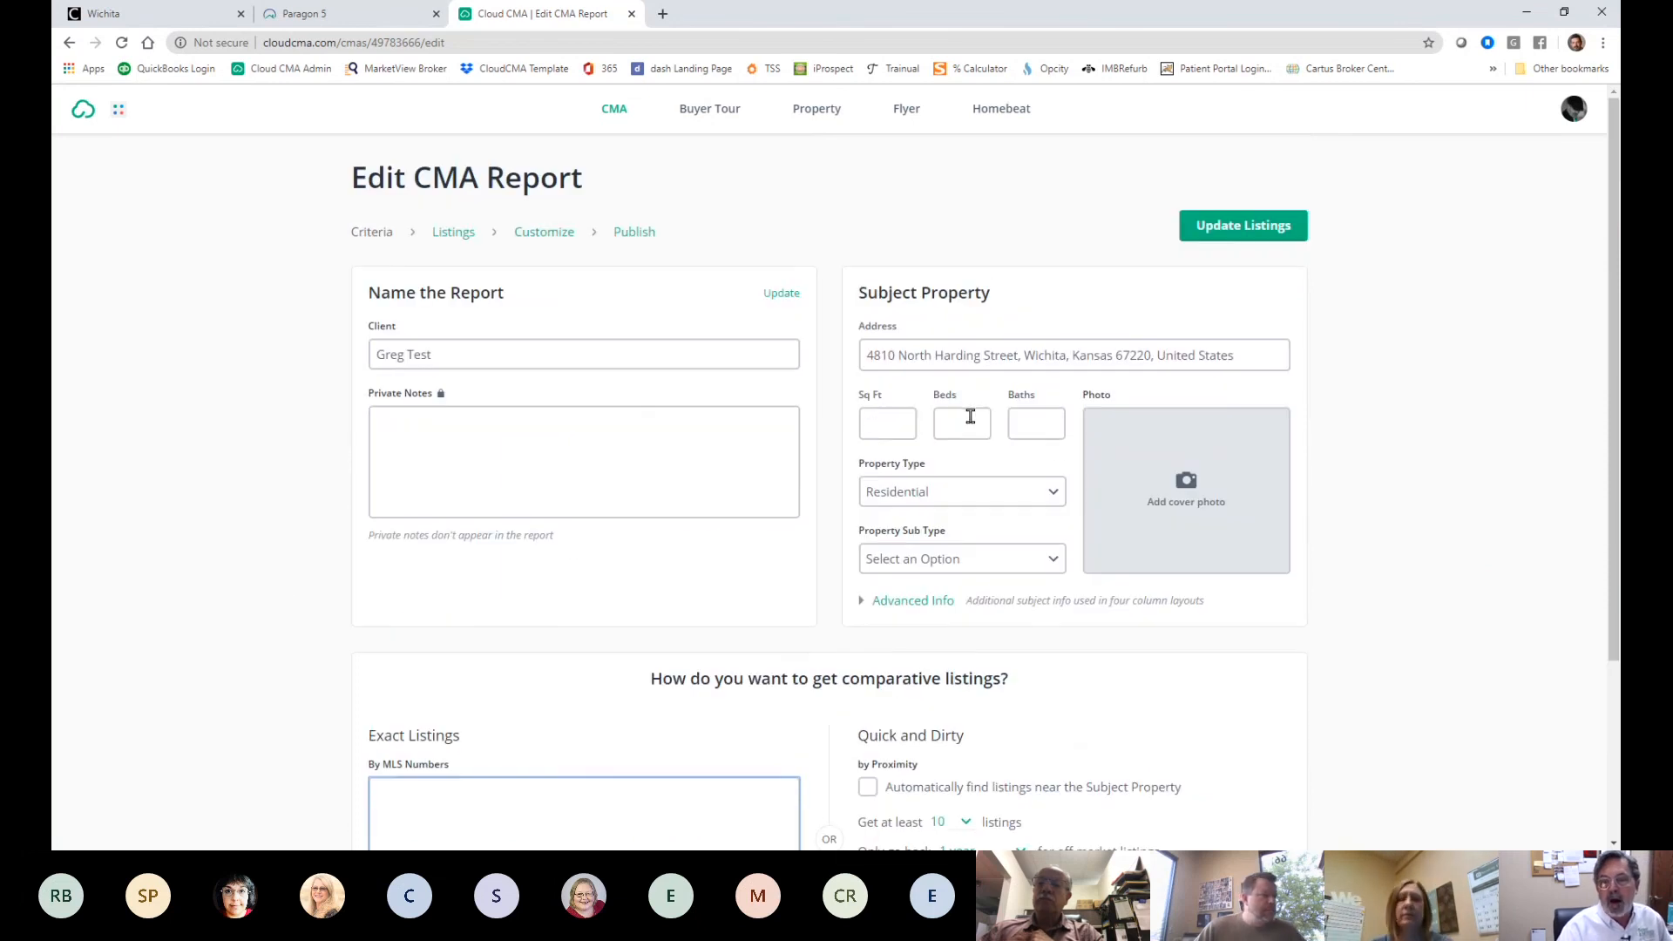
- Expand More Criteria and regenerate the comparables by proximity
left_click(1114, 355)
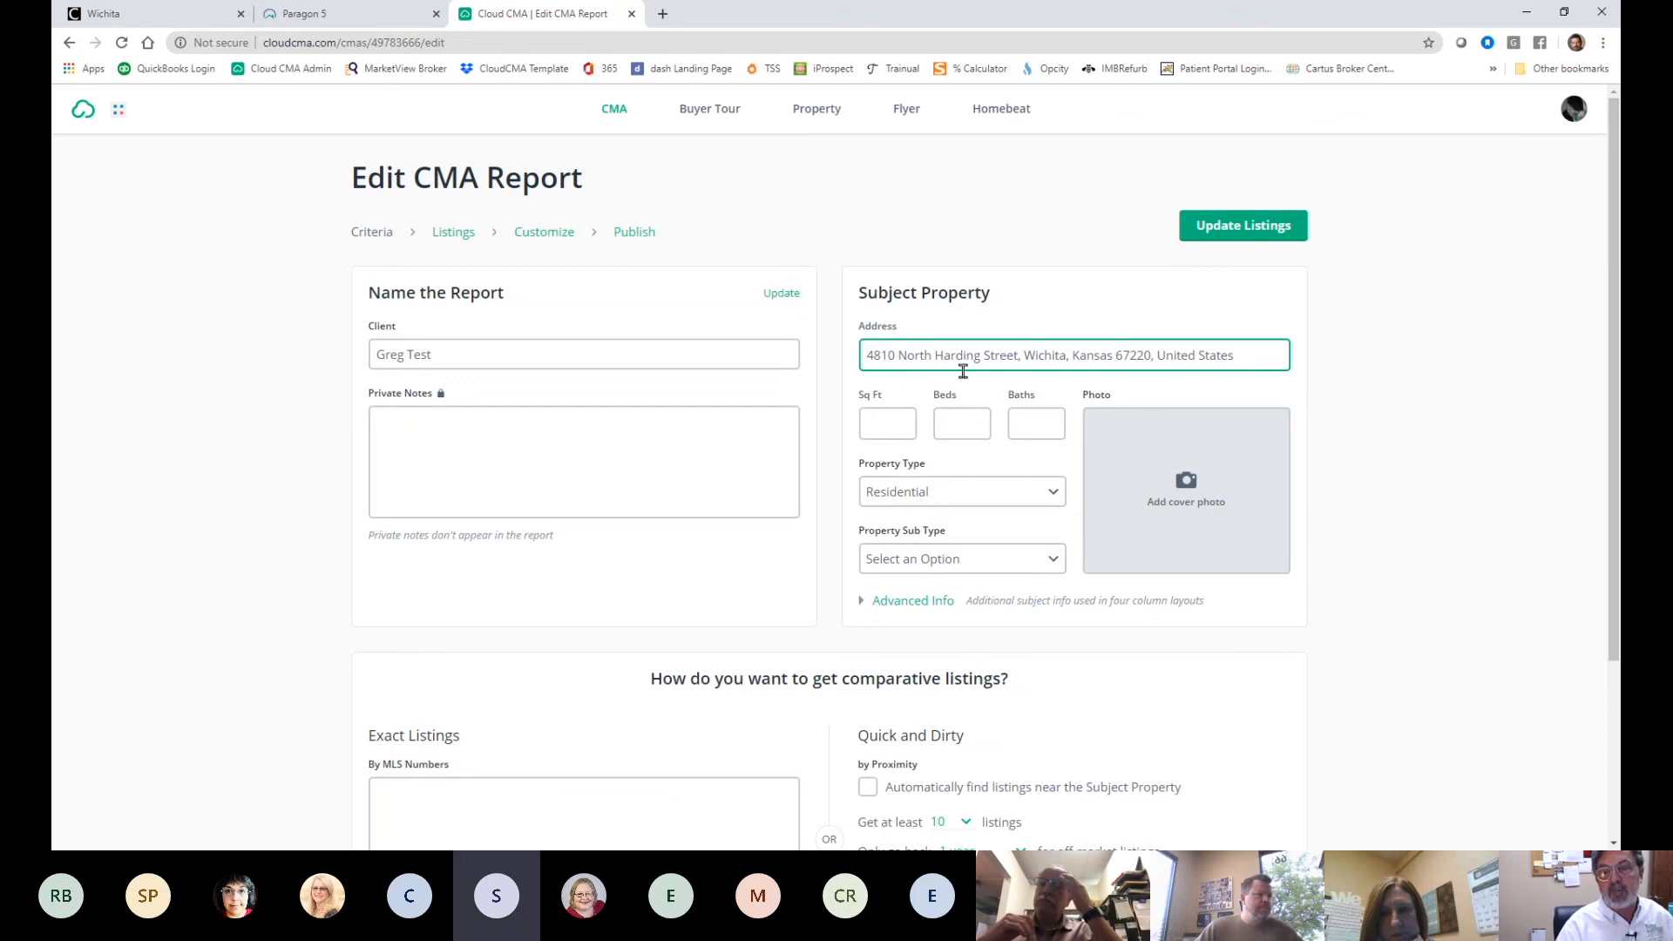
left_click(883, 422)
key("Tab")
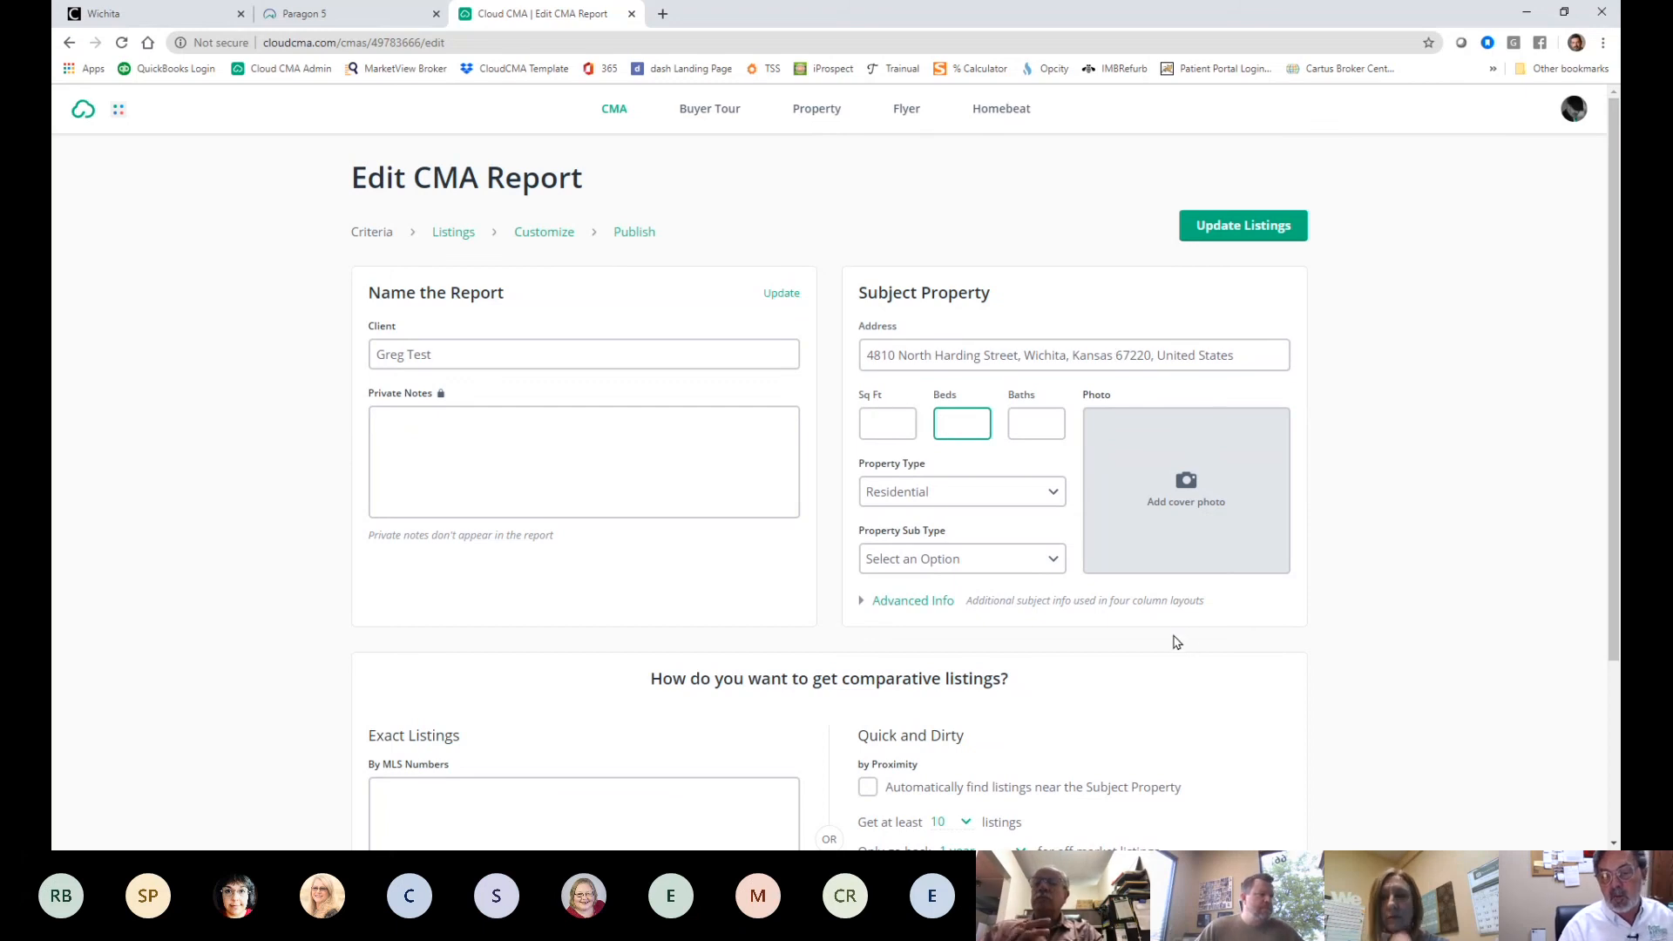
scroll(1168, 640, "down", 3)
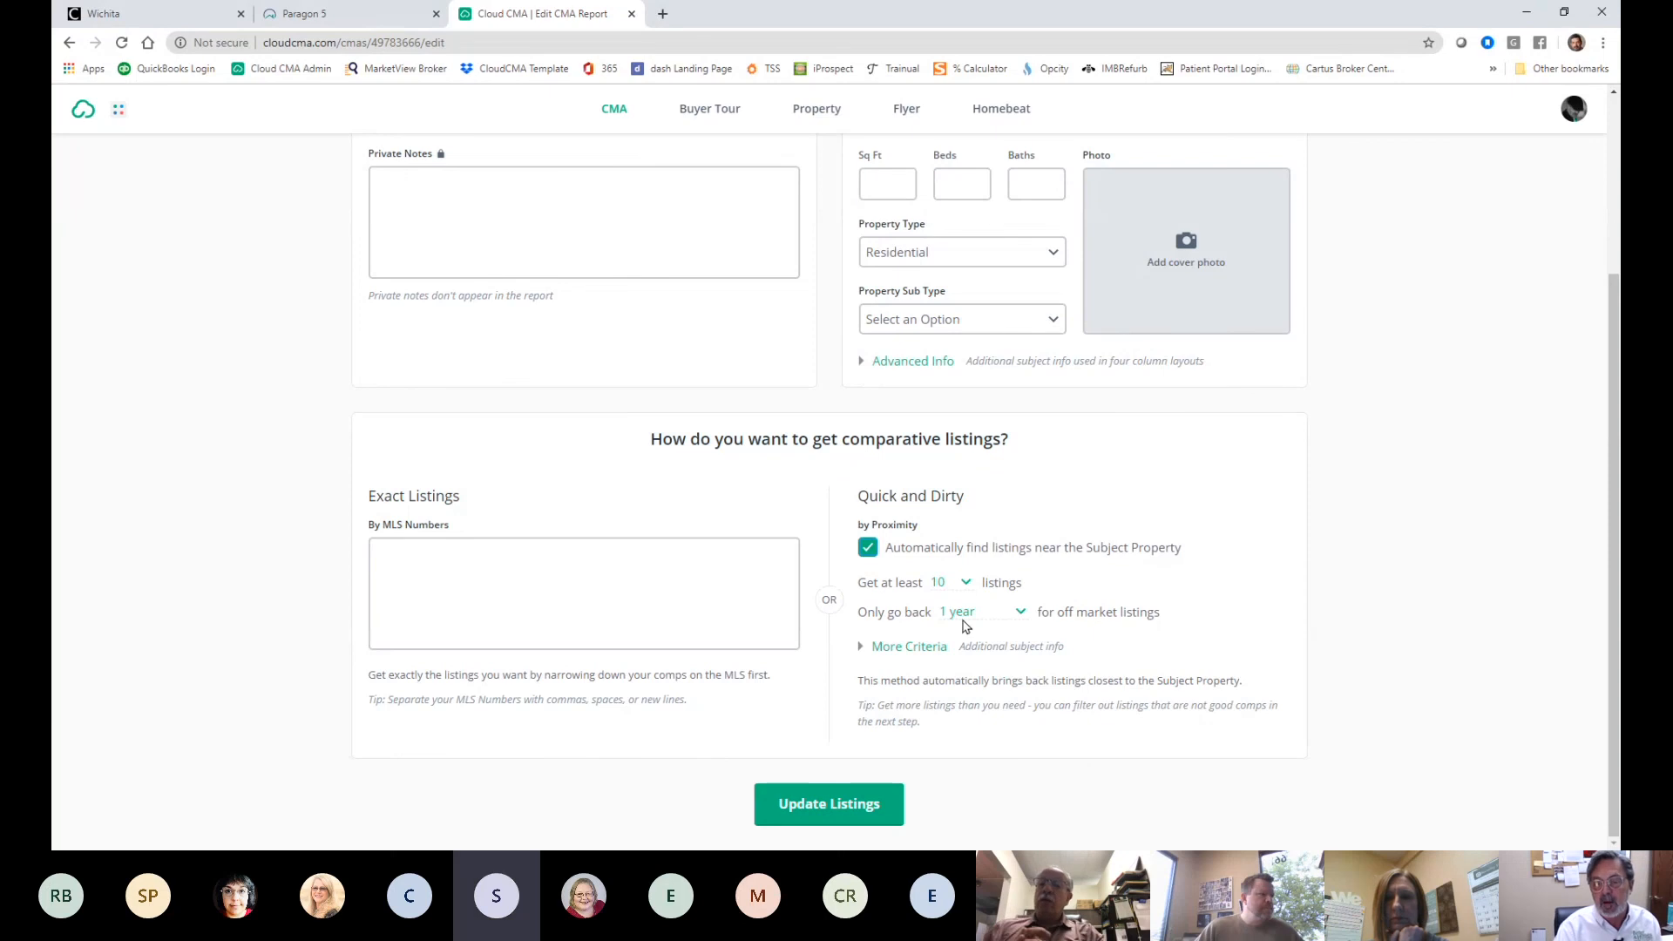
left_click(910, 644)
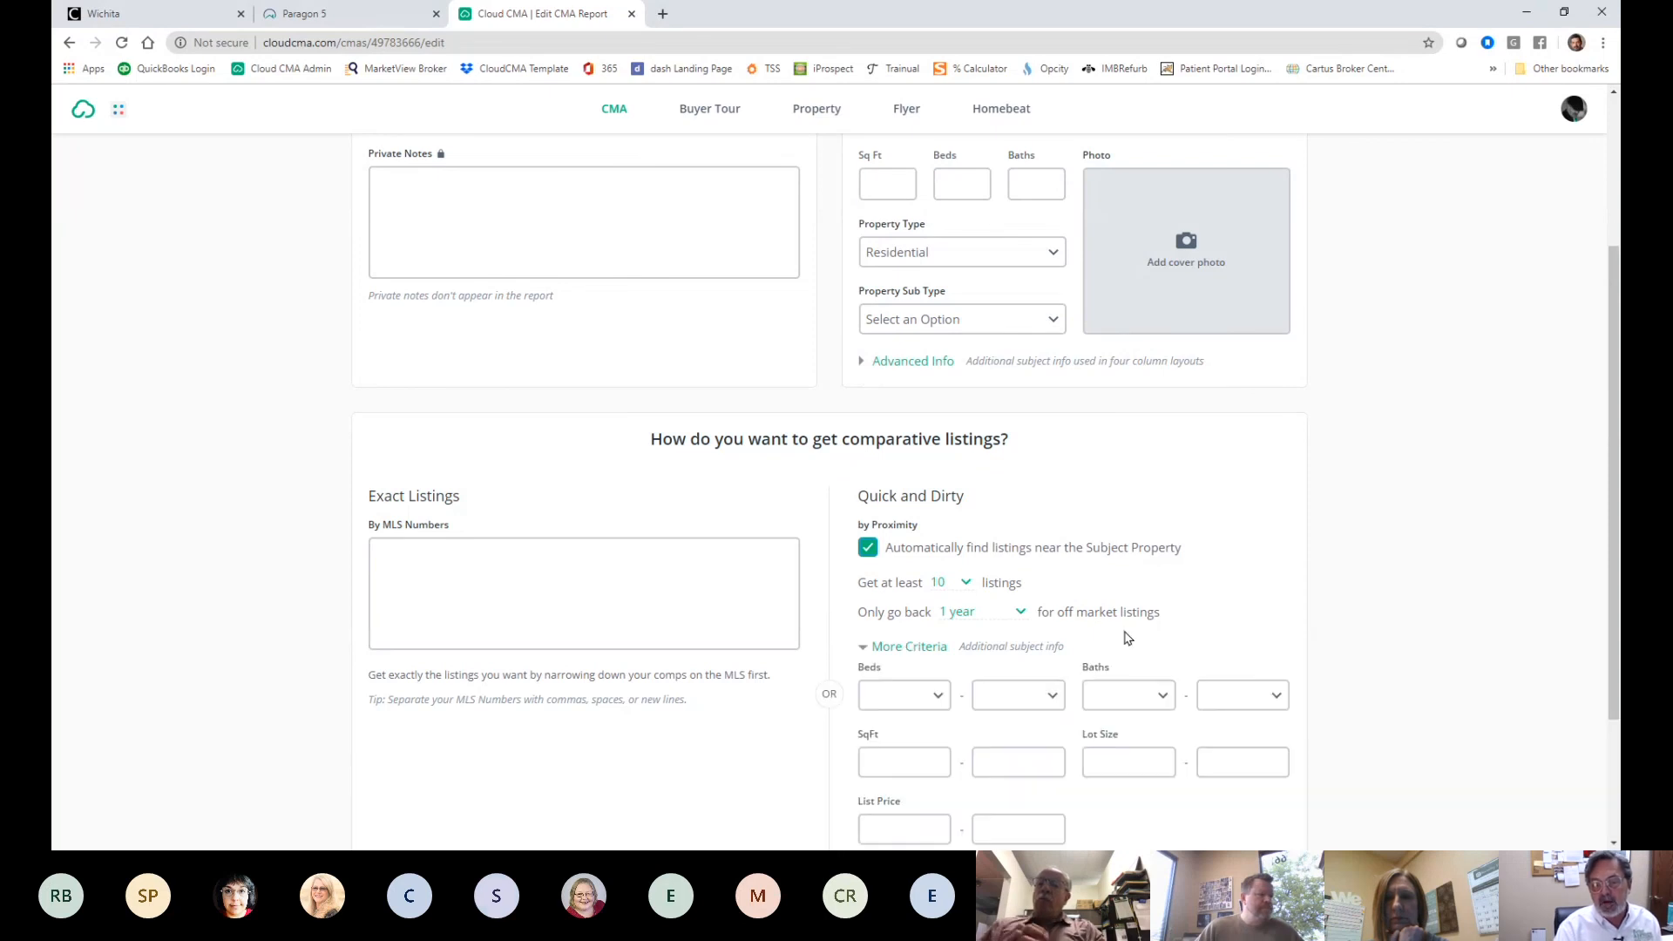
scroll(1128, 638, "down", 3)
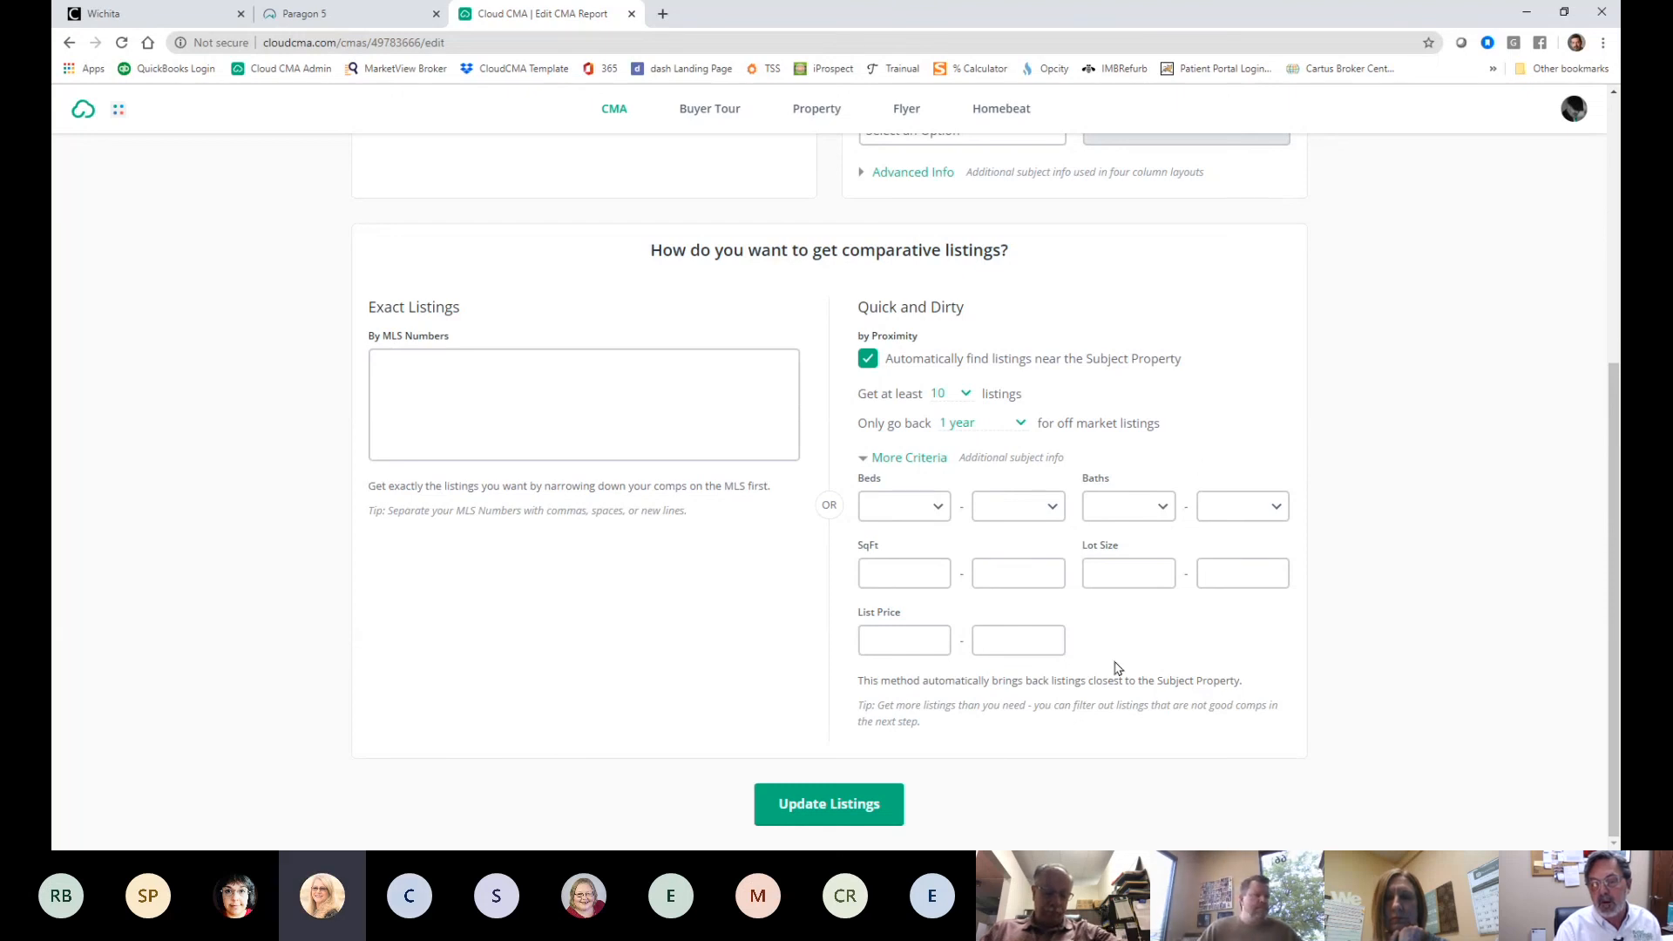
left_click(852, 806)
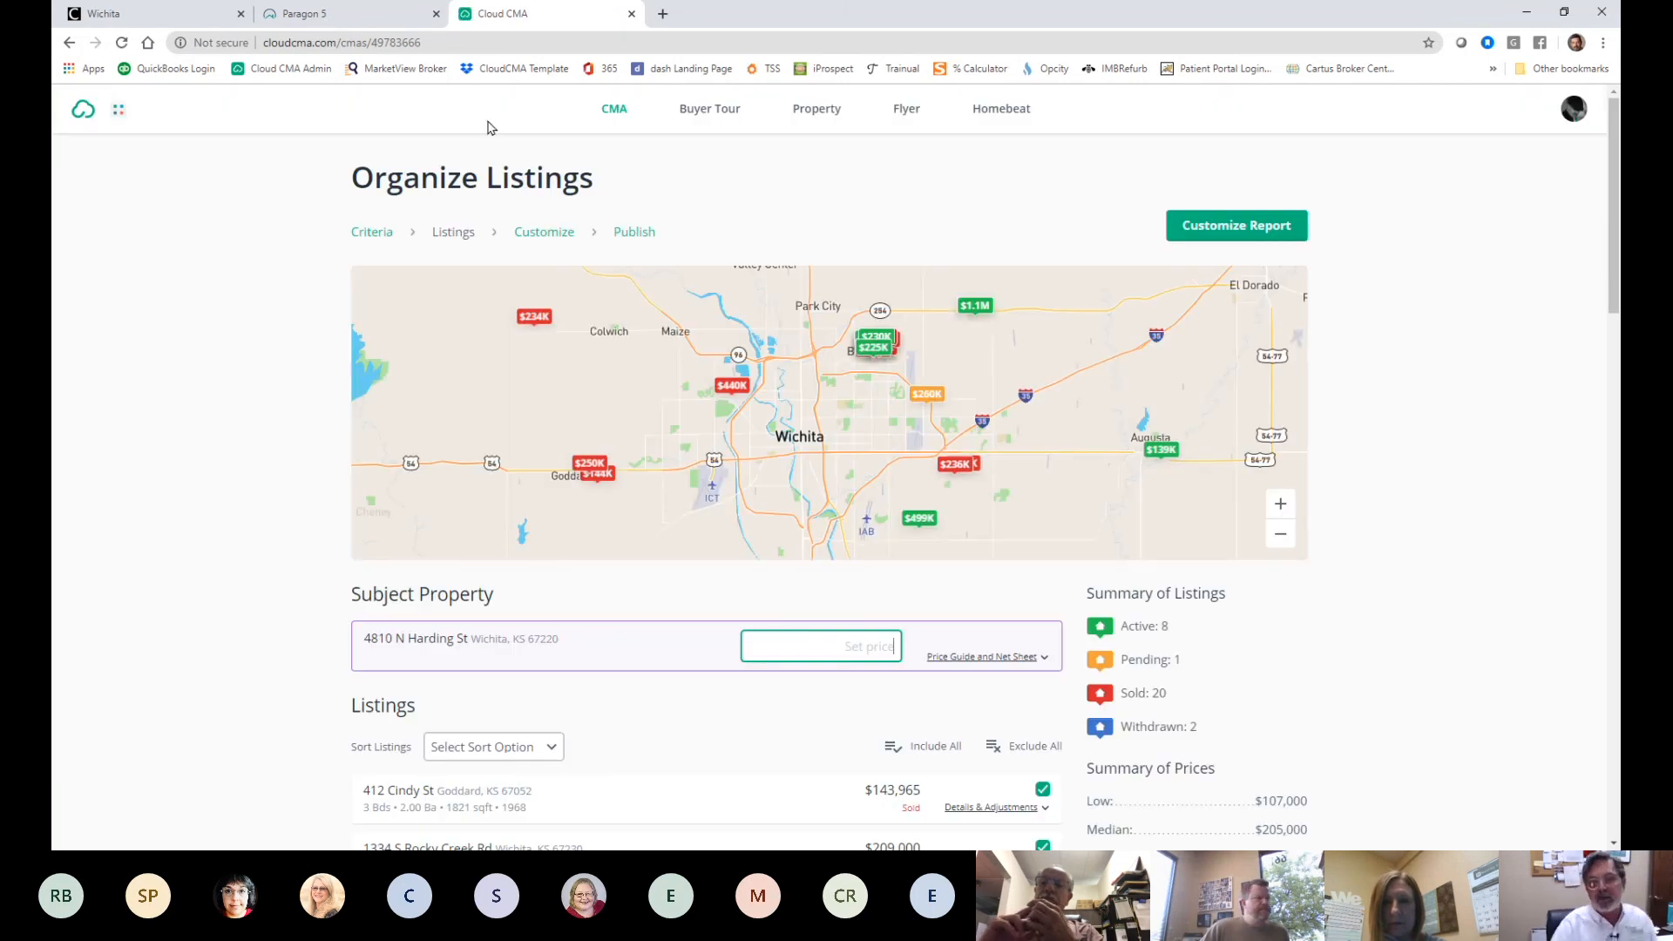
scroll(453, 353, "down", 7)
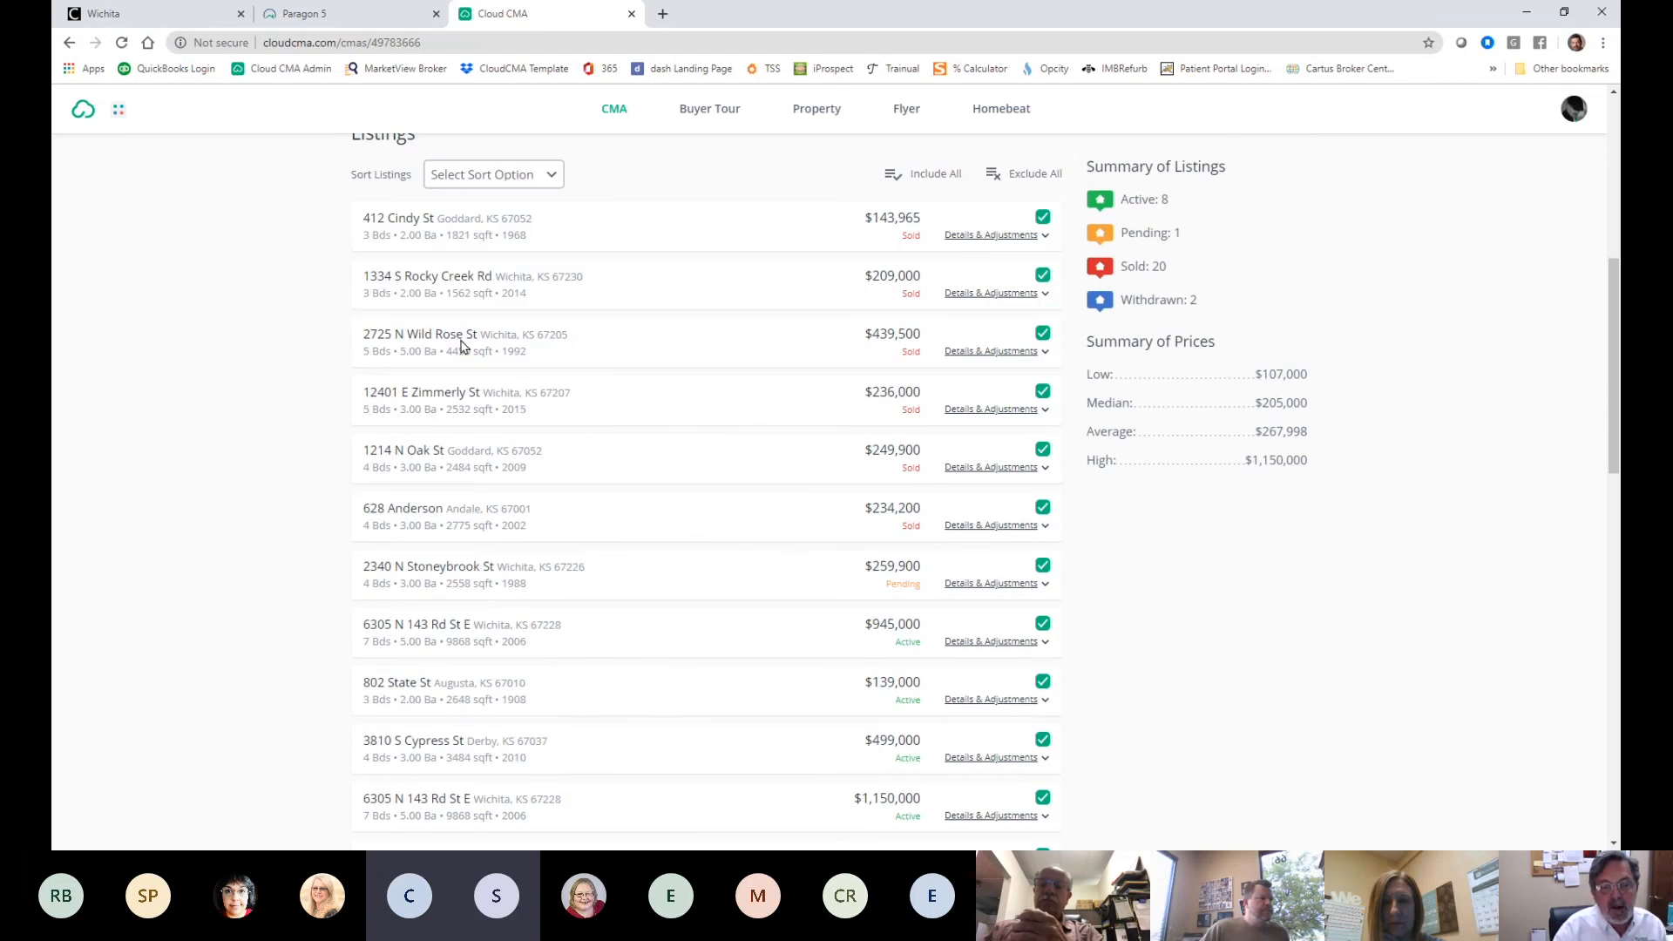
scroll(460, 338, "down", 3)
scroll(460, 338, "down", 7)
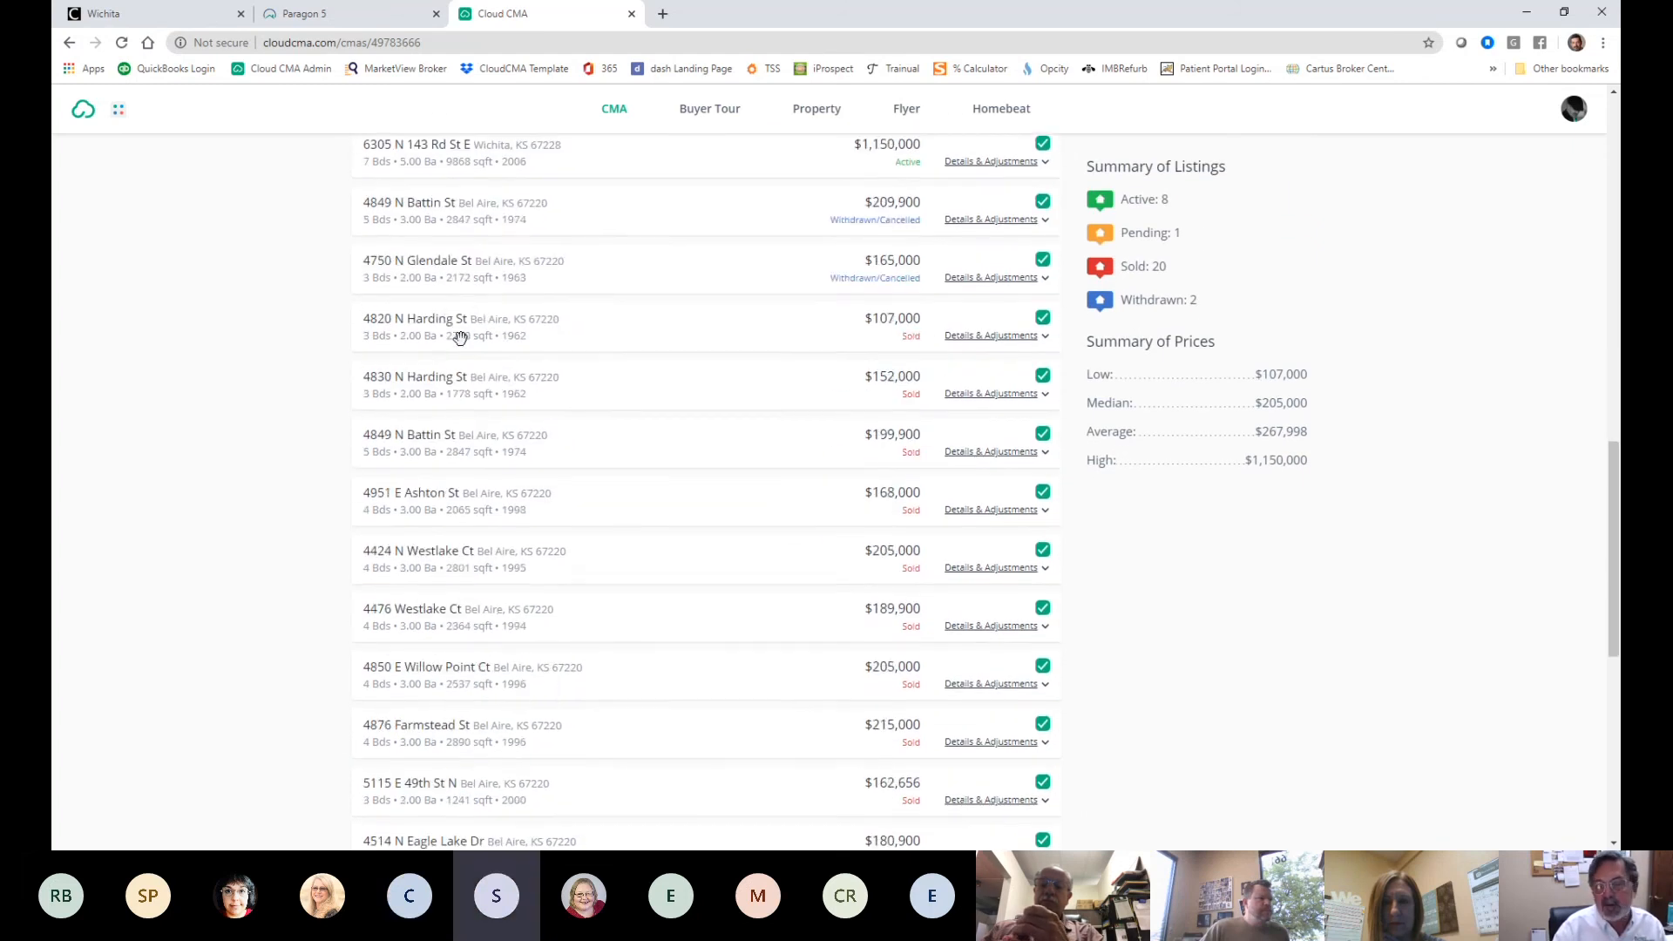
scroll(461, 338, "up", 20)
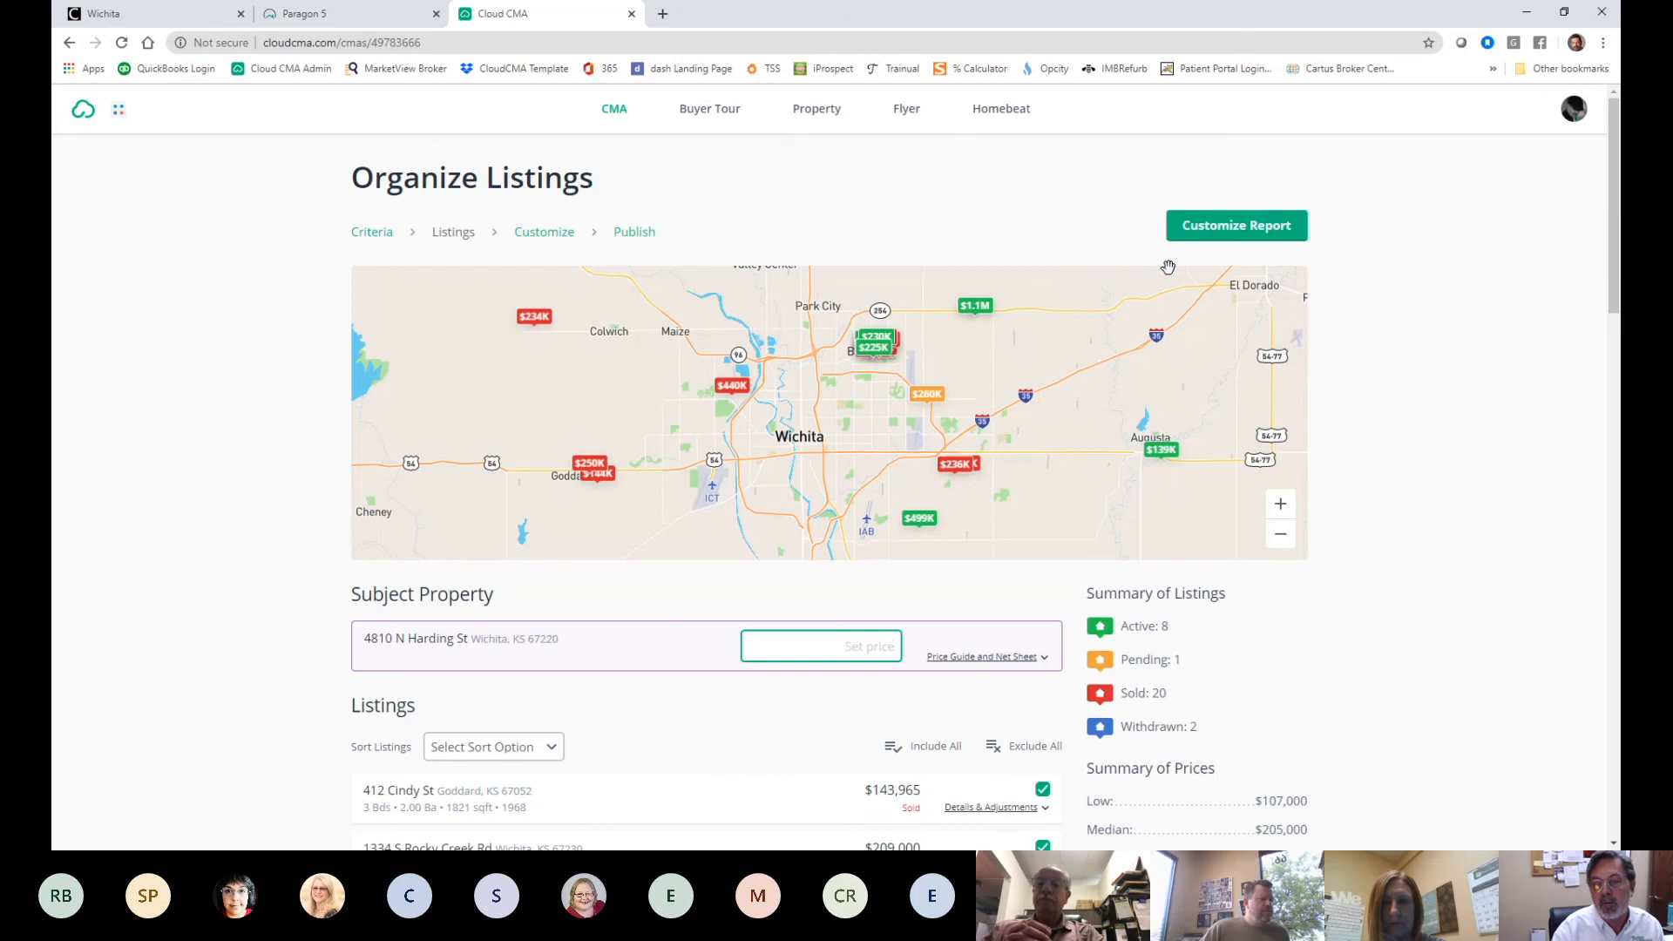
scroll(1011, 453, "down", 20)
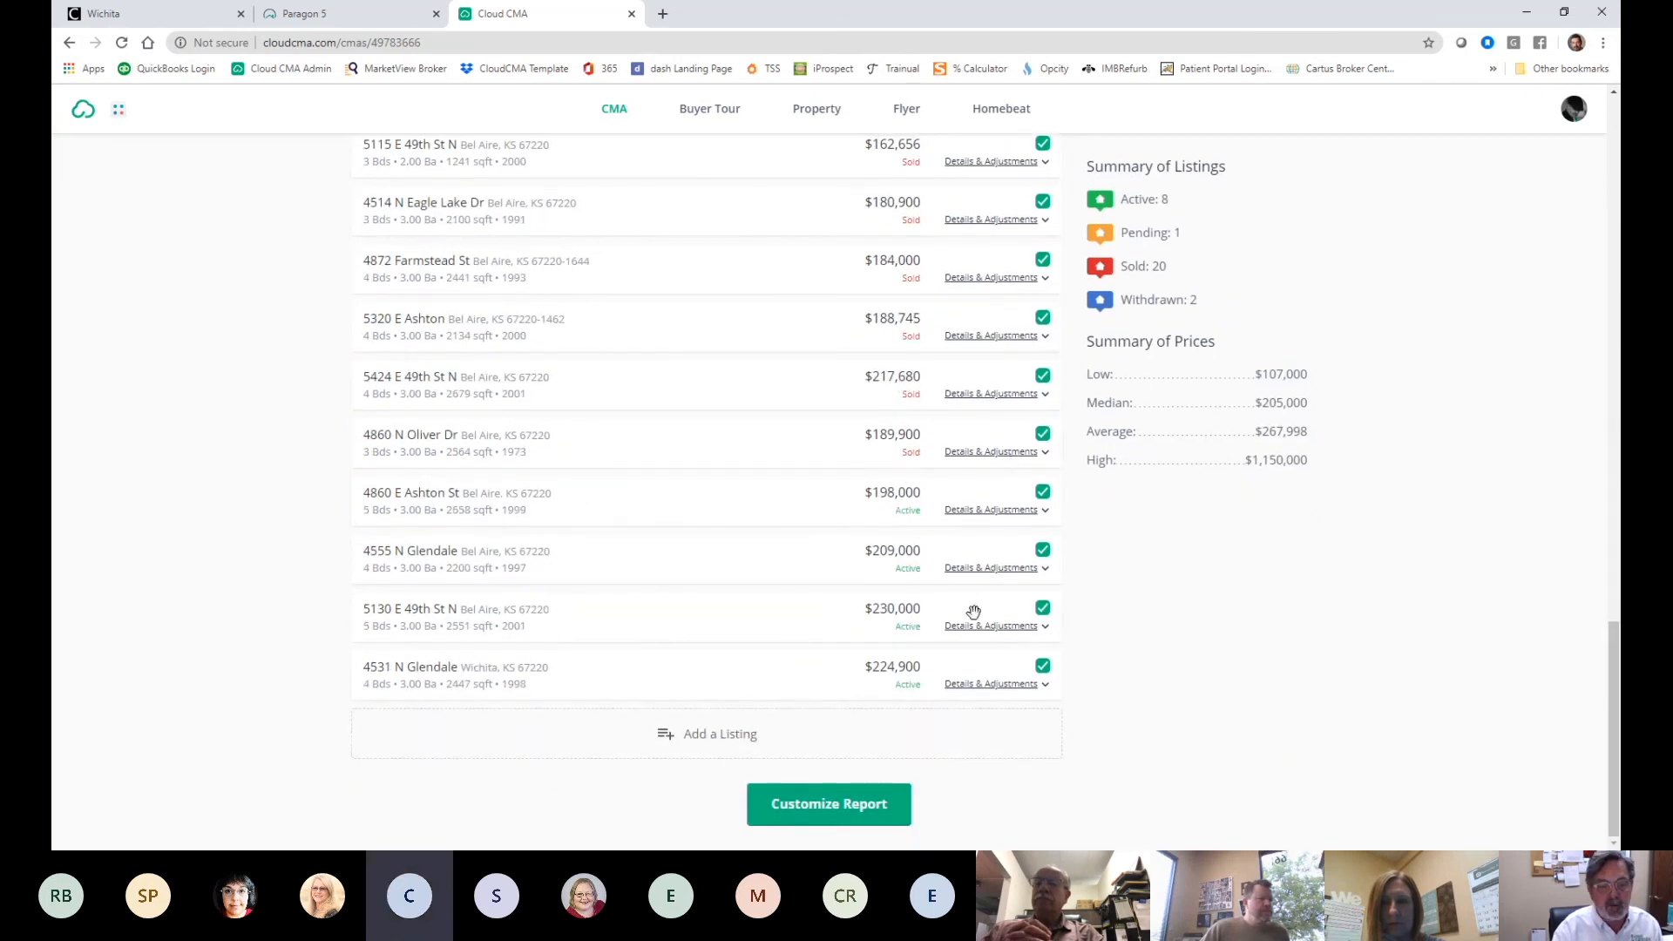
scroll(854, 676, "up", 5)
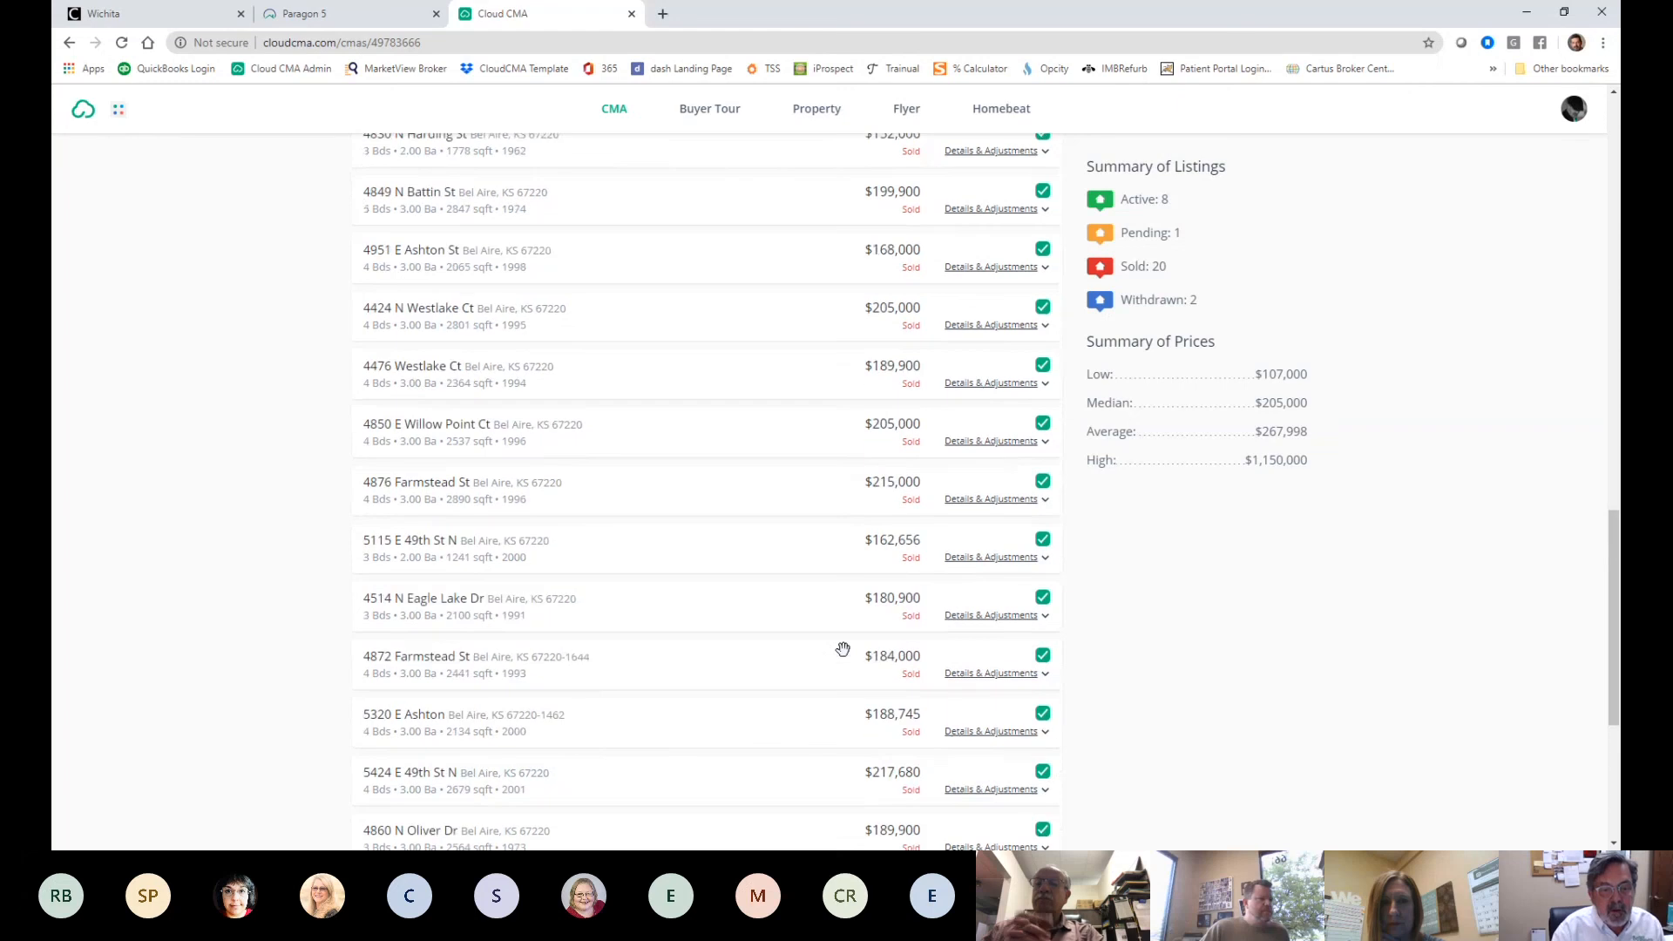
scroll(750, 679, "up", 2)
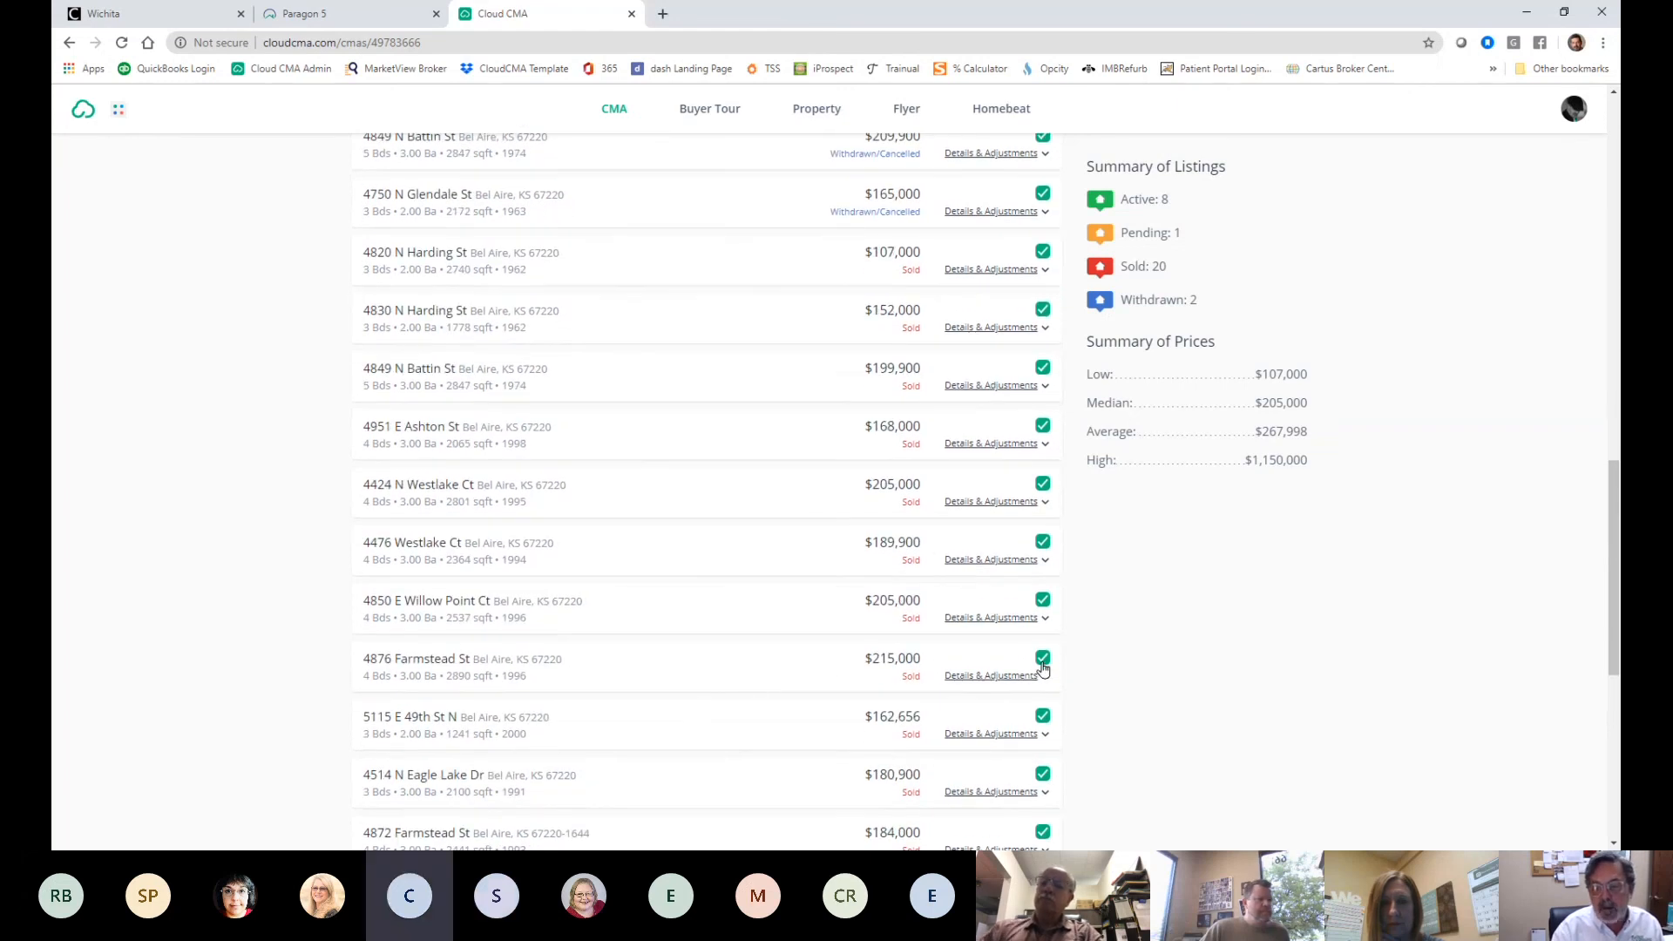
left_click(1043, 660)
left_click(1043, 601)
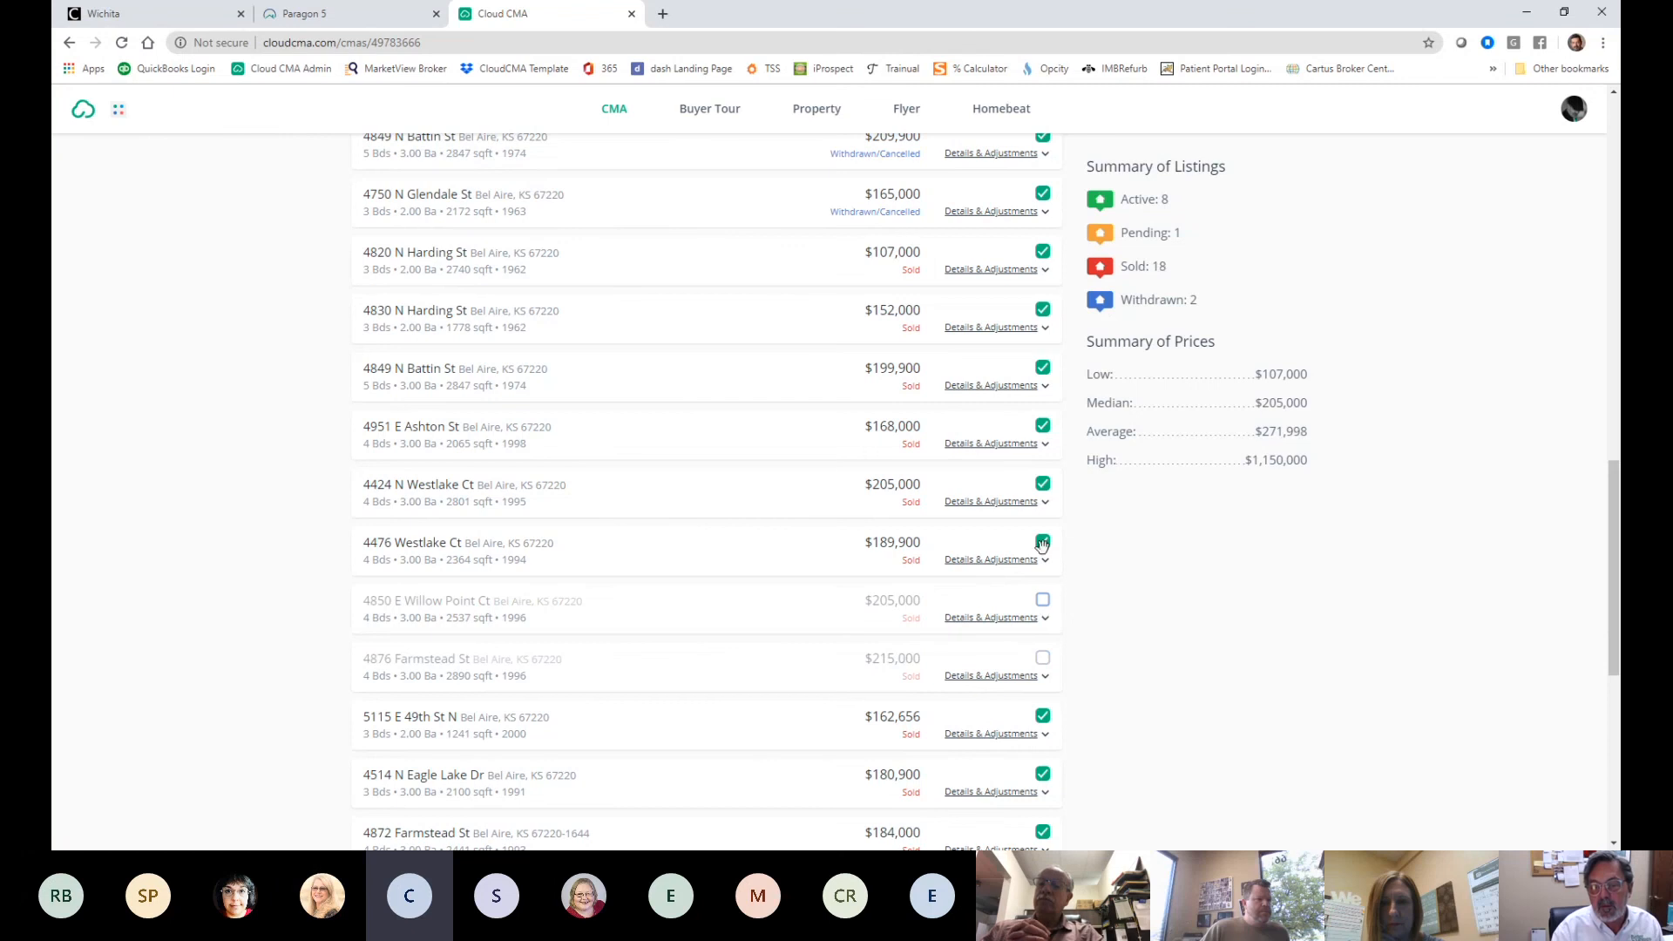
left_click(1043, 542)
left_click(1044, 486)
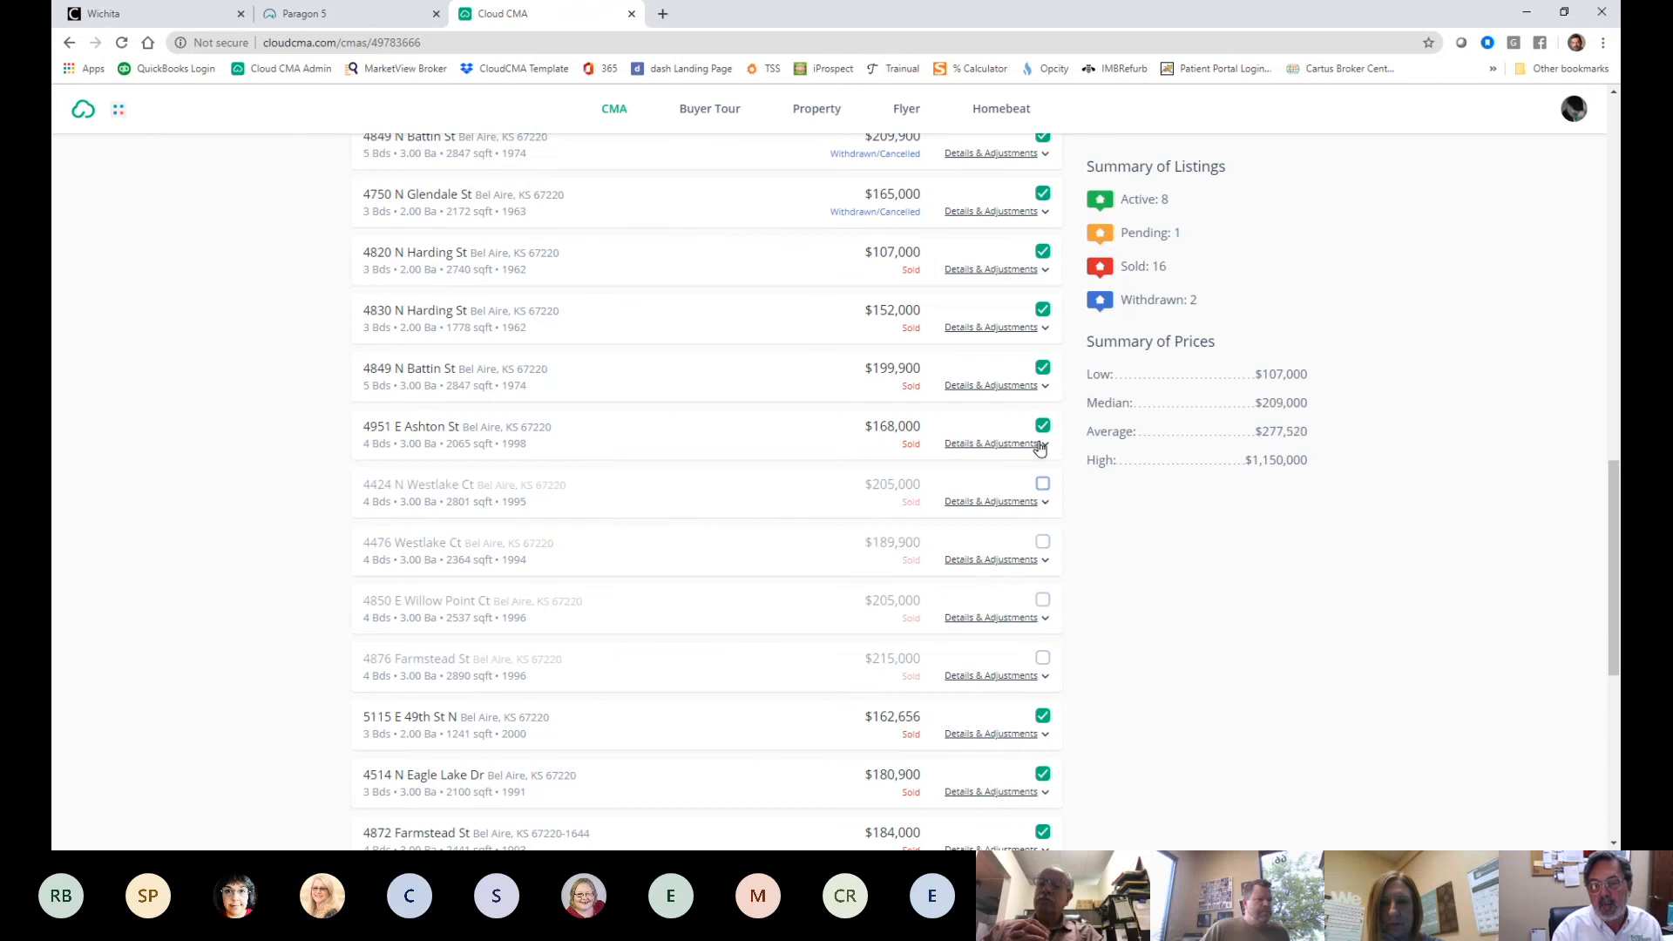
left_click(1043, 426)
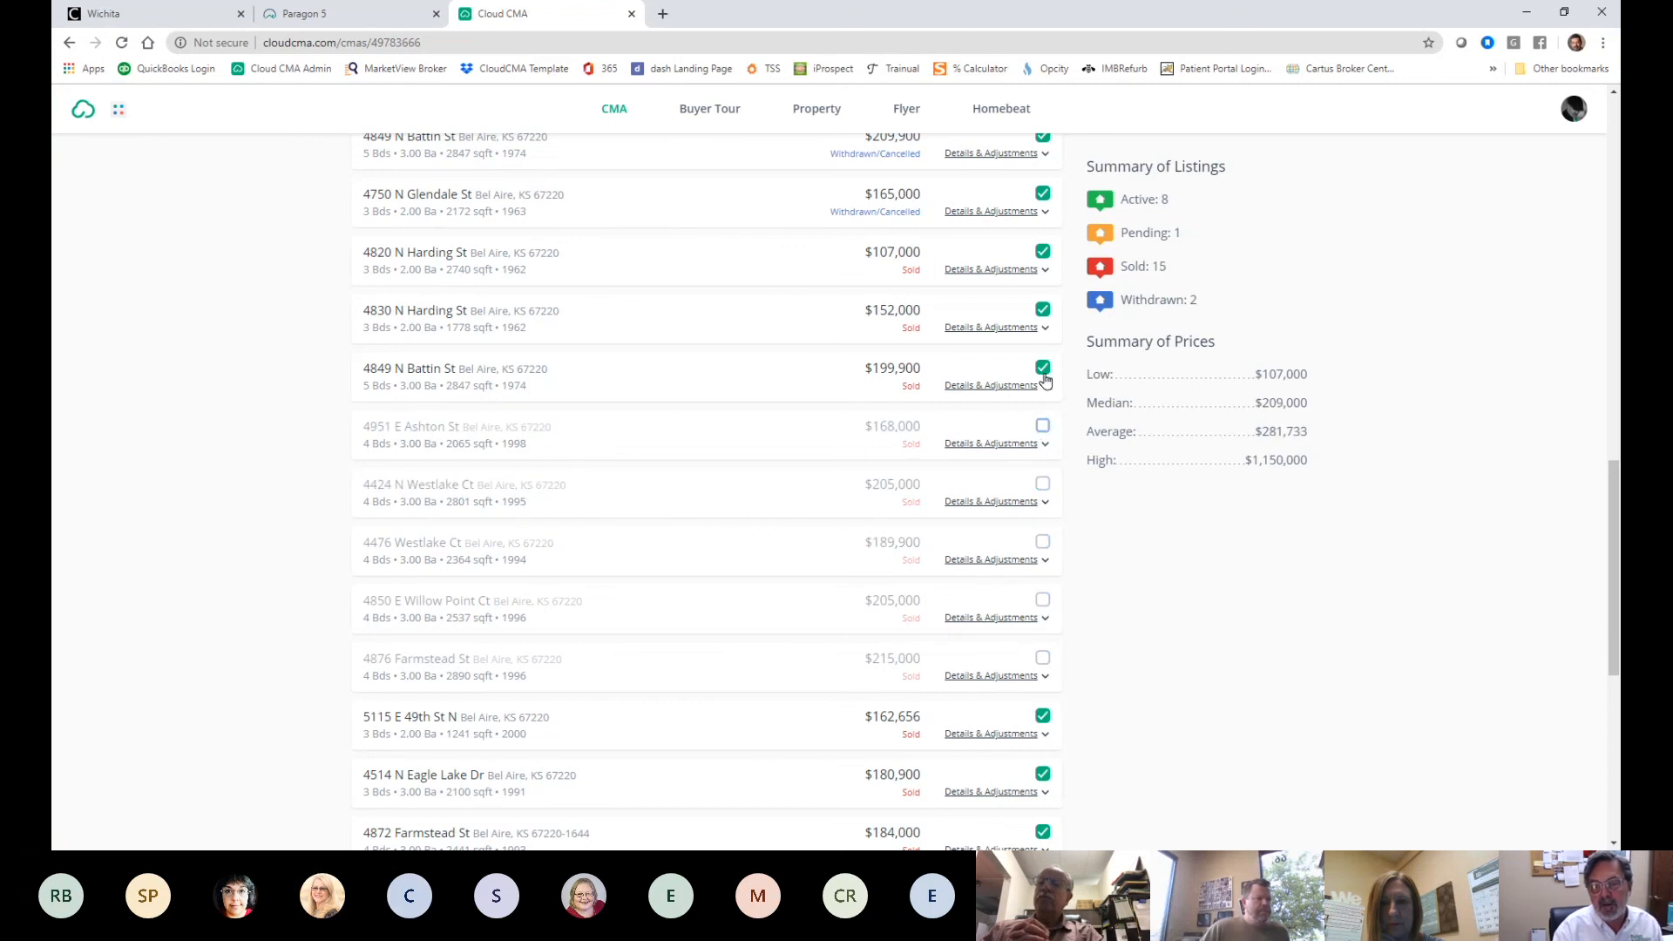
left_click(1043, 369)
left_click(1043, 310)
scroll(656, 366, "up", 2)
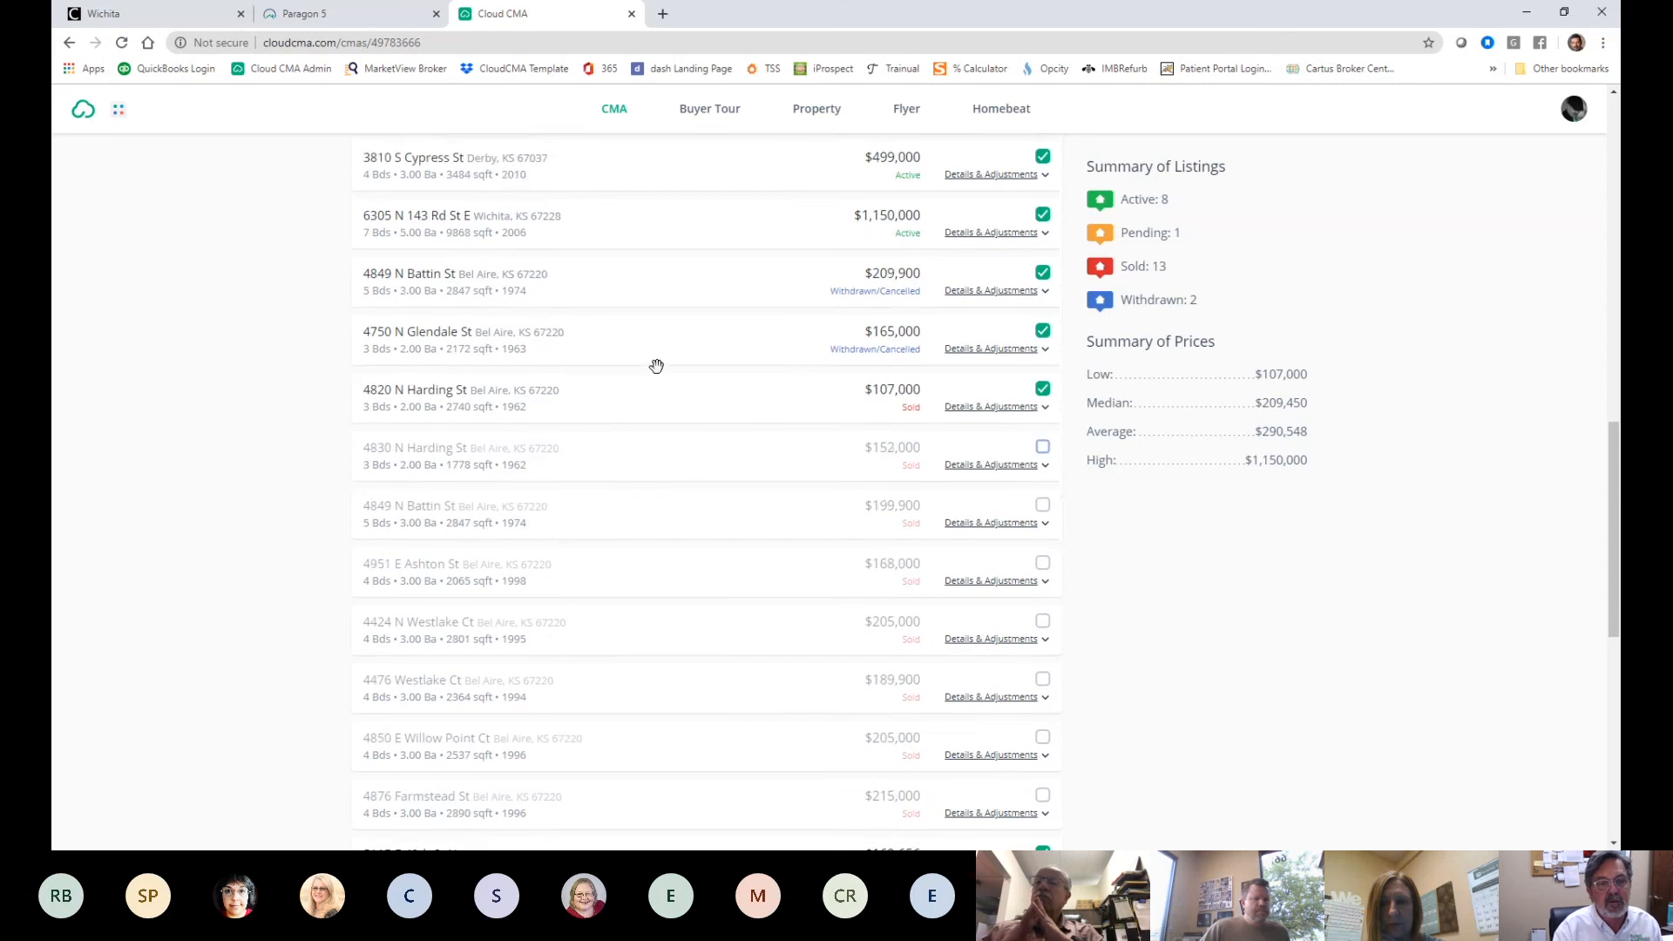
scroll(656, 366, "up", 2)
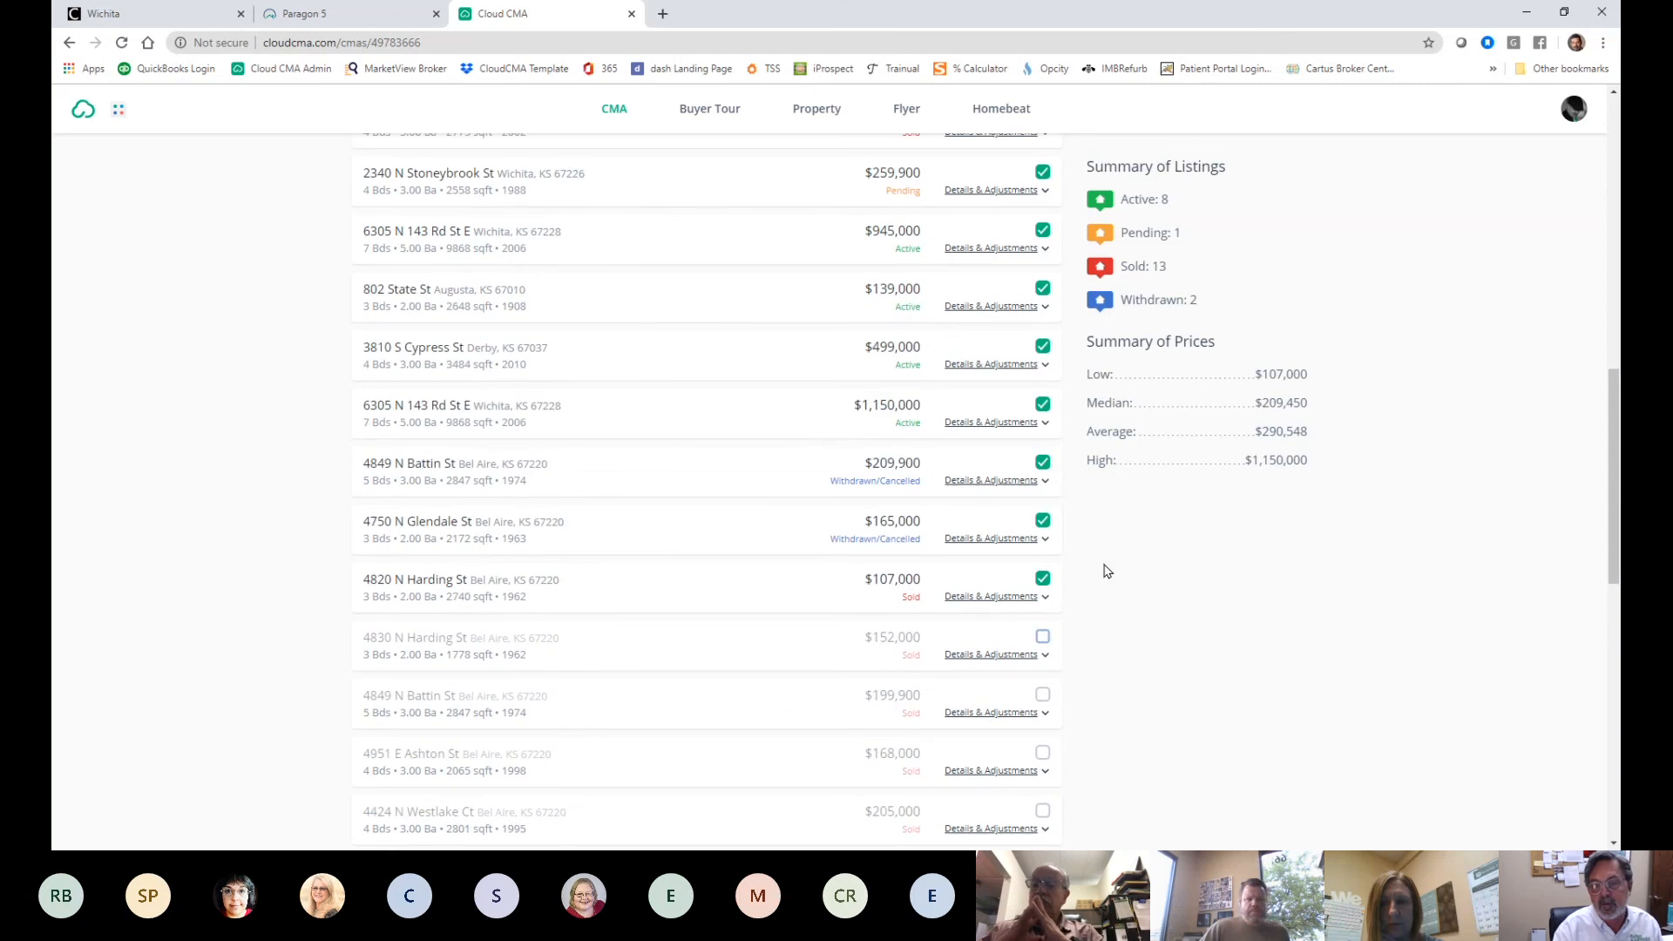
left_click(1043, 578)
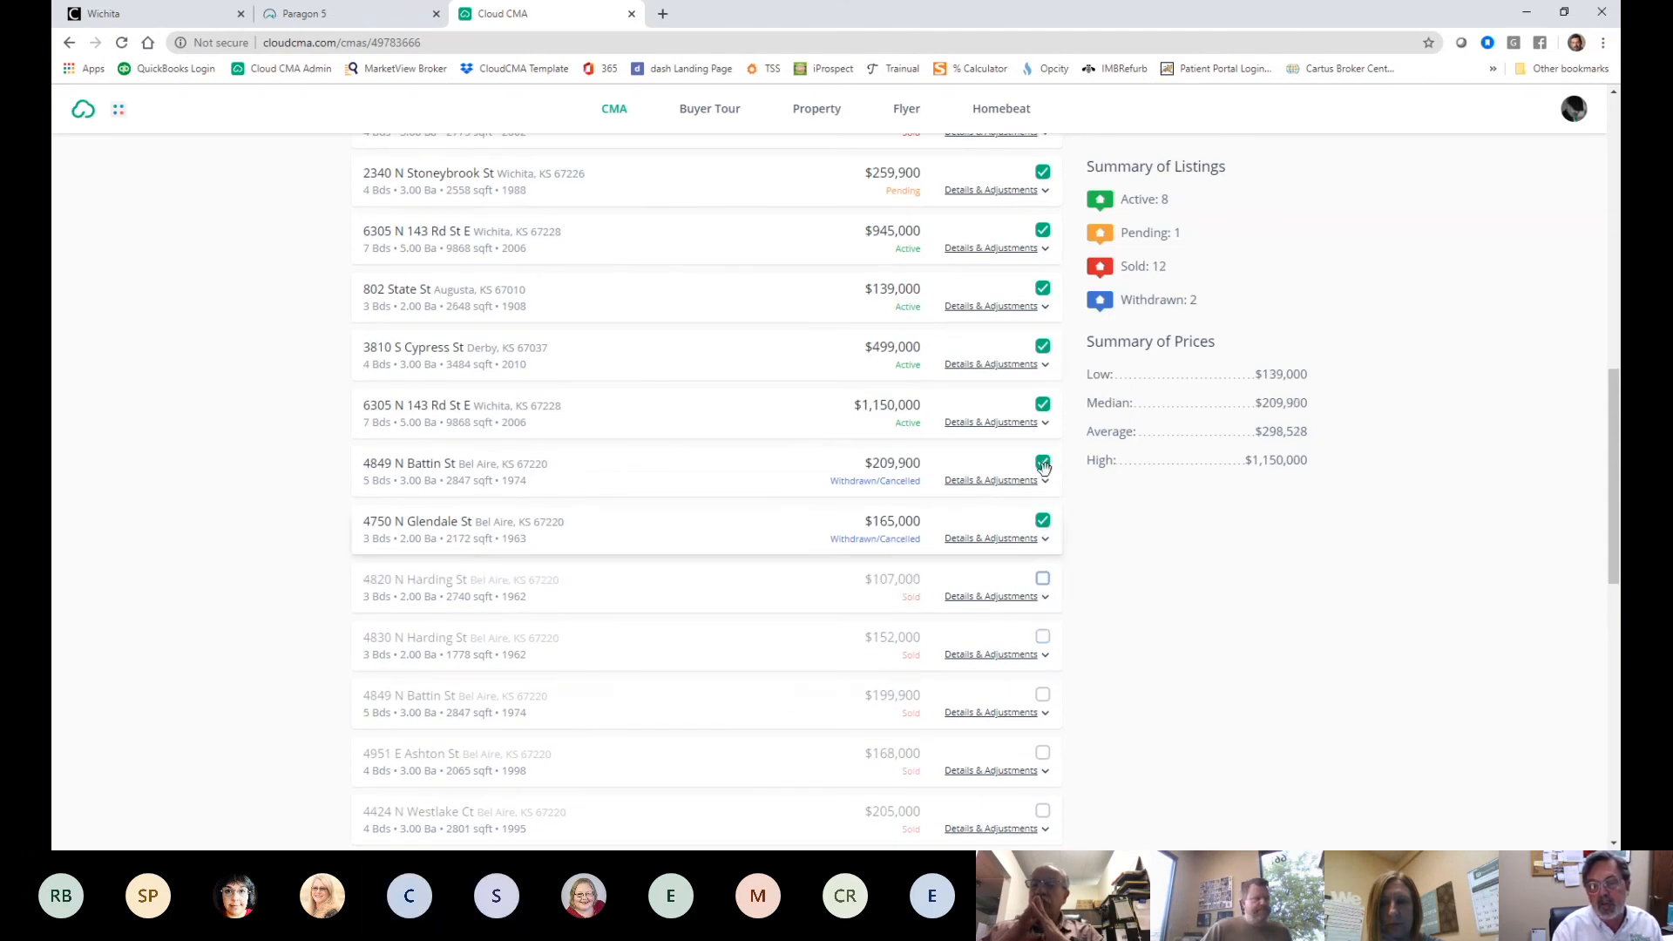
scroll(865, 459, "up", 4)
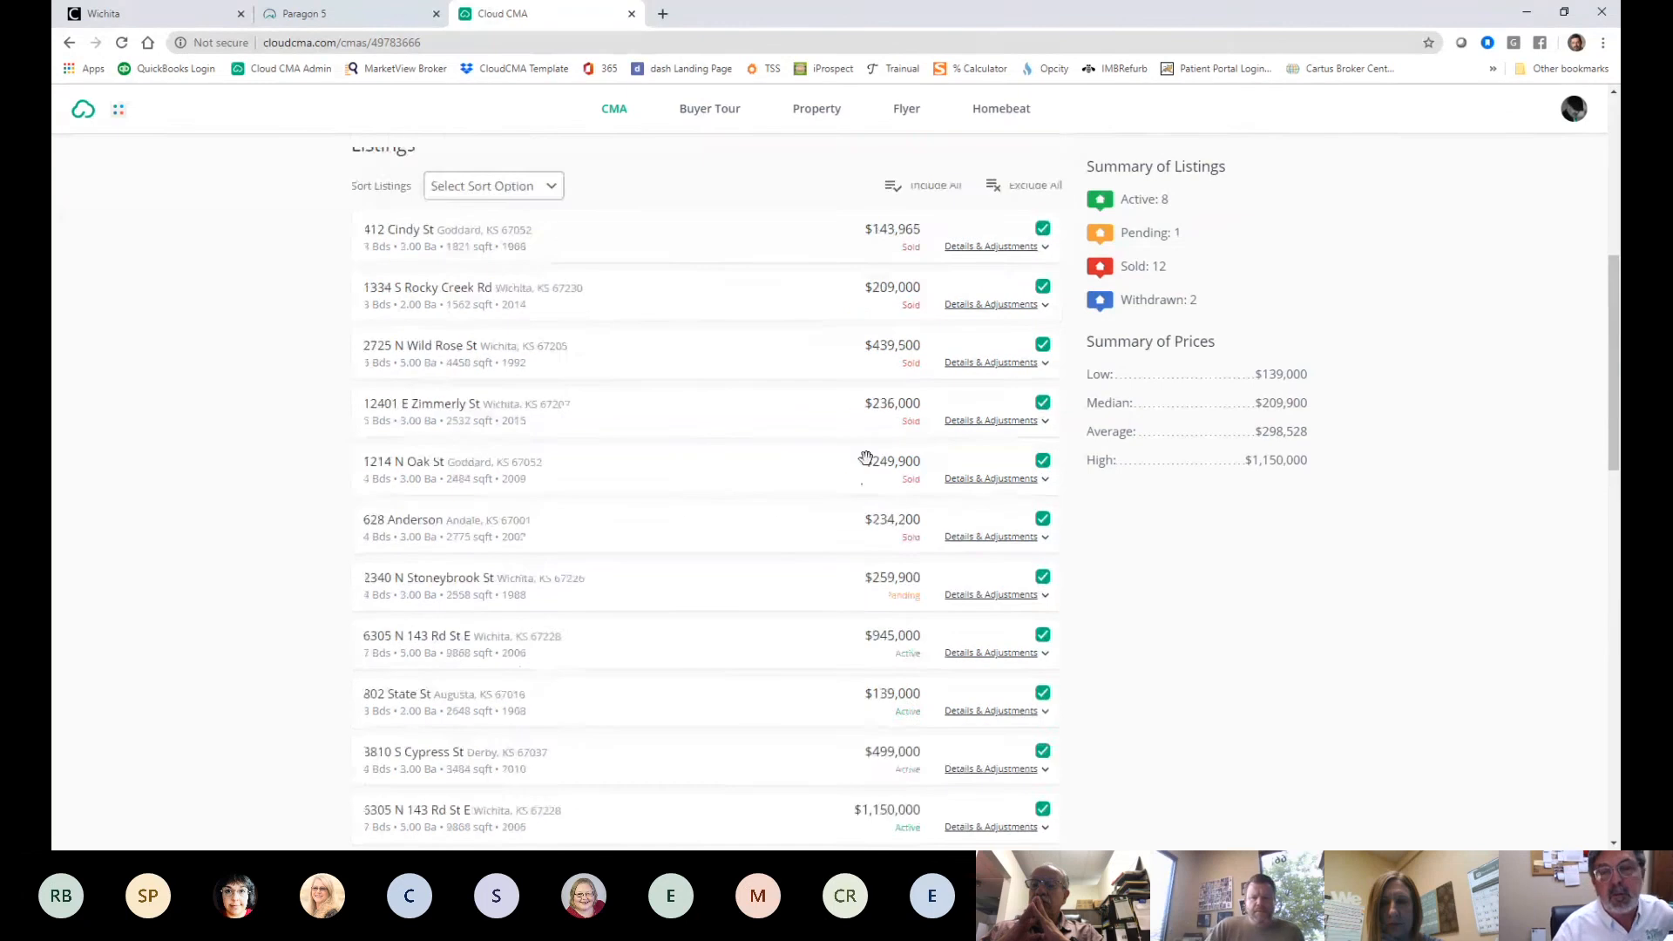
scroll(862, 459, "up", 4)
scroll(836, 488, "down", 3)
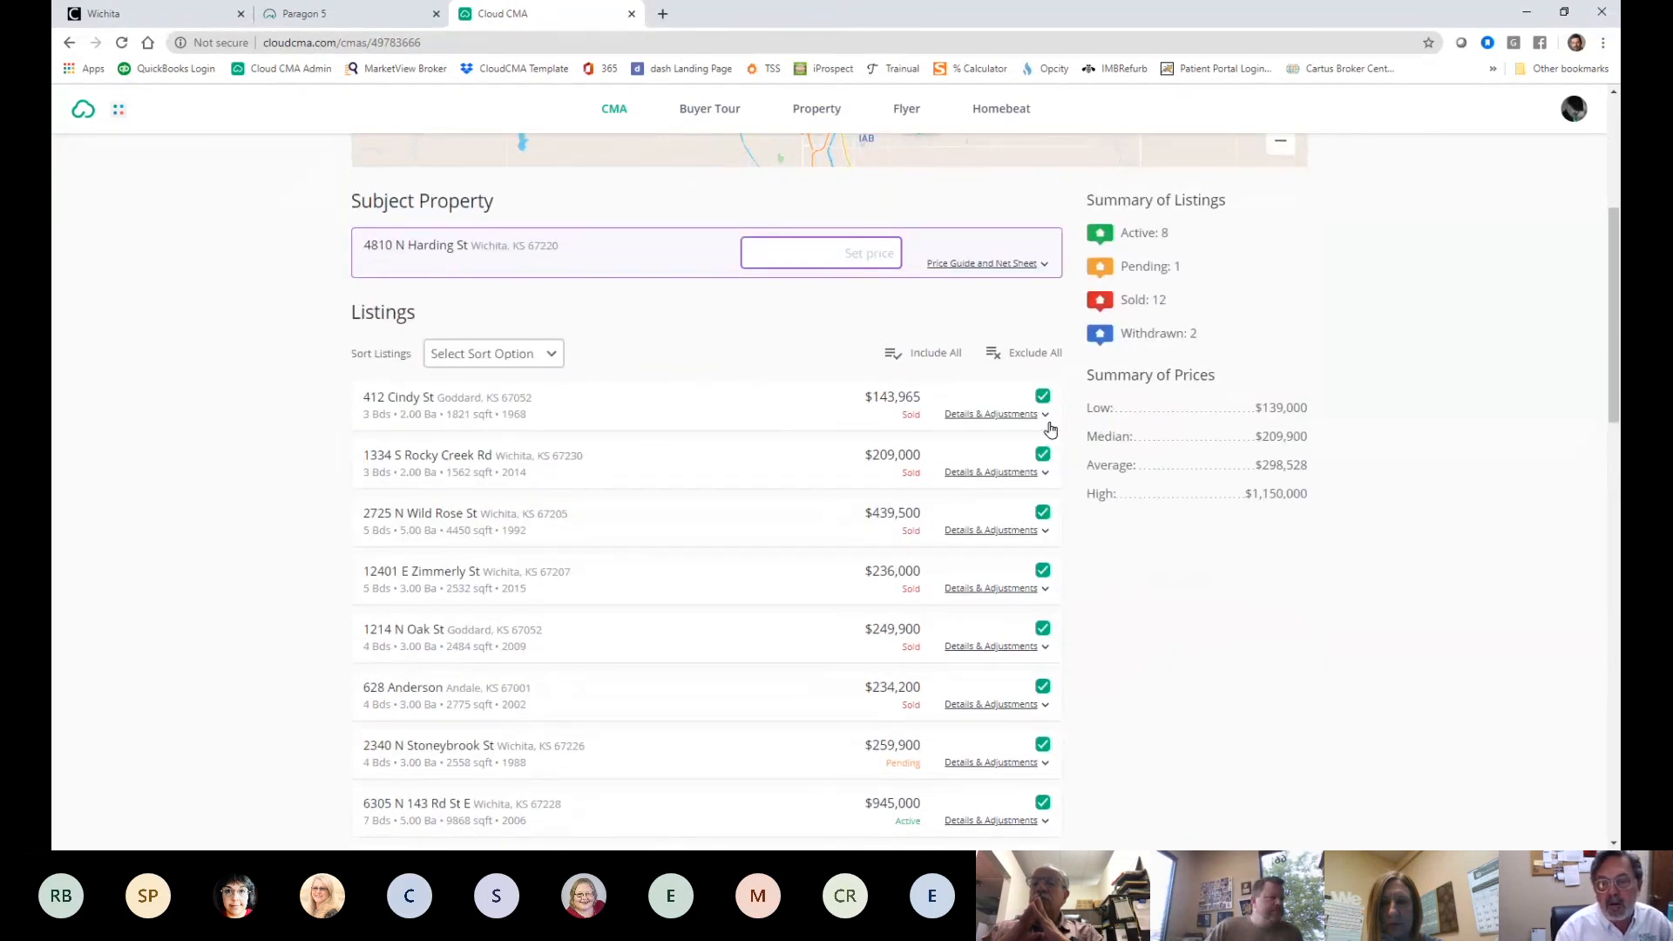
left_click(1043, 397)
left_click(1043, 454)
left_click(1044, 516)
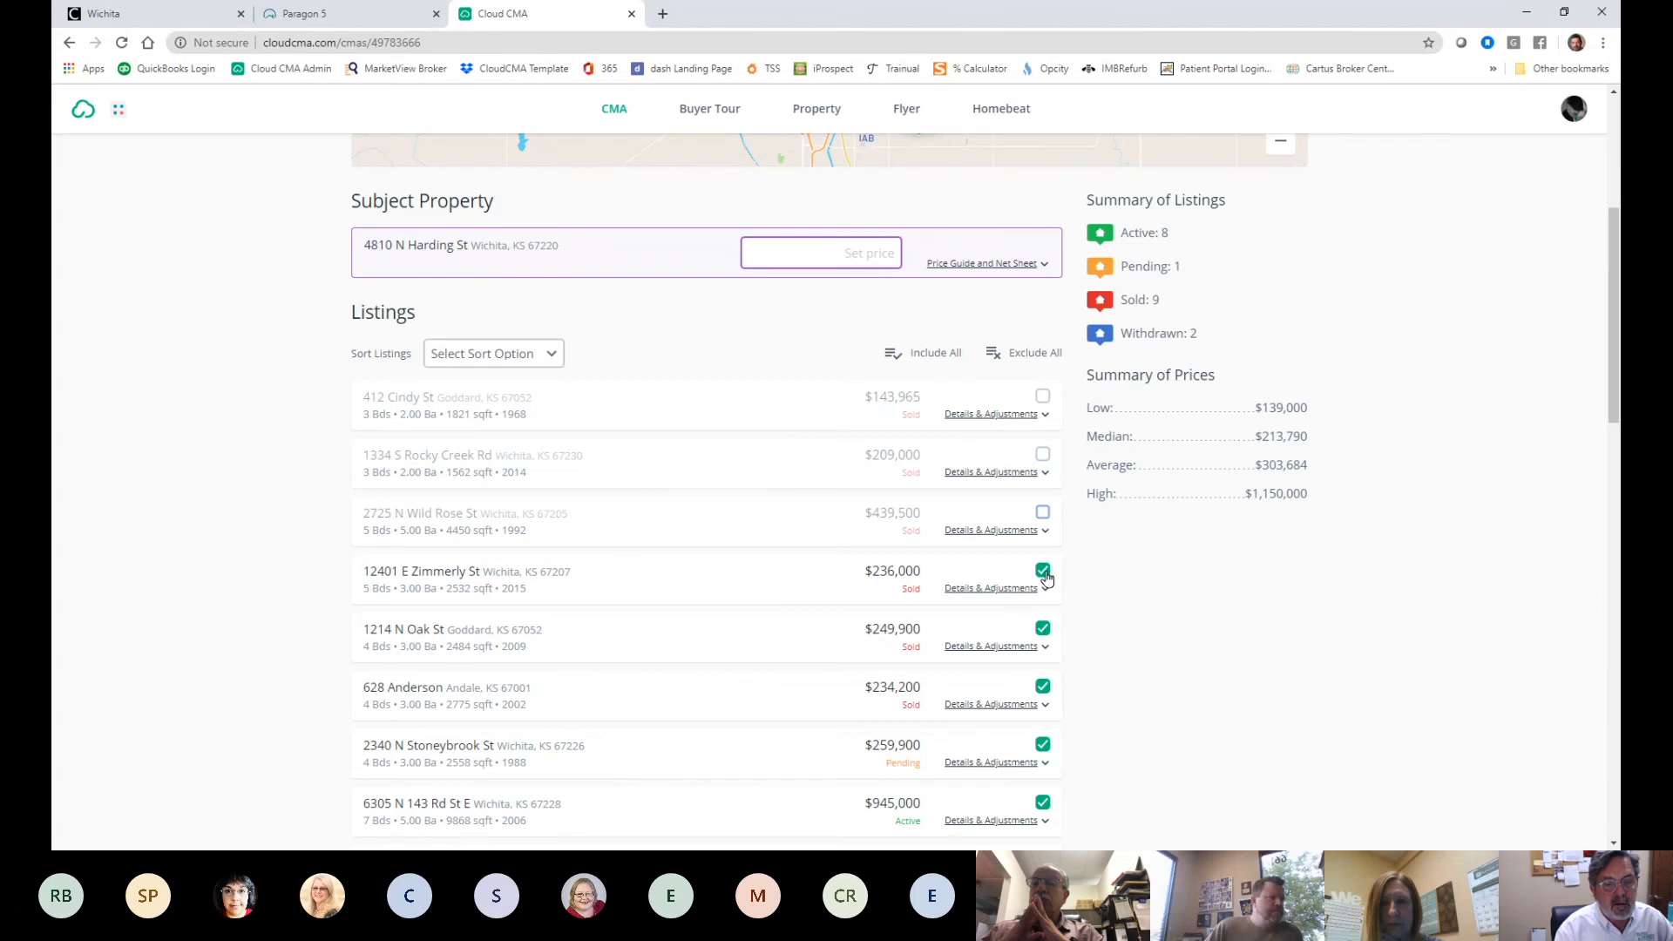
left_click(1043, 576)
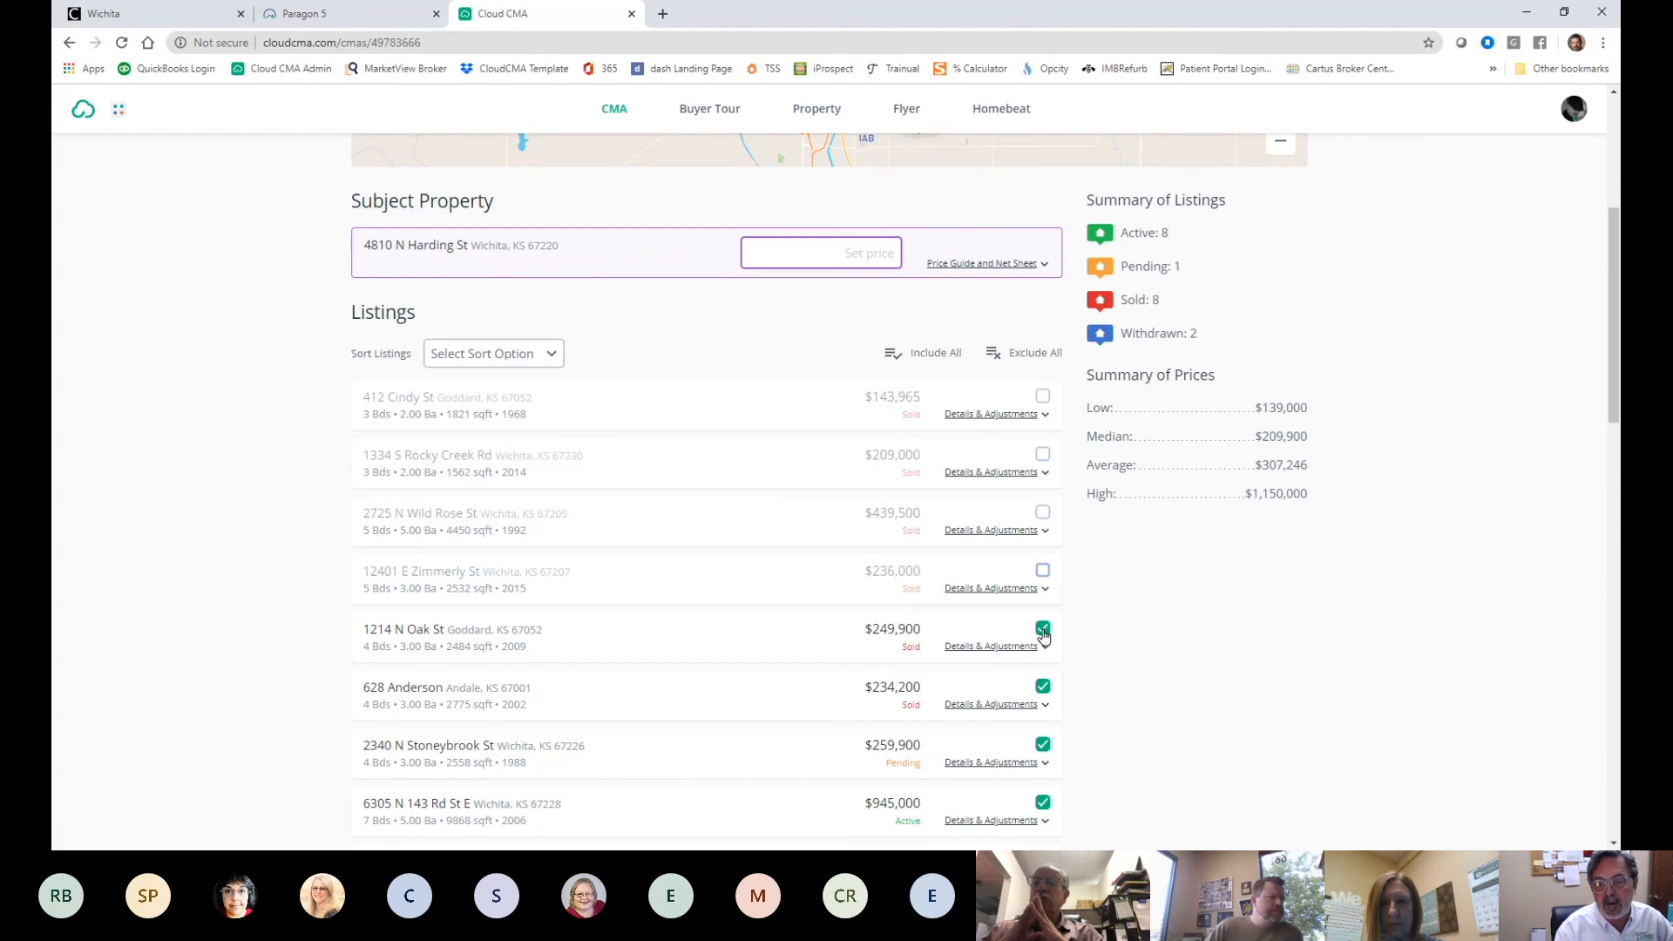
left_click(1044, 631)
left_click(1043, 689)
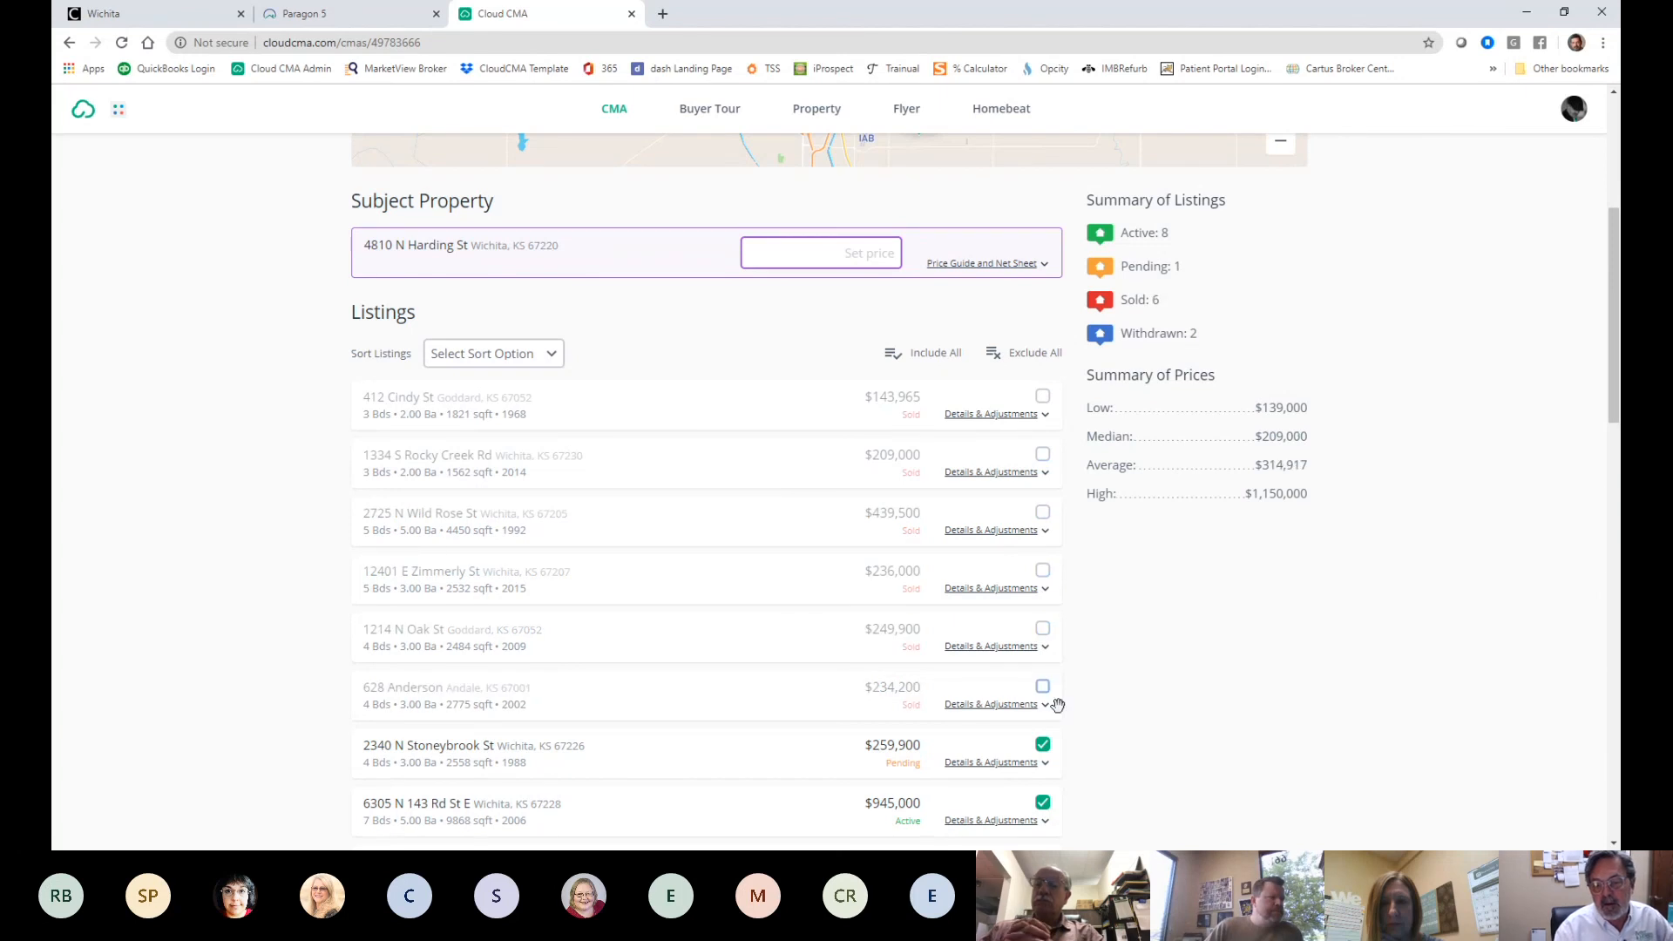
scroll(1109, 677, "down", 5)
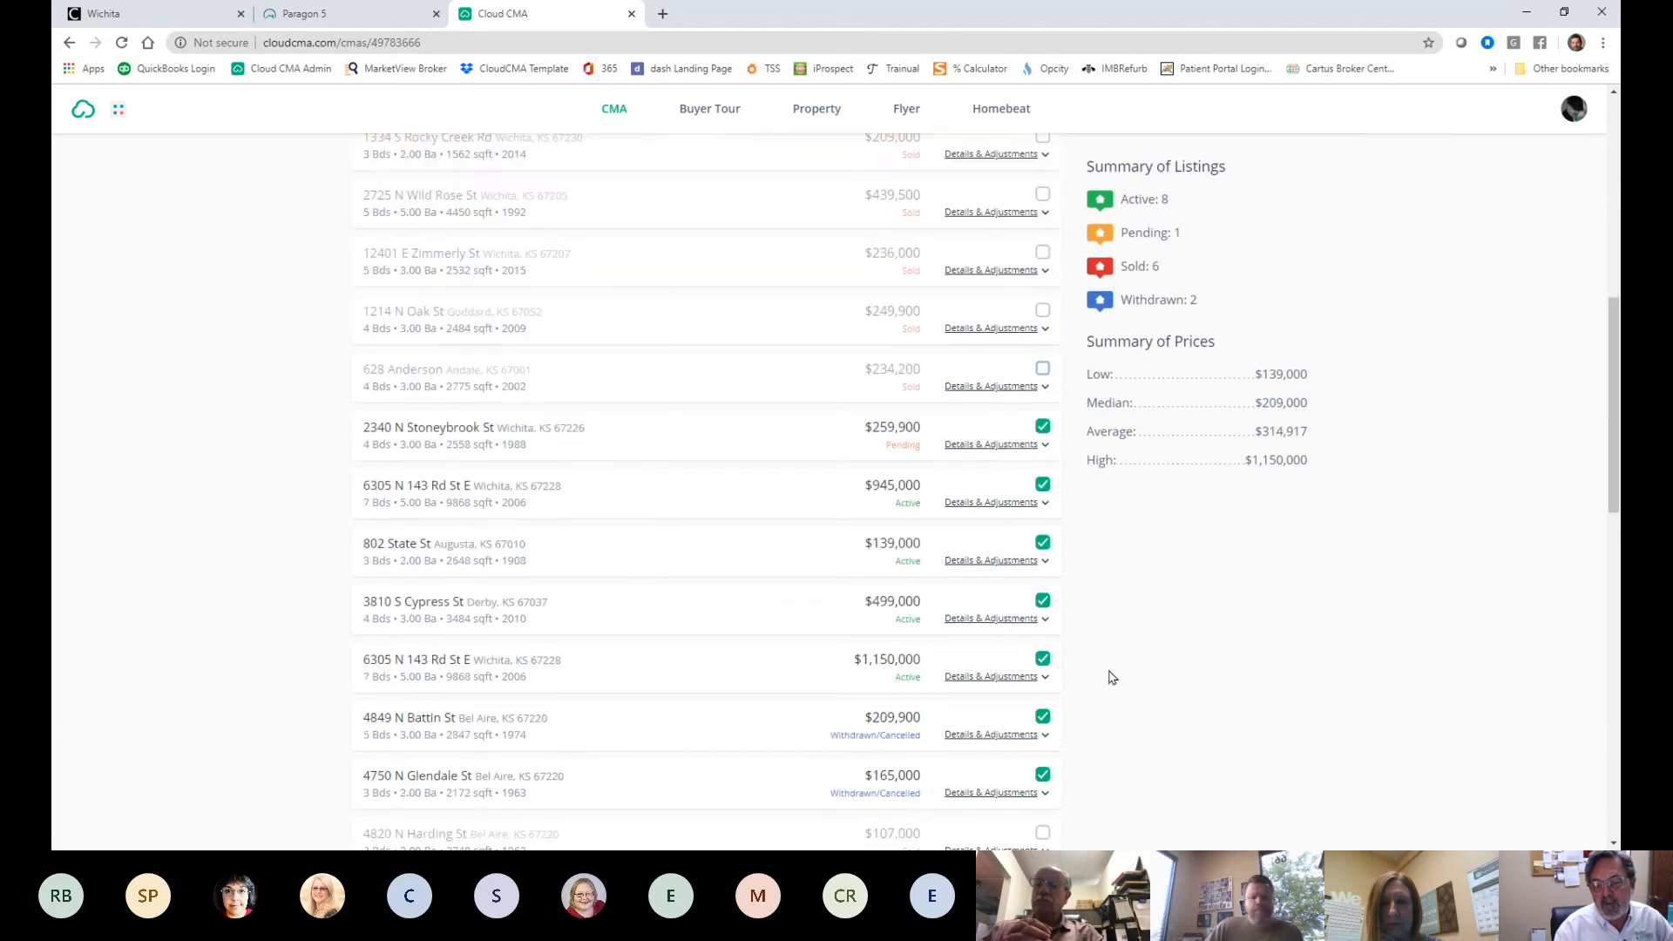
left_click(1037, 352)
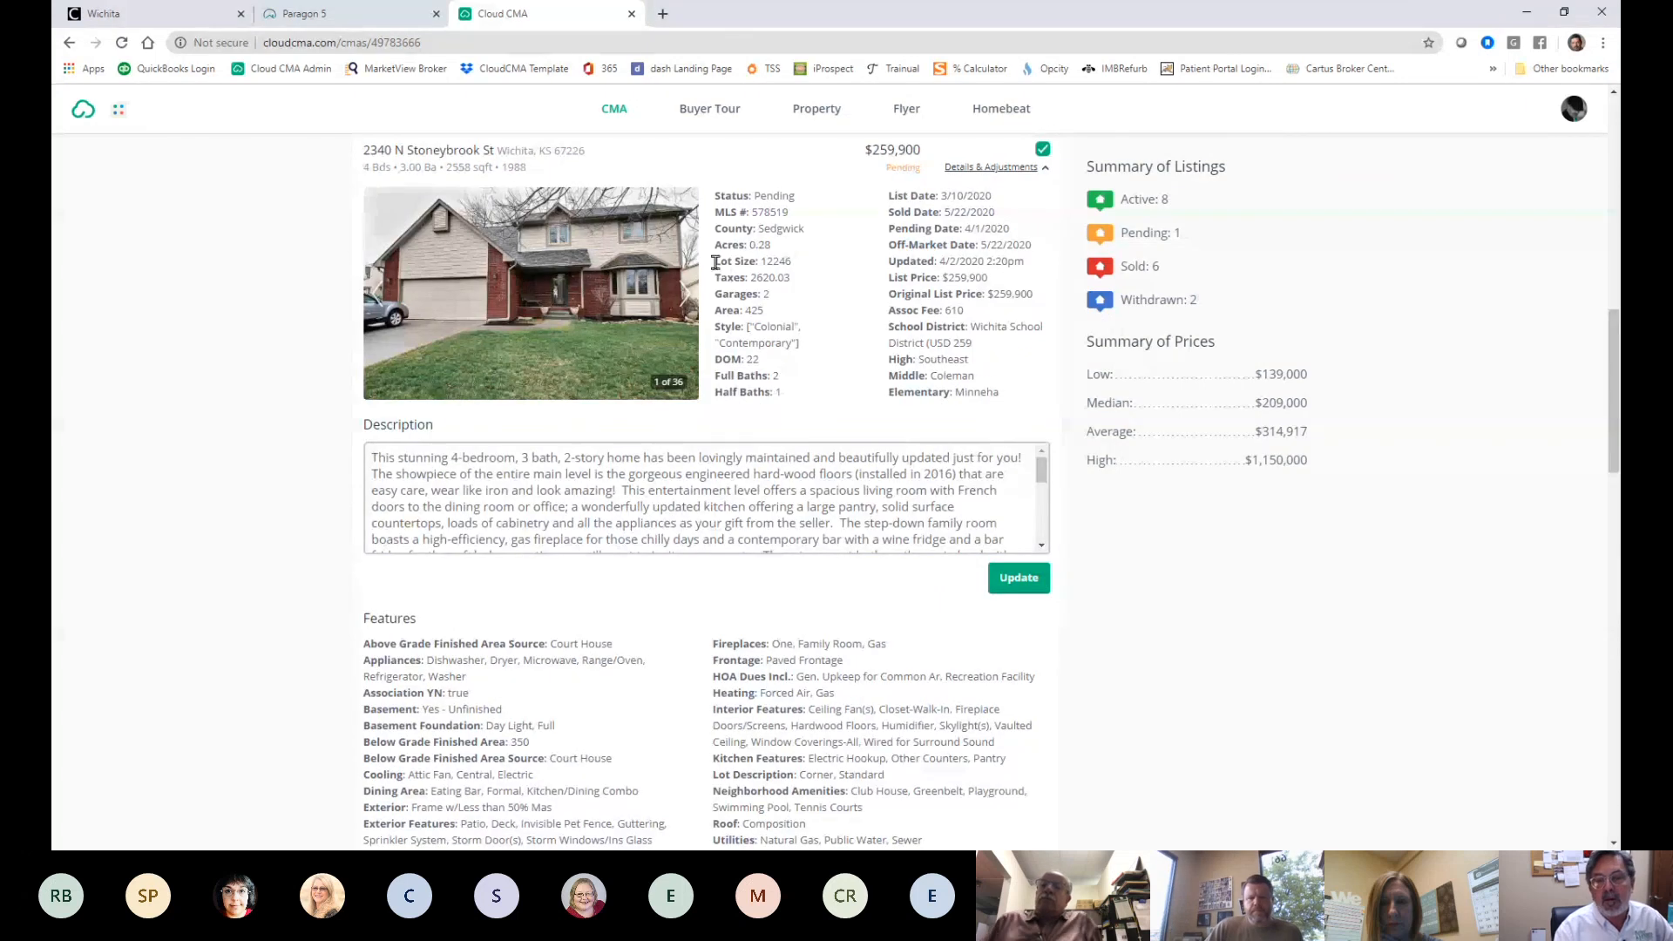
left_click(72, 44)
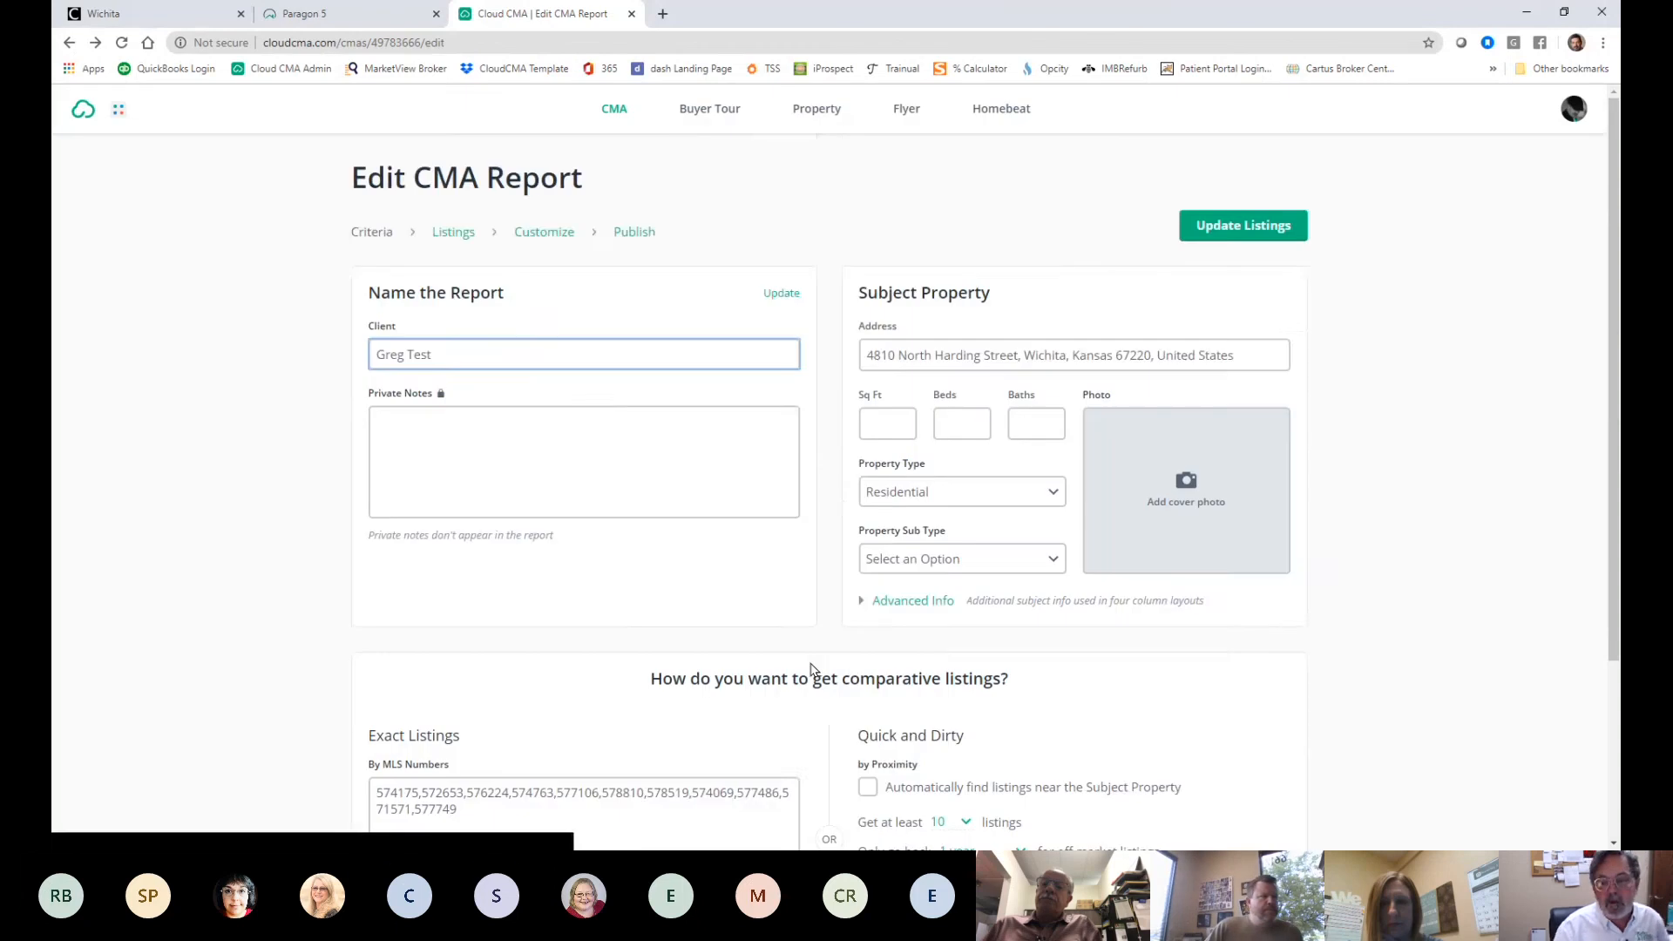
scroll(801, 685, "down", 1)
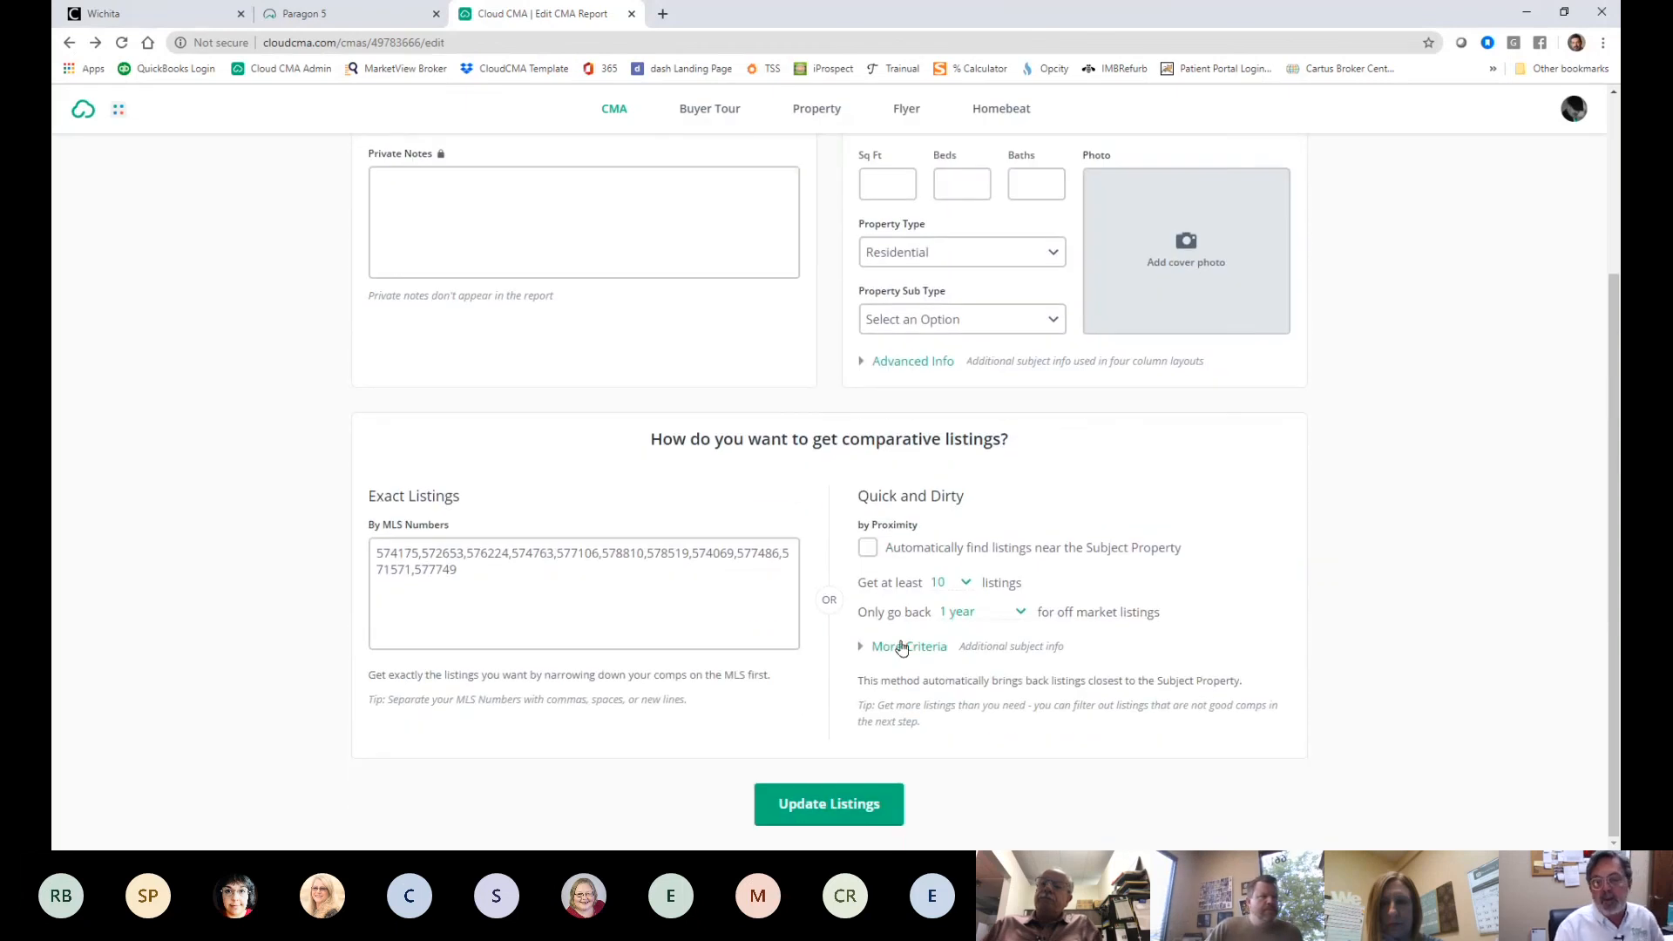
left_click(863, 815)
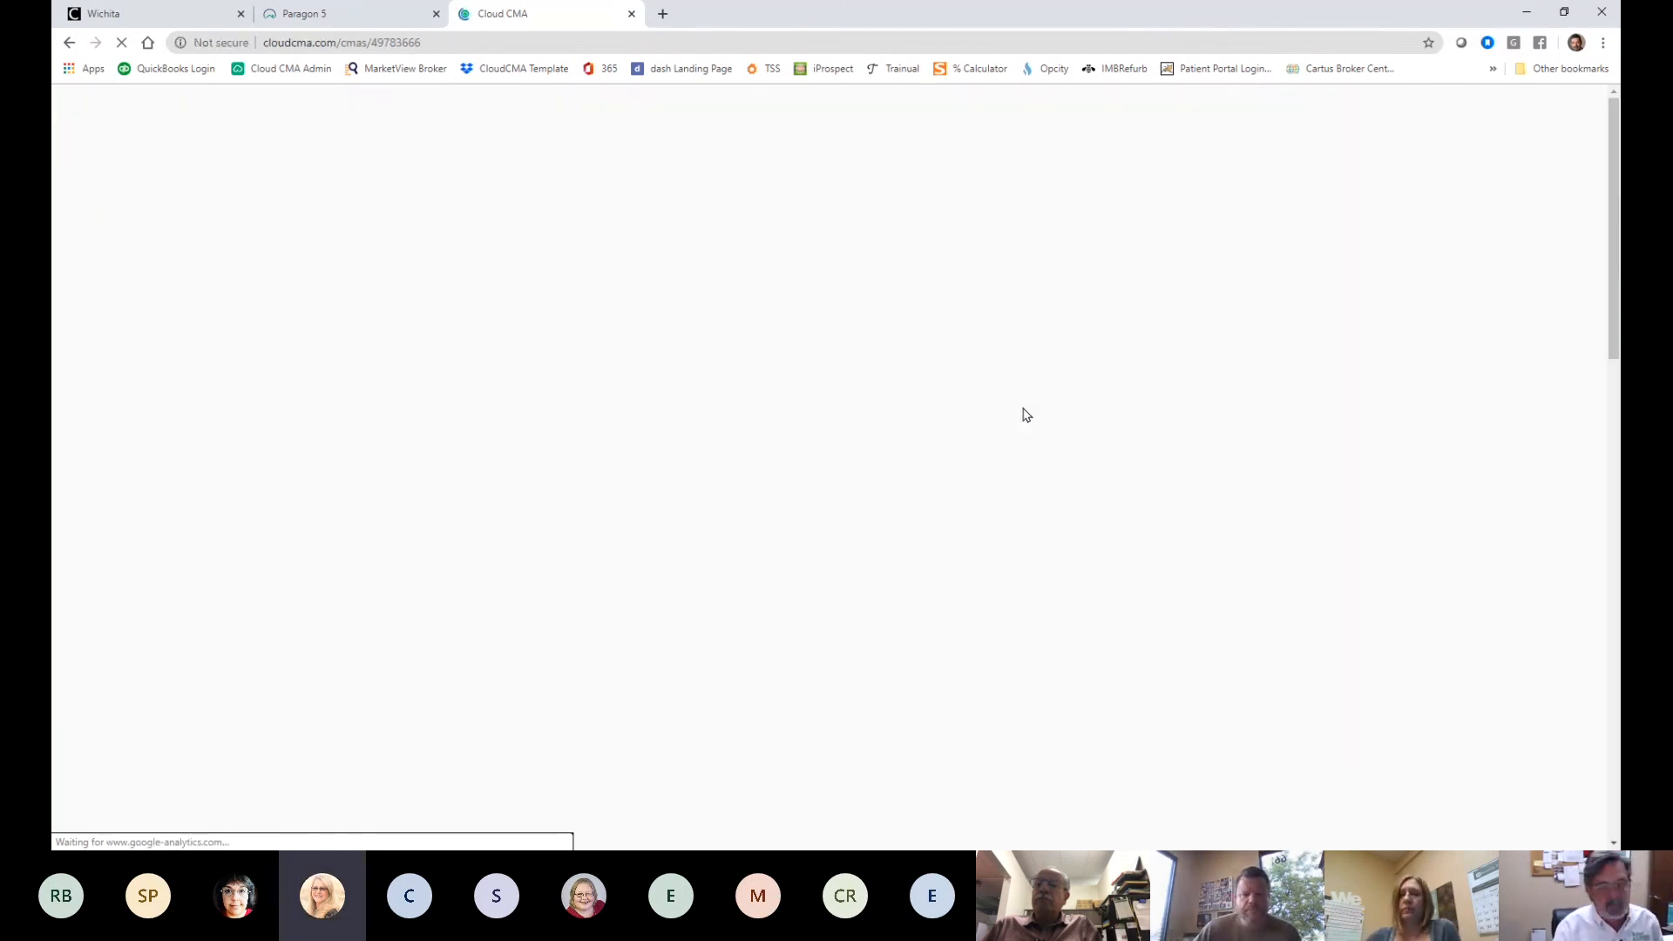
scroll(1072, 549, "down", 5)
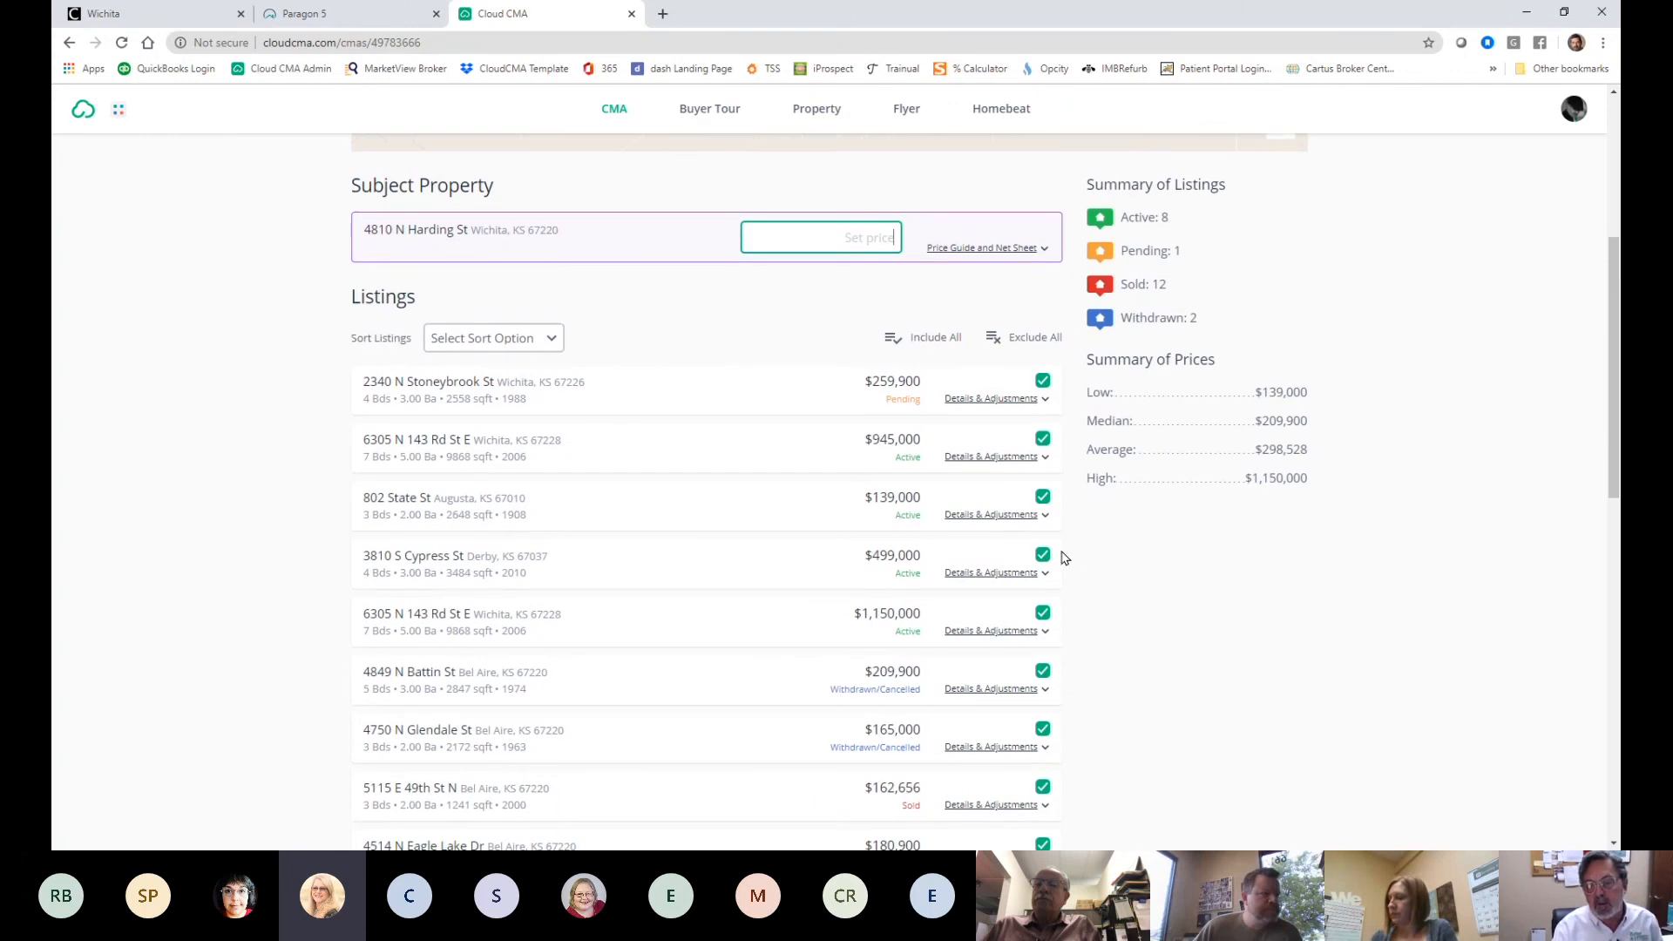
left_click(997, 515)
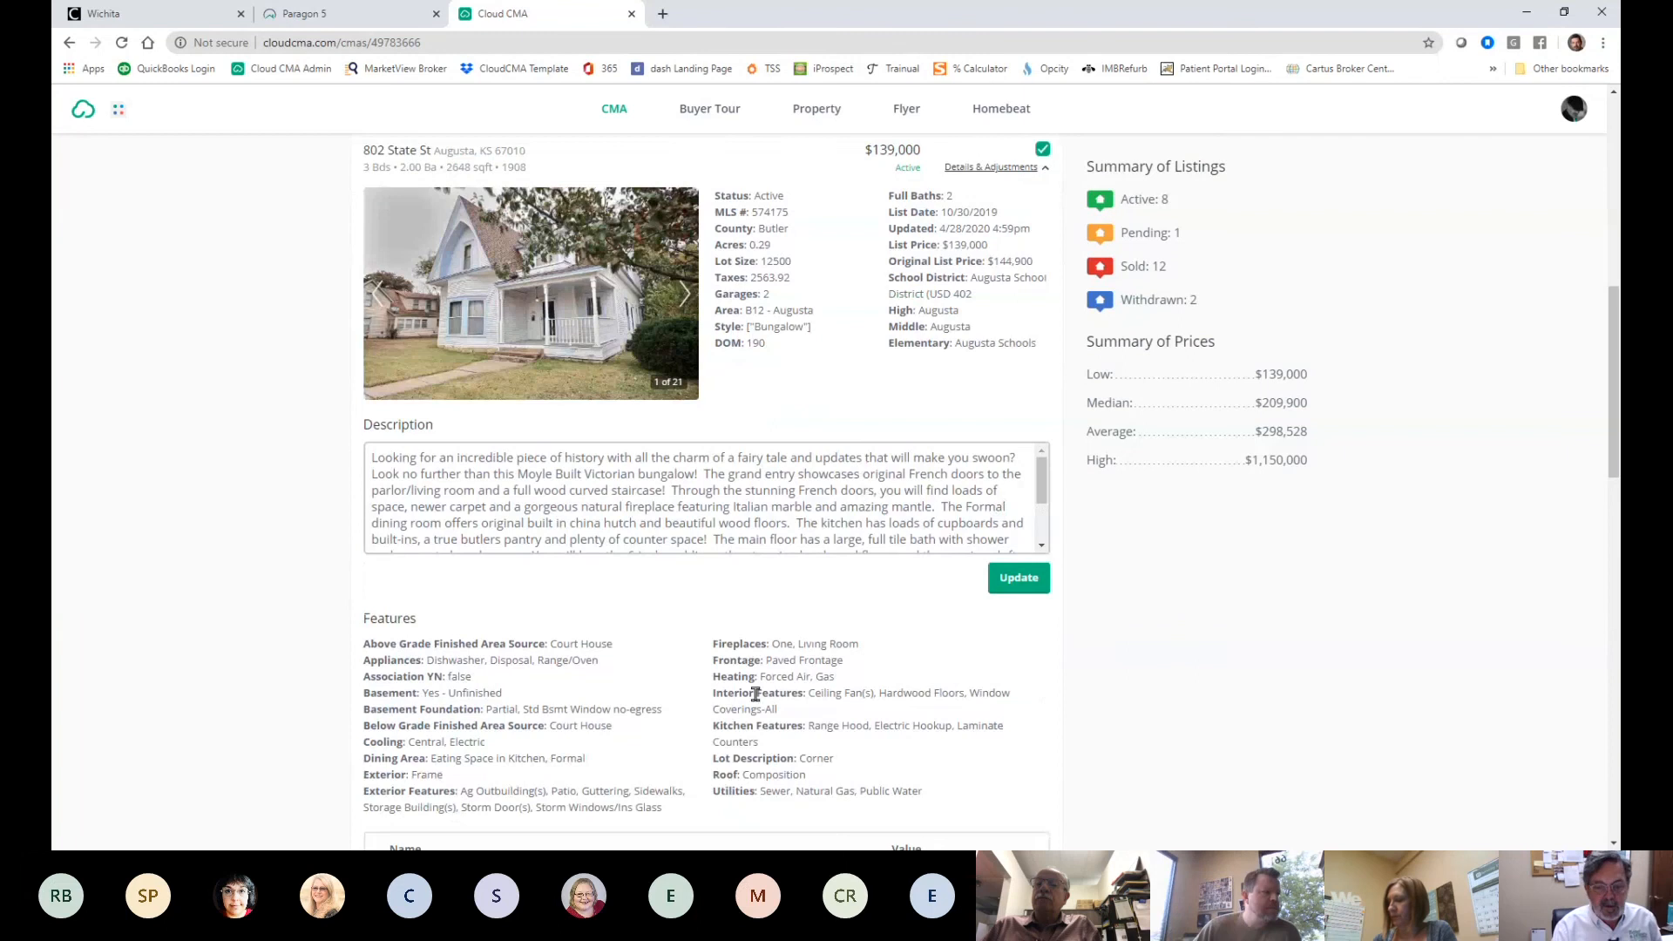
scroll(756, 694, "down", 5)
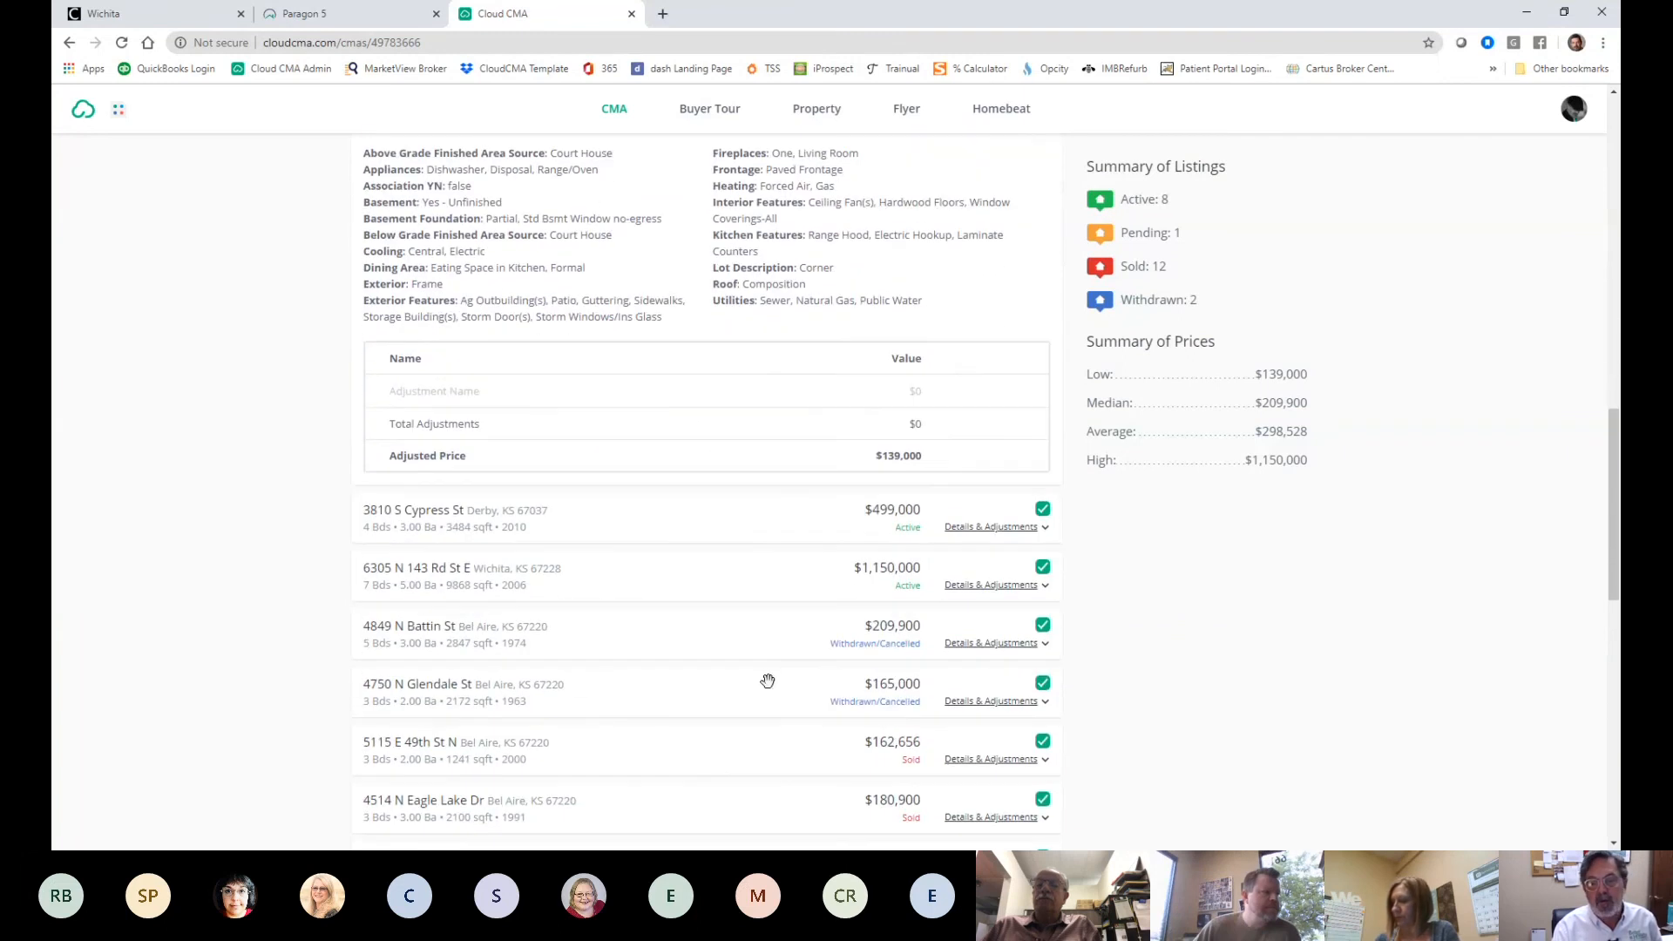
scroll(766, 681, "down", 4)
scroll(766, 680, "up", 3)
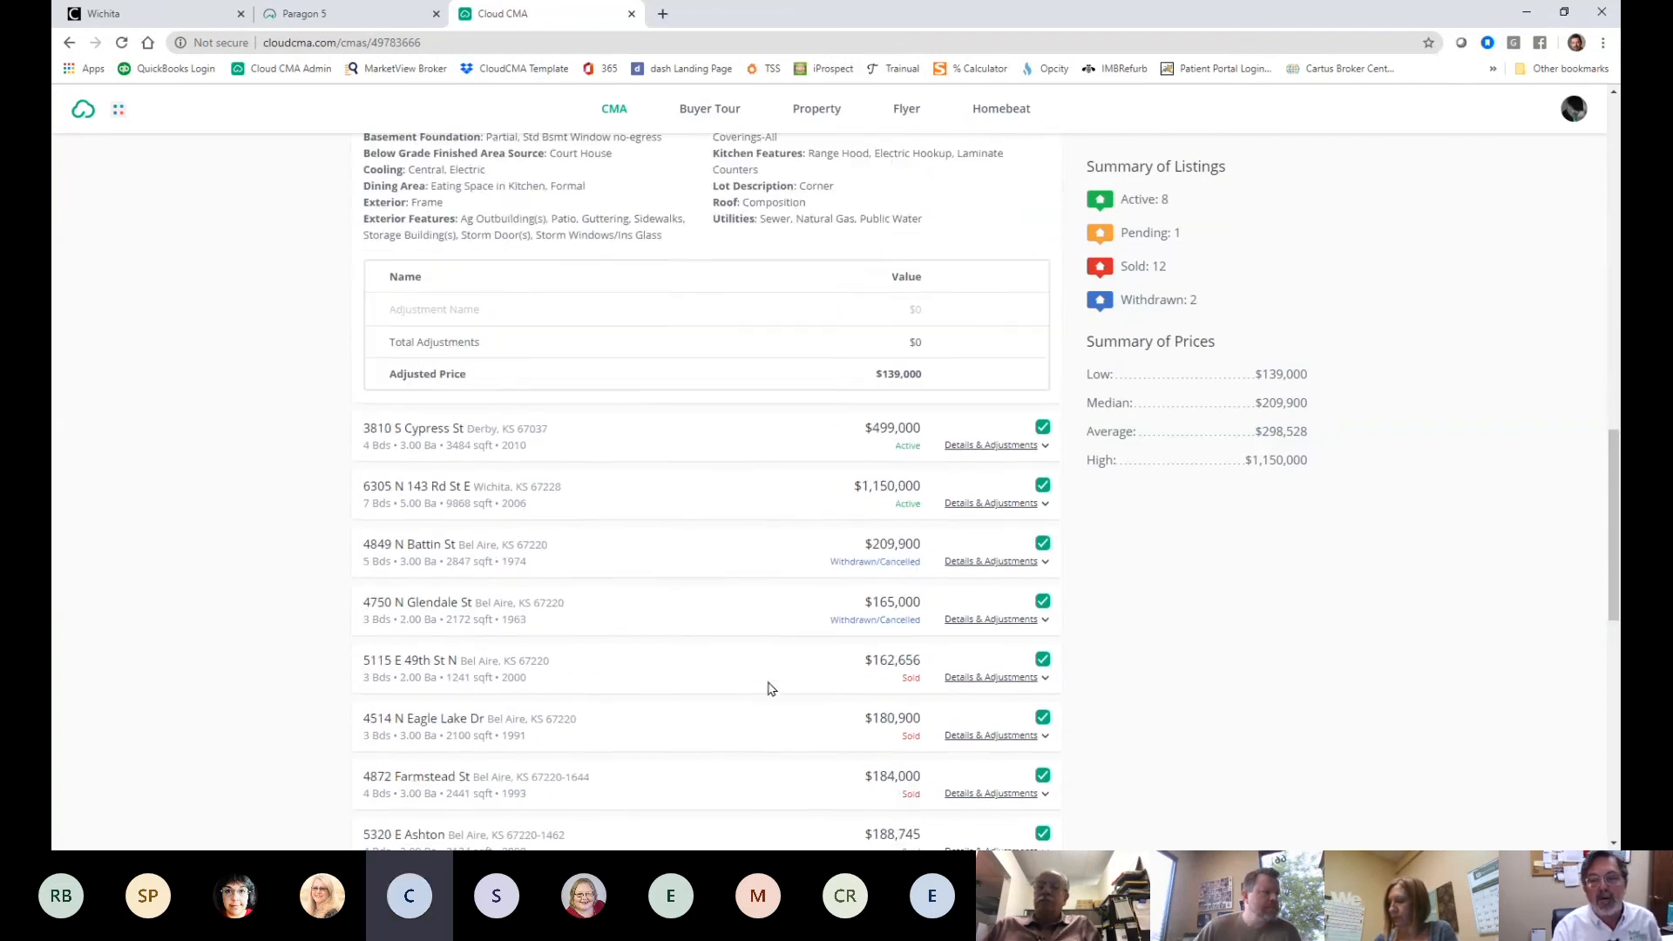
scroll(768, 683, "up", 2)
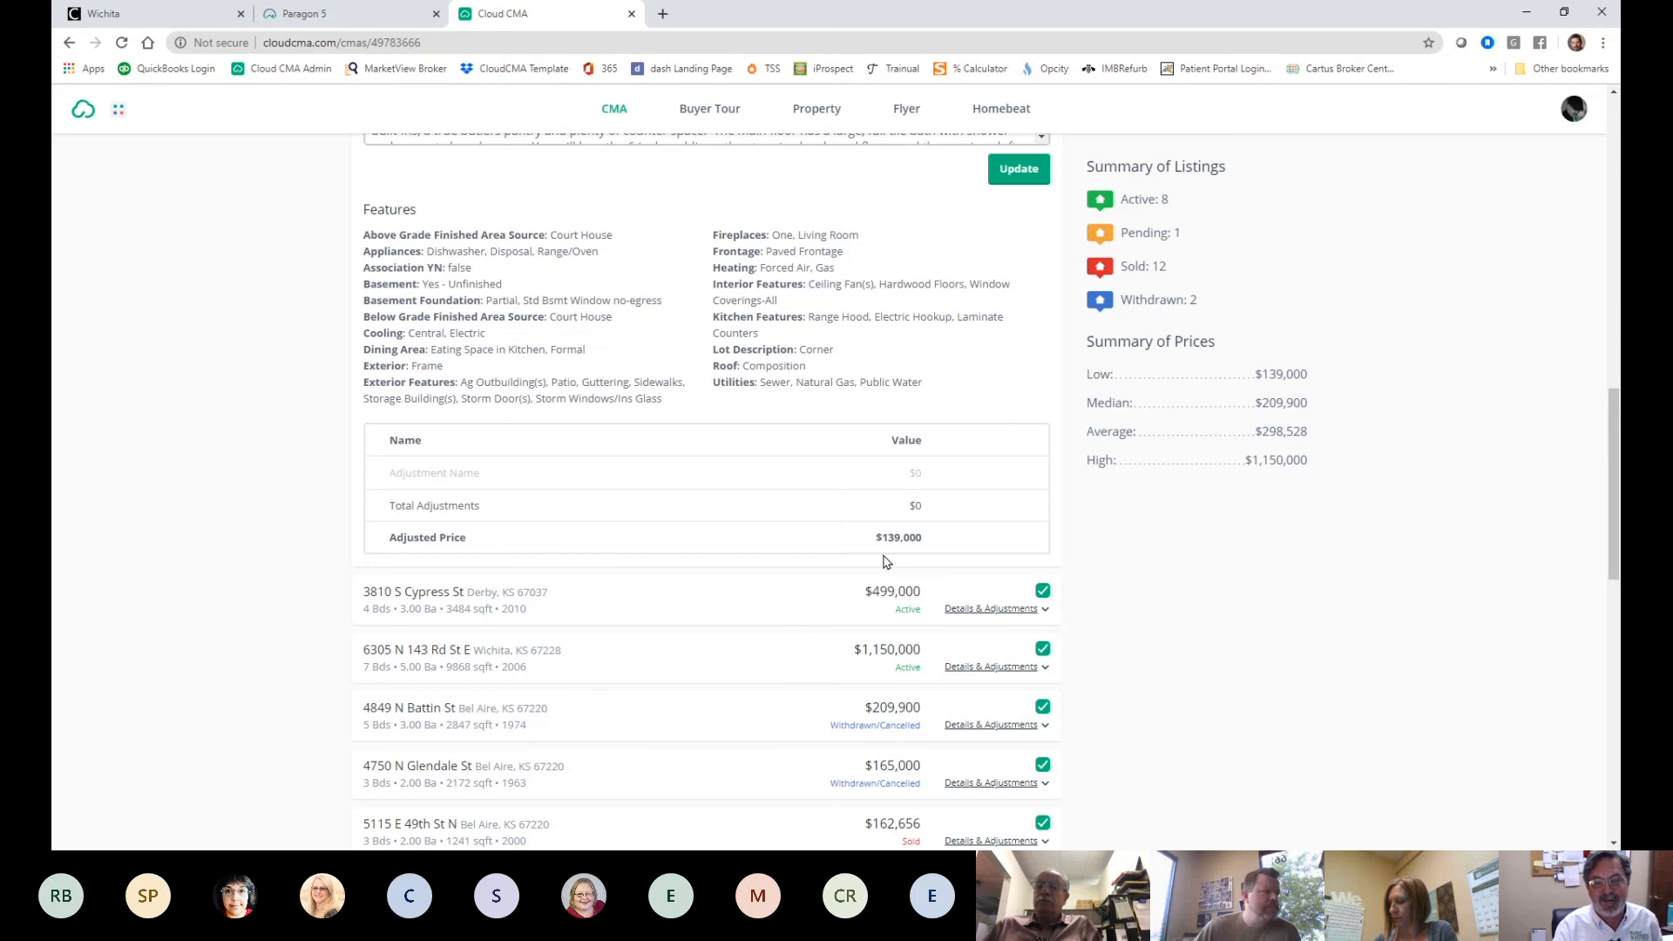
scroll(885, 557, "up", 4)
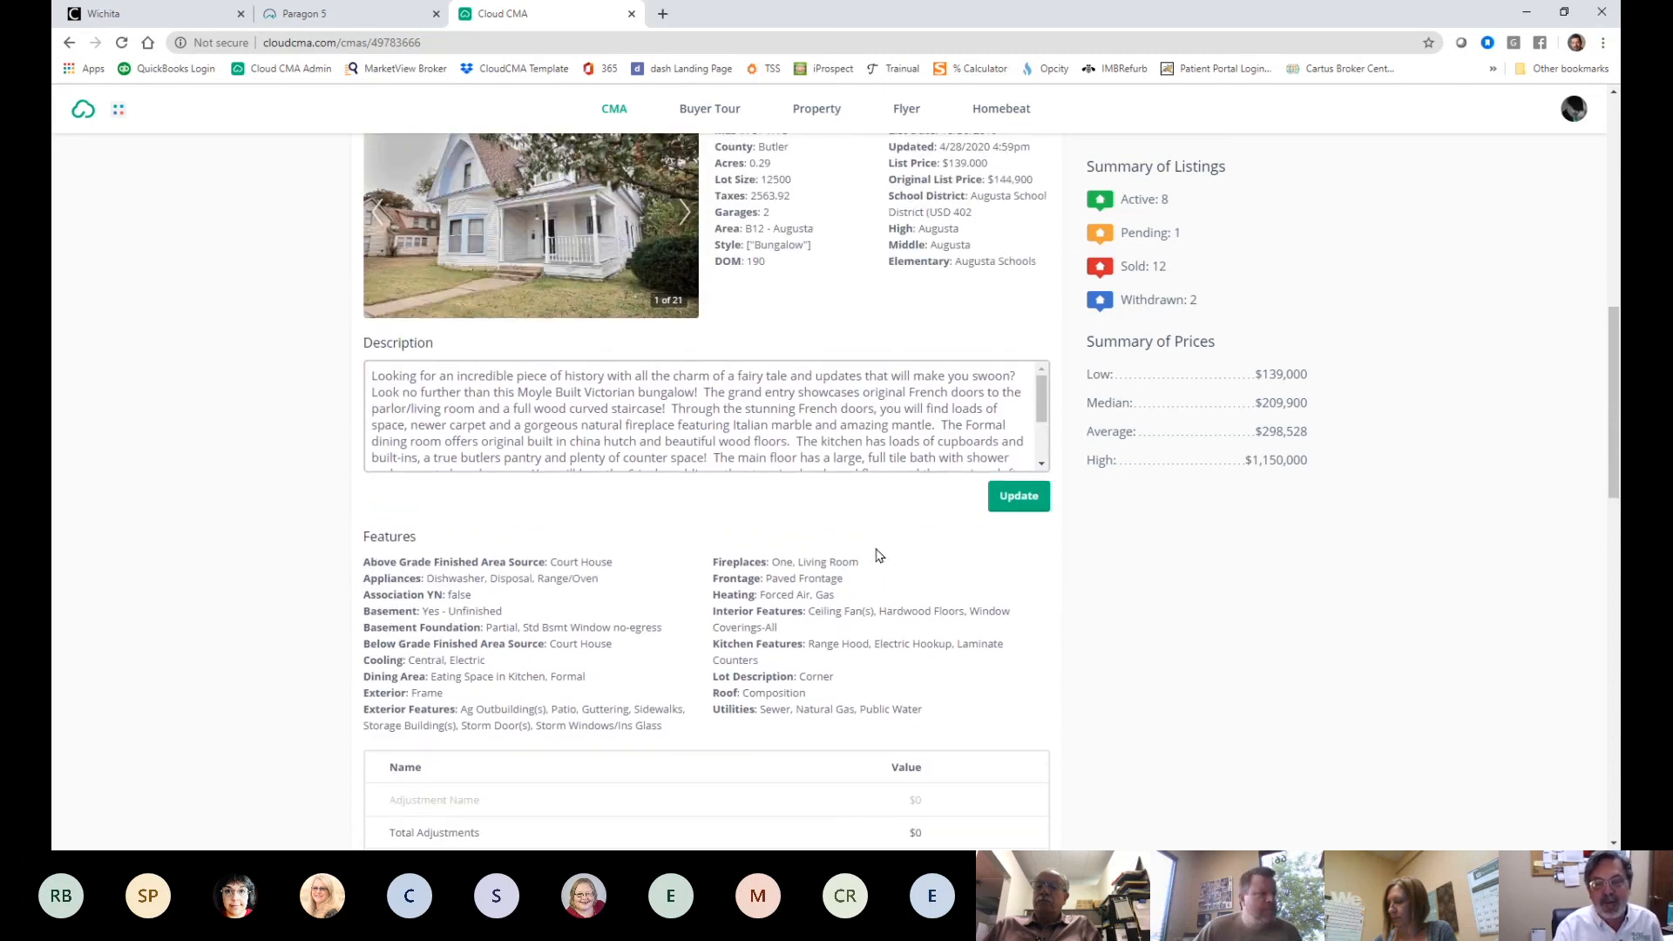
left_click_drag(1042, 387, 1041, 420)
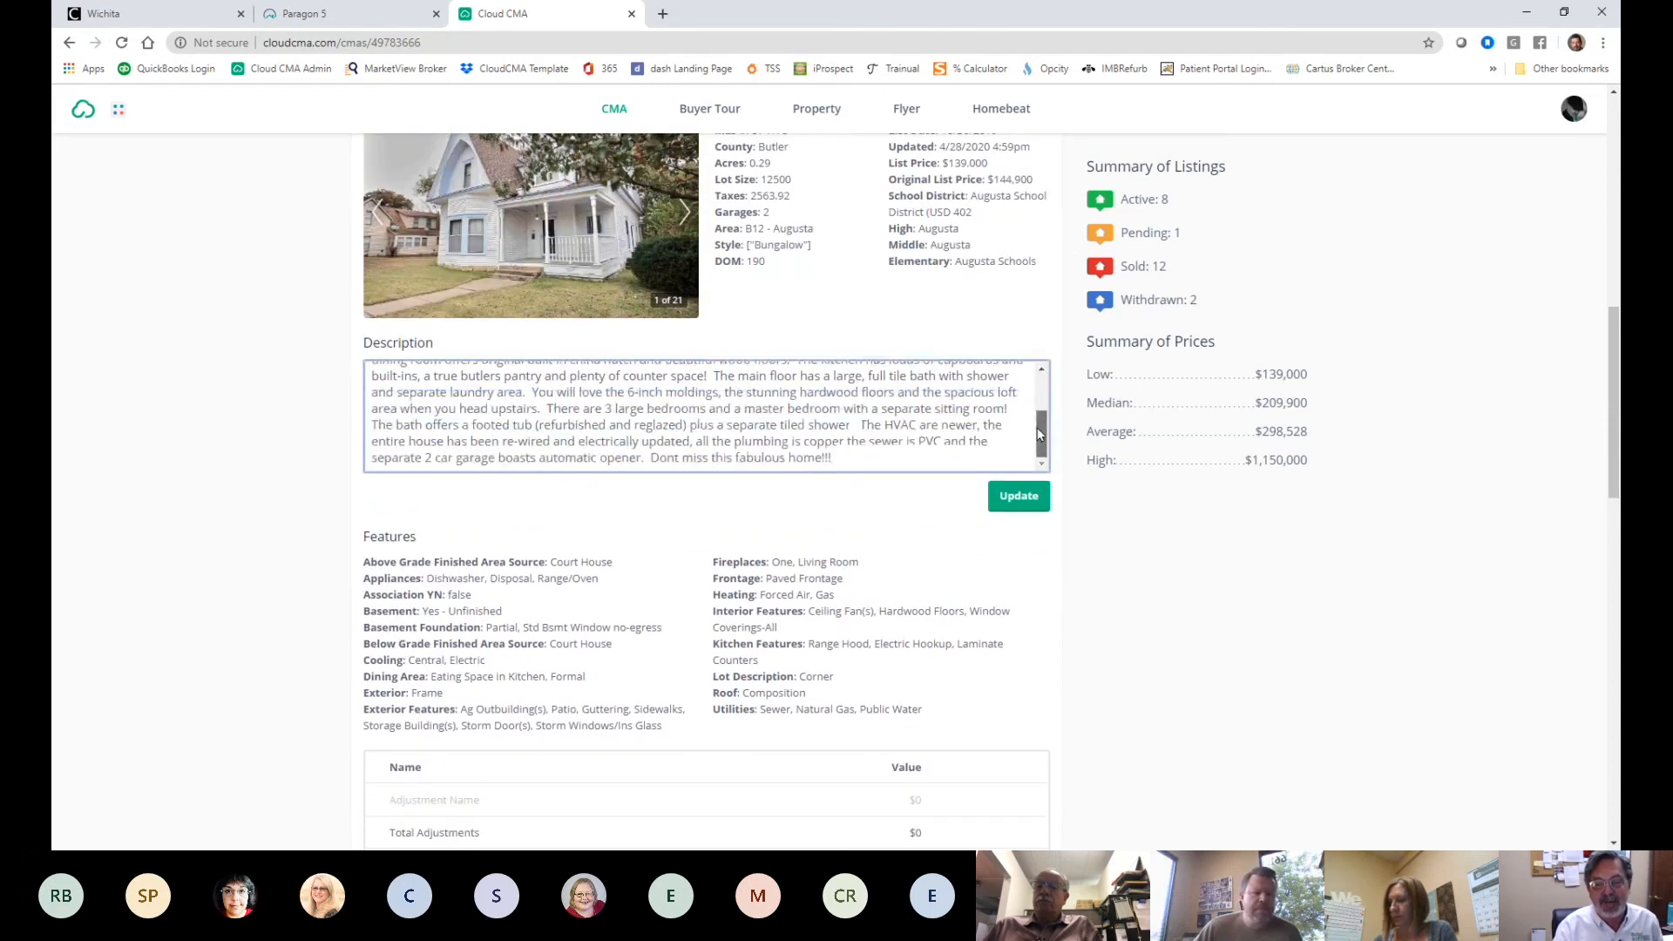
left_click(1018, 497)
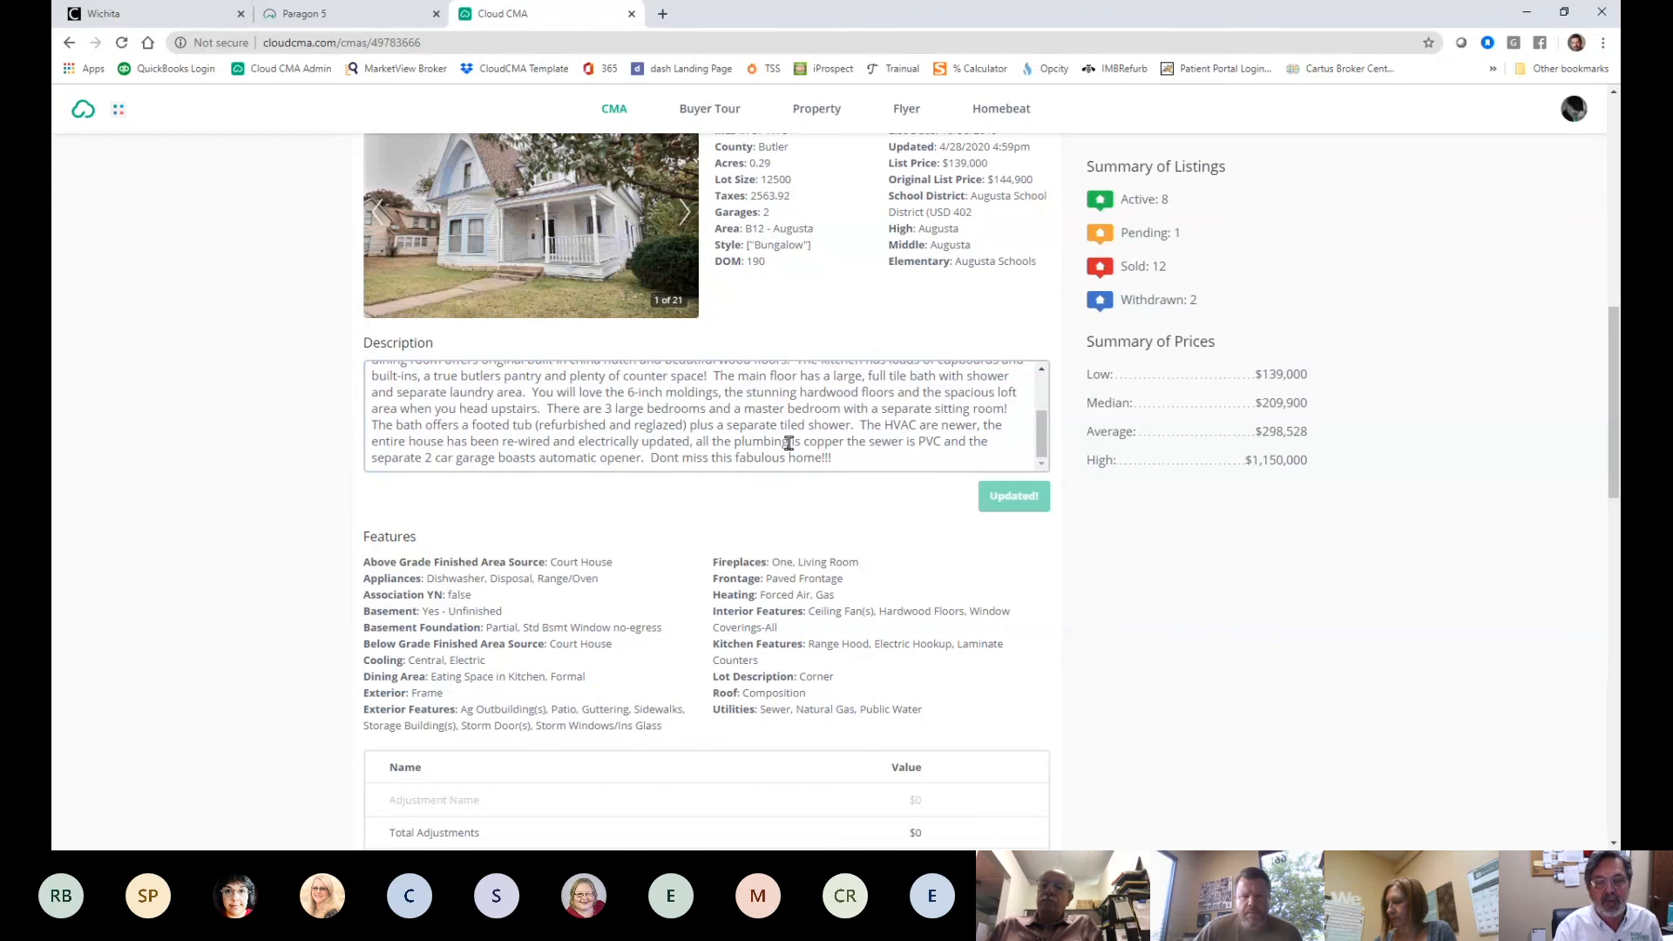
scroll(1228, 601, "up", 10)
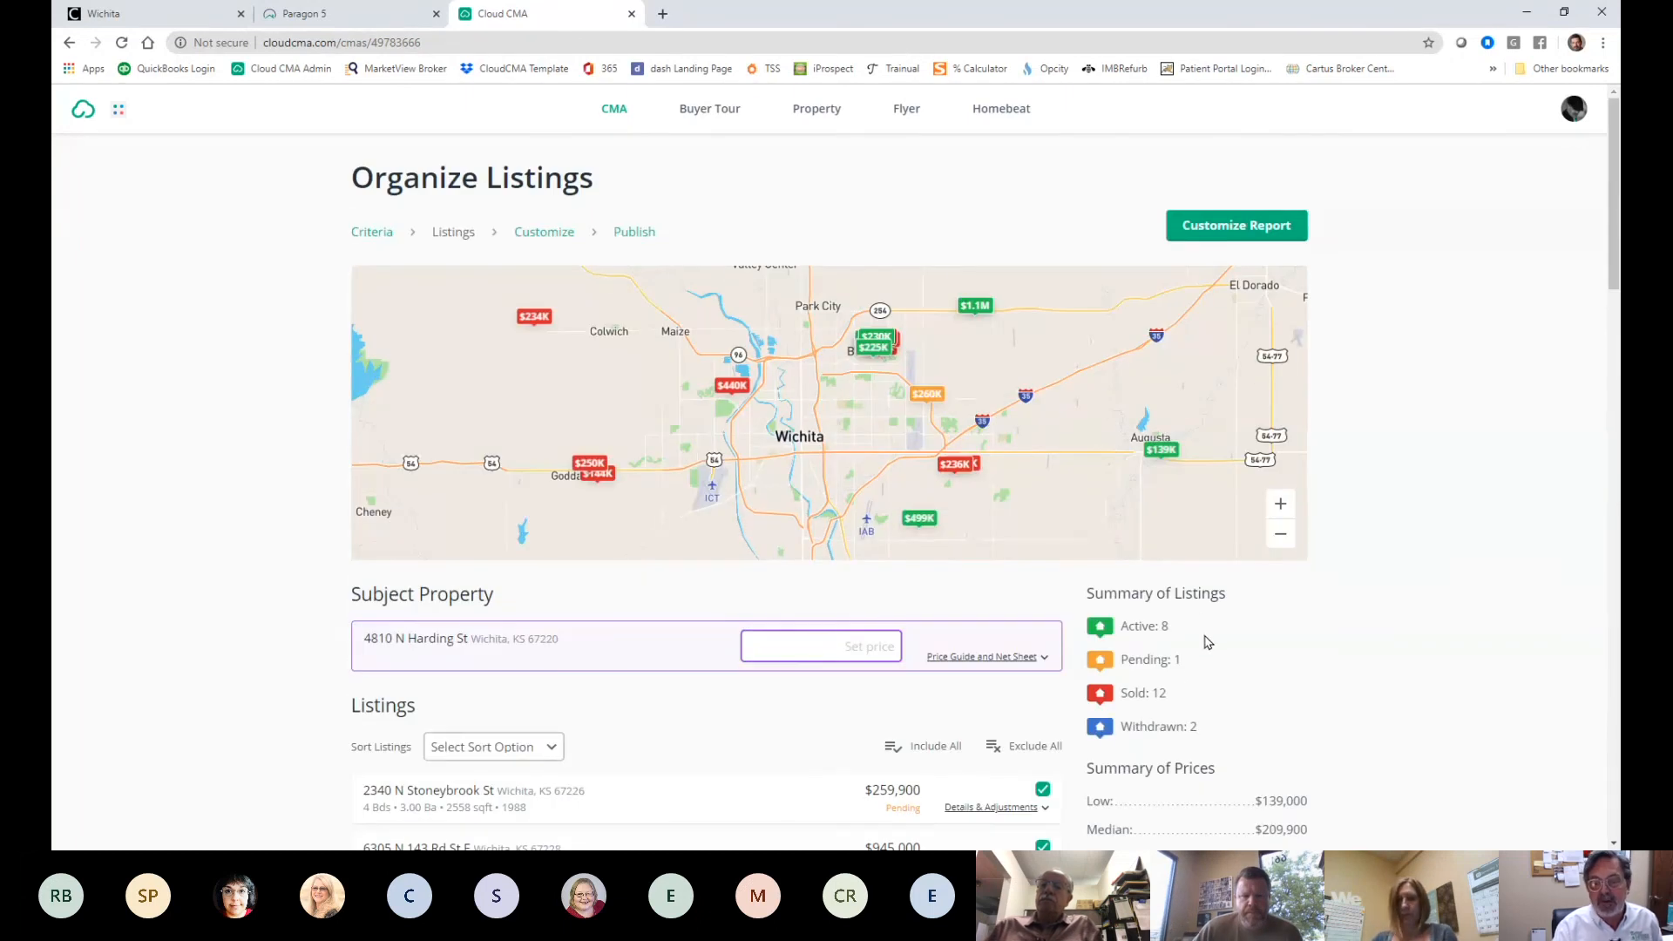
scroll(1208, 640, "down", 1)
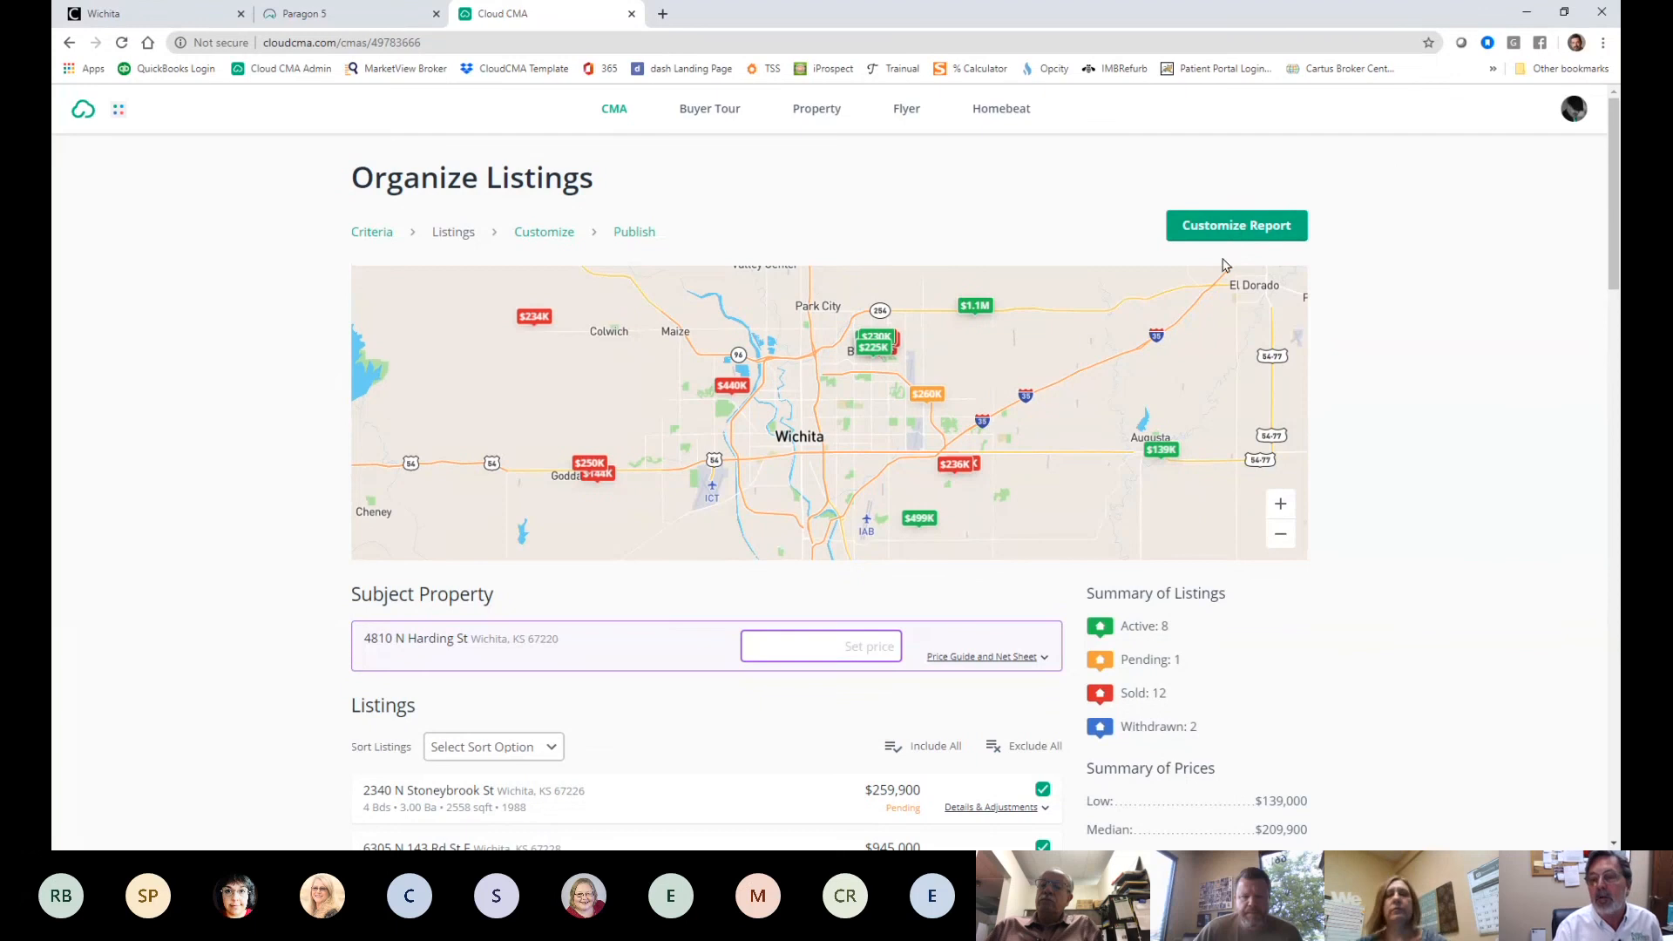
- Open Customize Report and review the page list from Custom Cover Page to Moving checklist
left_click(1236, 225)
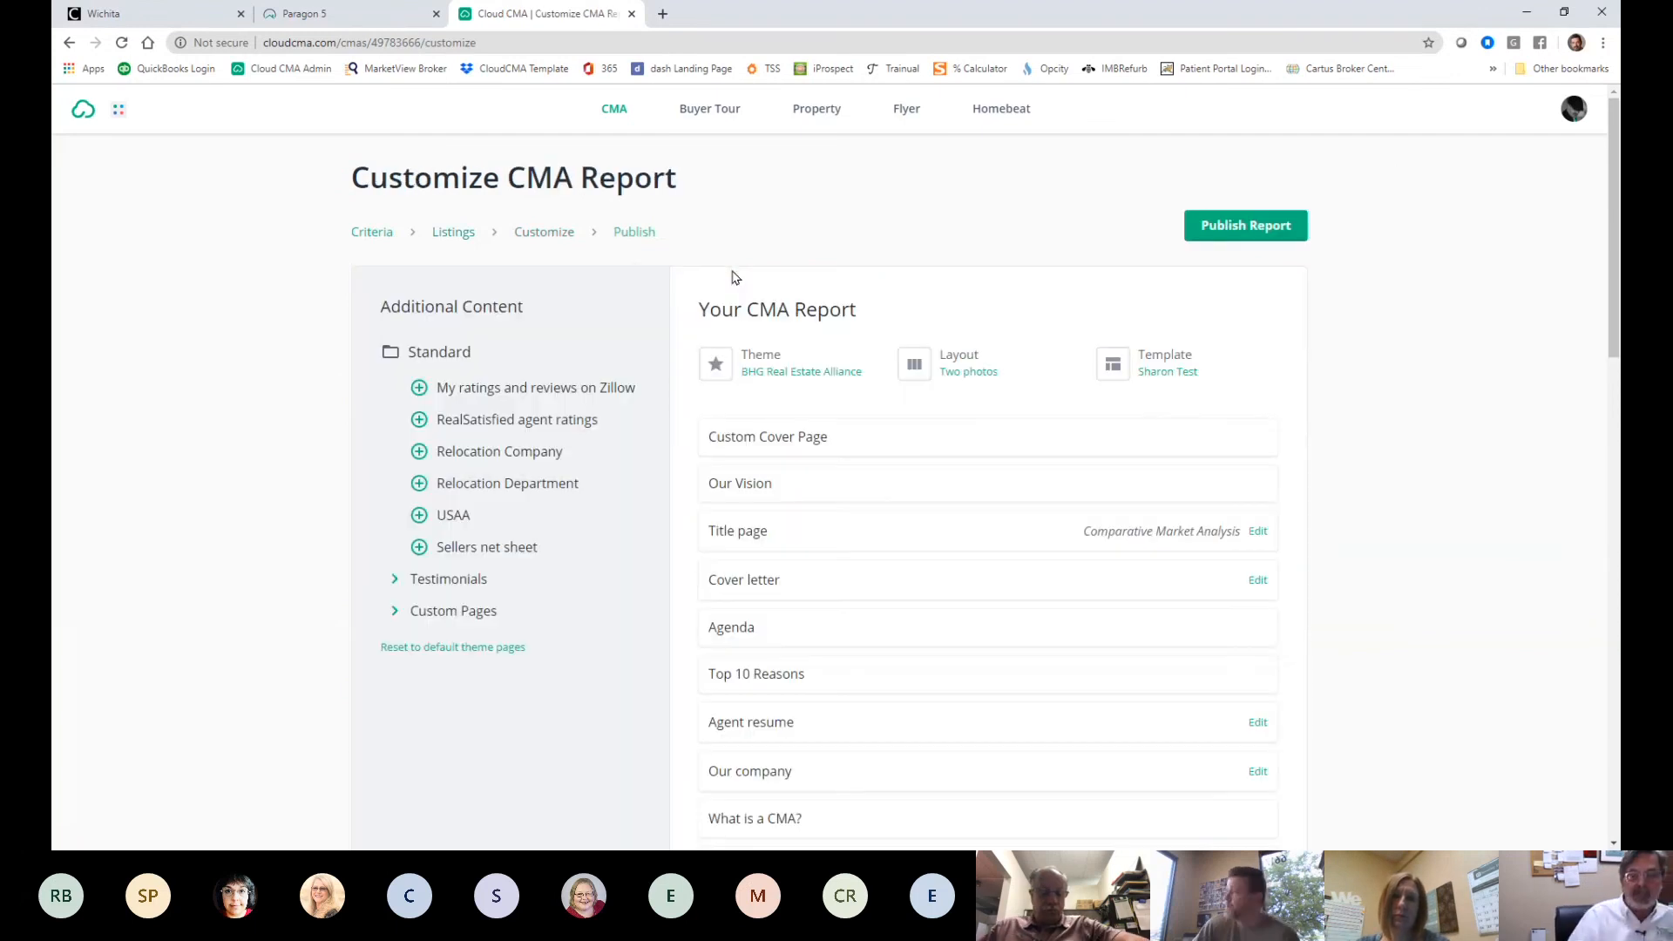
scroll(976, 540, "down", 6)
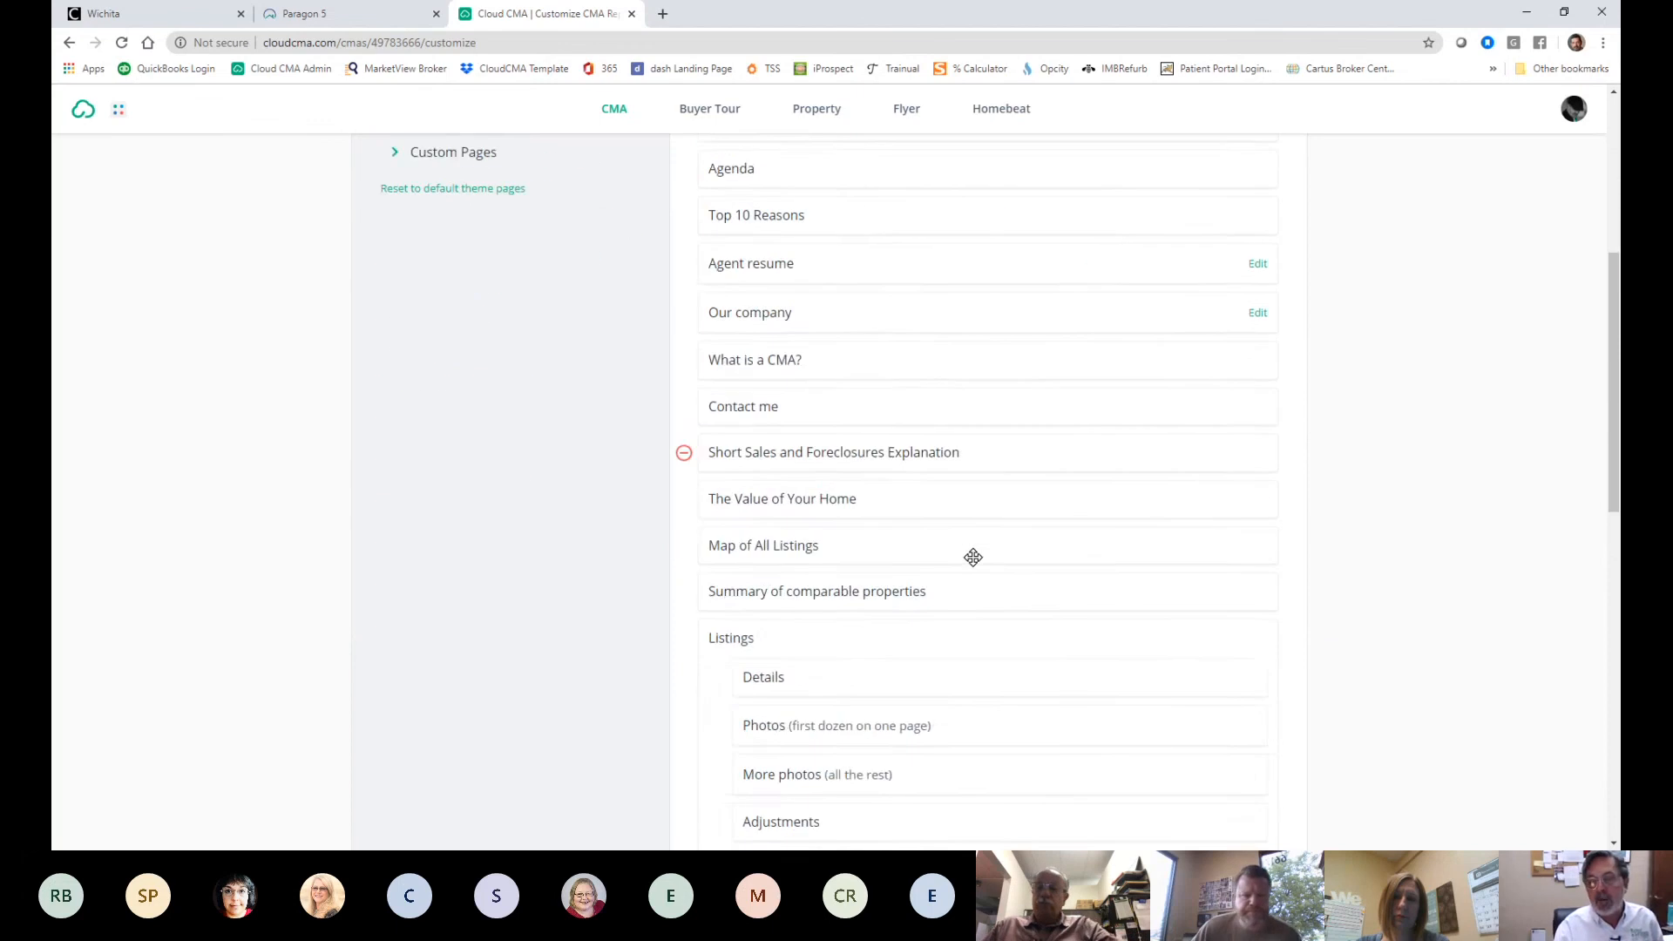
scroll(974, 557, "down", 10)
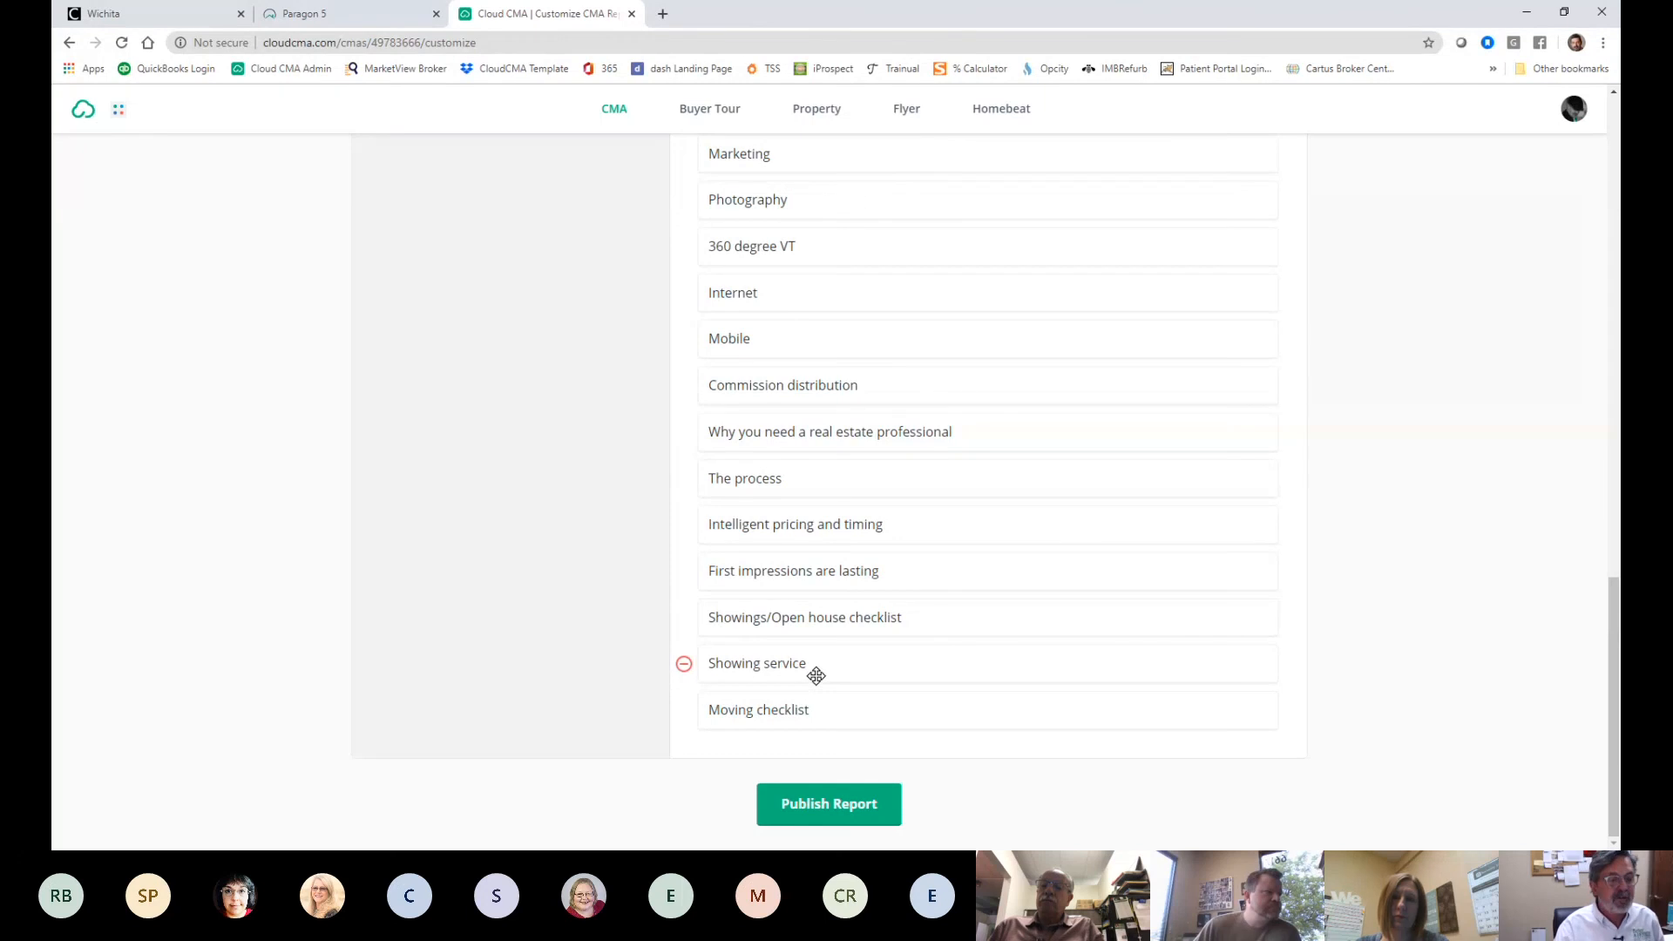
- Preview the Showing service page as a PDF, then close it
left_click(760, 668)
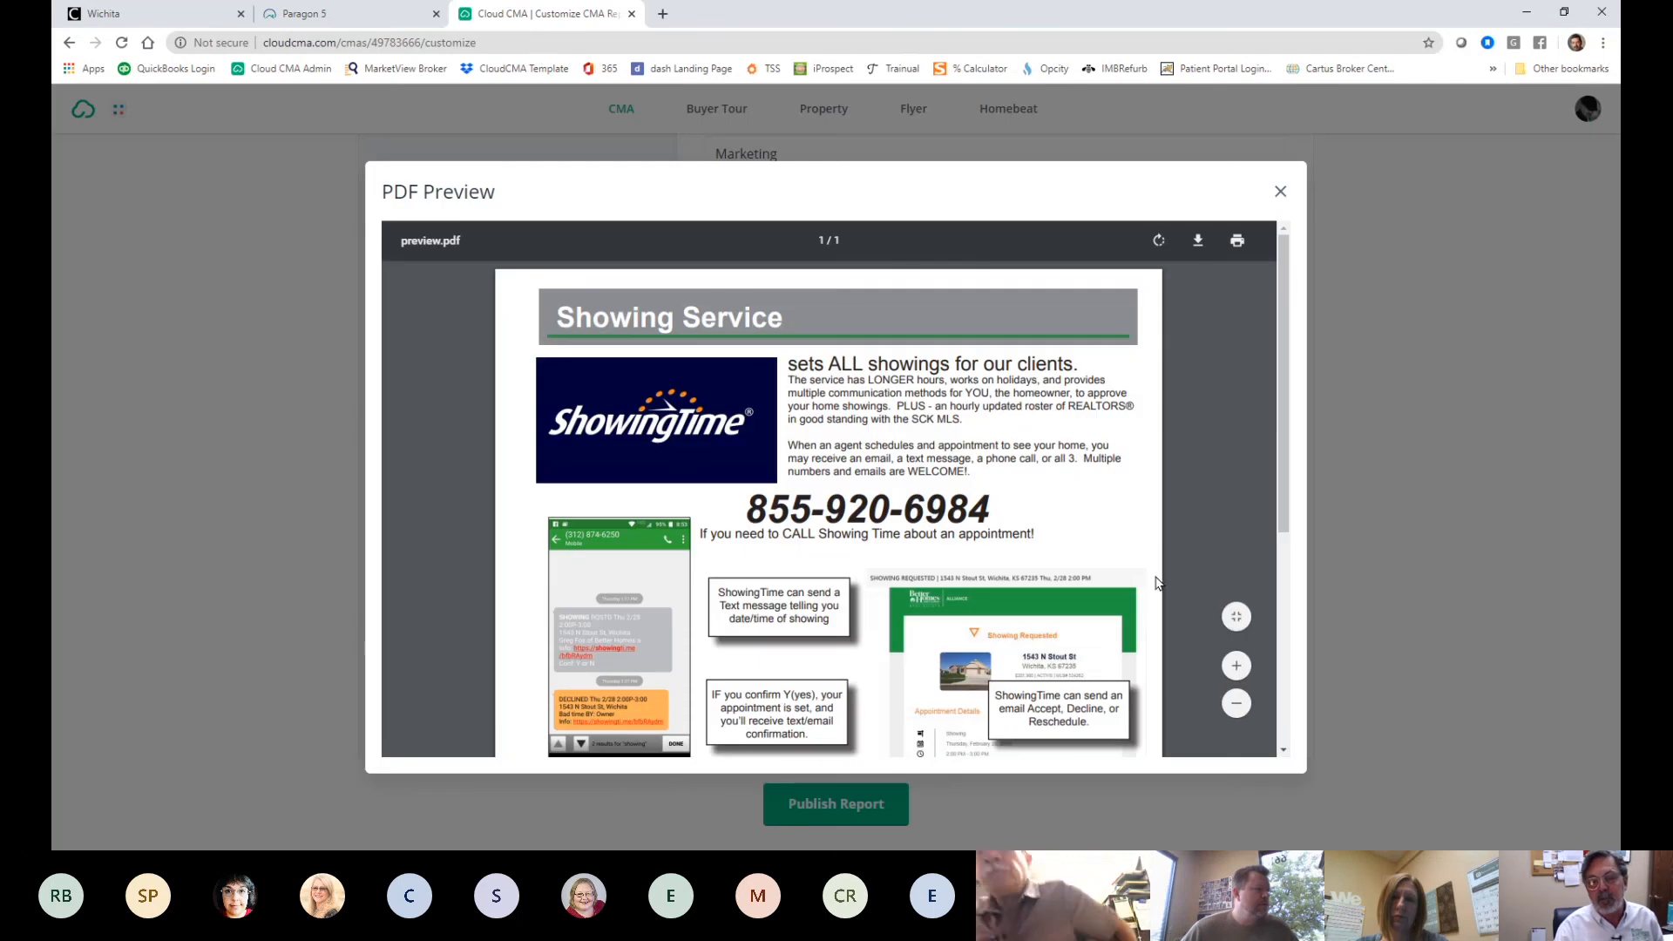
scroll(1007, 436, "down", 2)
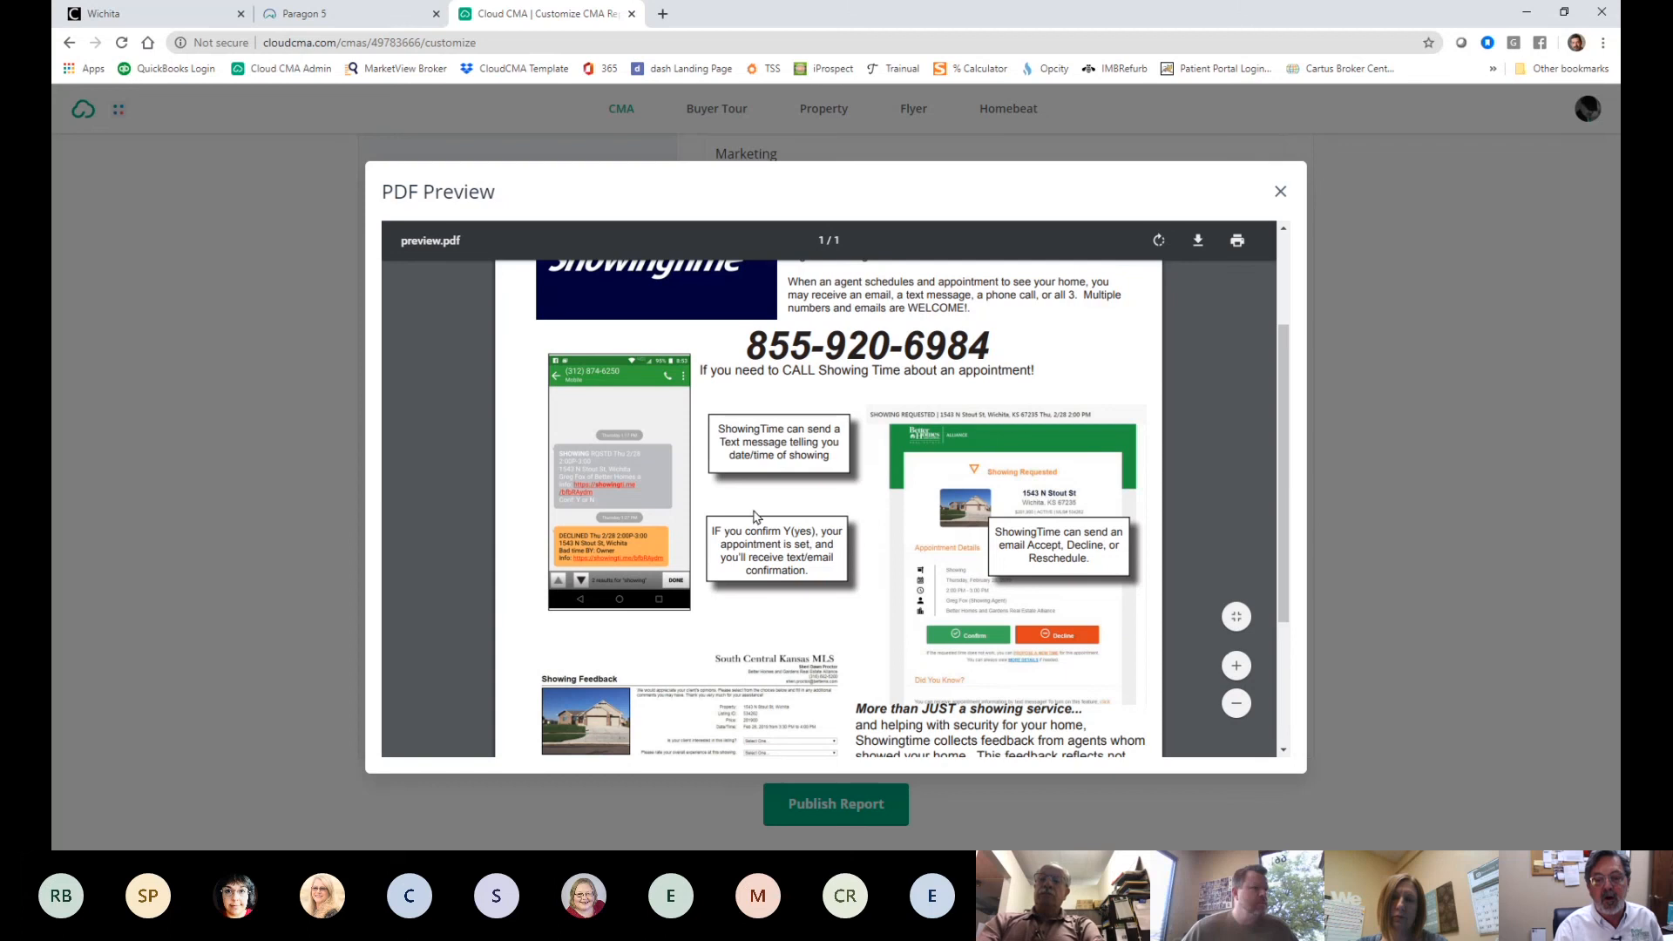
scroll(734, 505, "down", 3)
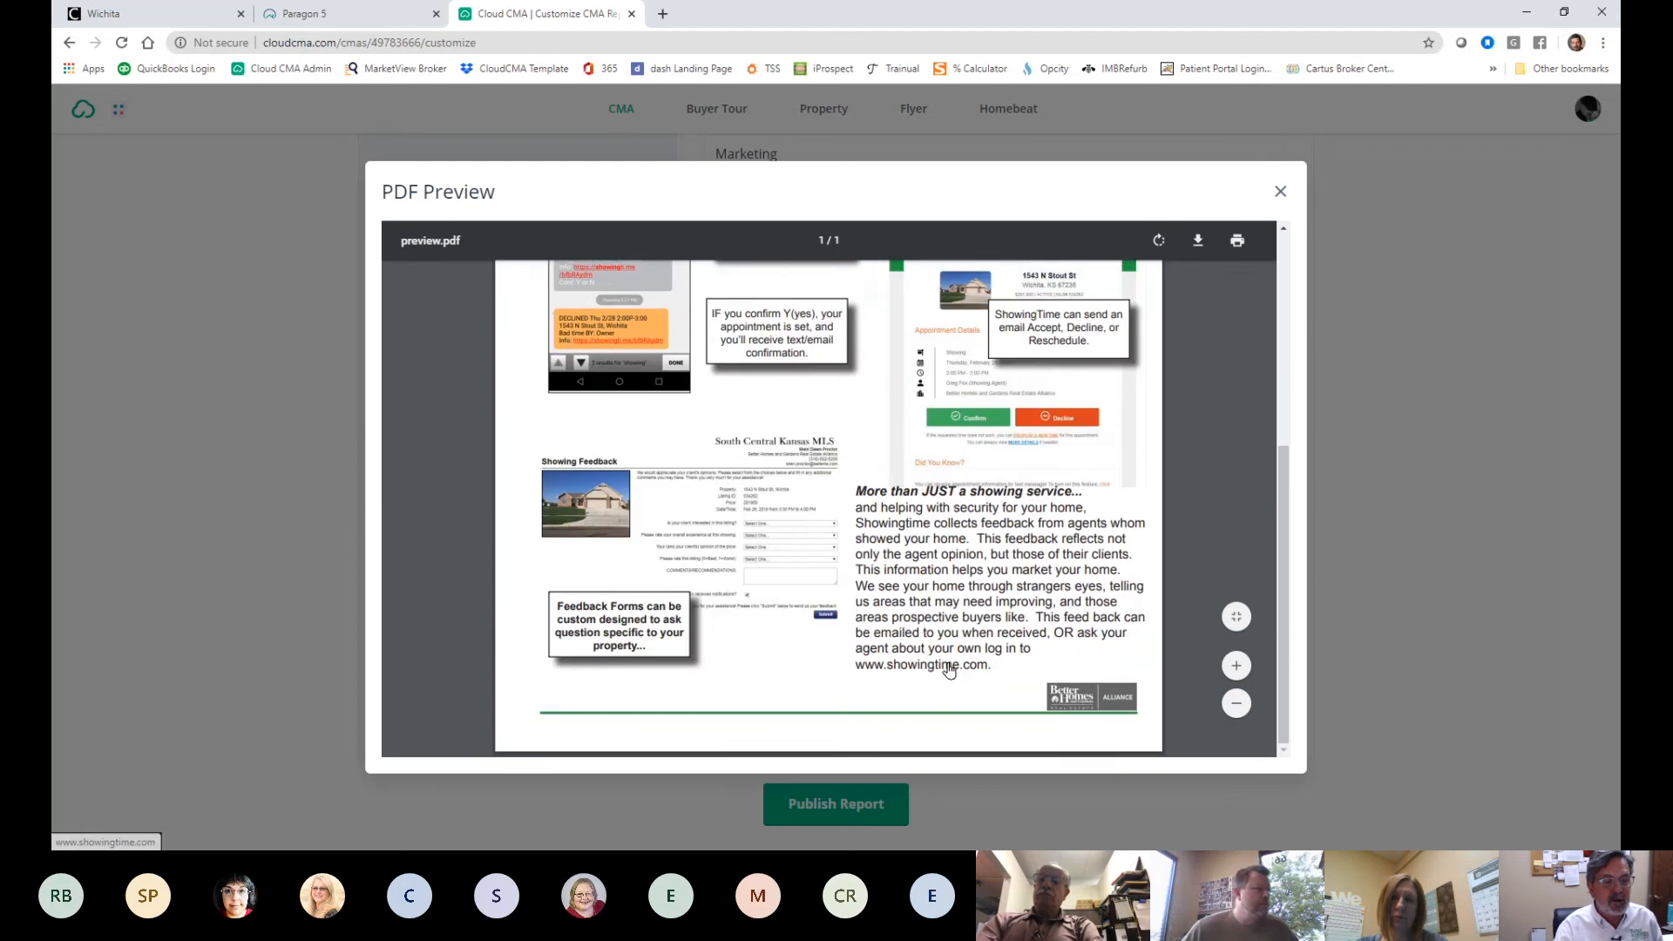
scroll(949, 664, "up", 5)
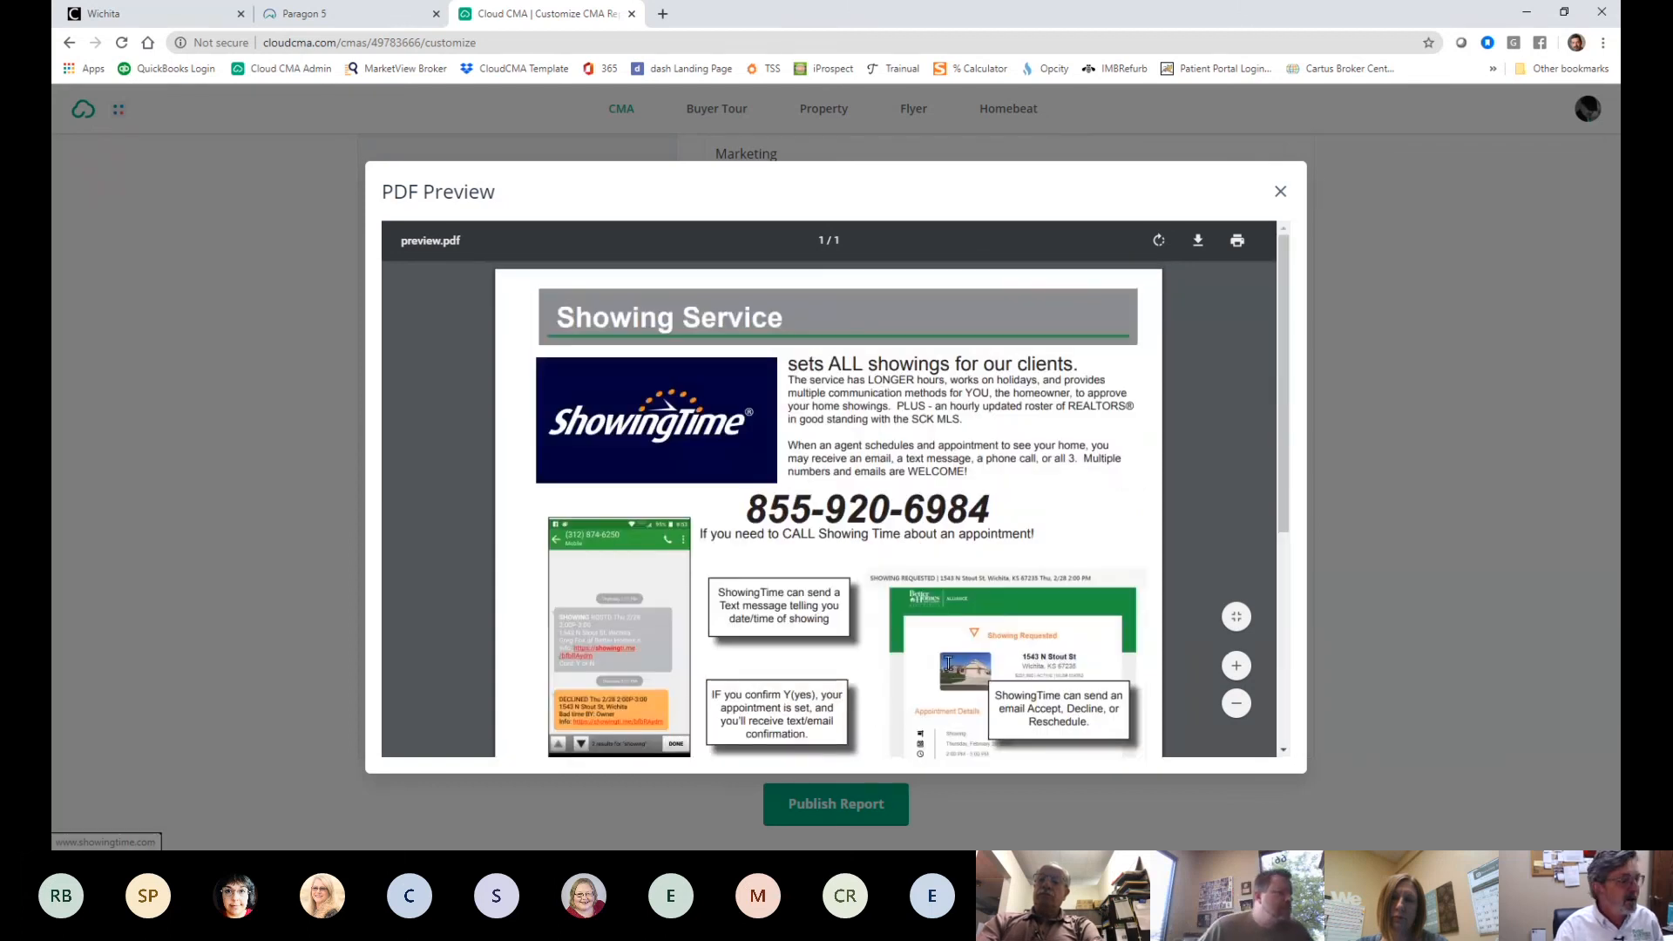
left_click(1389, 118)
- Preview the Marketing page as a PDF, then close it
left_click(757, 399)
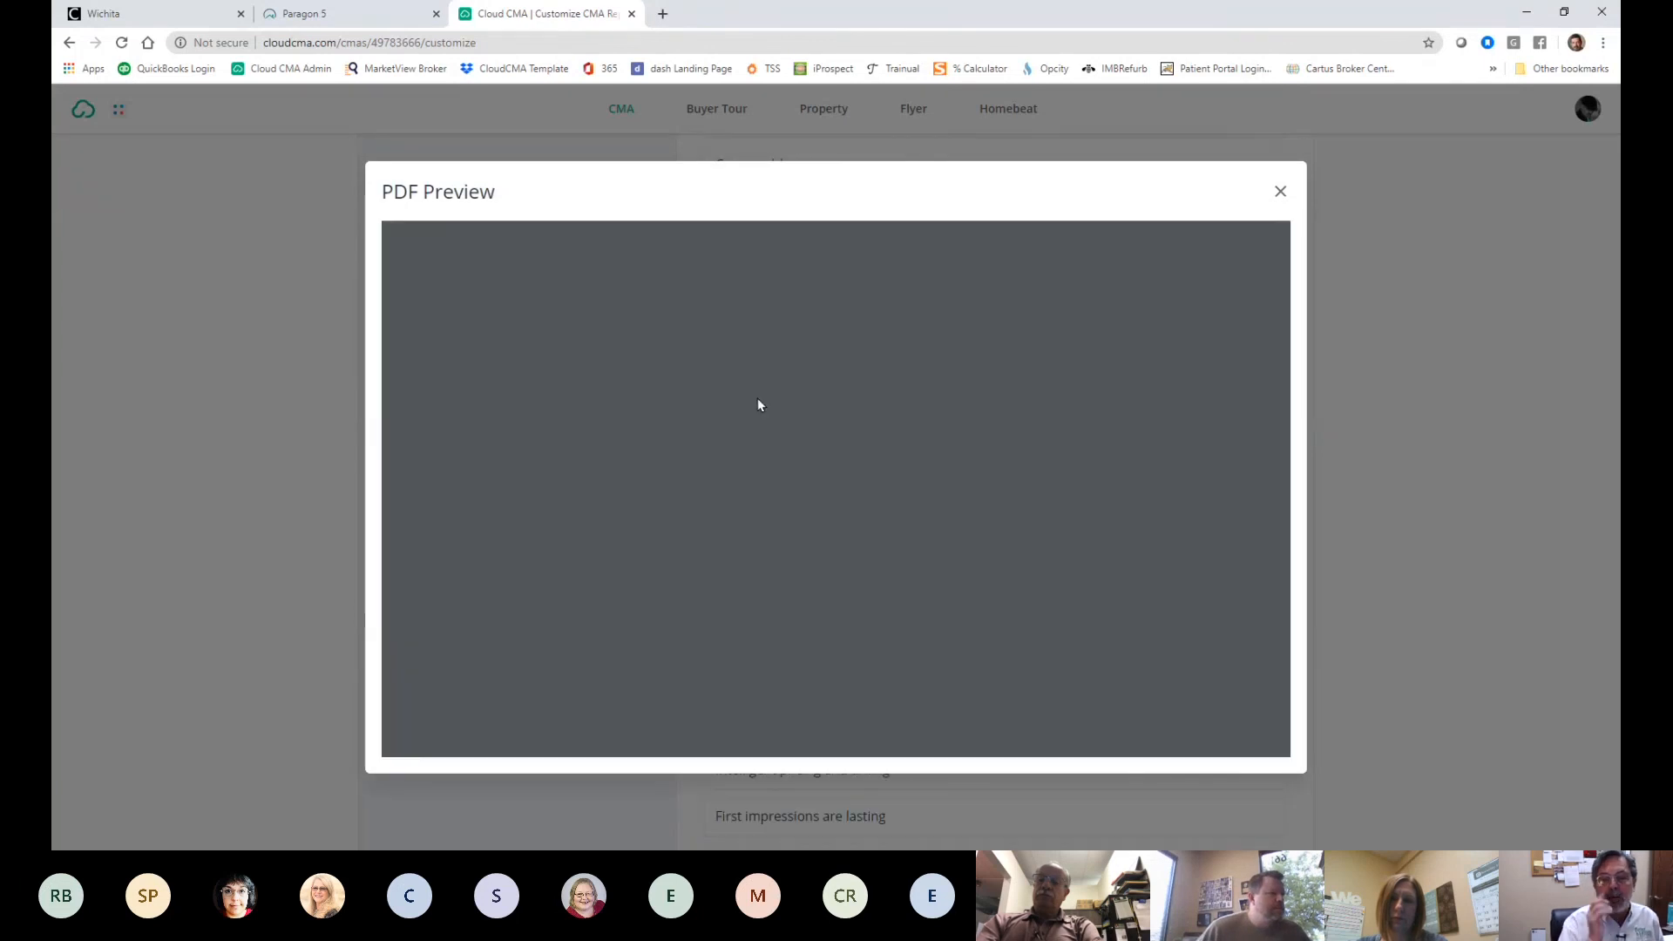
scroll(1103, 520, "down", 3)
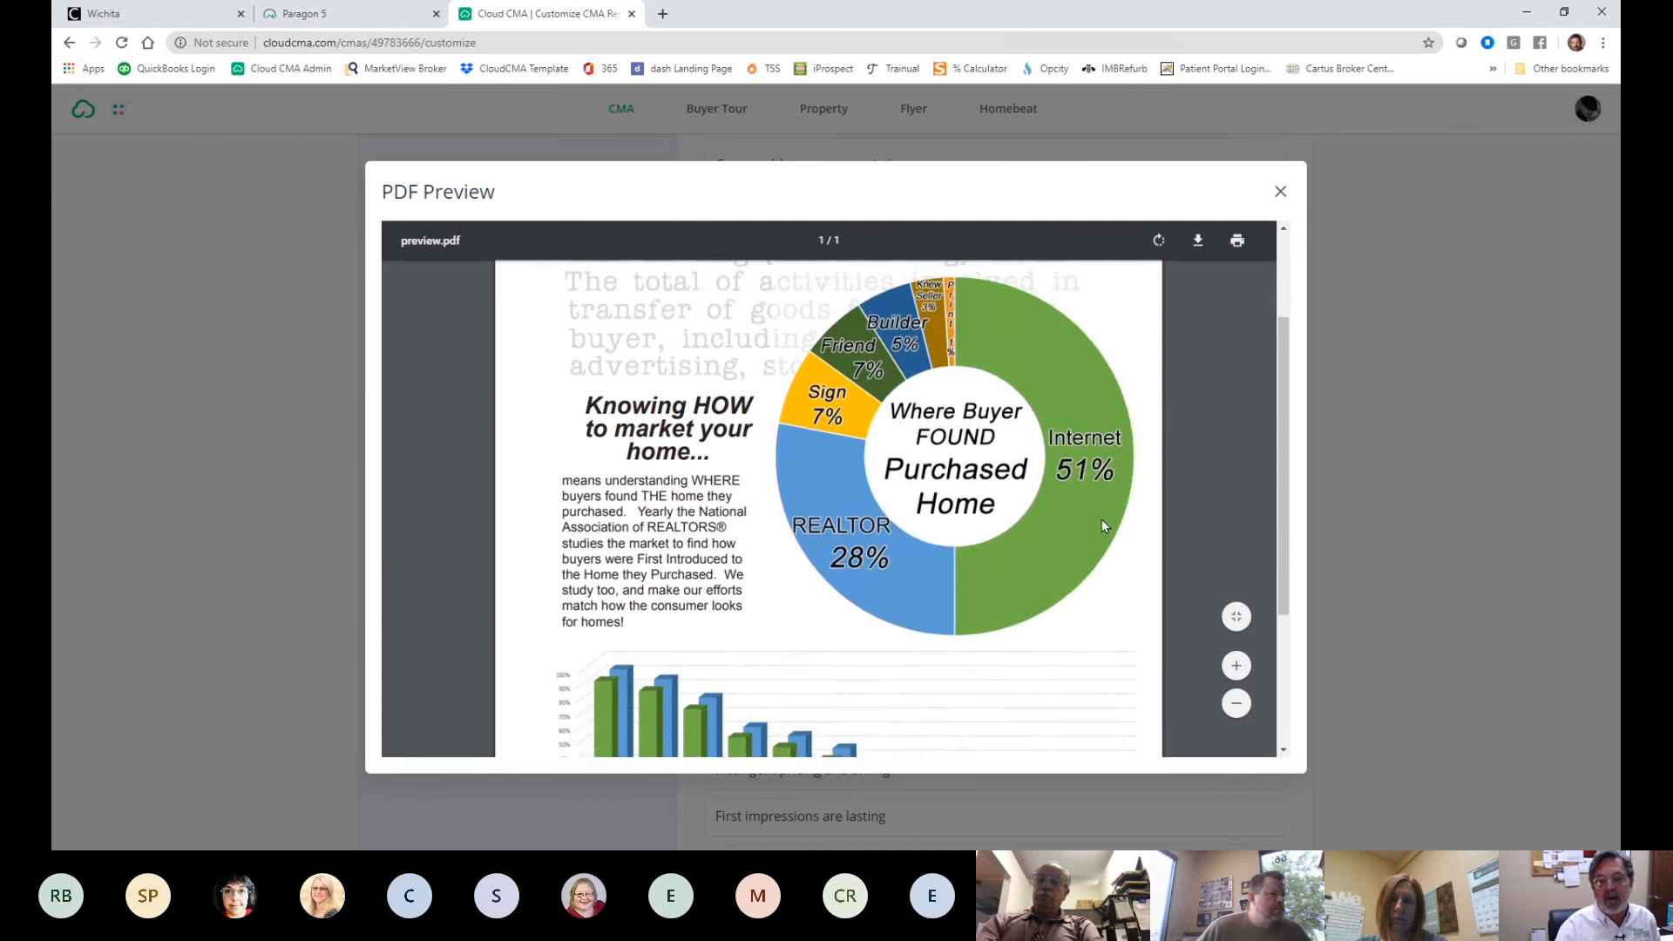
scroll(1095, 523, "up", 1)
scroll(1095, 525, "down", 4)
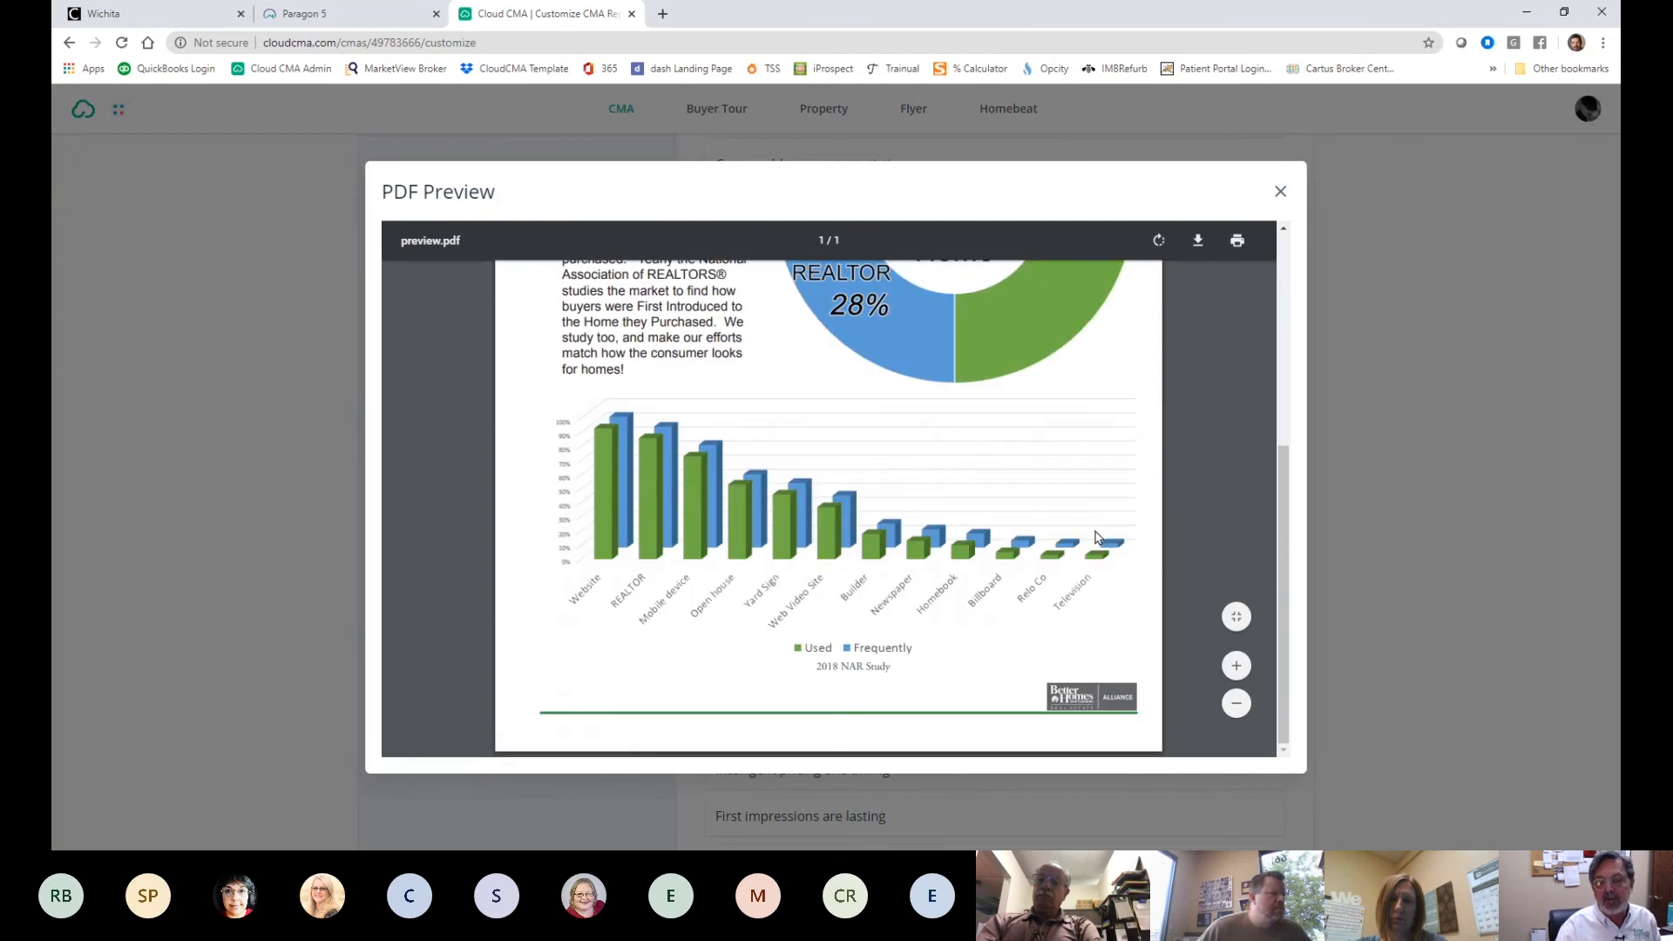
scroll(1207, 277, "up", 4)
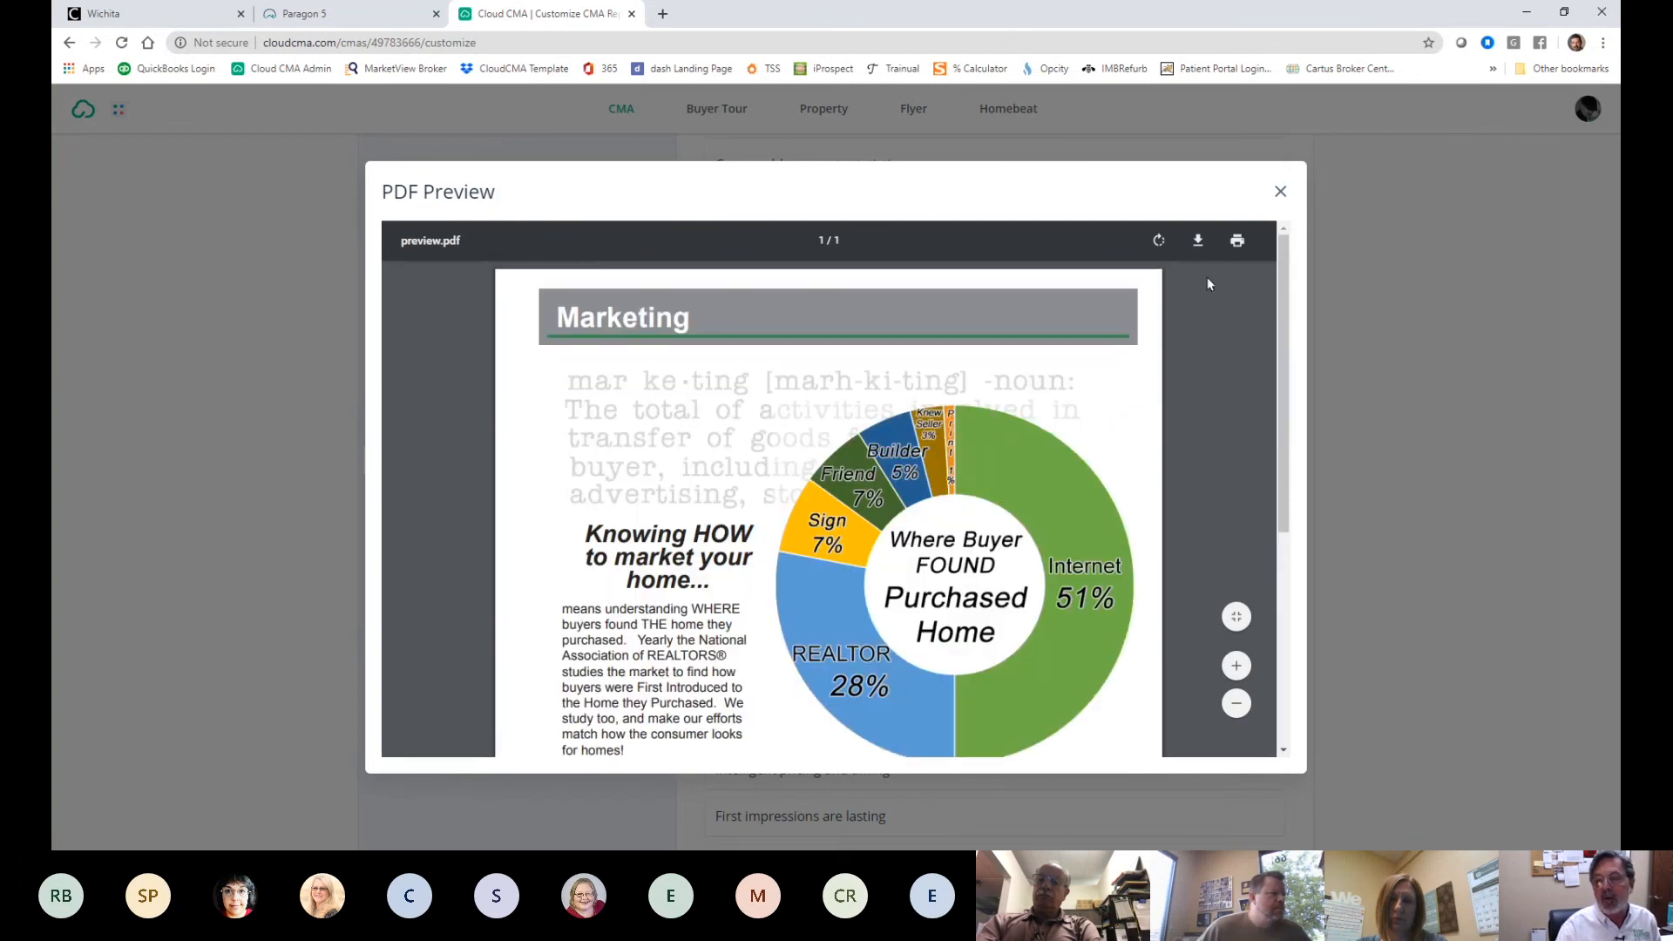
left_click(1280, 191)
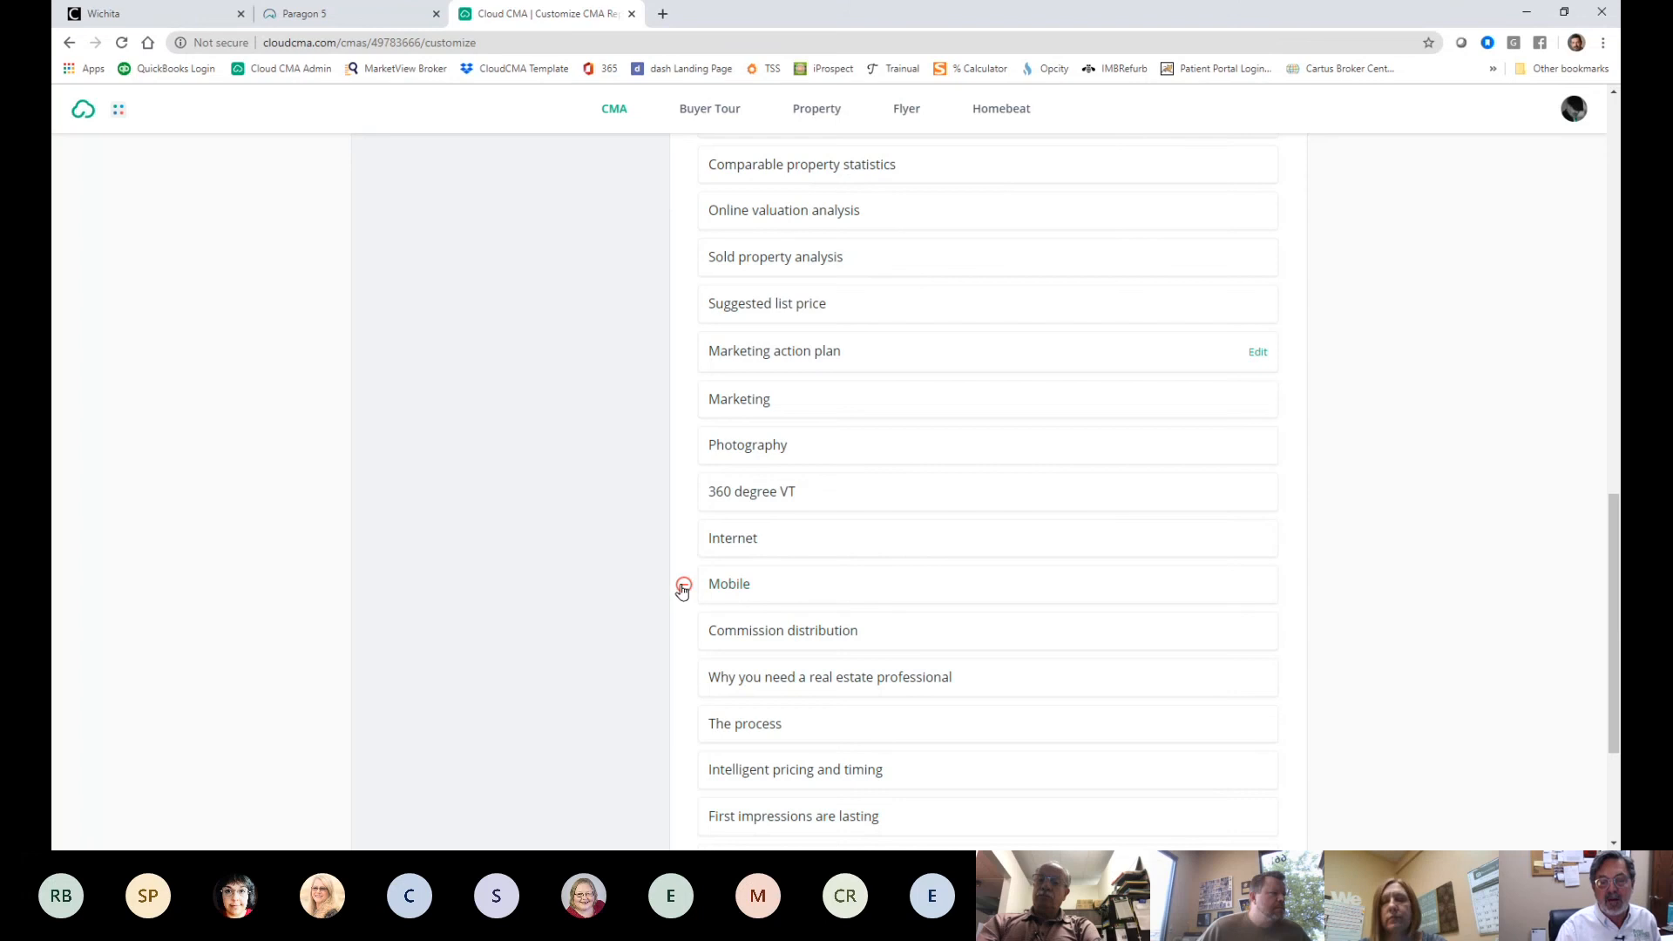
- Remove the Mobile page, and remove then re-add the Suggested list price page
left_click(683, 585)
scroll(700, 616, "up", 2)
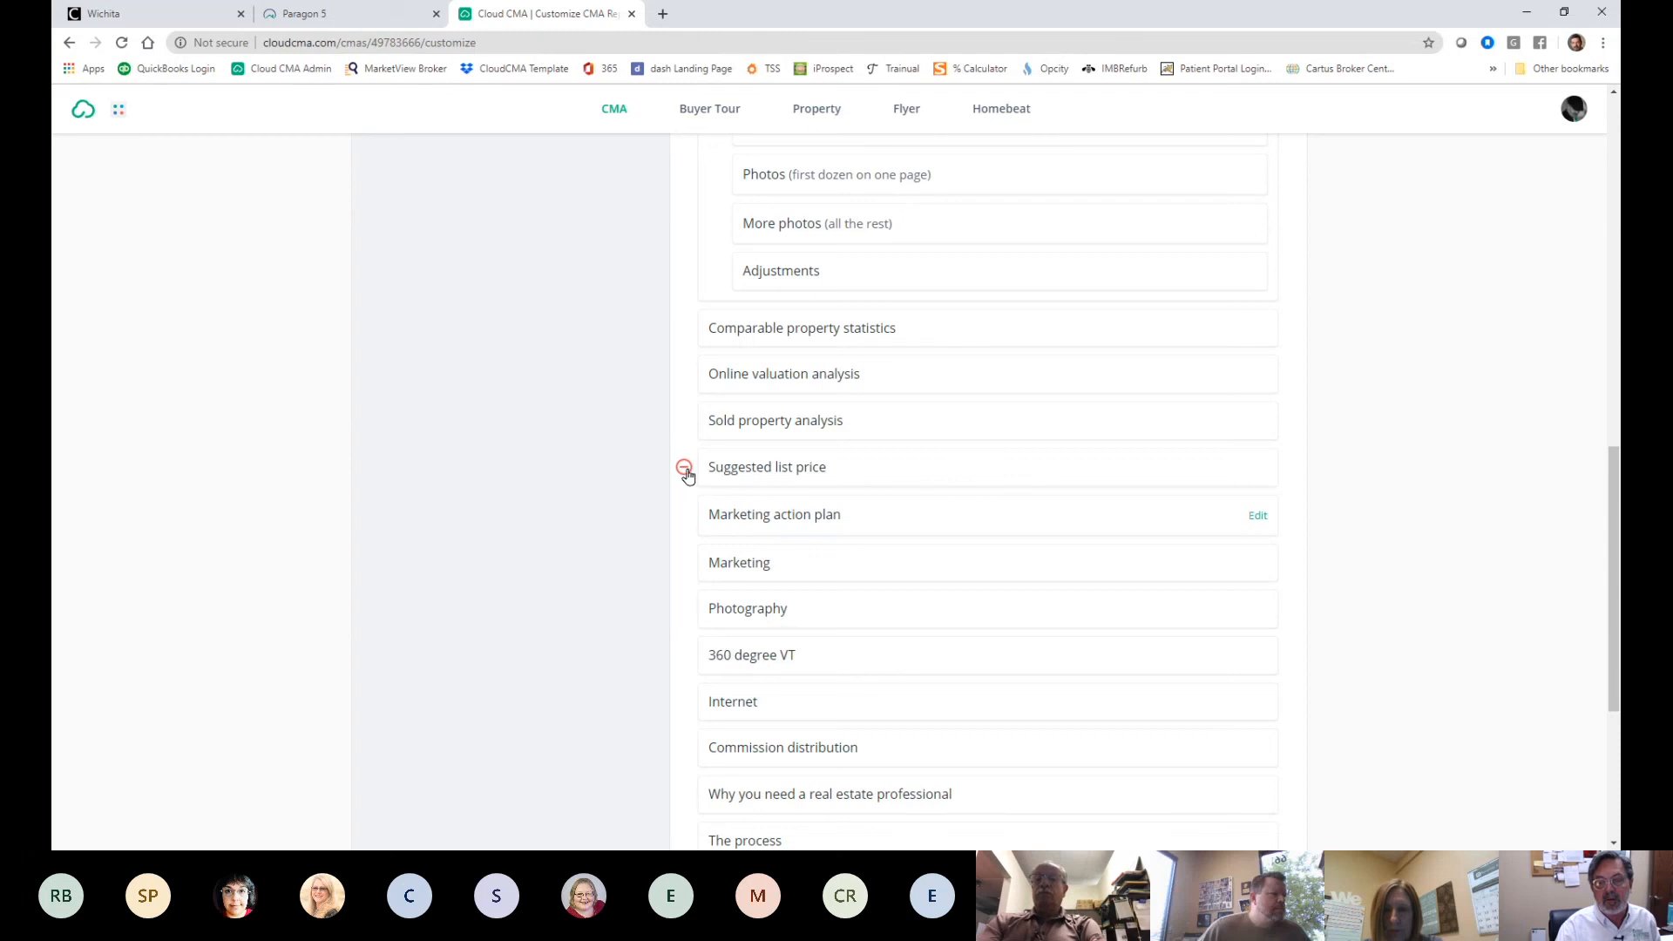
left_click(684, 468)
scroll(1067, 522, "up", 12)
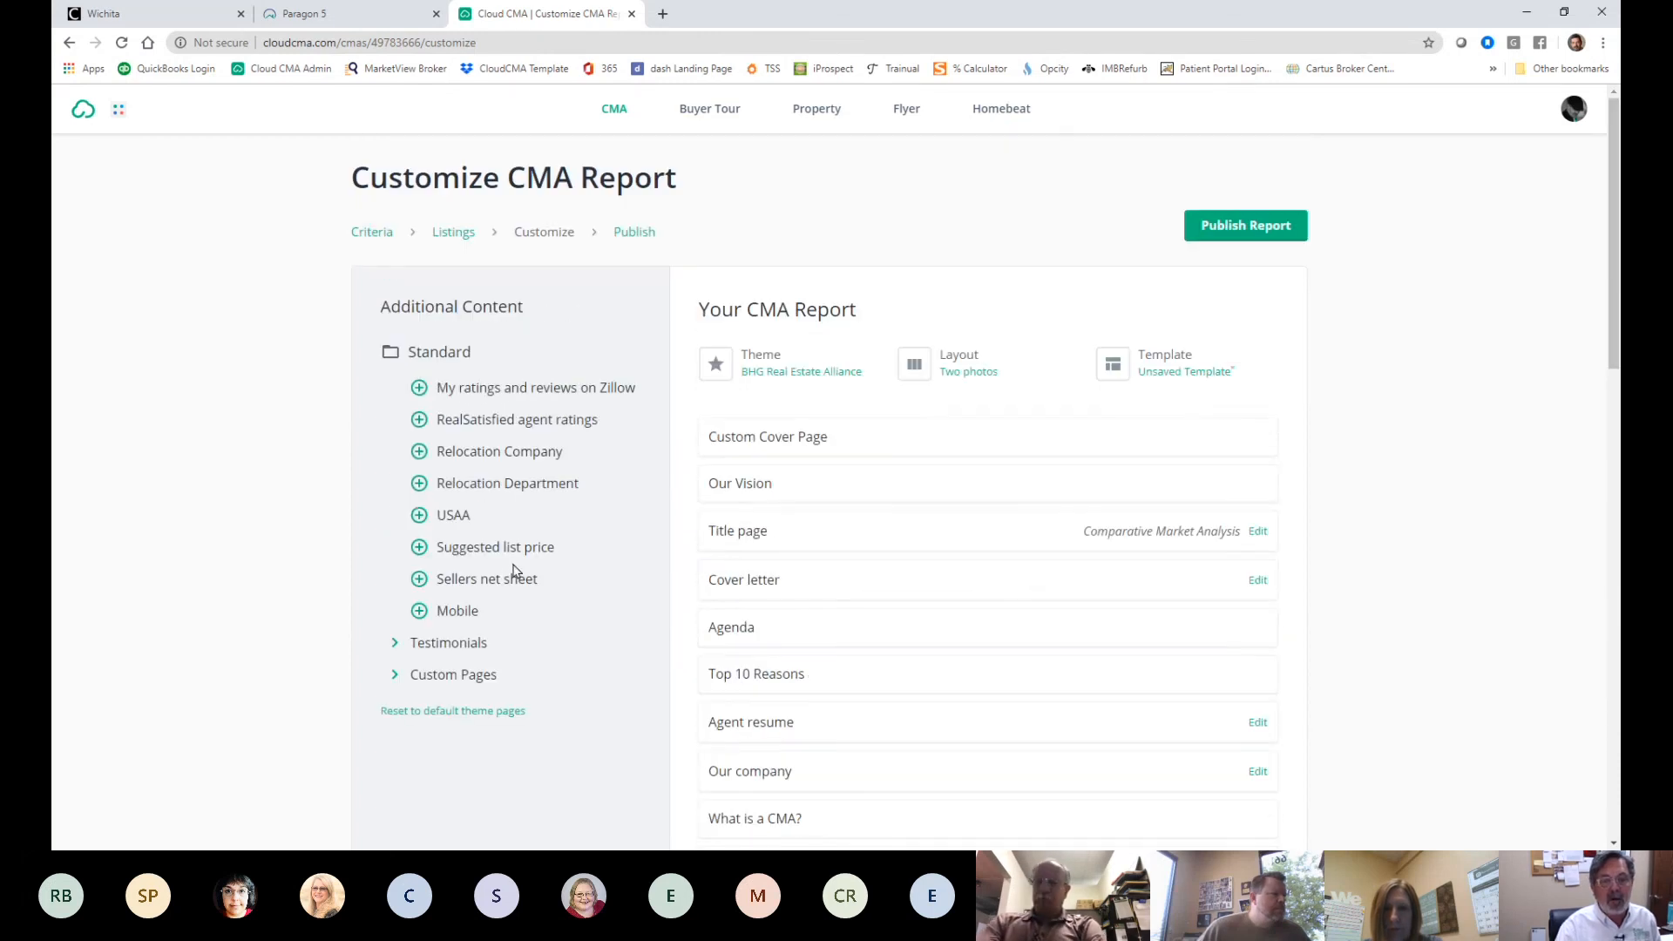
left_click(418, 548)
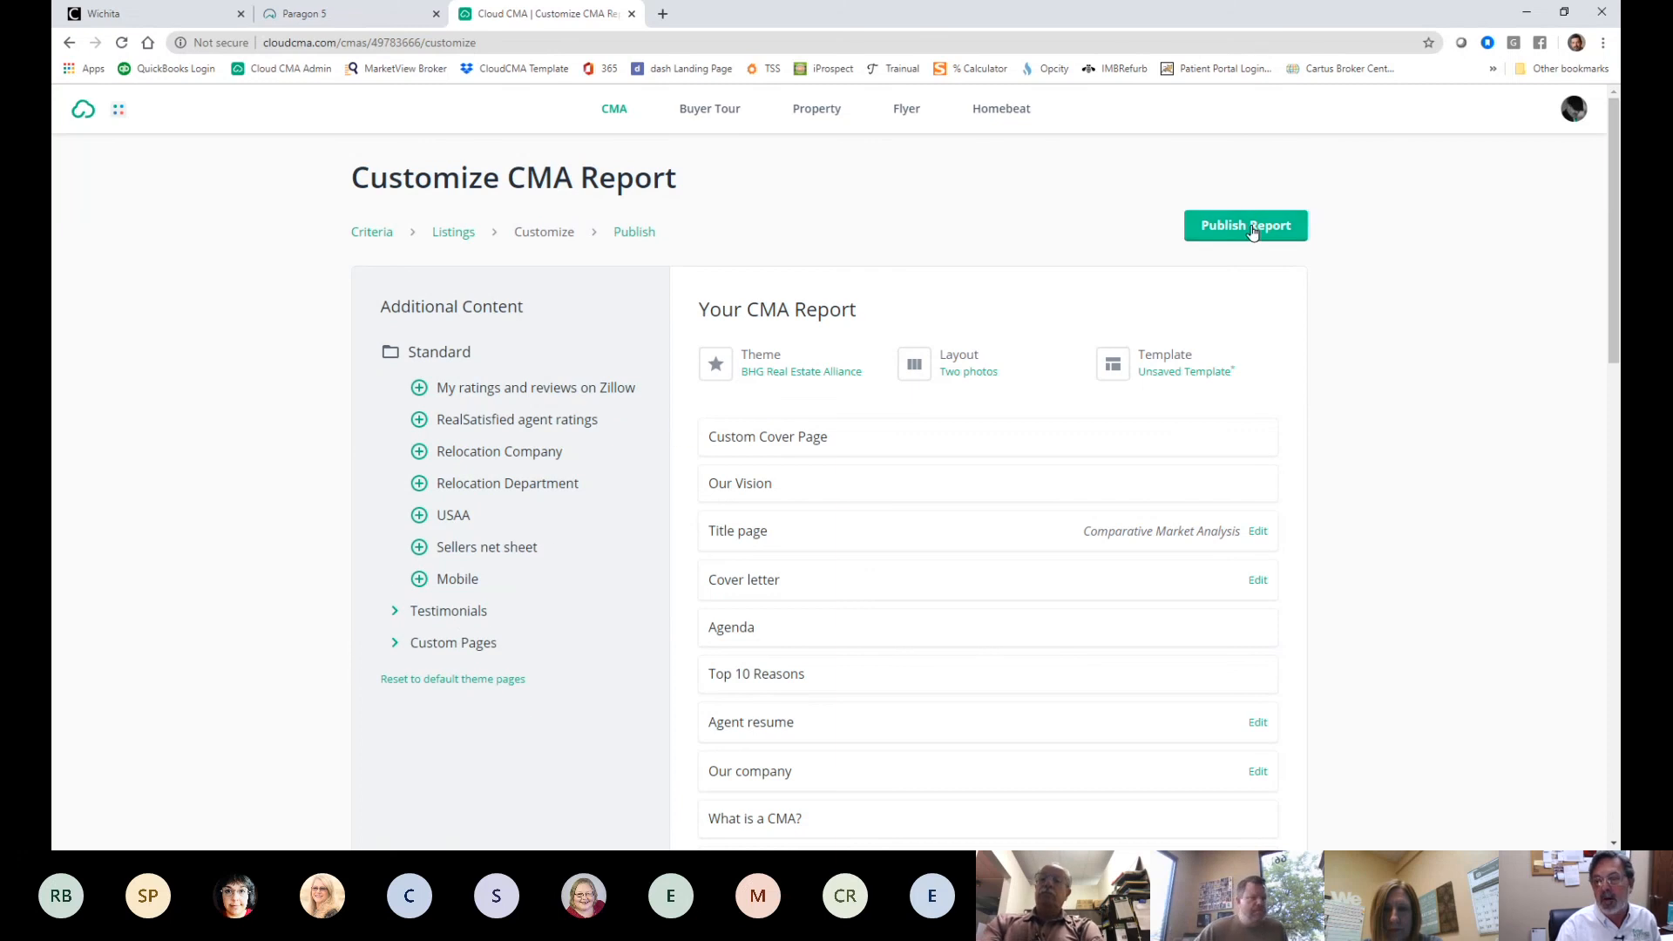
left_click(1213, 228)
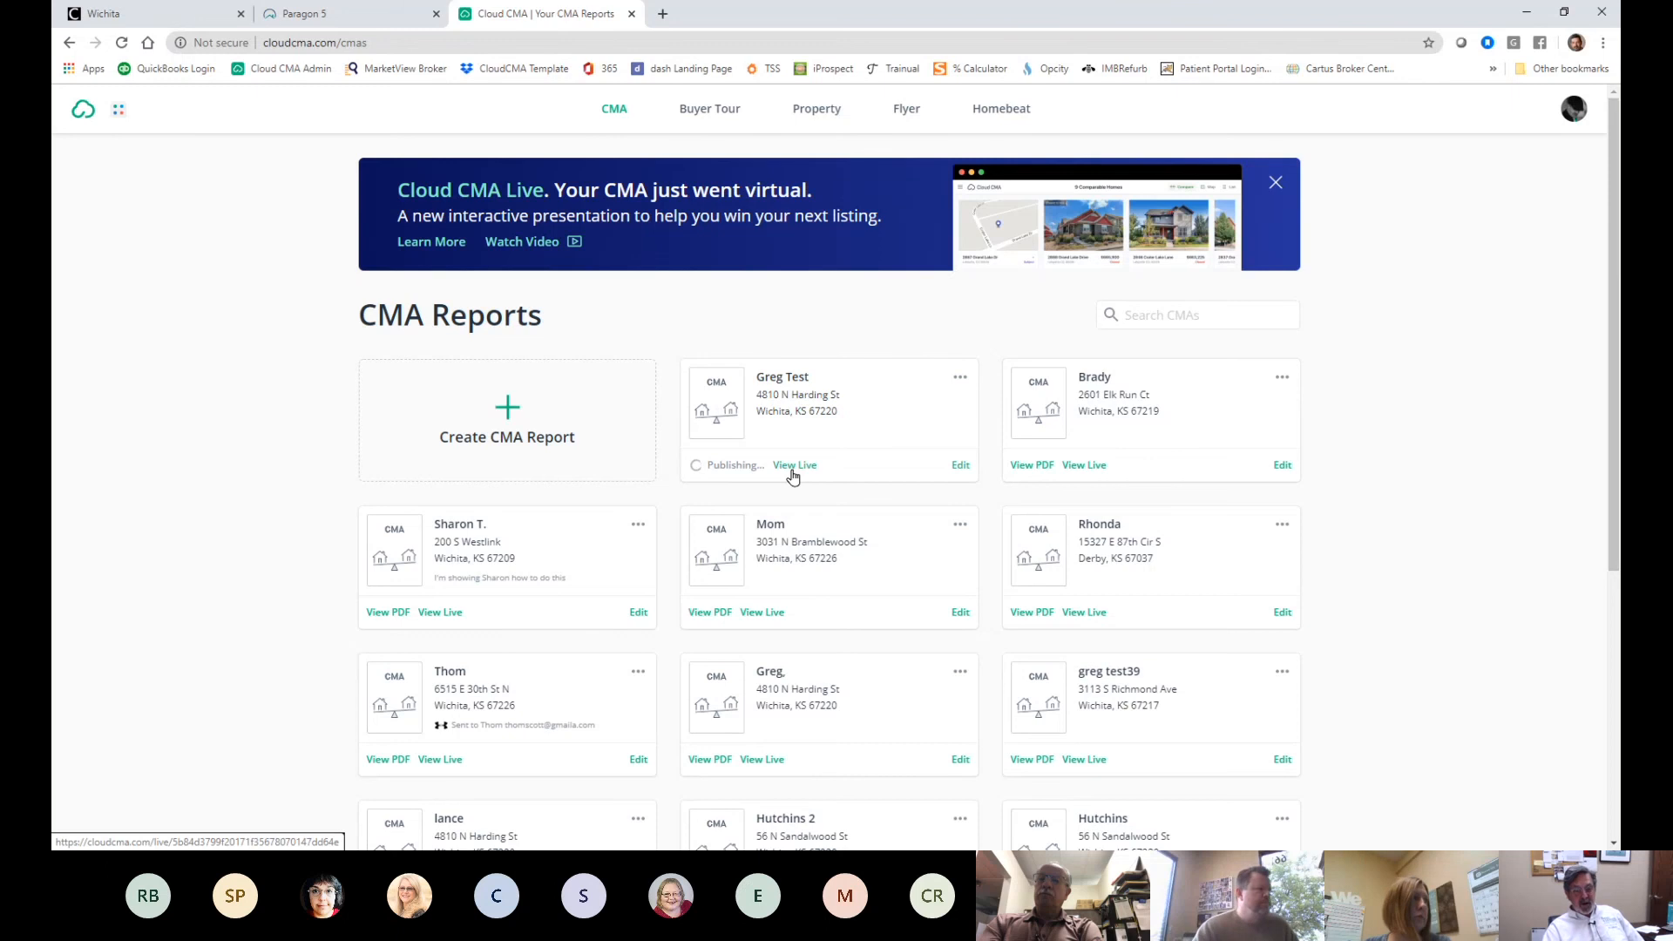
scroll(919, 509, "down", 2)
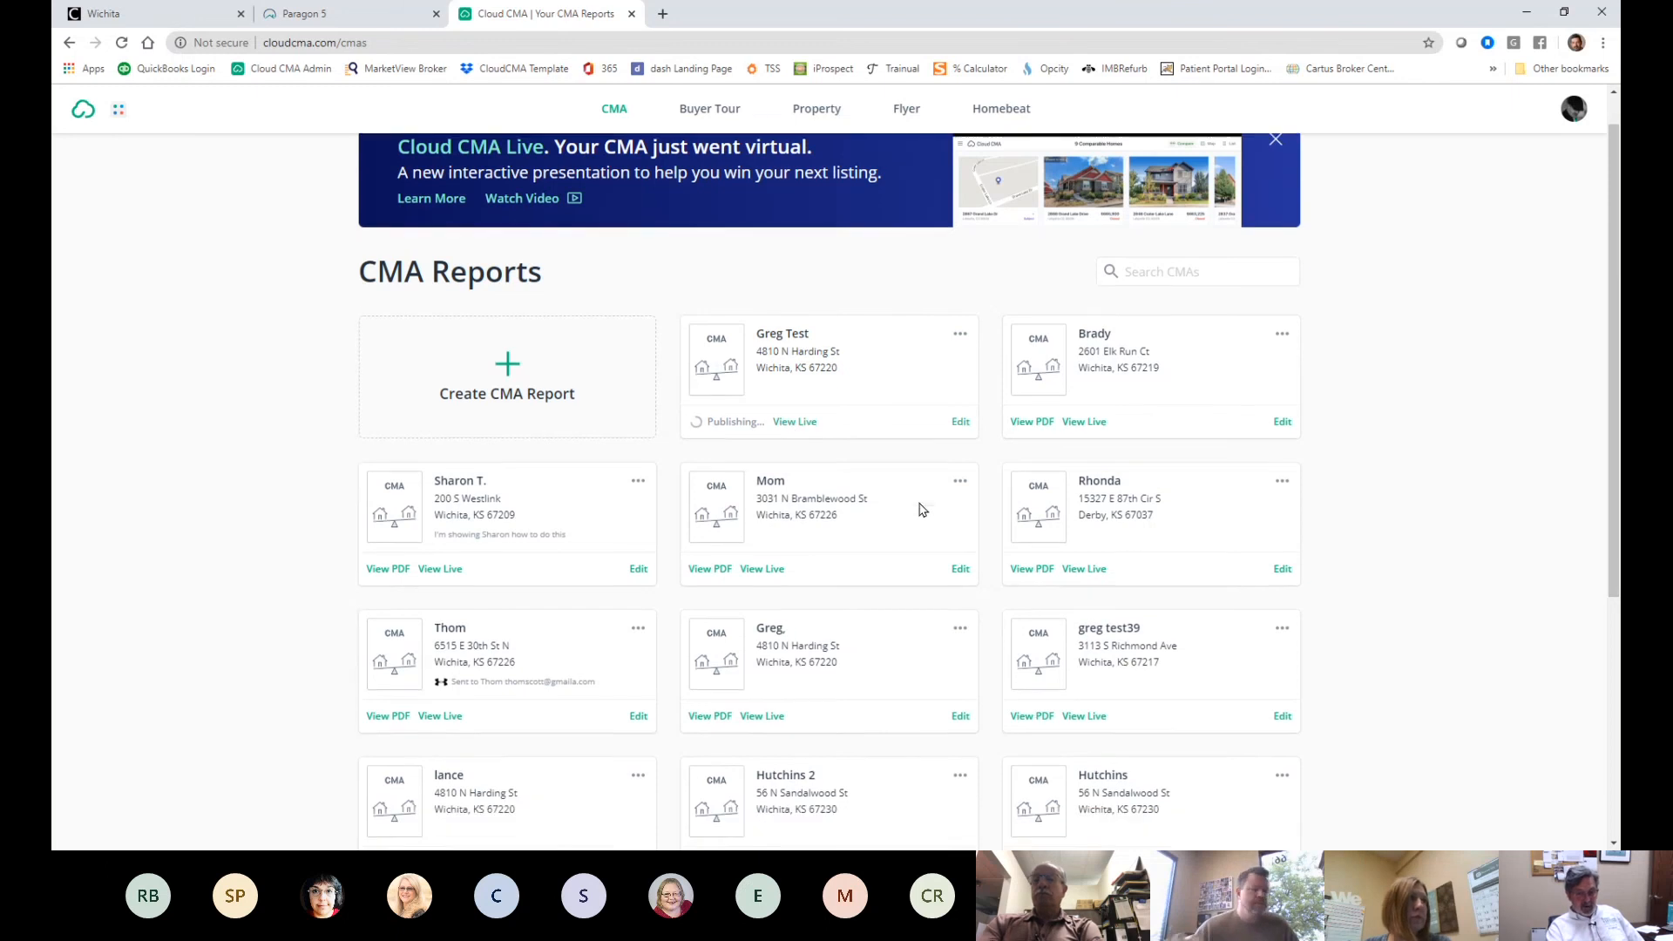
scroll(919, 509, "down", 3)
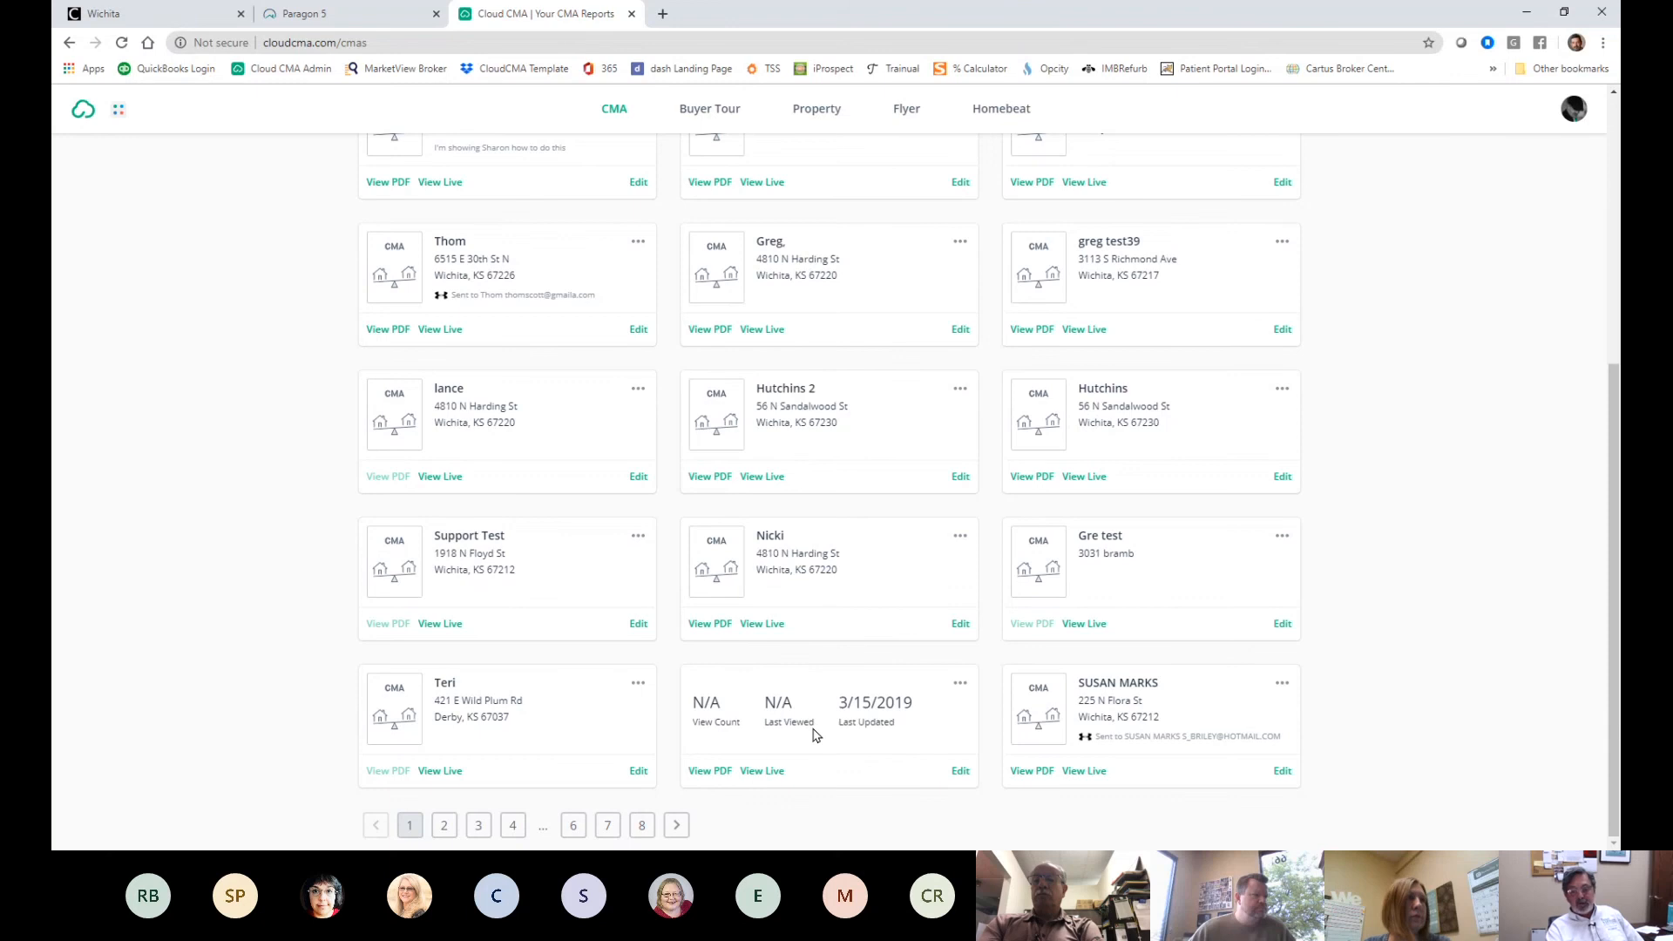
scroll(817, 734, "up", 5)
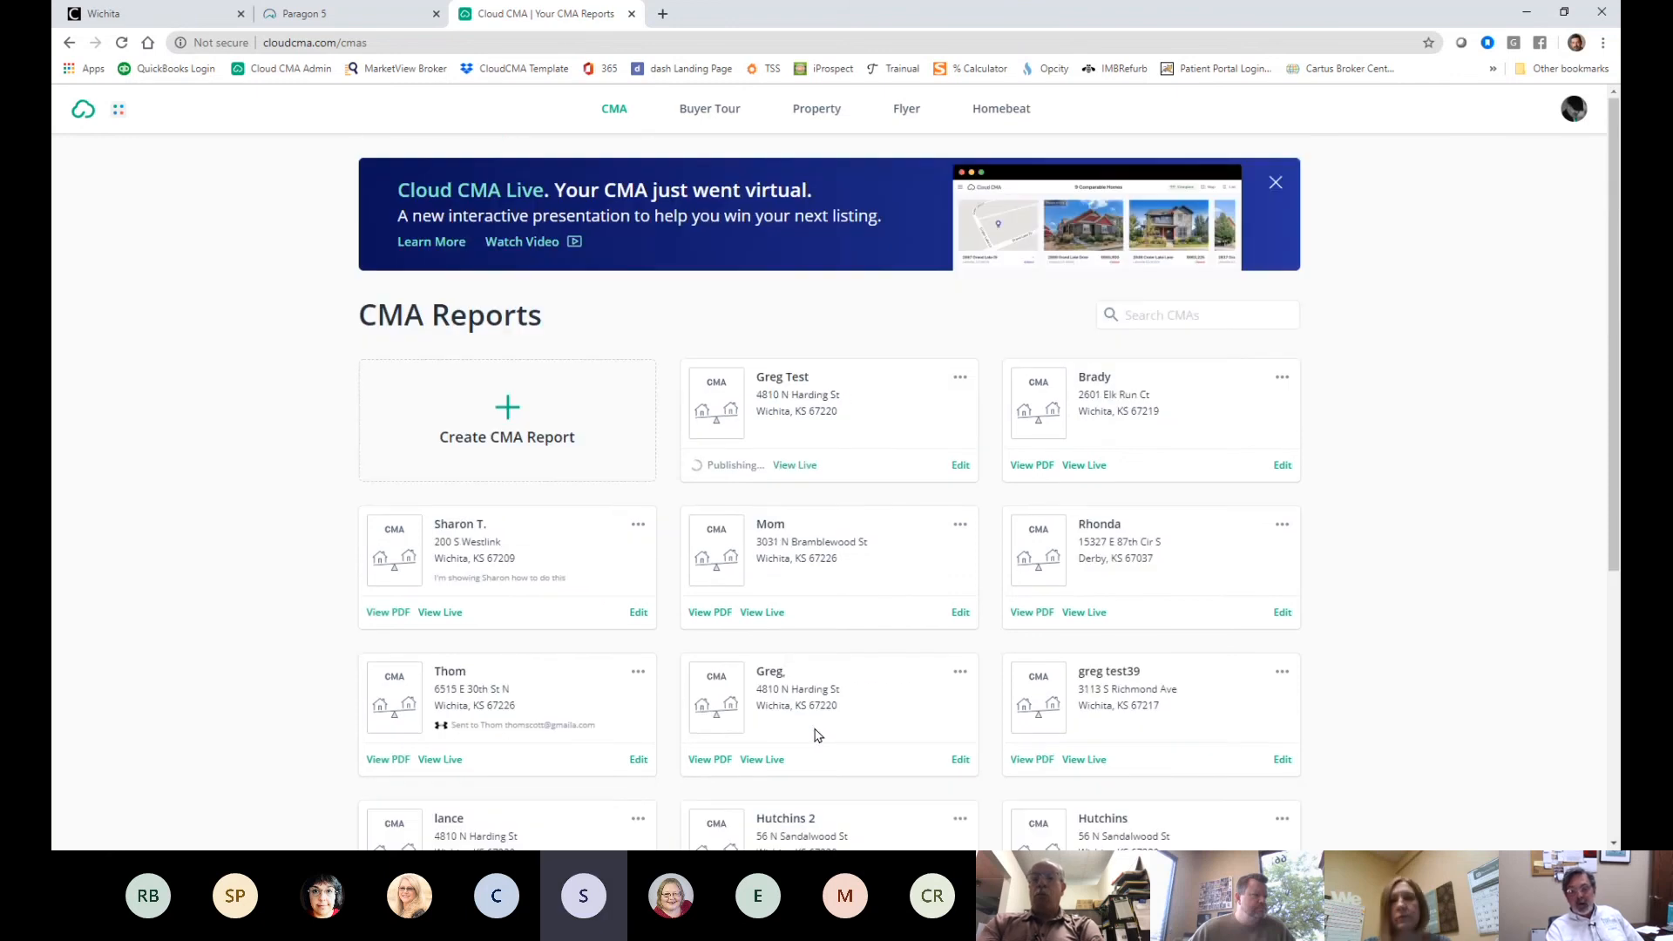
scroll(817, 734, "down", 1)
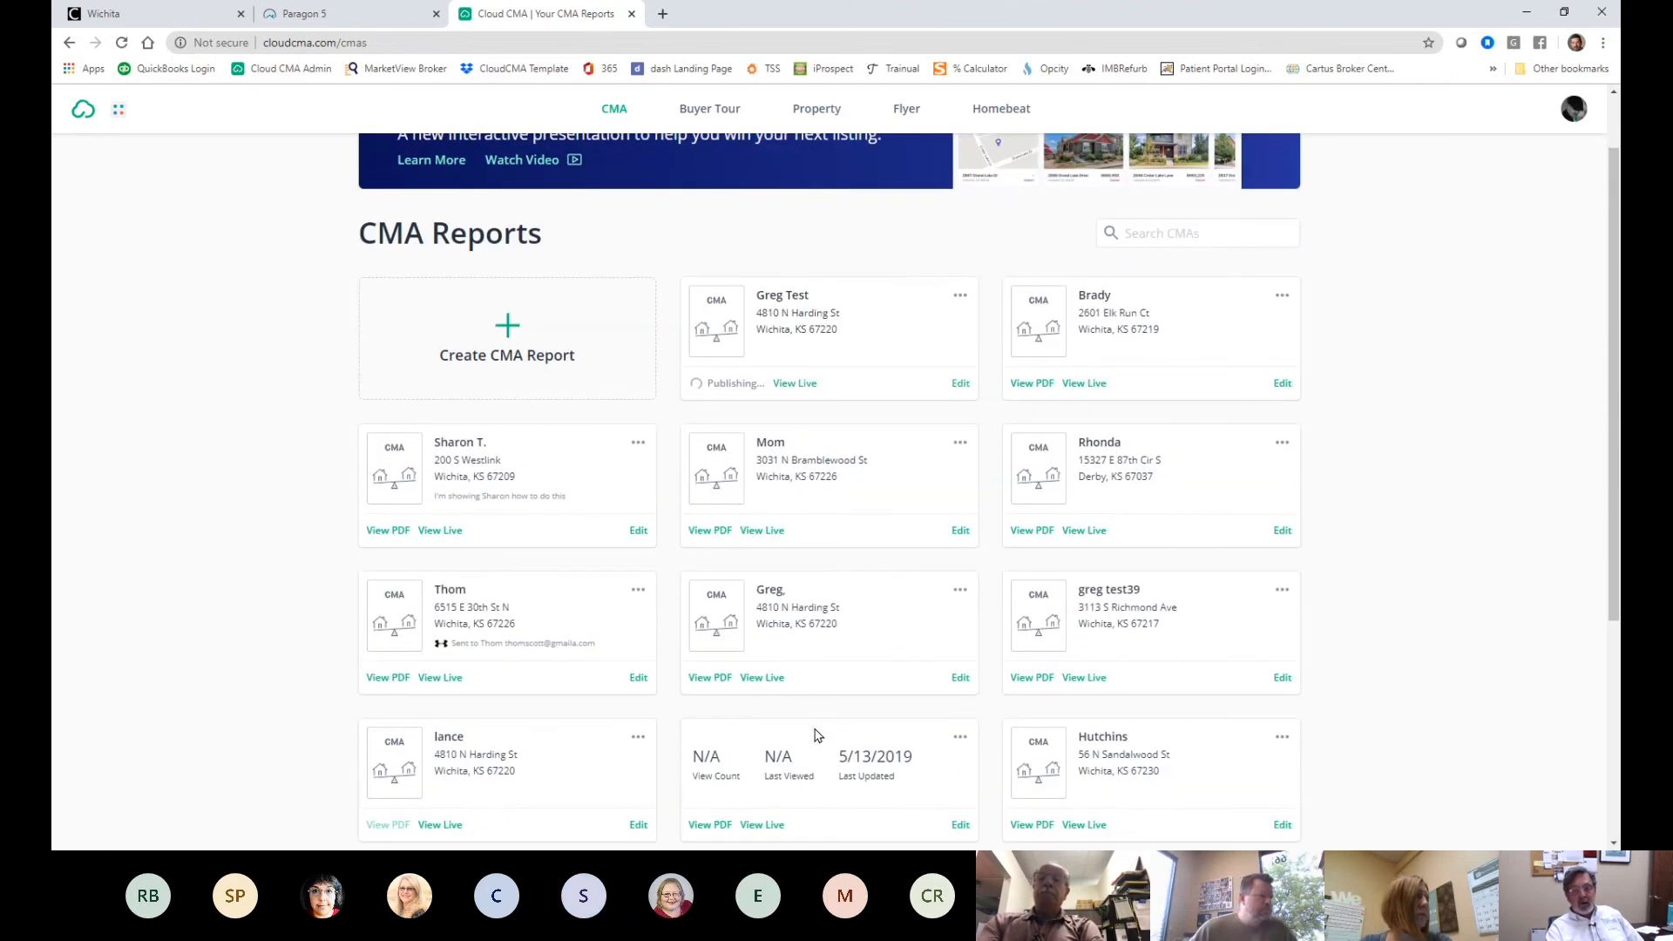
scroll(642, 544, "down", 4)
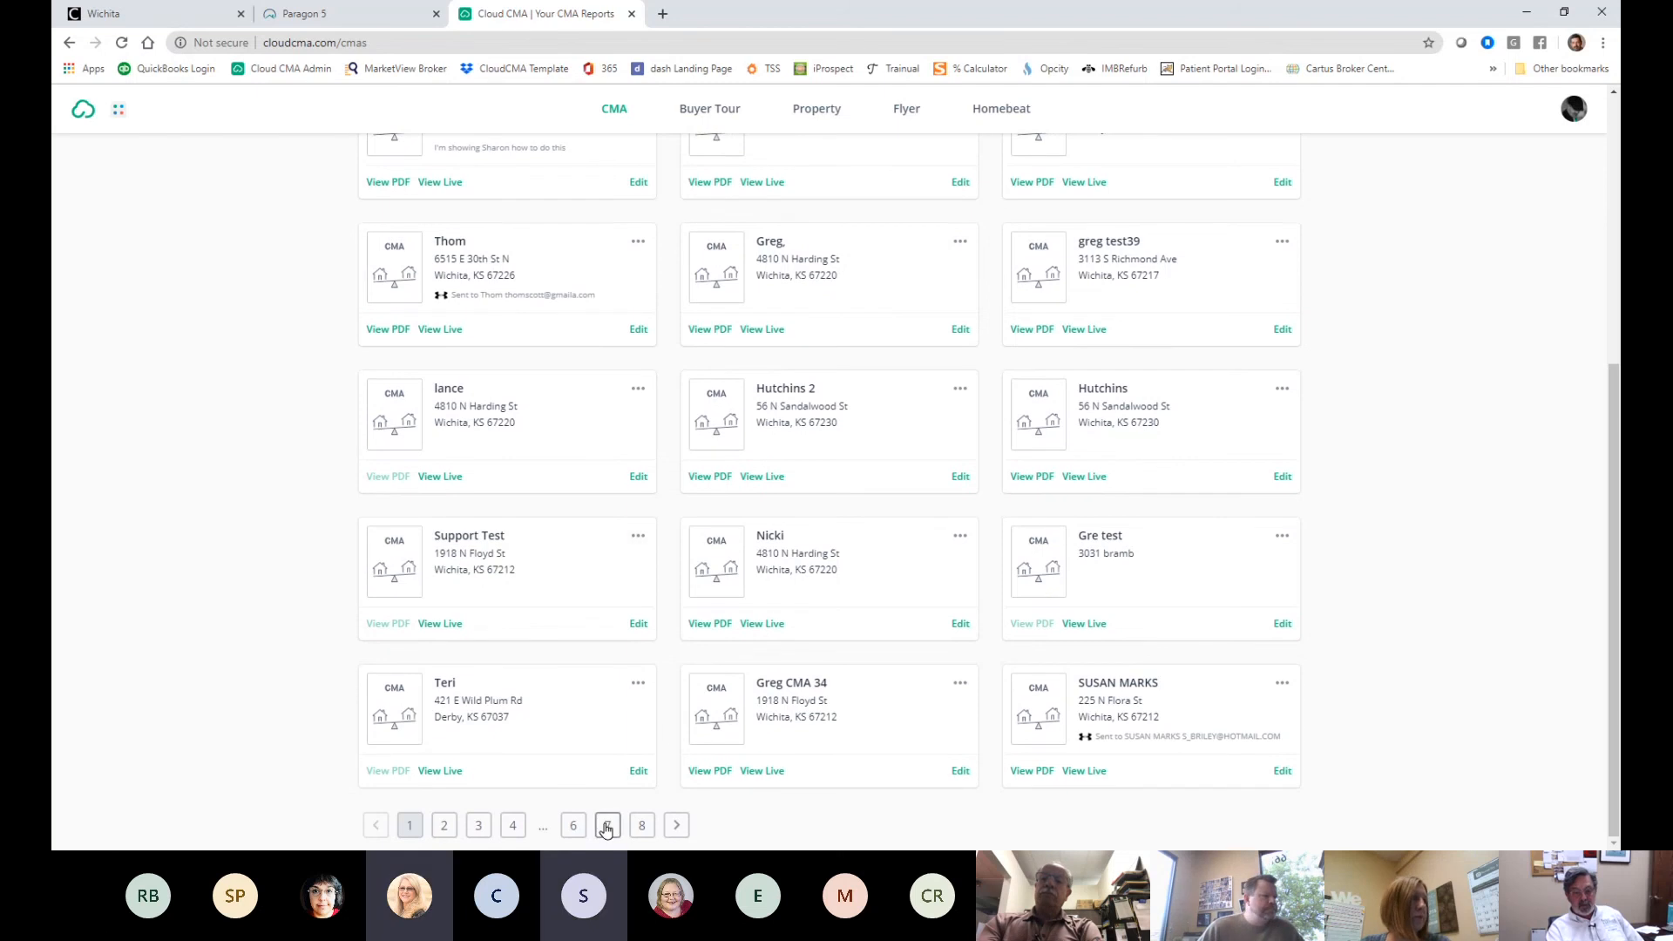
scroll(614, 802, "up", 5)
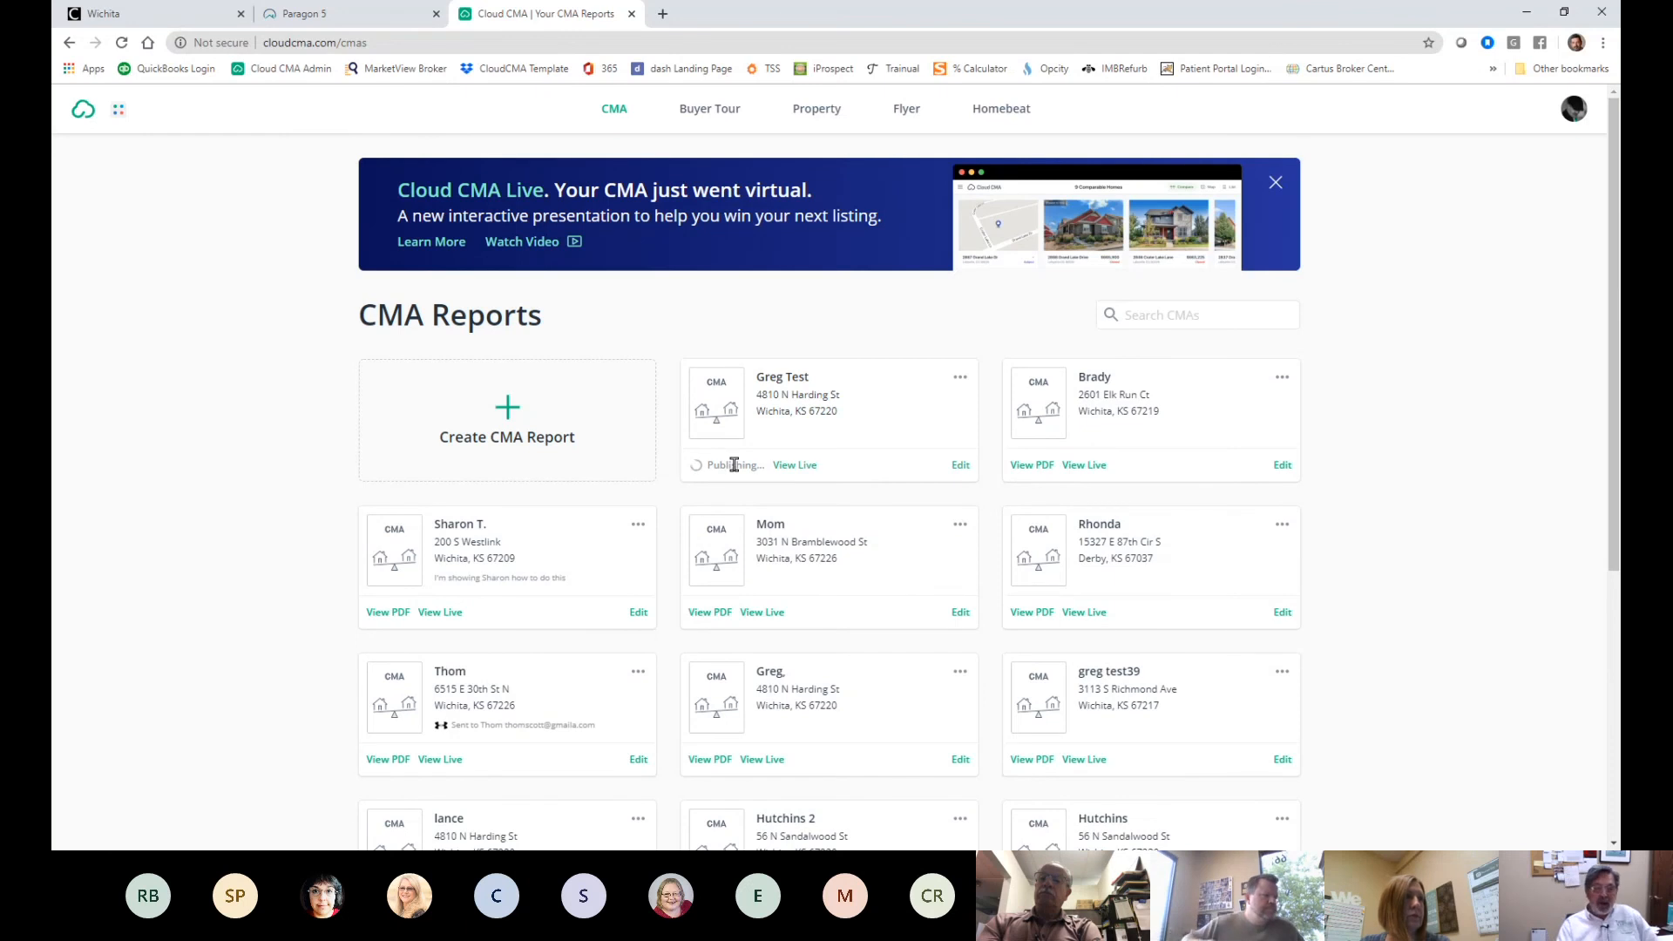
left_click(804, 469)
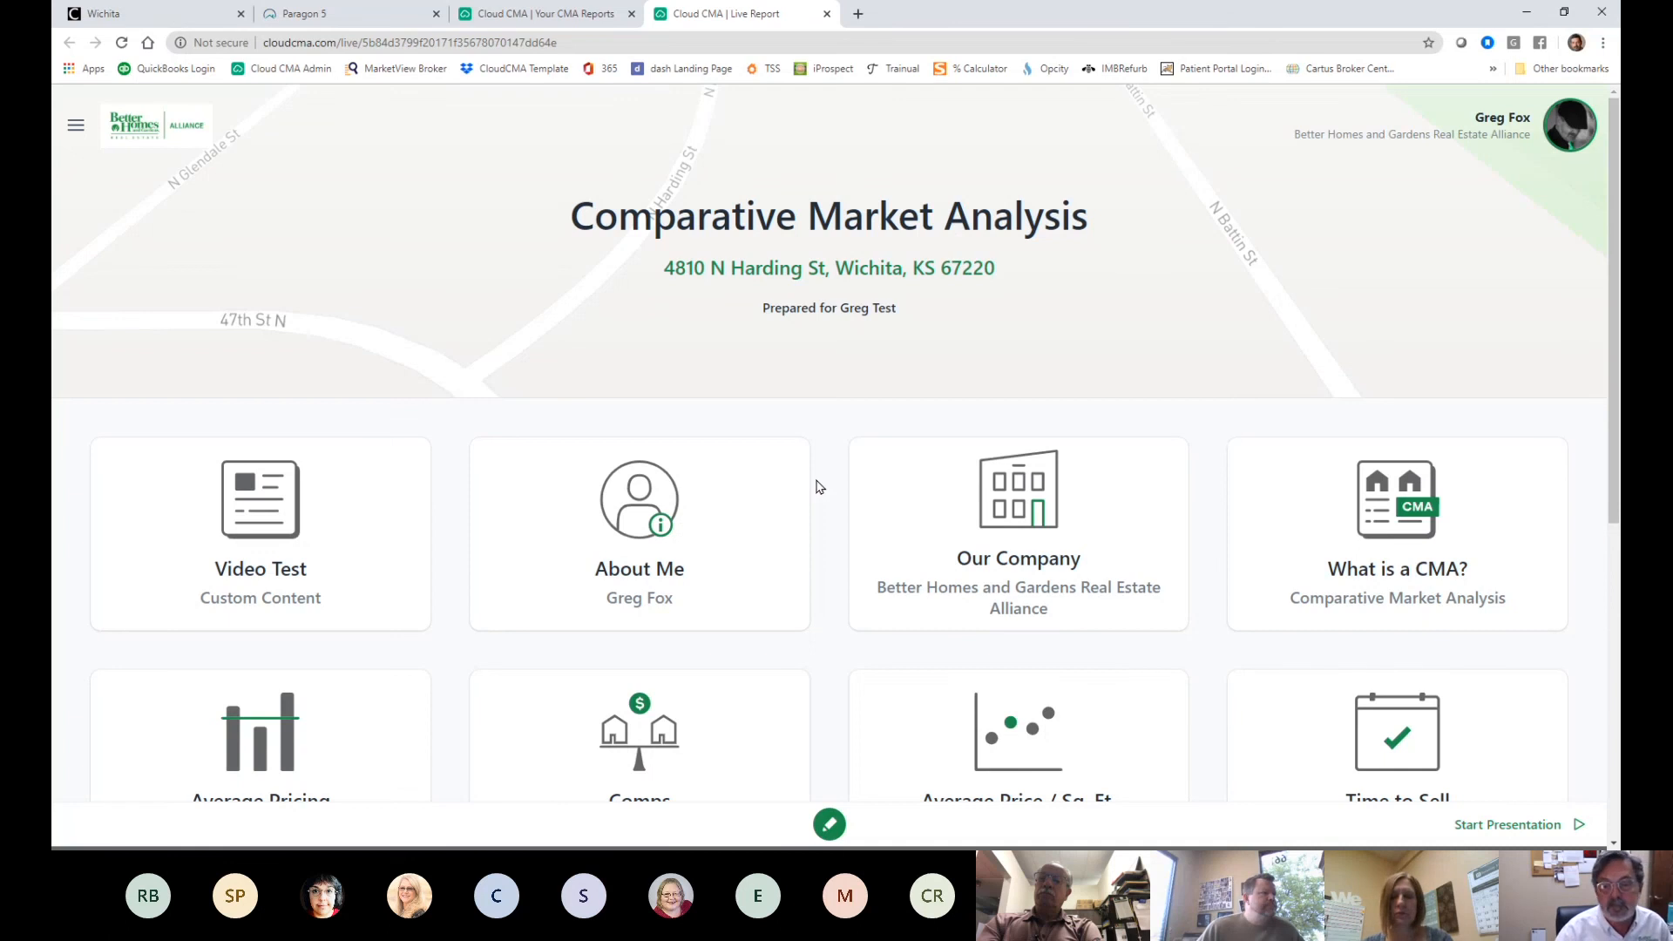
- Open the comparable homes section, view the comps on a map, then return to side-by-side
scroll(1172, 662, "down", 1)
scroll(1172, 663, "down", 2)
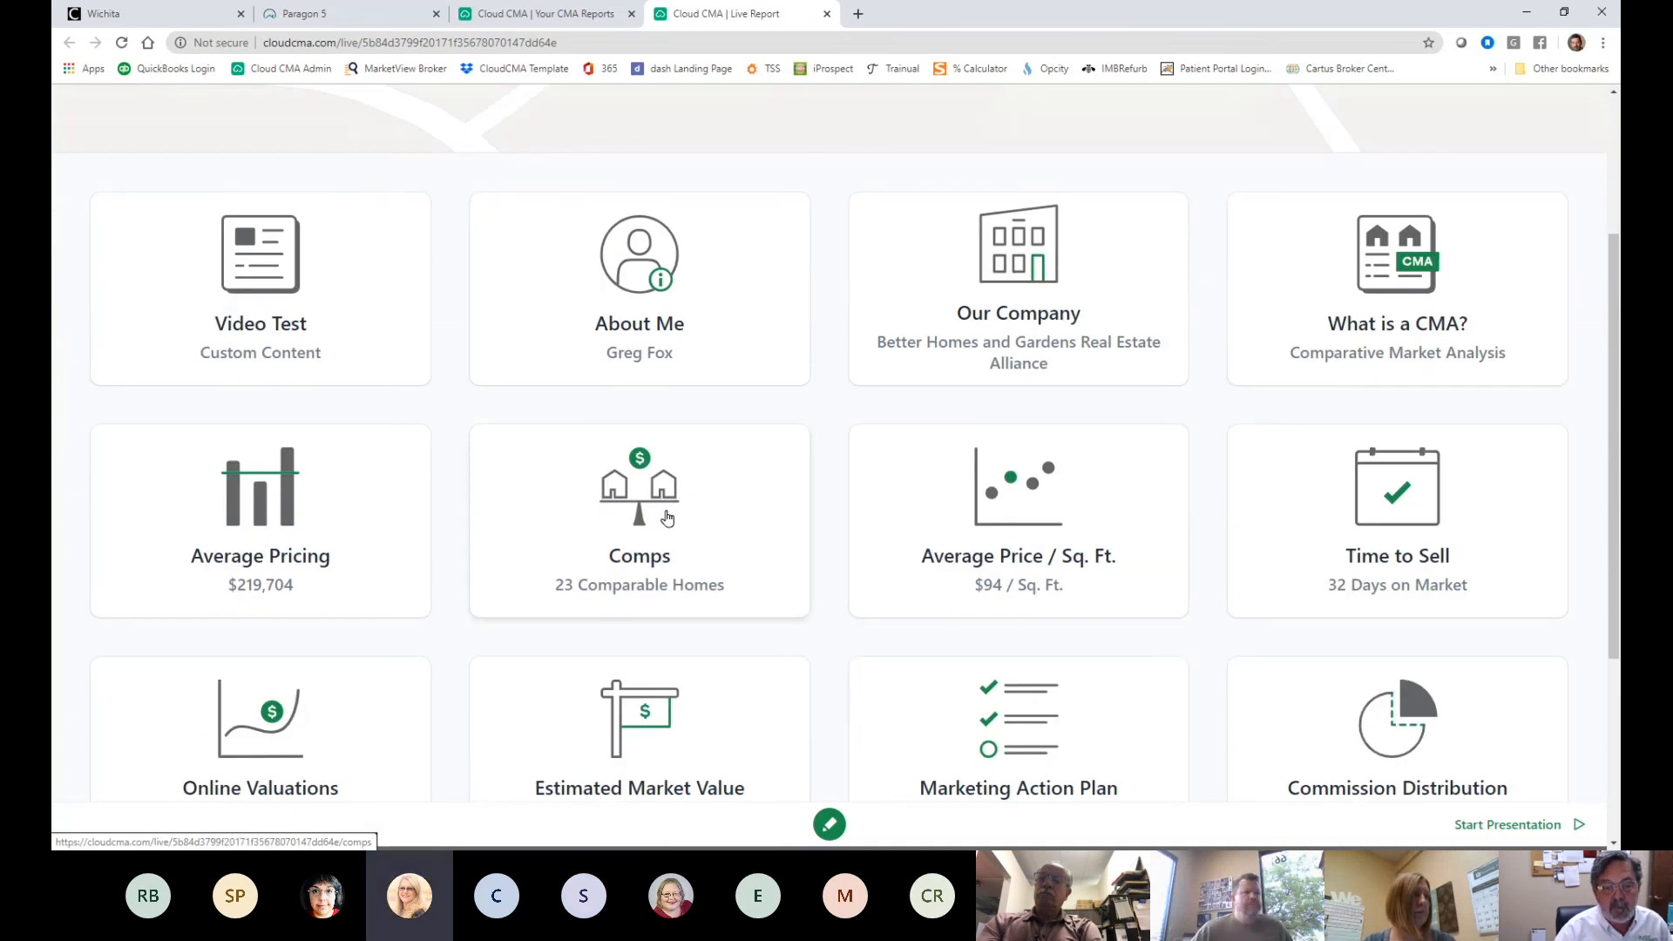
left_click(721, 493)
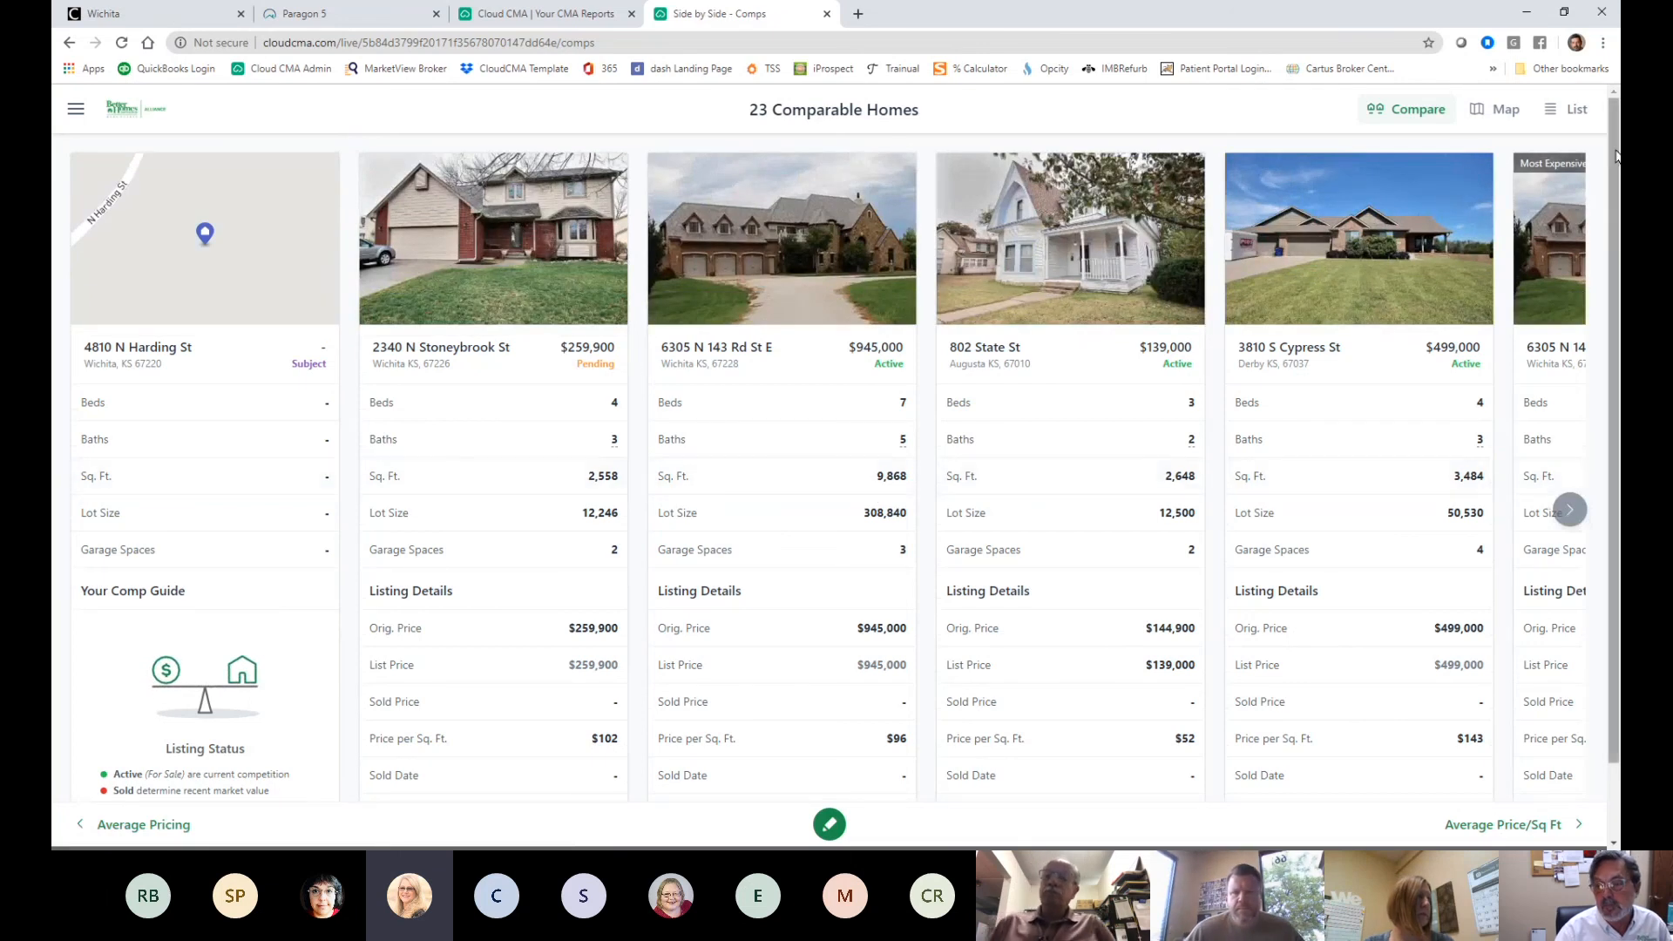
left_click(1491, 114)
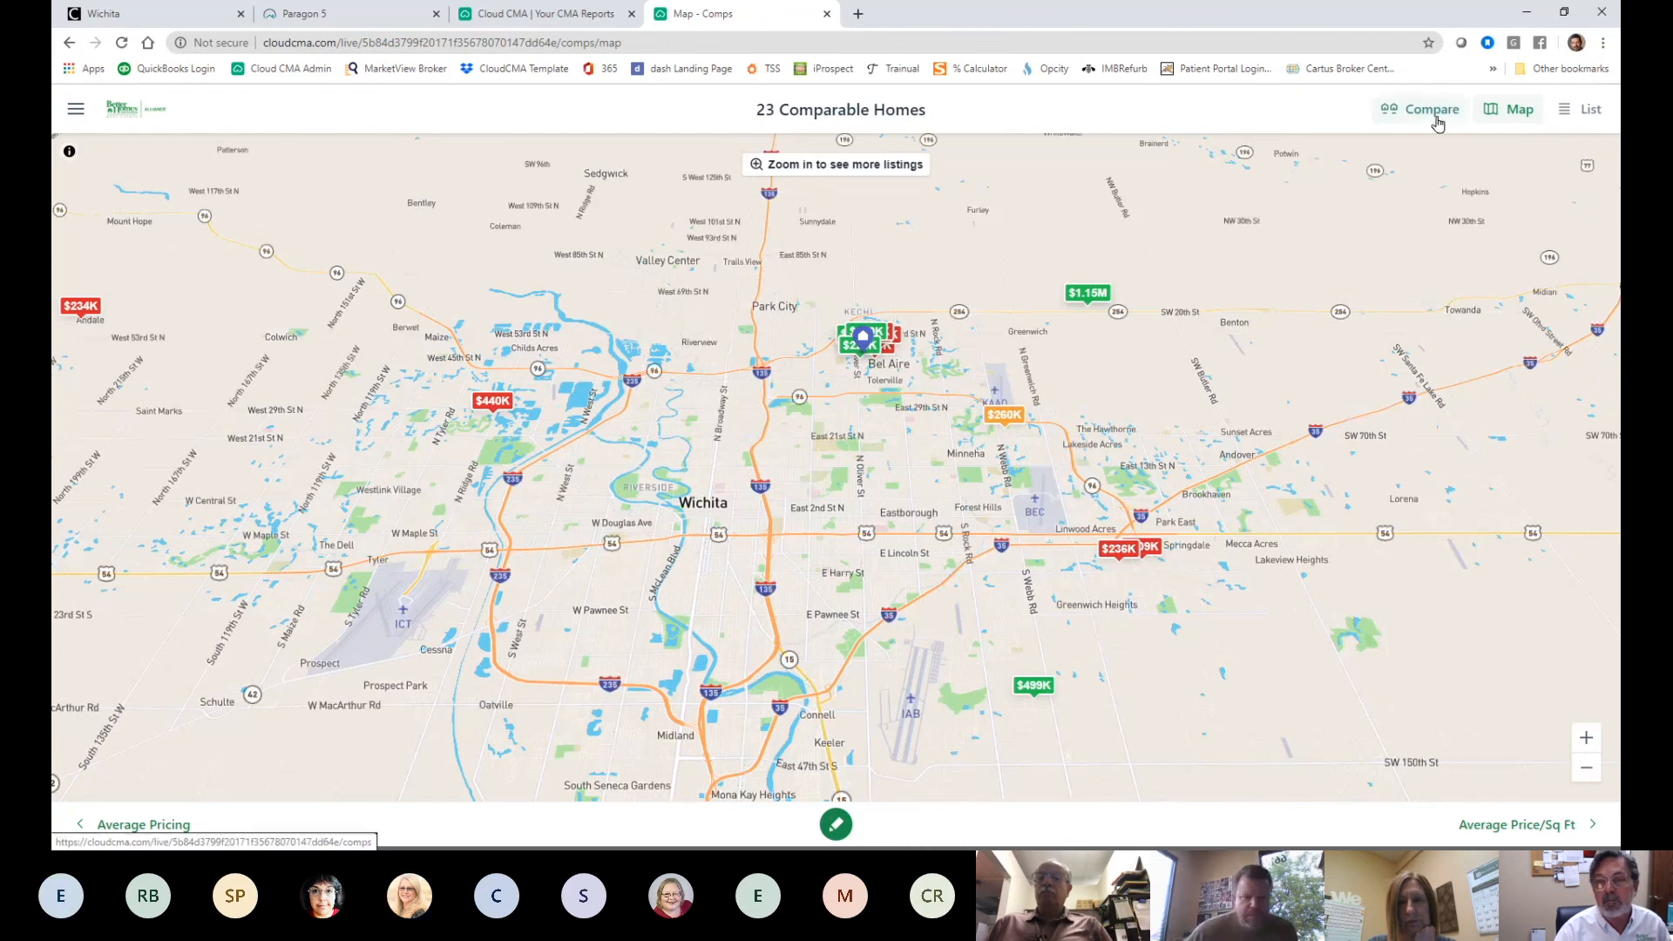
left_click(1411, 106)
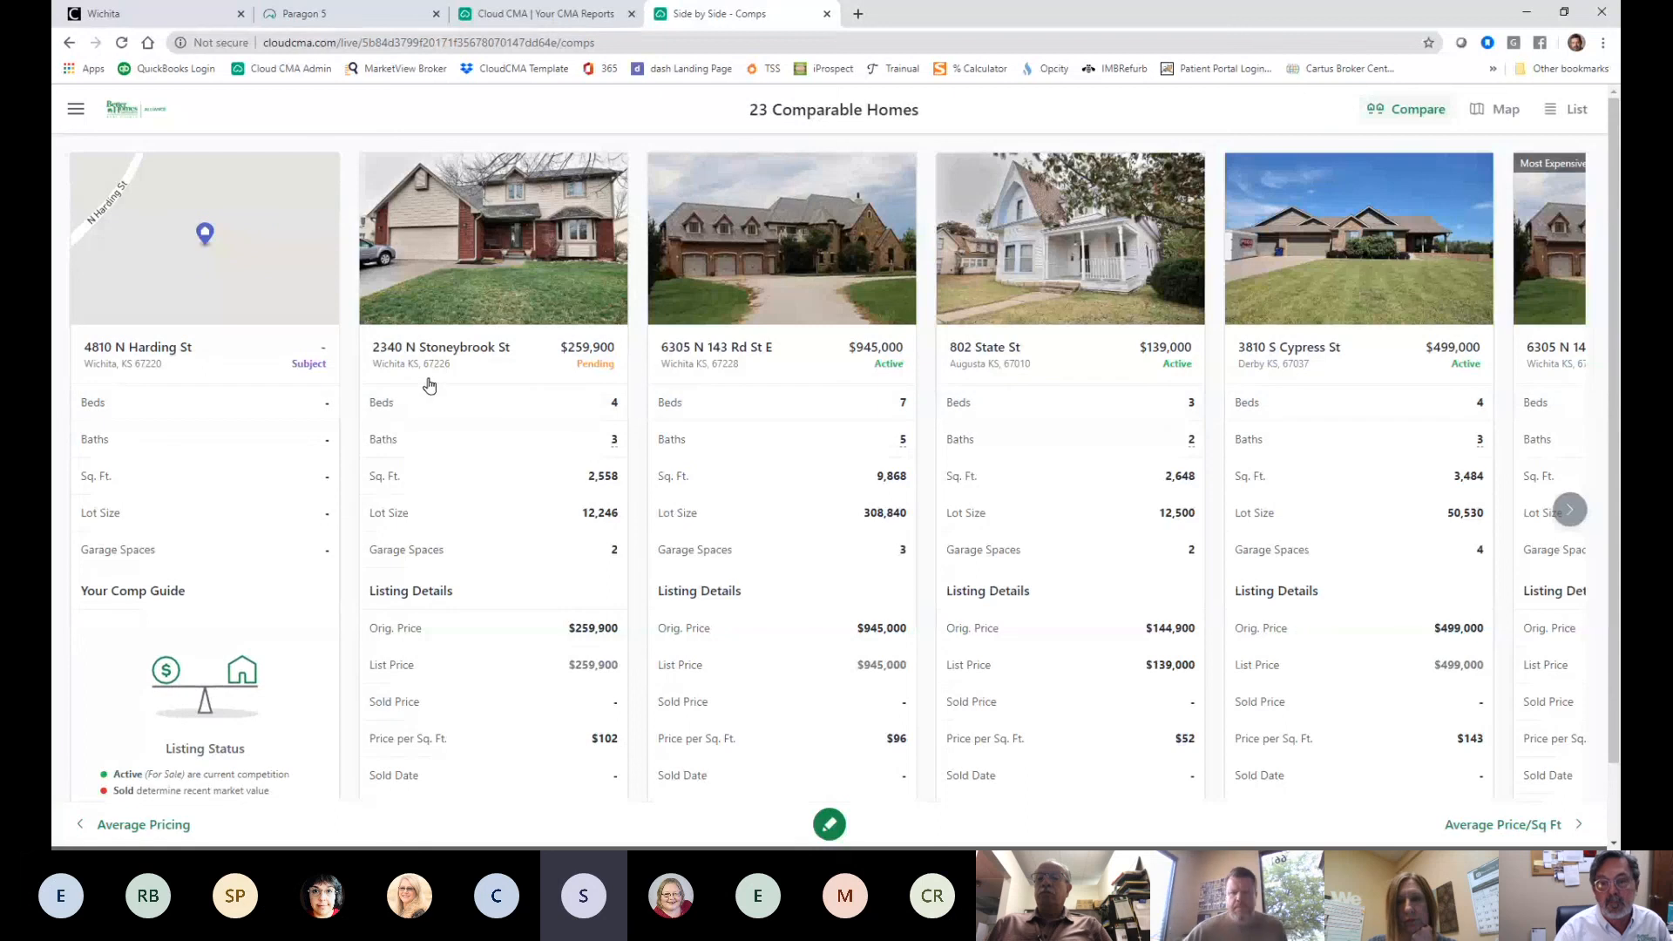
- Return the live report to its Comparative Market Analysis home page via the section menu
scroll(436, 391, "down", 1)
scroll(436, 391, "up", 1)
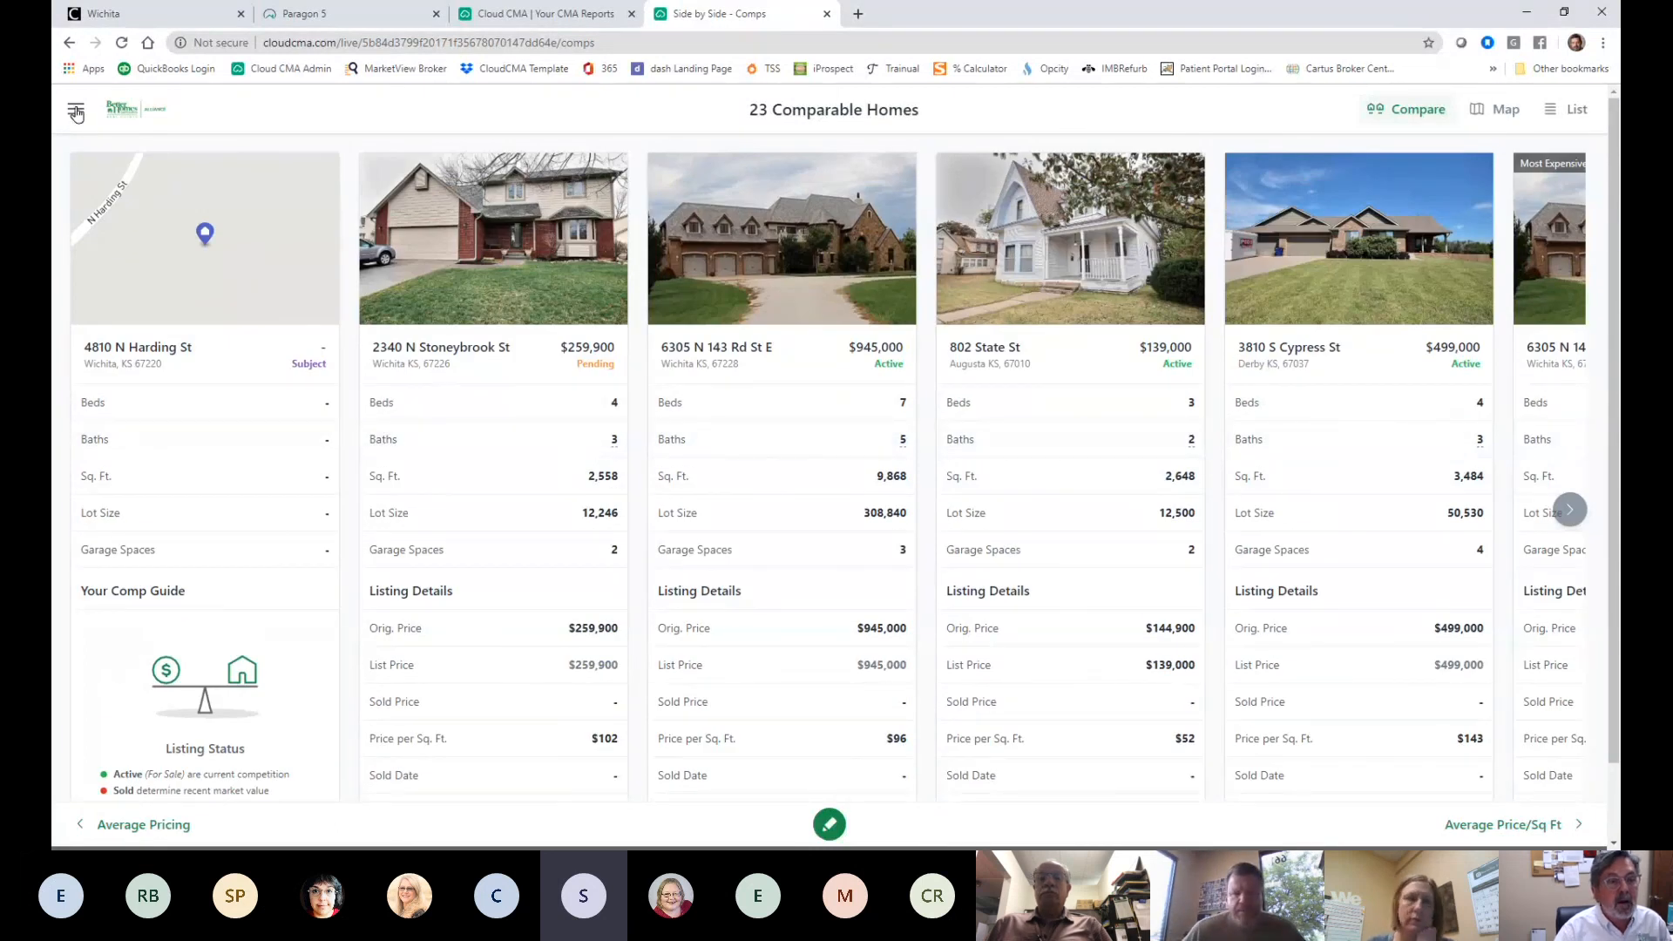
left_click(76, 112)
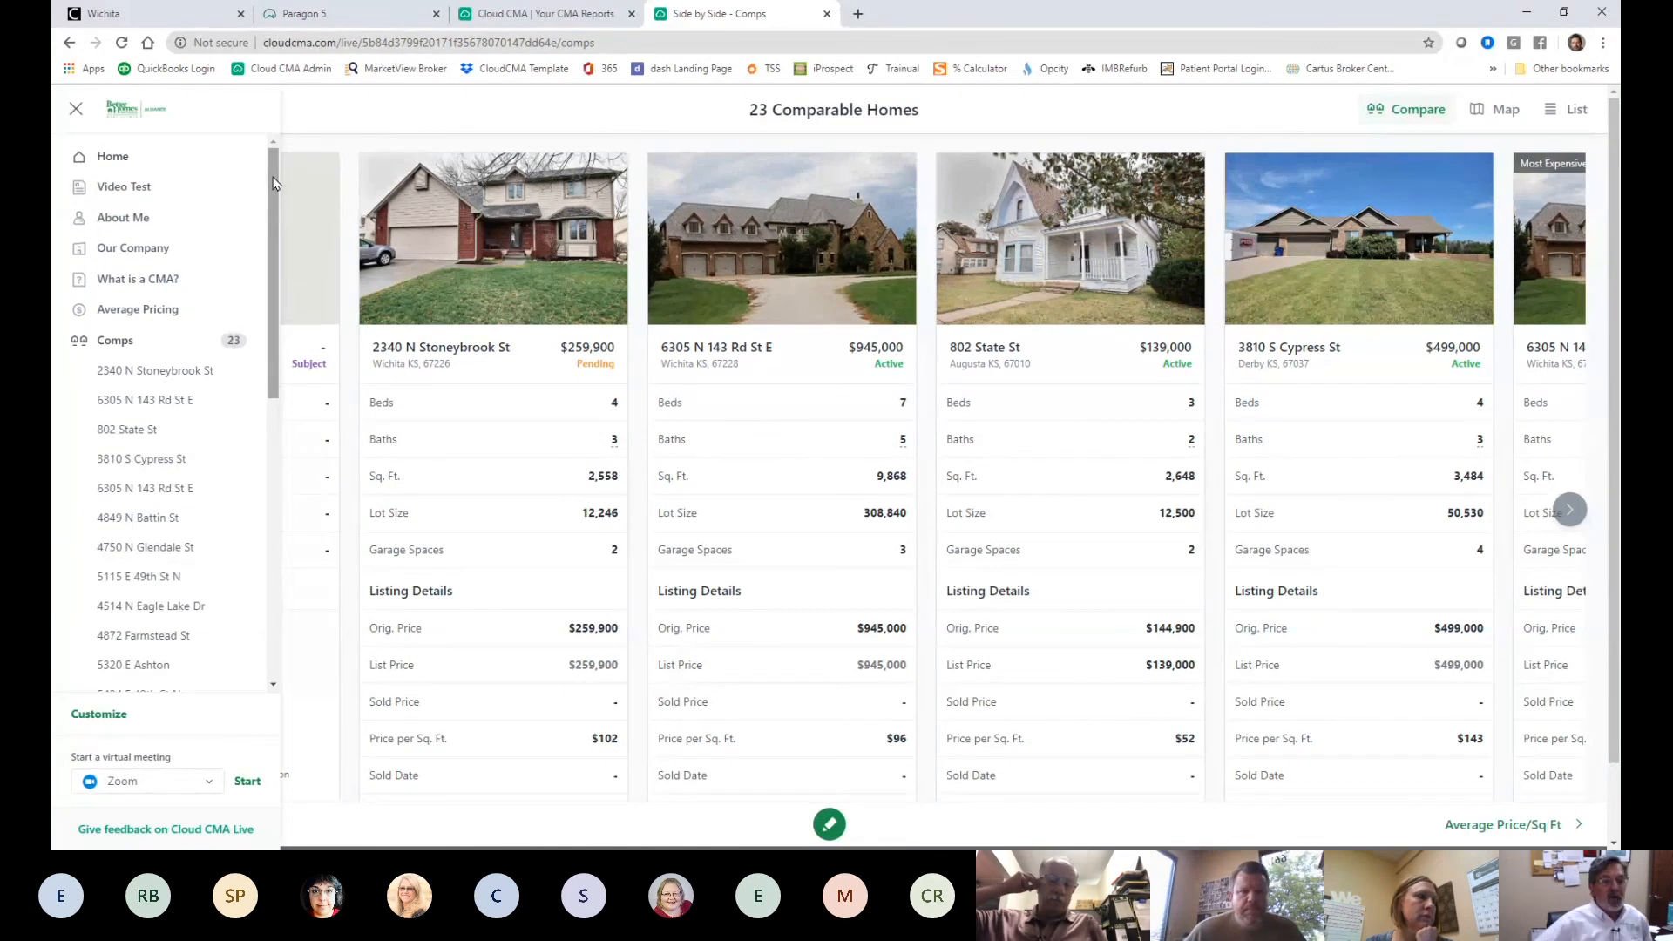
left_click(102, 163)
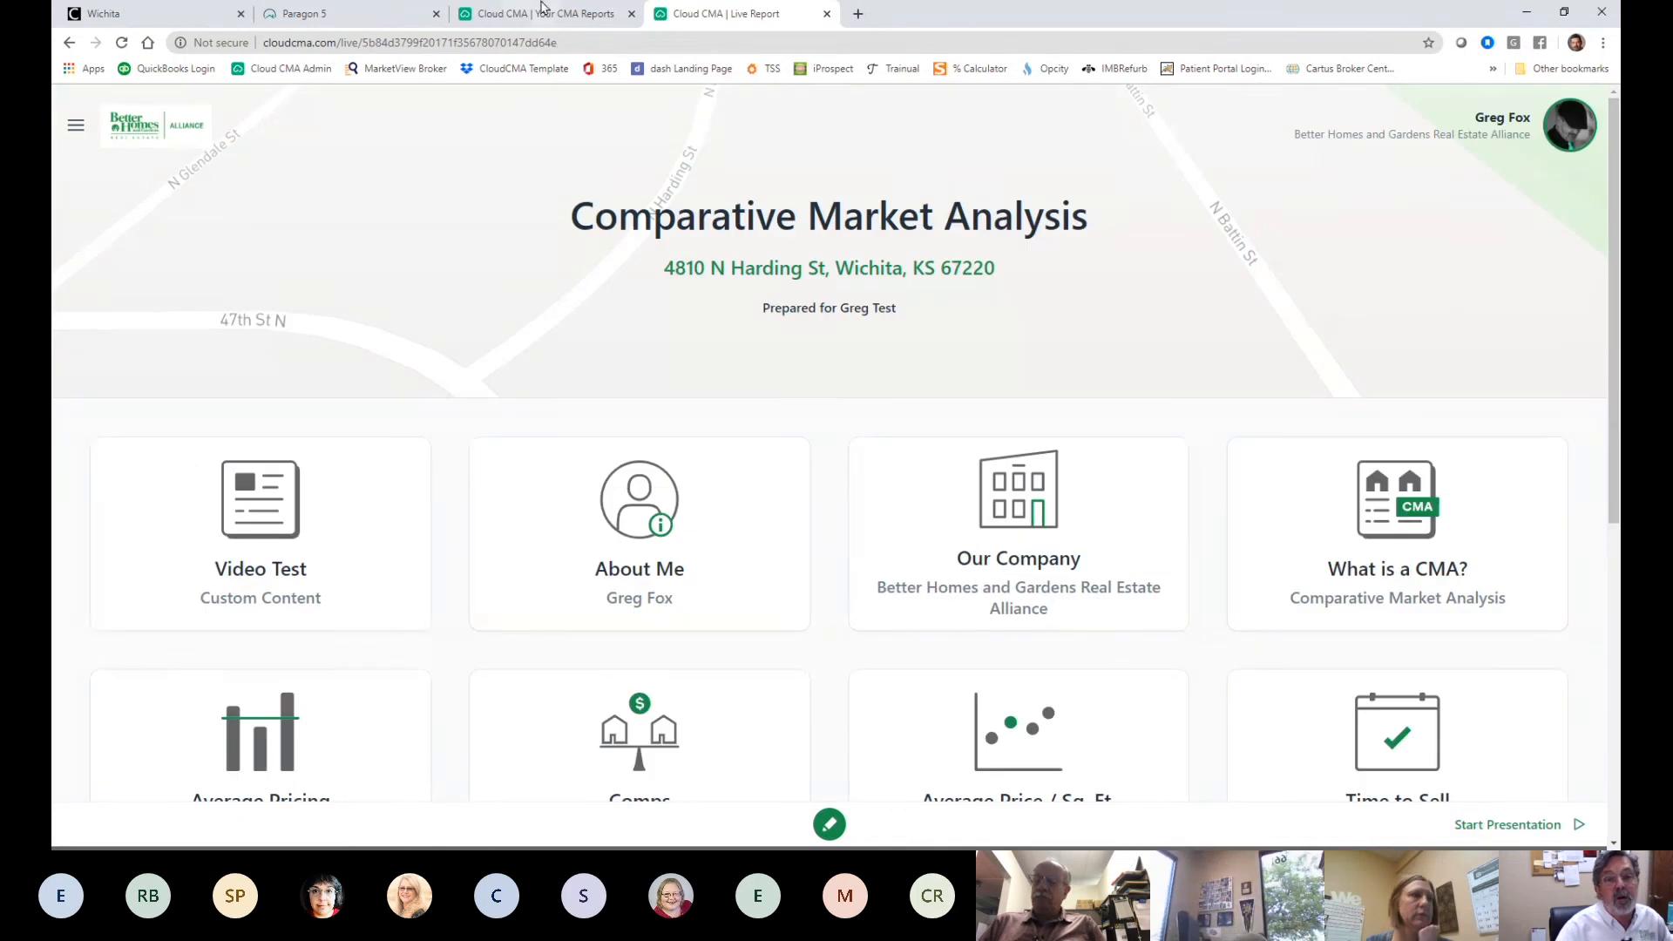
- Glance at the Paragon 5 MLS spreadsheet, then bring up the saved CMA Reports list
left_click(361, 13)
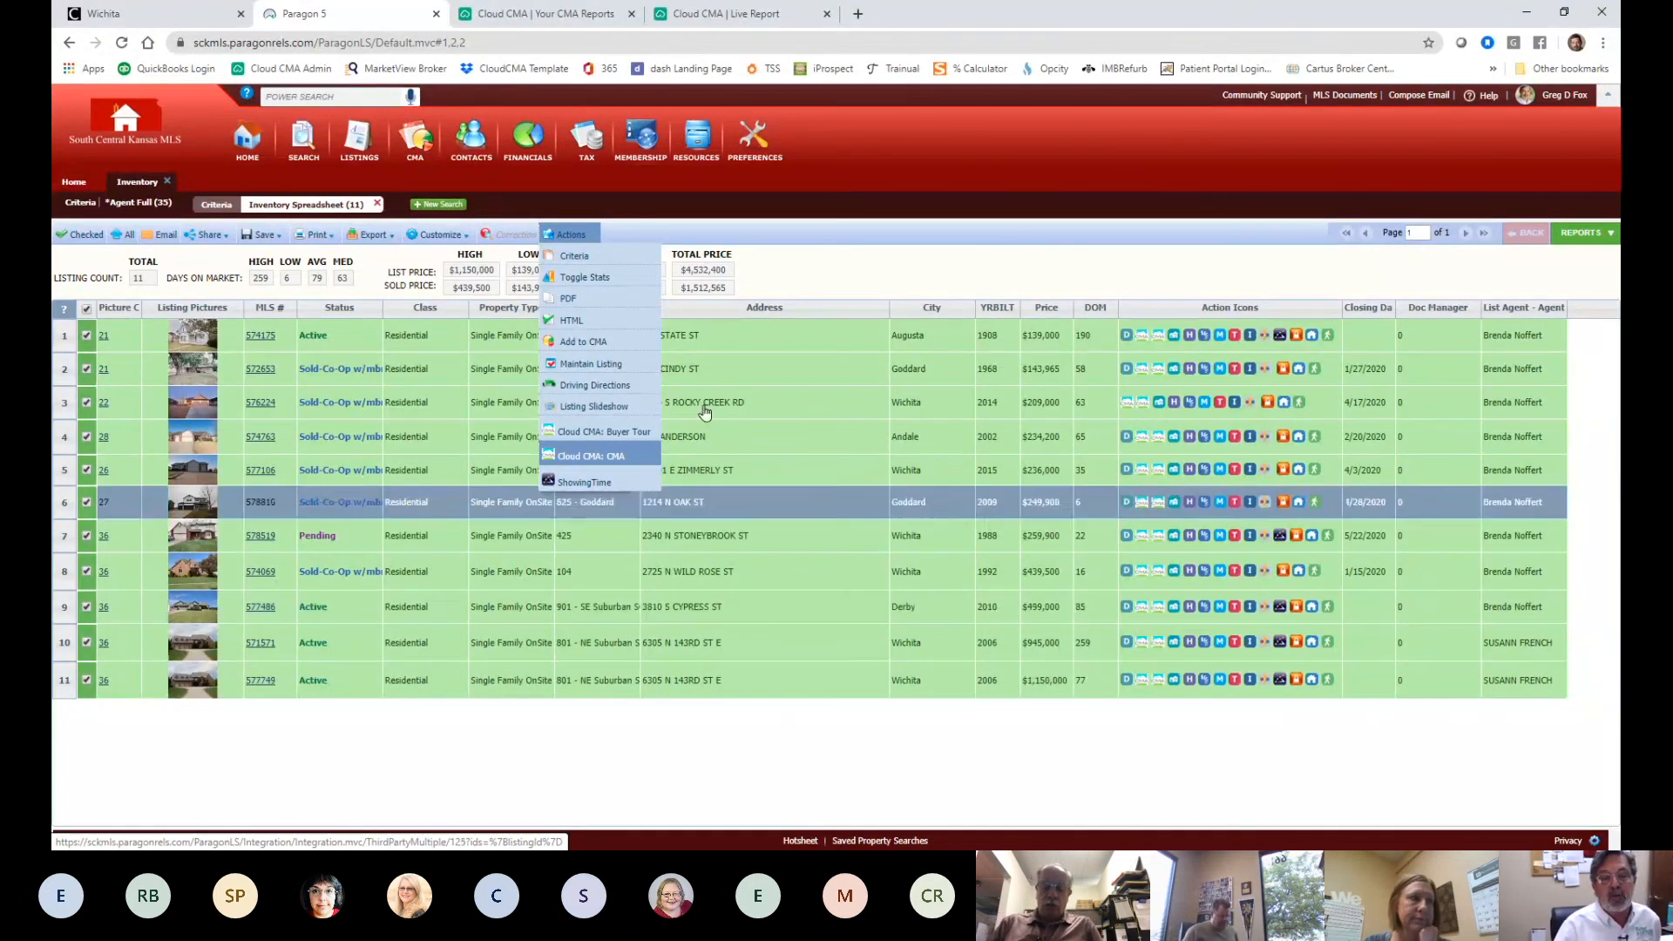
left_click(598, 12)
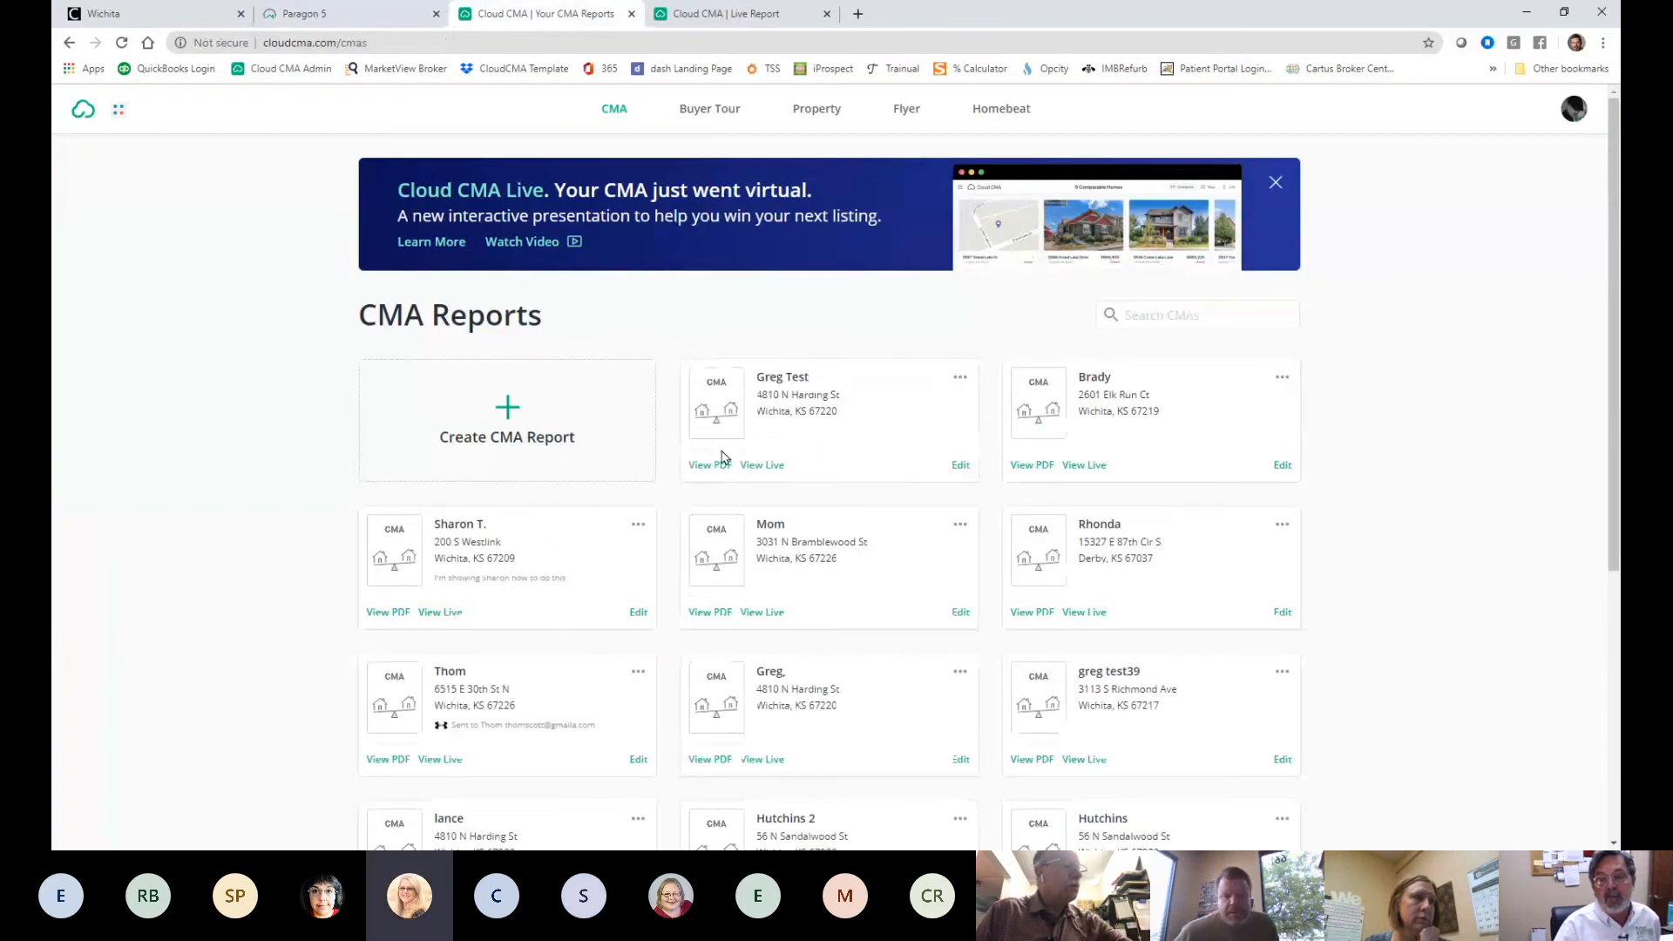
- Open the report's full PDF and page through the comparables' listing photos
left_click(713, 468)
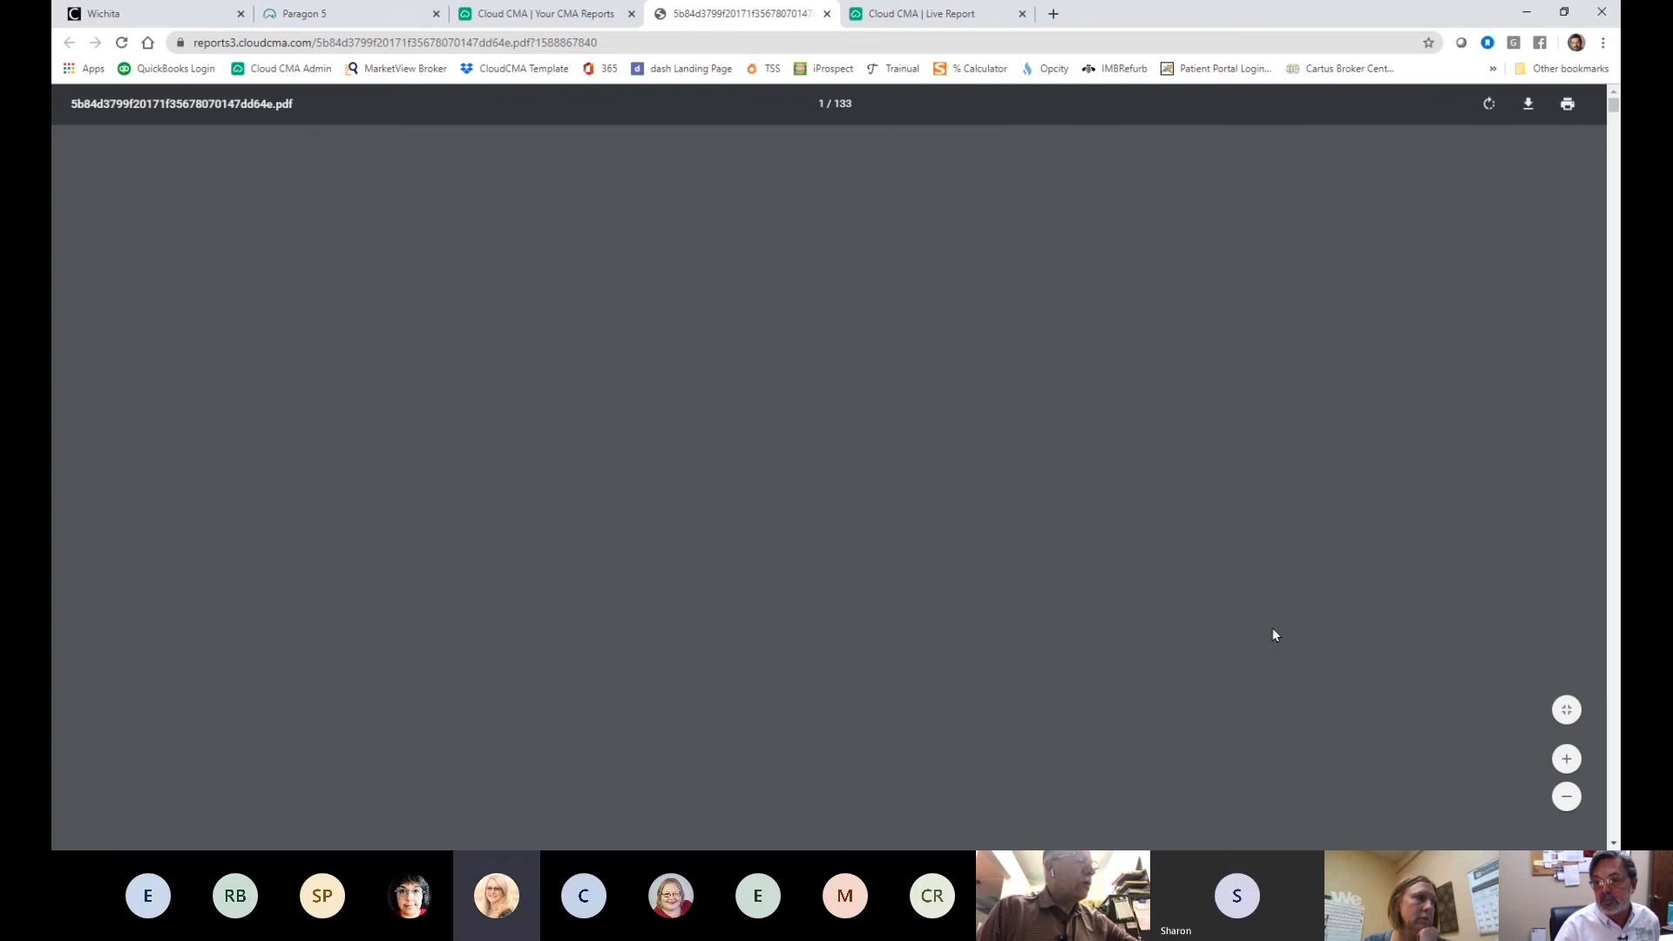
scroll(1239, 530, "down", 3)
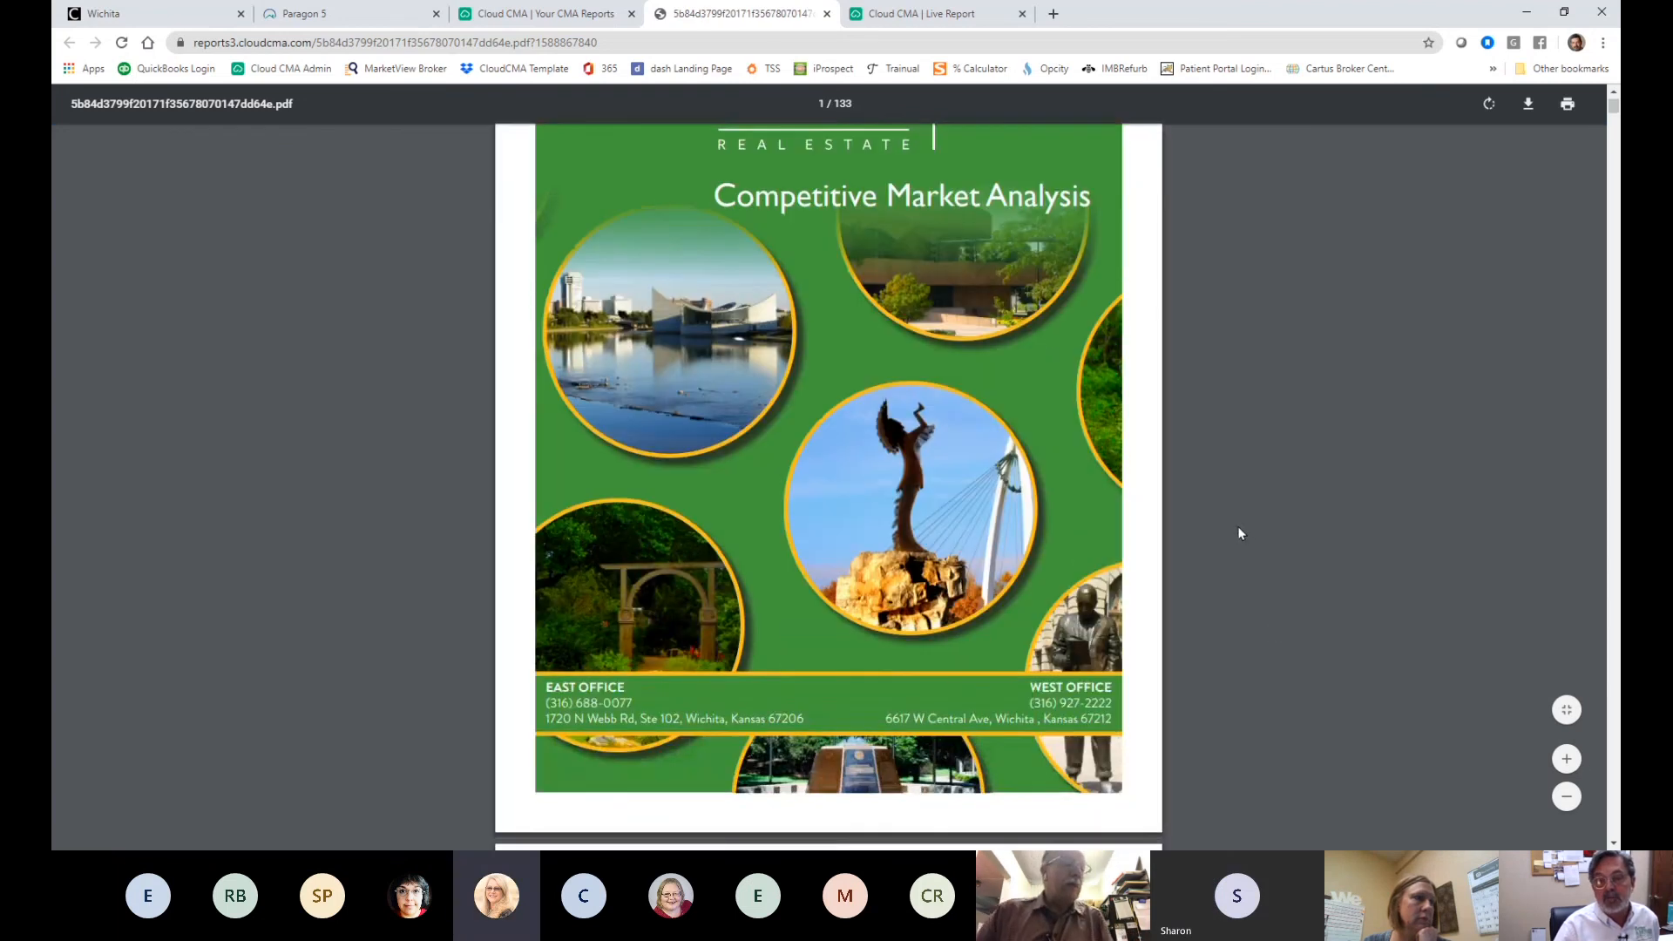
scroll(1240, 533, "down", 6)
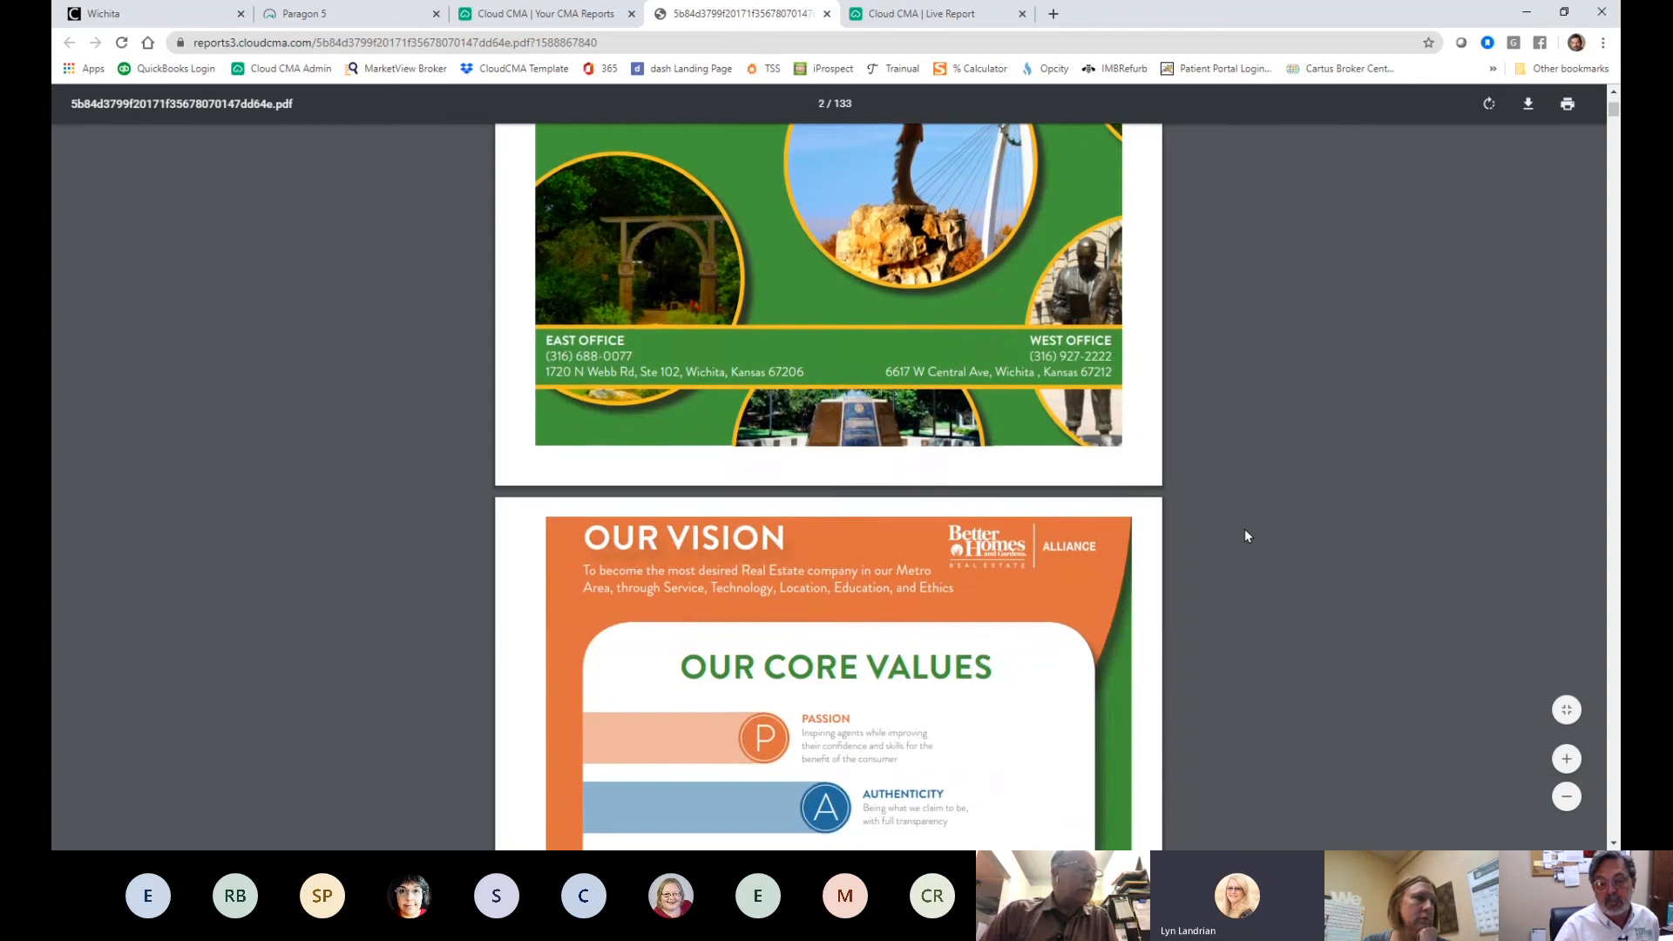
scroll(1250, 534, "down", 10)
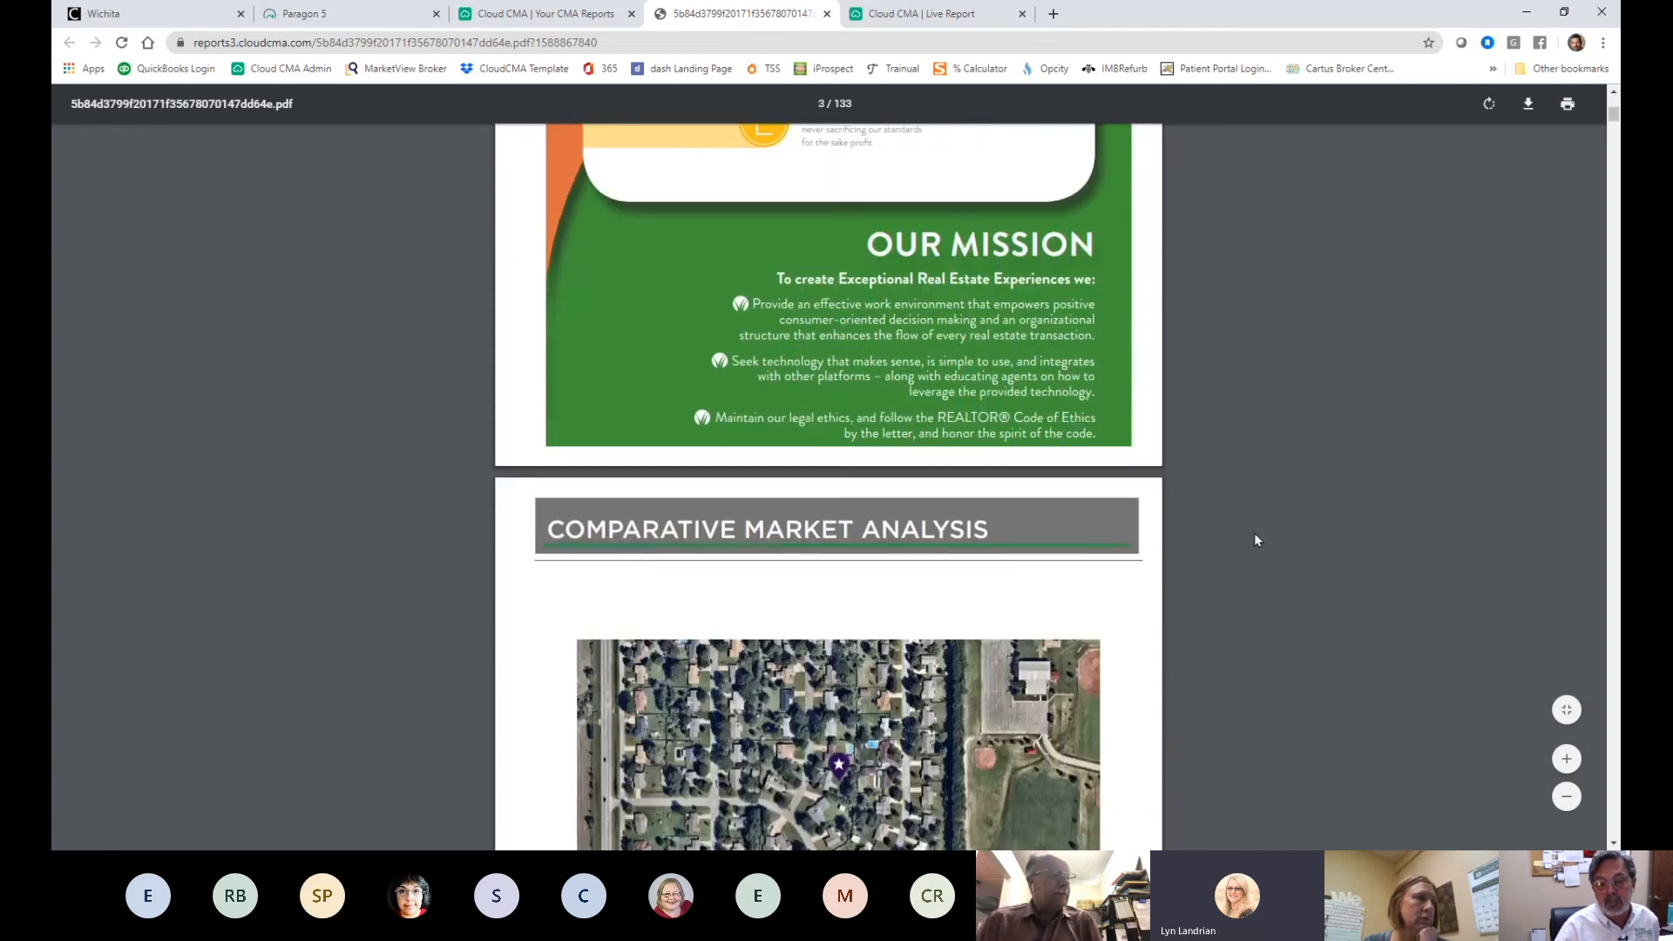
scroll(1256, 534, "down", 8)
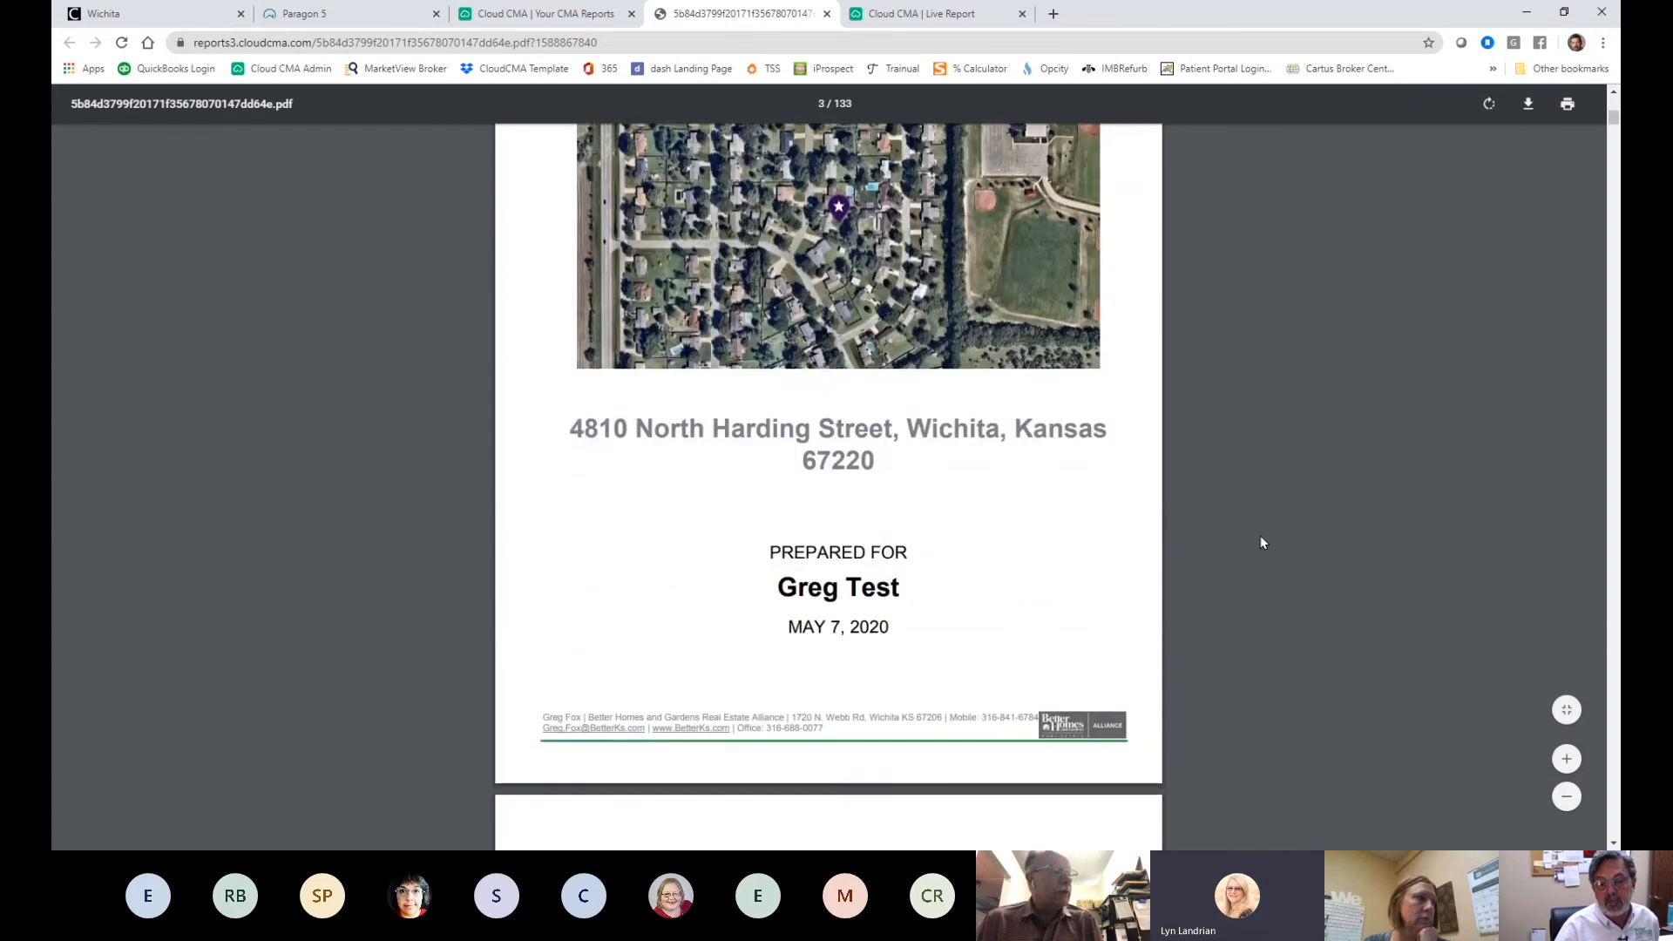
scroll(1267, 547, "down", 9)
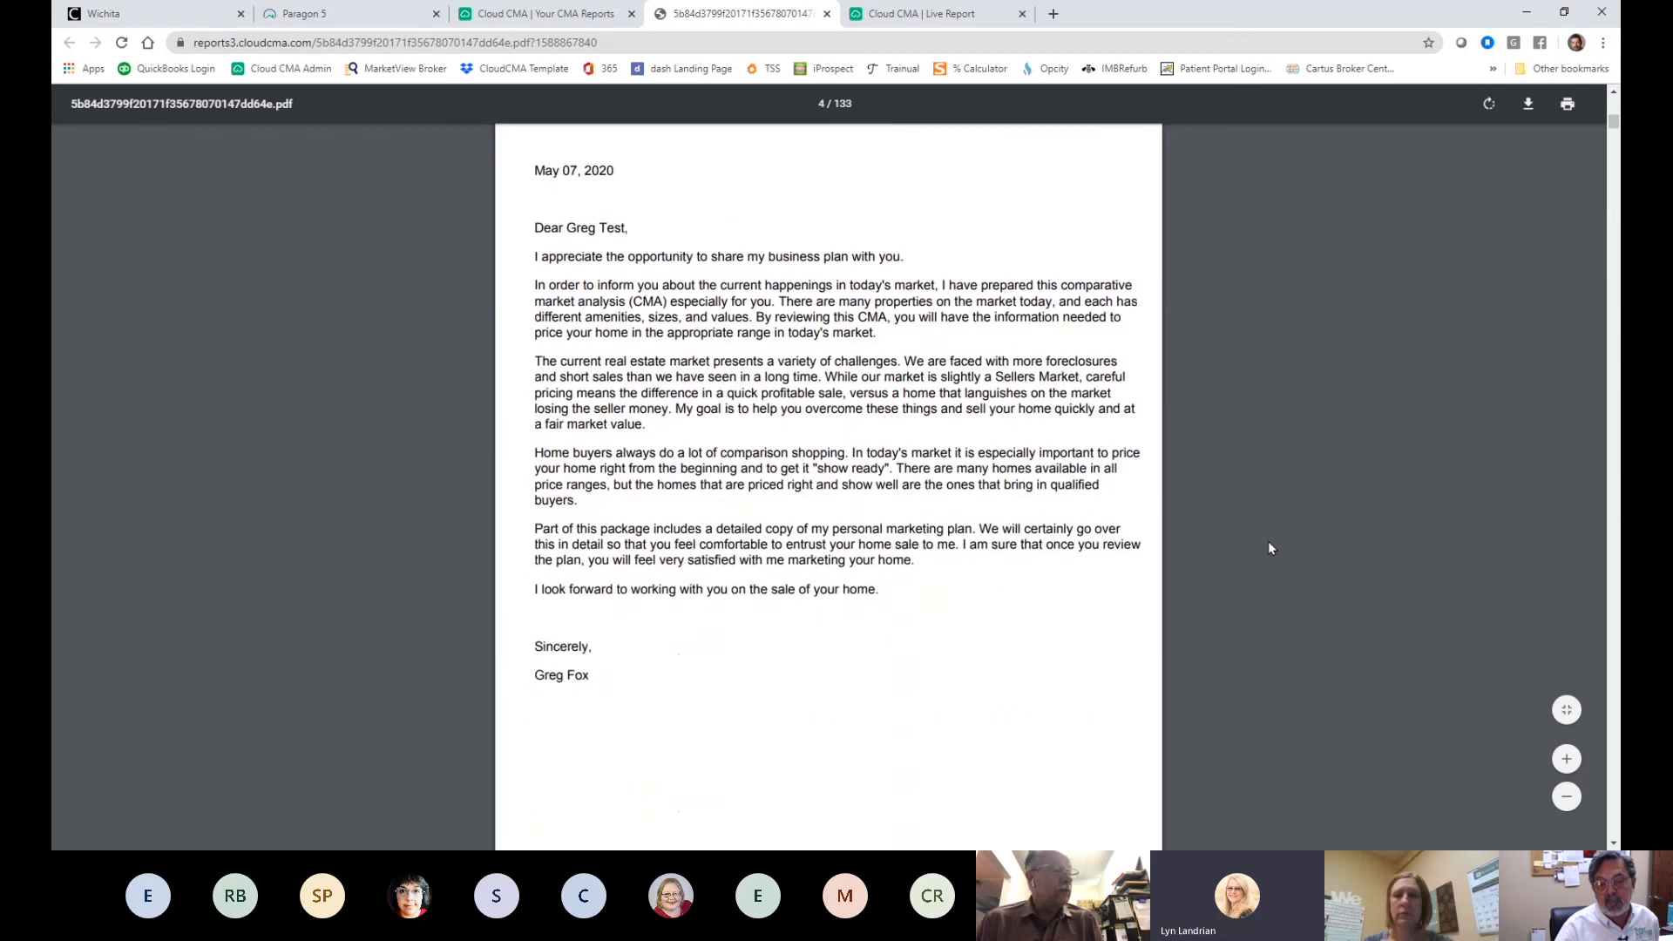
scroll(1273, 549, "down", 1)
scroll(1275, 549, "down", 2)
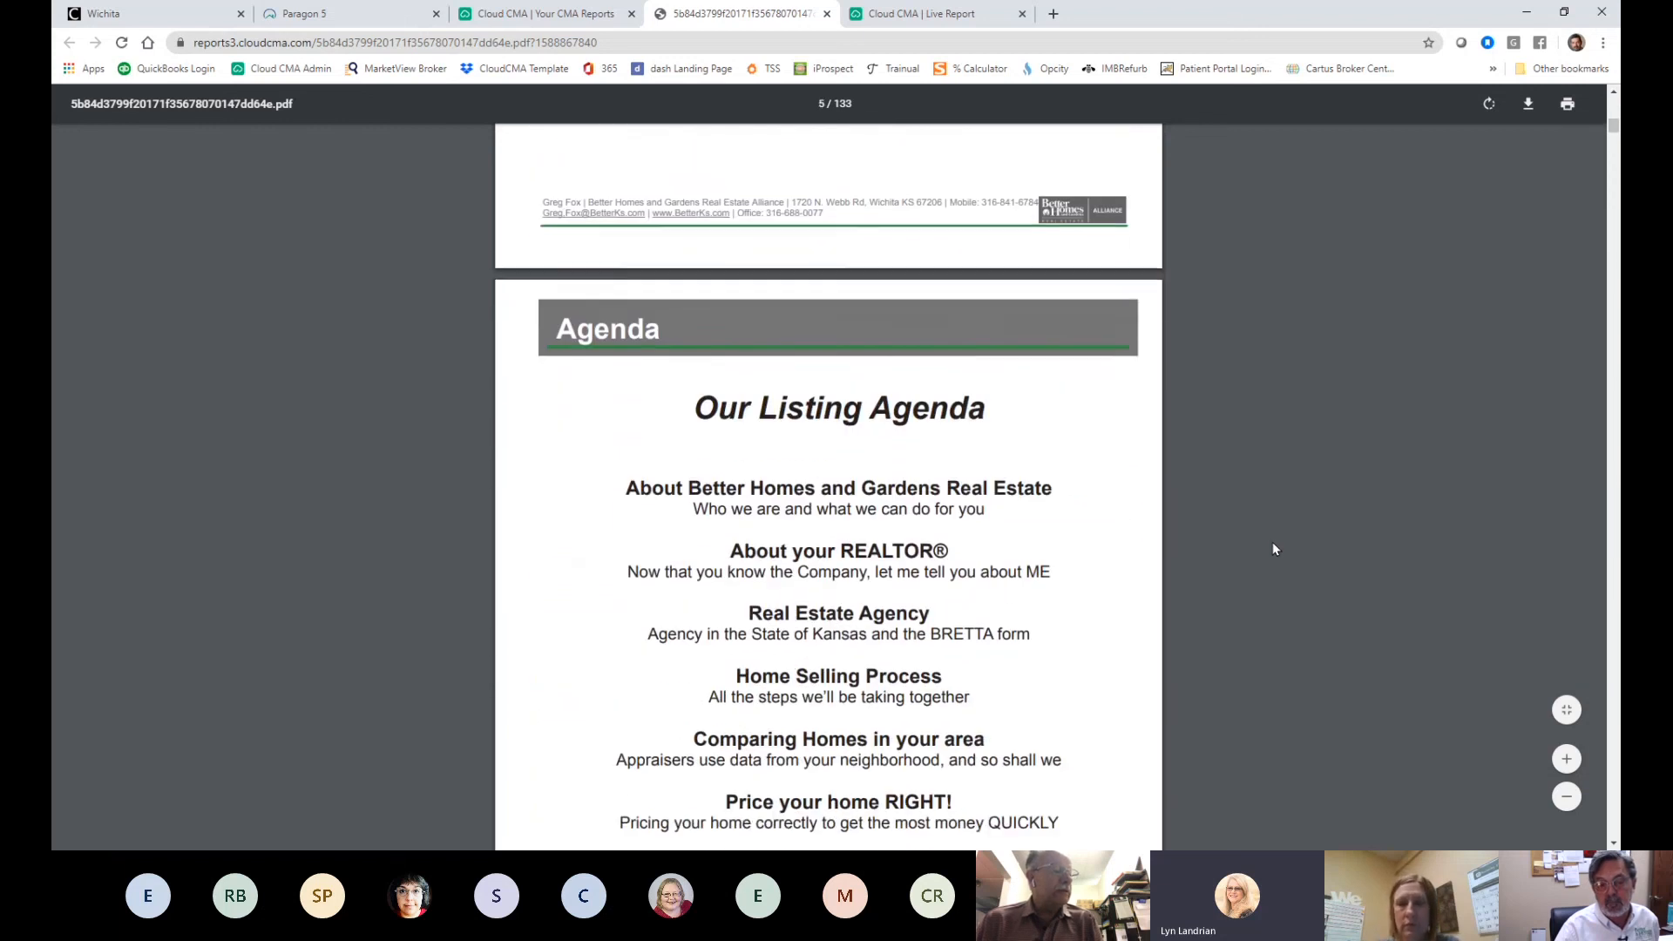
scroll(1275, 549, "down", 8)
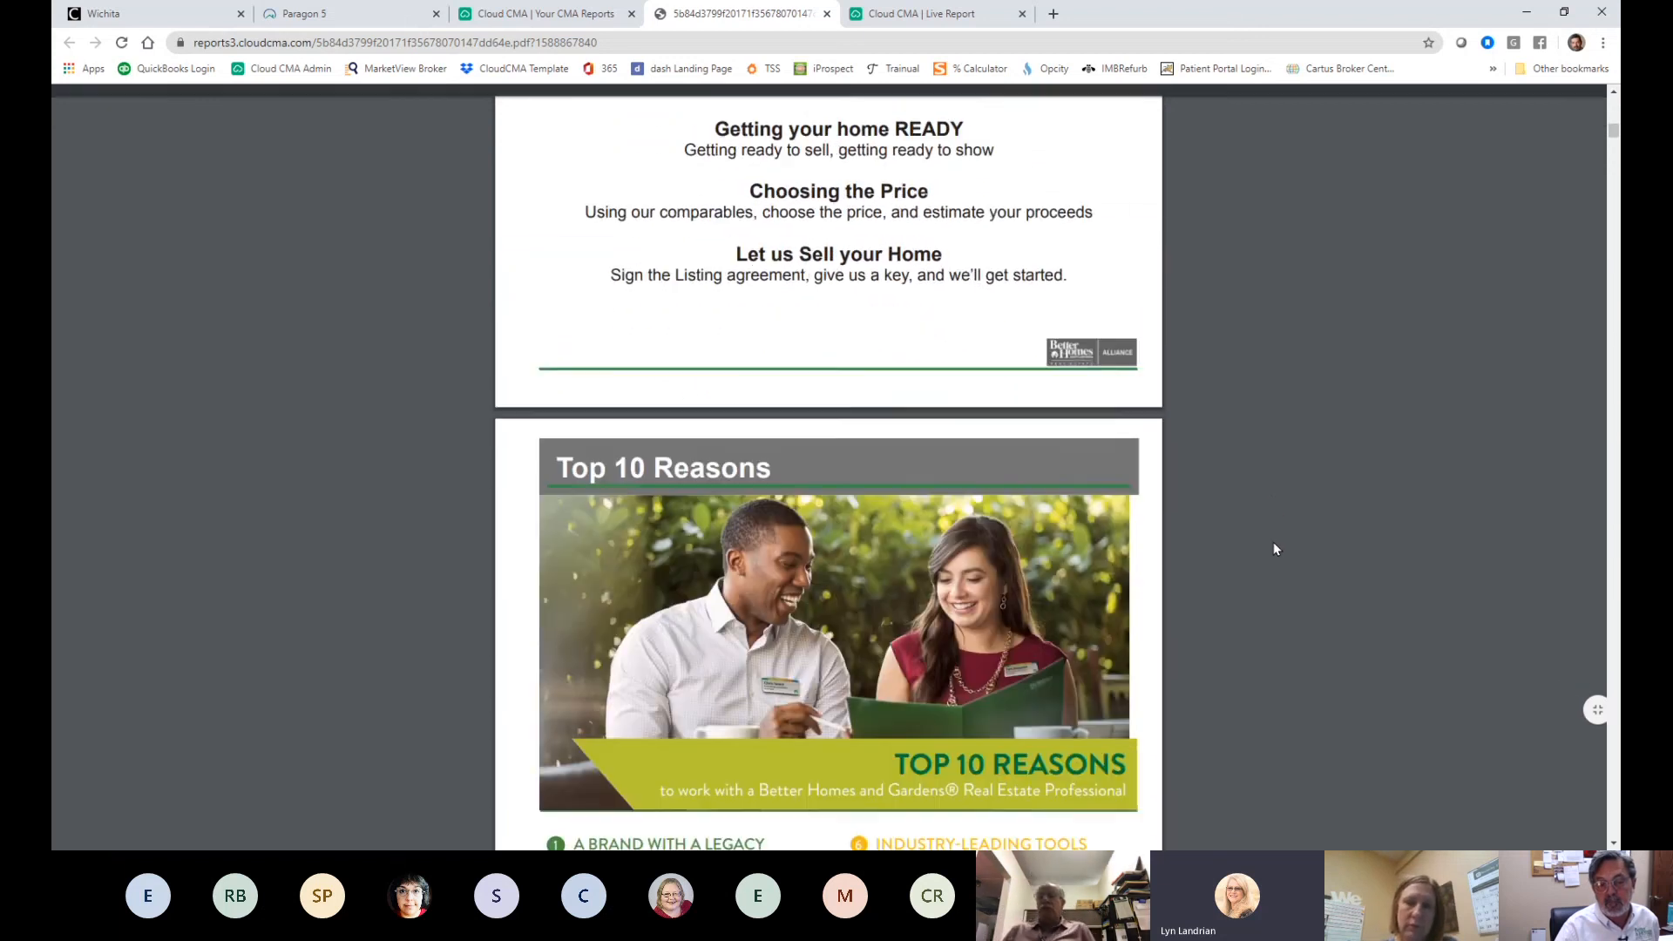
scroll(1275, 549, "down", 6)
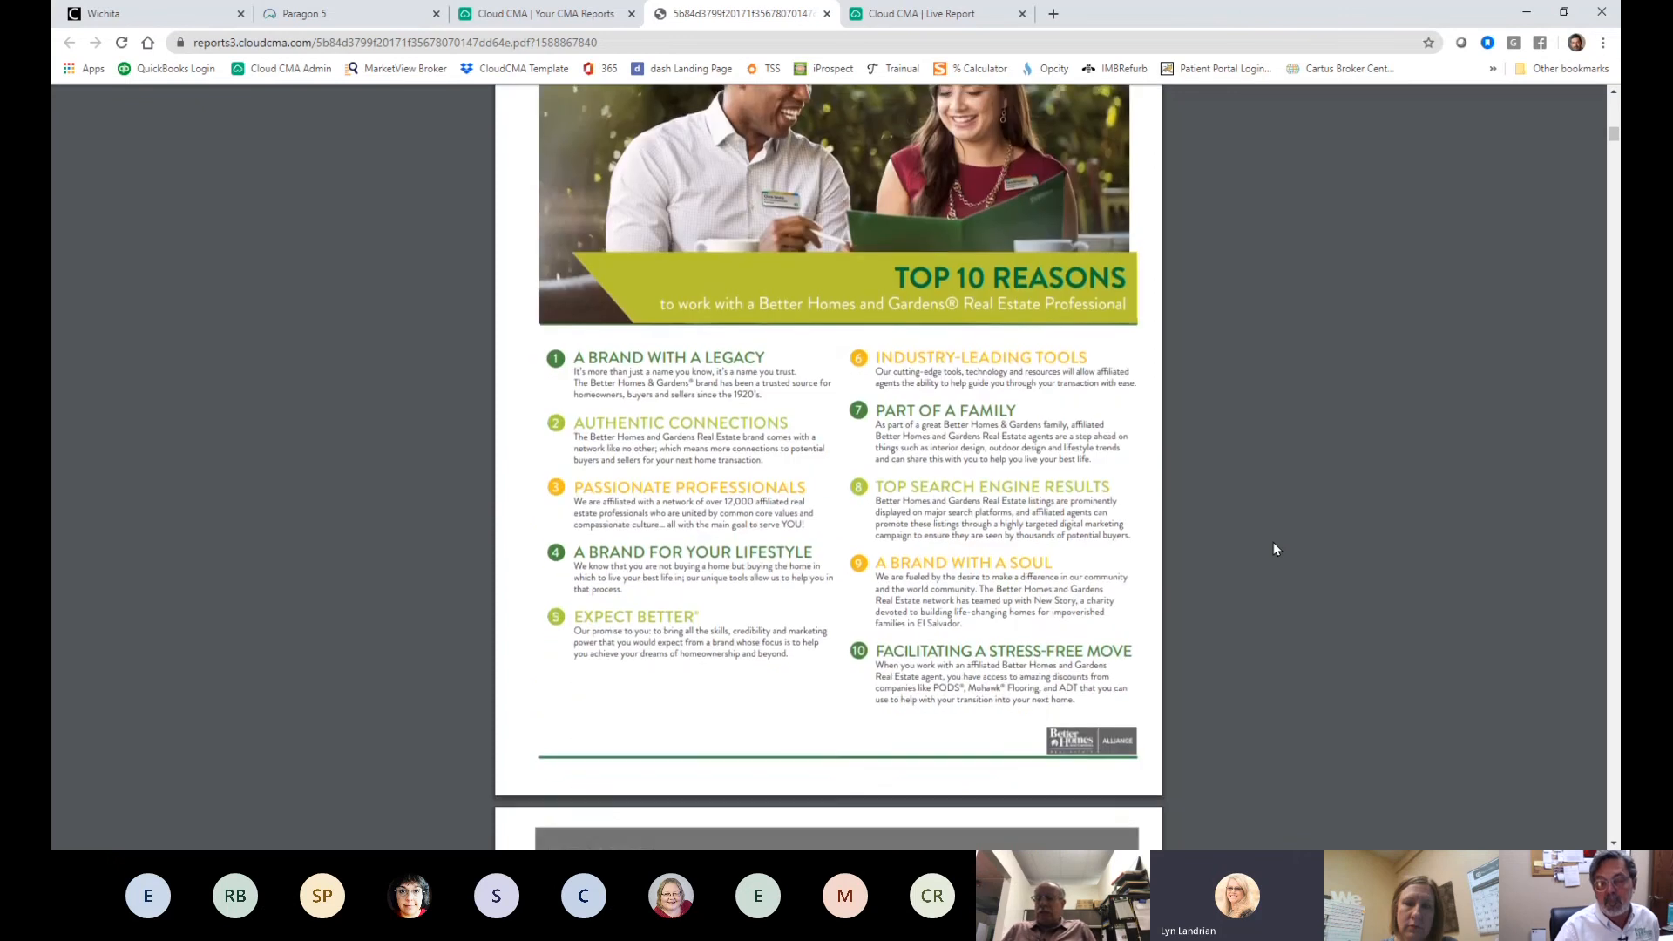
scroll(1273, 547, "down", 9)
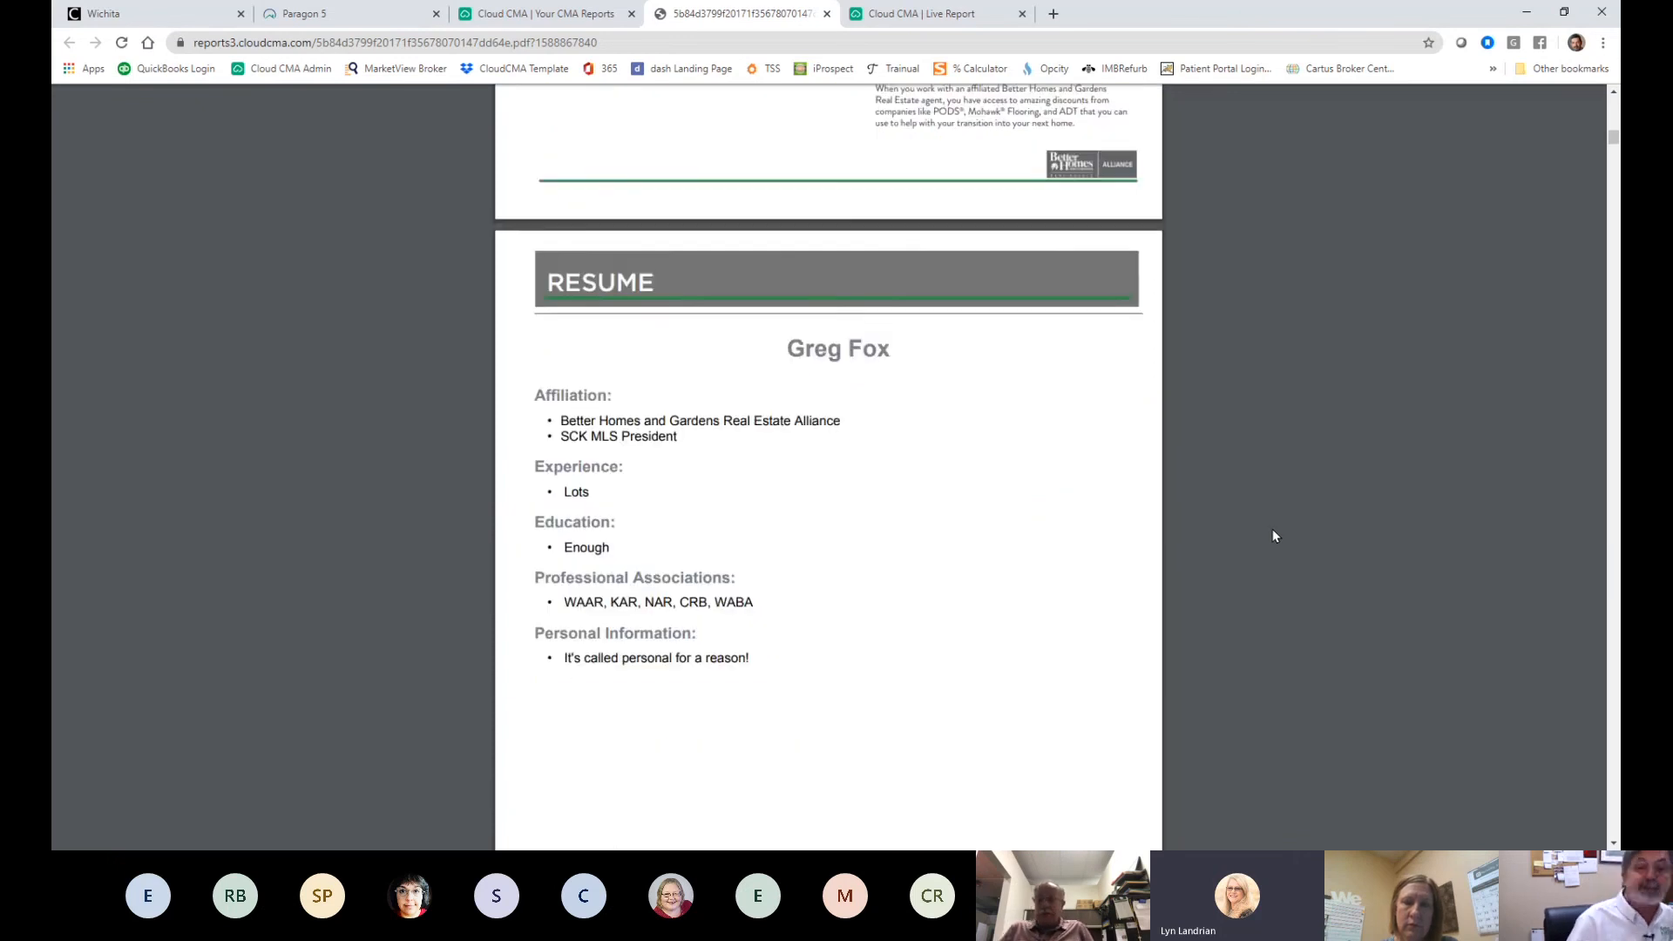
scroll(1247, 535, "down", 1)
scroll(1241, 526, "up", 3)
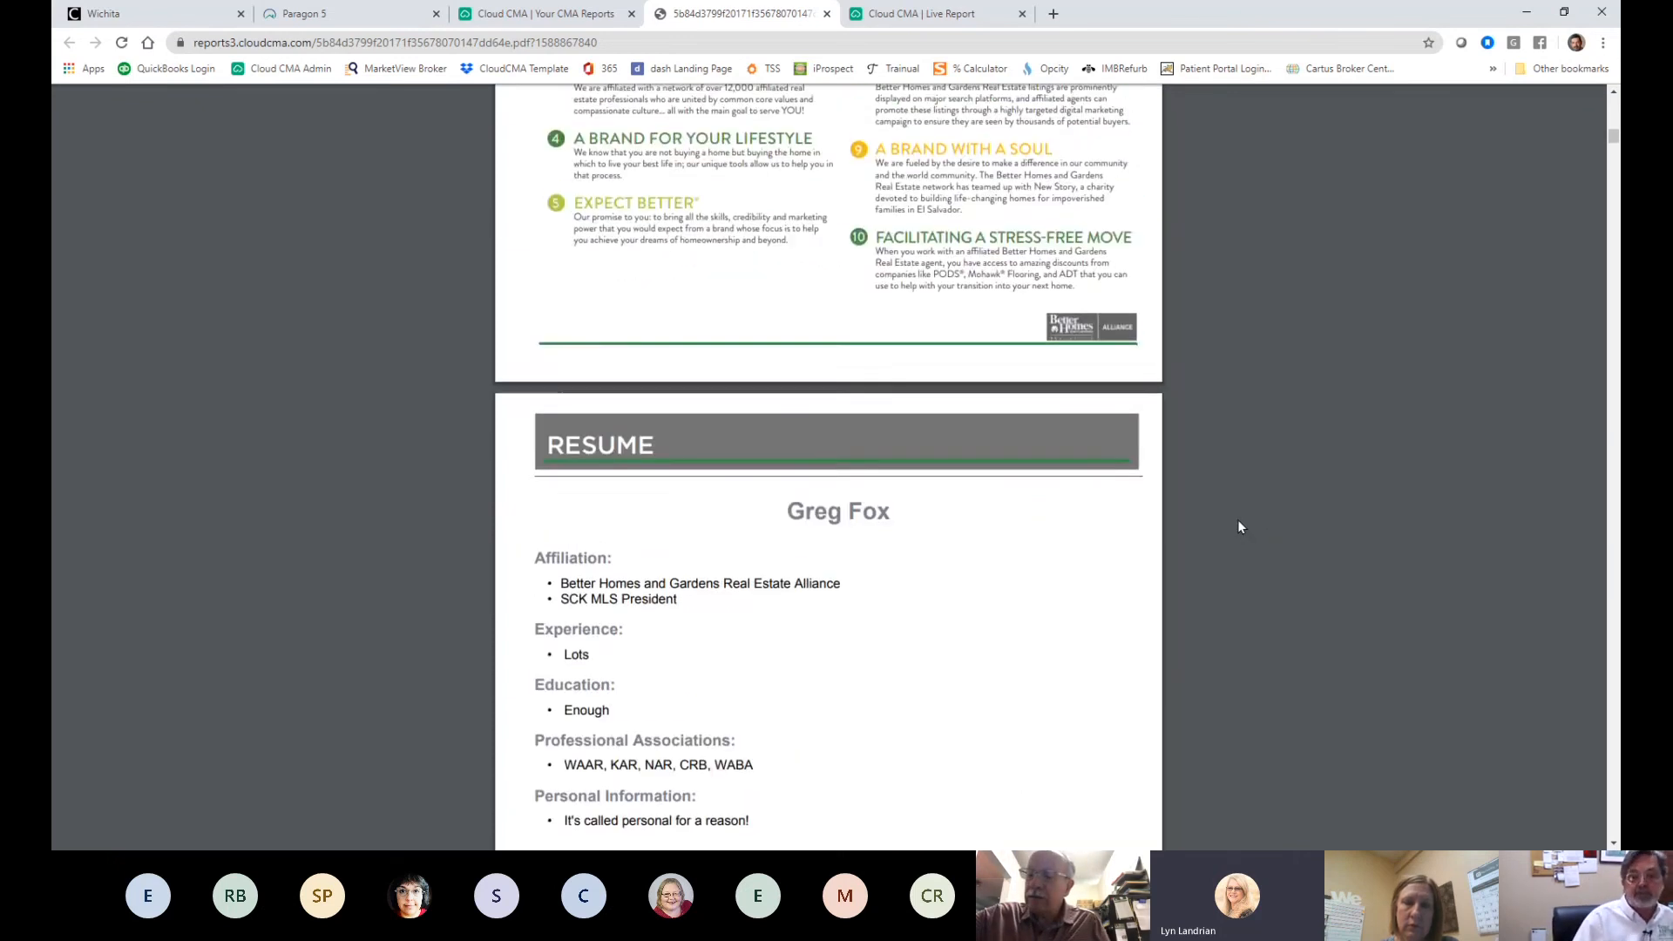
scroll(1241, 528, "down", 13)
scroll(1241, 530, "down", 7)
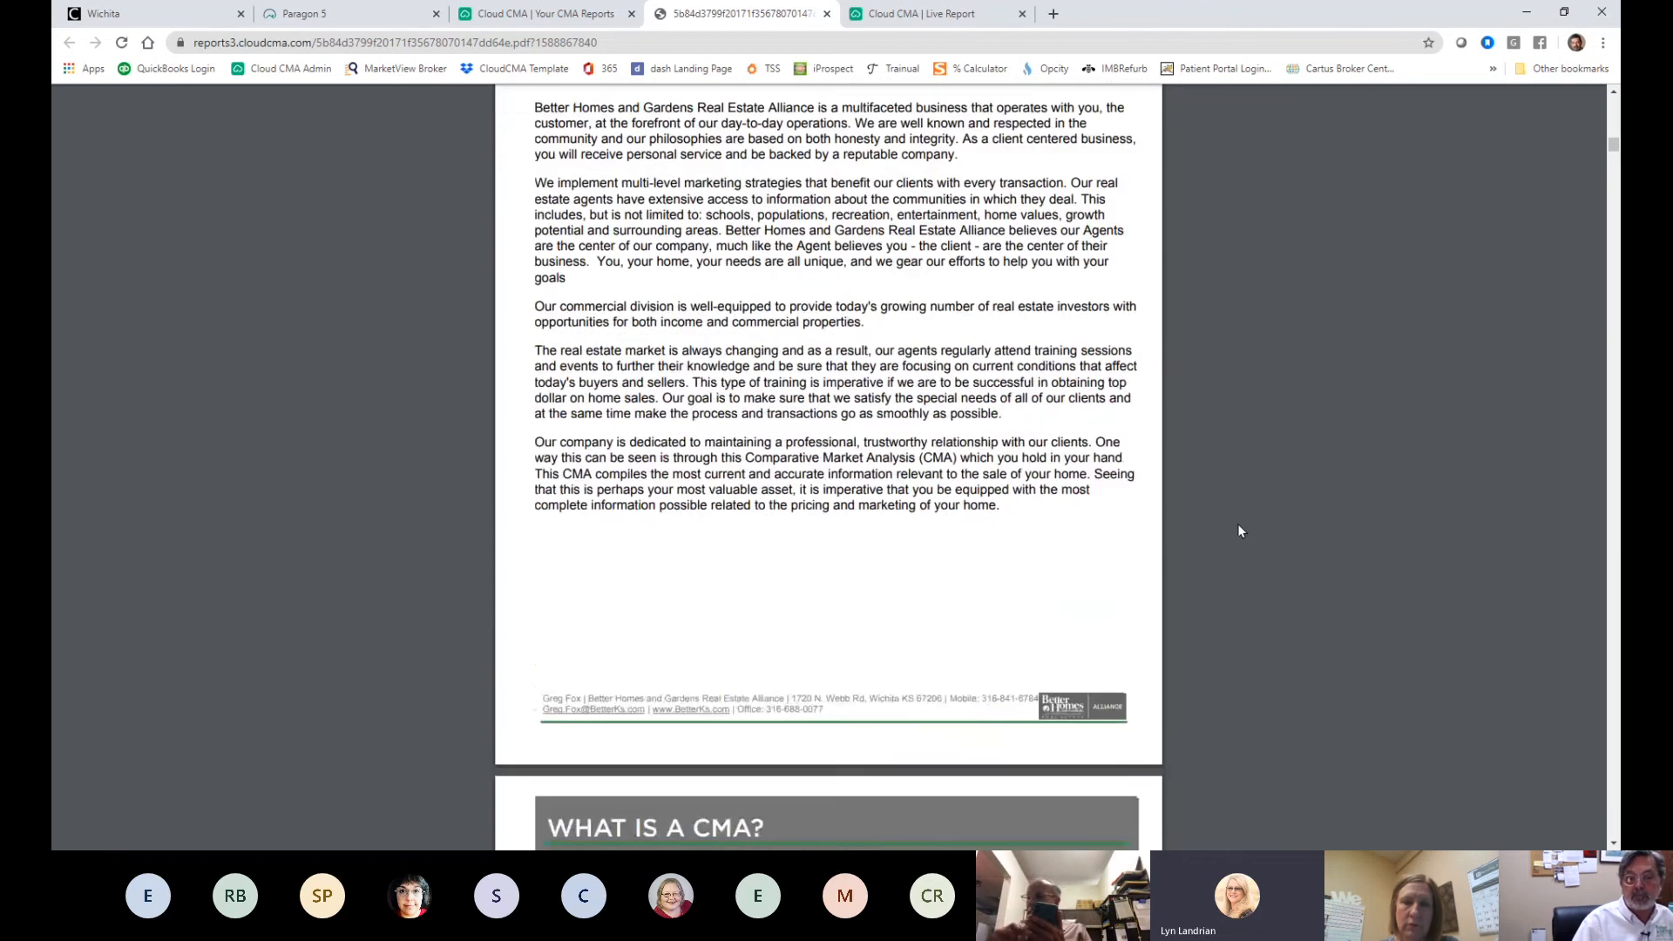
scroll(1239, 530, "down", 6)
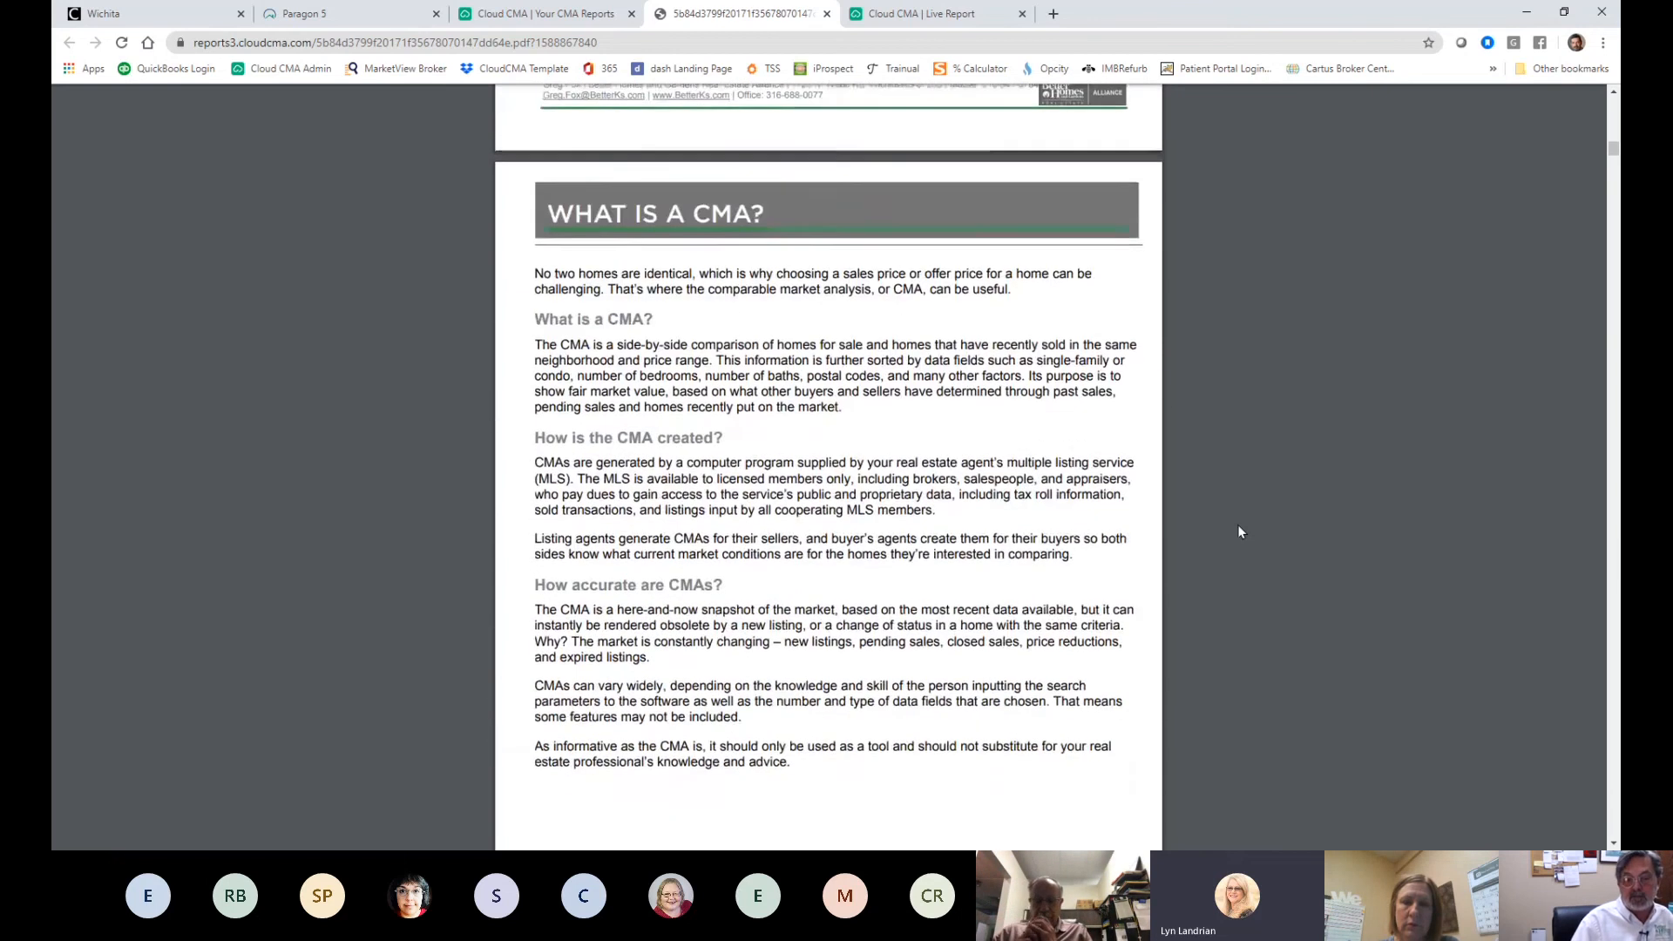
scroll(1268, 502, "down", 2)
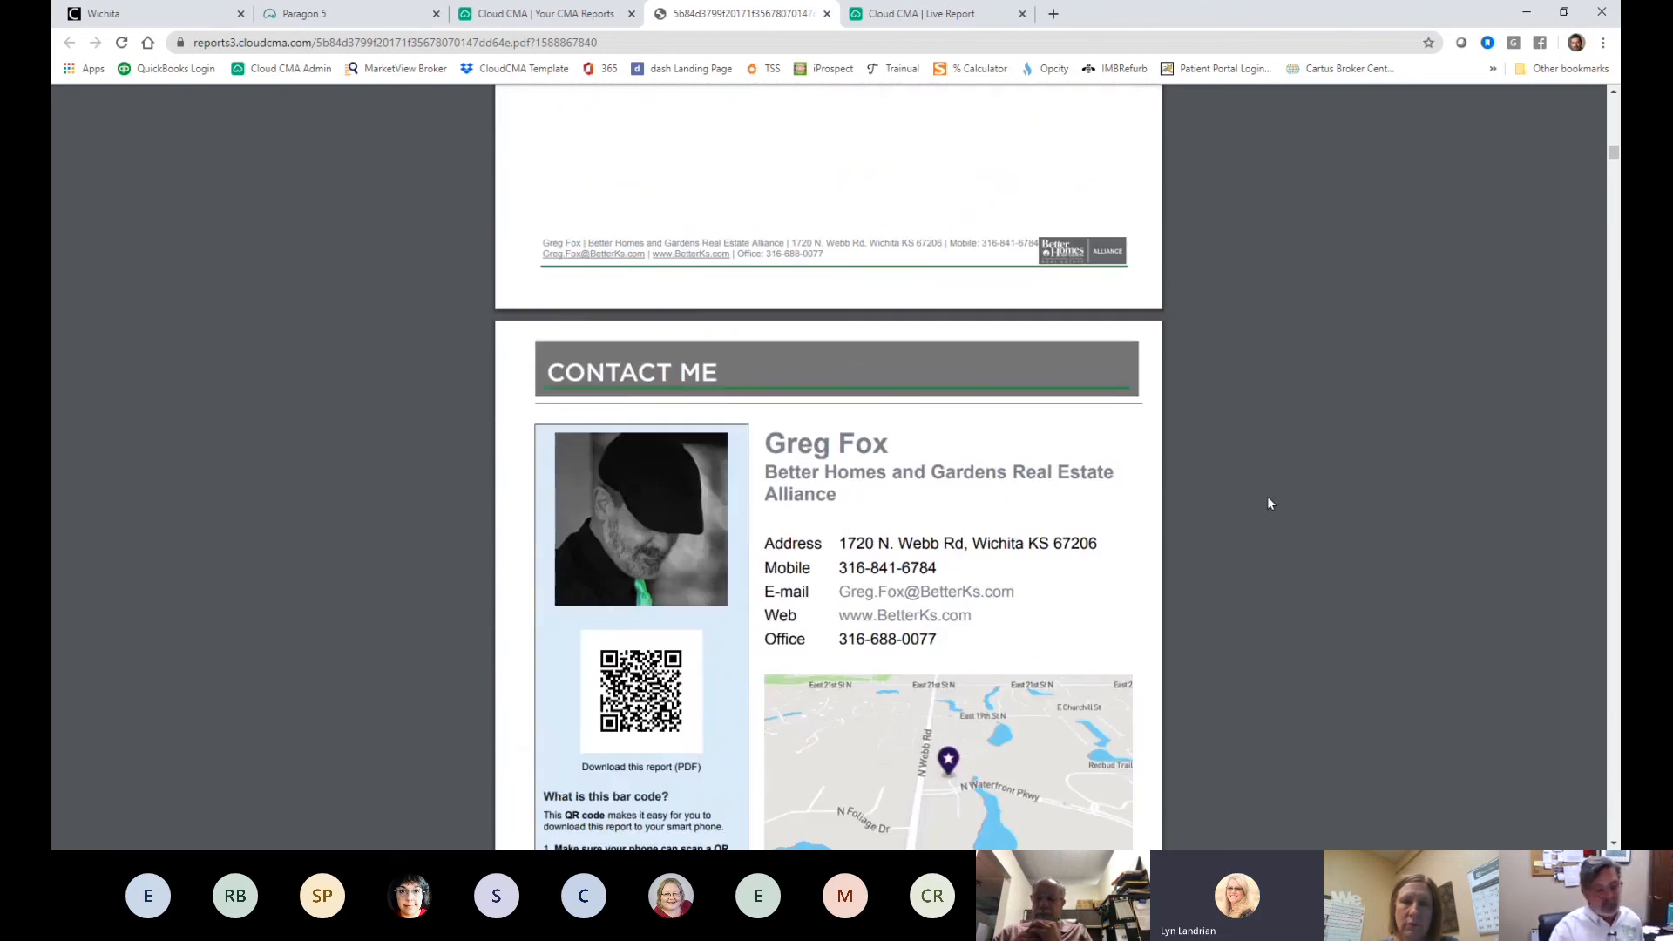
scroll(1270, 501, "down", 4)
scroll(1271, 499, "down", 9)
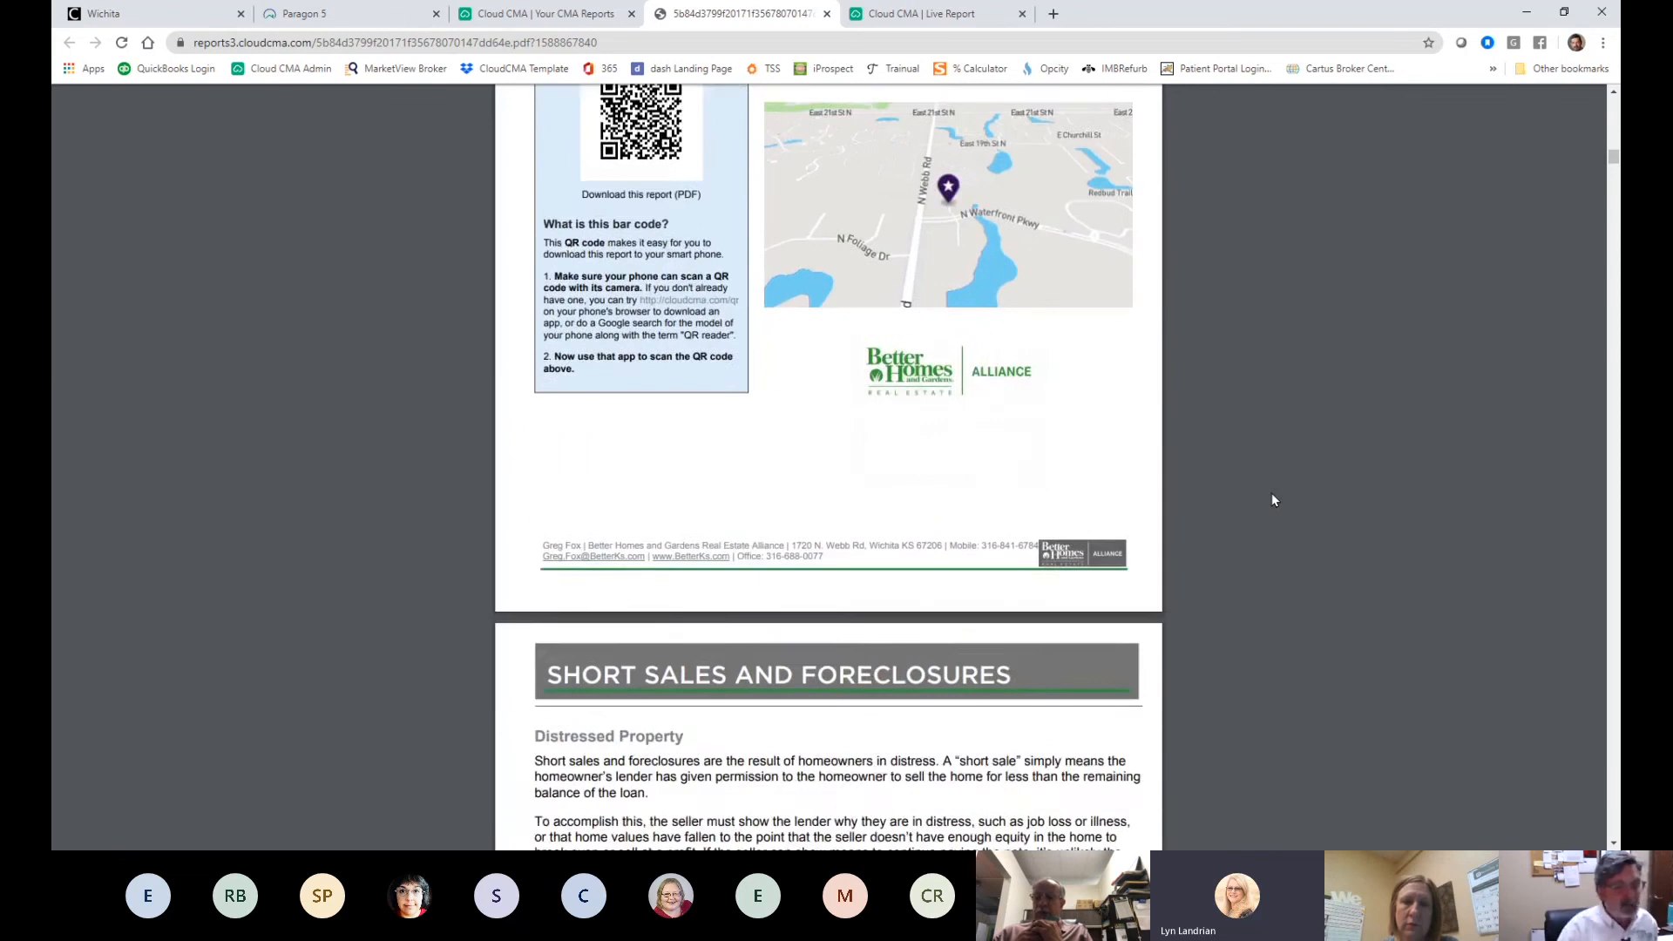
scroll(1272, 500, "down", 8)
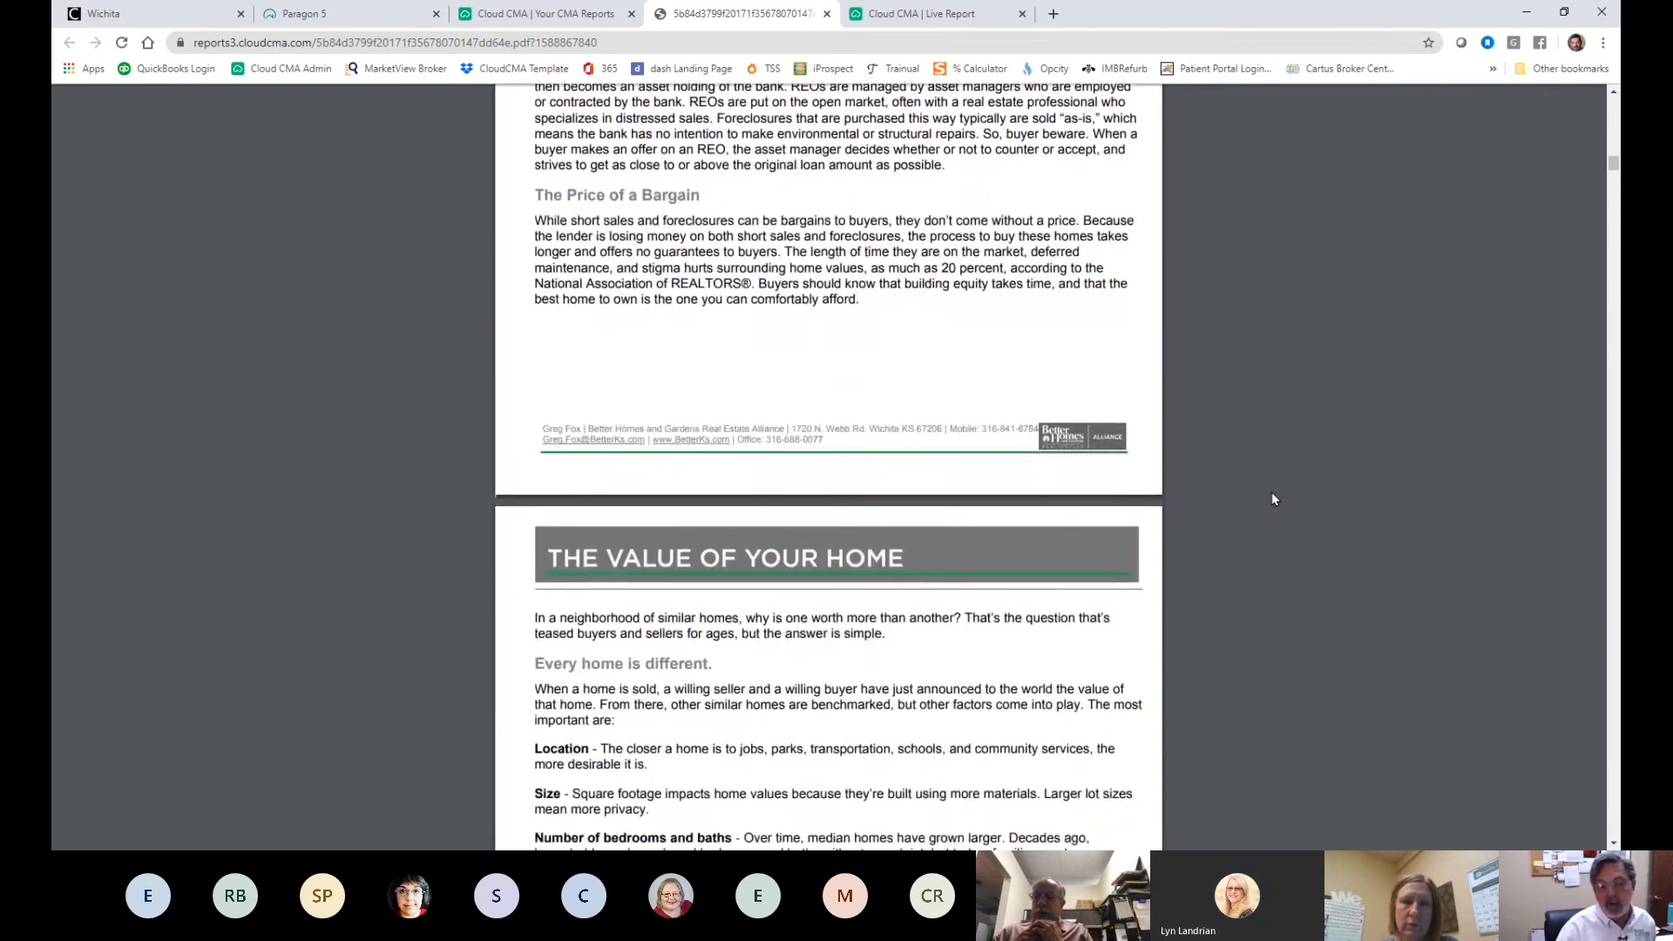
- Briefly check the CMA Reports list, then keep paging through the comparables' details in the PDF
left_click(518, 15)
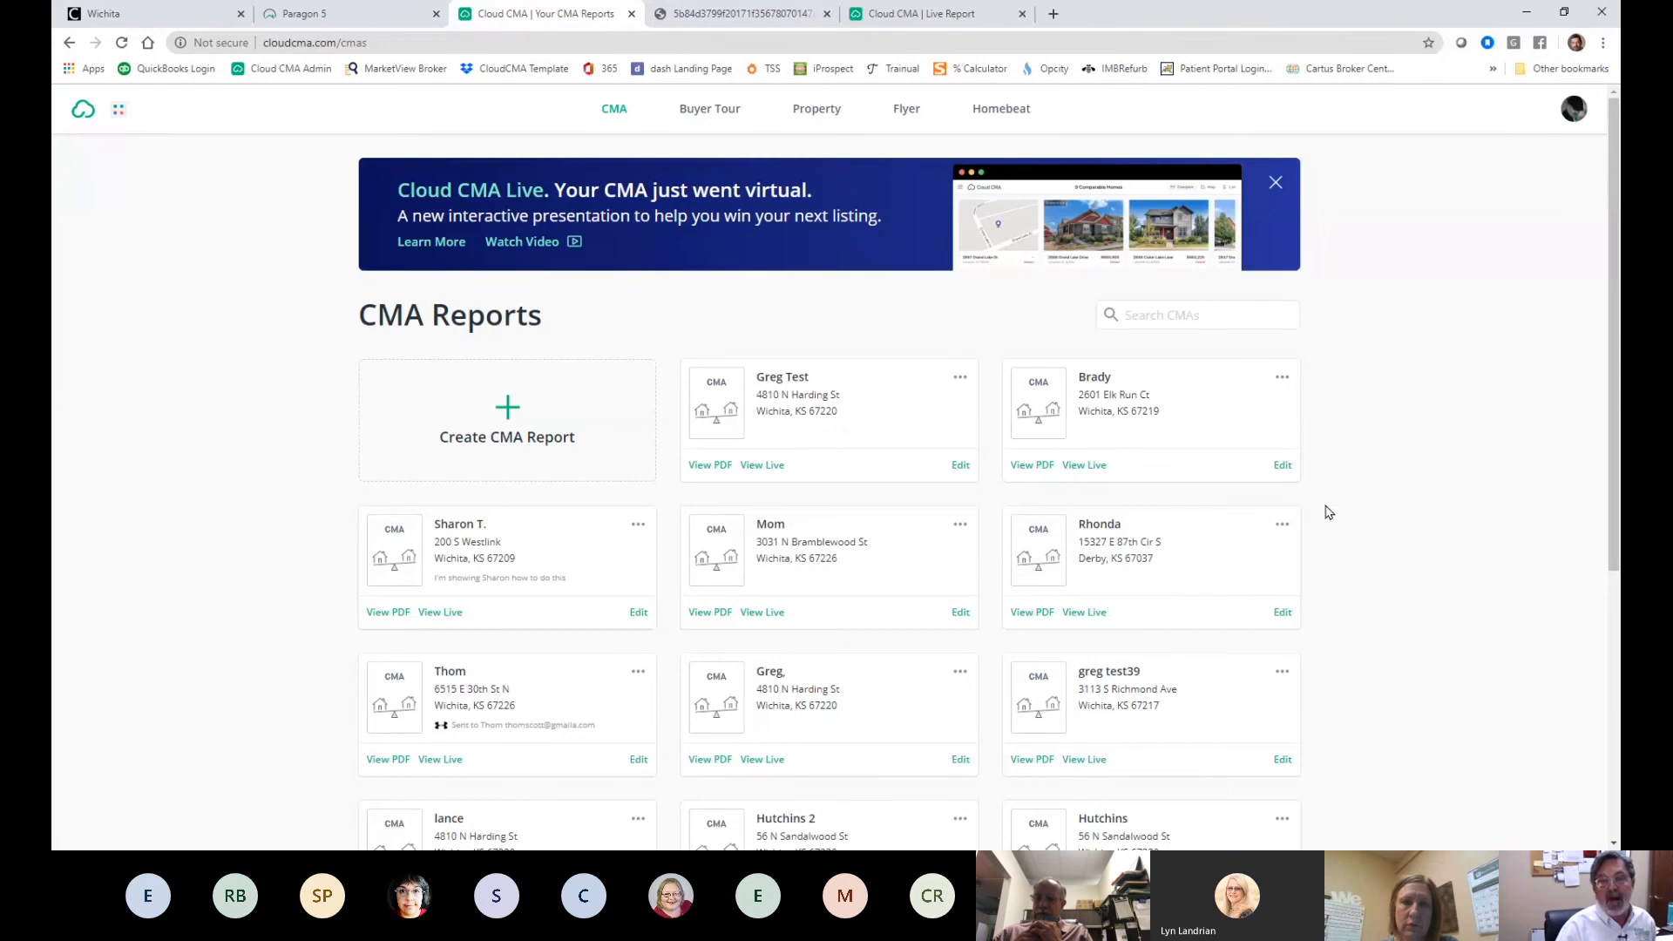
left_click(737, 14)
scroll(1194, 554, "down", 3)
scroll(1190, 547, "down", 3)
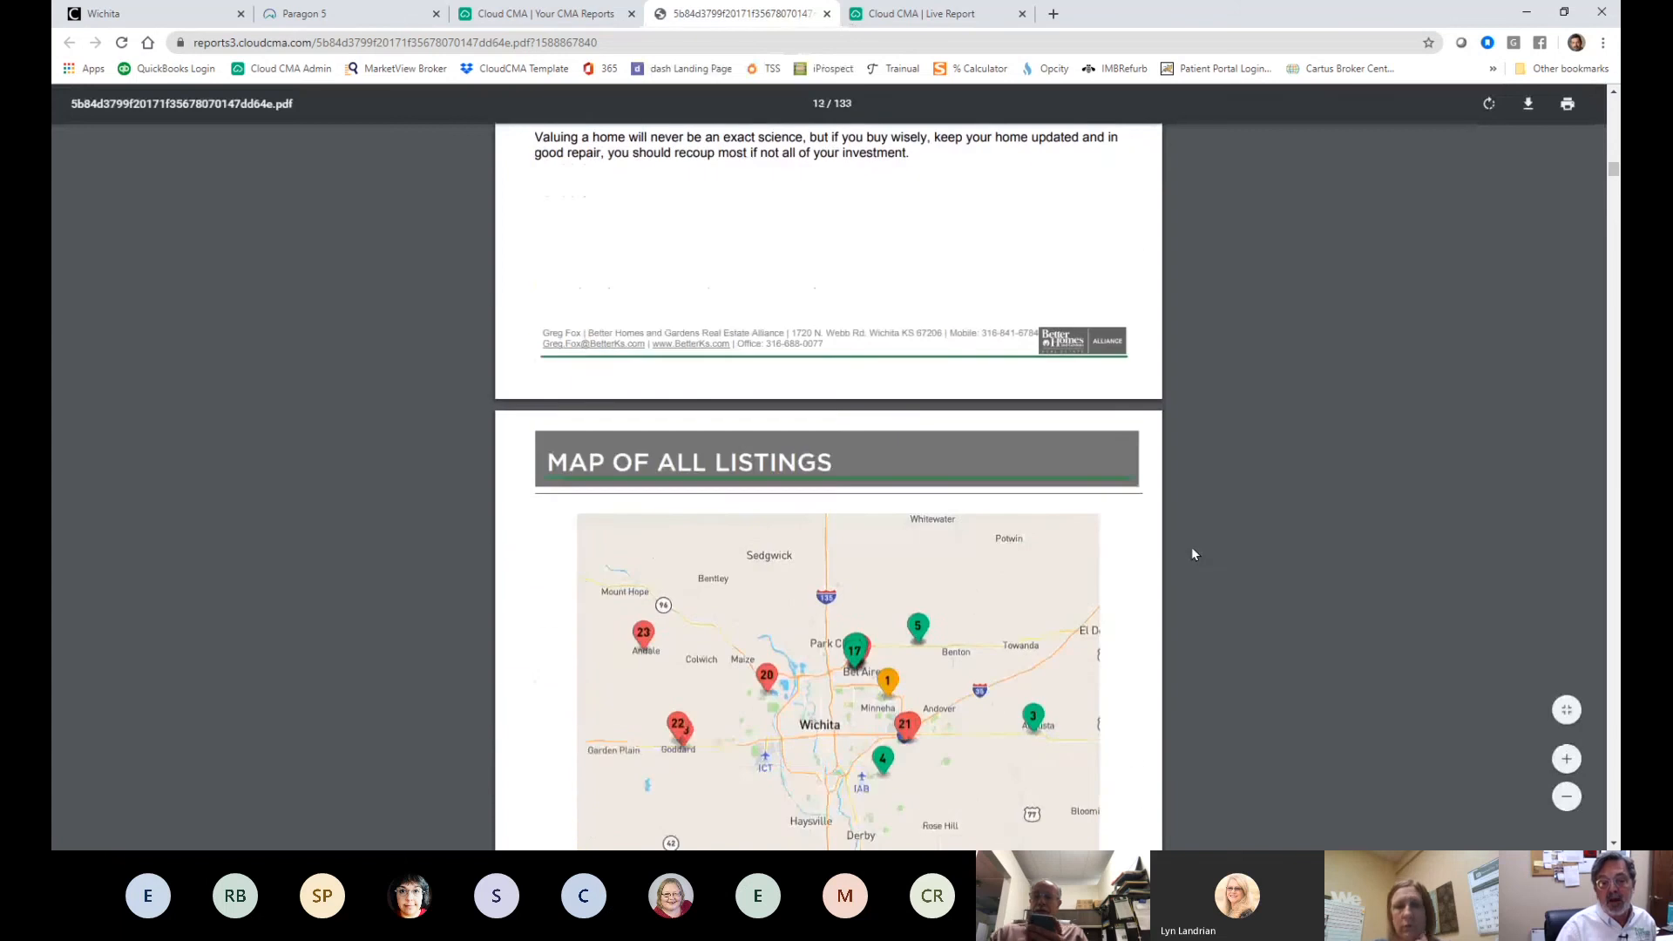
scroll(1192, 549, "up", 9)
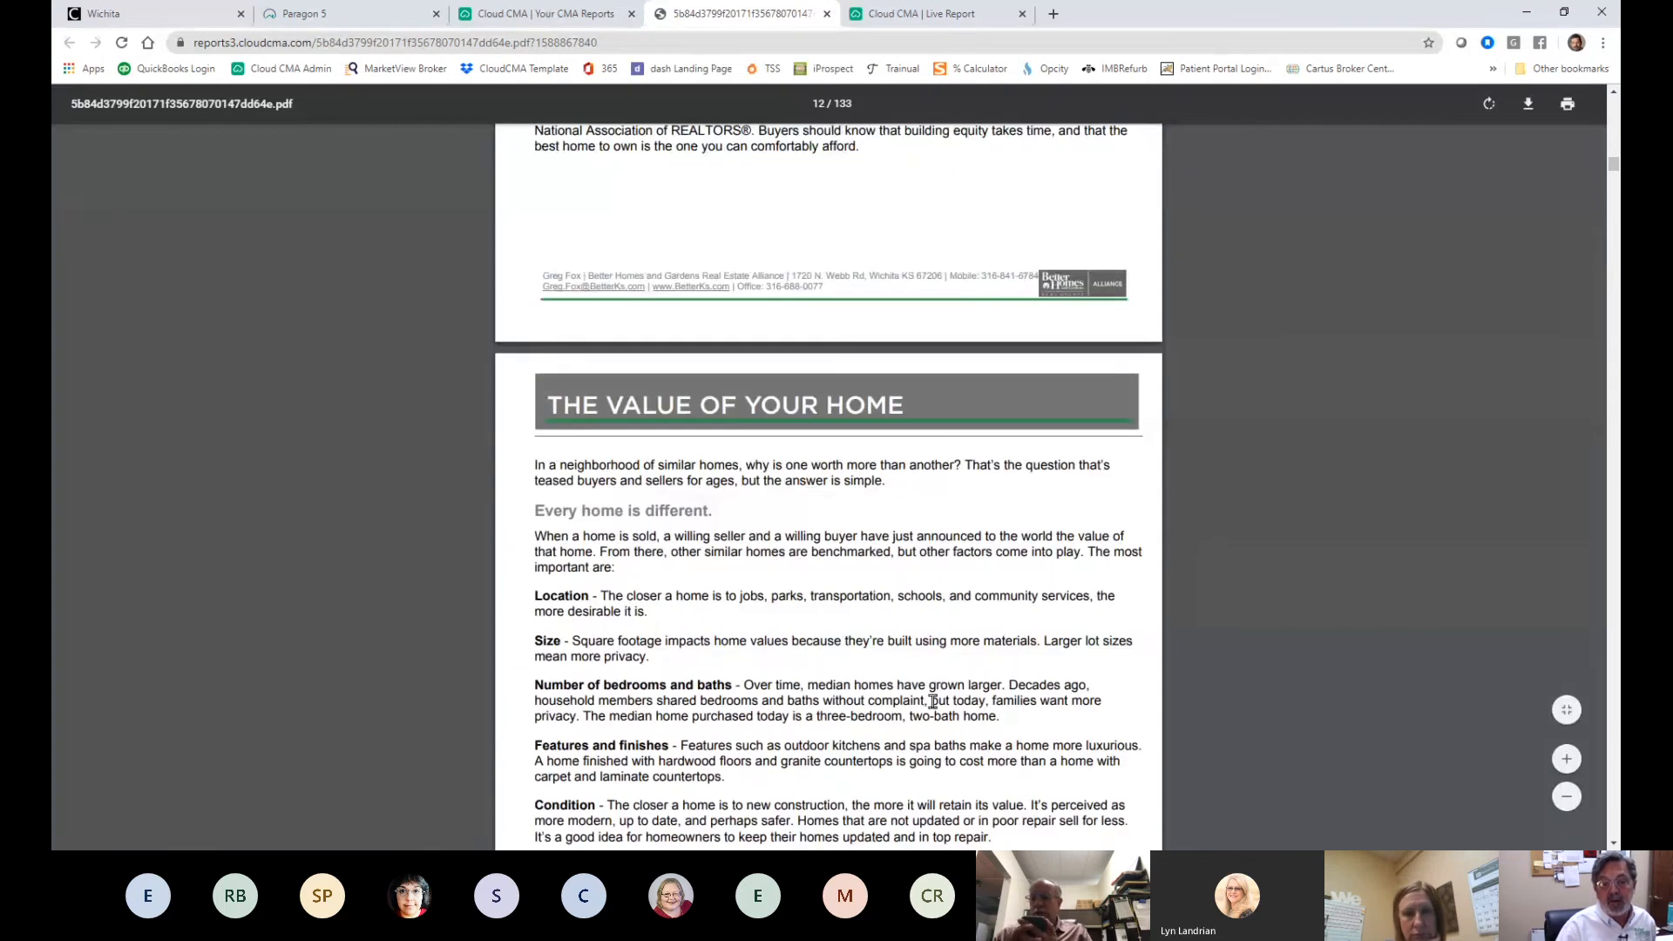
scroll(933, 701, "up", 10)
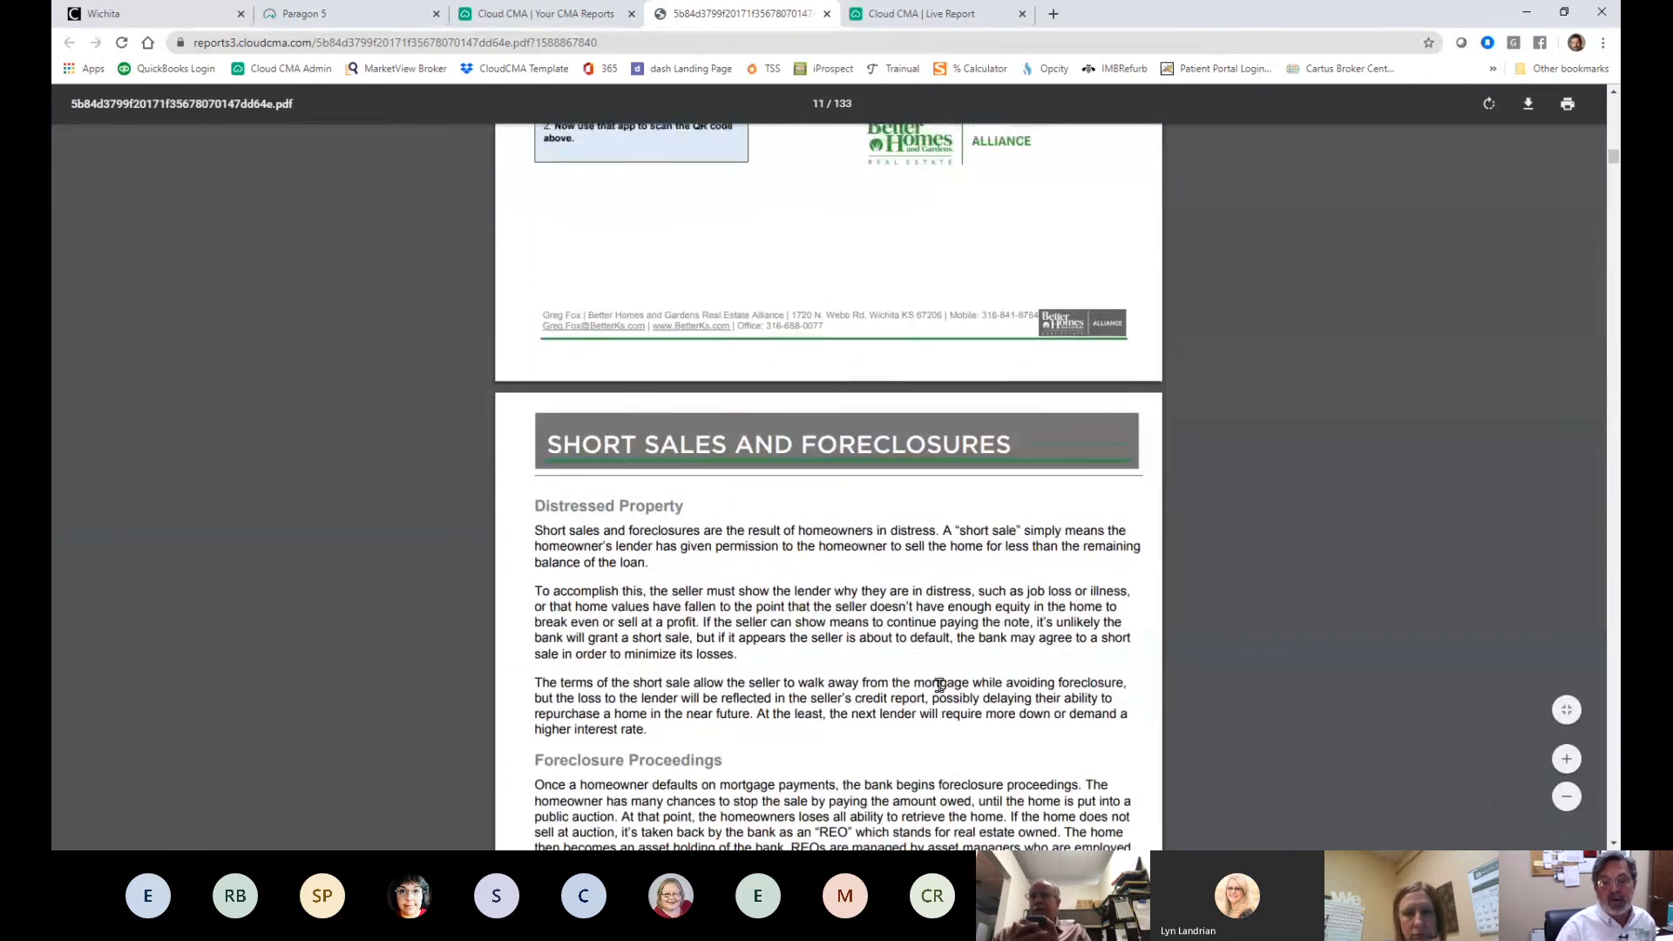
scroll(940, 685, "up", 20)
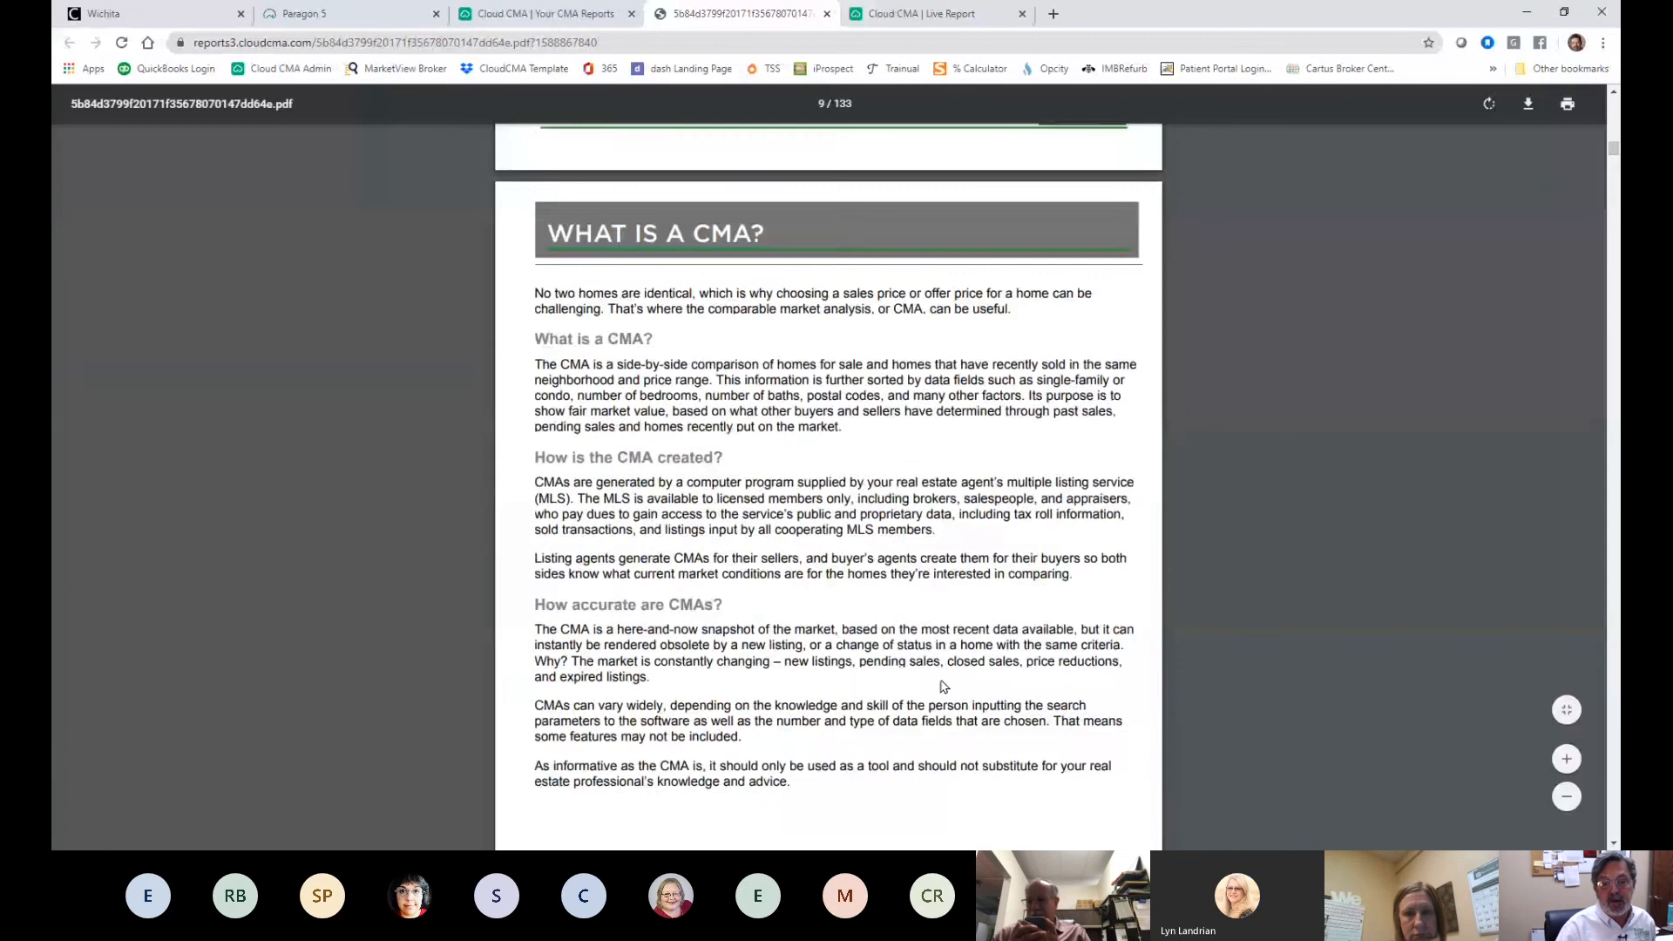
scroll(941, 688, "down", 20)
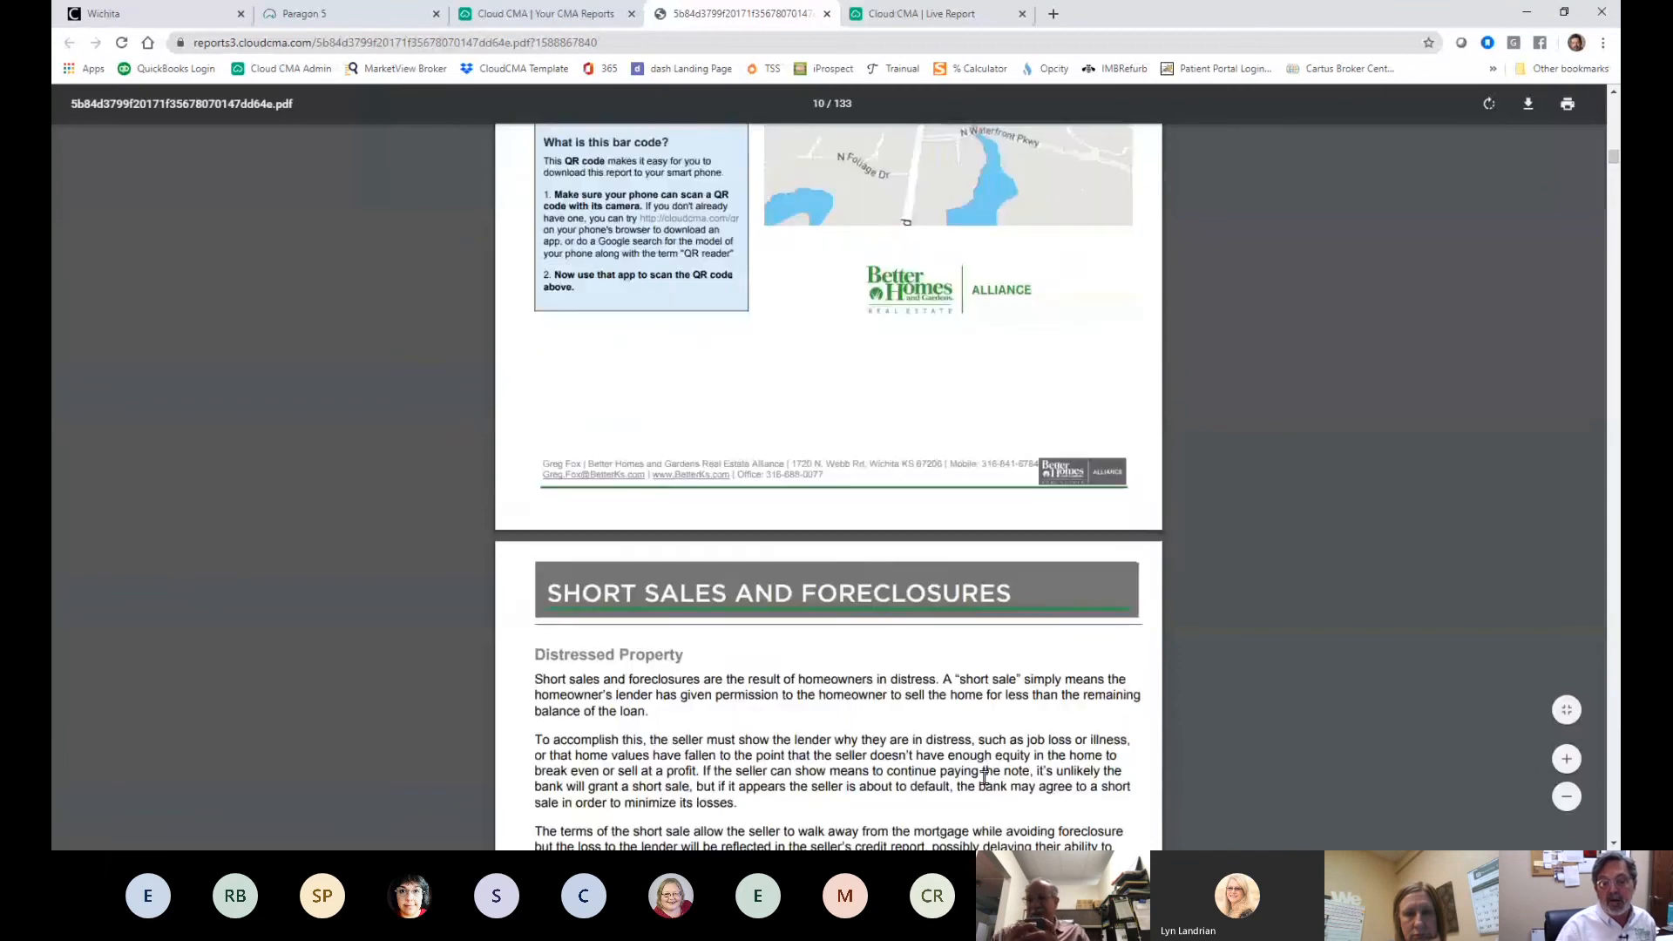
scroll(1005, 771, "down", 18)
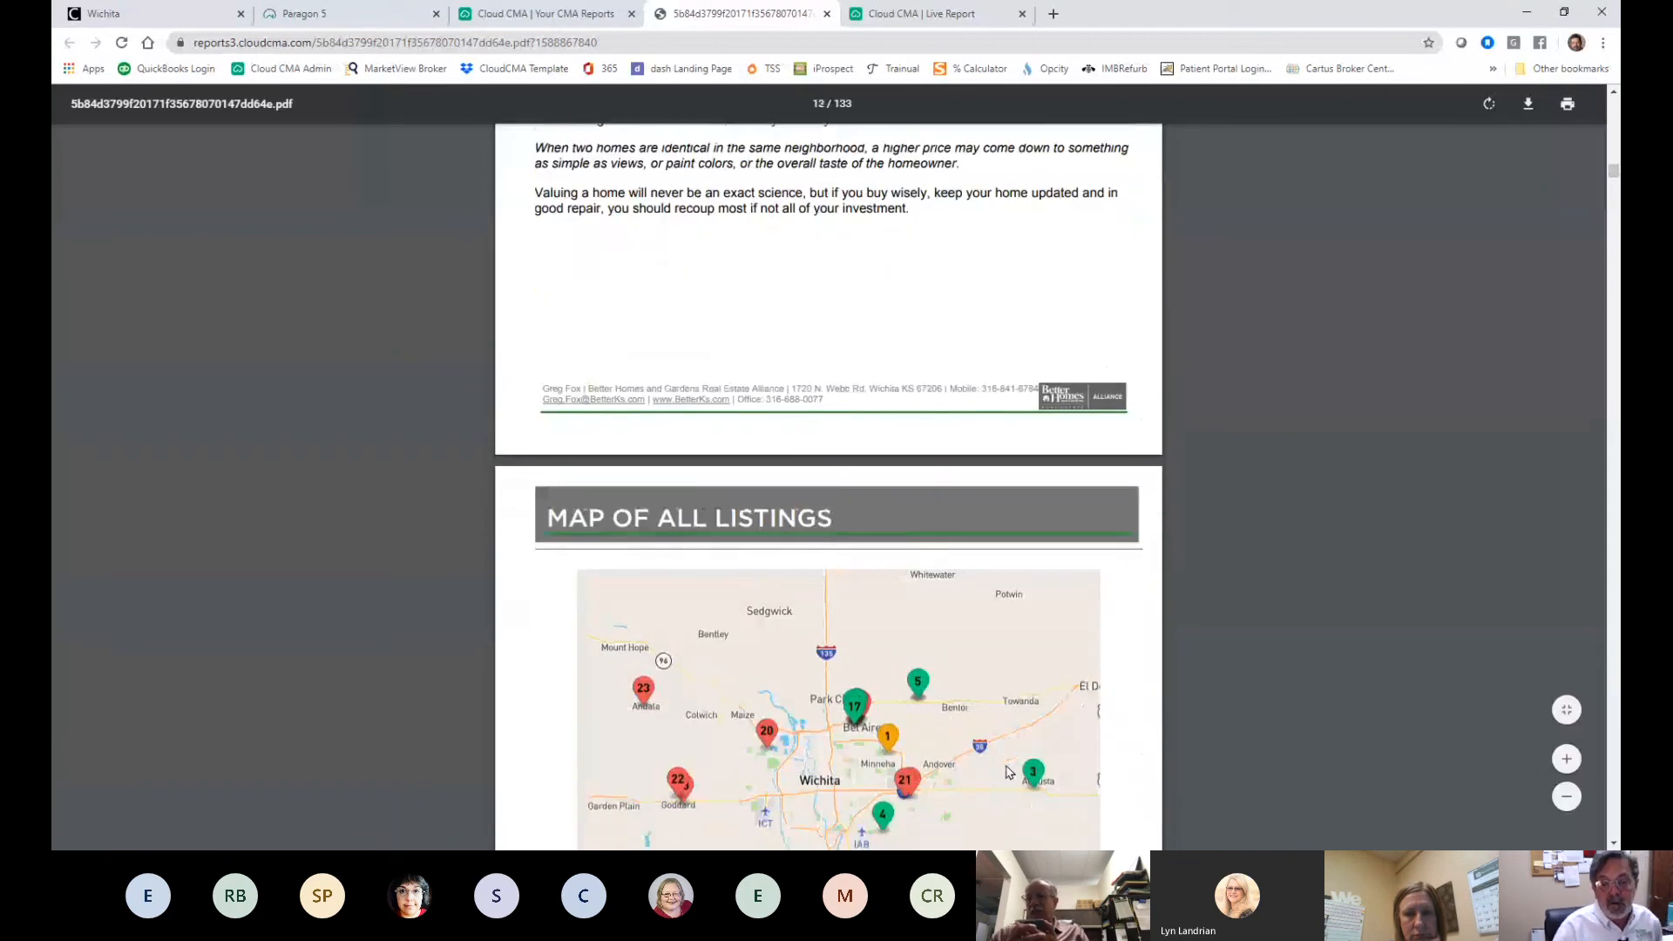
scroll(1009, 771, "down", 16)
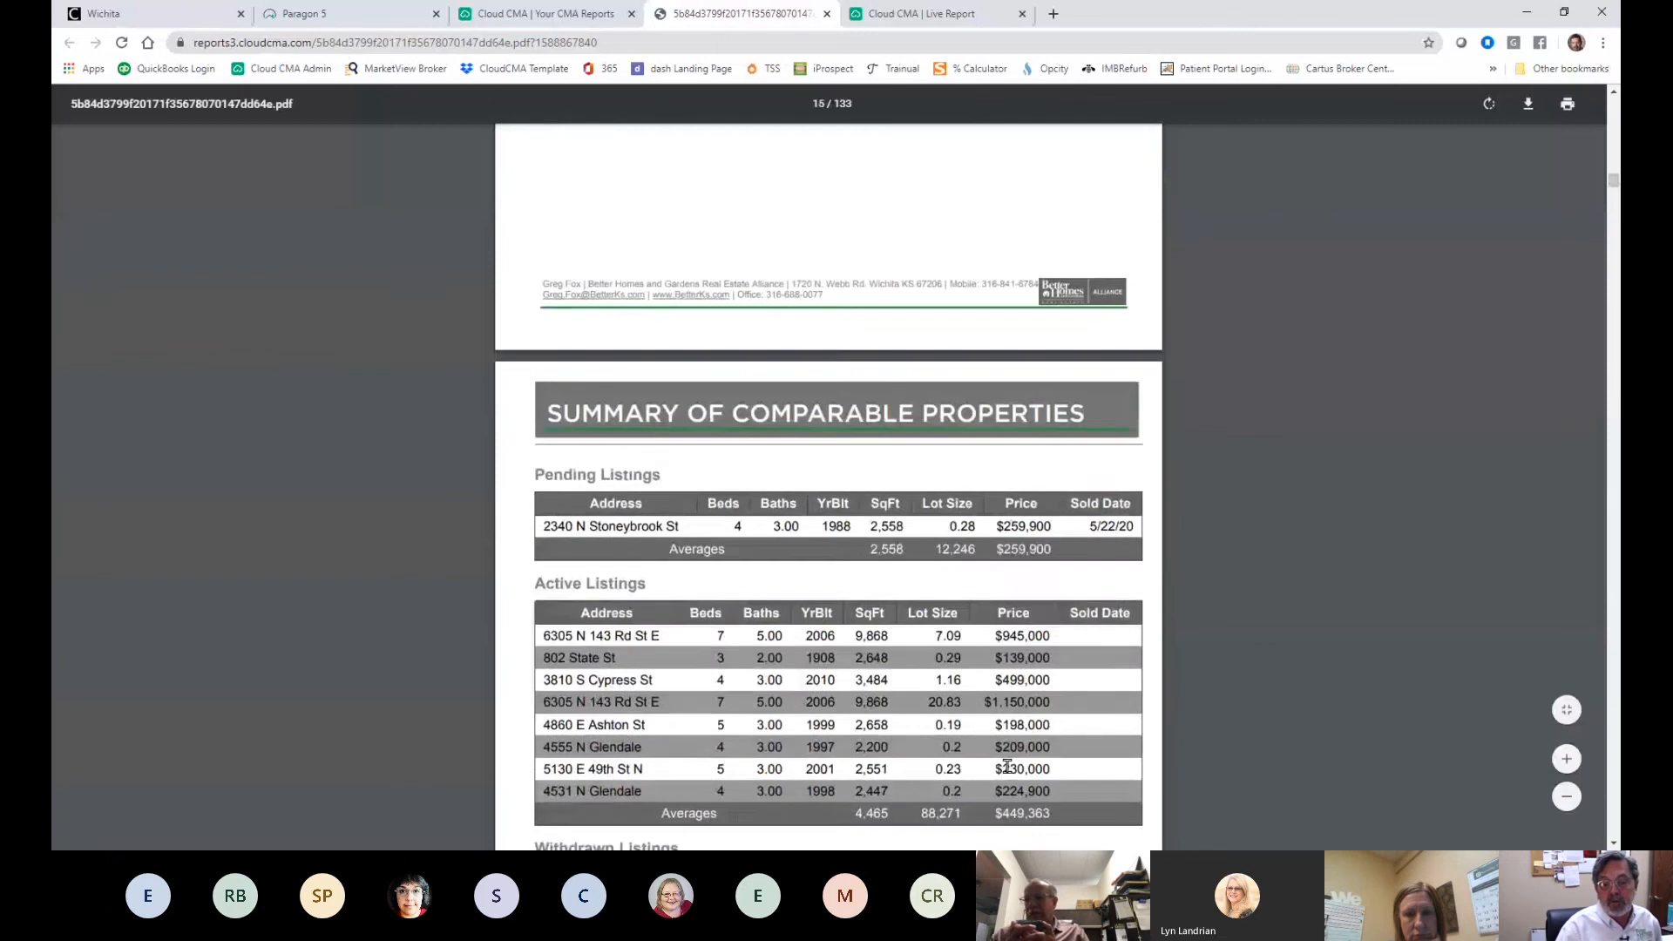
scroll(1009, 771, "down", 18)
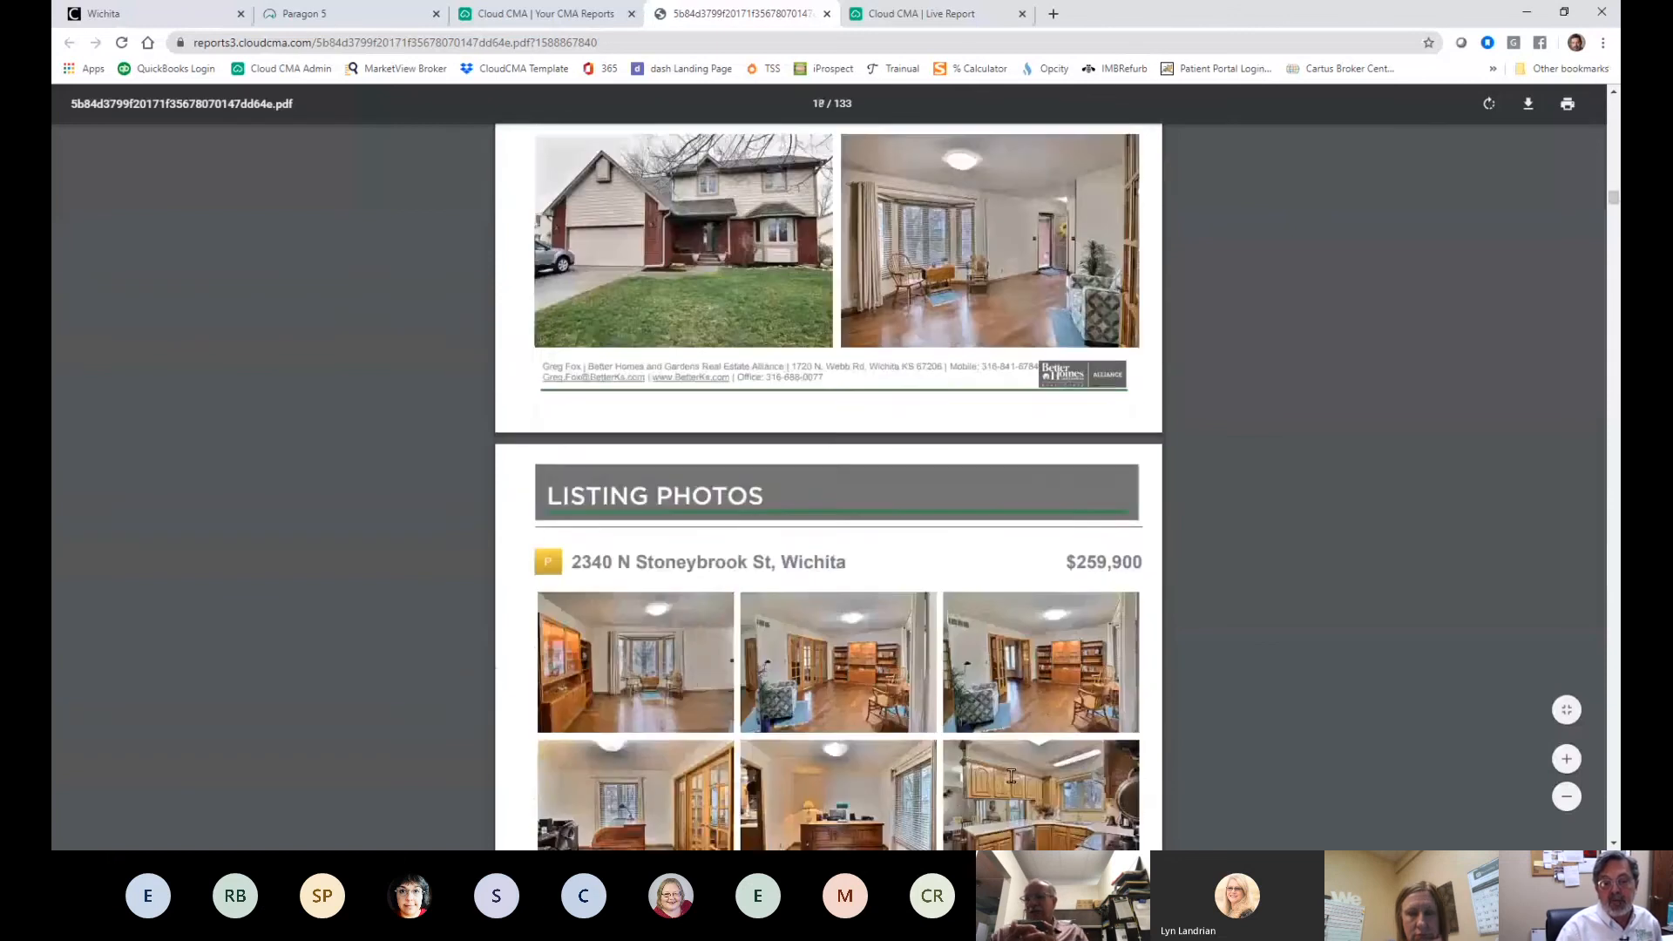
scroll(1011, 776, "down", 18)
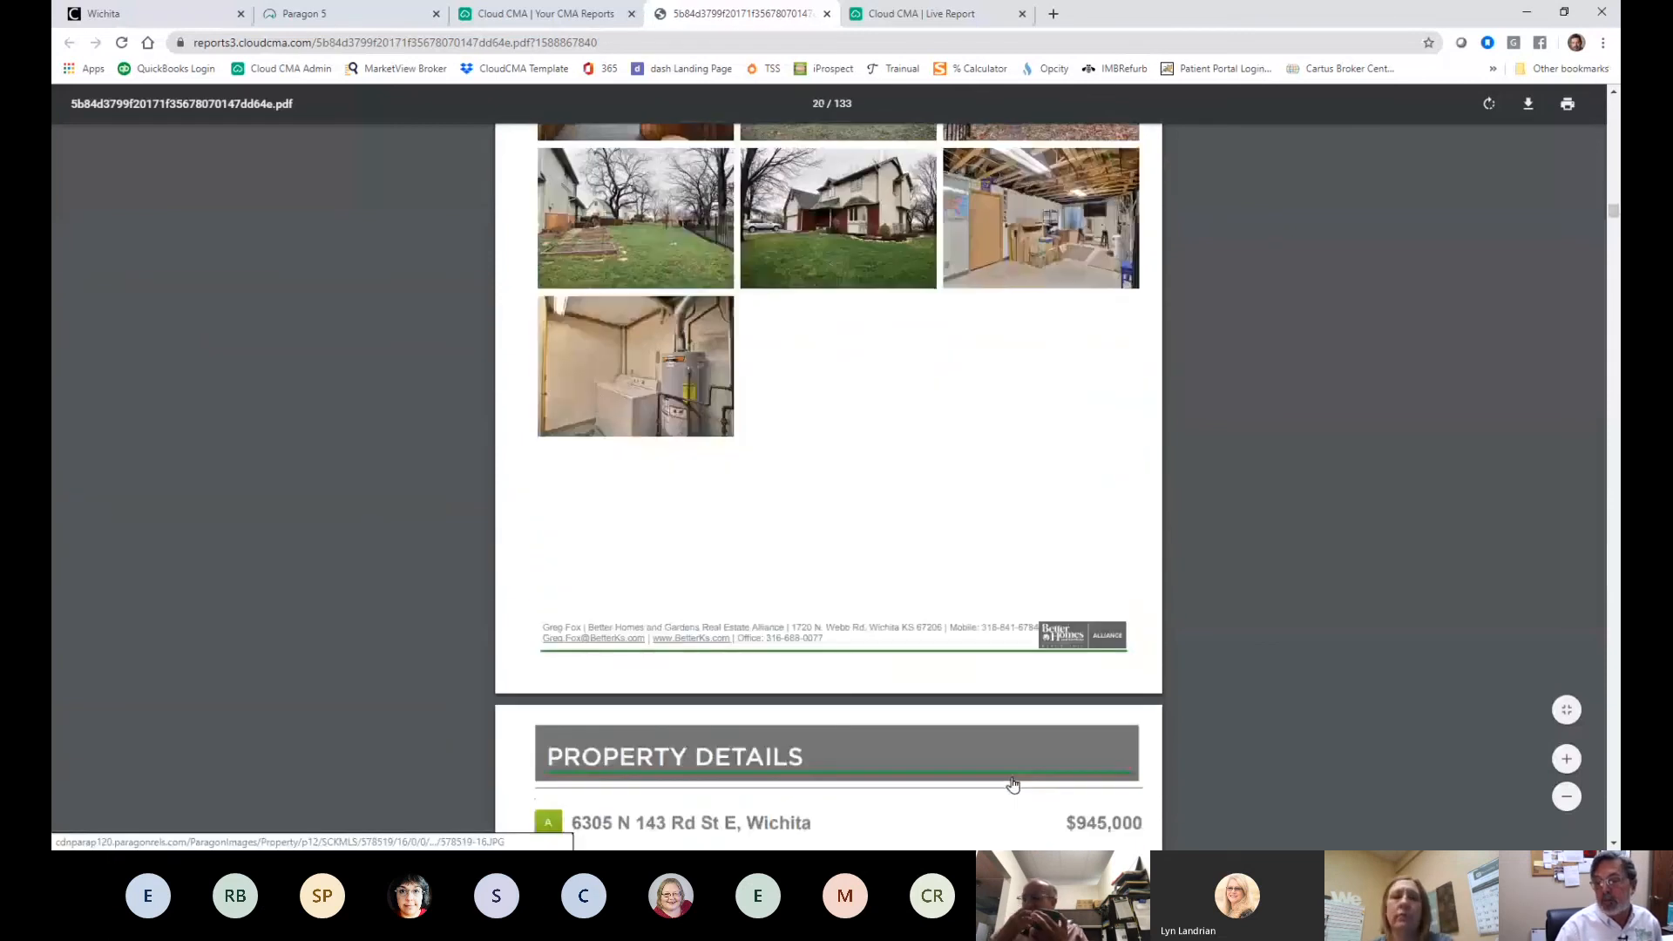
scroll(1027, 782, "down", 6)
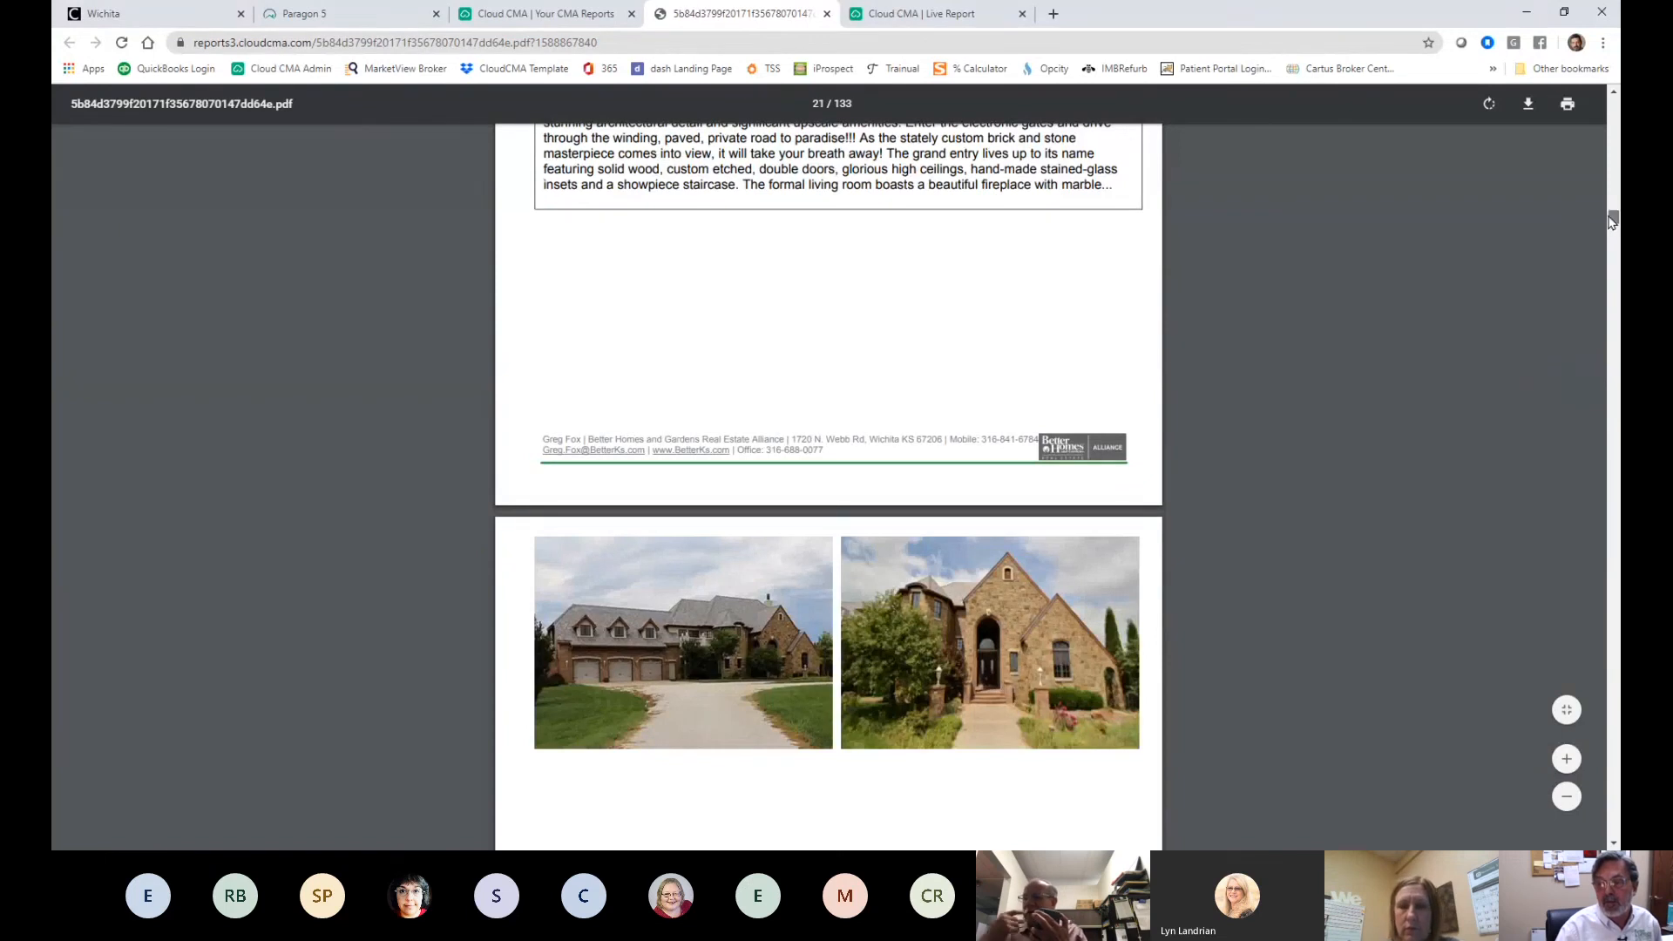
- Jump ahead in the 133-page PDF to Commission Distribution and page 127, Intelligent Pricing
left_click_drag(1614, 218, 1617, 565)
scroll(1333, 543, "down", 4)
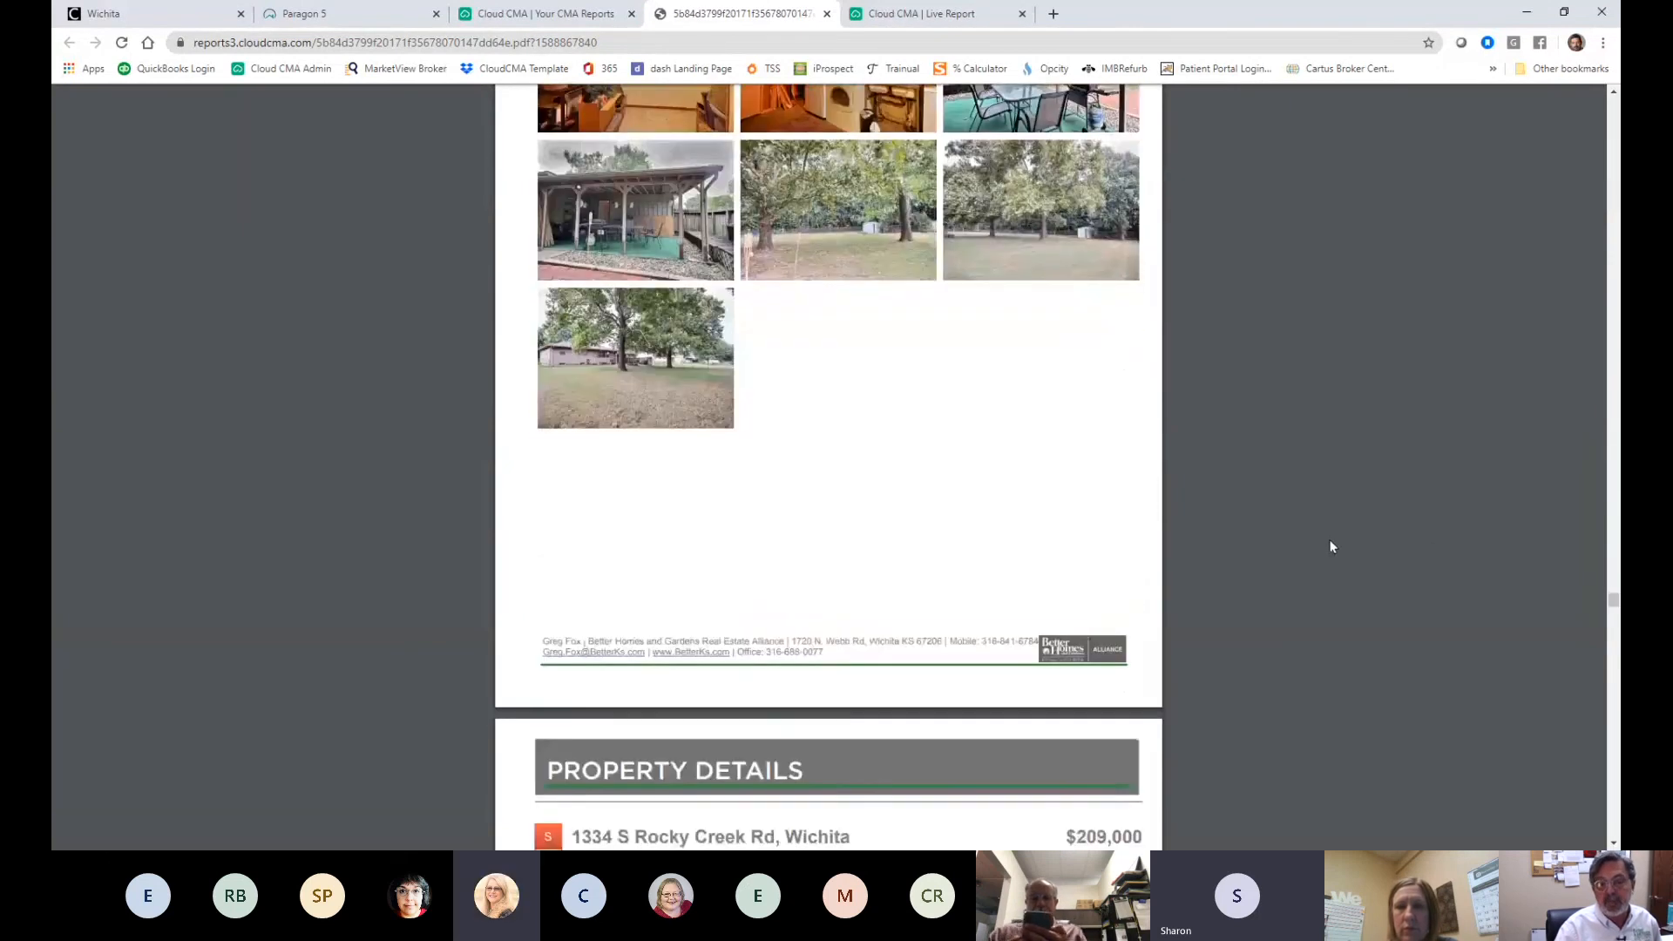
scroll(1329, 550, "down", 6)
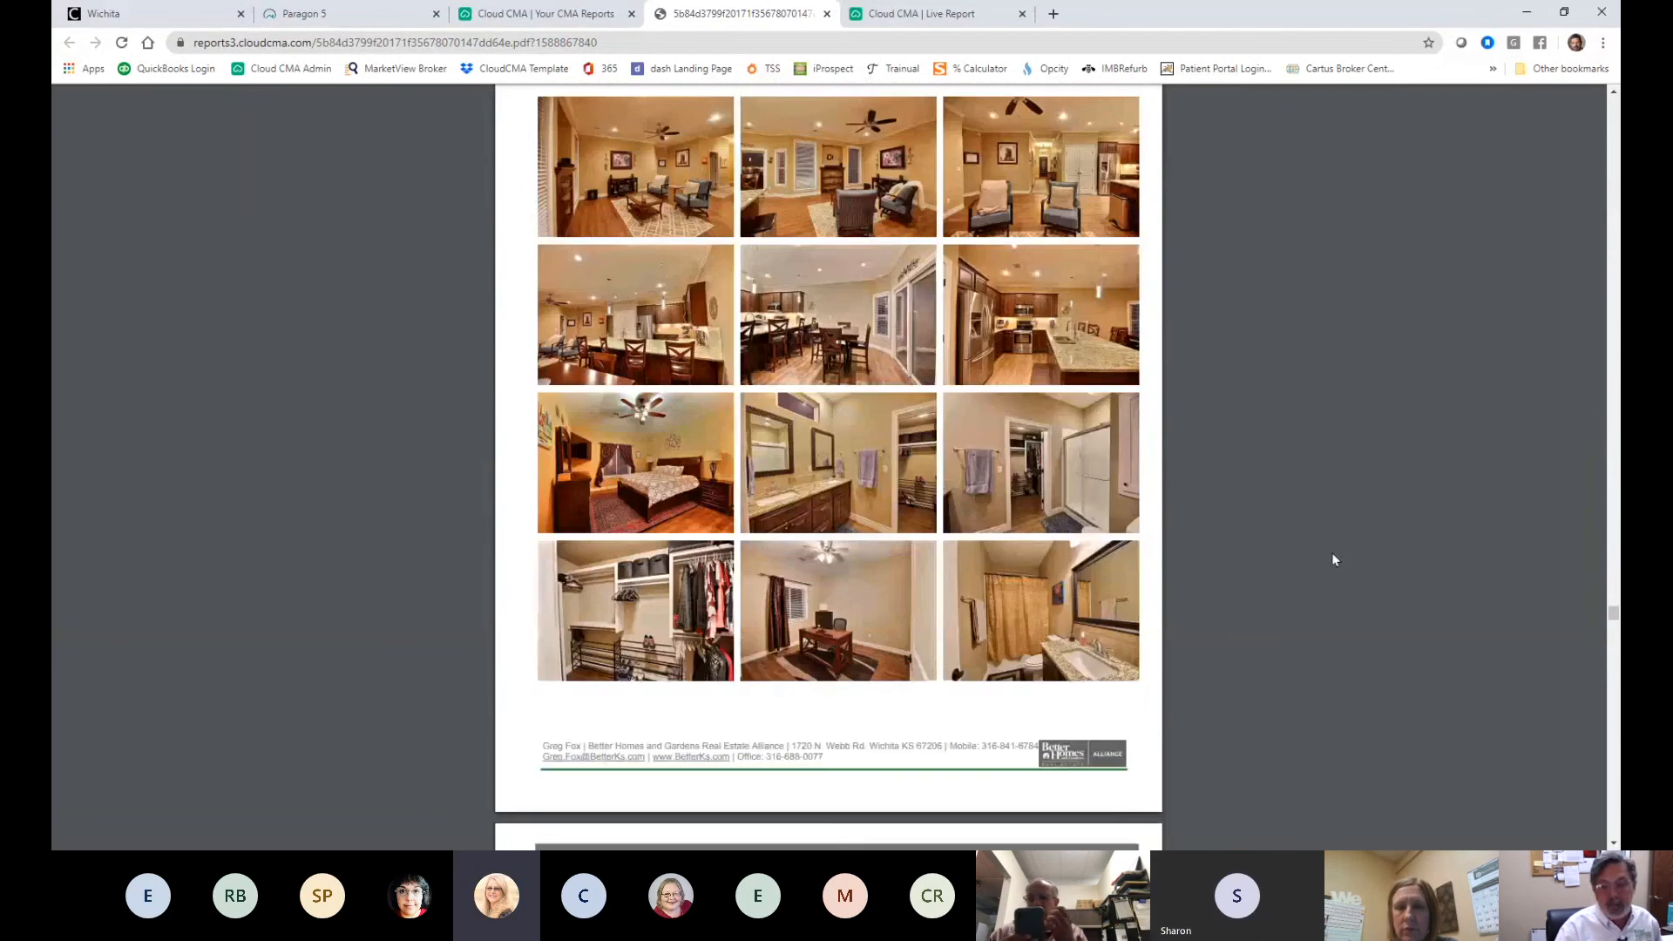
scroll(1334, 559, "down", 15)
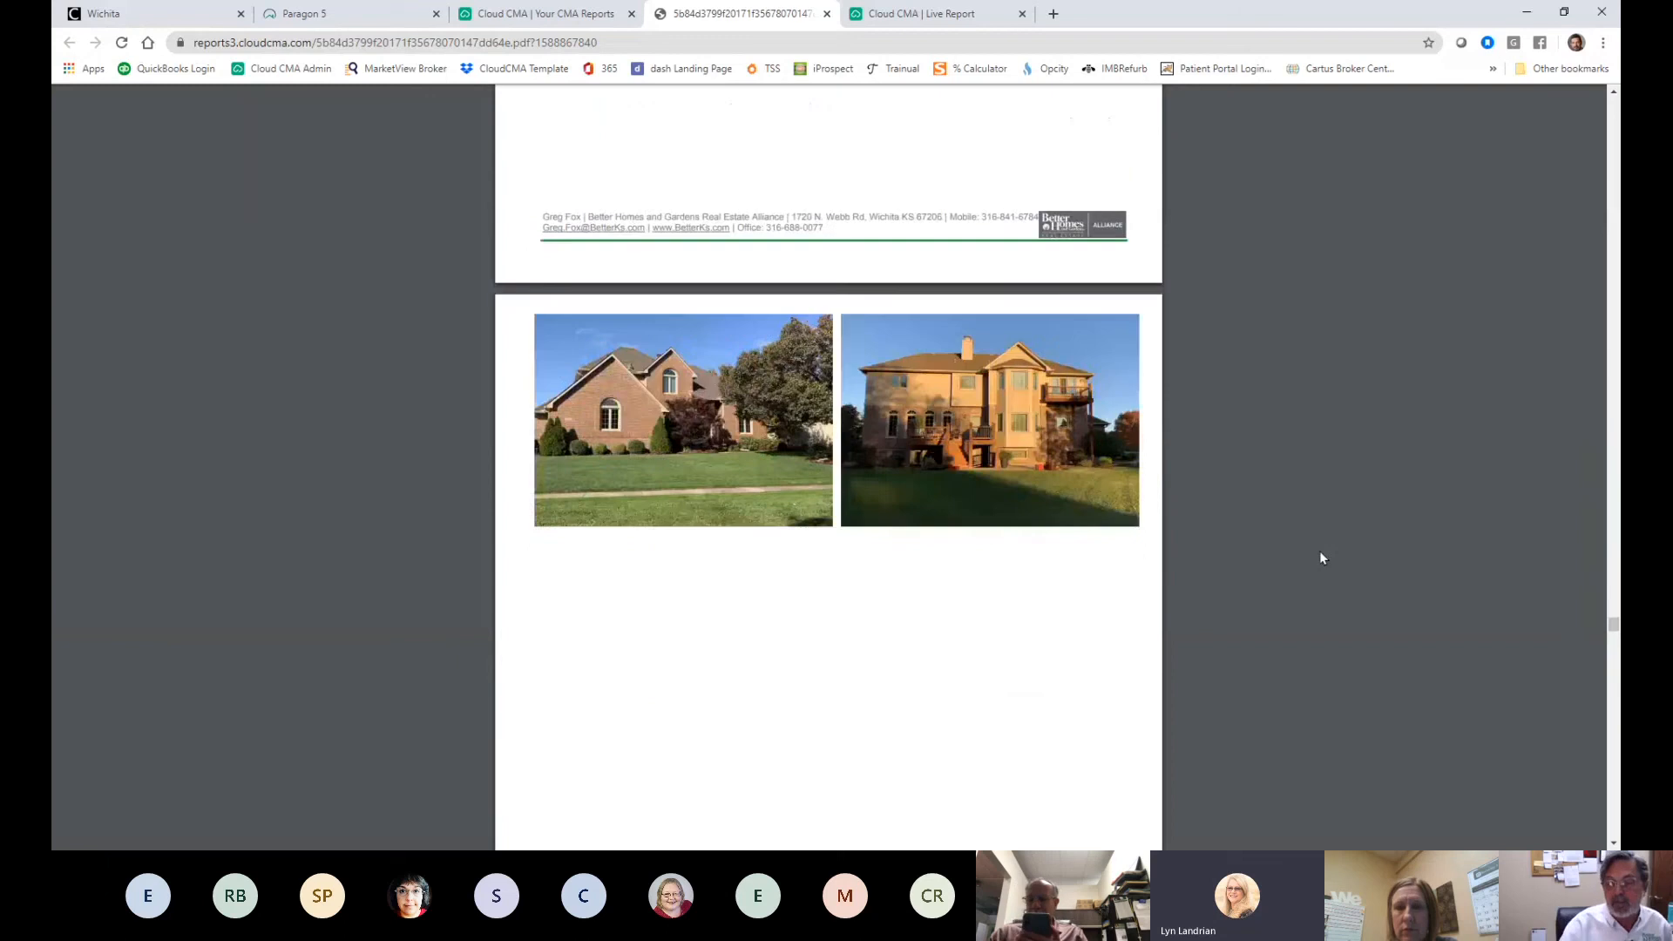
scroll(1321, 557, "down", 20)
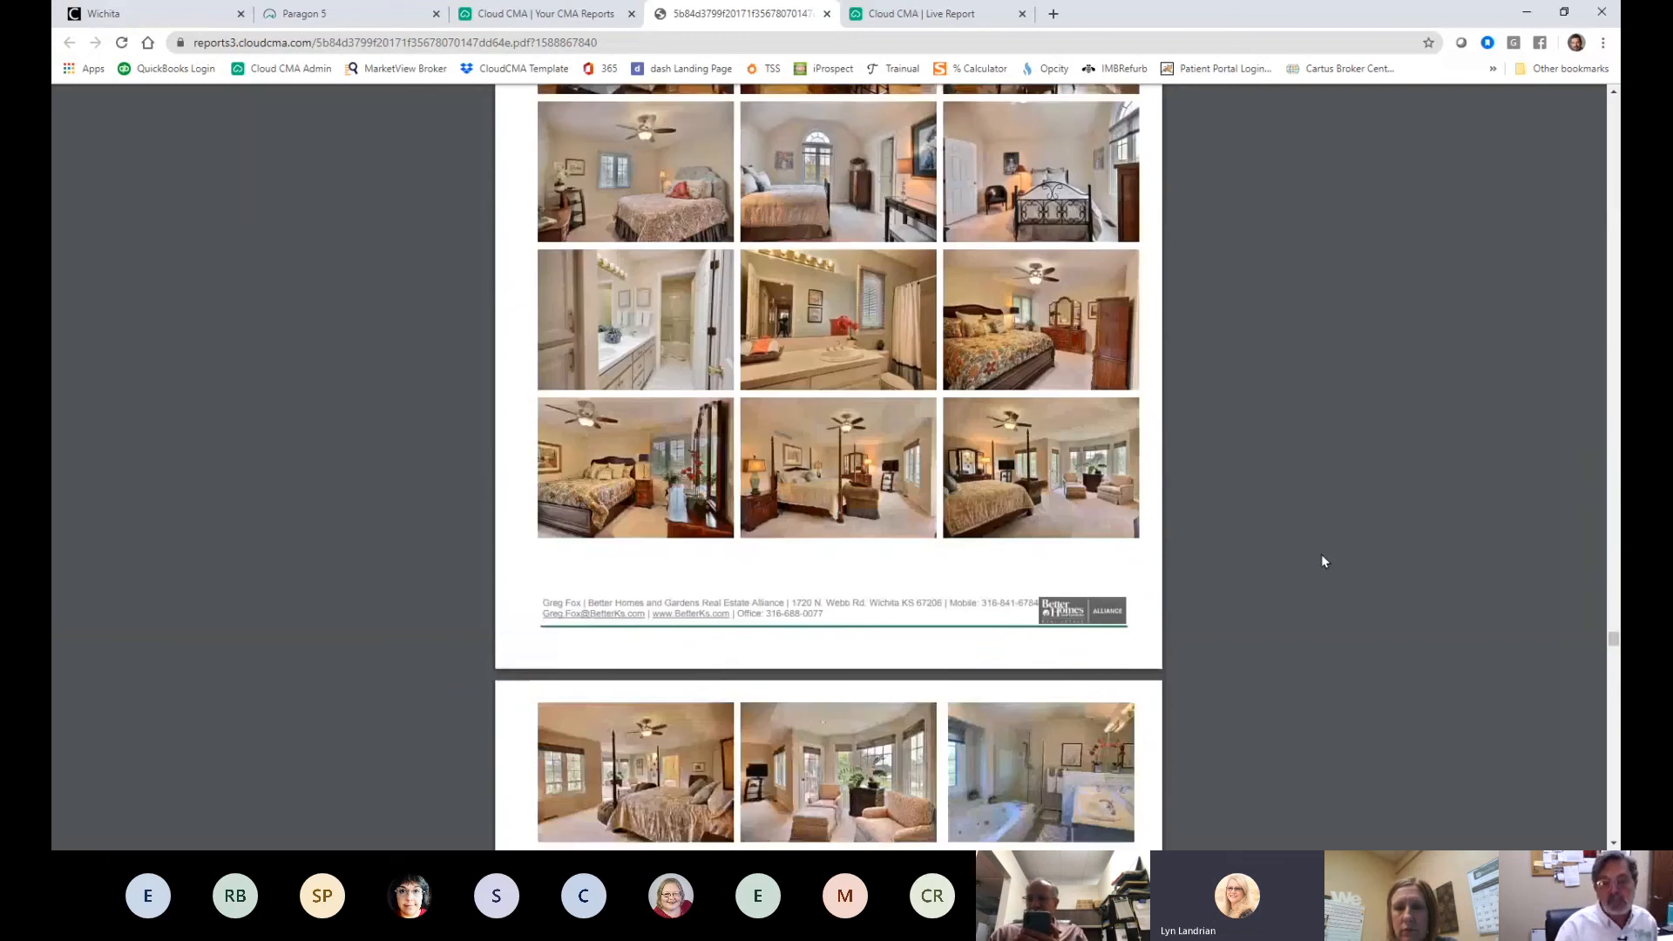
scroll(1321, 558, "down", 15)
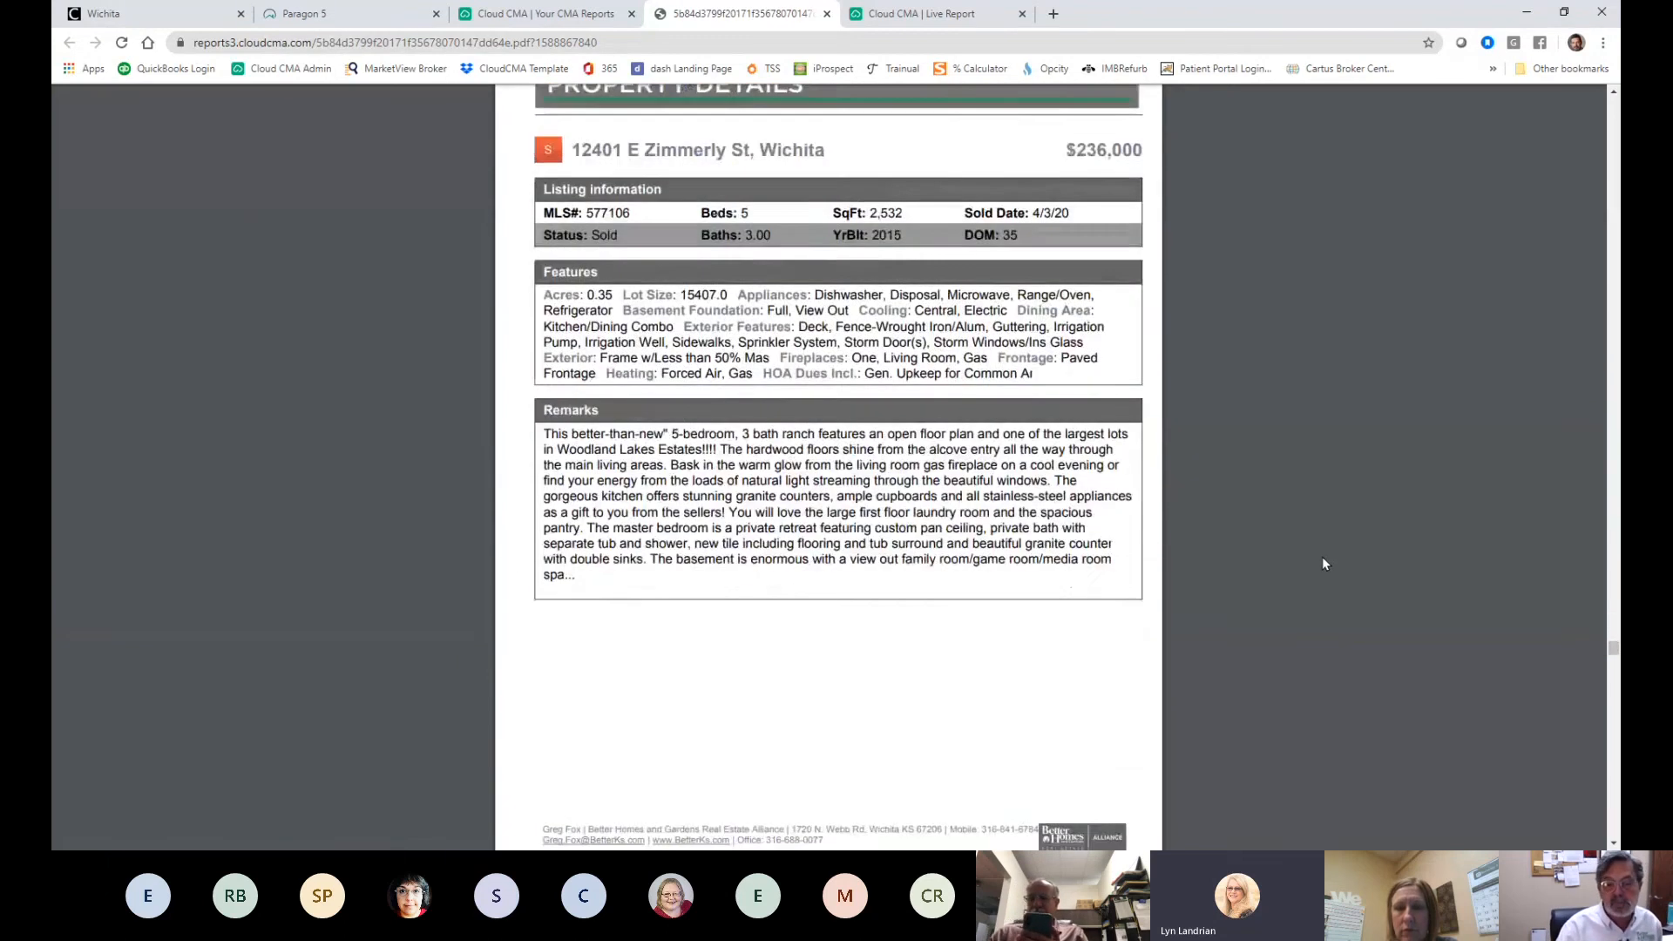
scroll(1323, 564, "down", 15)
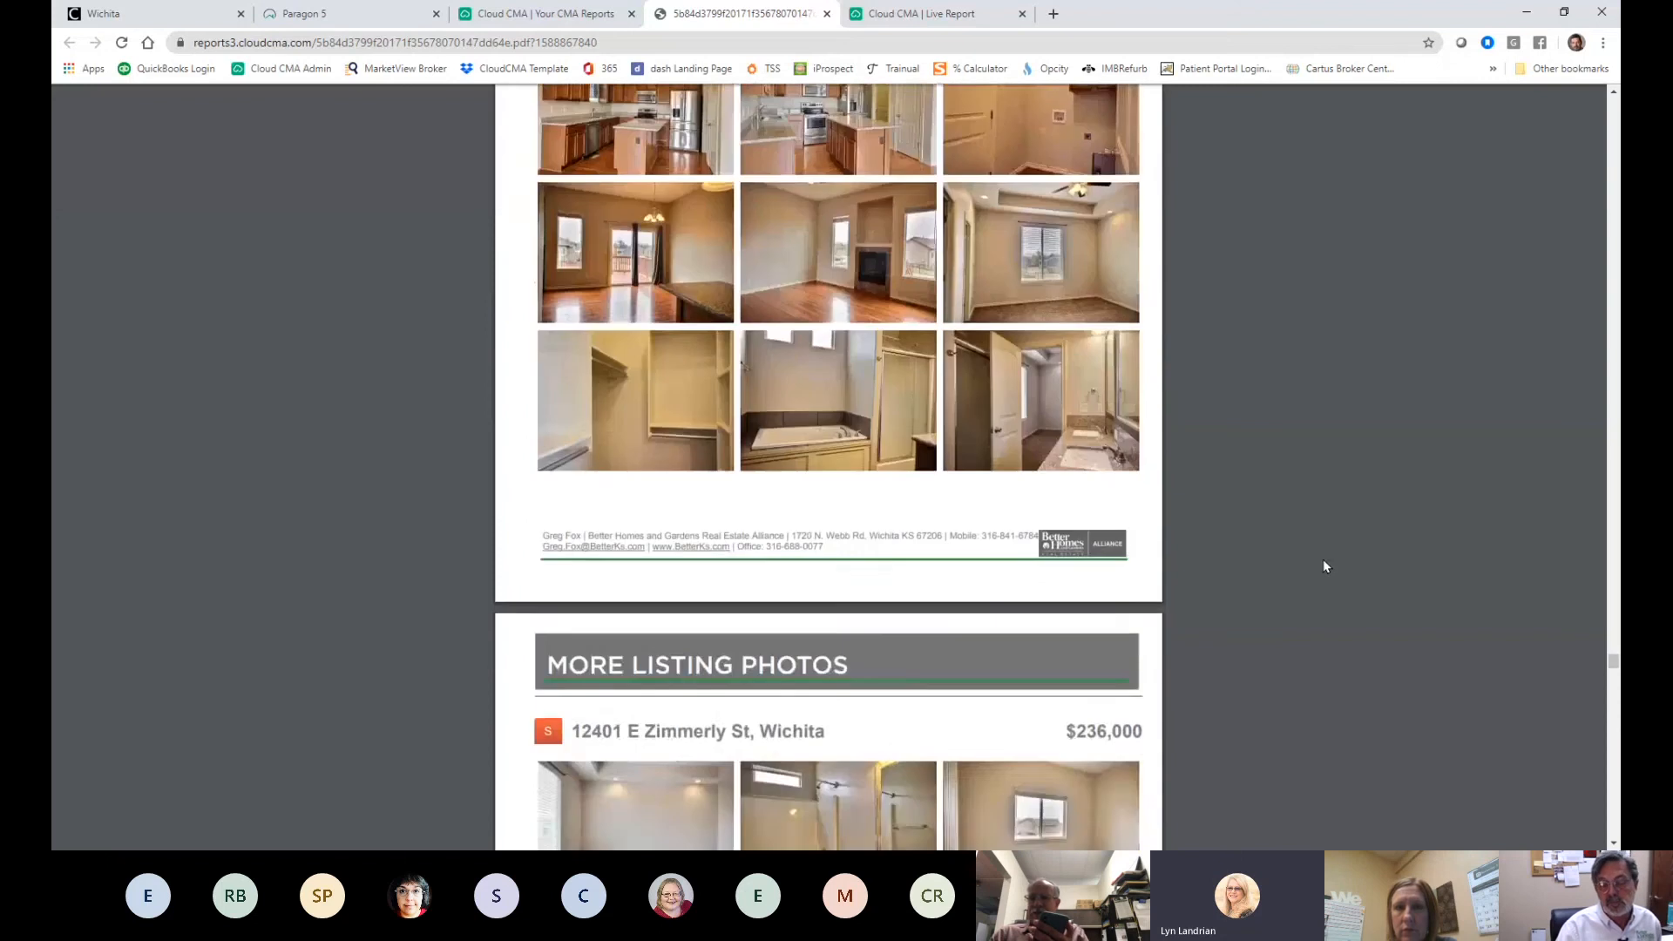
scroll(1323, 566, "down", 20)
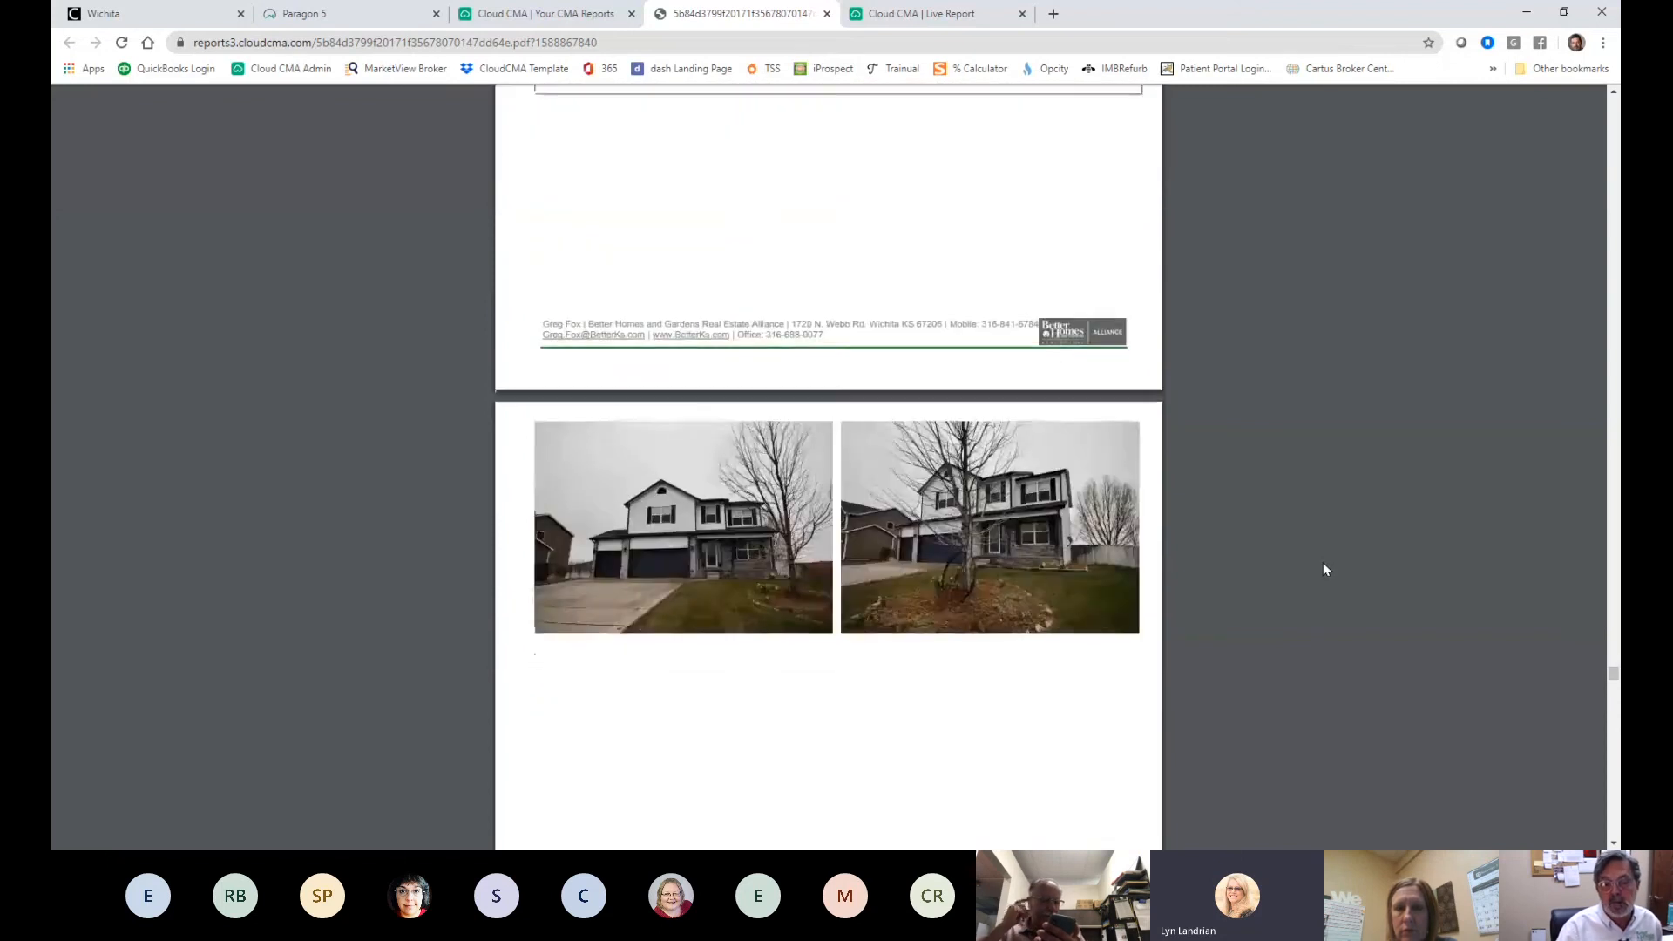
scroll(1323, 569, "down", 15)
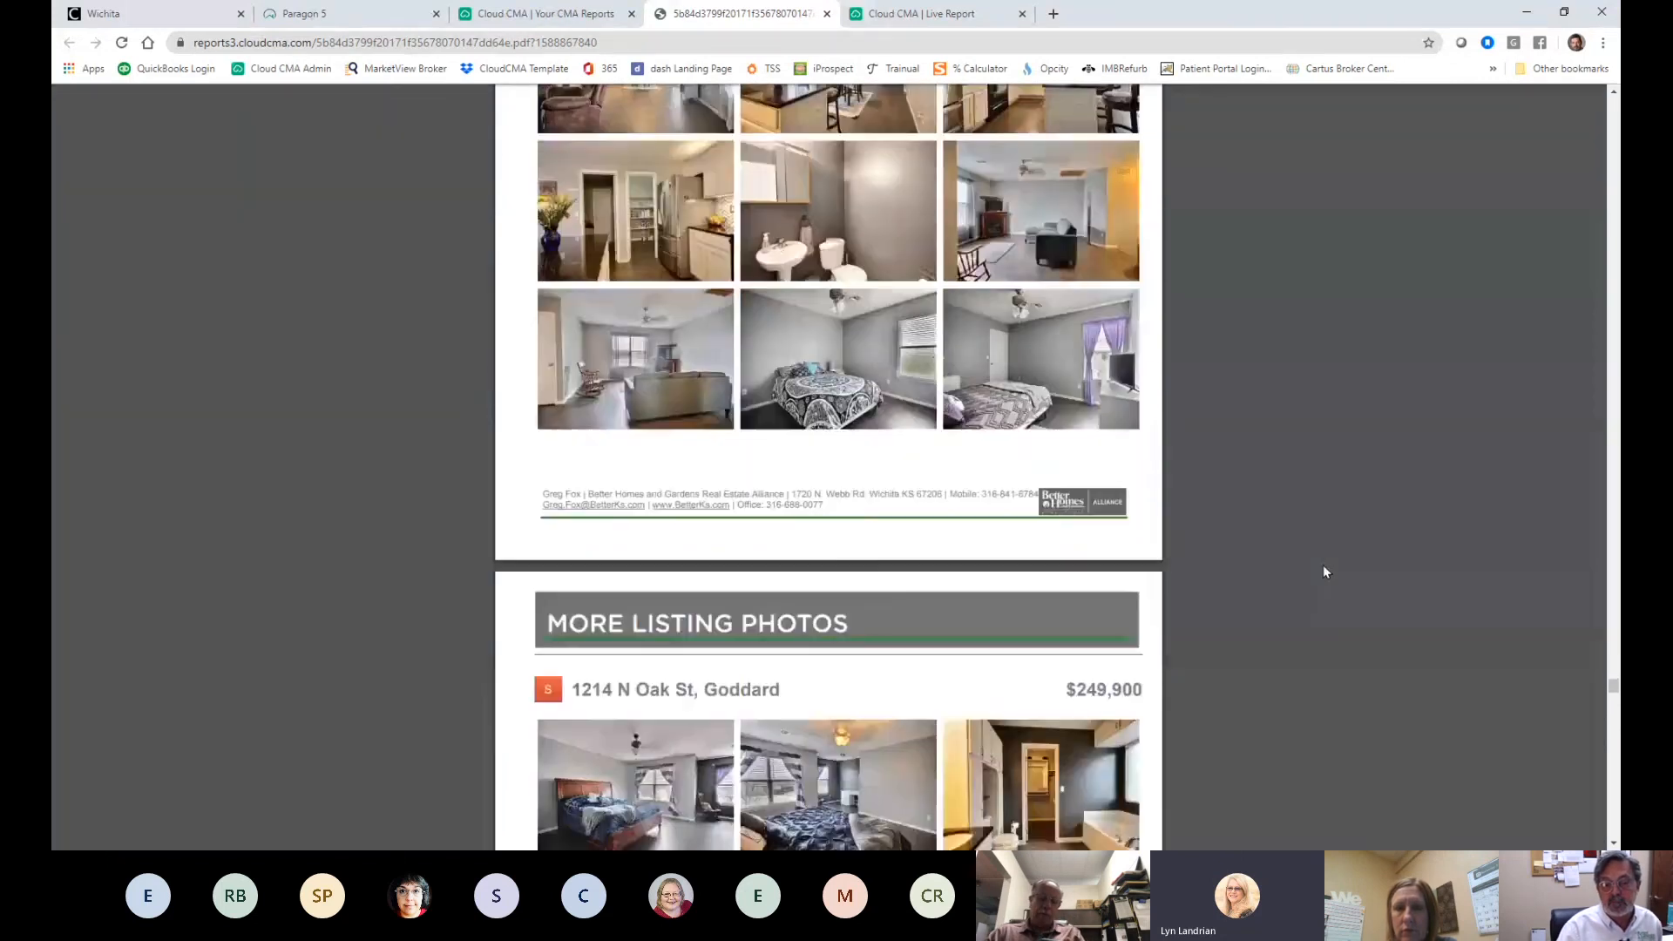
scroll(1323, 572, "down", 20)
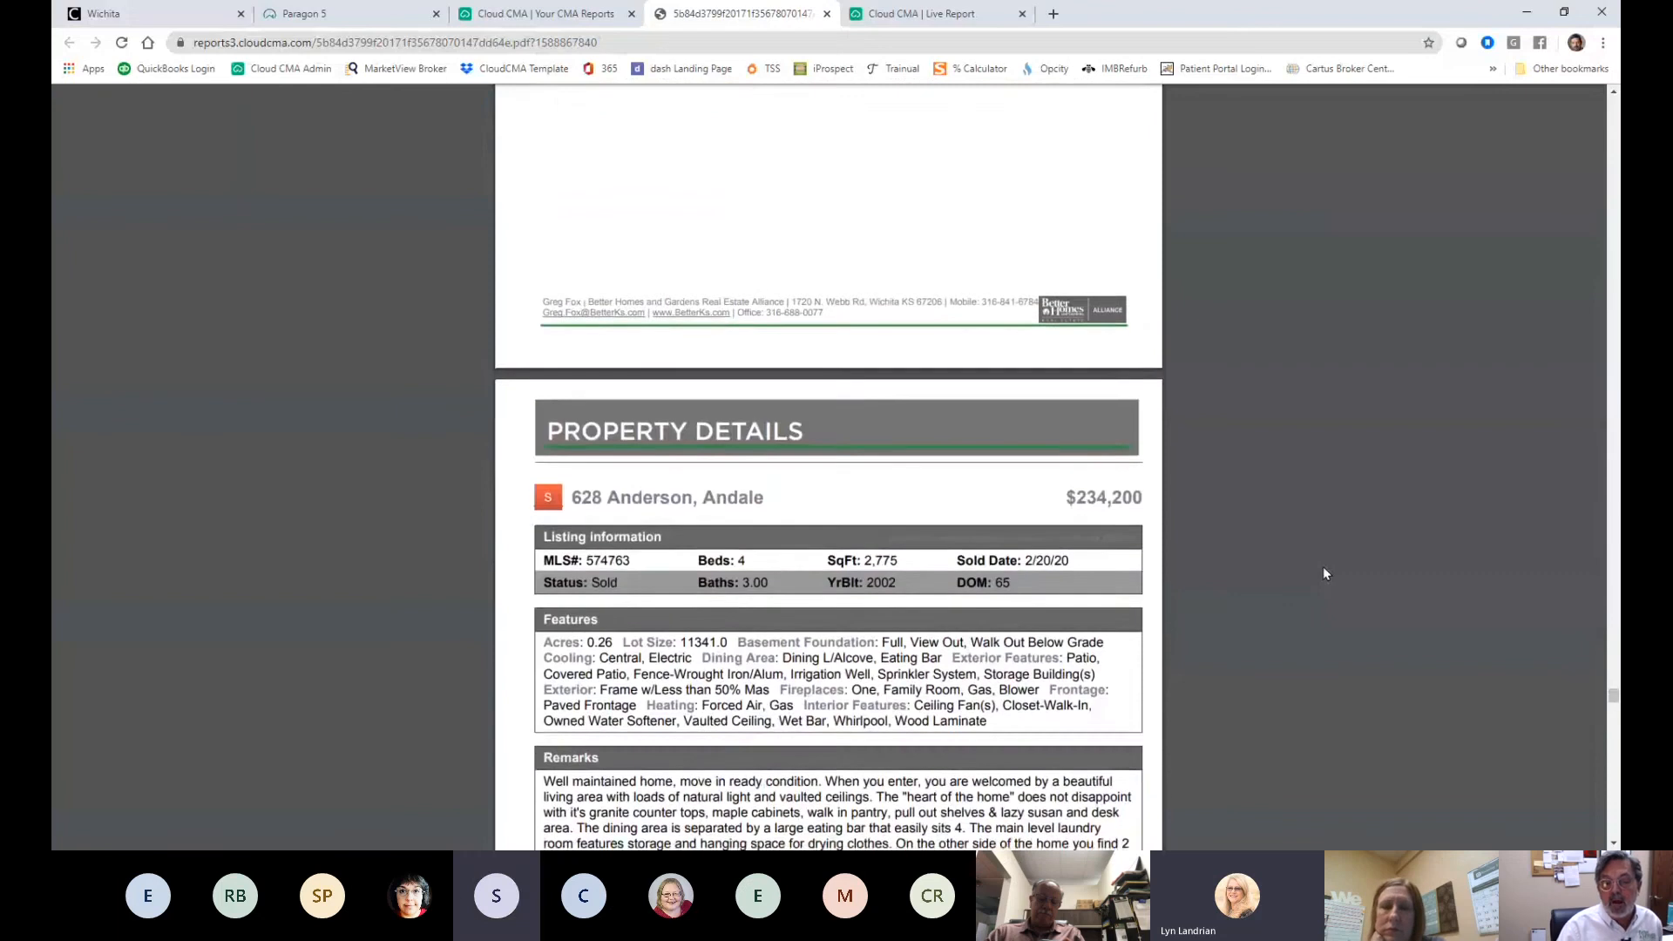
scroll(1323, 572, "down", 6)
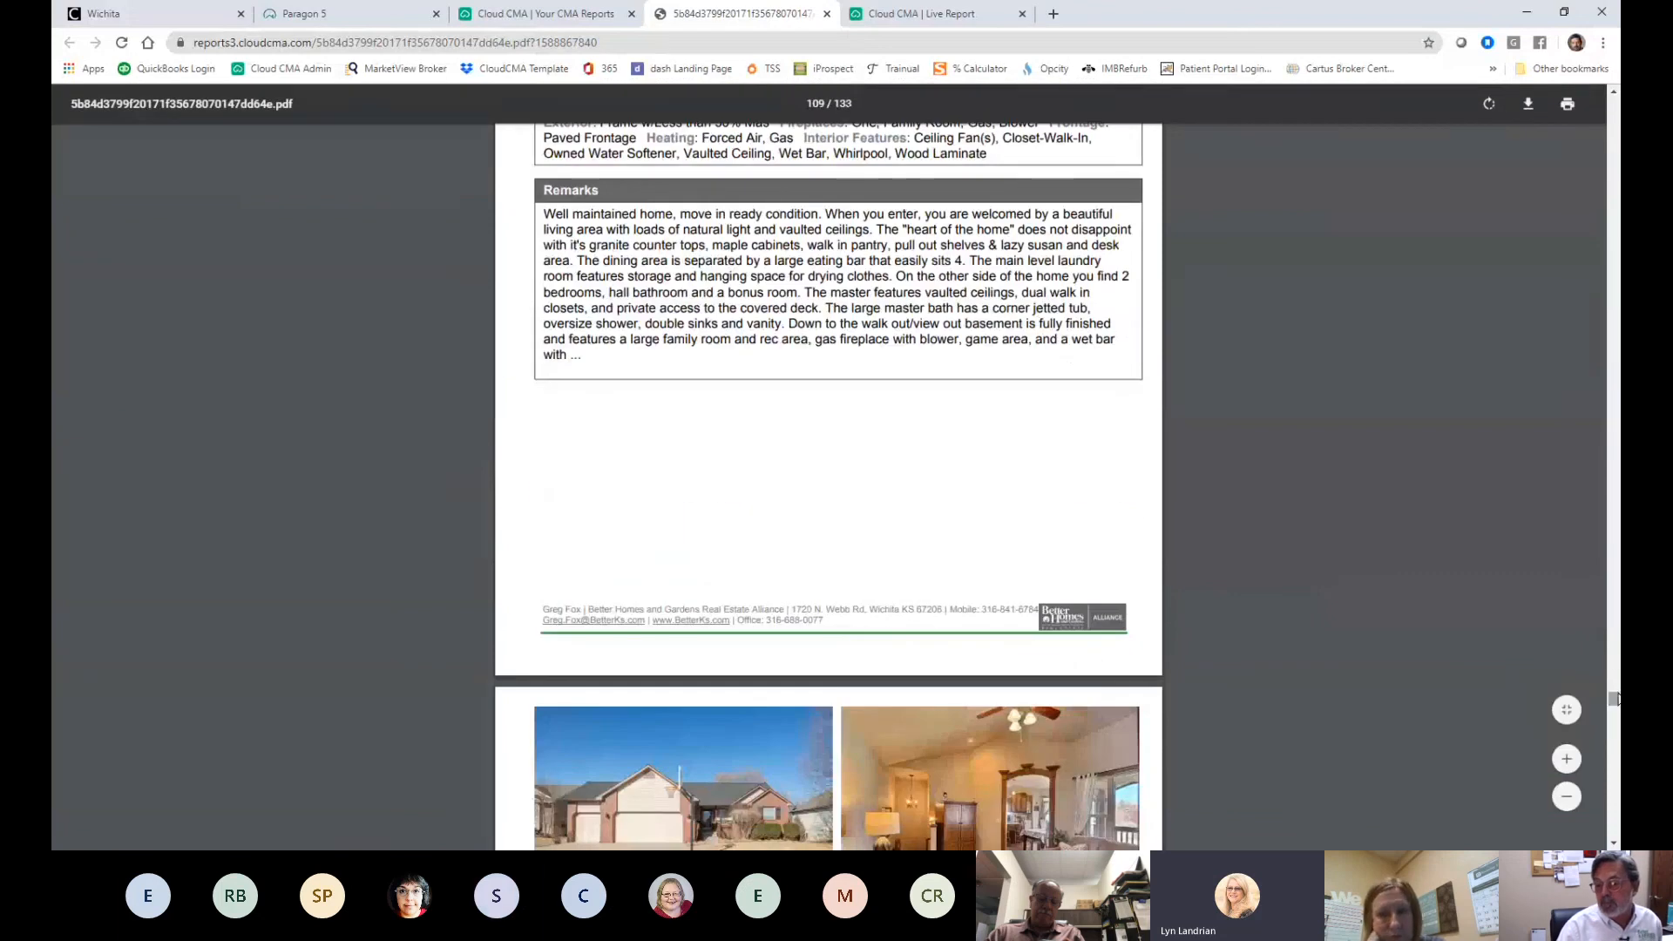
left_click_drag(1614, 697, 1614, 772)
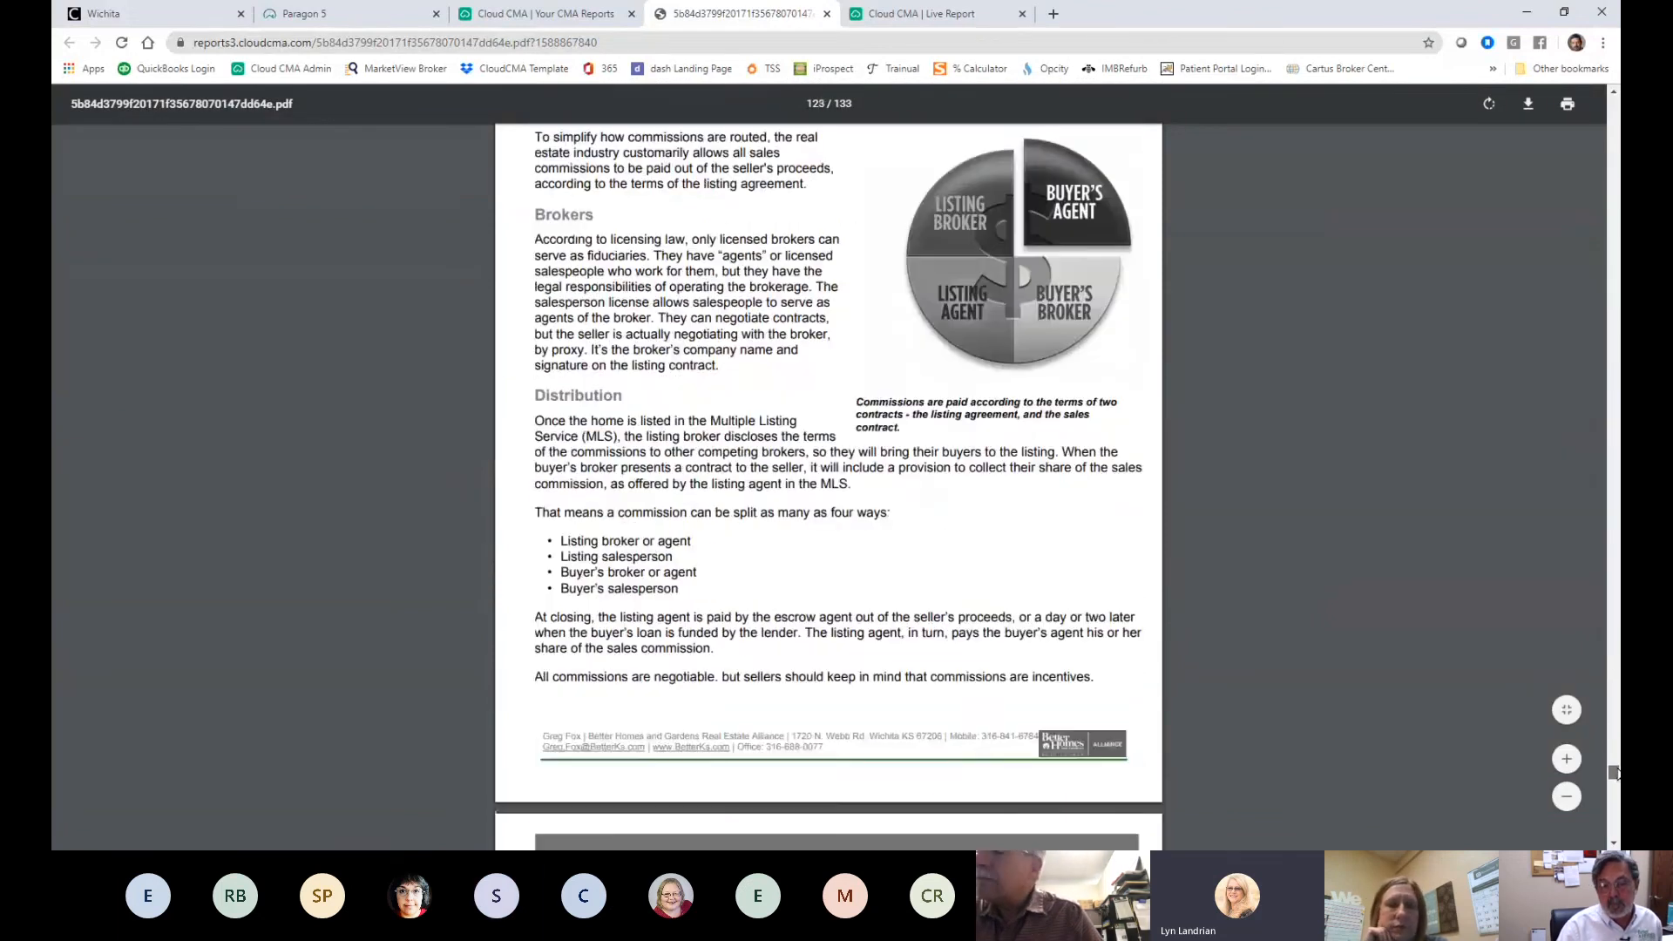
right_click(1614, 772)
left_click(1232, 618)
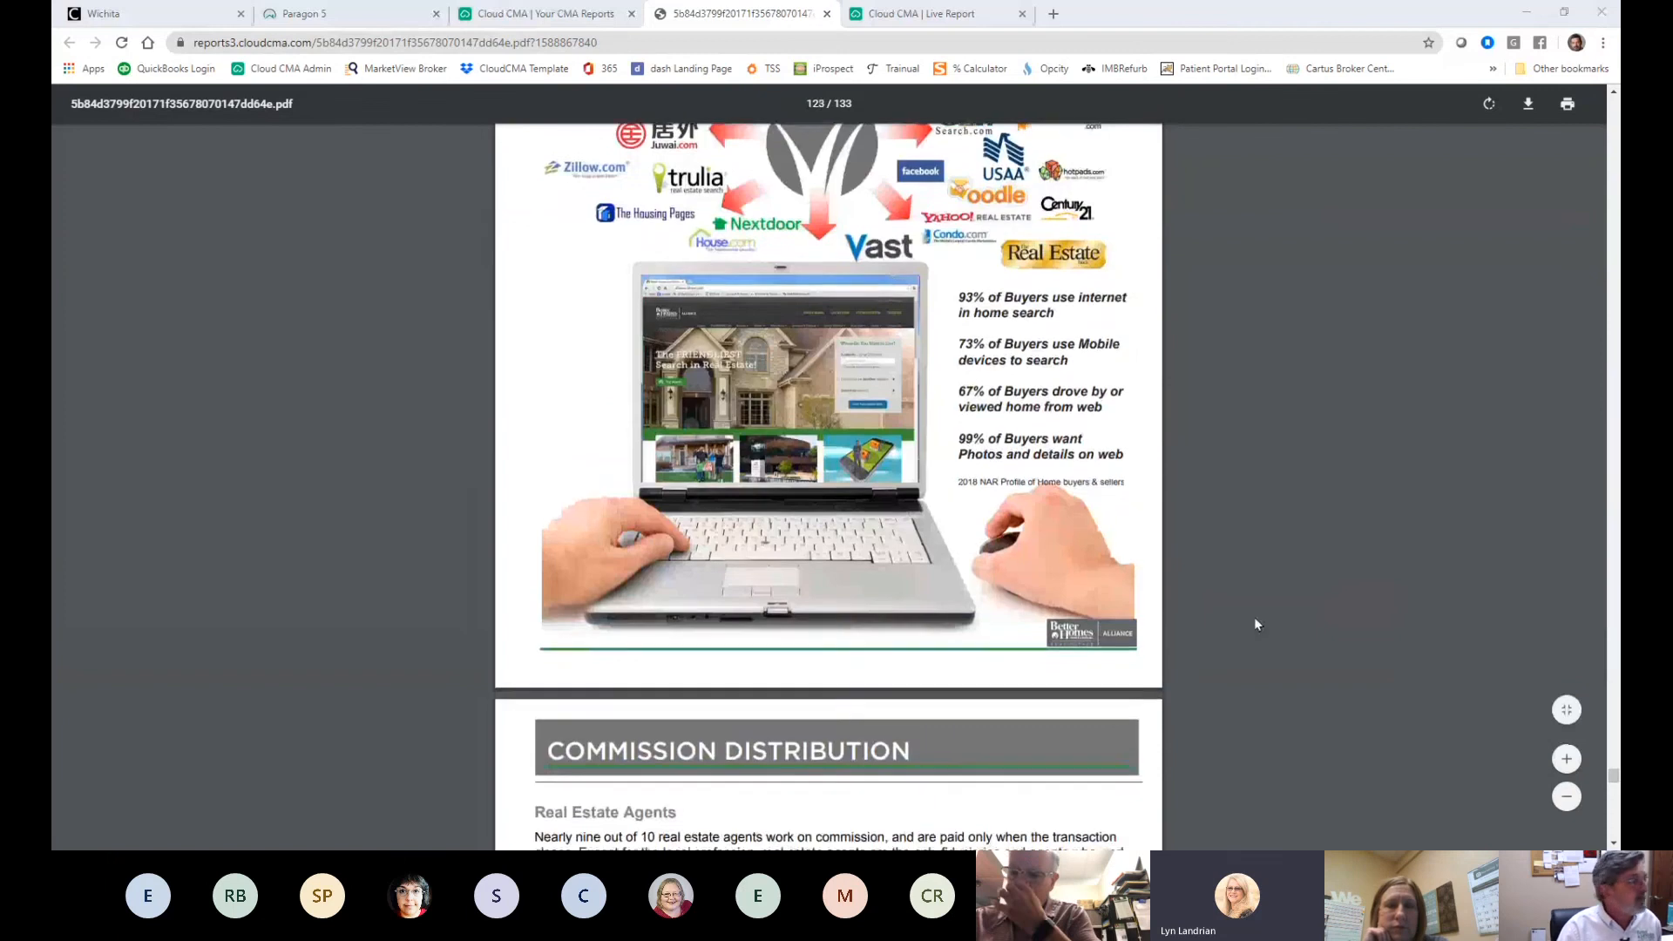
scroll(1255, 624, "down", 3)
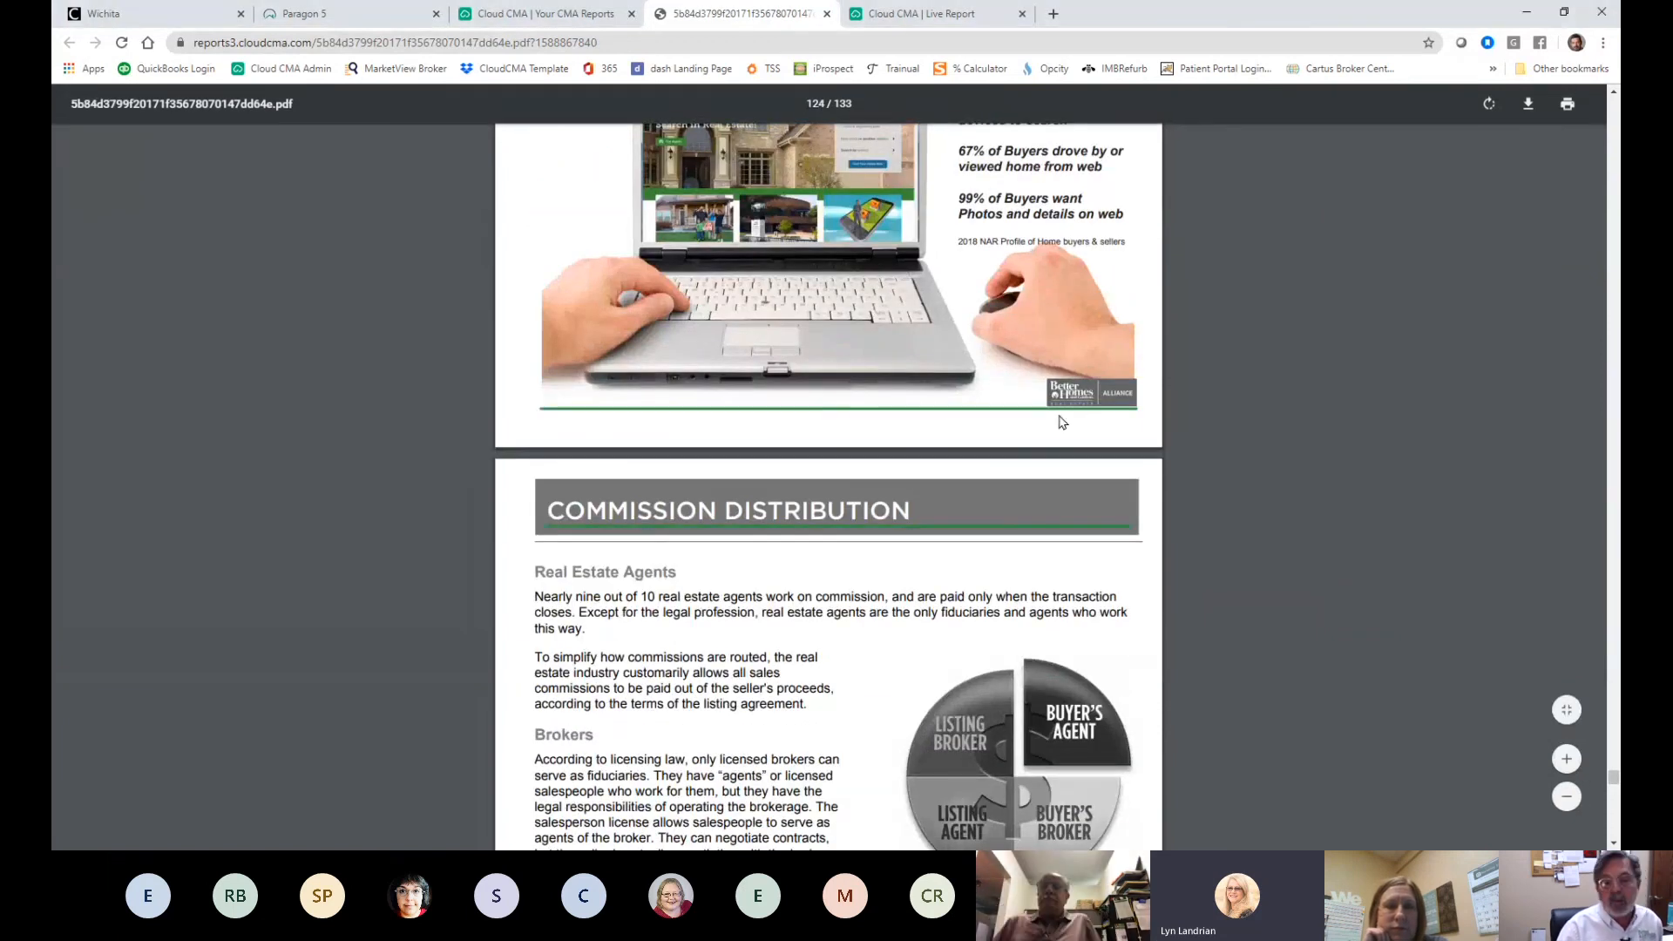
scroll(1059, 422, "down", 5)
scroll(1061, 425, "down", 8)
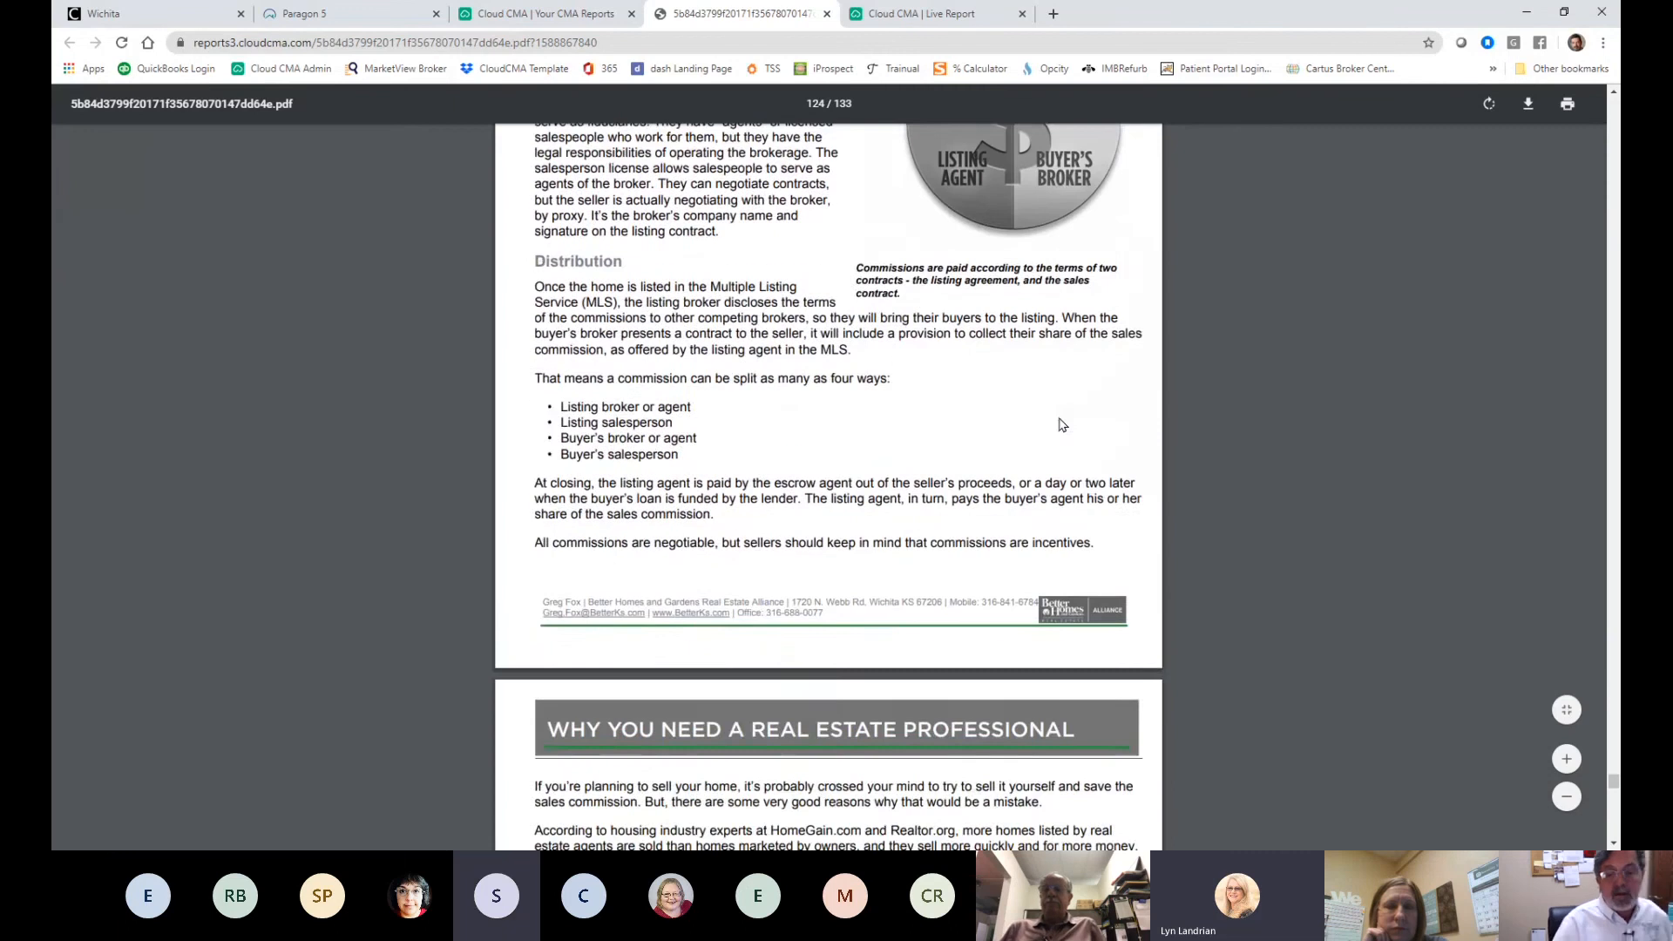
scroll(1070, 424, "down", 14)
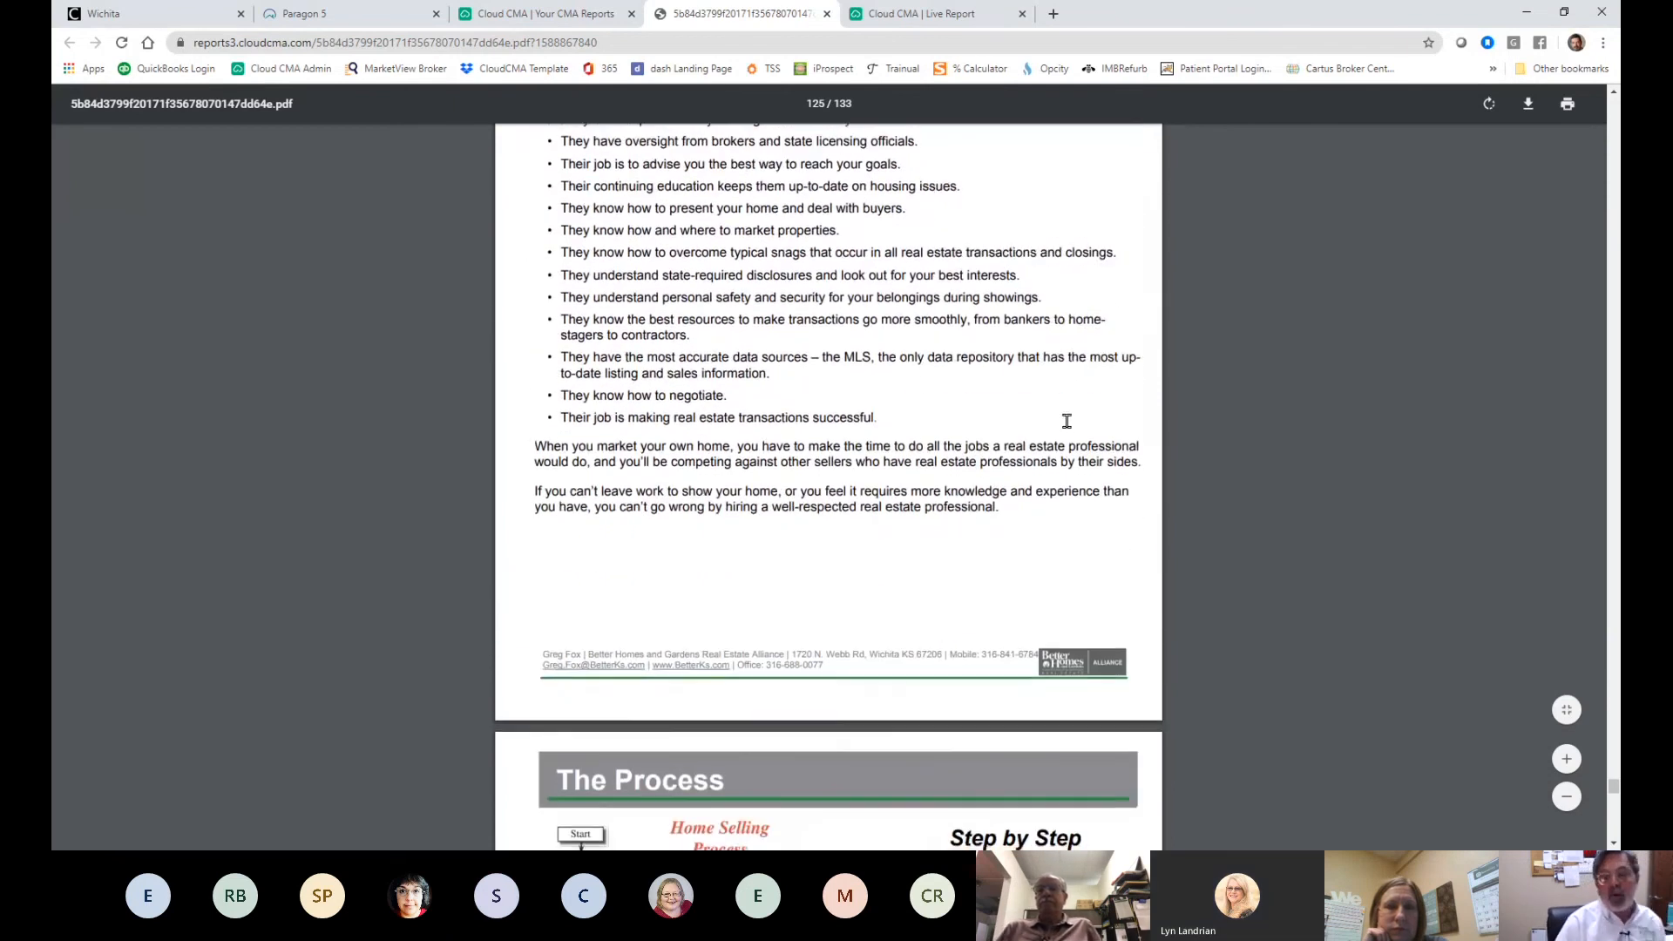
scroll(1064, 423, "down", 9)
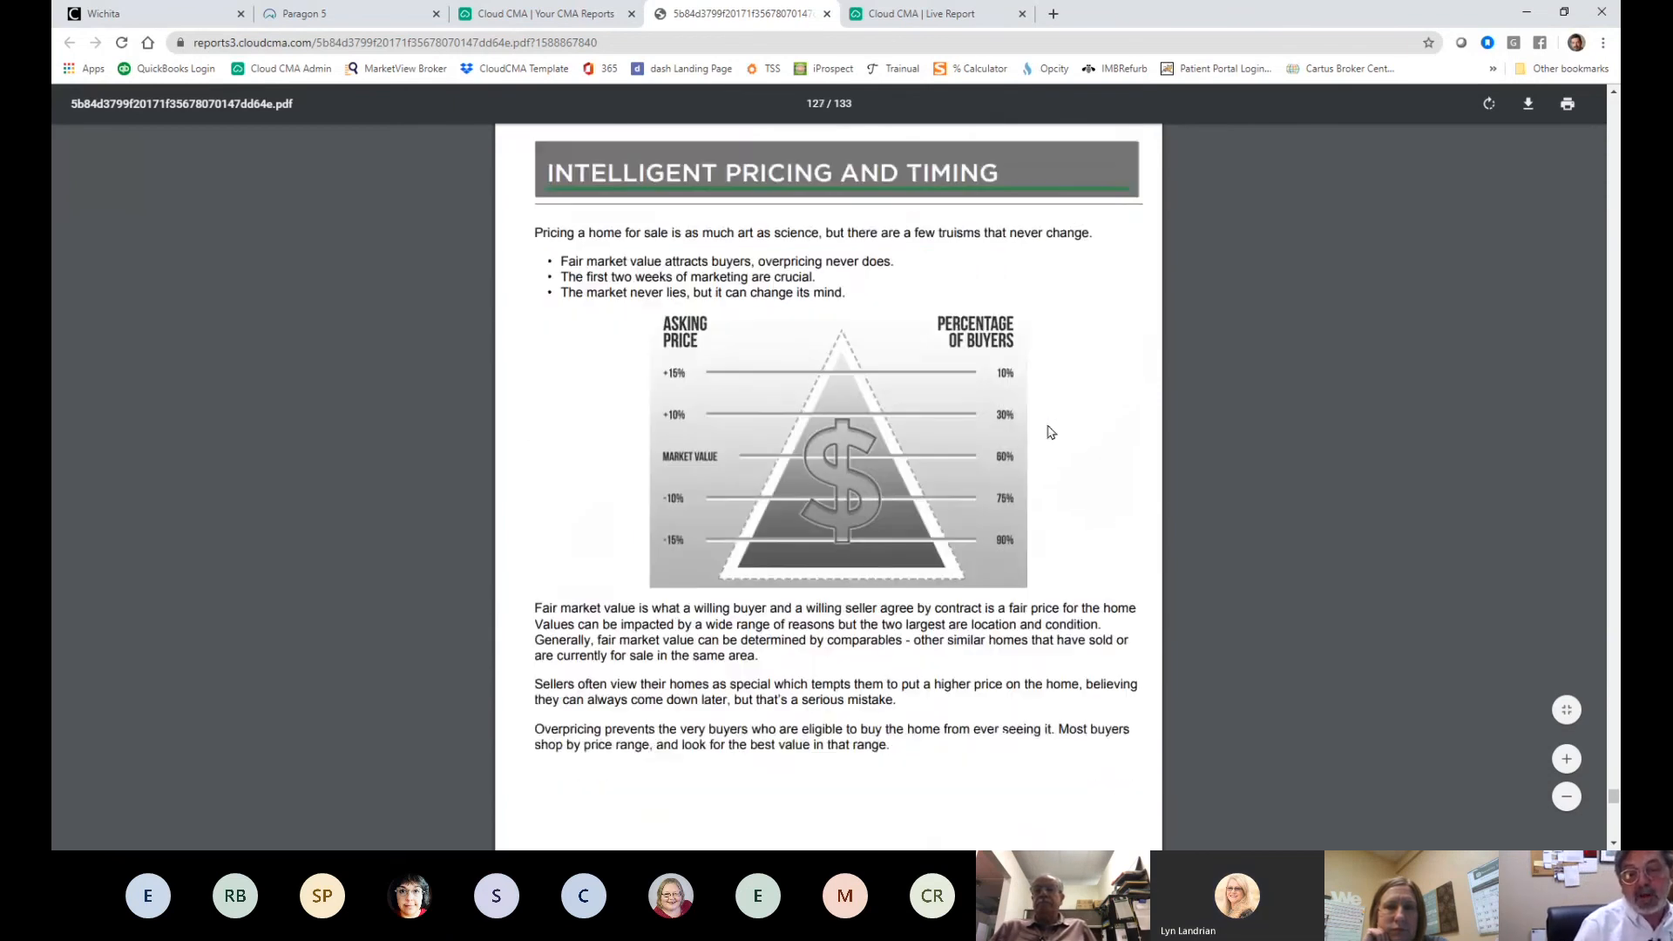
- Switch back to the saved CMA Reports list, with the subject property's report first
left_click(540, 18)
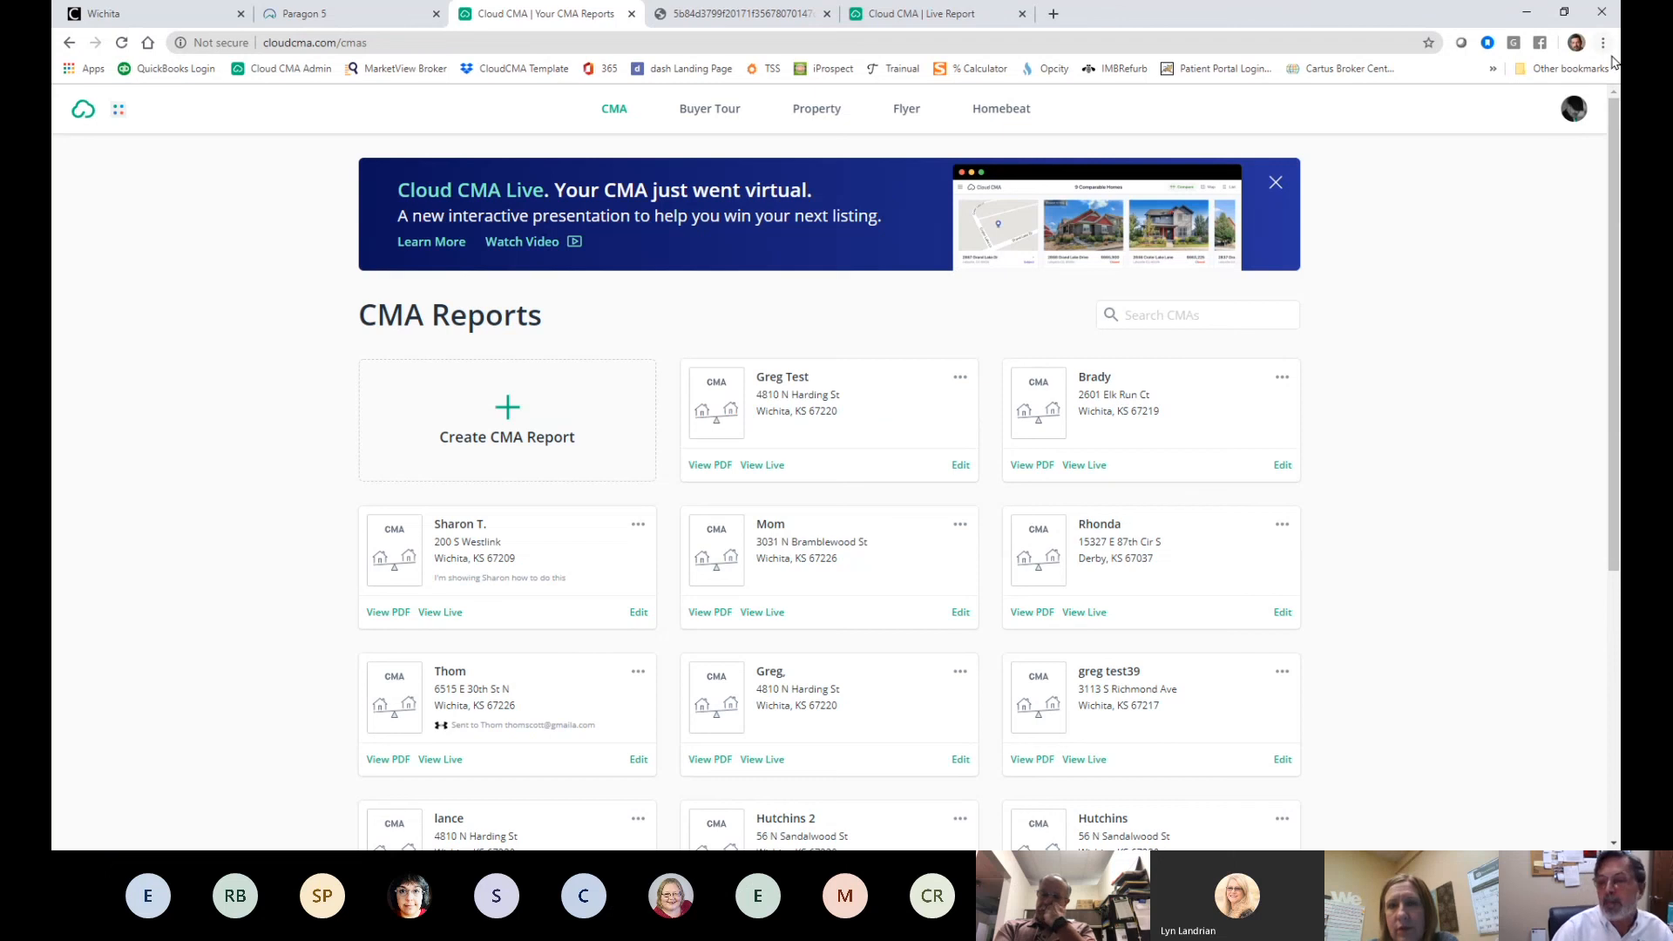
- Look over the Custom Pages account settings, then go back, landing on a Page Not Found screen
left_click(1573, 111)
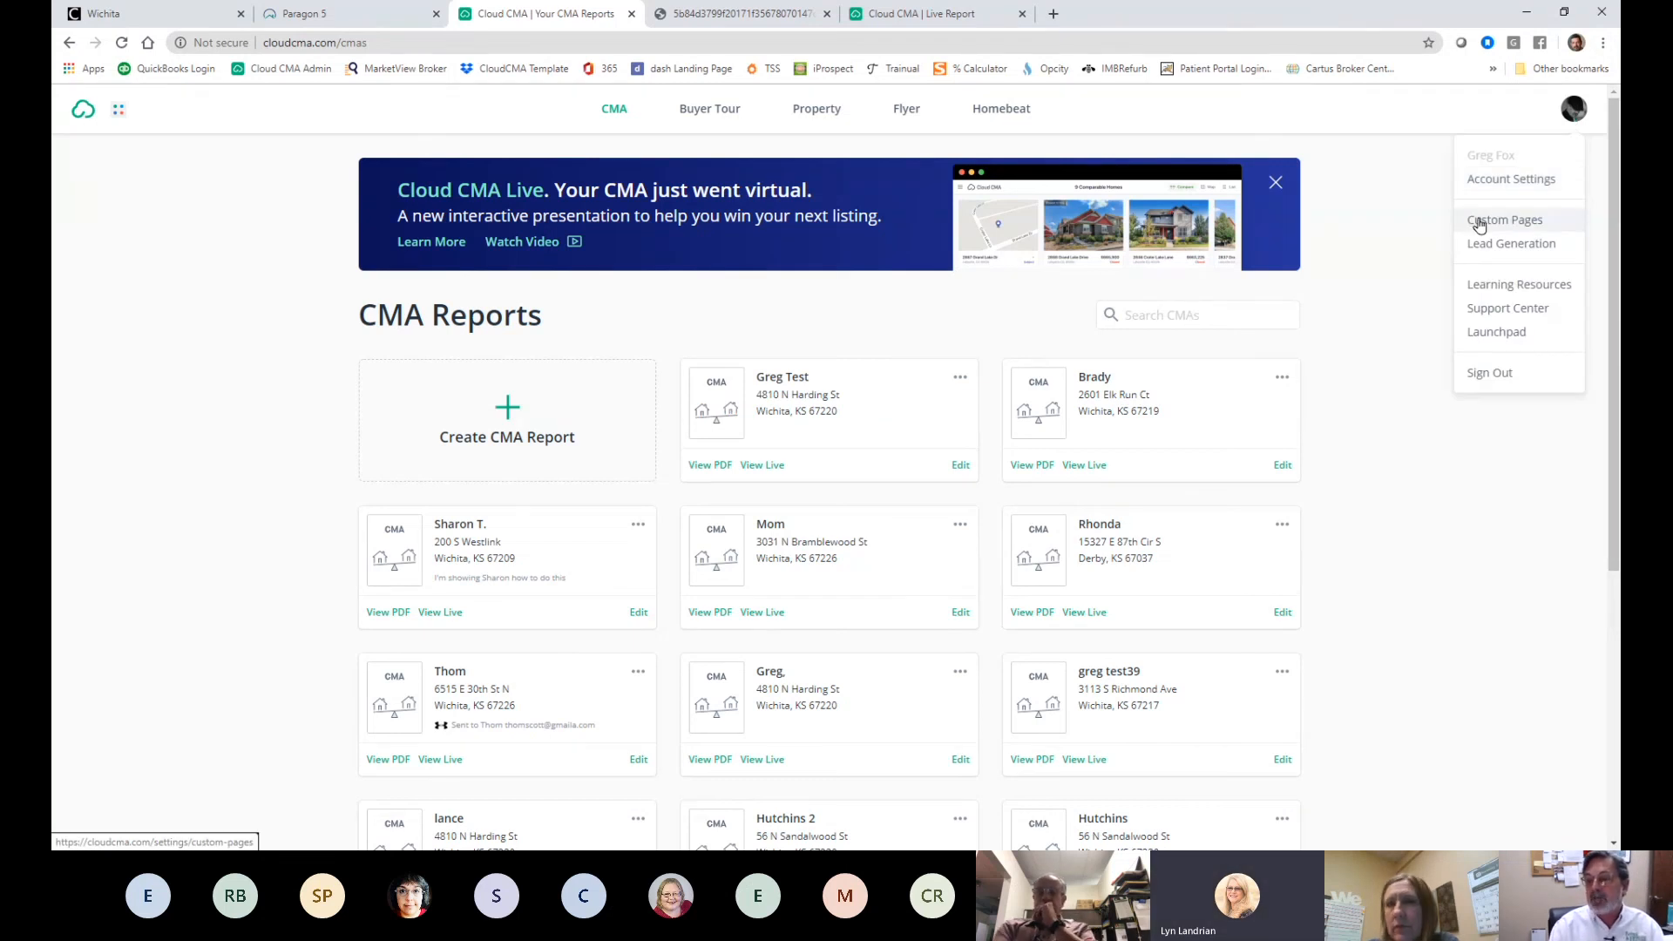
left_click(1442, 220)
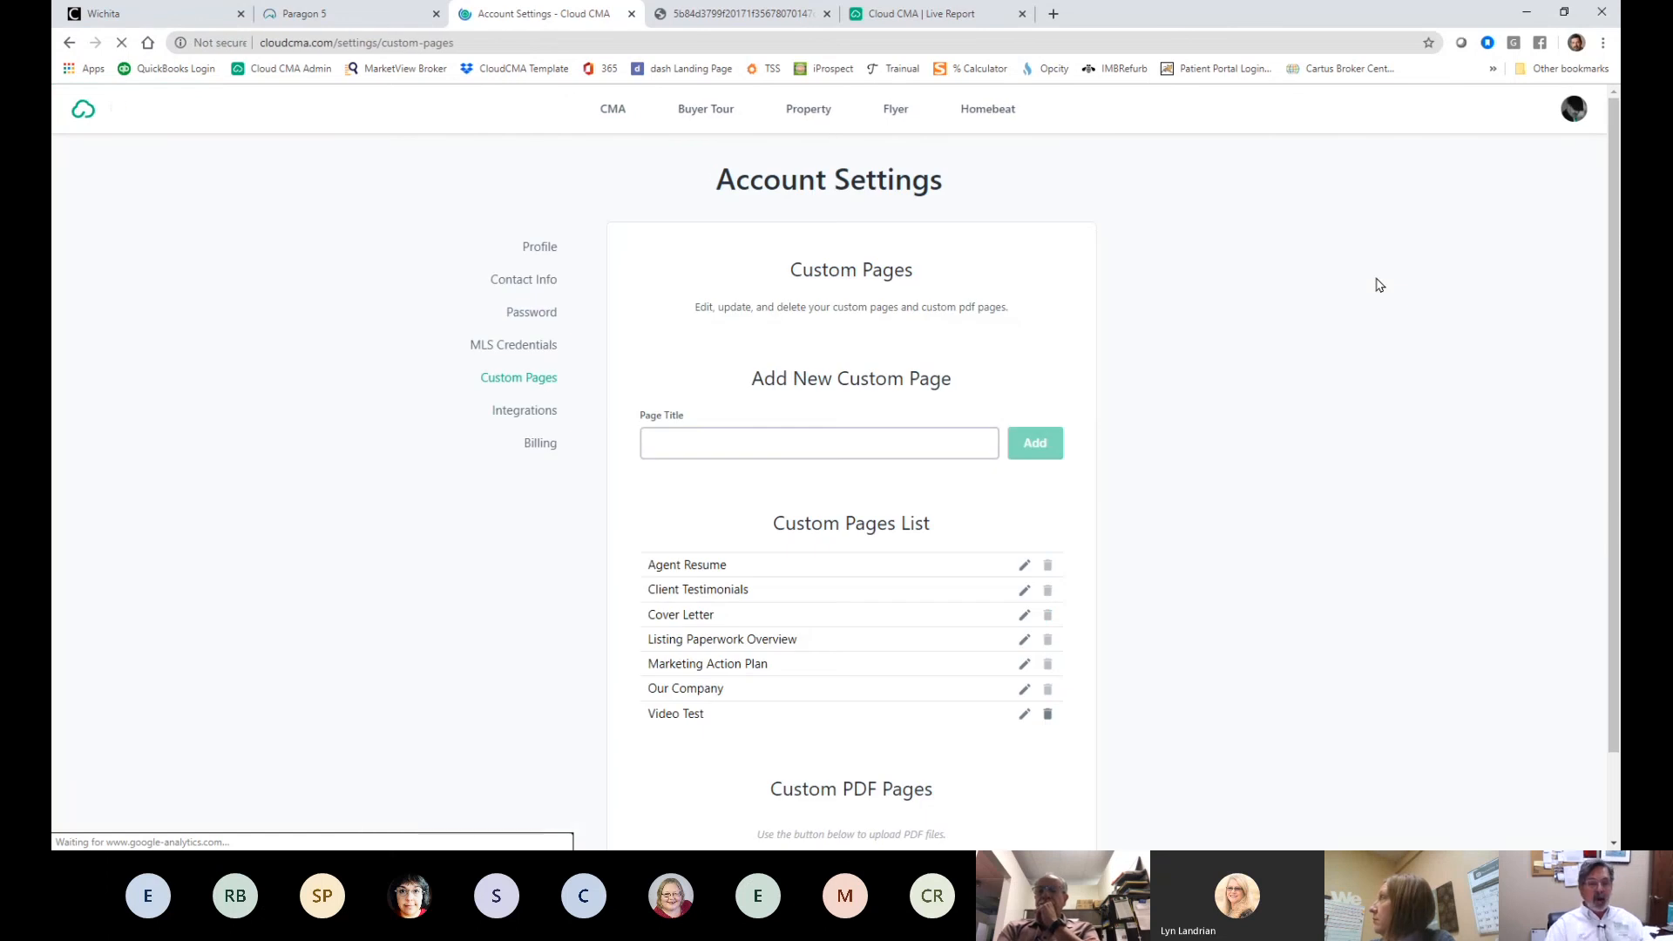
scroll(1360, 309, "down", 1)
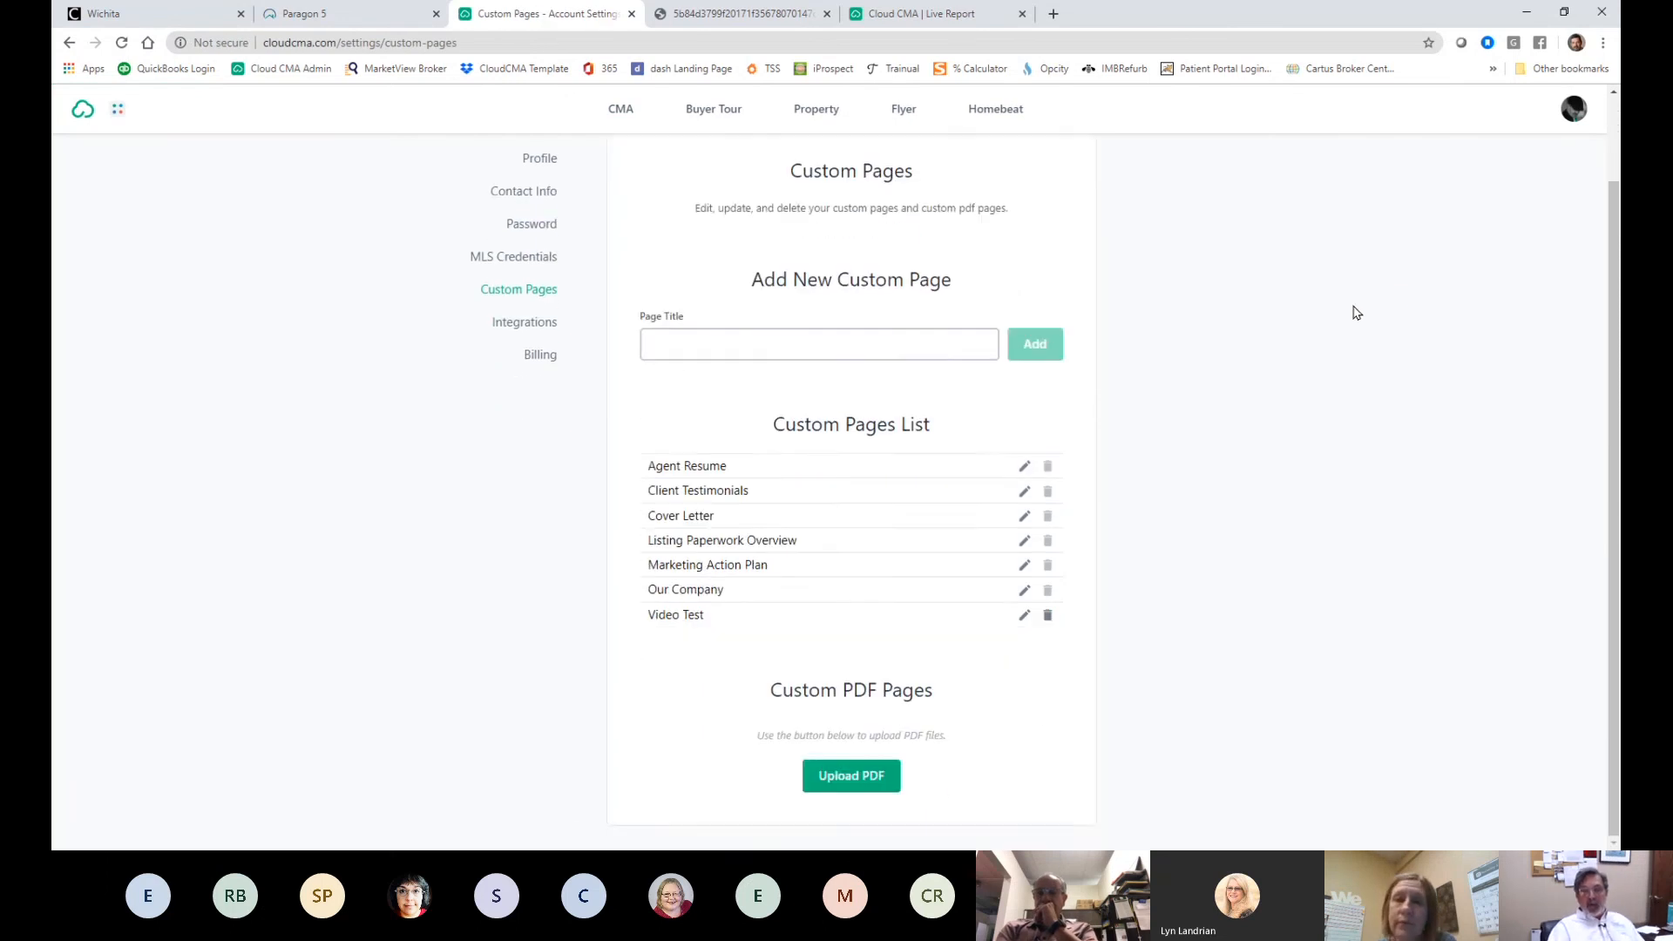
scroll(1357, 300, "up", 1)
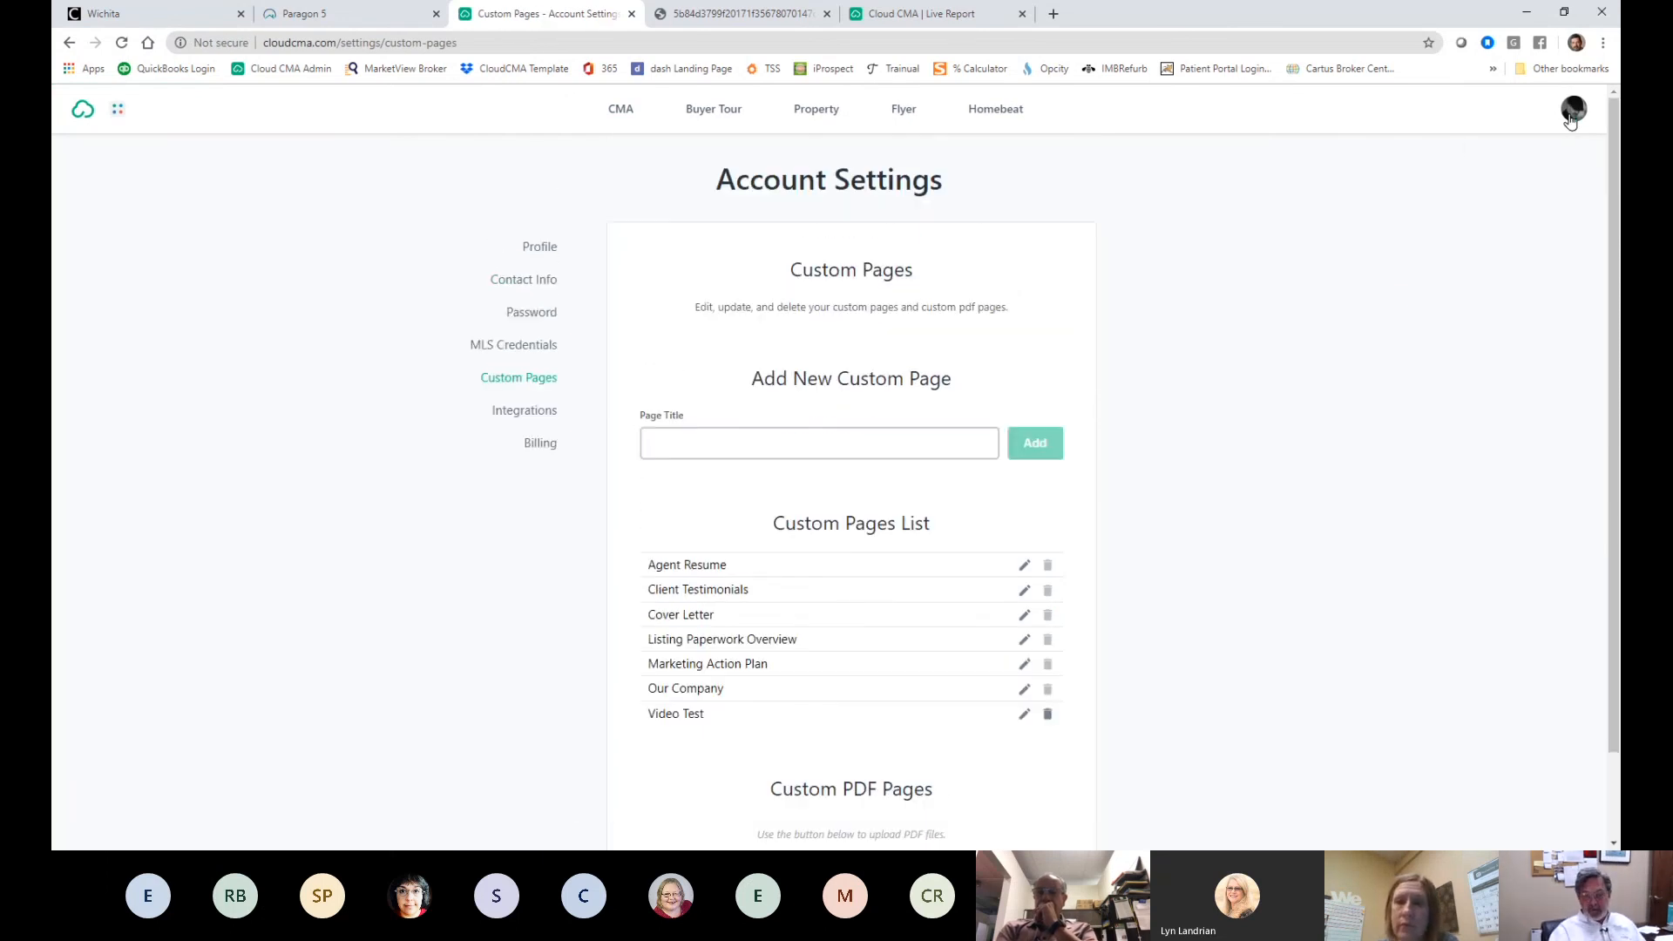
left_click(71, 44)
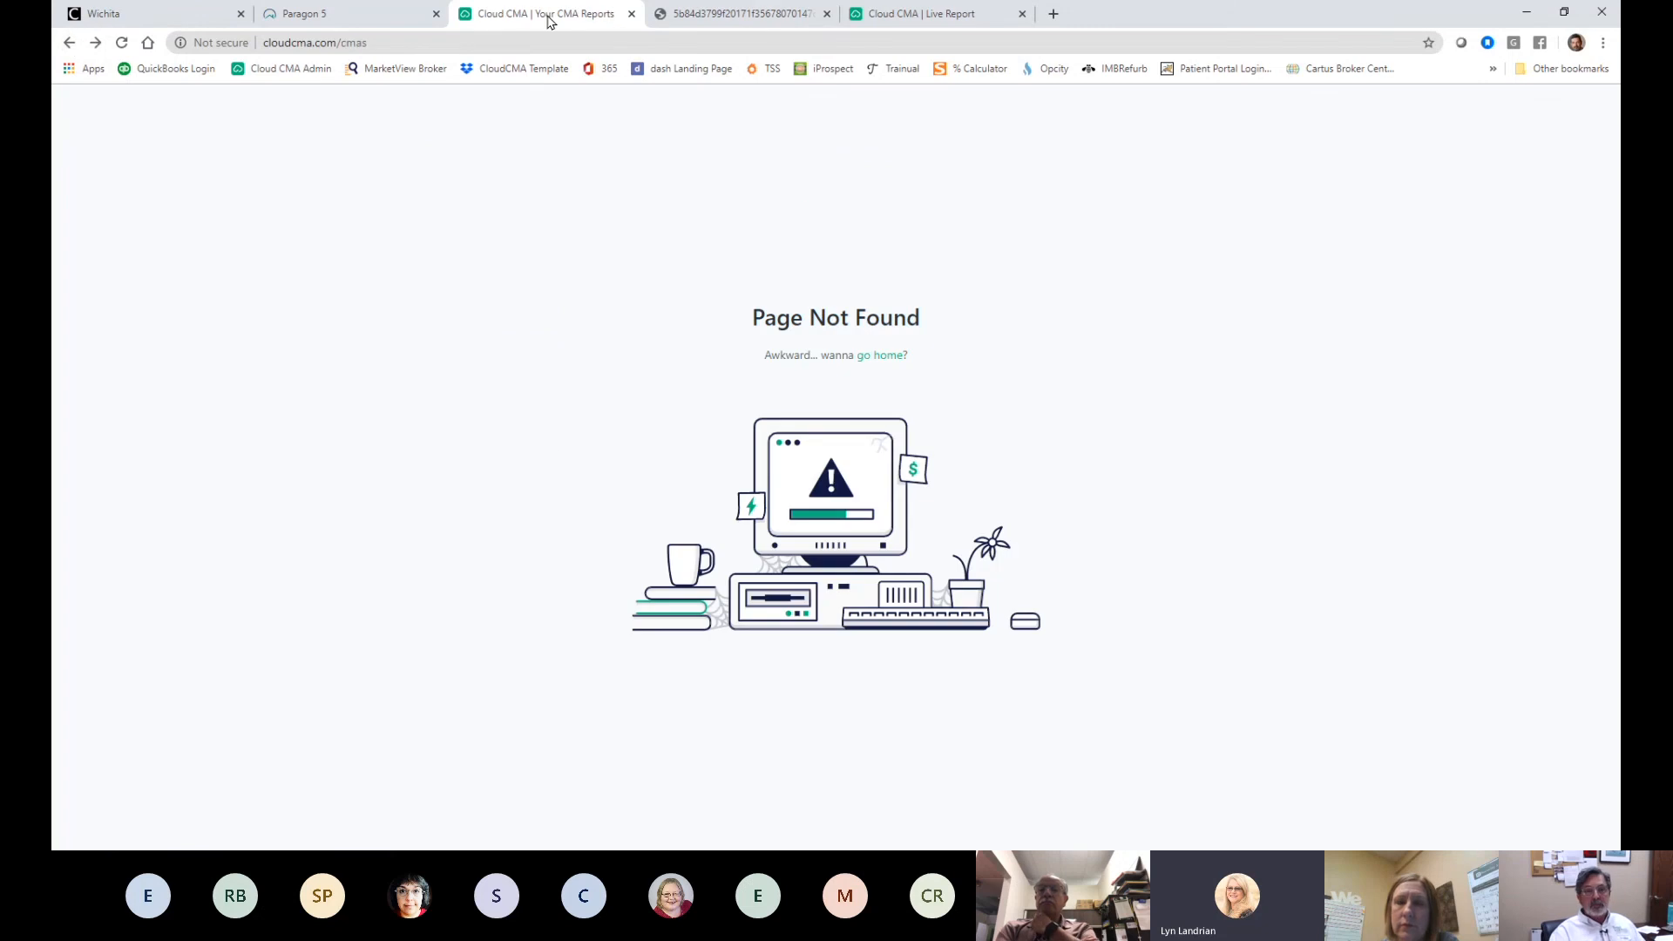
left_click(888, 356)
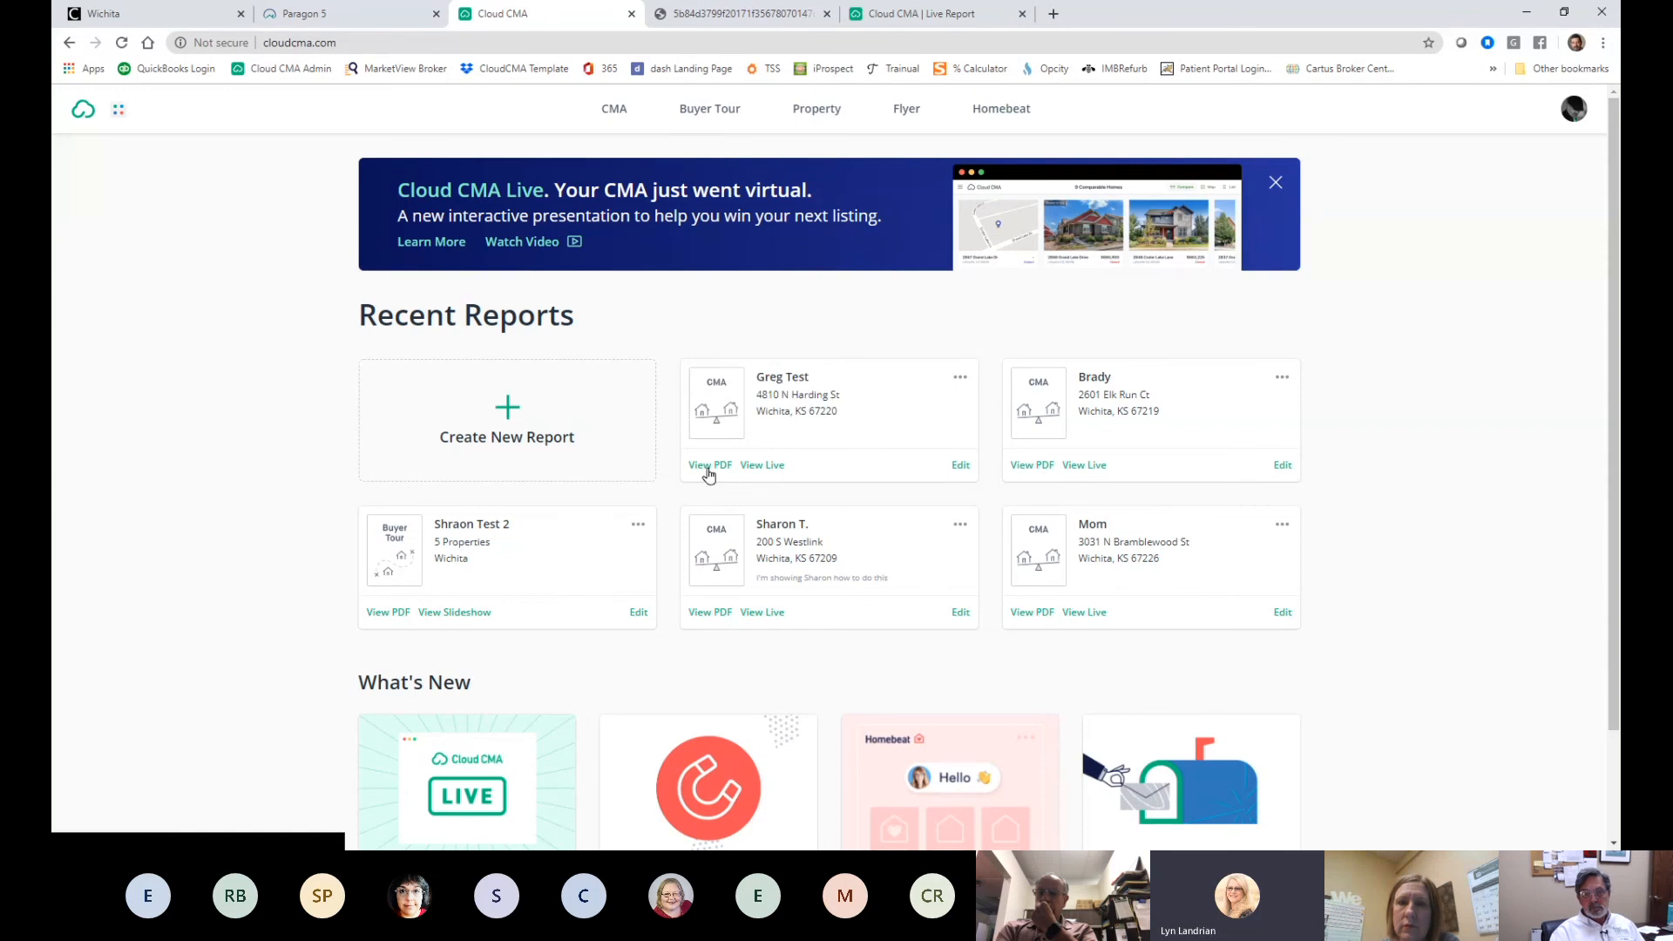
left_click(514, 420)
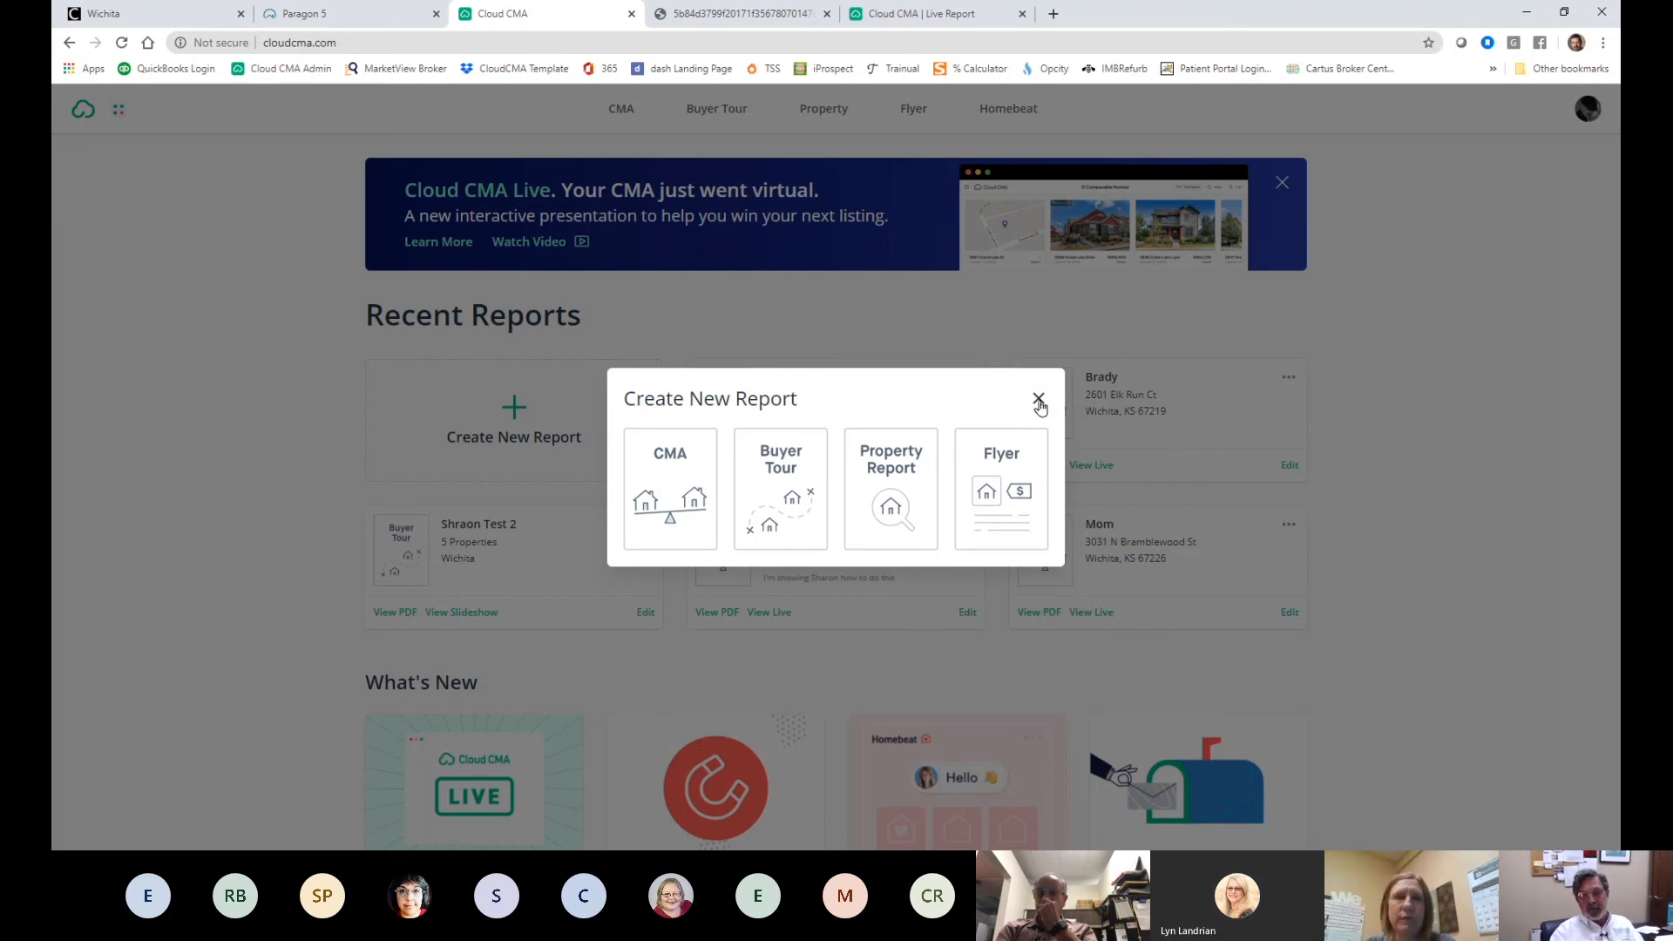
left_click(99, 281)
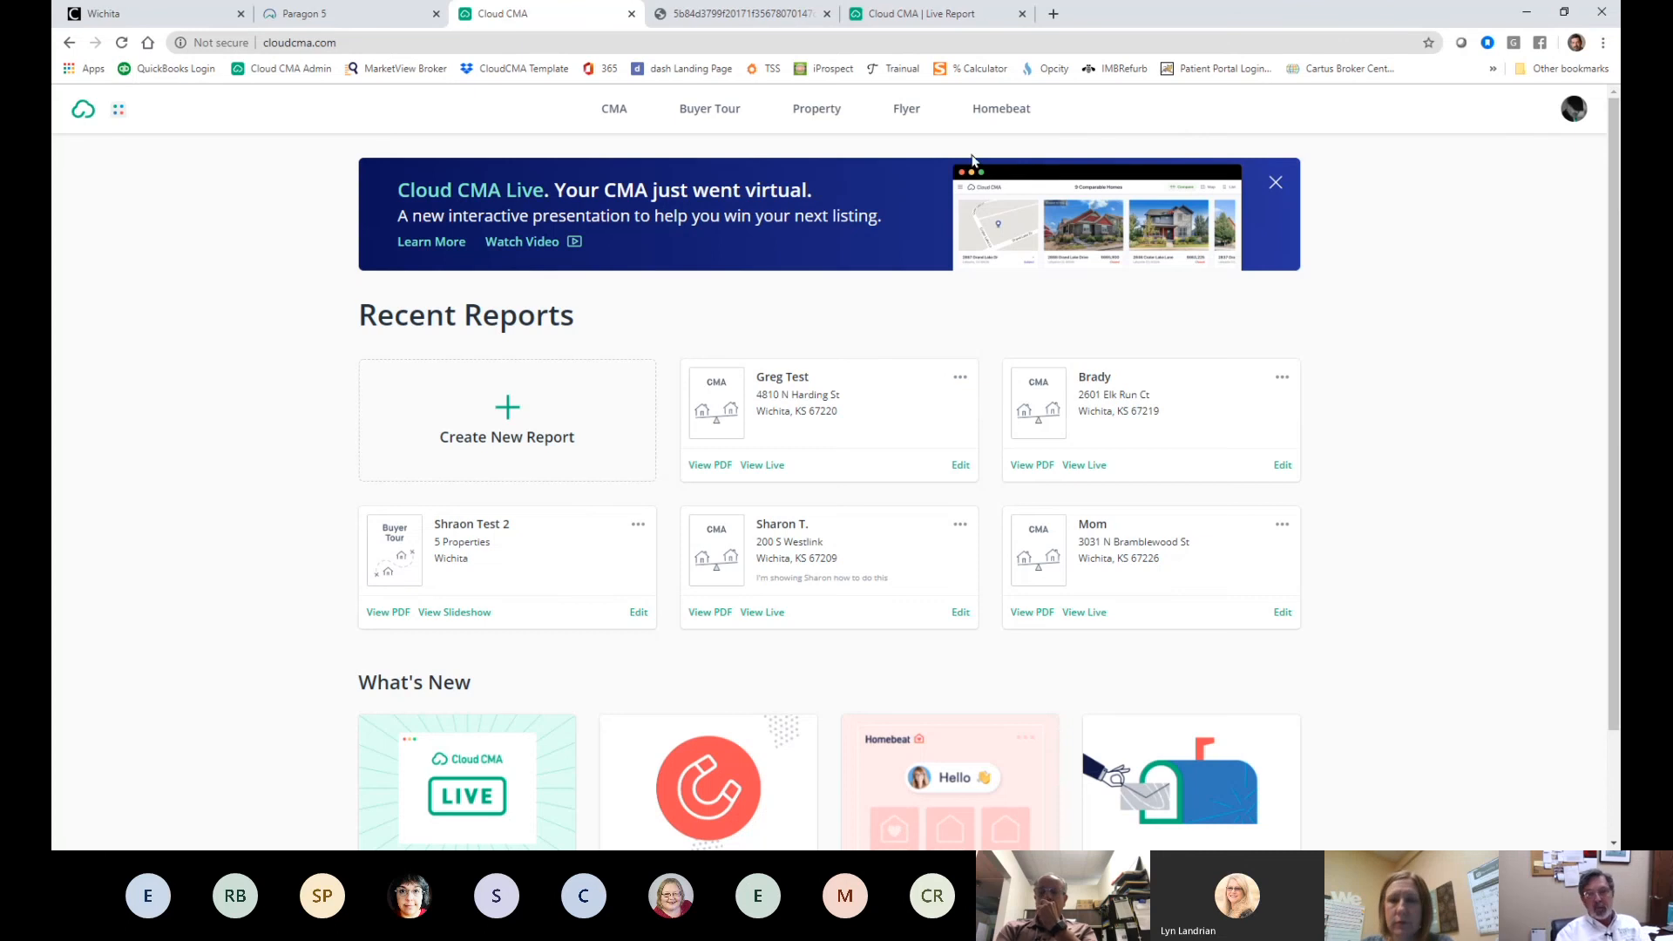
left_click(759, 468)
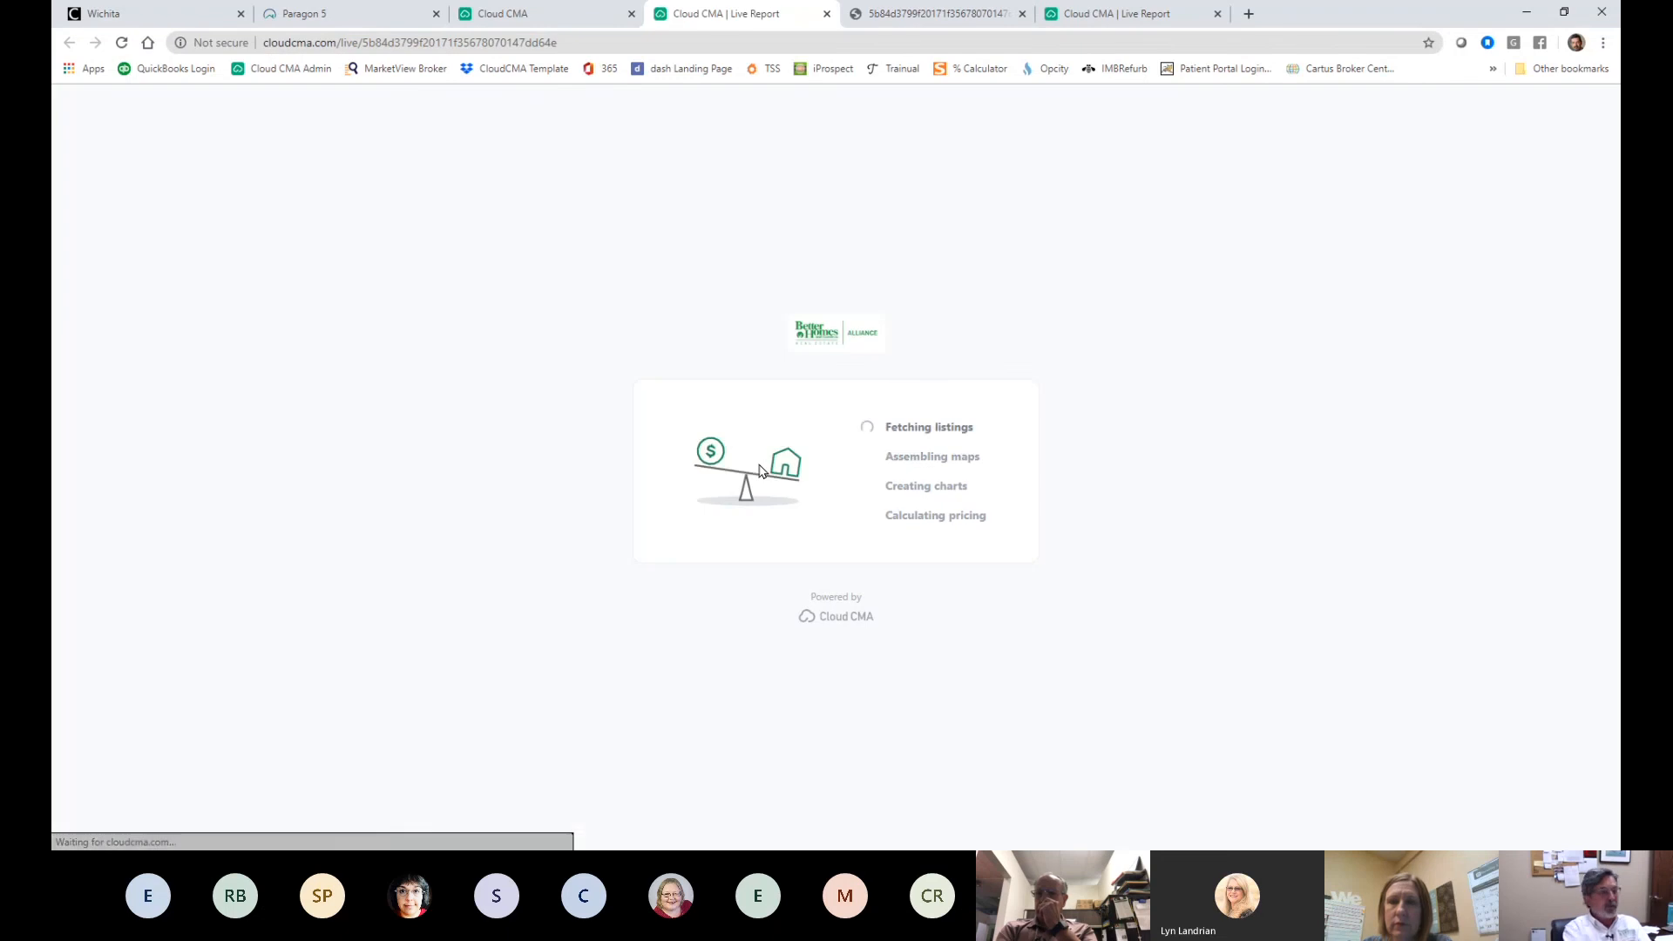